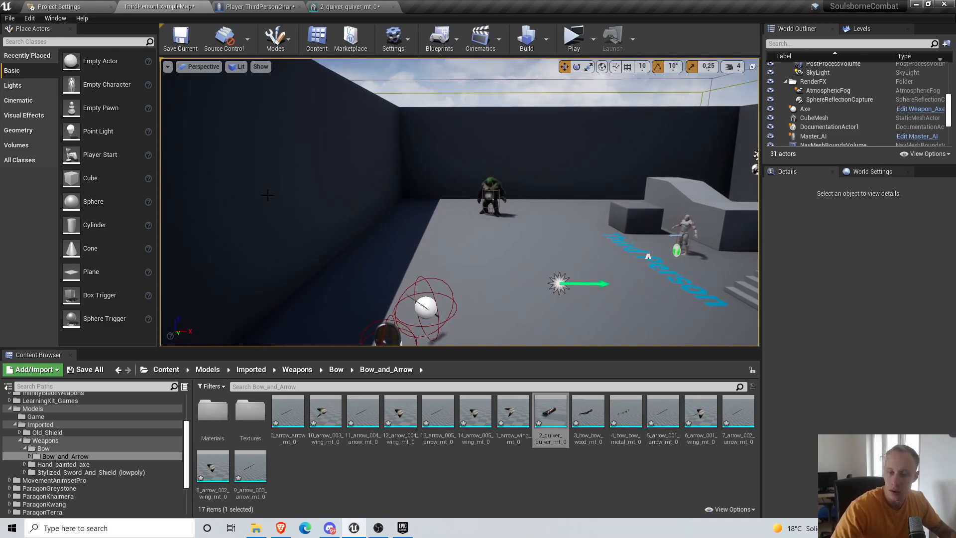
pyautogui.moveTo(471, 284)
pyautogui.mouseDown(button='right')
pyautogui.moveTo(498, 292)
pyautogui.moveTo(460, 274)
pyautogui.mouseUp(button='right')
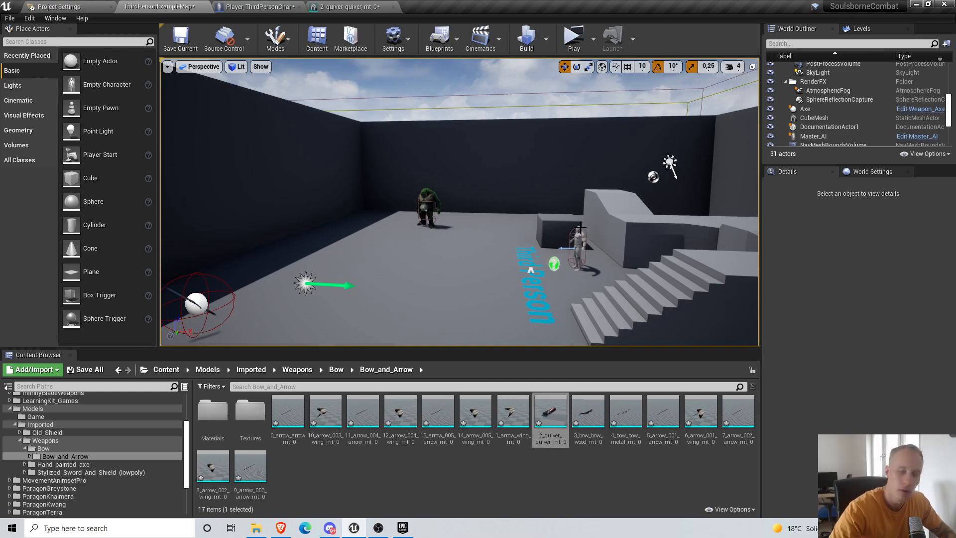
pyautogui.moveTo(553, 220); pyautogui.dragTo(576, 195, button='right')
pyautogui.press('w')
pyautogui.press('s')
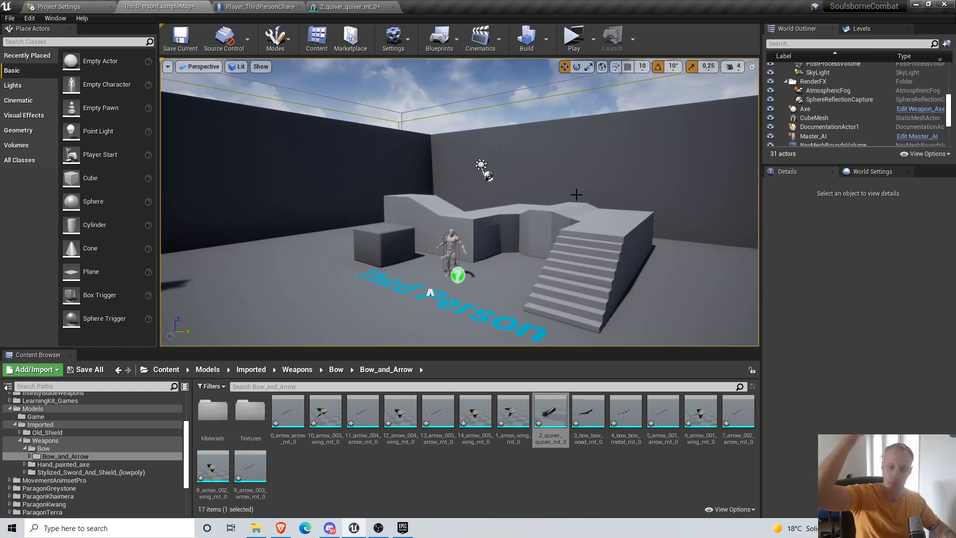
pyautogui.press('s')
pyautogui.moveTo(628, 164); pyautogui.dragTo(575, 167, button='right')
pyautogui.press('w')
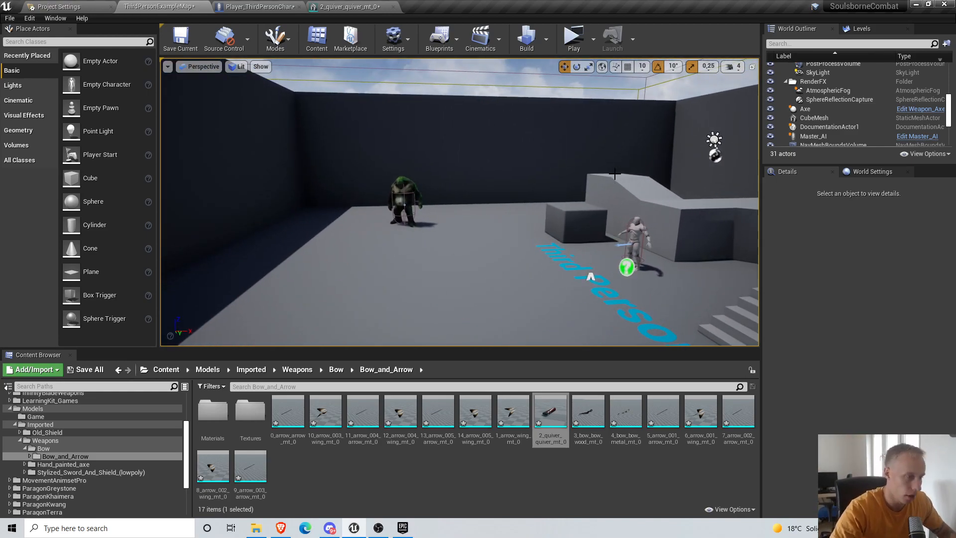
pyautogui.moveTo(586, 206); pyautogui.dragTo(593, 187, button='right')
pyautogui.press('s')
pyautogui.press('w')
pyautogui.press('s')
pyautogui.press('w')
pyautogui.press('w')
pyautogui.press('a')
pyautogui.press('w')
pyautogui.press('s')
pyautogui.press('d')
pyautogui.press('s')
pyautogui.press('w')
pyautogui.press('s')
pyautogui.press('w')
pyautogui.press('w')
pyautogui.press('w')
pyautogui.press('s')
pyautogui.press('w')
pyautogui.press('s')
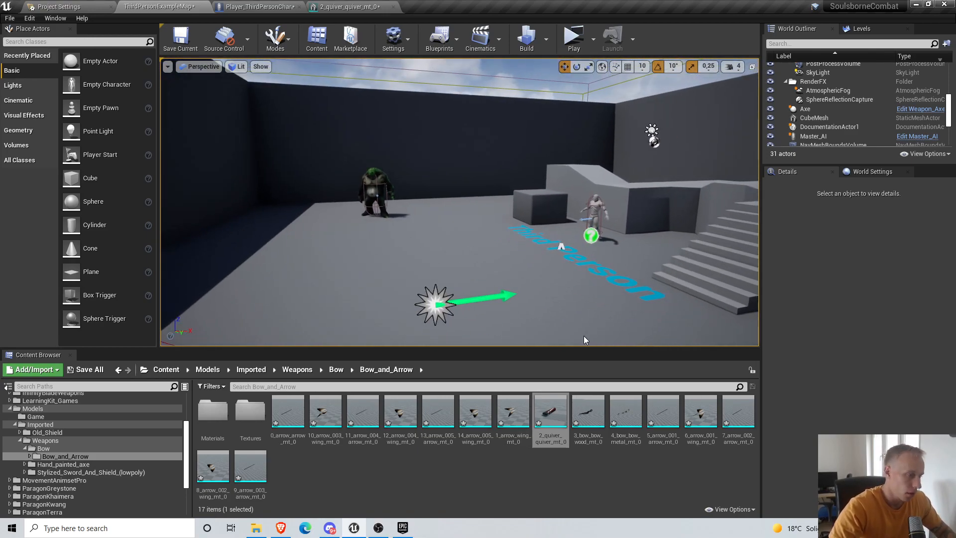
pyautogui.moveTo(554, 407)
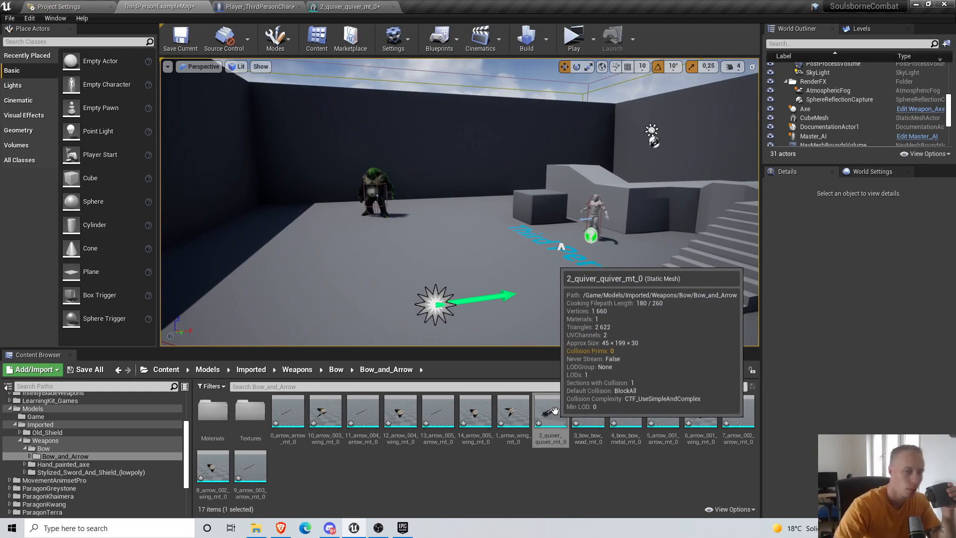
pyautogui.rightClick(552, 409)
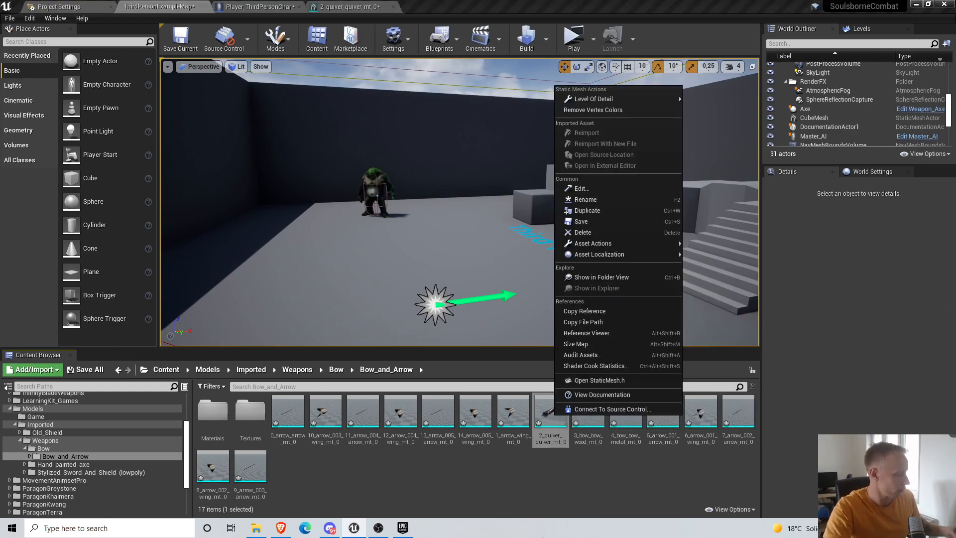
pyautogui.click(473, 494)
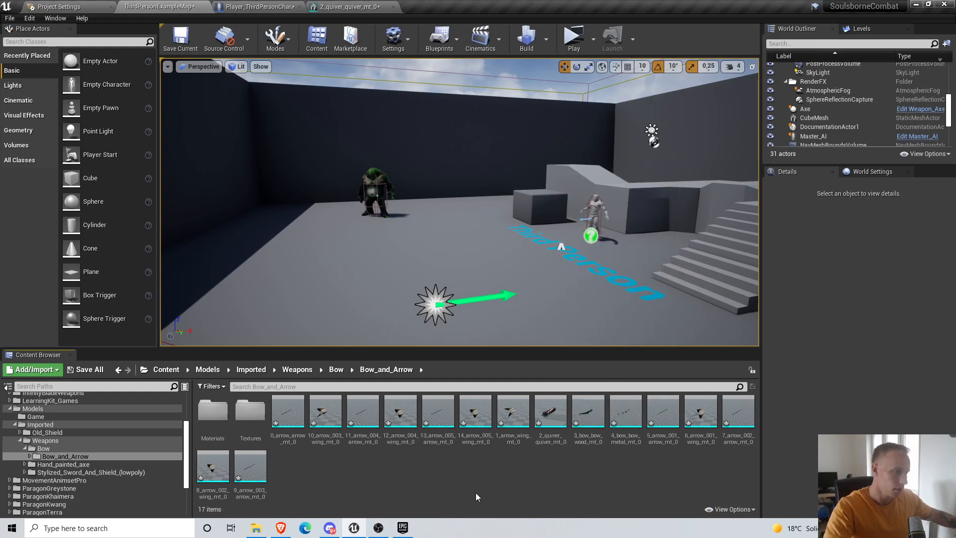
pyautogui.moveTo(474, 213)
pyautogui.mouseDown(button='right')
pyautogui.moveTo(466, 208)
pyautogui.moveTo(448, 231)
pyautogui.moveTo(478, 205)
pyautogui.mouseUp(button='right')
pyautogui.press('w')
pyautogui.press('s')
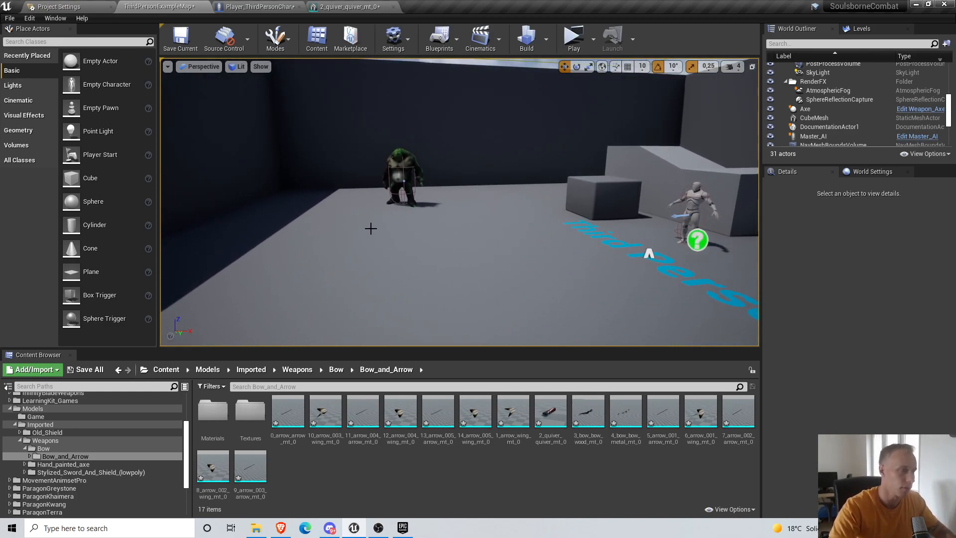
# Place the 2_quiver_quiver_mt_0 mesh in the level in front of the Third Person text and raise it above the floor
pyautogui.moveTo(600, 255); pyautogui.dragTo(655, 249, button='right')
pyautogui.moveTo(547, 408); pyautogui.dragTo(438, 277)
pyautogui.moveTo(398, 301); pyautogui.dragTo(414, 224)
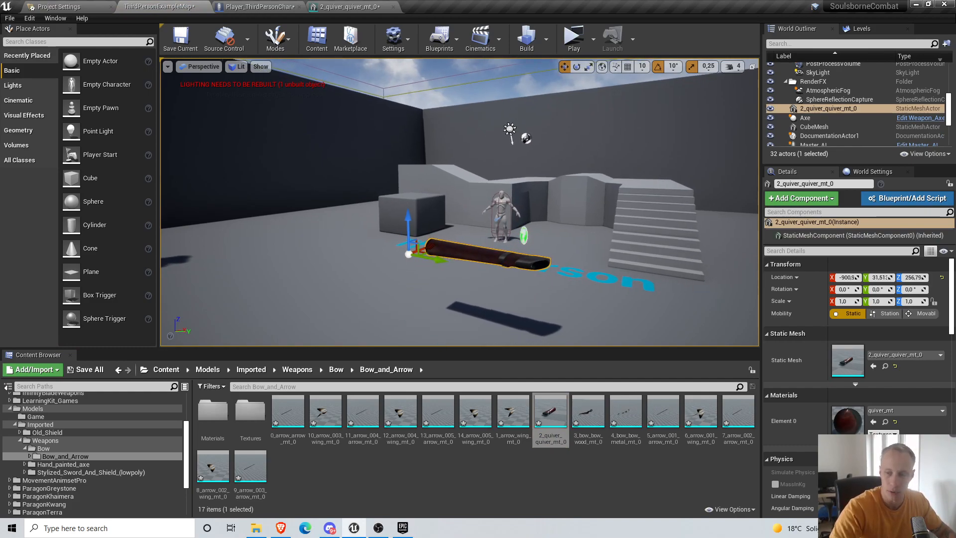
pyautogui.moveTo(414, 224); pyautogui.dragTo(354, 244, button='right')
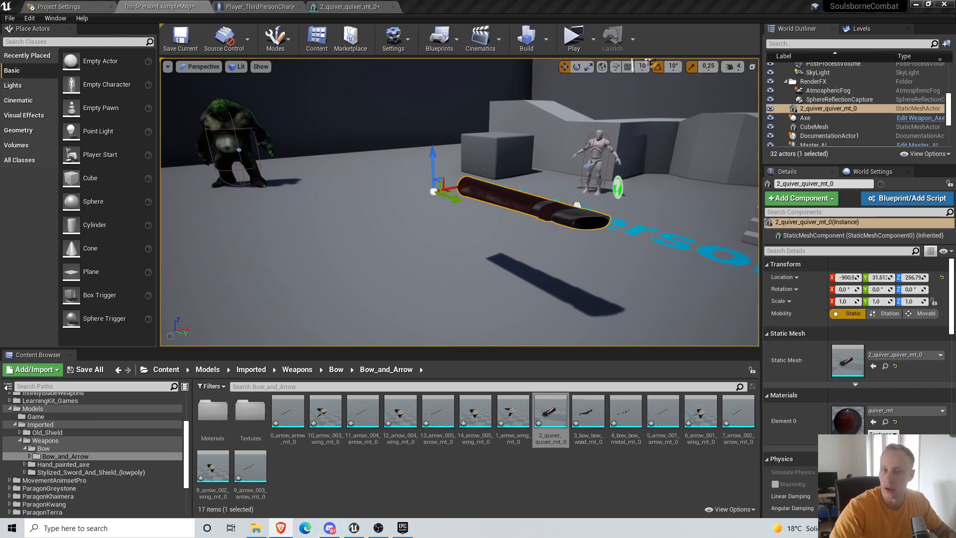
# Switch to the browser and examine the Bow and Arrow model, its author and licence details on its Sketchfab page
pyautogui.moveTo(955, 60); pyautogui.dragTo(410, 25)
pyautogui.scroll(1, 499, 295)
pyautogui.scroll(4, 499, 295)
pyautogui.scroll(-5, 301, 382)
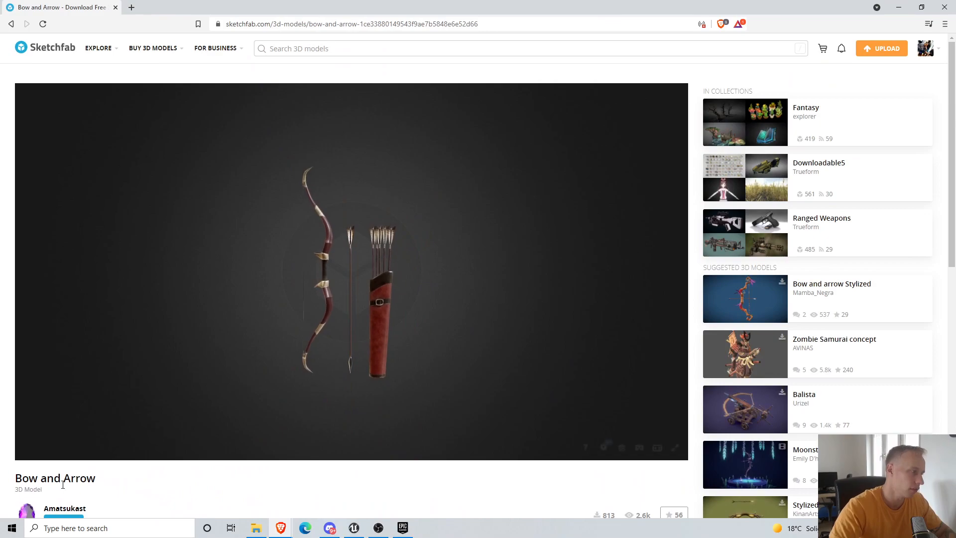
pyautogui.scroll(-4, 202, 509)
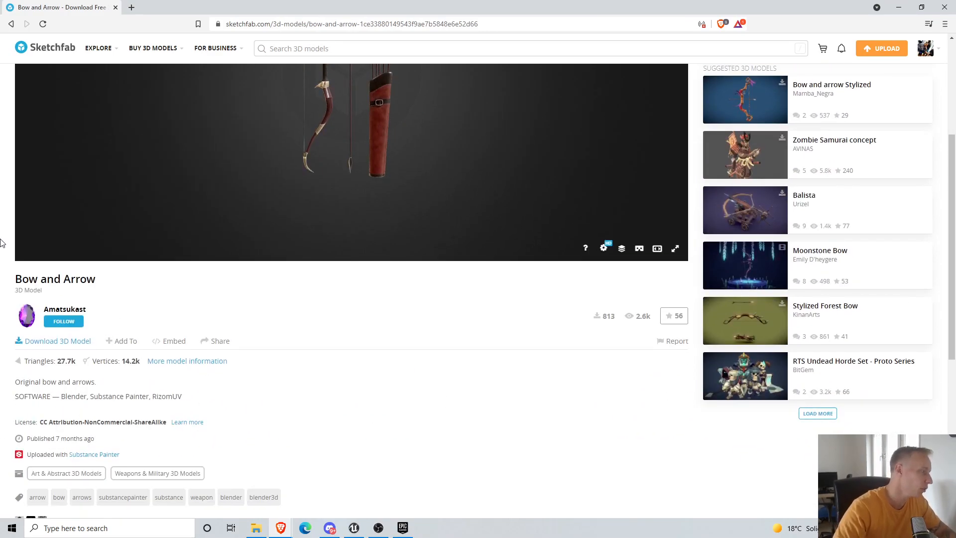
pyautogui.scroll(2, 307, 339)
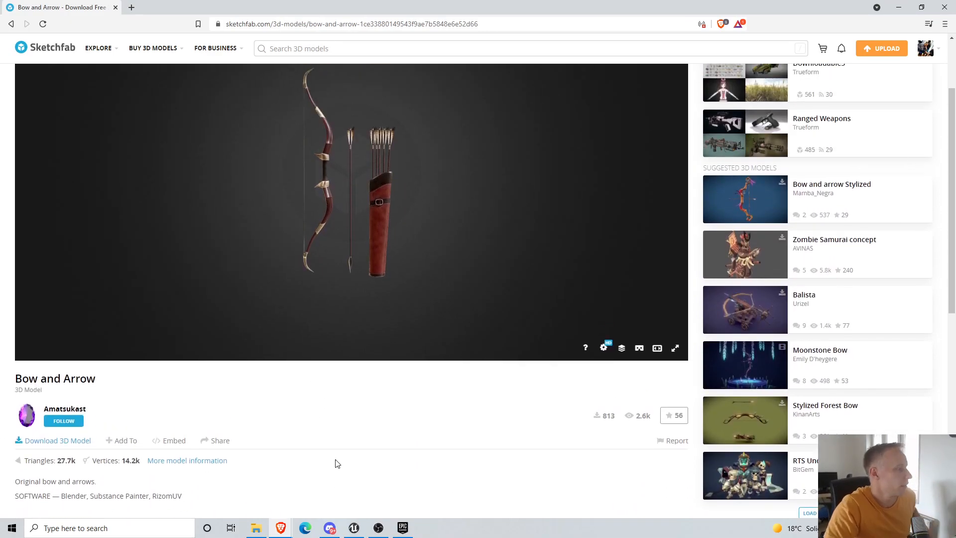
pyautogui.scroll(1, 336, 458)
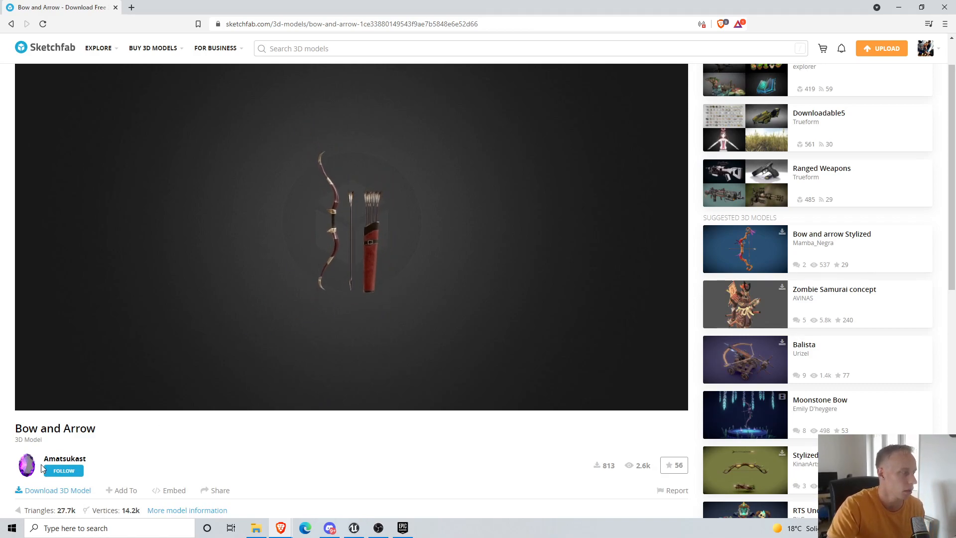
pyautogui.scroll(-3, 2, 433)
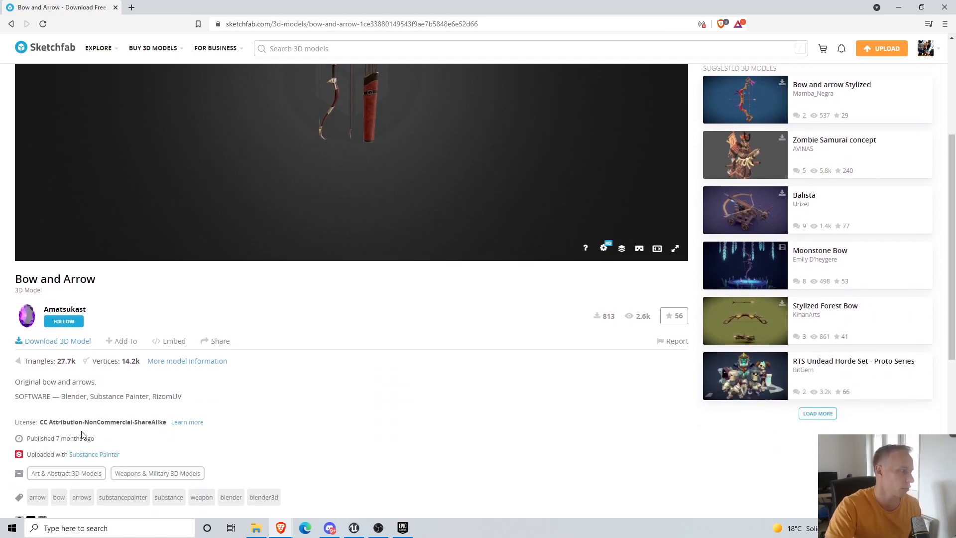
pyautogui.scroll(4, 207, 405)
pyautogui.scroll(-3, 444, 367)
pyautogui.scroll(-4, 192, 491)
pyautogui.scroll(3, 272, 398)
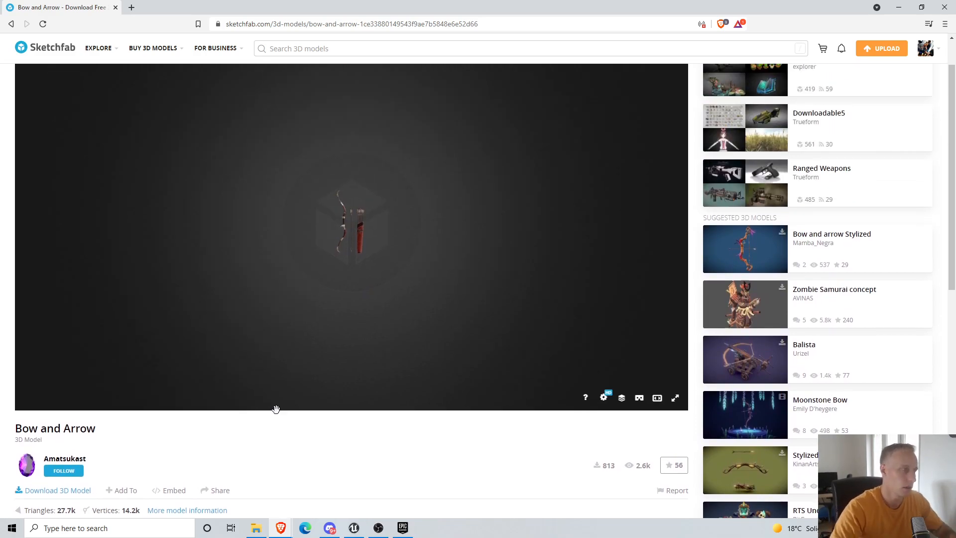
pyautogui.scroll(-2, 258, 423)
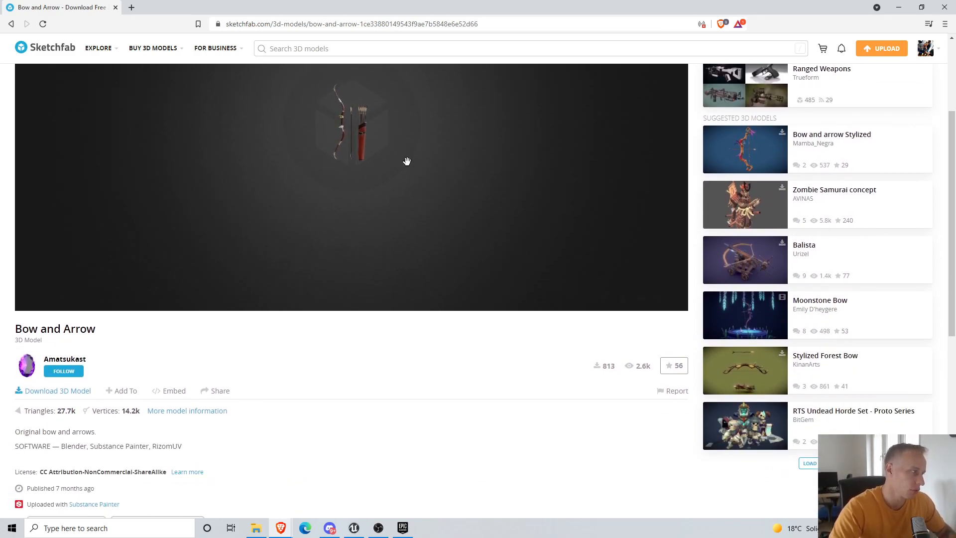
pyautogui.scroll(3, 405, 392)
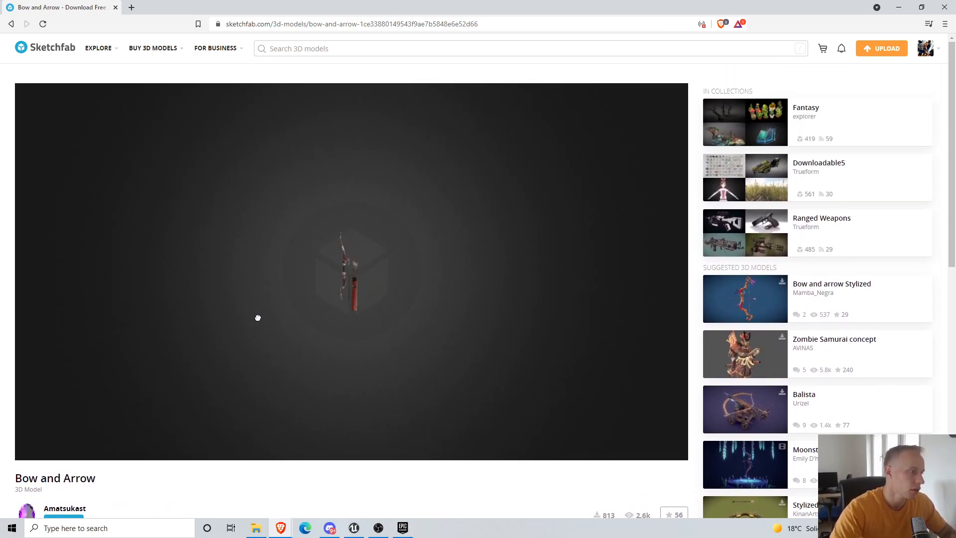
pyautogui.click(899, 9)
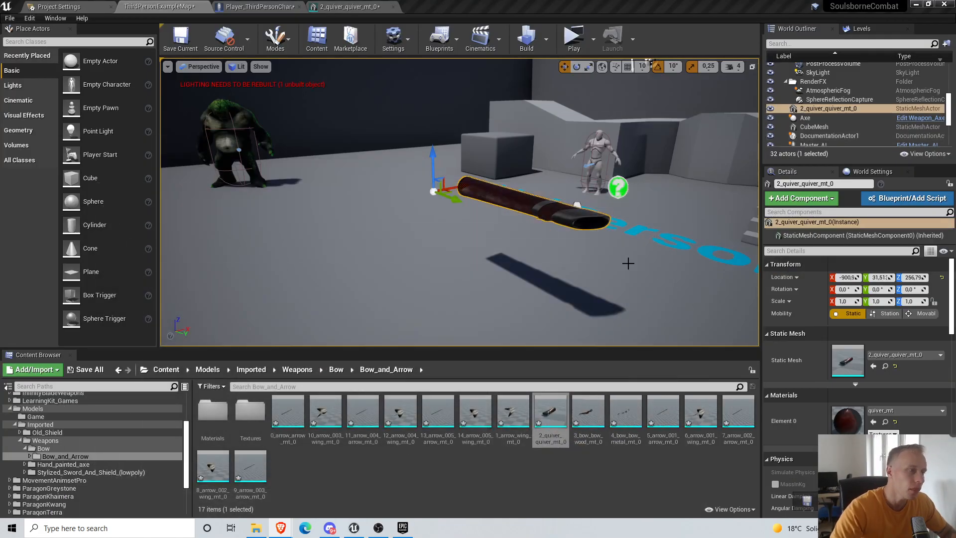
# Return to Unreal Editor and examine the placed quiver's size against the characters from several viewpoints
pyautogui.press('f')
pyautogui.moveTo(378, 224); pyautogui.dragTo(383, 175, button='right')
pyautogui.press('s')
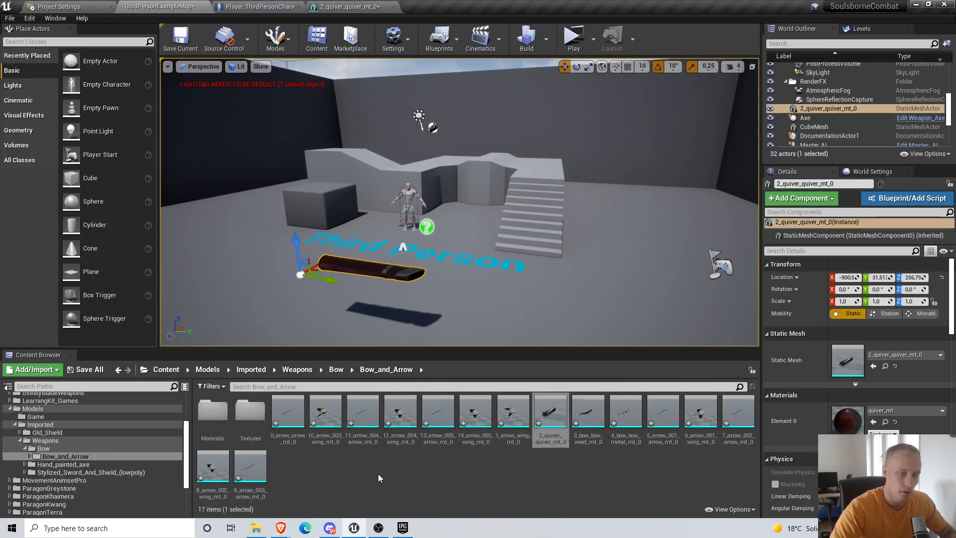
pyautogui.moveTo(501, 324); pyautogui.dragTo(532, 350, button='right')
pyautogui.press('w')
pyautogui.press('a')
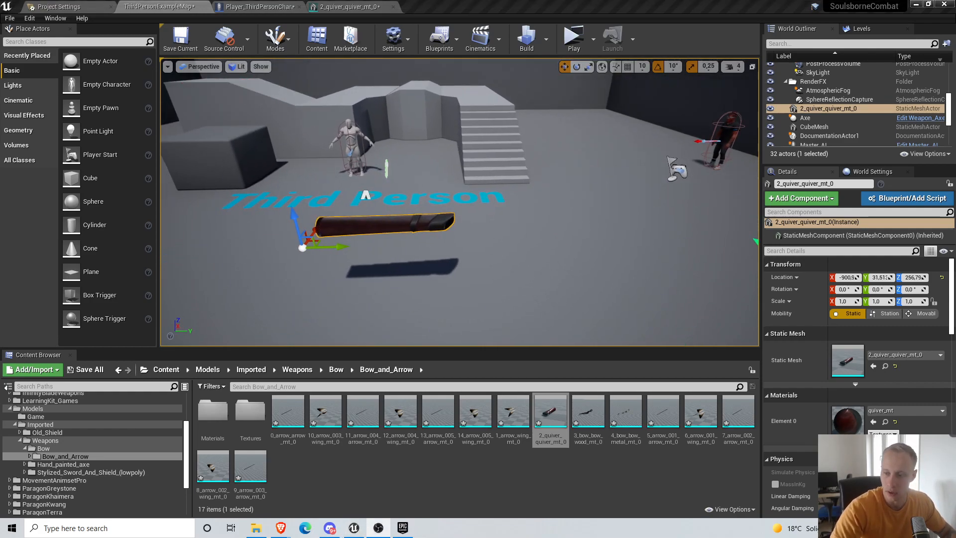
pyautogui.press('w')
pyautogui.moveTo(436, 257); pyautogui.dragTo(476, 243, button='right')
pyautogui.press('a')
pyautogui.press('s')
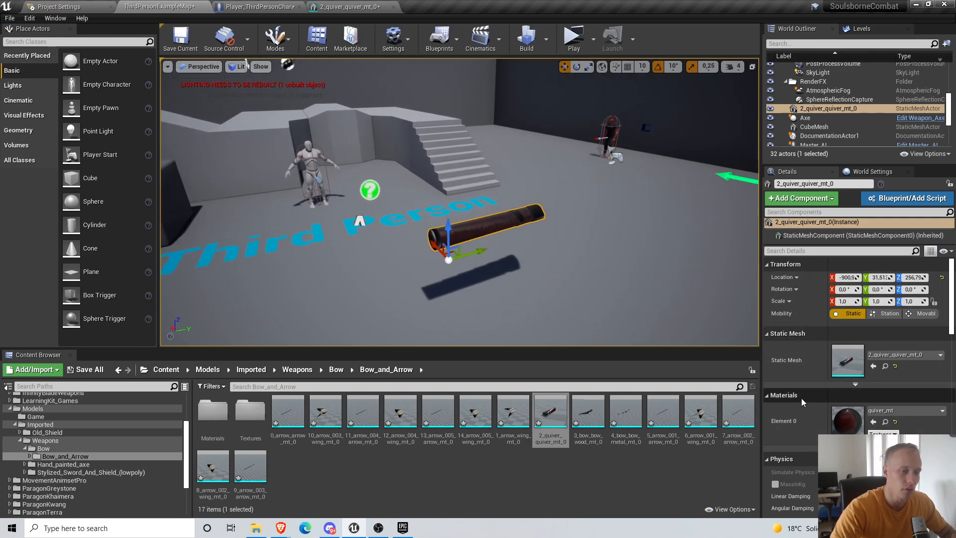
# Set the quiver static mesh's build scale to 0,05, apply the changes and return to the level
pyautogui.doubleClick(539, 411)
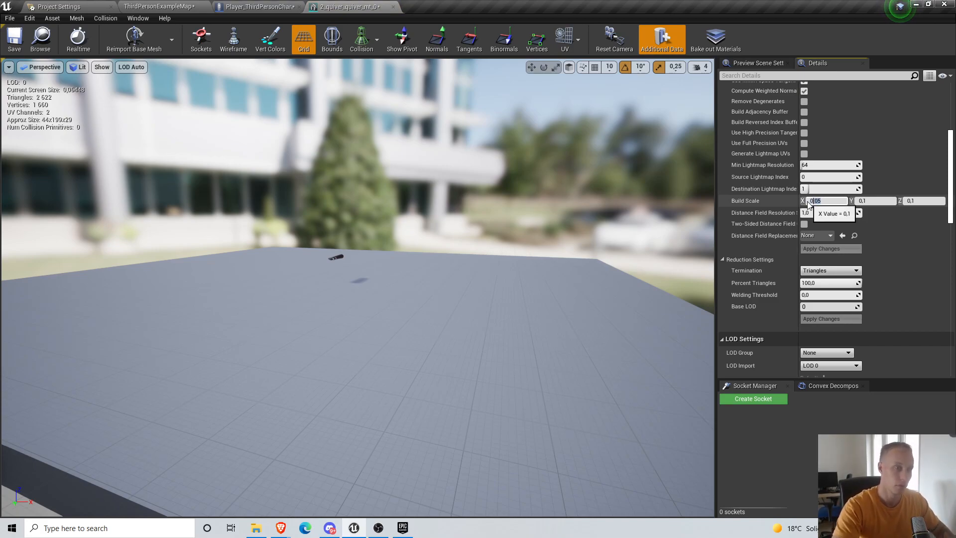
pyautogui.click(809, 200)
pyautogui.write('0.05')
pyautogui.press('Return')
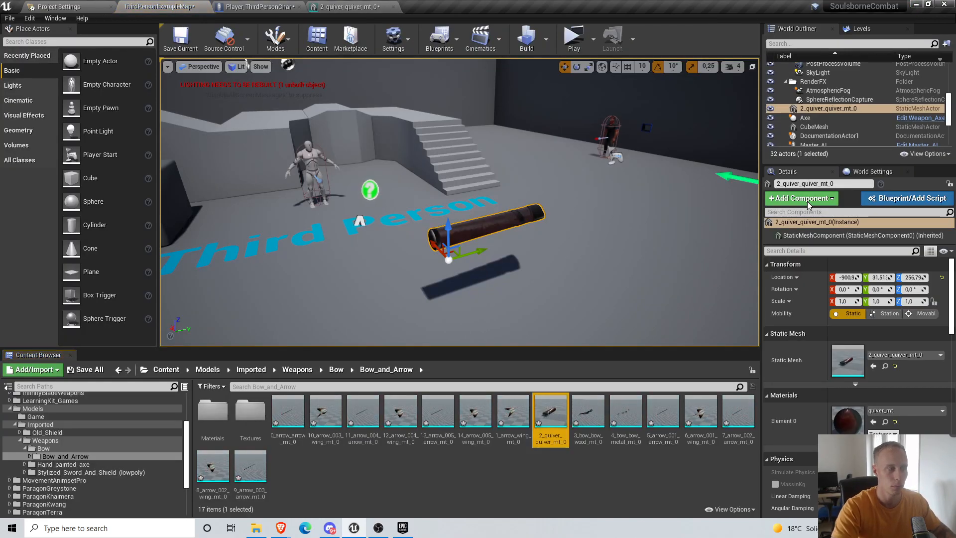
pyautogui.click(344, 6)
pyautogui.click(870, 200)
pyautogui.write('0,05')
pyautogui.click(839, 250)
pyautogui.click(182, 4)
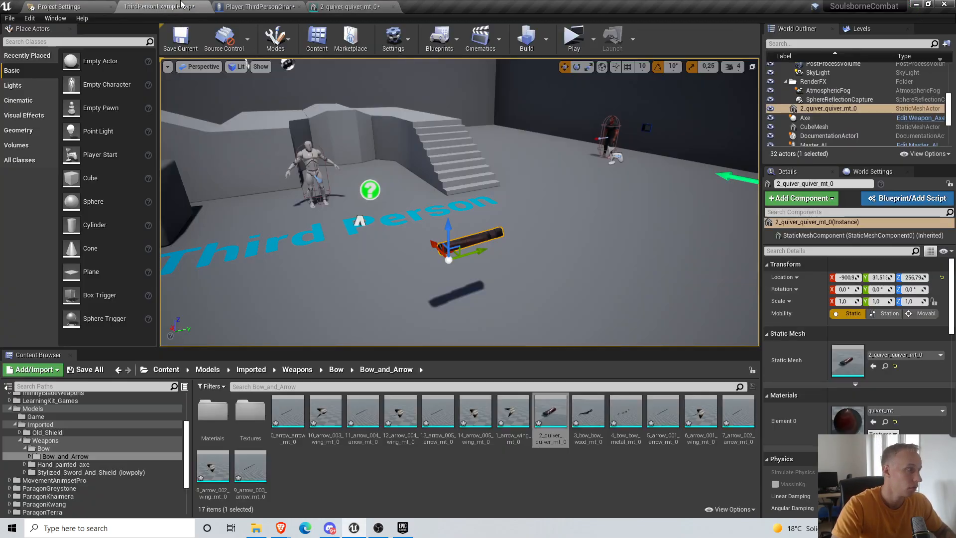
# Place a second quiver on the level floor and delete the first one floating above it
pyautogui.moveTo(549, 412); pyautogui.dragTo(398, 282)
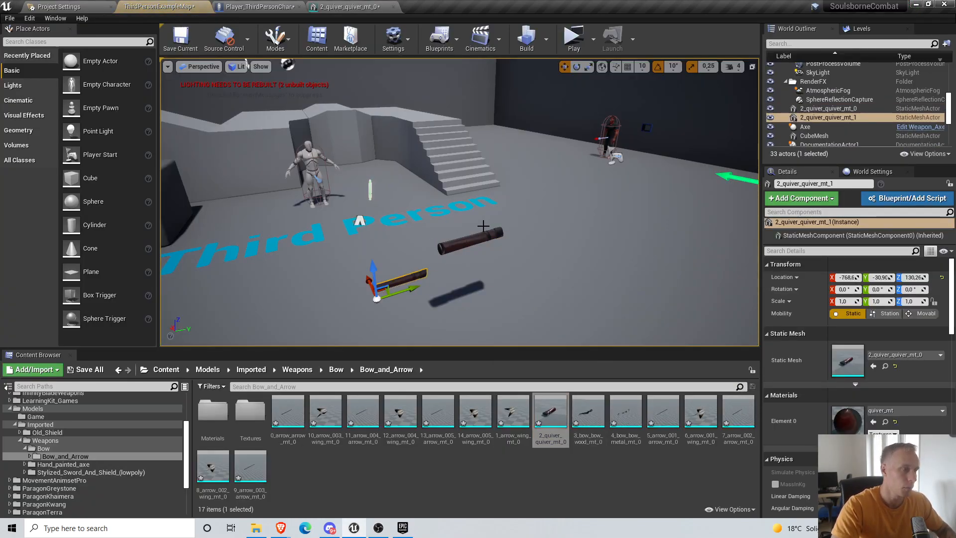
pyautogui.click(482, 234)
pyautogui.press('Delete')
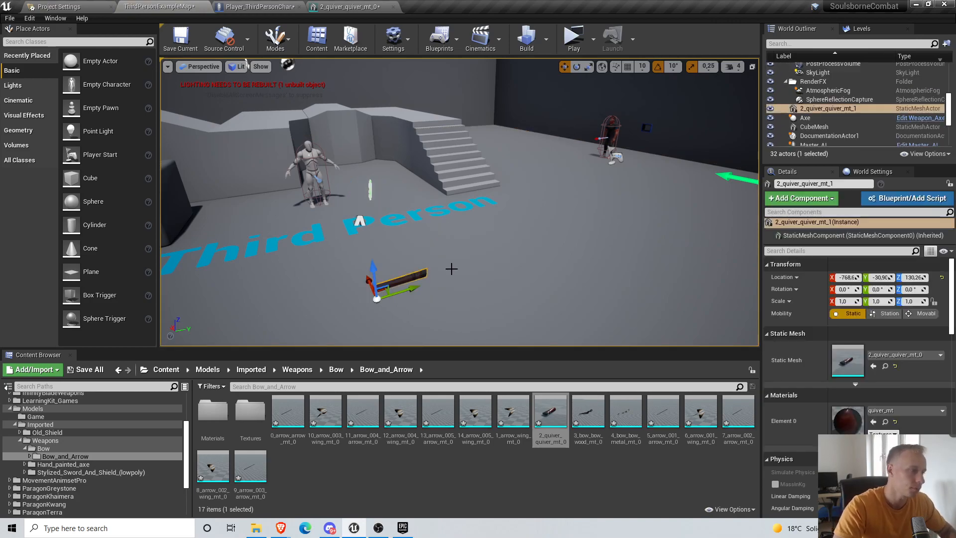
# Open the blueprint of the ThirdPersonCharacter placed in the level and show its 3D view
pyautogui.press('d')
pyautogui.moveTo(528, 192); pyautogui.dragTo(505, 180, button='right')
pyautogui.click(614, 164)
pyautogui.click(912, 201)
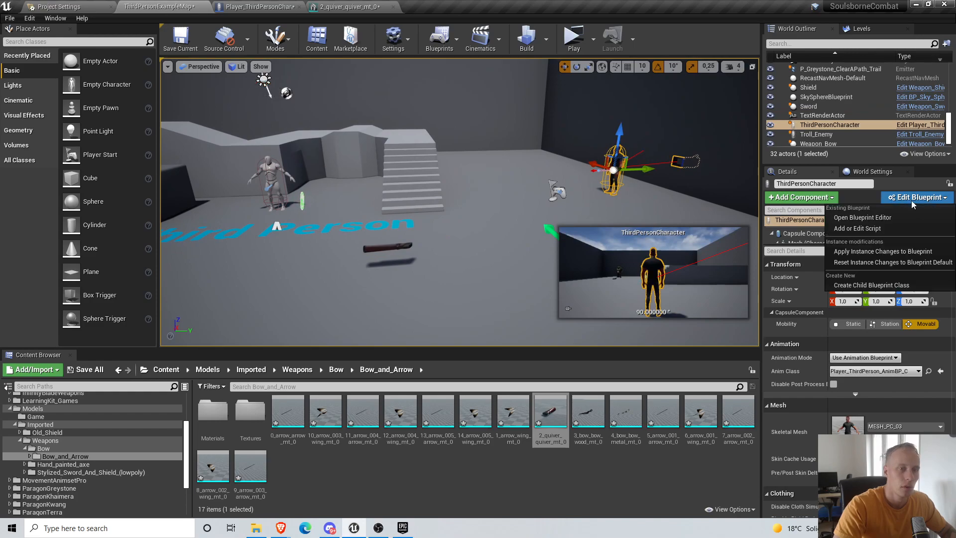
pyautogui.click(891, 217)
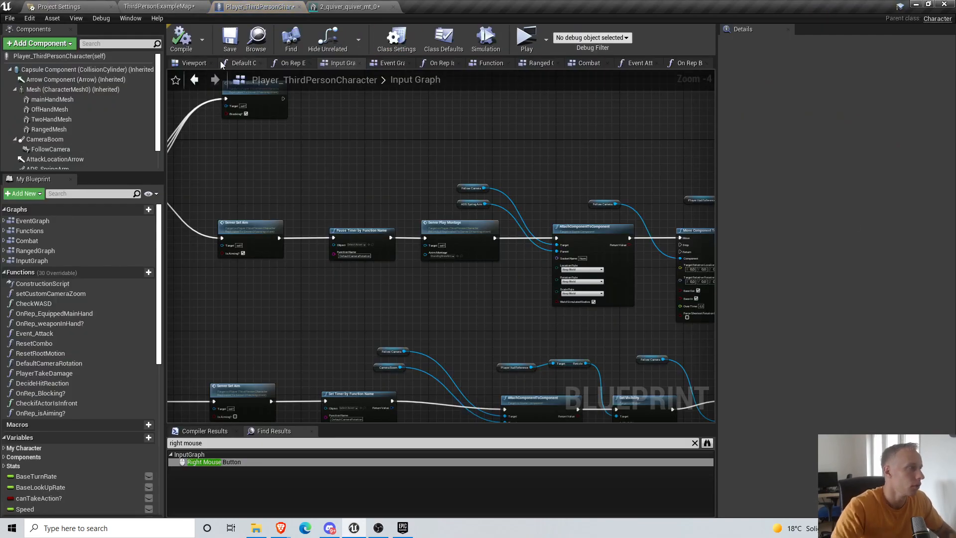
pyautogui.click(204, 63)
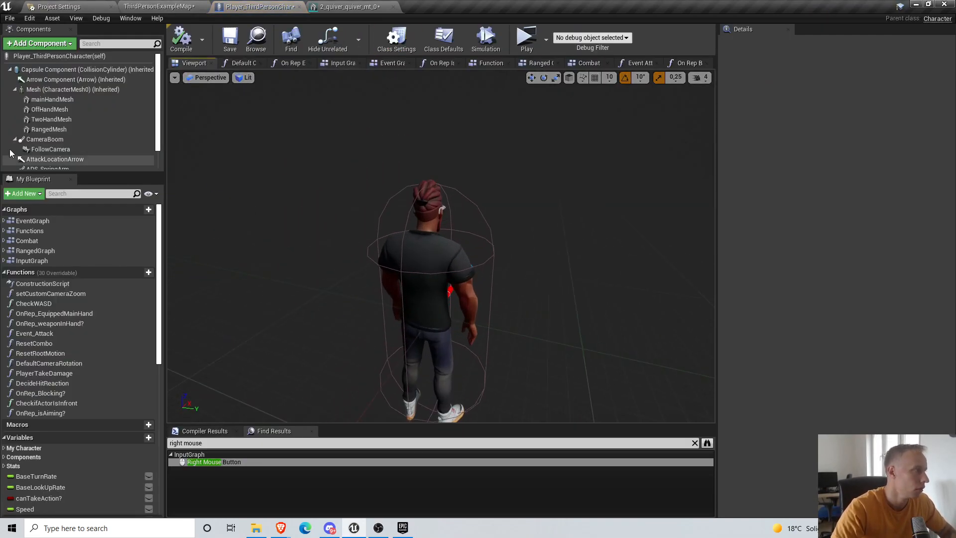
# Add a static mesh component using 2_quiver_quiver_mt_0 to the character and move it behind the body to about X -48
pyautogui.click(54, 44)
pyautogui.write('static')
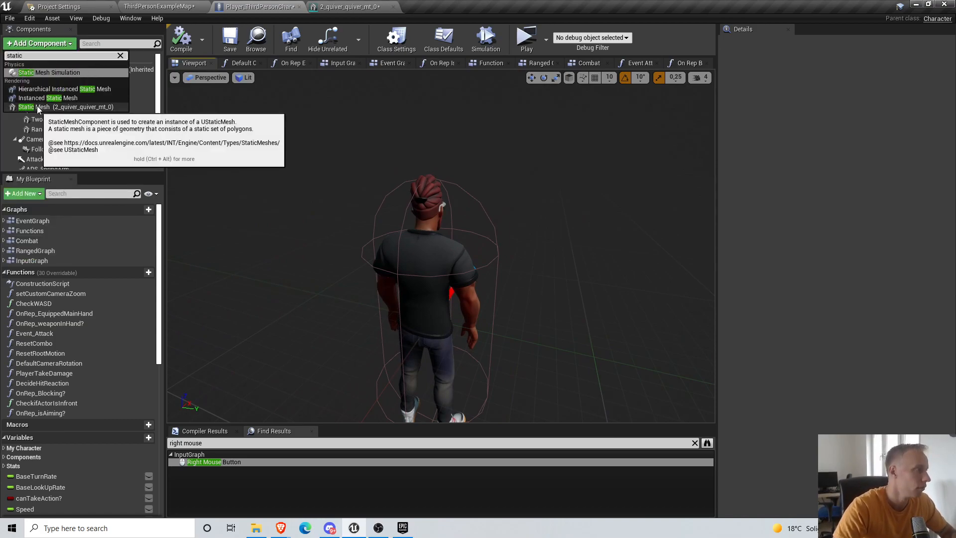
pyautogui.click(65, 107)
pyautogui.moveTo(441, 245); pyautogui.dragTo(461, 252, button='right')
pyautogui.moveTo(398, 222); pyautogui.dragTo(322, 254)
pyautogui.moveTo(323, 255); pyautogui.dragTo(214, 244, button='right')
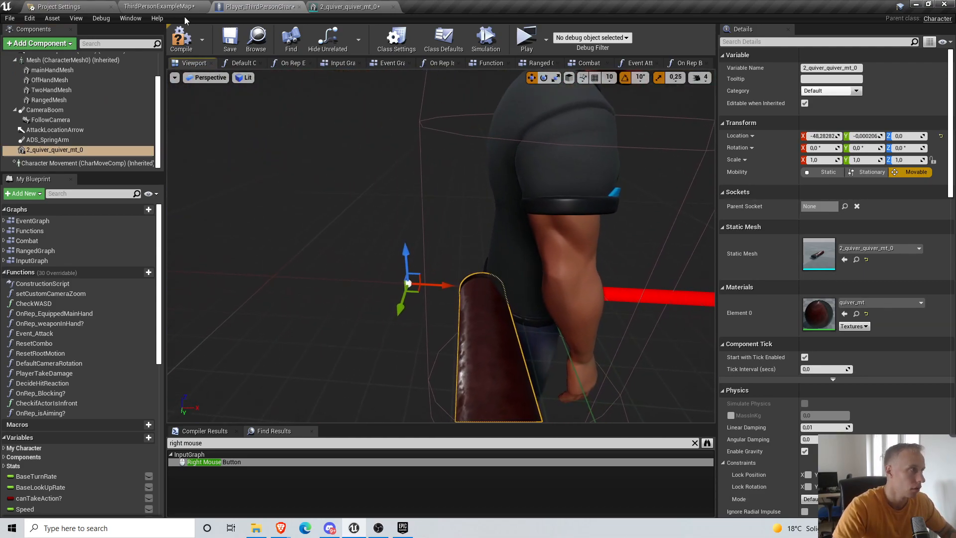
# Rotate the quiver upright to about -88°, 10°, -80° and move it against the character's back at about -29, 5, -33
pyautogui.click(183, 6)
pyautogui.moveTo(329, 6); pyautogui.dragTo(837, 254)
pyautogui.press('s')
pyautogui.moveTo(349, 343); pyautogui.dragTo(493, 366, button='right')
pyautogui.press('w')
pyautogui.press('e')
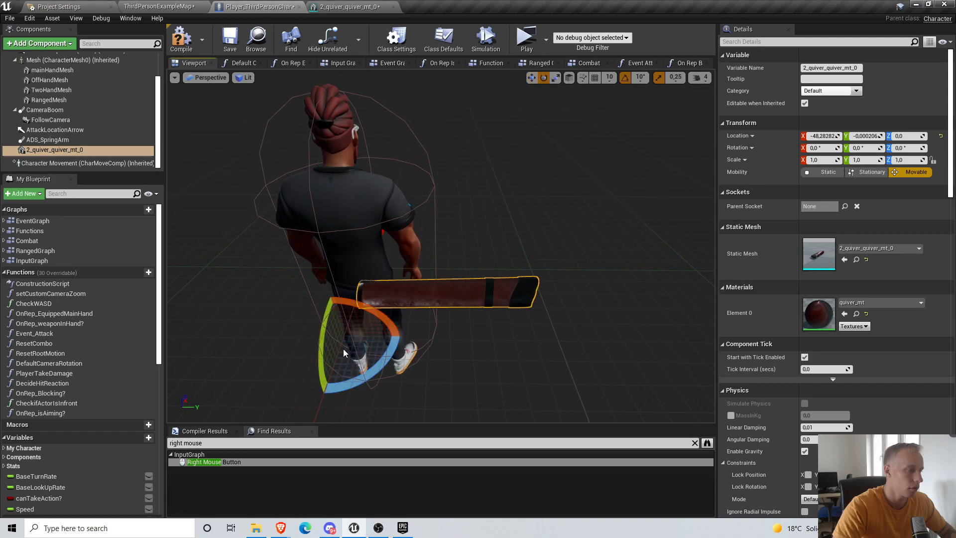
pyautogui.moveTo(390, 321); pyautogui.dragTo(355, 299)
pyautogui.moveTo(385, 376); pyautogui.dragTo(432, 360)
pyautogui.press('w')
pyautogui.moveTo(344, 331); pyautogui.dragTo(377, 331)
pyautogui.moveTo(378, 333); pyautogui.dragTo(333, 356, button='right')
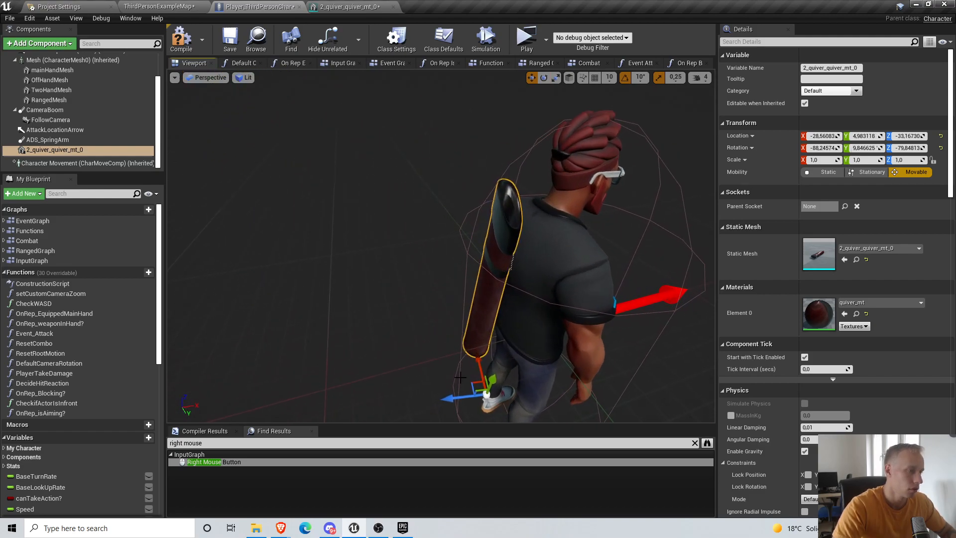
# Scale the quiver component to 0.8 on X and 0.9 on Y
pyautogui.click(825, 160)
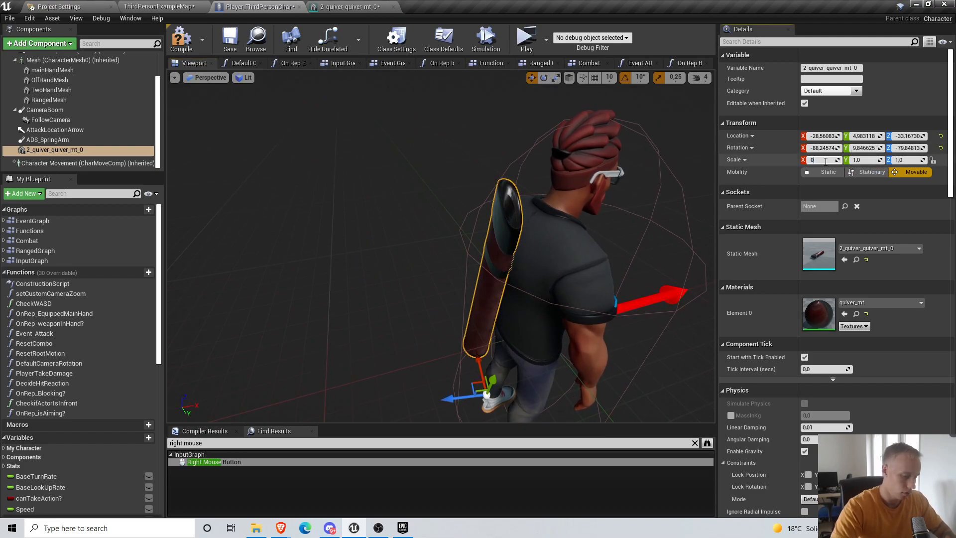
pyautogui.write('0.8')
pyautogui.press('Tab')
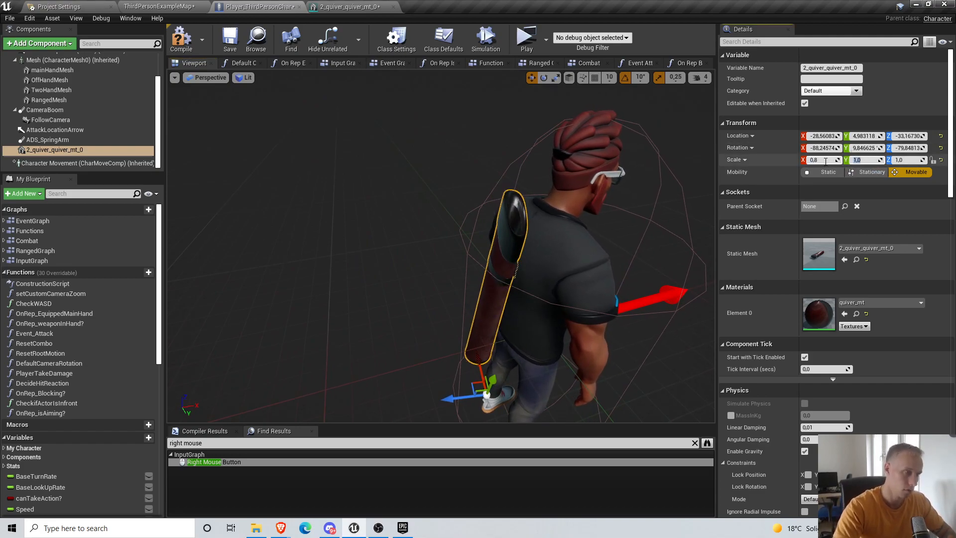
pyautogui.write('0.9')
pyautogui.press('Tab')
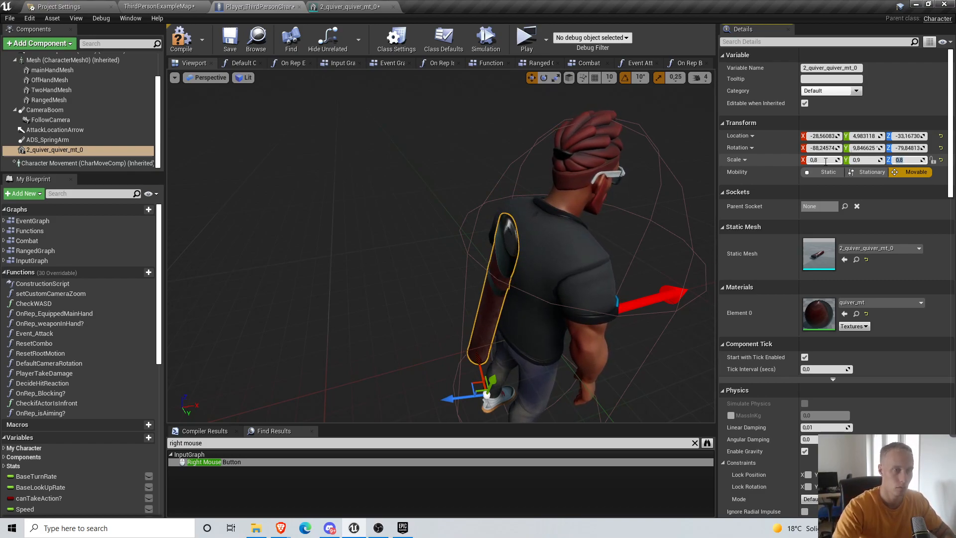
# Move the scaled quiver higher up the character's back, to about -29, 8, -15
pyautogui.moveTo(490, 244)
pyautogui.mouseDown(button='right')
pyautogui.moveTo(502, 241)
pyautogui.moveTo(489, 244)
pyautogui.mouseUp(button='right')
pyautogui.press('s')
pyautogui.press('w')
pyautogui.moveTo(470, 264); pyautogui.dragTo(490, 229)
pyautogui.moveTo(543, 218)
pyautogui.mouseDown(button='right')
pyautogui.moveTo(508, 219)
pyautogui.moveTo(544, 217)
pyautogui.mouseUp(button='right')
pyautogui.press('d')
pyautogui.press('s')
pyautogui.press('w')
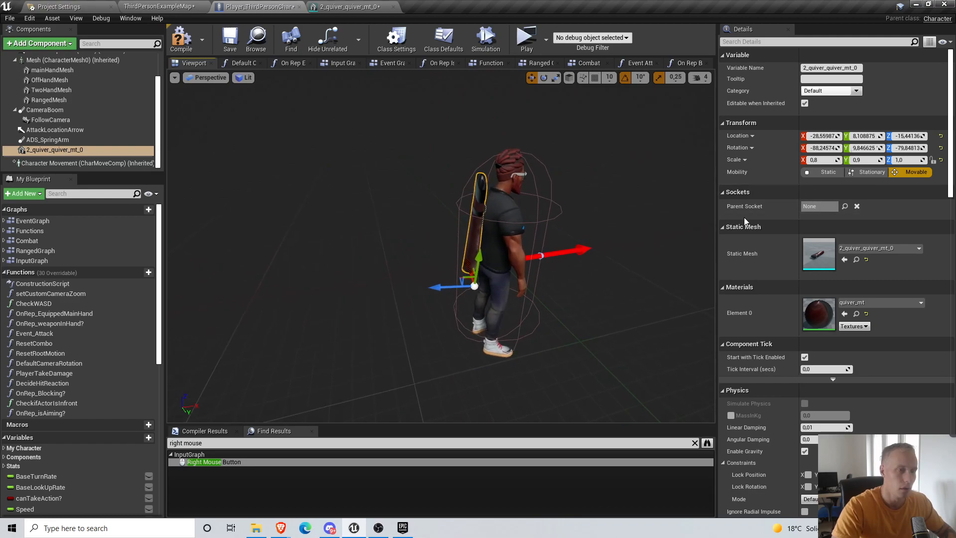
pyautogui.press('w')
pyautogui.moveTo(621, 269)
pyautogui.mouseDown(button='right')
pyautogui.moveTo(625, 285)
pyautogui.moveTo(629, 279)
pyautogui.mouseUp(button='right')
pyautogui.press('s')
pyautogui.press('s')
pyautogui.moveTo(609, 160); pyautogui.dragTo(587, 156, button='right')
pyautogui.press('d')
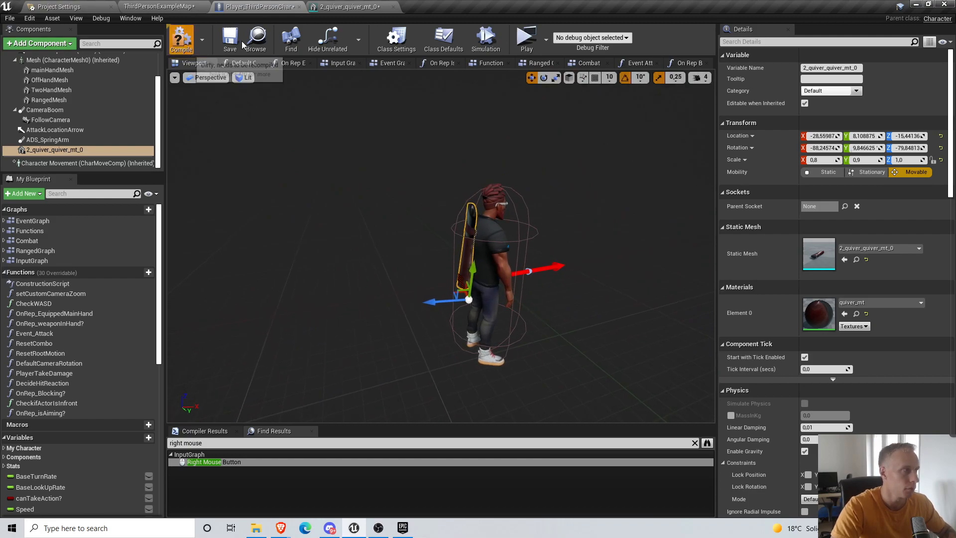
# Playtest the level and run the character around to examine how the quiver follows the body, and end the session
pyautogui.click(518, 52)
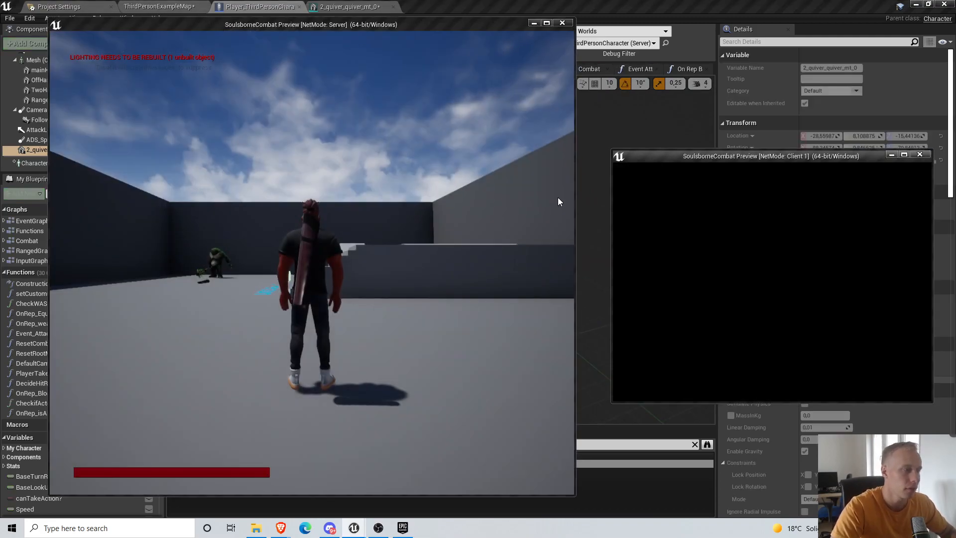
pyautogui.press('d')
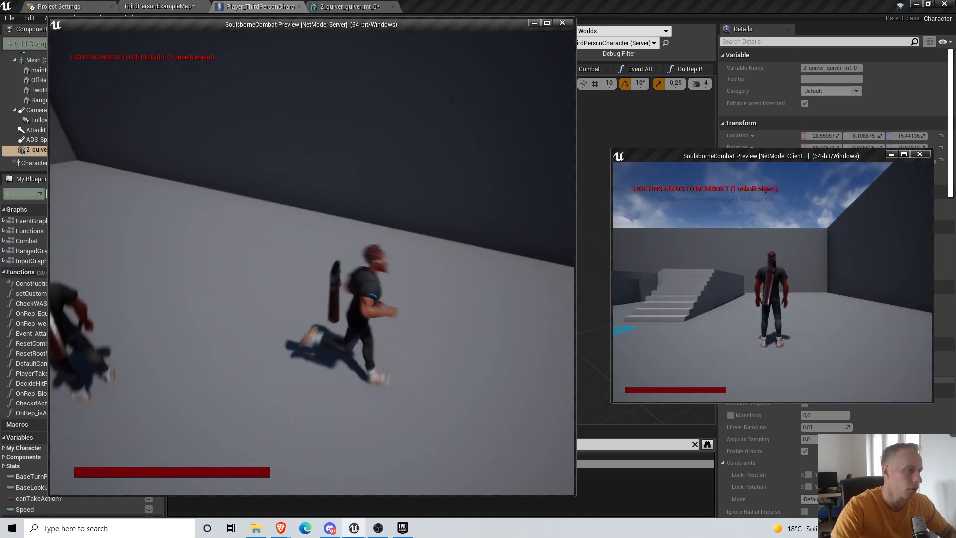
pyautogui.press('s')
pyautogui.press('d')
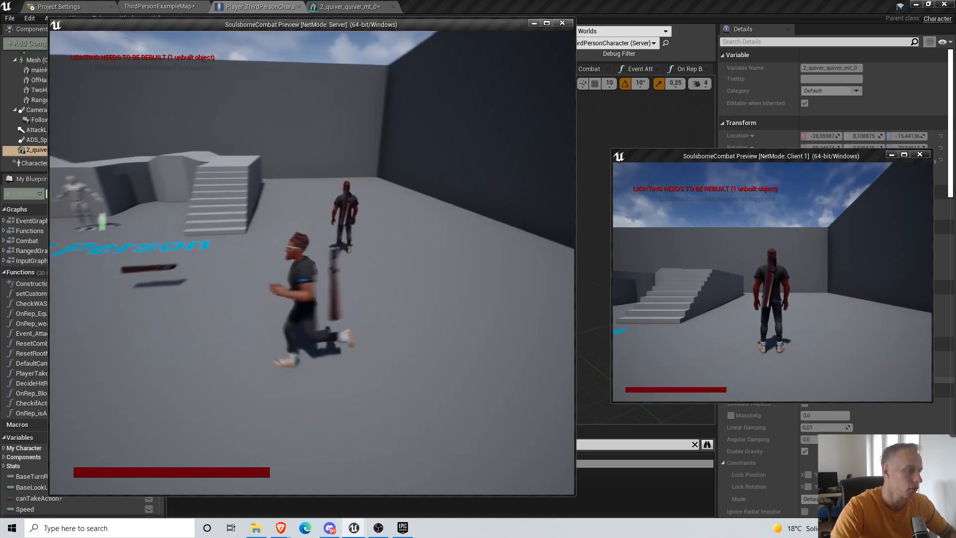
pyautogui.press('Escape')
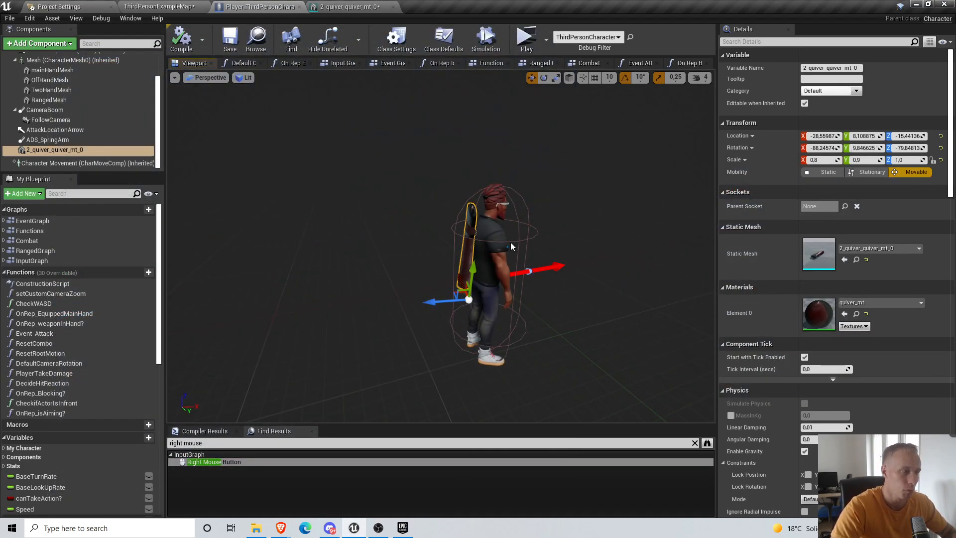
# Try to choose a parent socket for the quiver component at its current place in the component hierarchy
pyautogui.moveTo(497, 260); pyautogui.dragTo(532, 262, button='right')
pyautogui.press('w')
pyautogui.press('d')
pyautogui.press('s')
pyautogui.press('w')
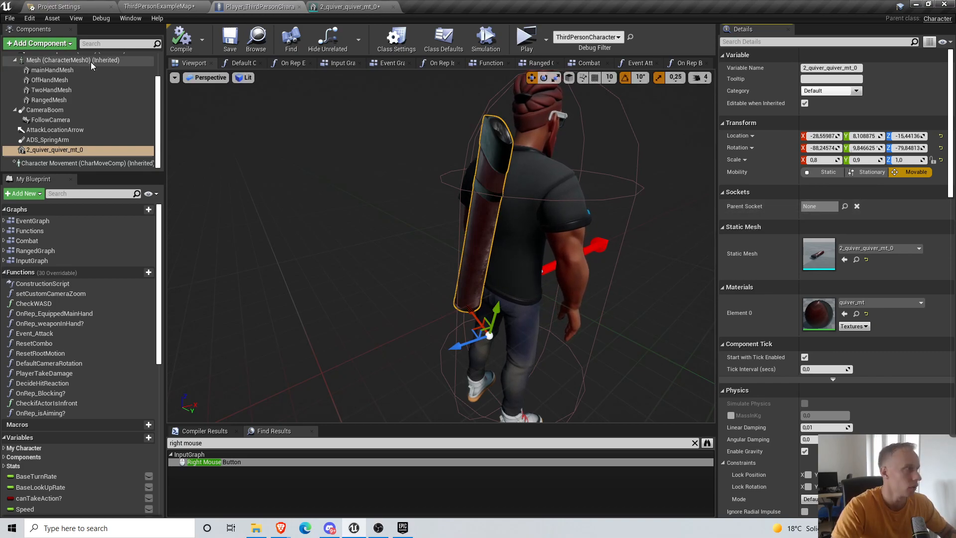
pyautogui.click(10, 19)
pyautogui.click(820, 215)
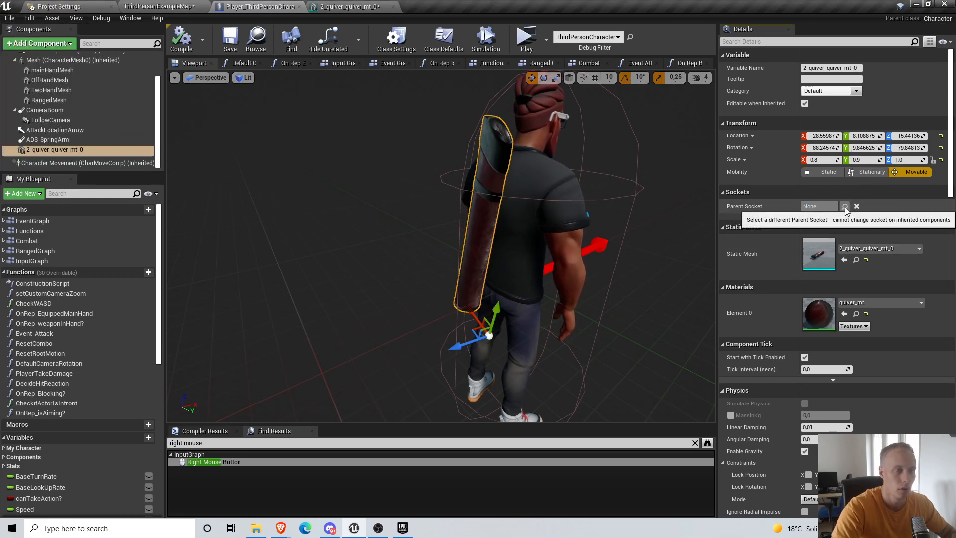
pyautogui.click(535, 214)
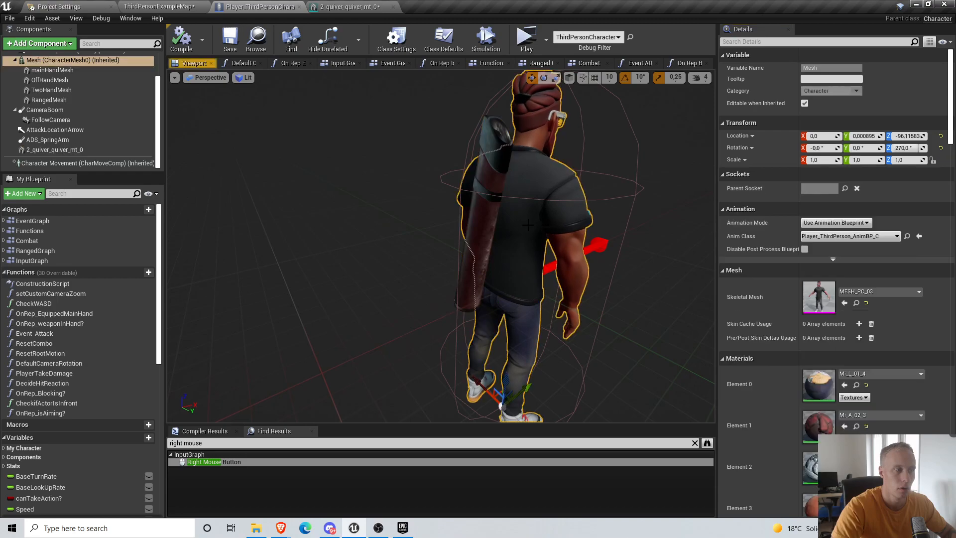
pyautogui.click(487, 224)
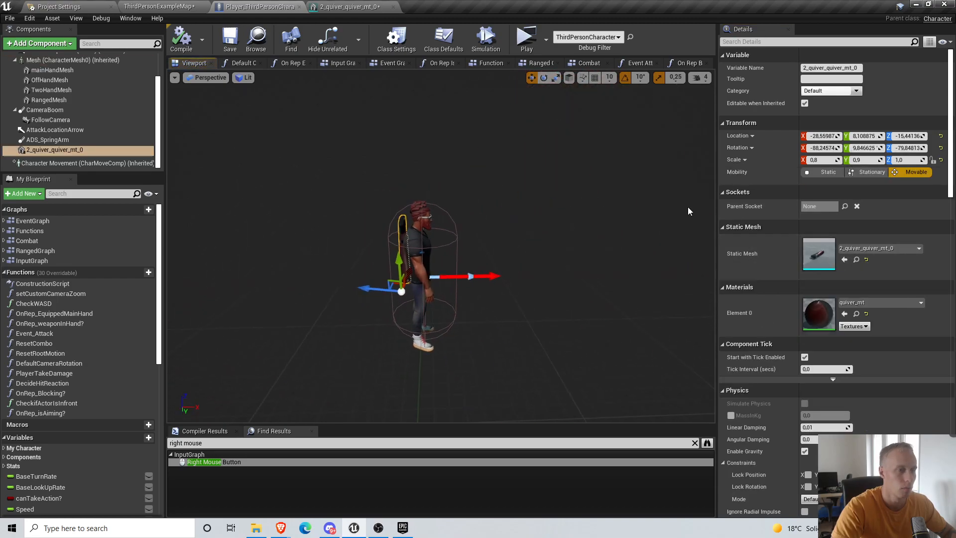
pyautogui.click(819, 208)
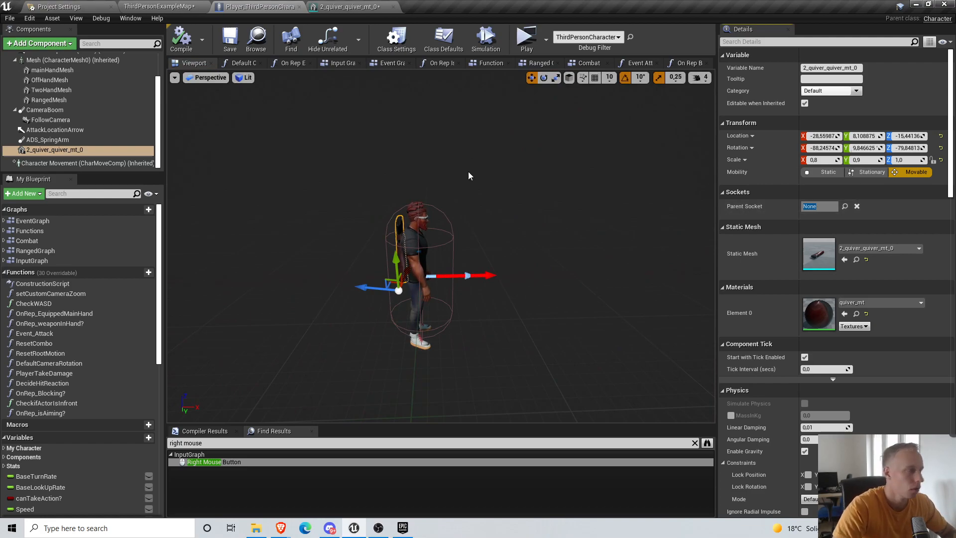
# Parent the quiver component to the character's Mesh and attach it to the spine_03 bone
pyautogui.moveTo(74, 150); pyautogui.dragTo(60, 93)
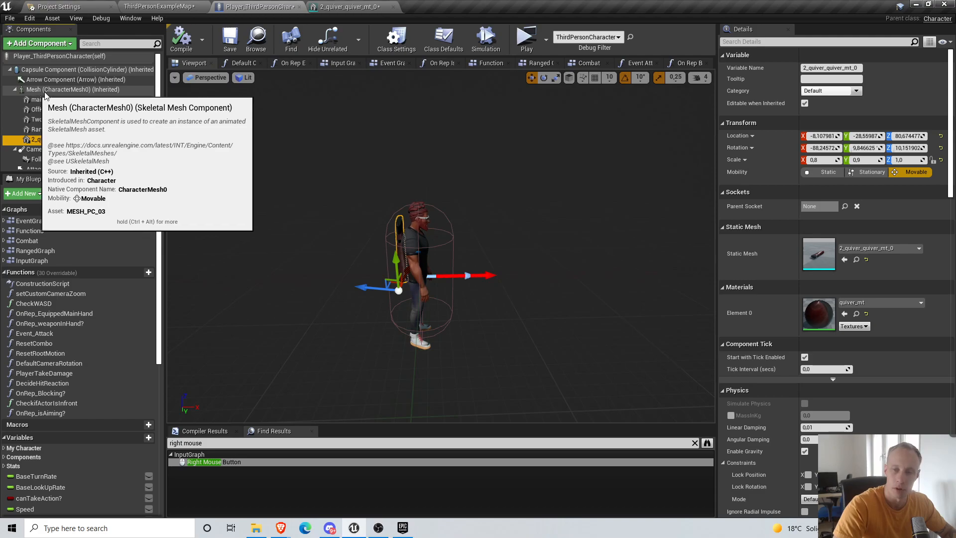
pyautogui.click(846, 206)
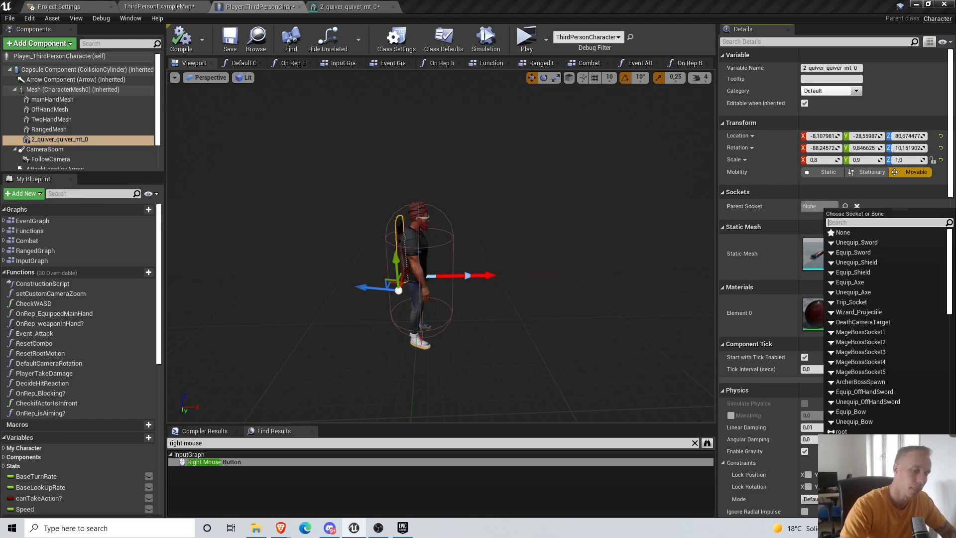
pyautogui.write('spine')
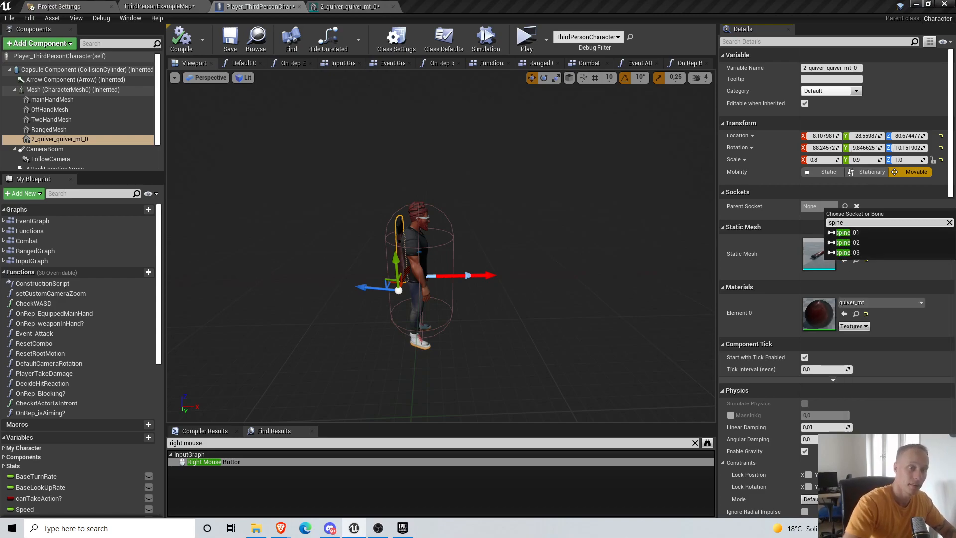
pyautogui.click(847, 252)
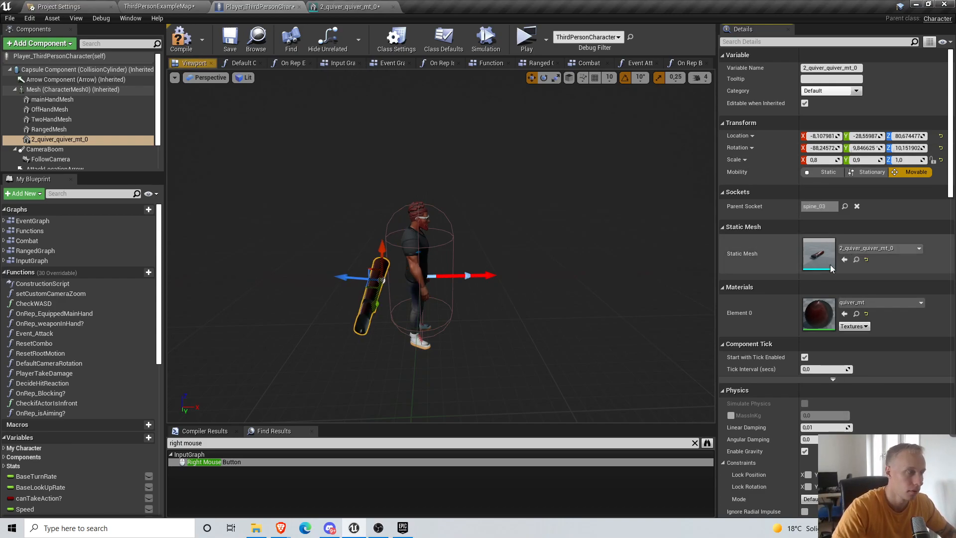
# Rotate the attached quiver upright to about -85°, -70°, 5° and move it behind the character's back at about -60, -35, 24
pyautogui.keyDown('alt'); pyautogui.moveTo(339, 238); pyautogui.dragTo(478, 249); pyautogui.keyUp('alt')
pyautogui.scroll(3, 478, 209)
pyautogui.press('e')
pyautogui.moveTo(477, 162); pyautogui.dragTo(433, 189)
pyautogui.press('w')
pyautogui.moveTo(490, 199); pyautogui.dragTo(417, 188)
pyautogui.moveTo(457, 140); pyautogui.dragTo(264, 199)
pyautogui.moveTo(431, 256); pyautogui.dragTo(408, 255, button='right')
pyautogui.moveTo(420, 272); pyautogui.dragTo(433, 259)
pyautogui.moveTo(433, 259); pyautogui.dragTo(617, 264, button='right')
pyautogui.moveTo(498, 292); pyautogui.dragTo(593, 296, button='right')
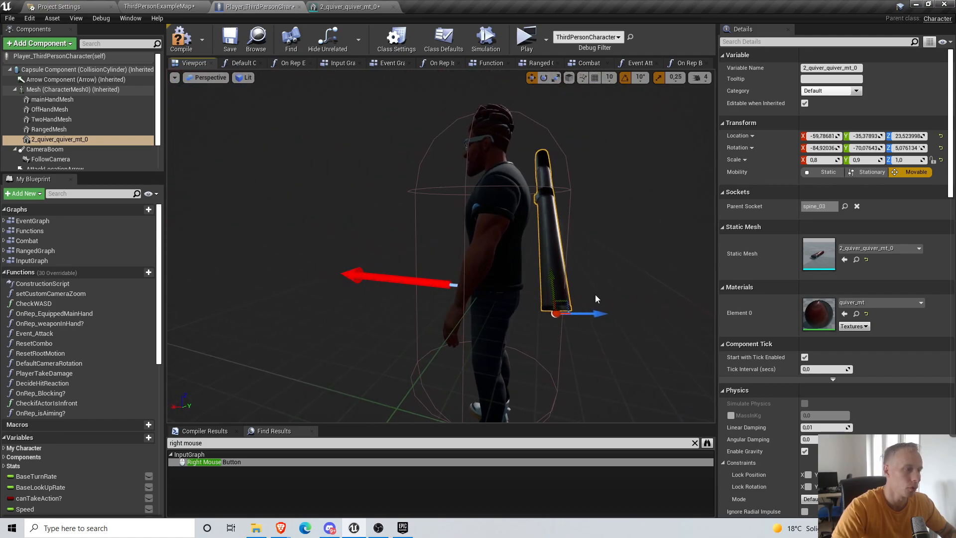
# Fit the quiver diagonally against the back at about -57, -15, 7 with rotation -95°, -70°, 5°, and compile and save the blueprint
pyautogui.moveTo(608, 317); pyautogui.dragTo(590, 312)
pyautogui.moveTo(591, 312); pyautogui.dragTo(471, 303, button='right')
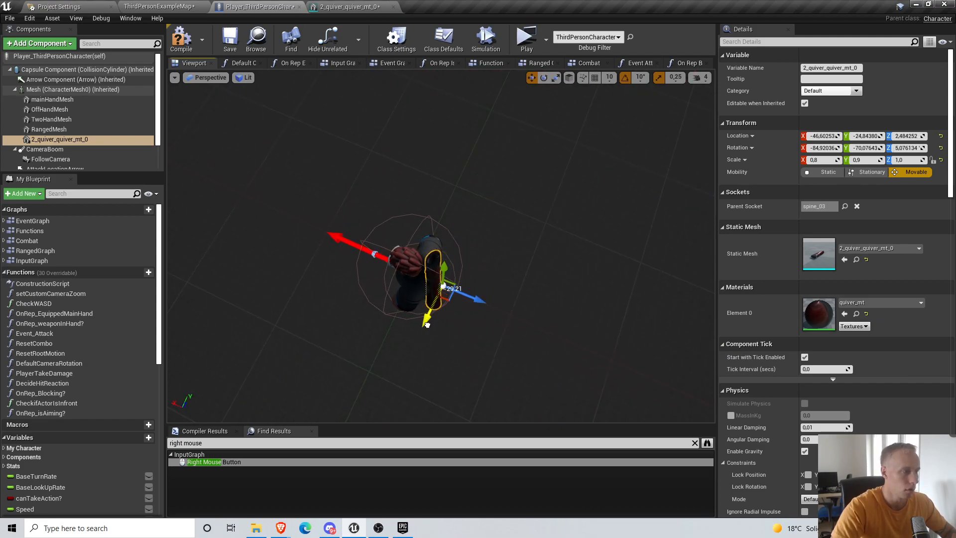
pyautogui.moveTo(492, 276); pyautogui.dragTo(527, 275, button='right')
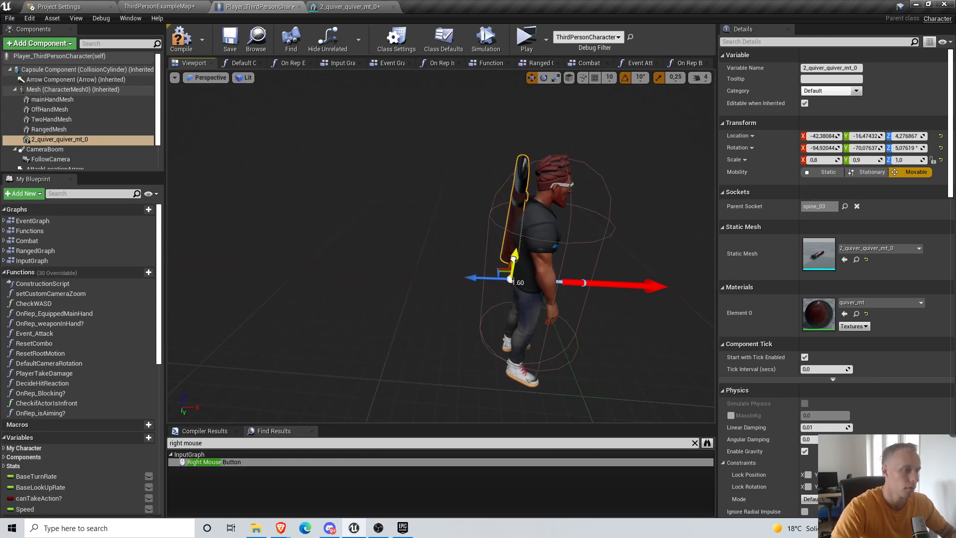
pyautogui.moveTo(504, 270); pyautogui.dragTo(503, 272)
pyautogui.press('a')
pyautogui.moveTo(503, 272); pyautogui.dragTo(517, 269, button='right')
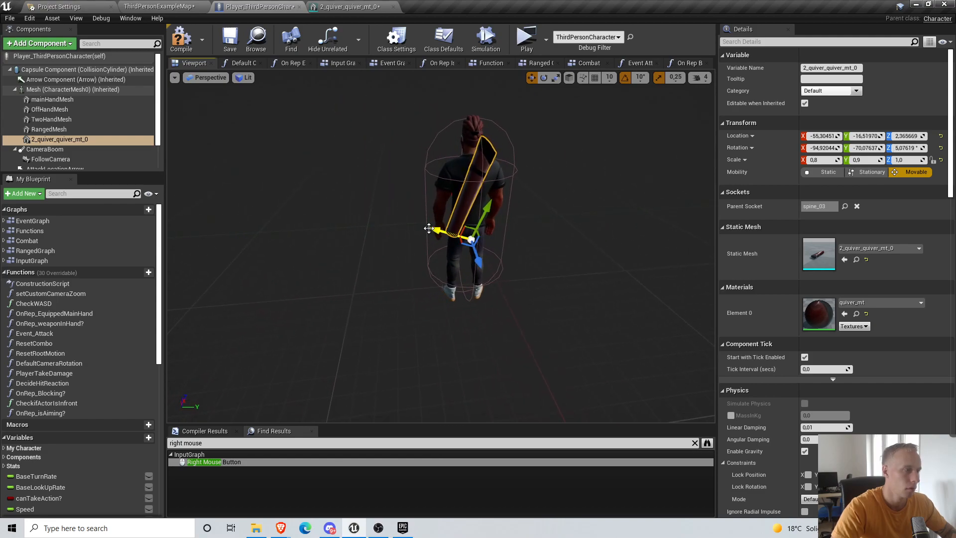
pyautogui.click(181, 39)
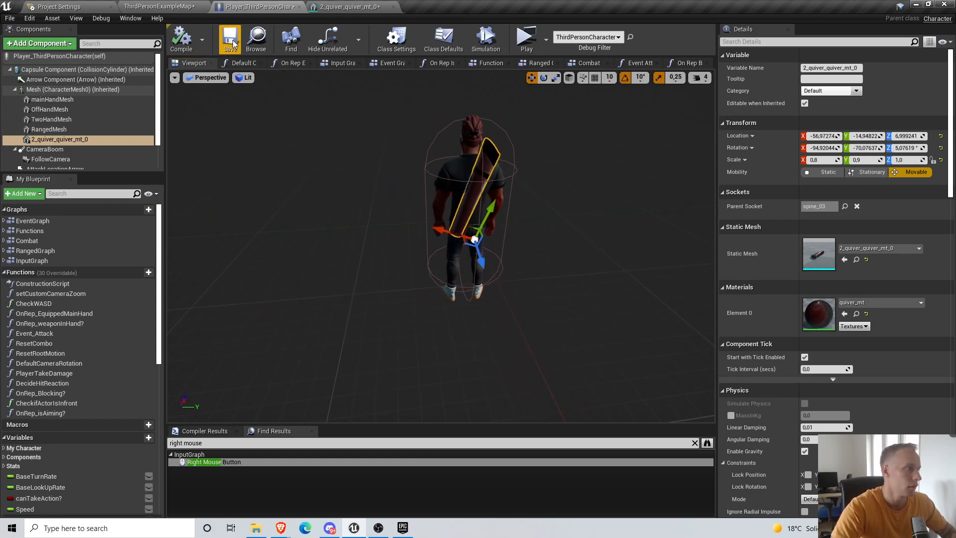
# Playtest the level and run in several directions to examine the spine-attached quiver in motion, and end the session
pyautogui.click(526, 39)
pyautogui.click(396, 261)
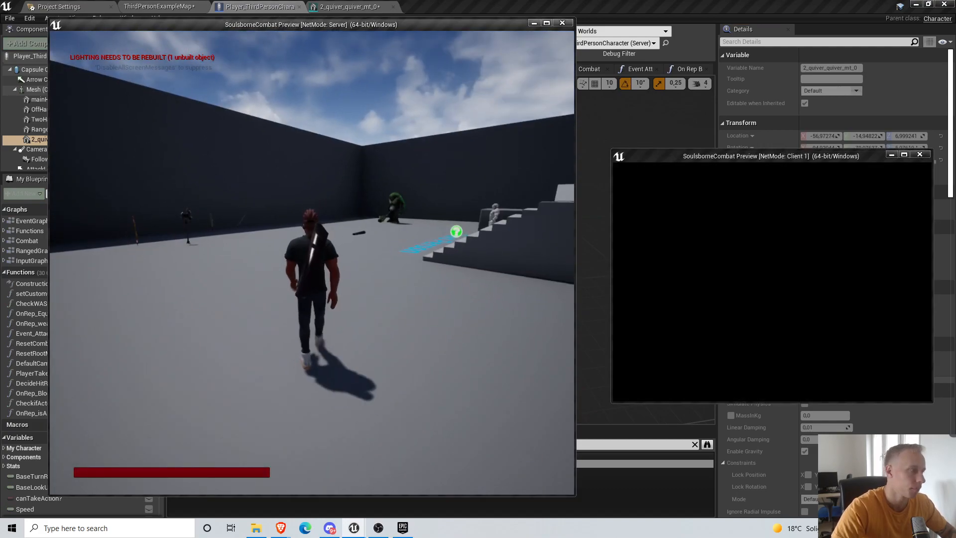
pyautogui.press('s')
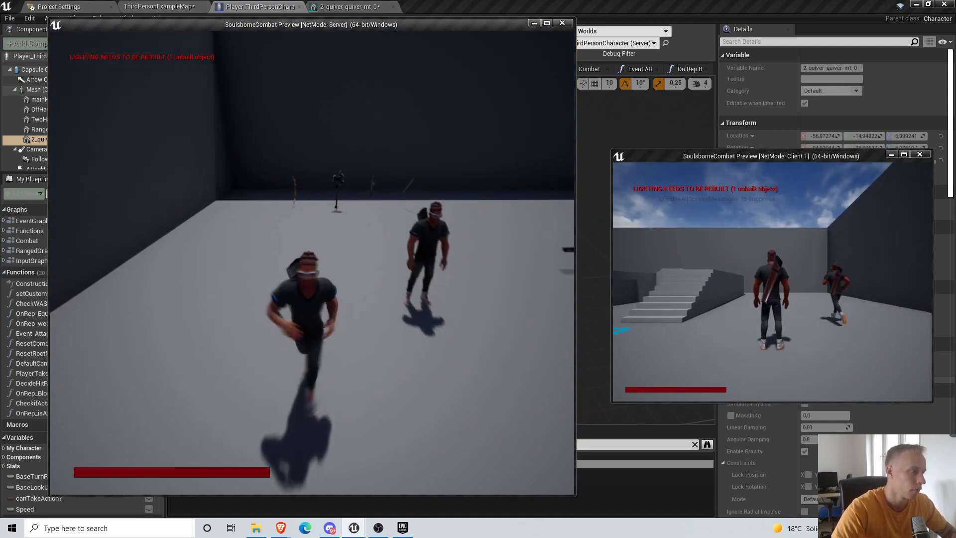
pyautogui.press('d')
pyautogui.press('a')
pyautogui.press('w')
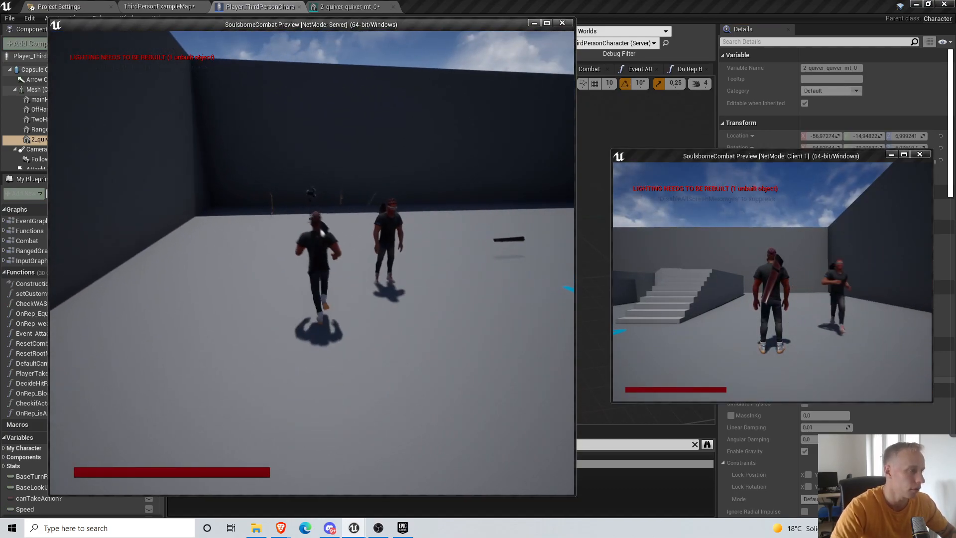
pyautogui.press('d')
pyautogui.press('w')
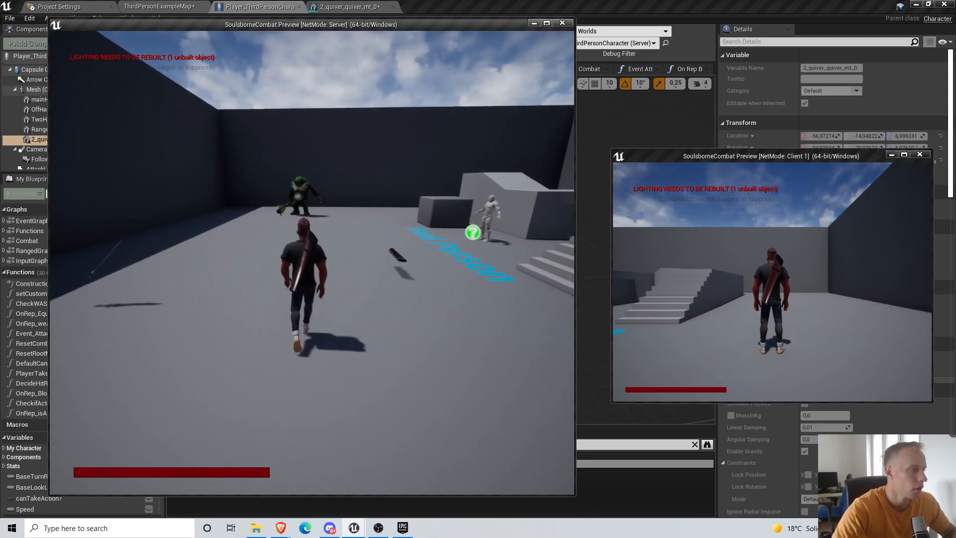
pyautogui.press('Escape')
# Examine the quiver on the character's back from several angles, and look at the quiver placed in the level
pyautogui.click(858, 262)
pyautogui.moveTo(444, 268); pyautogui.dragTo(331, 276, button='right')
pyautogui.press('d')
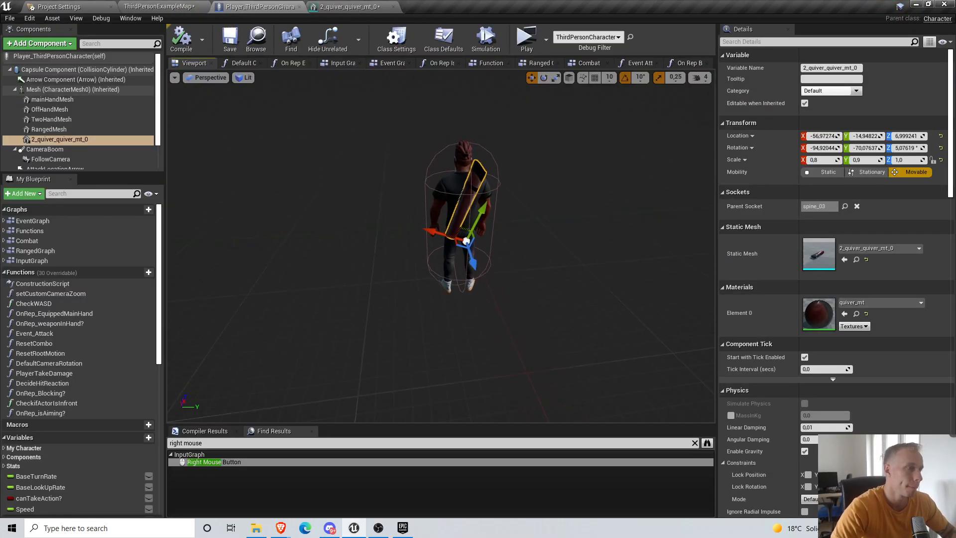
pyautogui.press('w')
pyautogui.moveTo(538, 298); pyautogui.dragTo(569, 297, button='right')
pyautogui.press('d')
pyautogui.press('a')
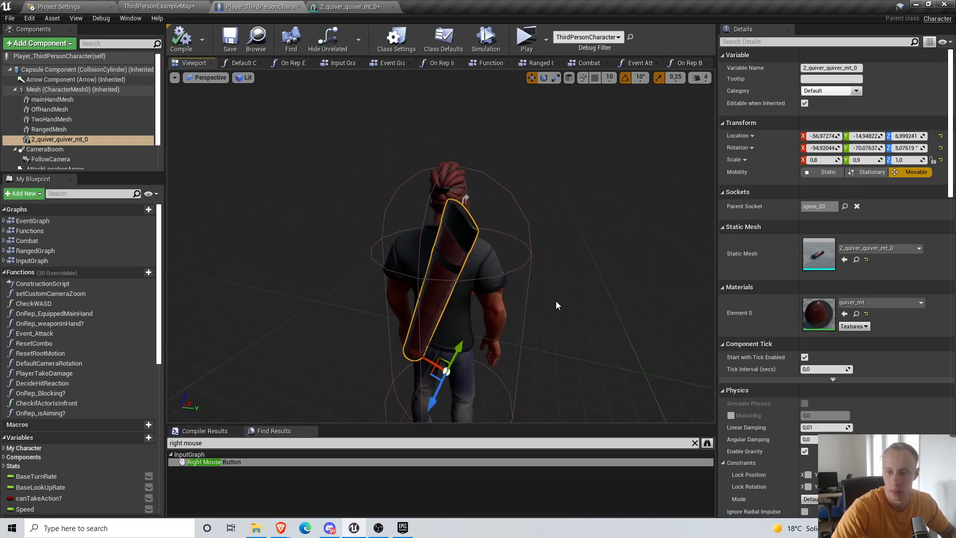
pyautogui.press('s')
pyautogui.moveTo(537, 315)
pyautogui.mouseDown(button='right')
pyautogui.moveTo(517, 318)
pyautogui.moveTo(552, 316)
pyautogui.moveTo(537, 319)
pyautogui.mouseUp(button='right')
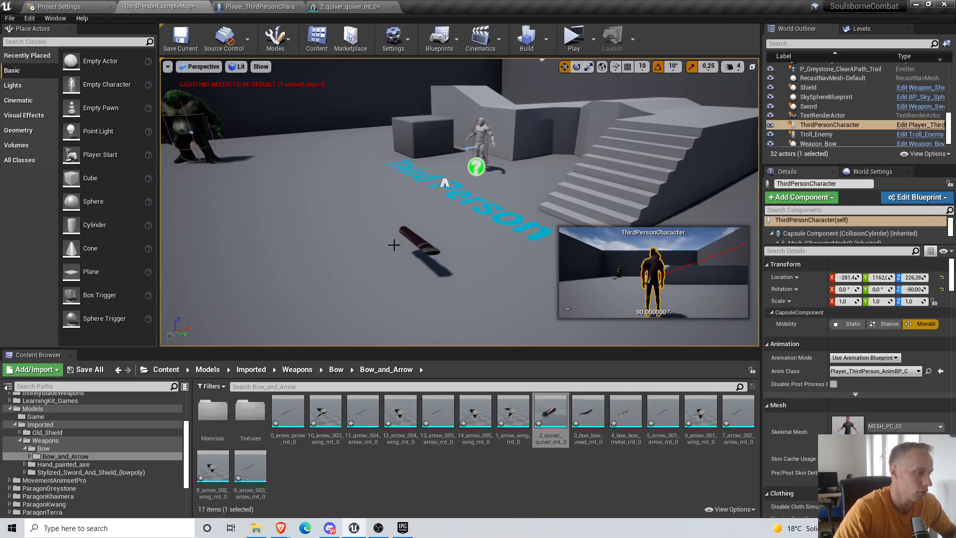
pyautogui.moveTo(395, 241); pyautogui.dragTo(468, 45, button='right')
pyautogui.click(243, 5)
pyautogui.moveTo(633, 266); pyautogui.dragTo(448, 251, button='right')
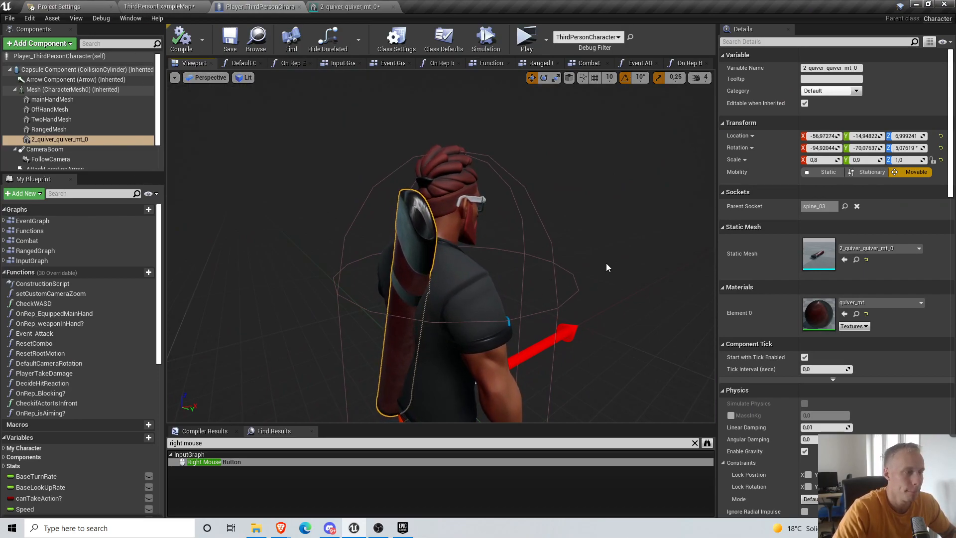
pyautogui.press('s')
pyautogui.moveTo(568, 275); pyautogui.dragTo(568, 275, button='right')
pyautogui.press('w')
pyautogui.press('a')
pyautogui.press('s')
pyautogui.press('d')
pyautogui.press('w')
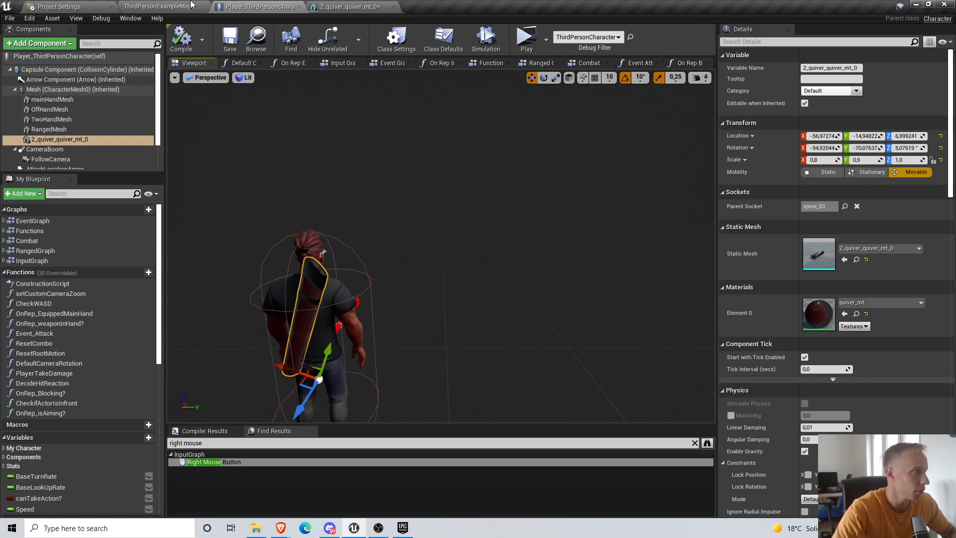
# Place 11_arrow_004_arrow_mt_0 in the ThirdPersonExampleMap level and move it to about -783, -1499, 239
pyautogui.click(159, 6)
pyautogui.moveTo(531, 283); pyautogui.dragTo(531, 284, button='right')
pyautogui.press('w')
pyautogui.press('a')
pyautogui.moveTo(376, 418); pyautogui.dragTo(453, 215)
pyautogui.moveTo(453, 215); pyautogui.dragTo(503, 212, button='right')
pyautogui.press('s')
pyautogui.moveTo(383, 266); pyautogui.dragTo(199, 273)
pyautogui.moveTo(446, 115); pyautogui.dragTo(546, 263, button='right')
pyautogui.press('s')
pyautogui.press('w')
pyautogui.moveTo(401, 284); pyautogui.dragTo(322, 287)
pyautogui.moveTo(379, 277); pyautogui.dragTo(455, 277, button='right')
pyautogui.press('w')
# Place 10_arrow_003_wing_mt_0 in the level and position it at the tail of the arrow, at about -993, -1215, 214
pyautogui.moveTo(326, 412); pyautogui.dragTo(609, 268)
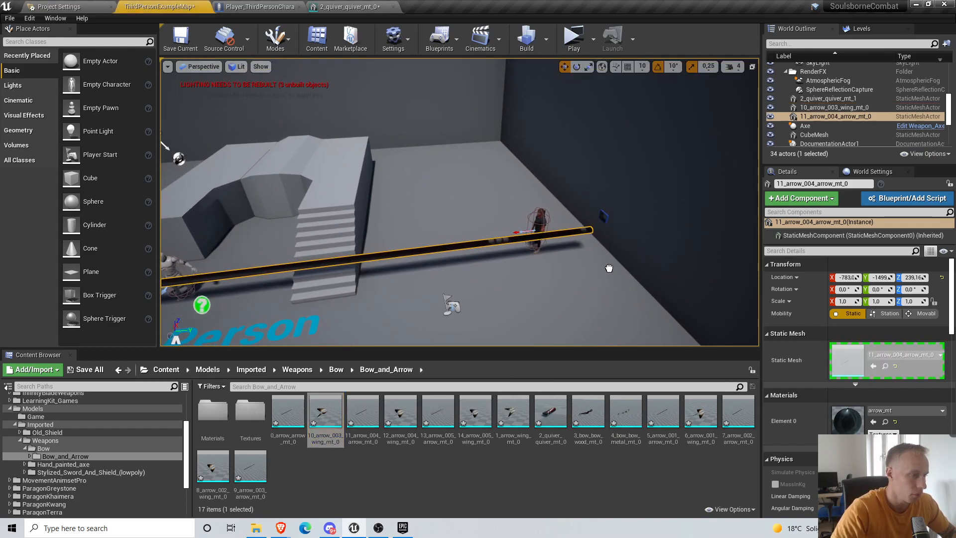
pyautogui.moveTo(323, 234); pyautogui.dragTo(330, 243)
pyautogui.press('s')
pyautogui.moveTo(547, 264); pyautogui.dragTo(386, 276, button='right')
pyautogui.press('s')
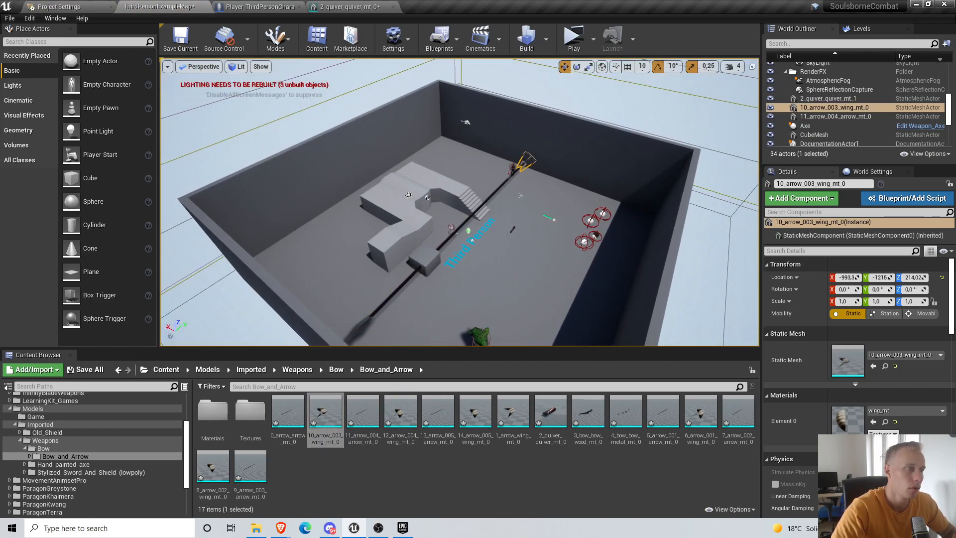
# Select the arrow shaft and wing together and raise them above the arena, bringing the shaft to about Z 1708
pyautogui.press('d')
pyautogui.moveTo(602, 185); pyautogui.dragTo(548, 255, button='right')
pyautogui.press('w')
pyautogui.keyDown('ctrl'); pyautogui.click(548, 255); pyautogui.keyUp('ctrl')
pyautogui.press('f')
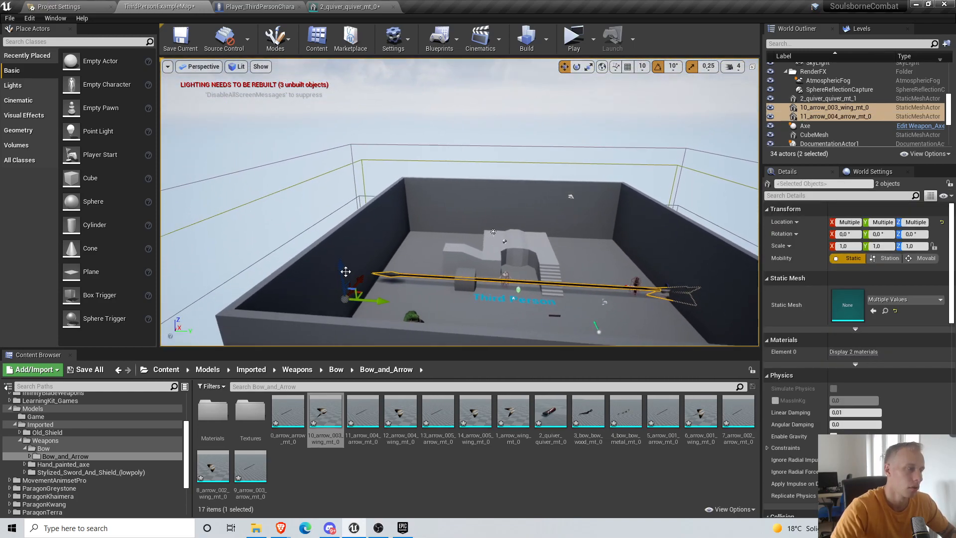
pyautogui.moveTo(342, 272); pyautogui.dragTo(322, 92)
pyautogui.press('w')
# Align 10_arrow_003_wing_mt_0 with the tail end of the arrow shaft at about -993, -1215, 1711
pyautogui.moveTo(582, 224); pyautogui.dragTo(672, 182, button='right')
pyautogui.click(581, 223)
pyautogui.press('f')
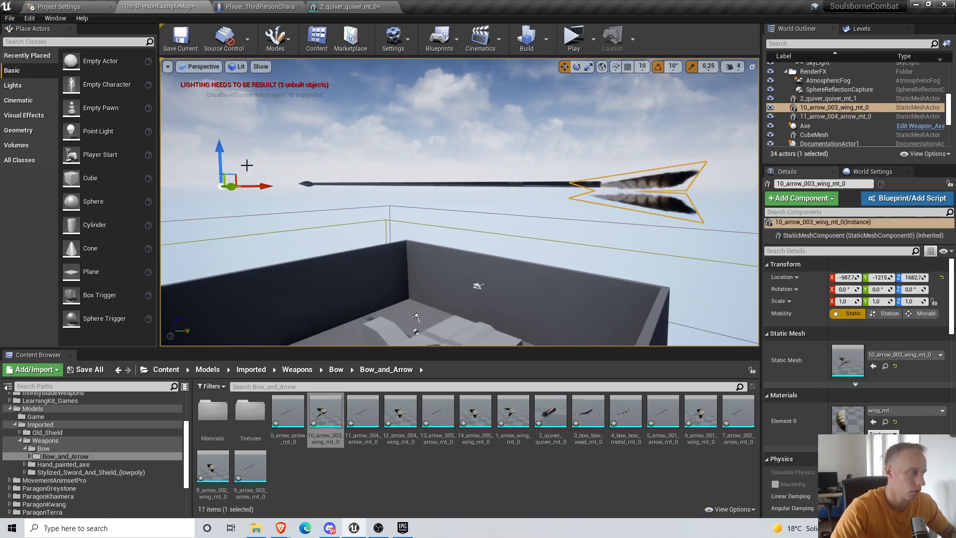
pyautogui.moveTo(222, 148); pyautogui.dragTo(223, 144)
pyautogui.moveTo(225, 145); pyautogui.dragTo(298, 189, button='right')
pyautogui.press('d')
pyautogui.press('w')
pyautogui.press('d')
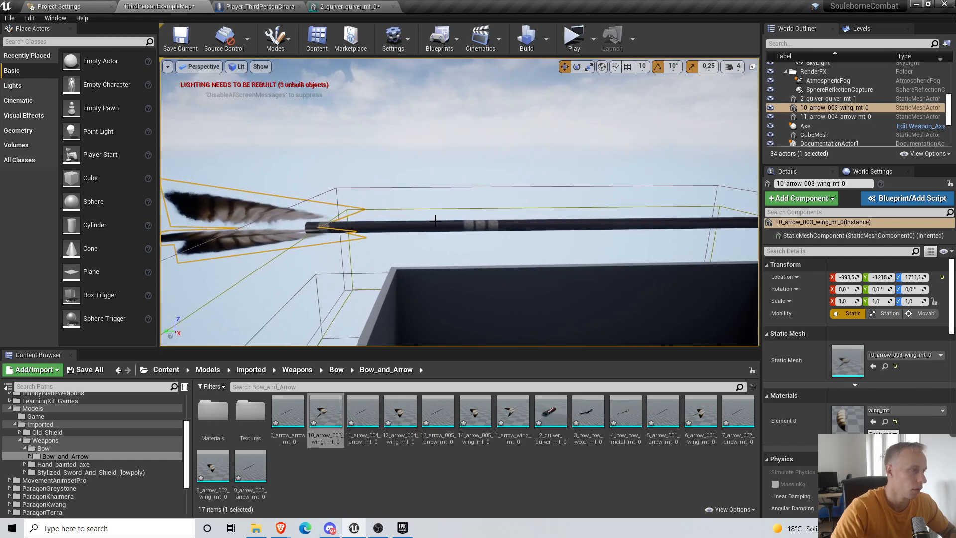
# Convert the arrow shaft and wing actors into one static mesh named SM_Arrow in Models/Imported/Weapons/Bow/Bow_and_Arrow
pyautogui.click(322, 226)
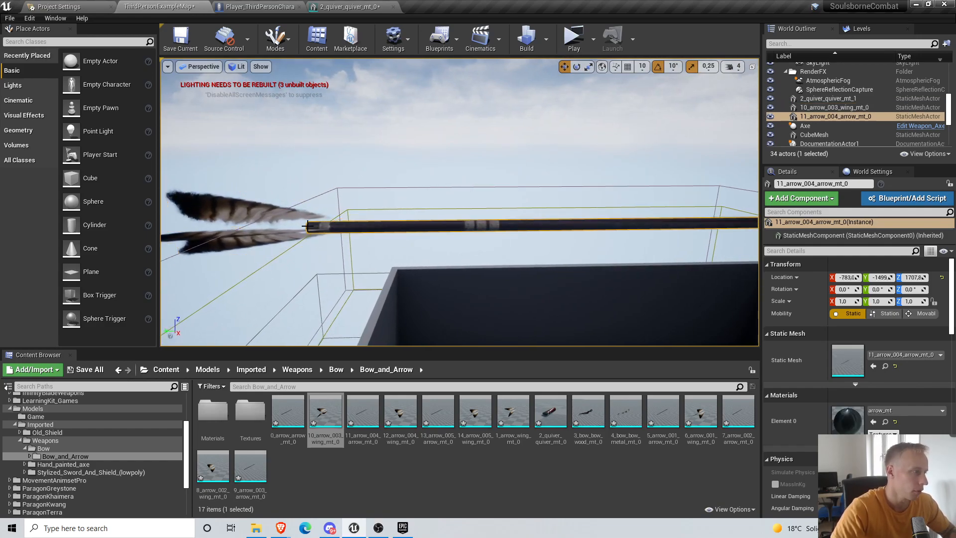
pyautogui.keyDown('ctrl'); pyautogui.click(235, 209); pyautogui.keyUp('ctrl')
pyautogui.press('f')
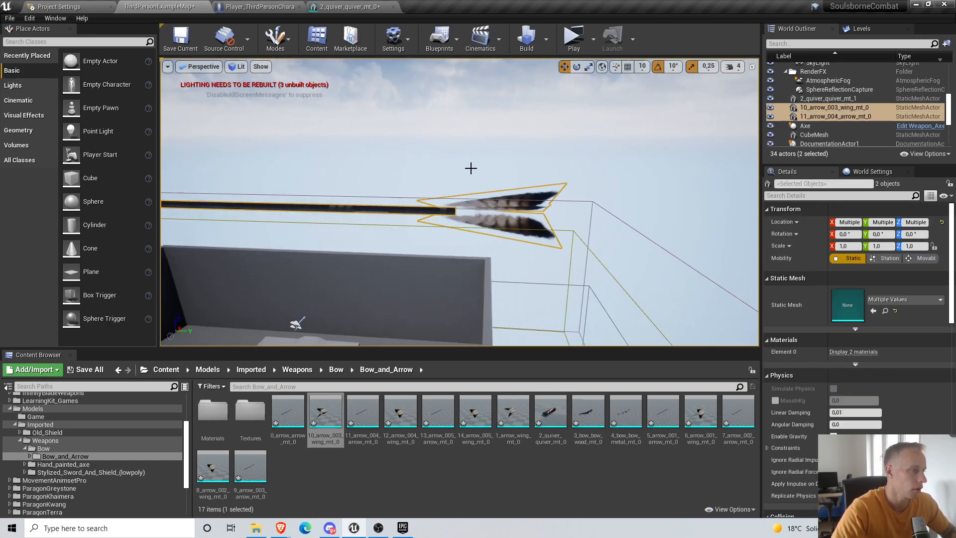
pyautogui.rightClick(411, 207)
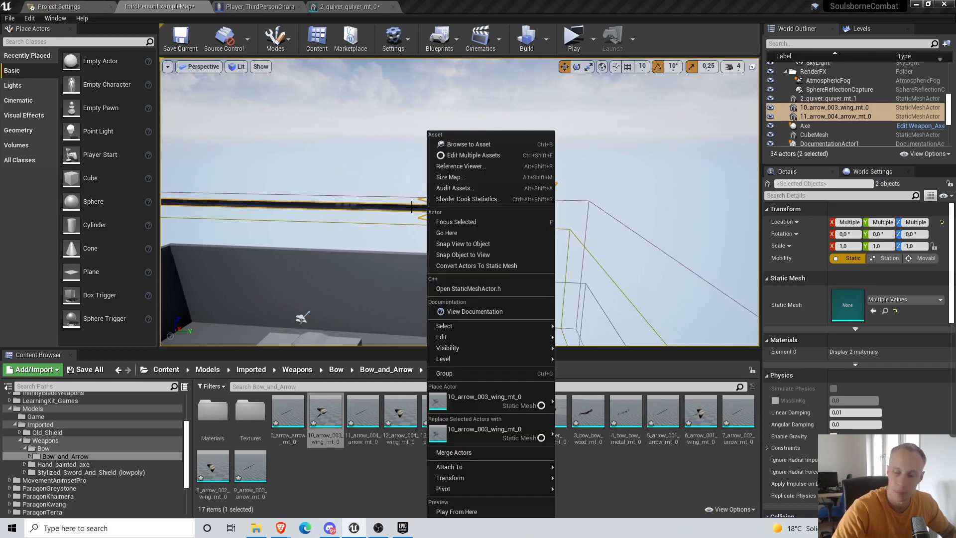
pyautogui.click(481, 266)
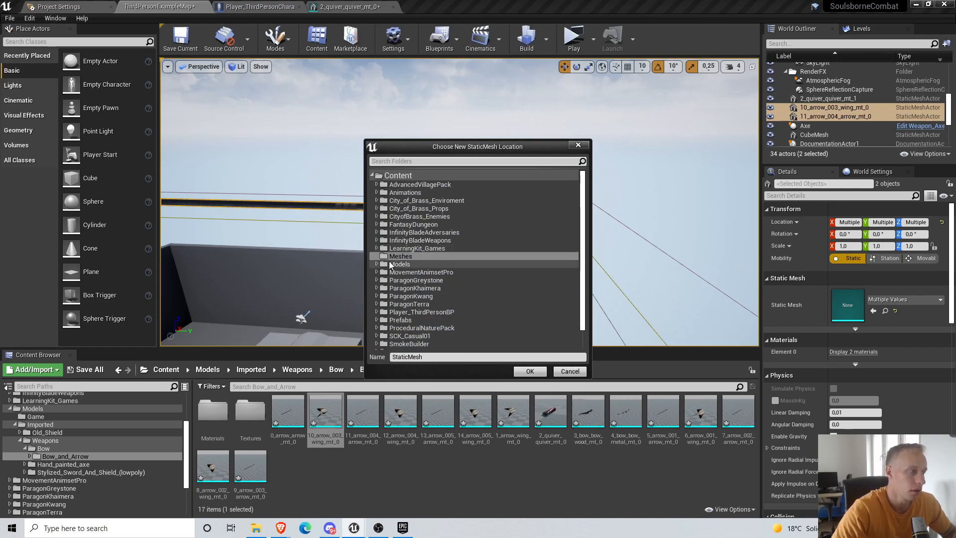
pyautogui.click(377, 264)
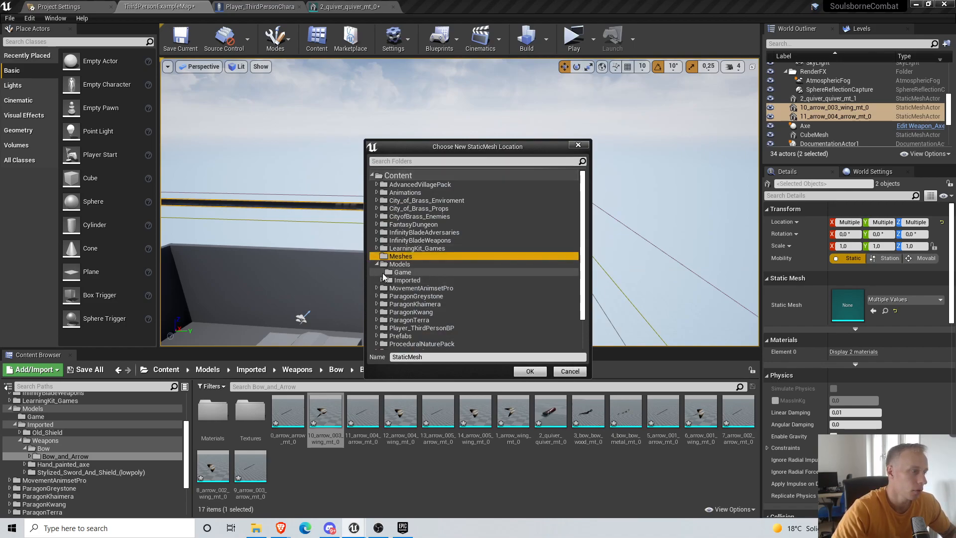
pyautogui.click(386, 296)
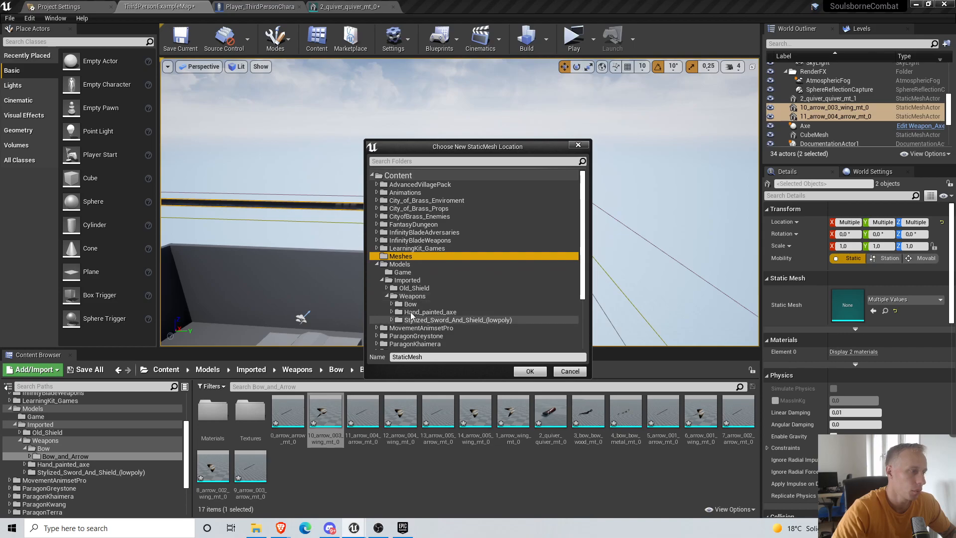
pyautogui.doubleClick(393, 304)
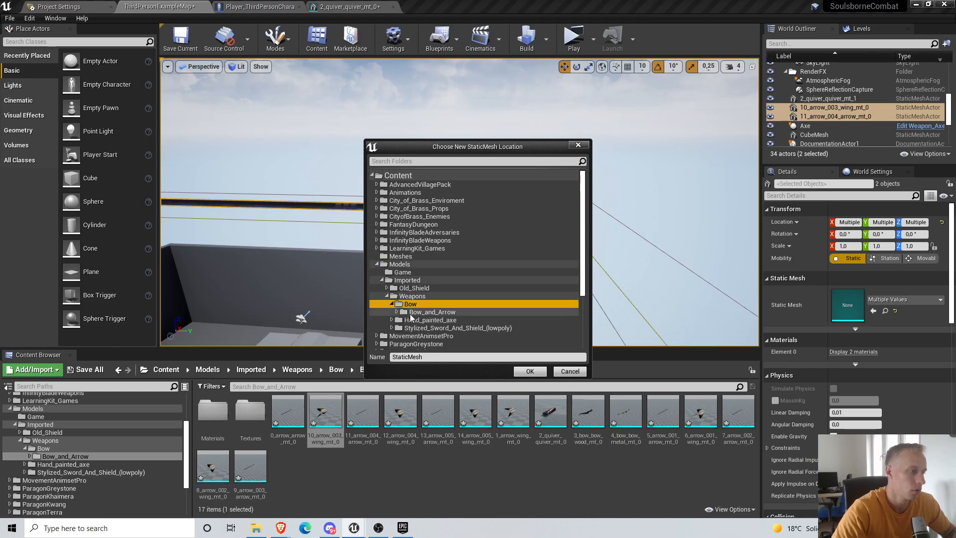
pyautogui.click(410, 313)
pyautogui.click(443, 357)
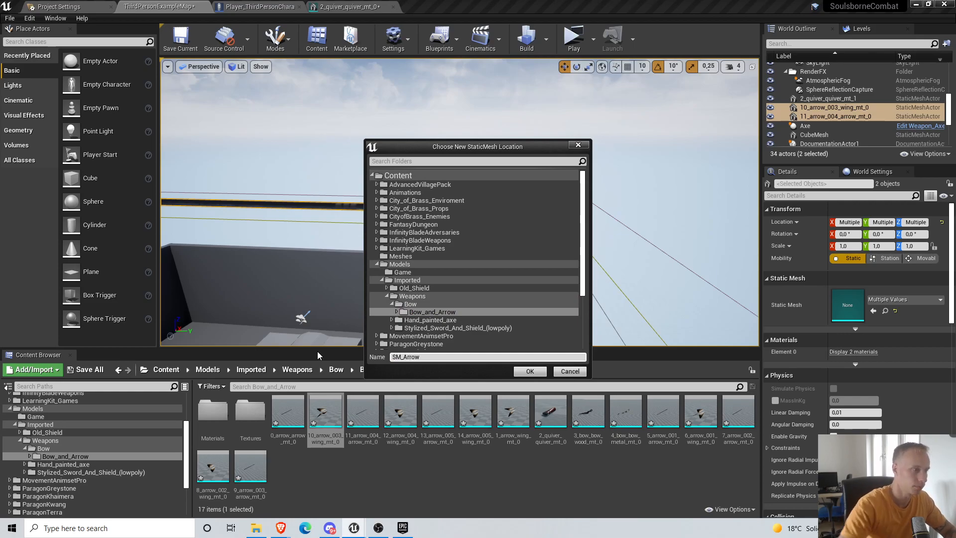
pyautogui.click(528, 372)
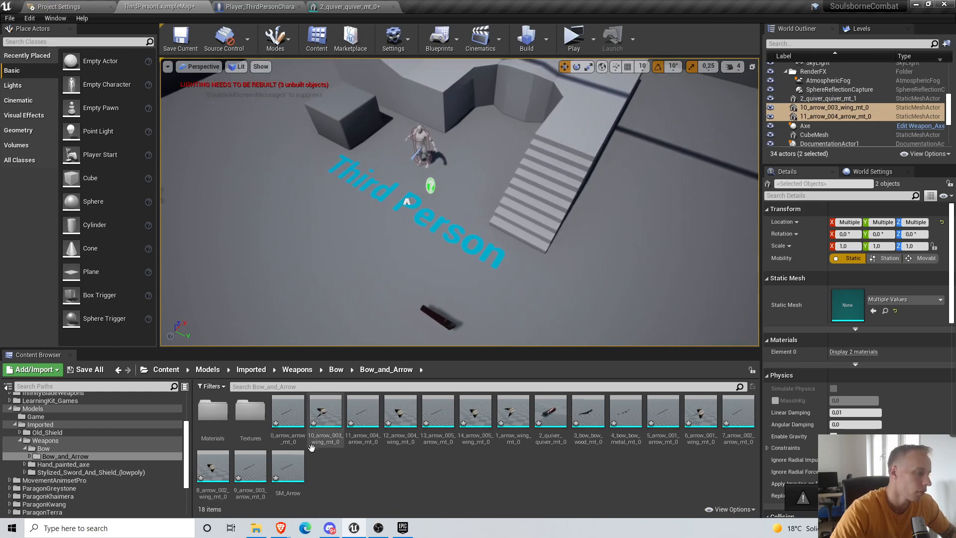
# Rename the merged mesh to SM_ArrowComplete and apply a build scale of 0,05 on all three axes
pyautogui.click(299, 458)
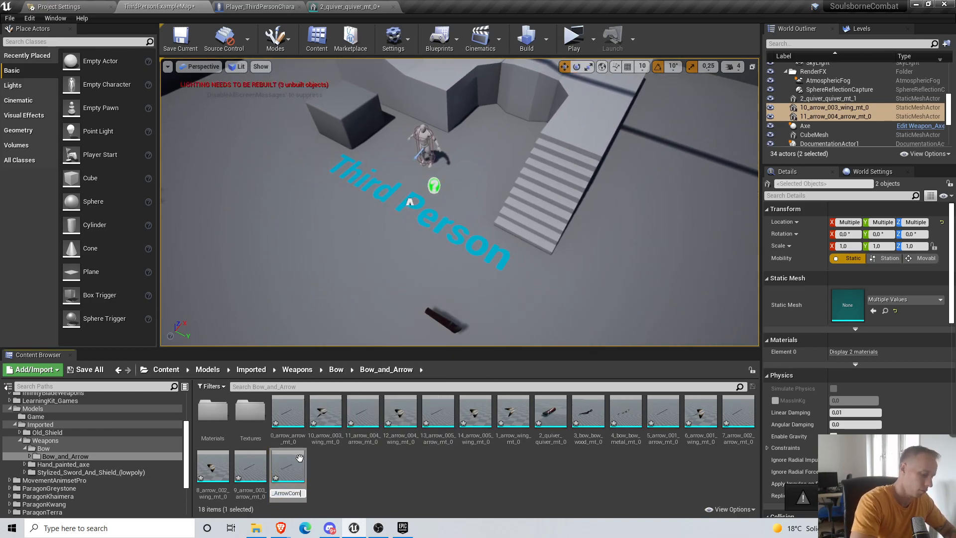
pyautogui.write('et')
pyautogui.press('Return')
pyautogui.doubleClick(288, 463)
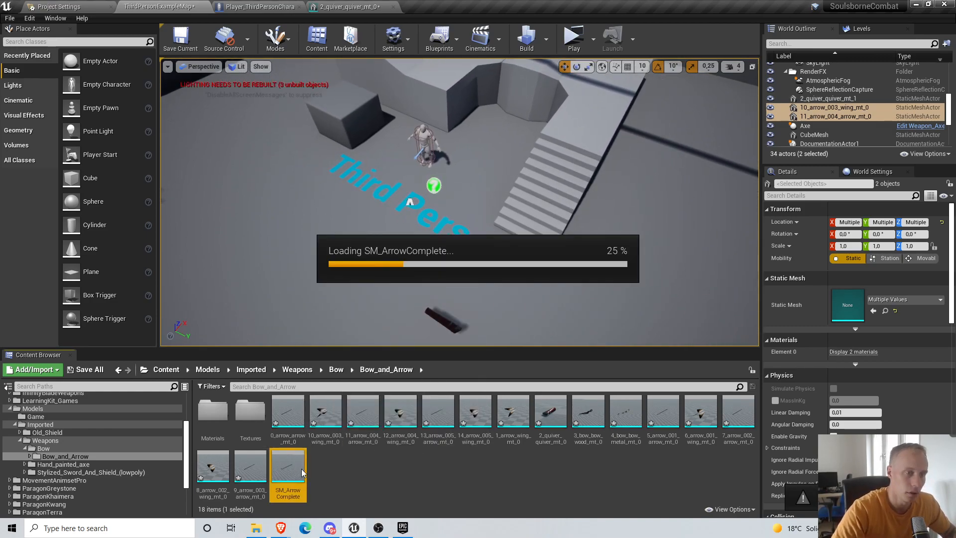
pyautogui.scroll(-10, 890, 208)
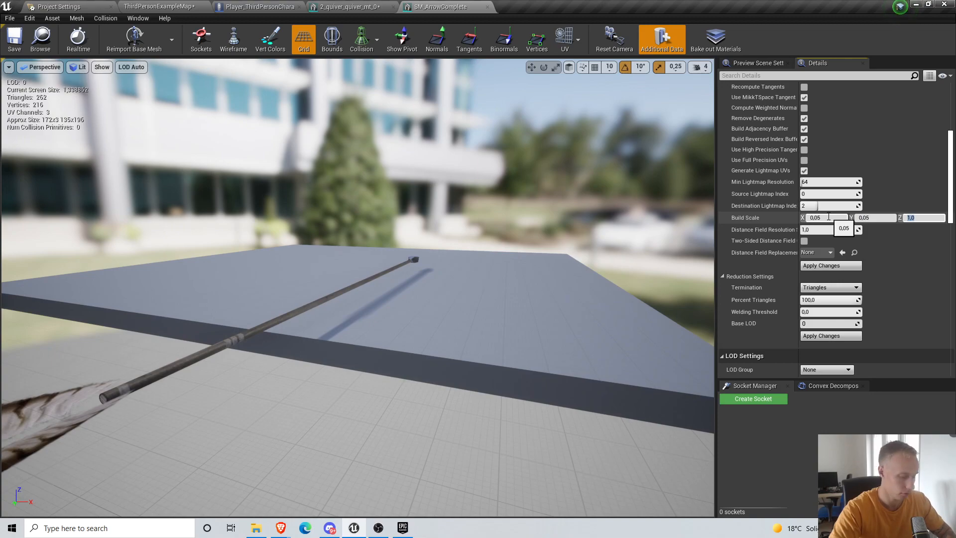
pyautogui.click(831, 266)
# Place SM_ArrowComplete in the ThirdPersonExampleMap level near the quiver to compare their sizes
pyautogui.click(142, 7)
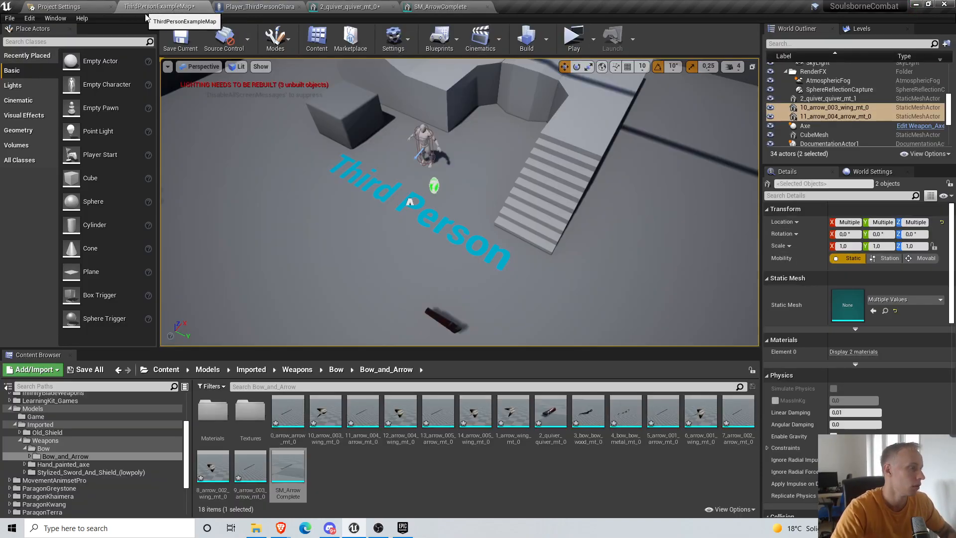
pyautogui.moveTo(286, 468); pyautogui.dragTo(509, 278)
pyautogui.click(525, 244)
pyautogui.moveTo(524, 243)
pyautogui.mouseDown(button='right')
pyautogui.moveTo(497, 244)
pyautogui.moveTo(503, 289)
pyautogui.moveTo(525, 243)
pyautogui.mouseUp(button='right')
# Set the X build scale of SM_ArrowComplete to 0,04, apply it and check the arrow in the level
pyautogui.click(439, 7)
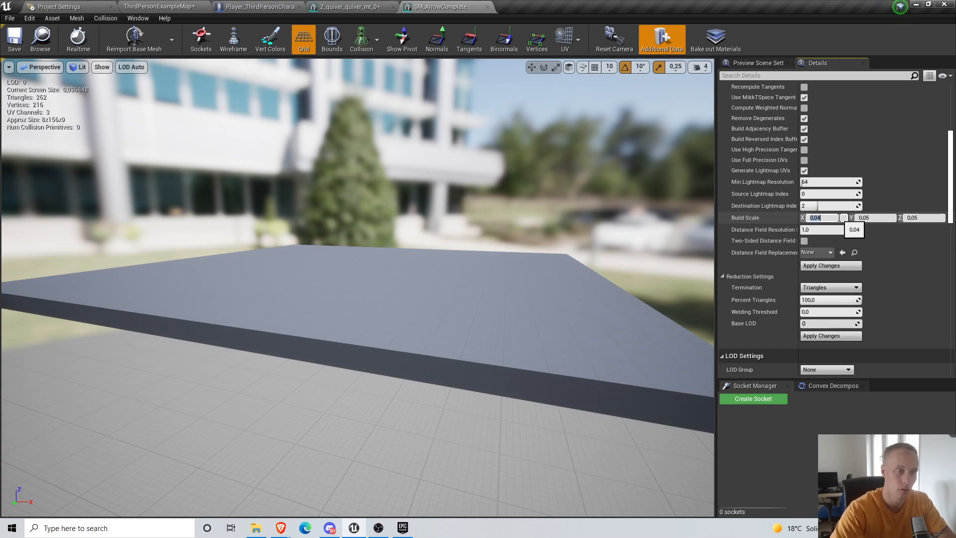
pyautogui.click(820, 265)
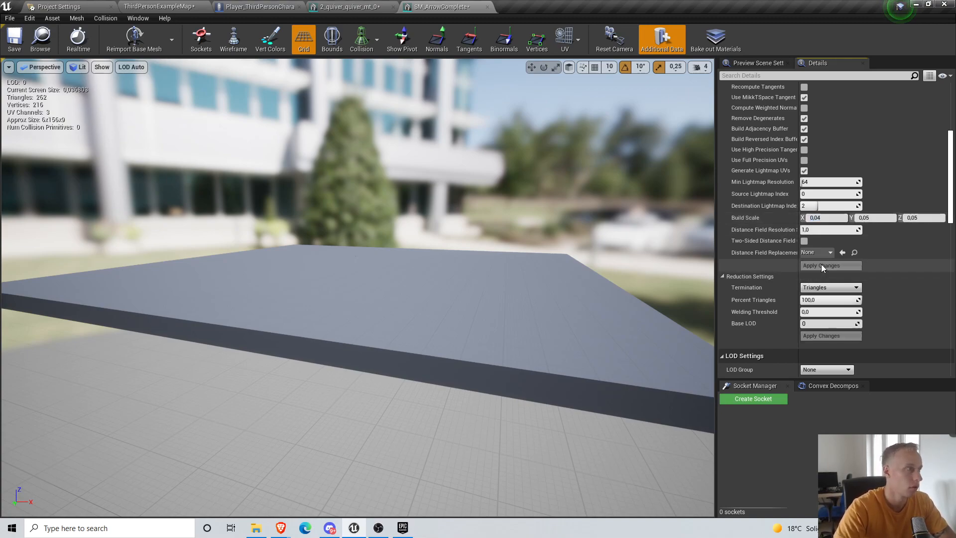
pyautogui.click(161, 6)
# Set the Y build scale of SM_ArrowComplete to 0,04, apply it and compare the arrow with the quiver
pyautogui.click(371, 5)
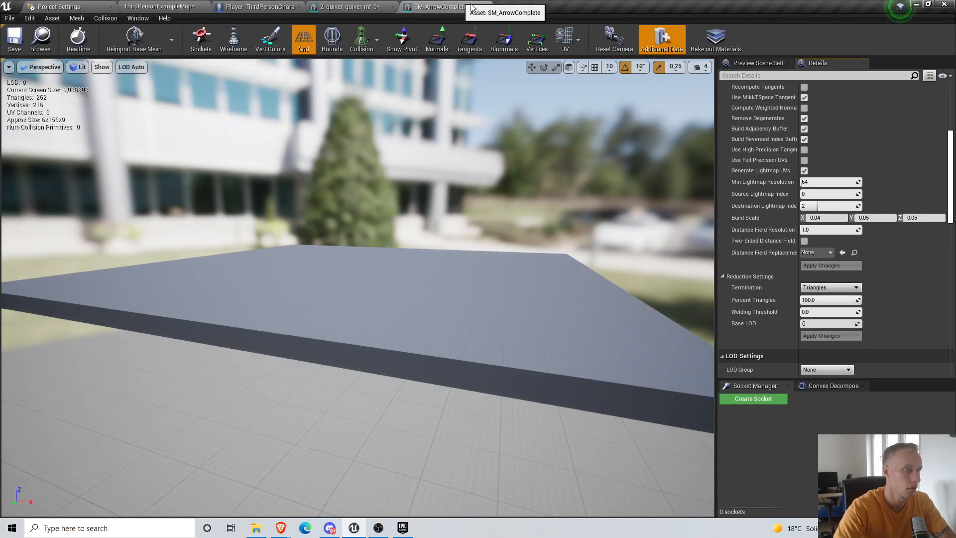
pyautogui.click(885, 218)
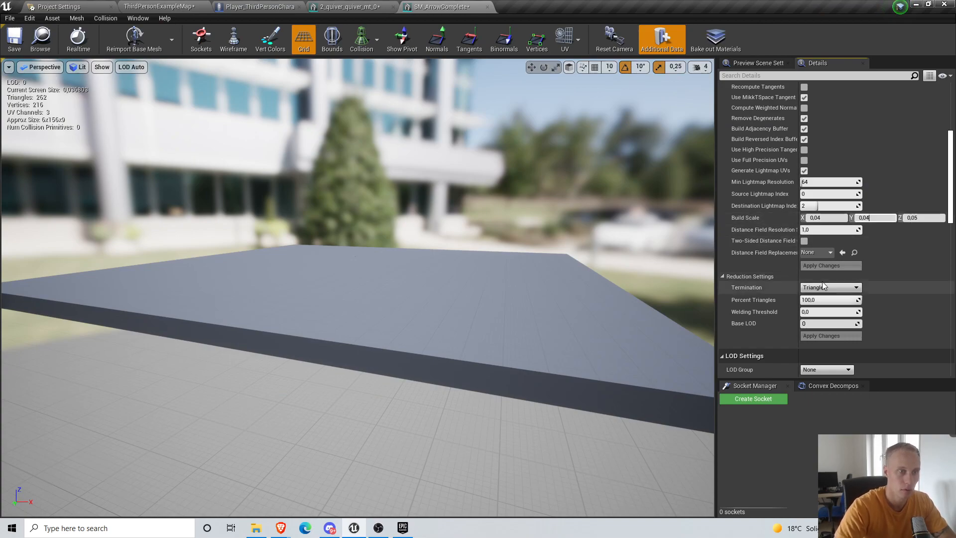
pyautogui.click(830, 265)
pyautogui.click(143, 5)
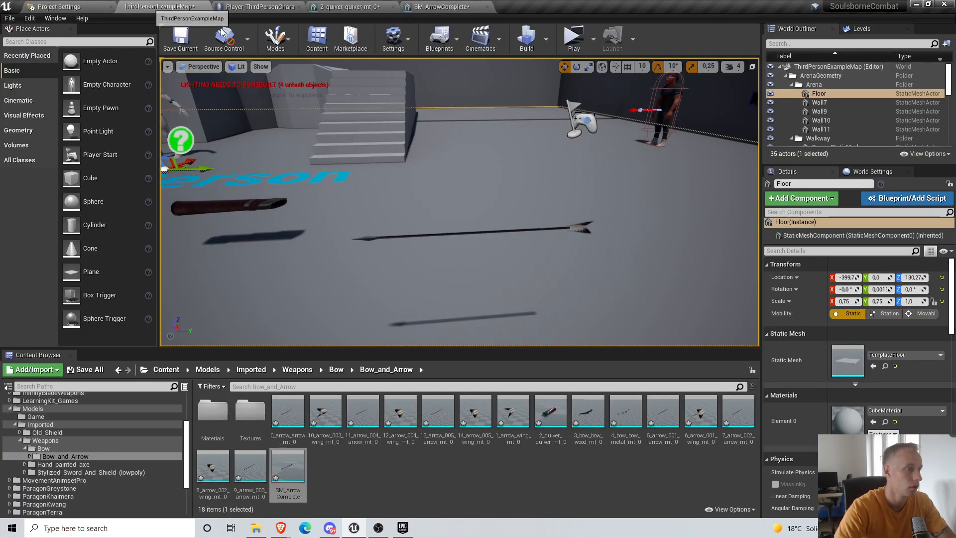
# Shorten SM_ArrowComplete by applying a Y build scale of 0,03, and compare it with the quiver in the level
pyautogui.click(440, 6)
pyautogui.click(882, 218)
pyautogui.write('0,03')
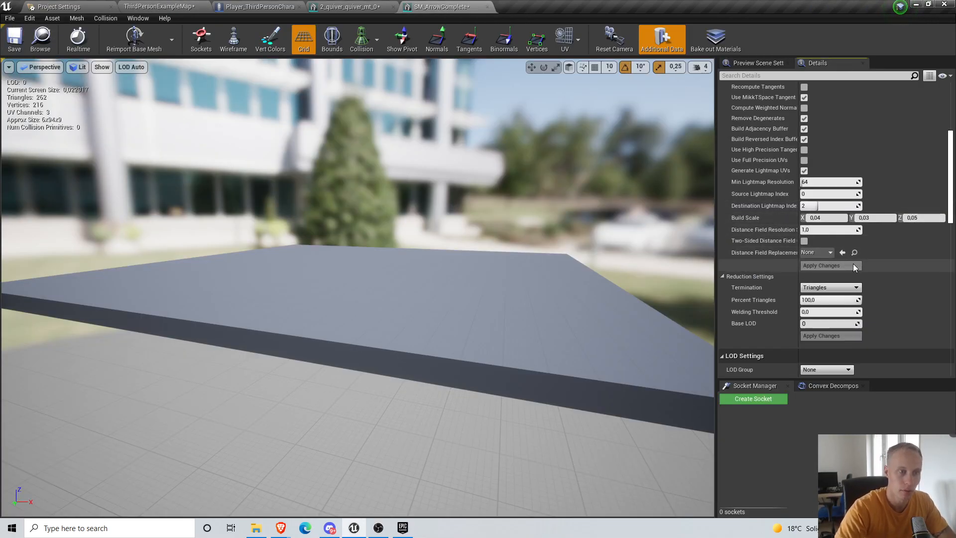
pyautogui.click(852, 264)
pyautogui.click(157, 7)
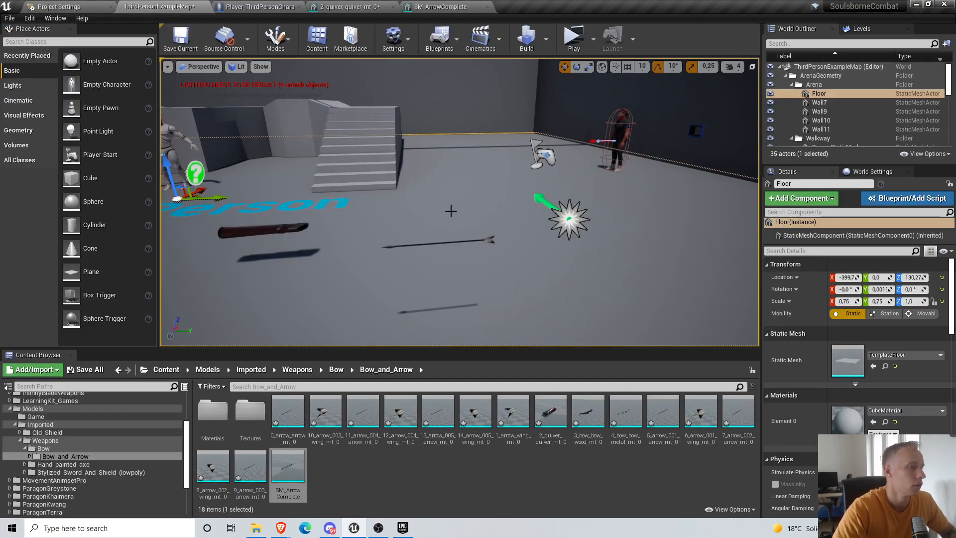
pyautogui.moveTo(297, 133)
pyautogui.mouseDown(button='right')
pyautogui.moveTo(249, 130)
pyautogui.moveTo(338, 128)
pyautogui.moveTo(297, 132)
pyautogui.mouseUp(button='right')
pyautogui.scroll(5, 65, 420)
# Search all project content for "master projectile" and open the Master_Projectile blueprint in its viewport
pyautogui.click(31, 398)
pyautogui.click(305, 382)
pyautogui.write('master projecti')
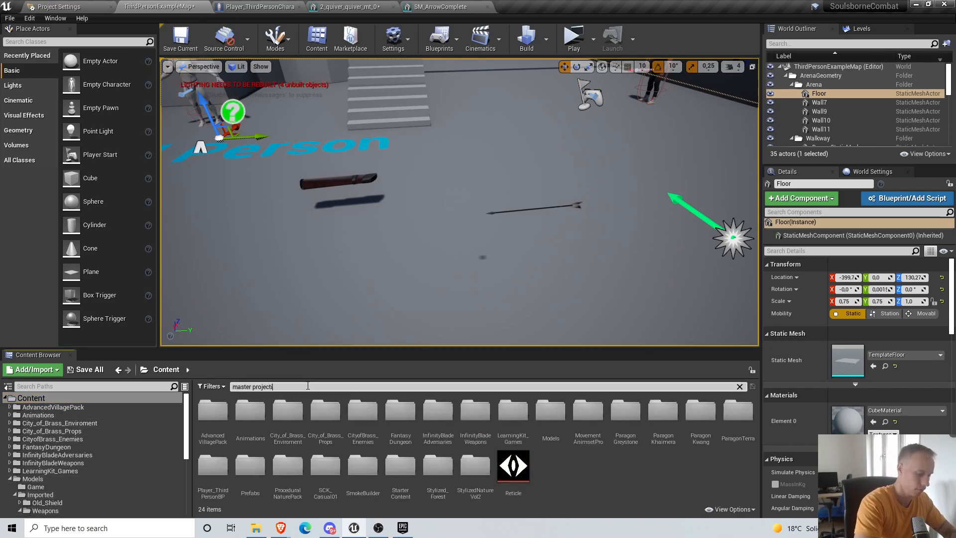
pyautogui.write('le')
pyautogui.doubleClick(213, 411)
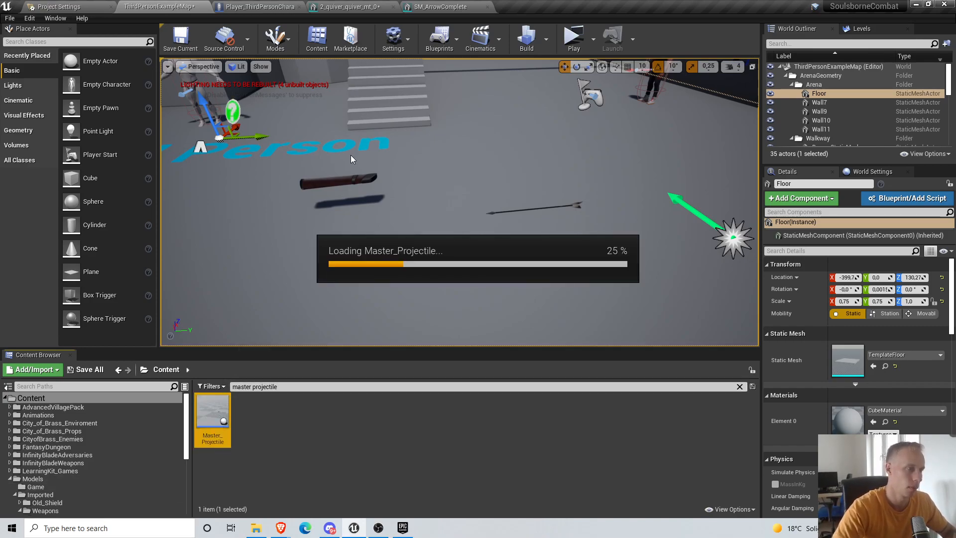
pyautogui.click(194, 62)
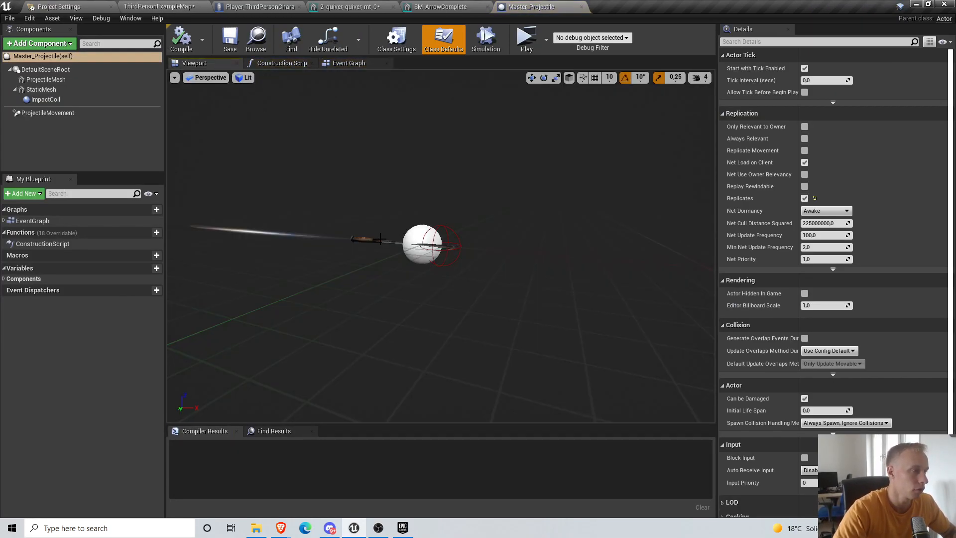
# Change the static mesh of the ProjectileMesh component from the existing arrow to SM_ArrowComplete
pyautogui.doubleClick(46, 80)
pyautogui.moveTo(441, 247); pyautogui.dragTo(473, 296, button='right')
pyautogui.click(875, 247)
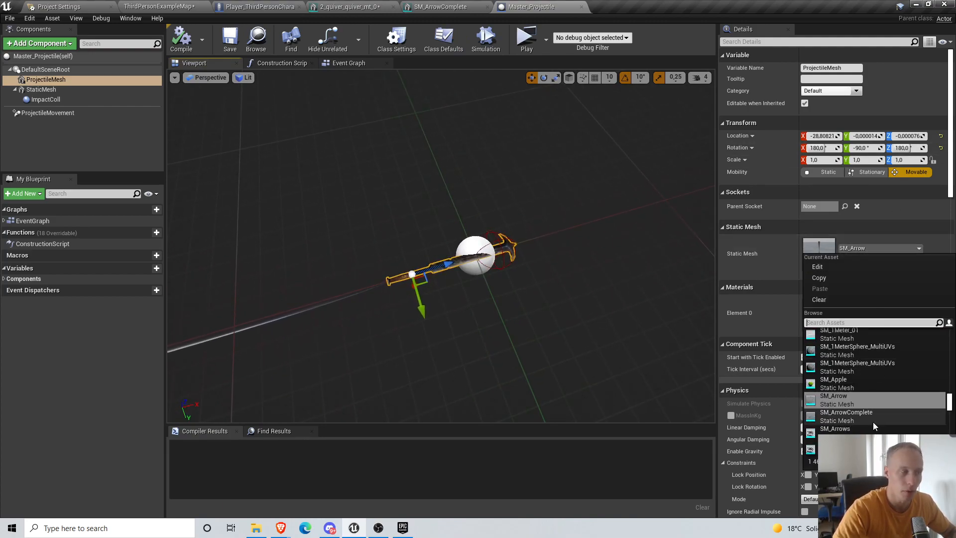
pyautogui.click(847, 415)
# Rotate ProjectileMesh to -90, -90, 900 degrees and move it forward to about X 35
pyautogui.moveTo(652, 308); pyautogui.dragTo(612, 321, button='right')
pyautogui.press('e')
pyautogui.moveTo(643, 284)
pyautogui.mouseDown()
pyautogui.moveTo(670, 251)
pyautogui.moveTo(667, 279)
pyautogui.moveTo(647, 281)
pyautogui.mouseUp()
pyautogui.press('w')
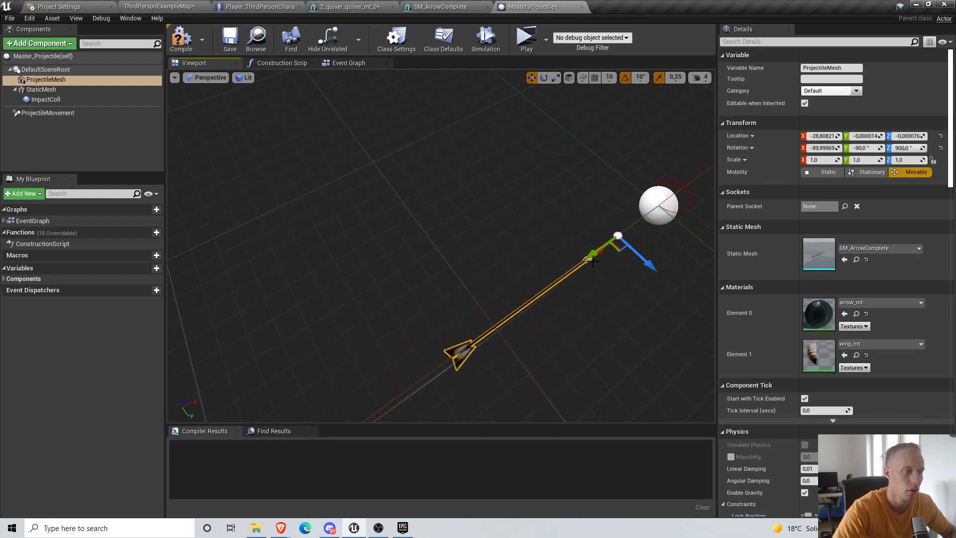
pyautogui.moveTo(594, 265); pyautogui.dragTo(703, 189)
# Raise ProjectileMesh to about Z 23.5 to line it up with the impact sphere, and compile and save the blueprint
pyautogui.moveTo(623, 345); pyautogui.dragTo(537, 294, button='right')
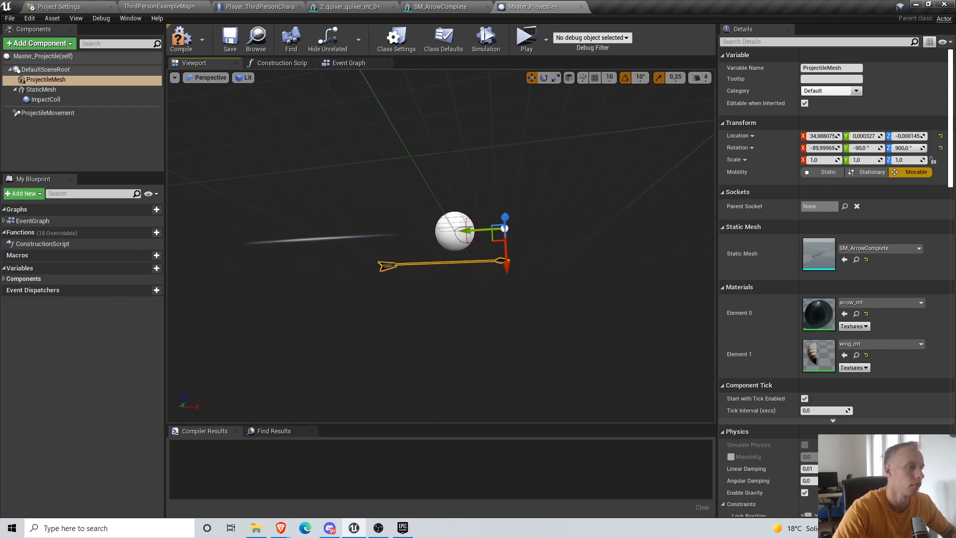
pyautogui.moveTo(506, 249); pyautogui.dragTo(506, 226)
pyautogui.moveTo(520, 104); pyautogui.dragTo(536, 175, button='right')
pyautogui.click(192, 37)
pyautogui.click(229, 37)
pyautogui.moveTo(565, 221); pyautogui.dragTo(582, 228, button='right')
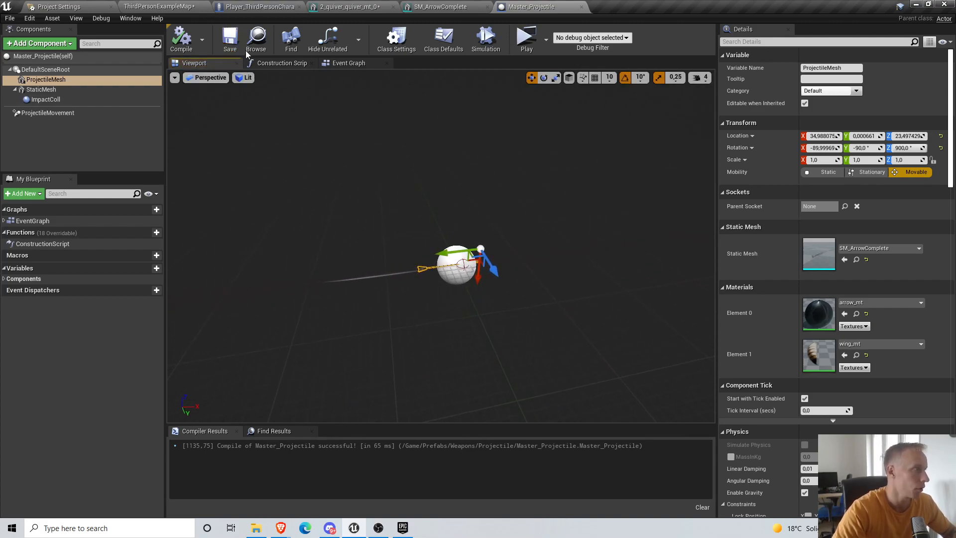
pyautogui.moveTo(482, 130); pyautogui.dragTo(632, 178, button='right')
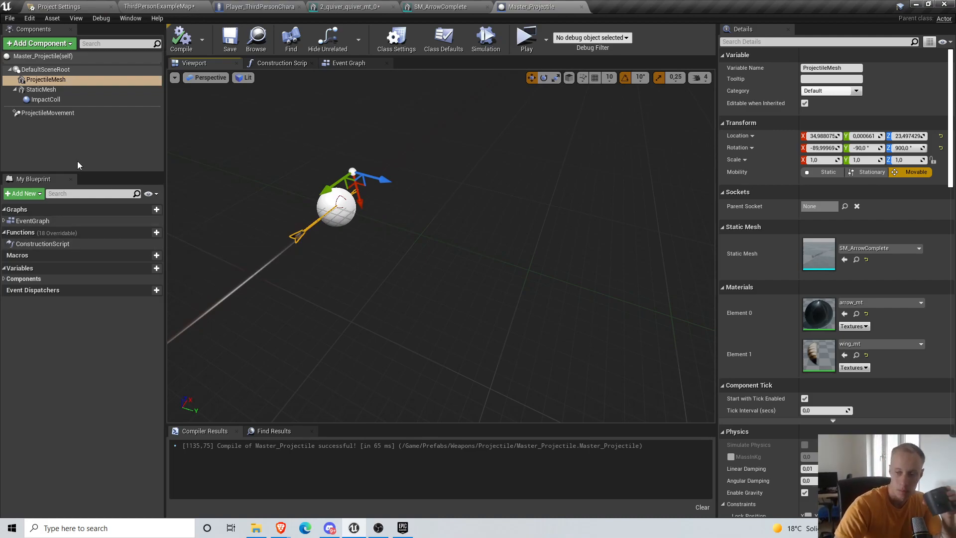
# Return to the ThirdPersonExampleMap level, select the quiver lying there and locate its mesh asset in the project content
pyautogui.click(158, 7)
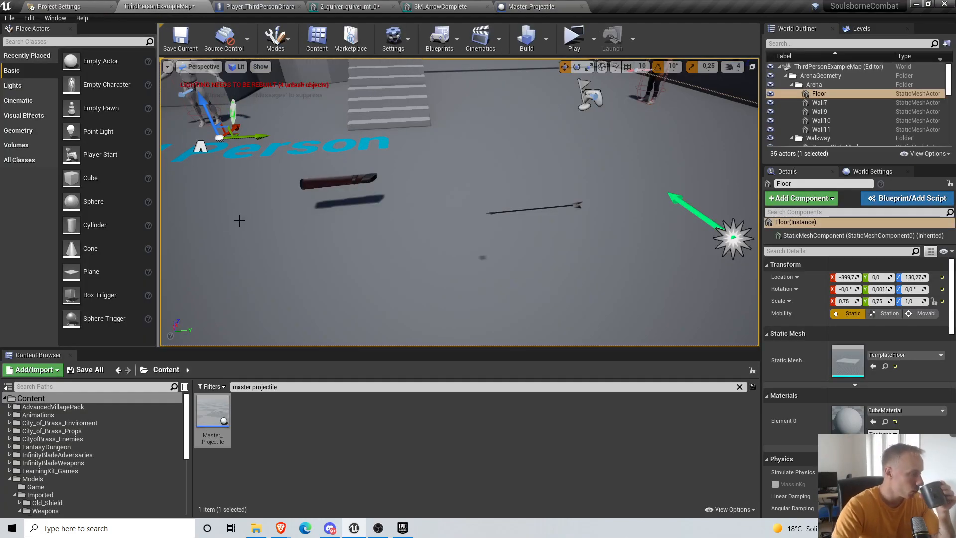
pyautogui.click(259, 6)
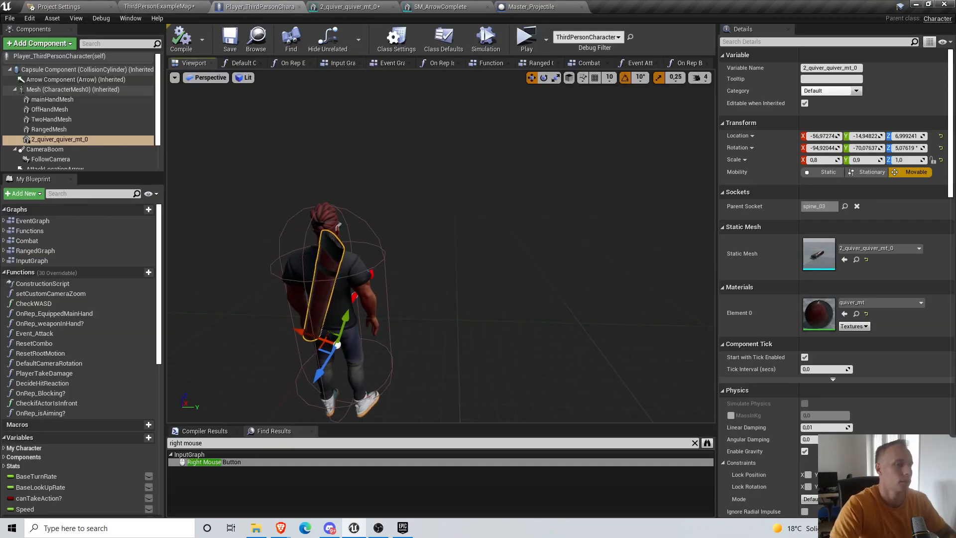
pyautogui.click(147, 6)
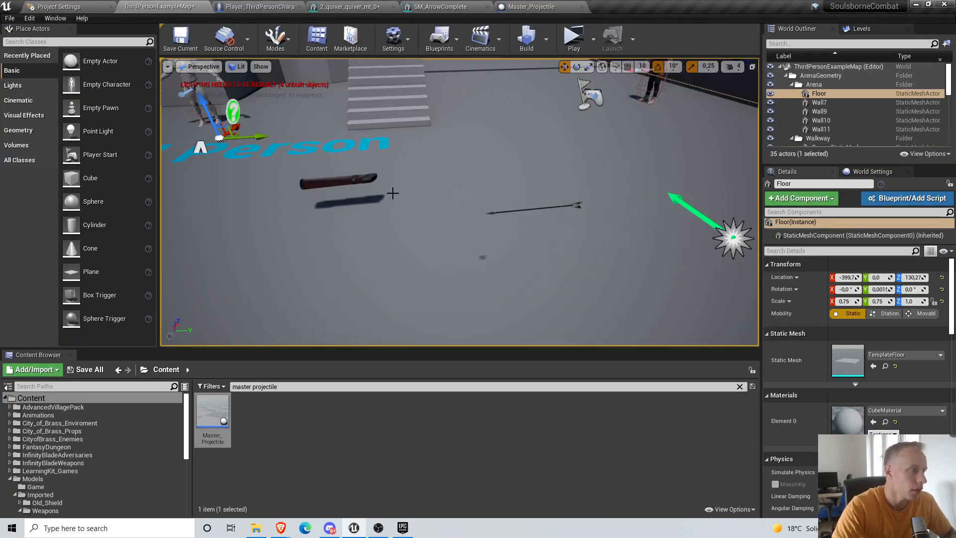
pyautogui.click(349, 182)
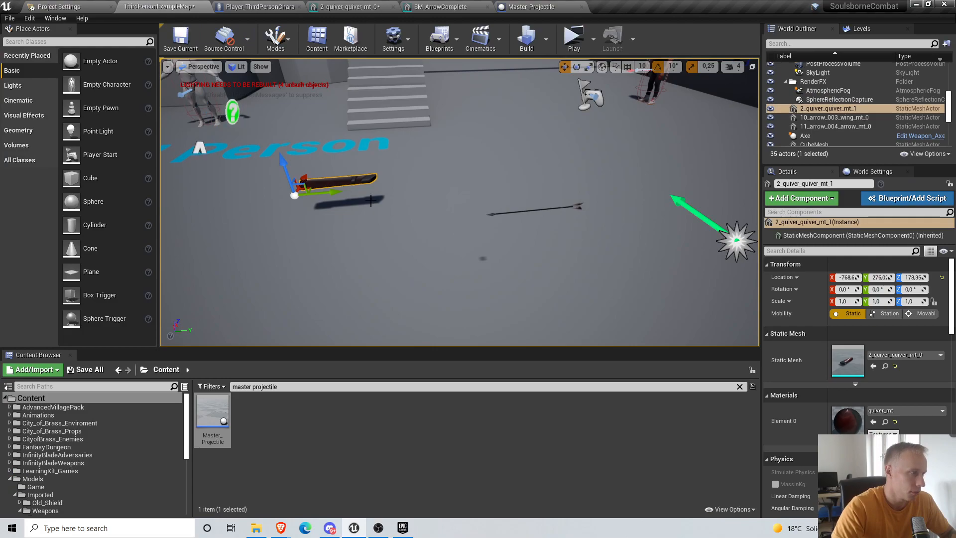
pyautogui.rightClick(349, 182)
pyautogui.click(416, 127)
# Move the complete arrow in the level into the quiver, to about X -765, Y 294, Z 178.5
pyautogui.moveTo(459, 244); pyautogui.dragTo(553, 238, button='right')
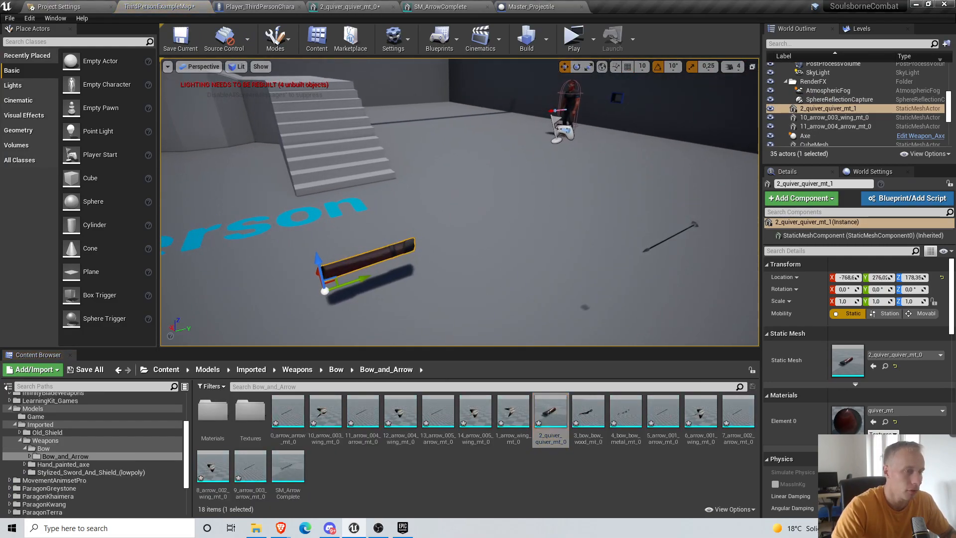
pyautogui.click(669, 243)
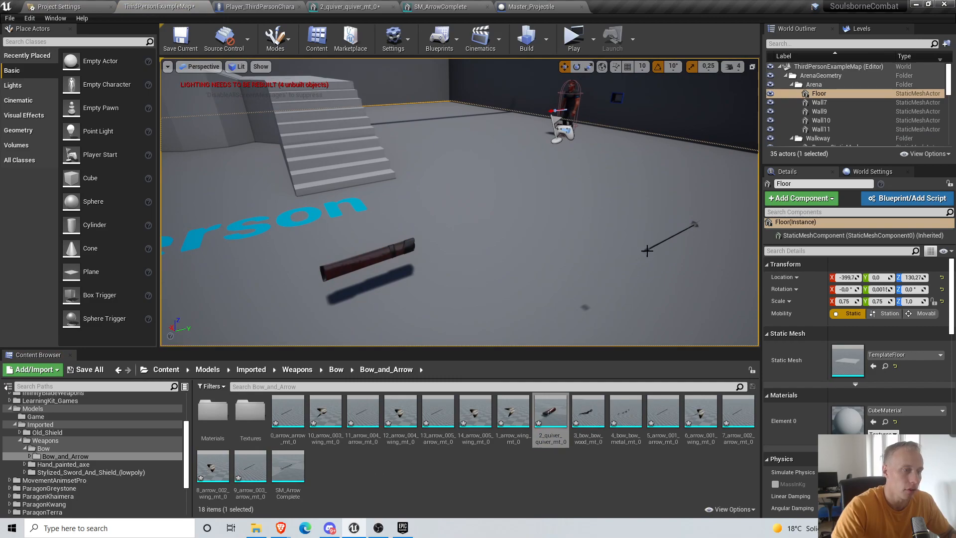
pyautogui.click(647, 250)
pyautogui.moveTo(556, 207); pyautogui.dragTo(378, 263)
pyautogui.moveTo(428, 270); pyautogui.dragTo(437, 231, button='right')
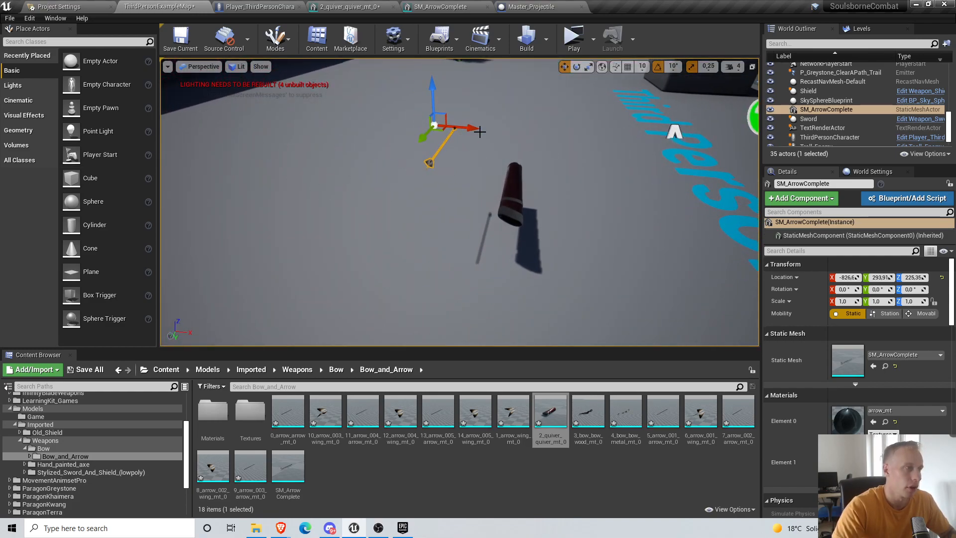
pyautogui.moveTo(535, 158); pyautogui.dragTo(490, 146)
pyautogui.moveTo(489, 146); pyautogui.dragTo(607, 85, button='right')
pyautogui.moveTo(274, 138); pyautogui.dragTo(274, 140, button='right')
pyautogui.moveTo(296, 122); pyautogui.dragTo(294, 105)
pyautogui.moveTo(504, 136); pyautogui.dragTo(401, 134, button='right')
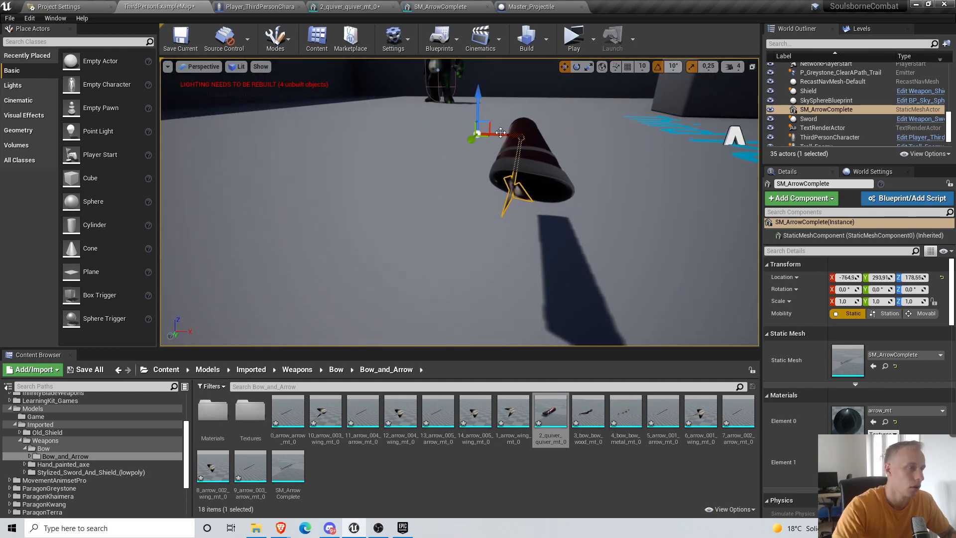
# Duplicate the arrow five times and spread the copies across the quiver's opening
pyautogui.moveTo(481, 105); pyautogui.dragTo(477, 105, button='right')
pyautogui.moveTo(520, 133)
pyautogui.keyDown('alt'); pyautogui.mouseDown()
pyautogui.moveTo(532, 134)
pyautogui.moveTo(520, 133)
pyautogui.mouseUp(); pyautogui.keyUp('alt')
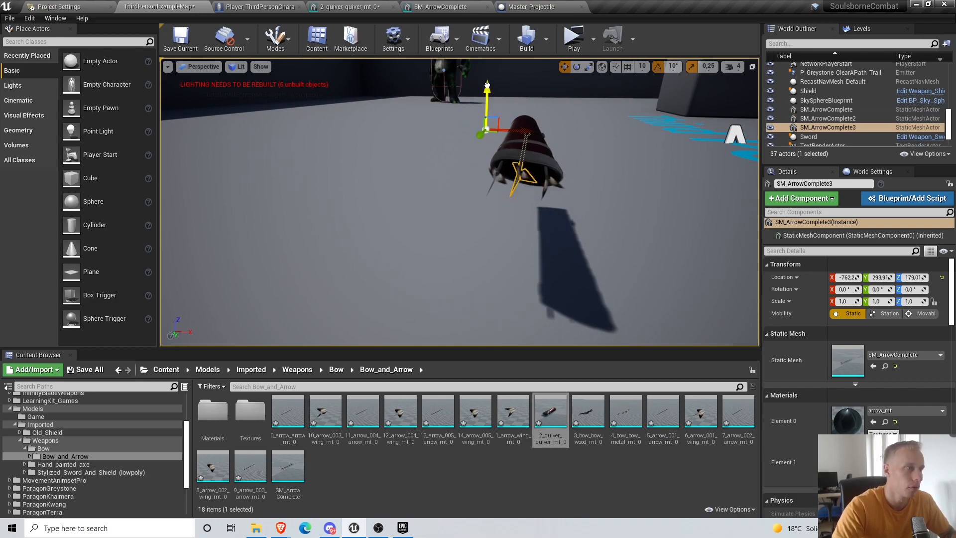
pyautogui.moveTo(519, 124); pyautogui.dragTo(520, 128, button='right')
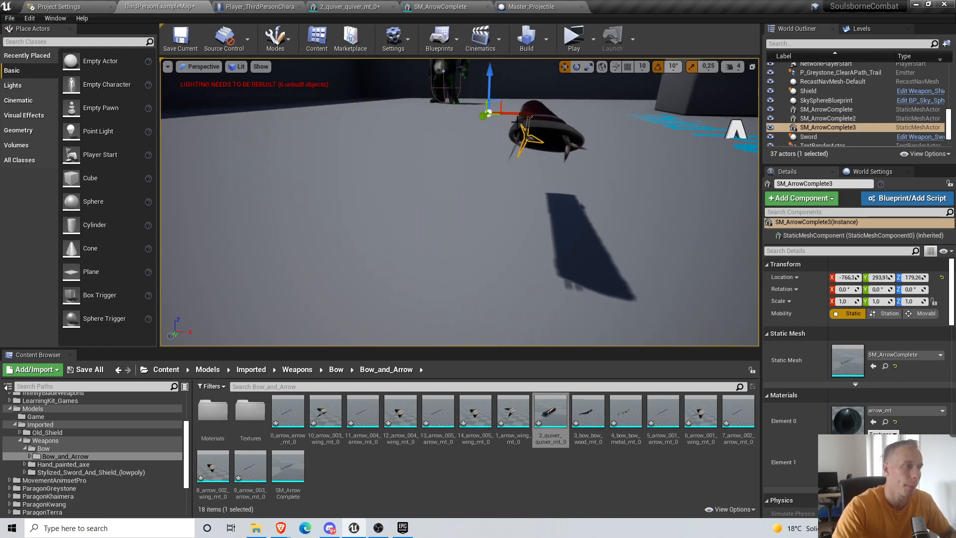
pyautogui.keyDown('alt'); pyautogui.moveTo(517, 121); pyautogui.dragTo(536, 123); pyautogui.keyUp('alt')
pyautogui.keyDown('alt'); pyautogui.moveTo(500, 80); pyautogui.dragTo(497, 83); pyautogui.keyUp('alt')
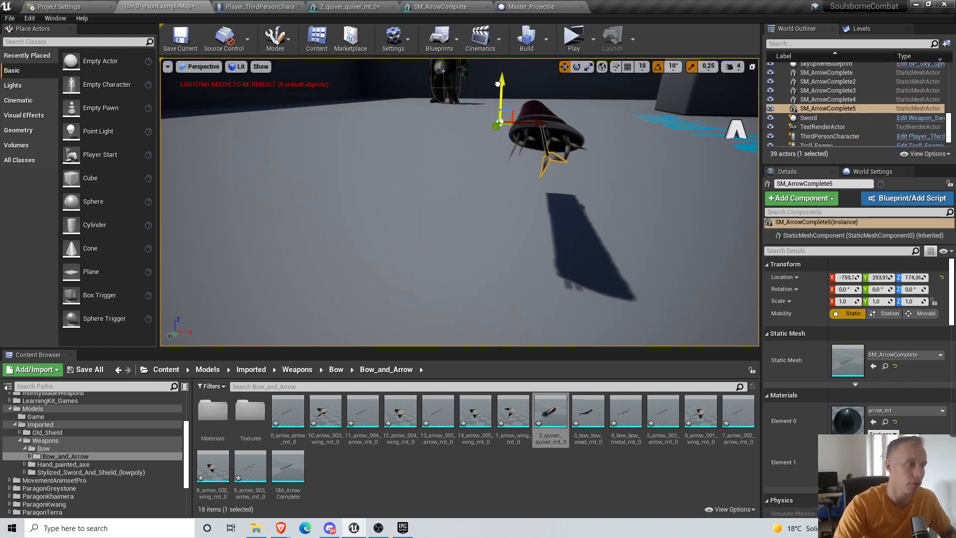
pyautogui.moveTo(515, 129); pyautogui.dragTo(514, 129, button='right')
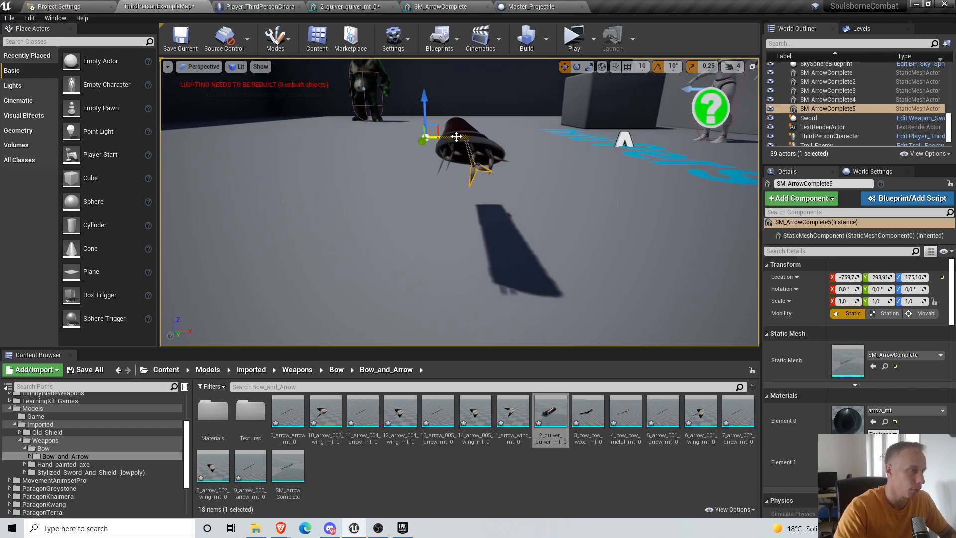
pyautogui.keyDown('alt'); pyautogui.moveTo(456, 136); pyautogui.dragTo(460, 136); pyautogui.keyUp('alt')
pyautogui.moveTo(459, 136); pyautogui.dragTo(503, 134, button='right')
# Copy SM_ArrowComplete3 to add a middle arrow at about X -762, Y 293 in the quiver and two spare arrows above it
pyautogui.moveTo(537, 201); pyautogui.dragTo(593, 262, button='right')
pyautogui.click(541, 217)
pyautogui.moveTo(369, 227); pyautogui.dragTo(387, 250, button='right')
pyautogui.click(400, 211)
pyautogui.moveTo(400, 211); pyautogui.dragTo(332, 250, button='right')
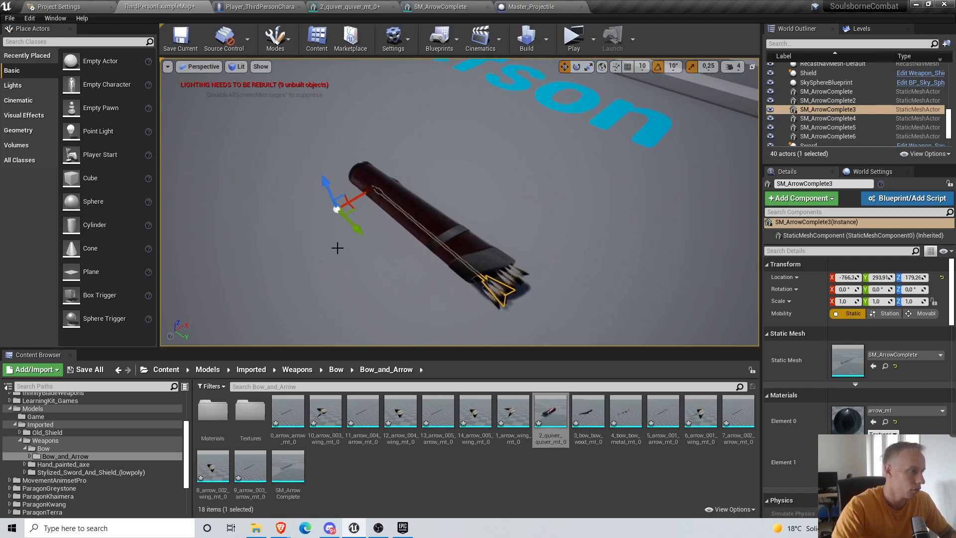
pyautogui.keyDown('alt'); pyautogui.moveTo(362, 190); pyautogui.dragTo(313, 128); pyautogui.keyUp('alt')
pyautogui.moveTo(313, 131); pyautogui.dragTo(315, 107, button='right')
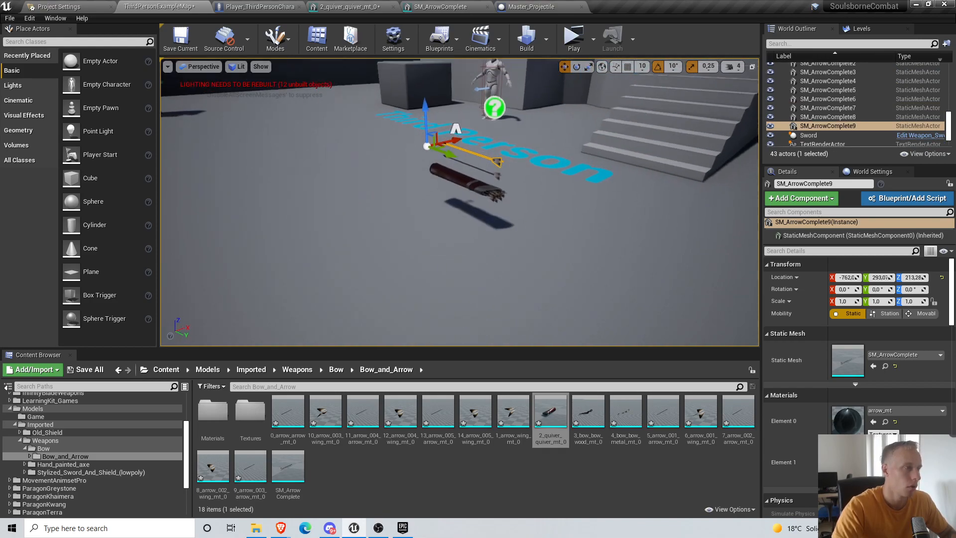
# Delete the two extra arrow copies floating above the quiver
pyautogui.moveTo(518, 208); pyautogui.dragTo(518, 193, button='right')
pyautogui.press('w')
pyautogui.press('Delete')
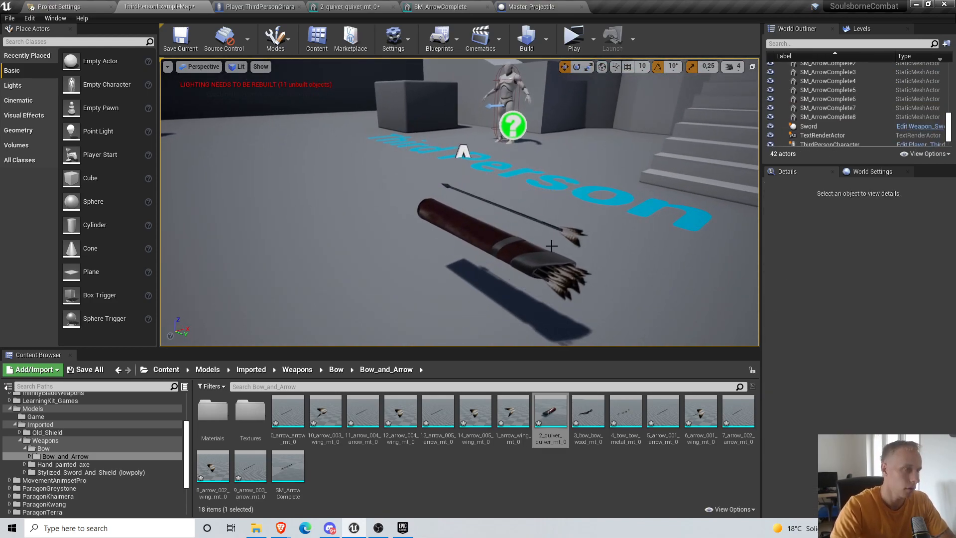
pyautogui.click(537, 219)
pyautogui.press('Delete')
# Stagger the arrows' depth in the quiver by sliding individual ones along Y, with SM_ArrowComplete and SM_ArrowComplete7 at about Y 290
pyautogui.moveTo(537, 219)
pyautogui.mouseDown(button='right')
pyautogui.moveTo(557, 199)
pyautogui.moveTo(549, 213)
pyautogui.mouseUp(button='right')
pyautogui.click(550, 213)
pyautogui.moveTo(331, 207); pyautogui.dragTo(378, 199, button='right')
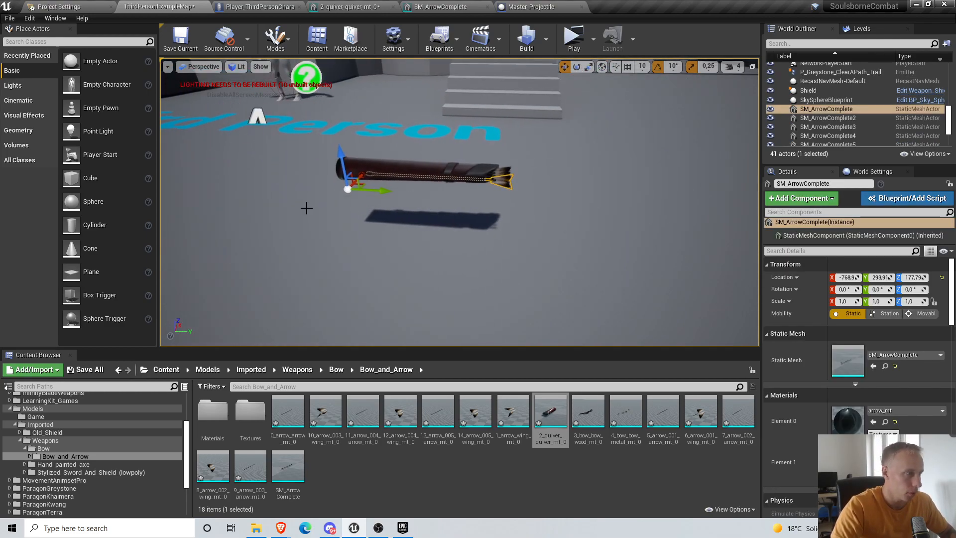
pyautogui.click(484, 250)
pyautogui.moveTo(484, 250); pyautogui.dragTo(203, 162, button='right')
pyautogui.click(484, 249)
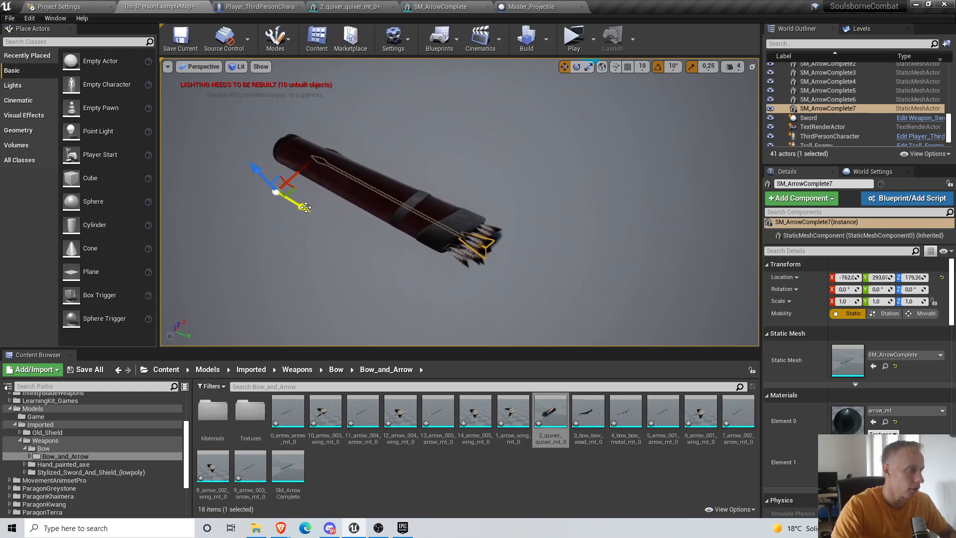
pyautogui.click(492, 228)
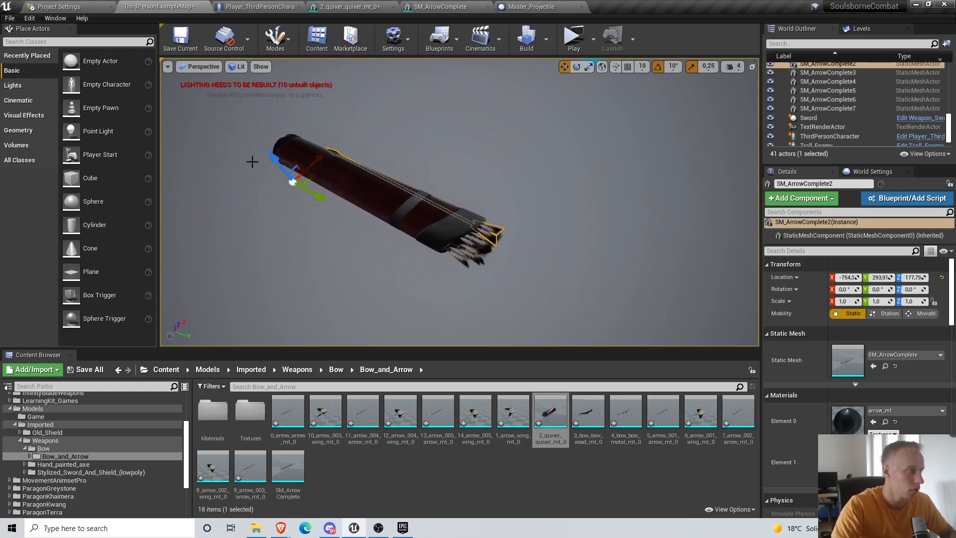
pyautogui.click(463, 240)
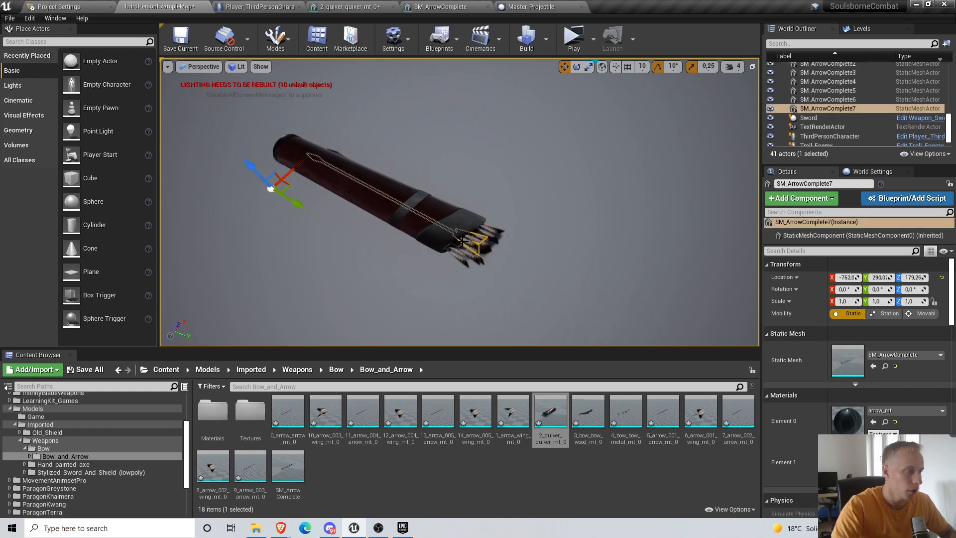
# Filter the level's actors by "ar" and select all seven SM_ArrowComplete actors
pyautogui.click(413, 216)
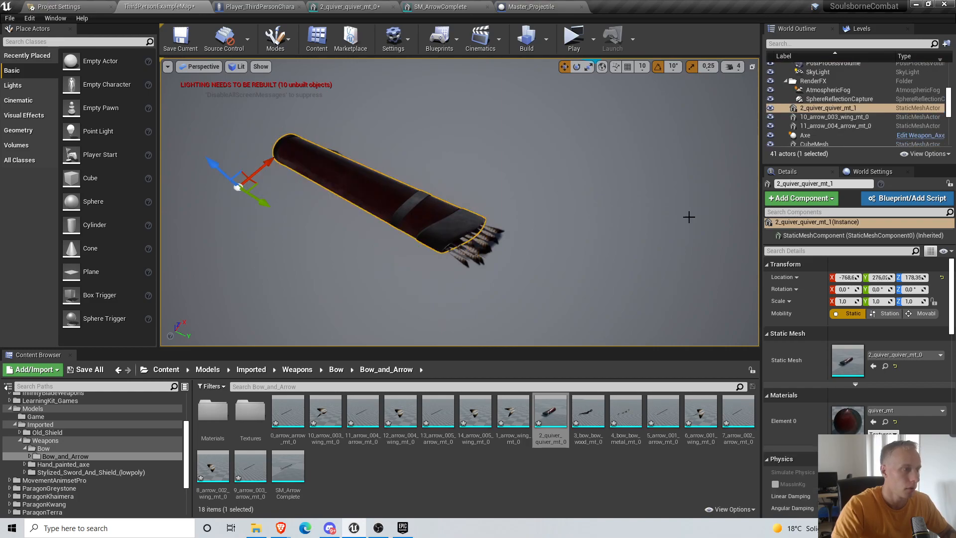
pyautogui.click(846, 45)
pyautogui.write('ar')
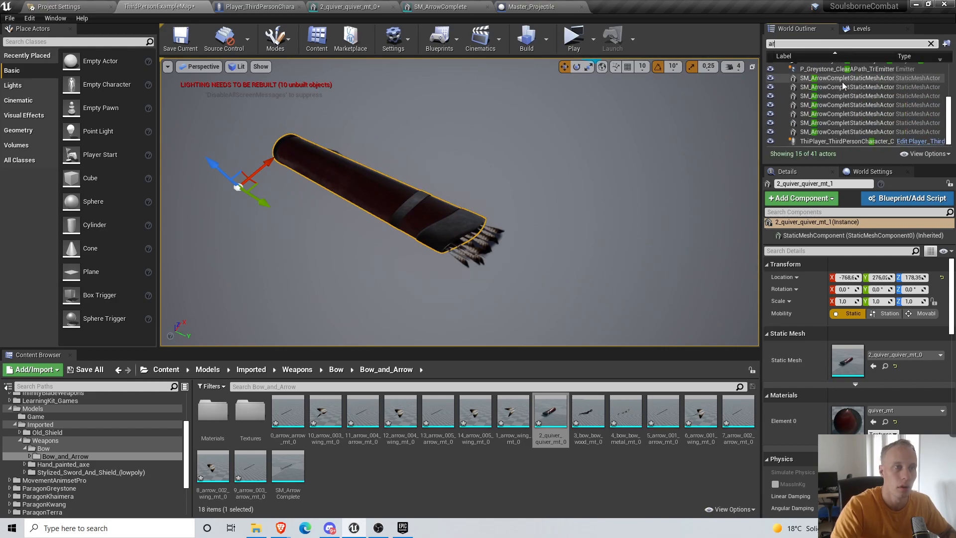
pyautogui.click(841, 78)
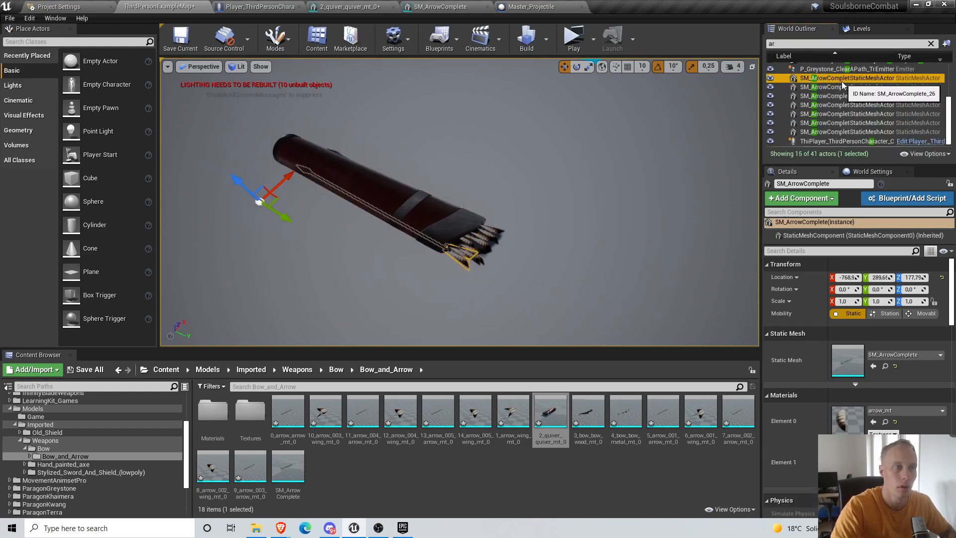
pyautogui.keyDown('shift'); pyautogui.click(846, 132); pyautogui.keyUp('shift')
# Rotate SM_ArrowComplete2 to -10 degrees about Z and shift it to about X -769.5 so it sits inside the quiver
pyautogui.press('s')
pyautogui.moveTo(458, 202); pyautogui.dragTo(459, 181, button='right')
pyautogui.press('w')
pyautogui.press('s')
pyautogui.click(456, 180)
pyautogui.press('s')
pyautogui.press('e')
pyautogui.moveTo(489, 172); pyautogui.dragTo(574, 167)
pyautogui.press('w')
pyautogui.moveTo(521, 153); pyautogui.dragTo(494, 148)
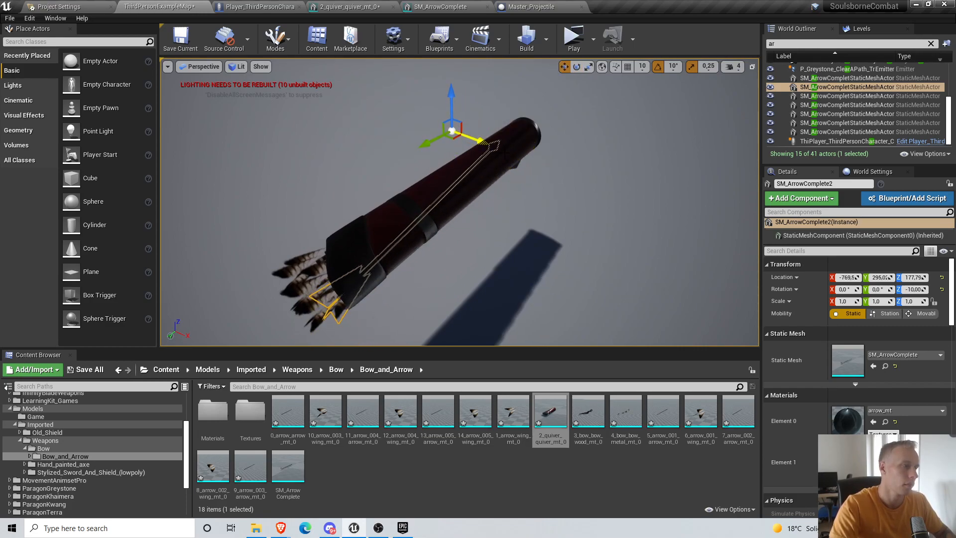
pyautogui.press('a')
pyautogui.moveTo(580, 151); pyautogui.dragTo(520, 164, button='right')
pyautogui.click(521, 126)
pyautogui.press('w')
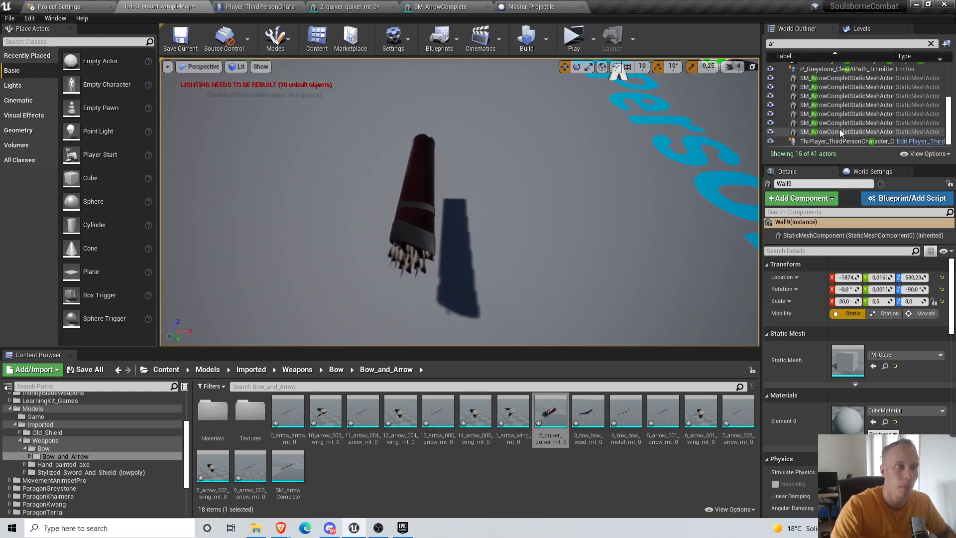
# Select the seven arrows, filter the level's actors by "qui" to select the quiver, and clear the filter
pyautogui.click(839, 132)
pyautogui.keyDown('shift'); pyautogui.click(838, 78); pyautogui.keyUp('shift')
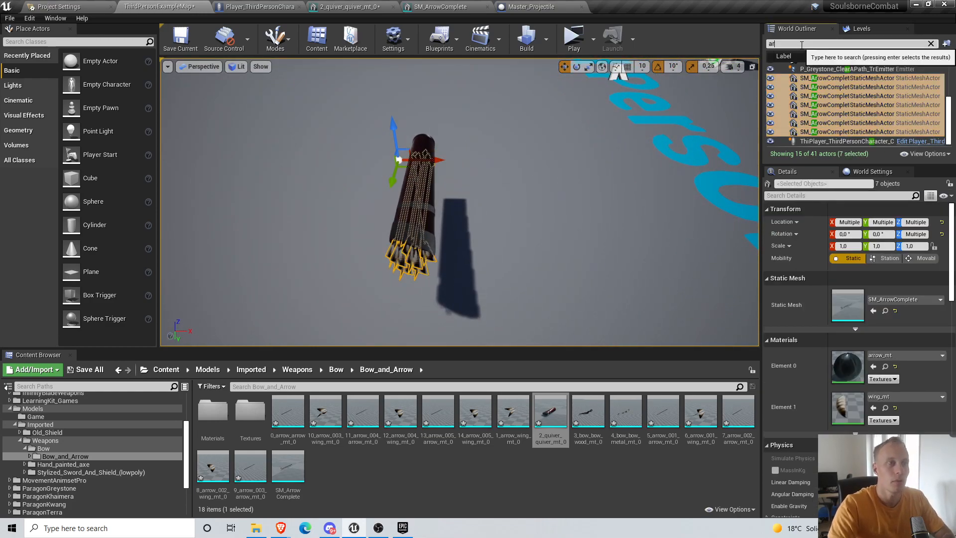
pyautogui.write('qui')
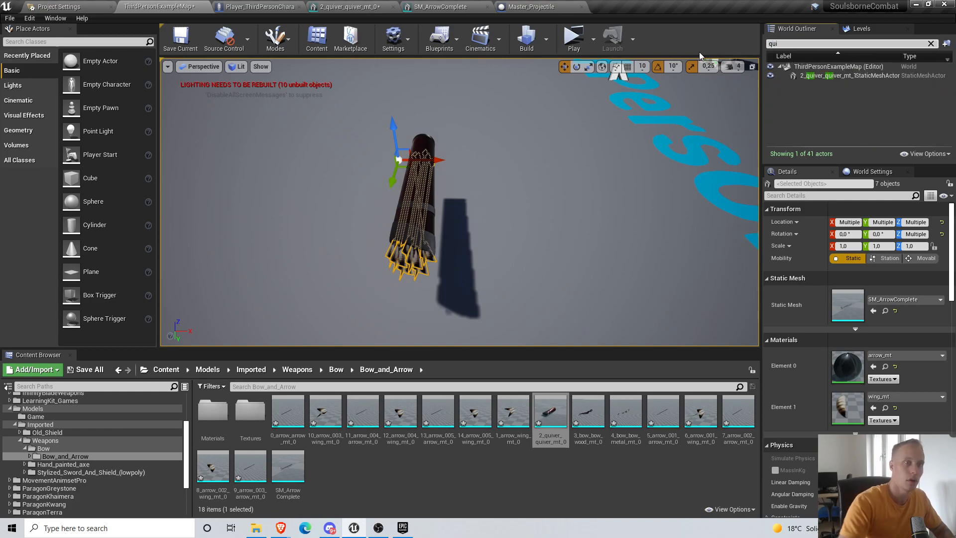
pyautogui.click(812, 78)
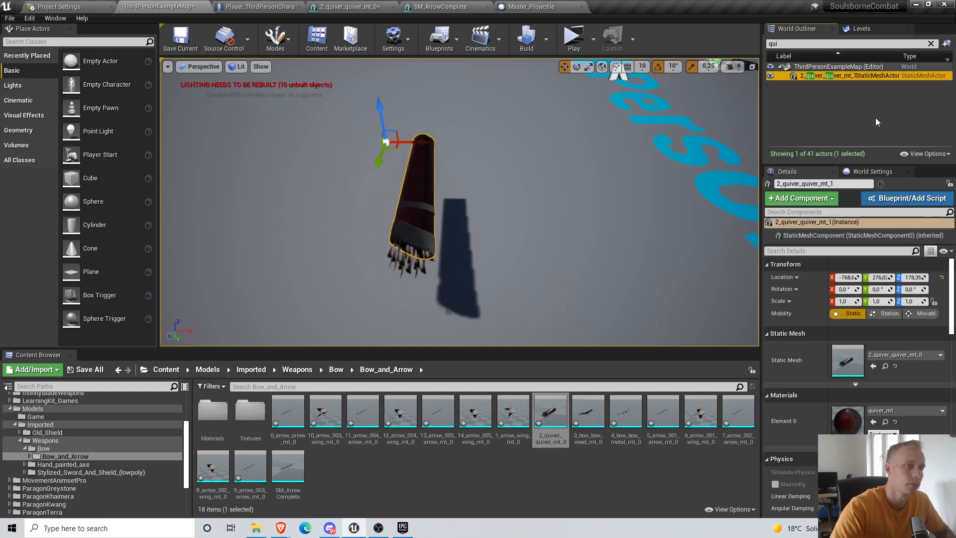
pyautogui.click(930, 43)
# Filter the level's actors by "ar", select all seven SM_ArrowComplete actors and group them with the quiver
pyautogui.click(806, 44)
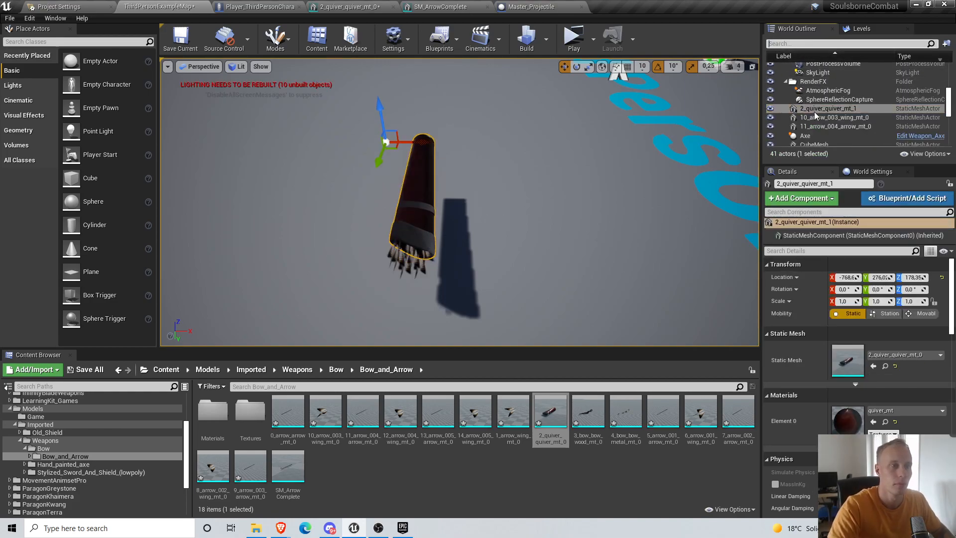
pyautogui.write('ar')
pyautogui.click(826, 78)
pyautogui.keyDown('shift'); pyautogui.click(835, 131); pyautogui.keyUp('shift')
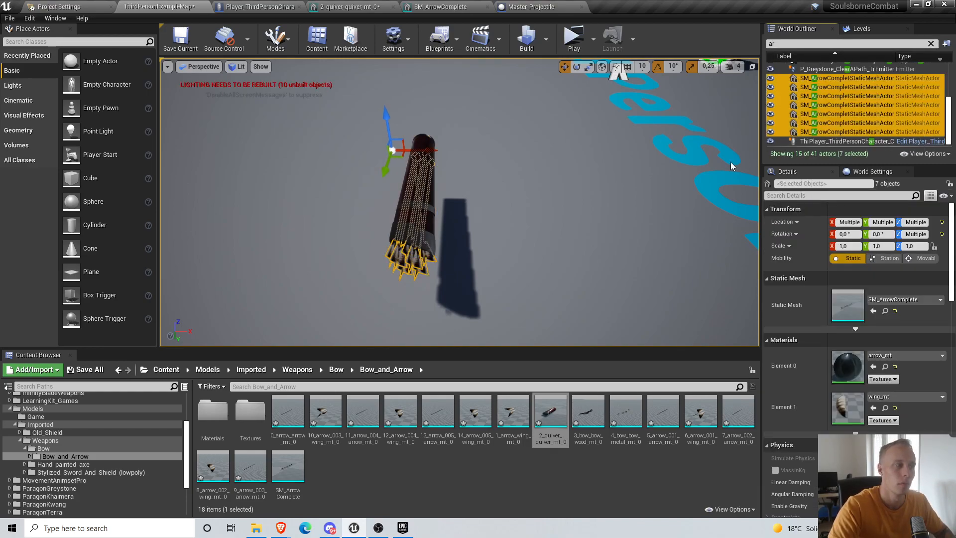
pyautogui.rightClick(396, 262)
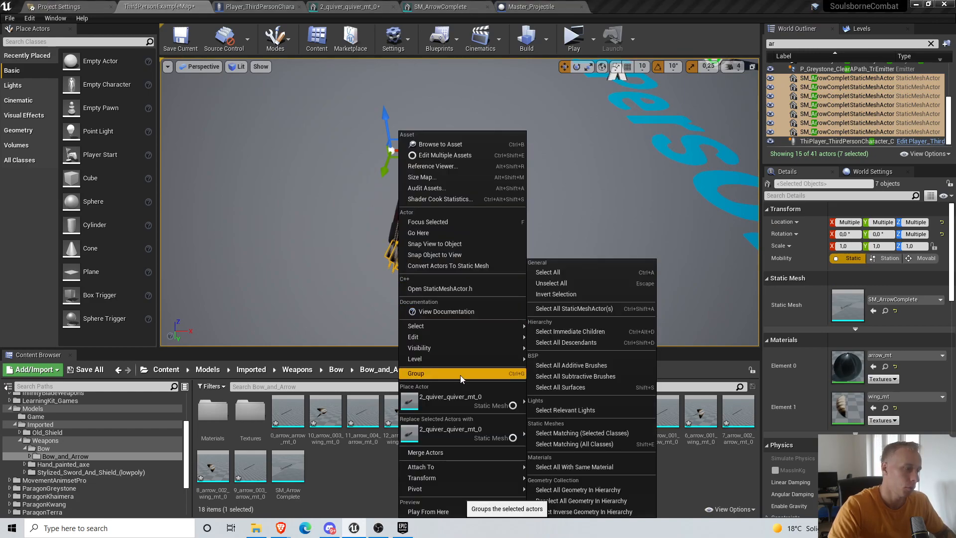
pyautogui.click(460, 374)
pyautogui.click(546, 252)
pyautogui.click(418, 199)
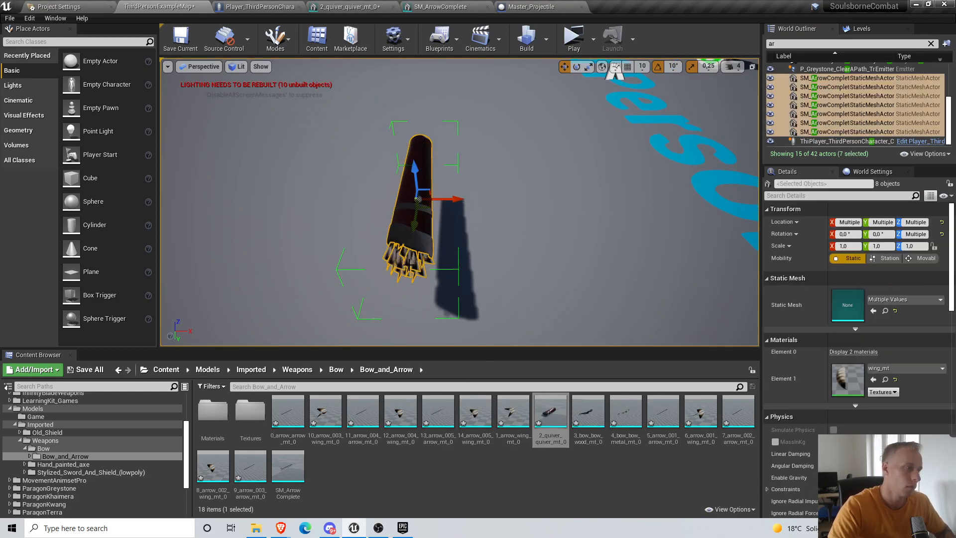
# Move the grouped quiver and arrows a short distance along the X axis
pyautogui.moveTo(418, 200); pyautogui.dragTo(488, 194, button='right')
pyautogui.scroll(5, 488, 194)
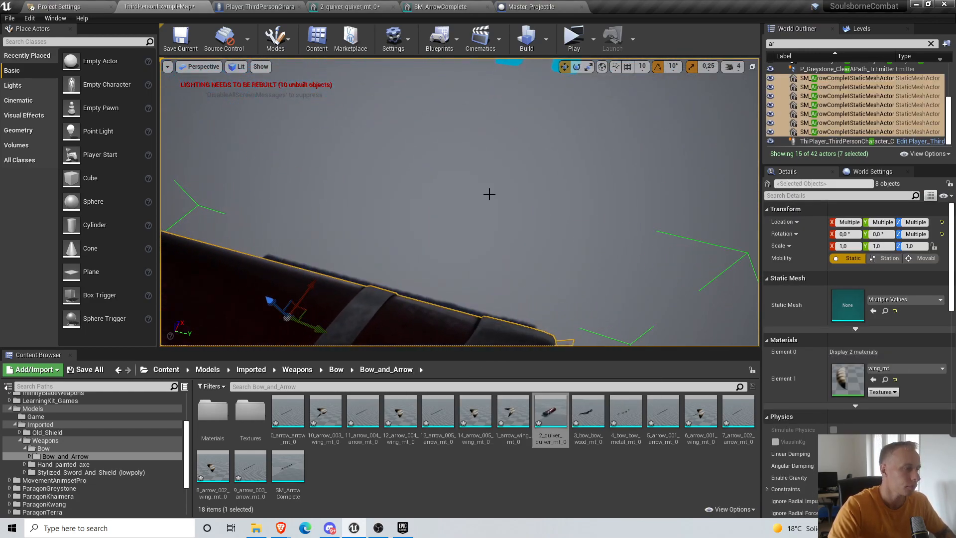
pyautogui.scroll(-5, 411, 213)
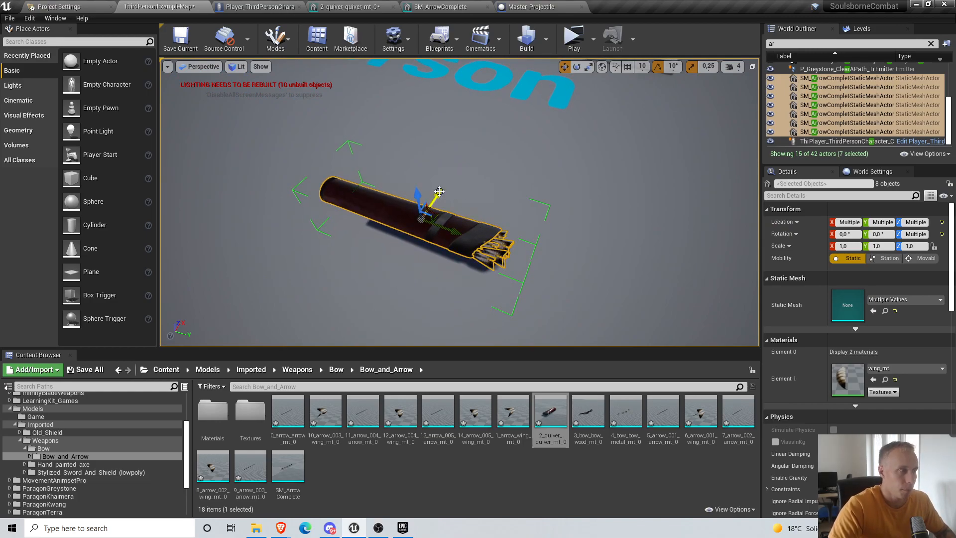
pyautogui.moveTo(439, 191); pyautogui.dragTo(450, 177)
# Start converting the grouped quiver and arrows to one static mesh, choosing Models/Imported/Weapons/Bow/Bow_and_Arrow as its location
pyautogui.rightClick(479, 205)
pyautogui.moveTo(580, 377)
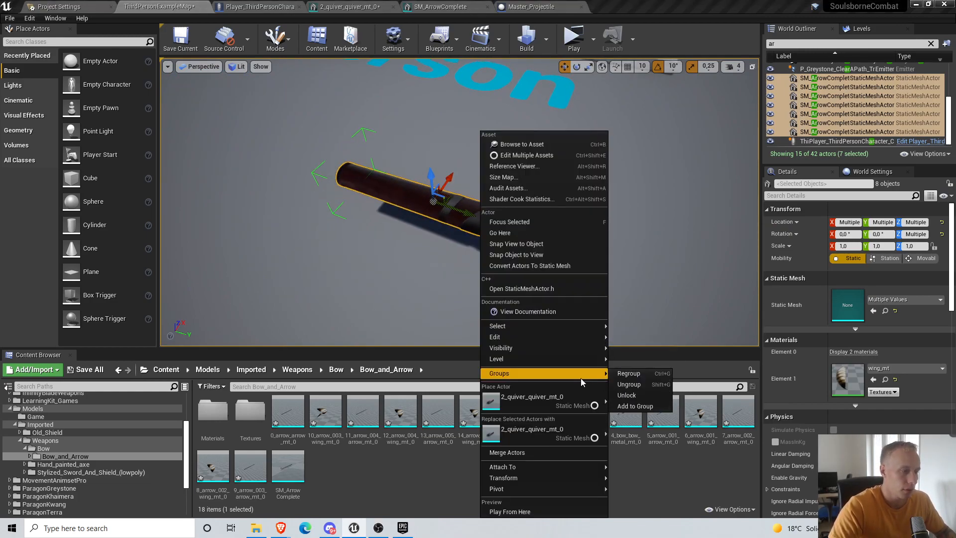
pyautogui.click(545, 269)
pyautogui.click(377, 264)
pyautogui.click(388, 281)
pyautogui.click(383, 281)
pyautogui.click(403, 296)
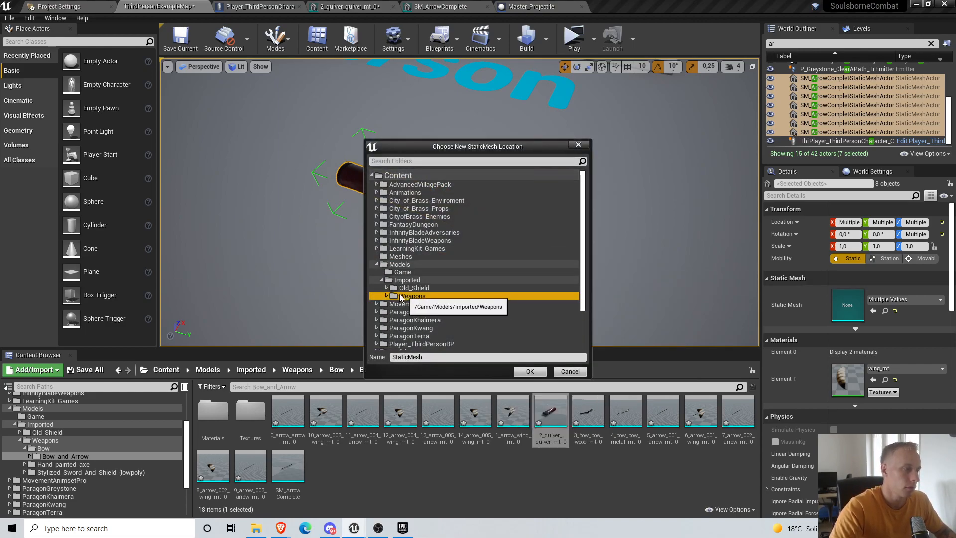
pyautogui.click(399, 304)
pyautogui.click(392, 304)
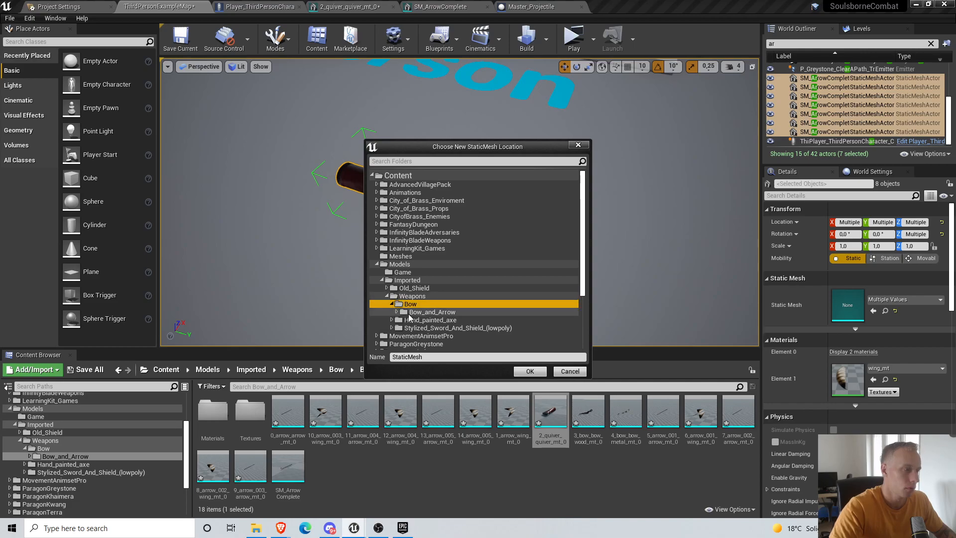
pyautogui.click(400, 312)
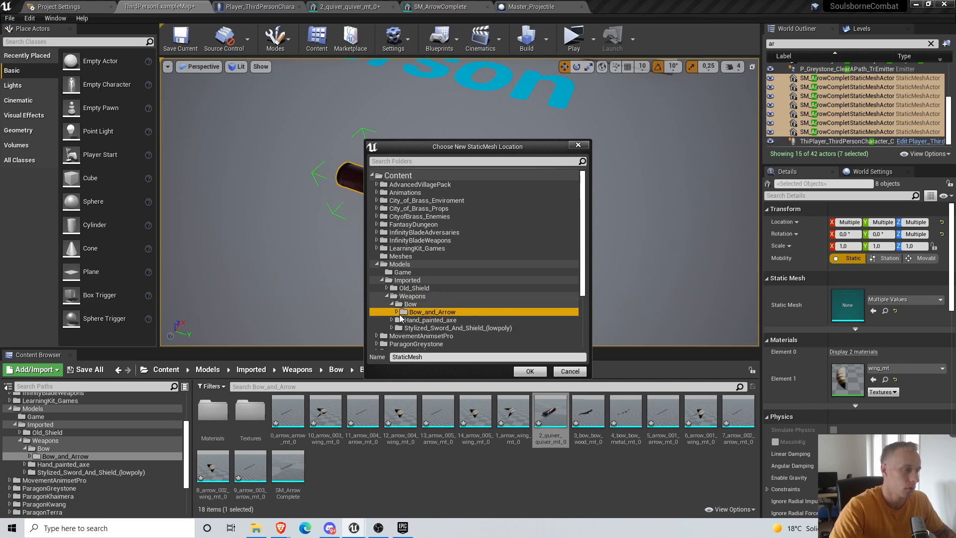
# Name the new static mesh SM_QuiverFull and create it
pyautogui.click(440, 357)
pyautogui.write('SM')
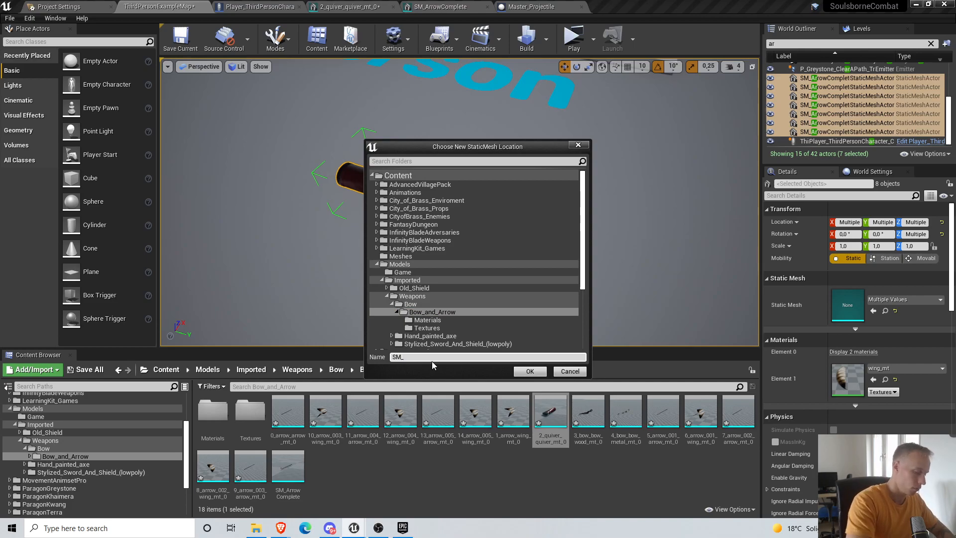
pyautogui.write('_QuiverFull')
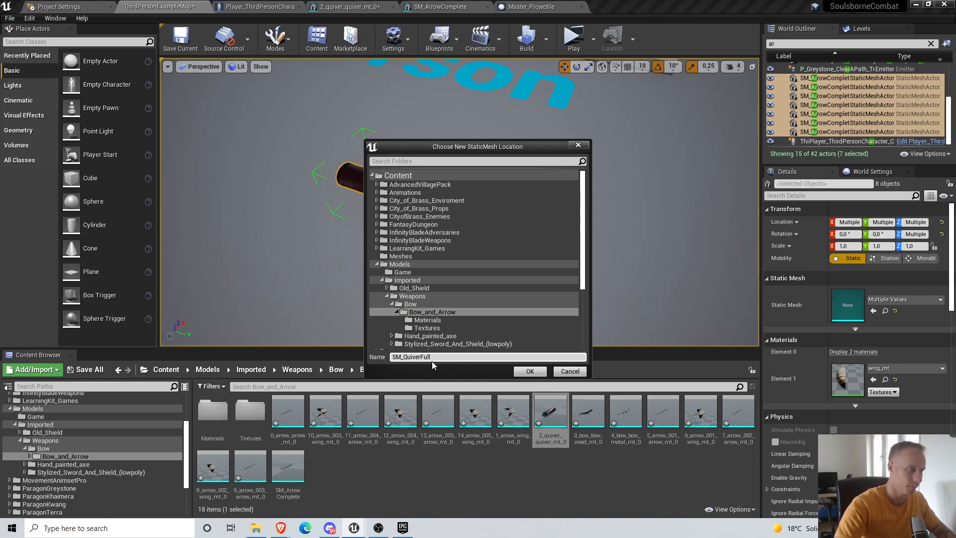
pyautogui.click(530, 371)
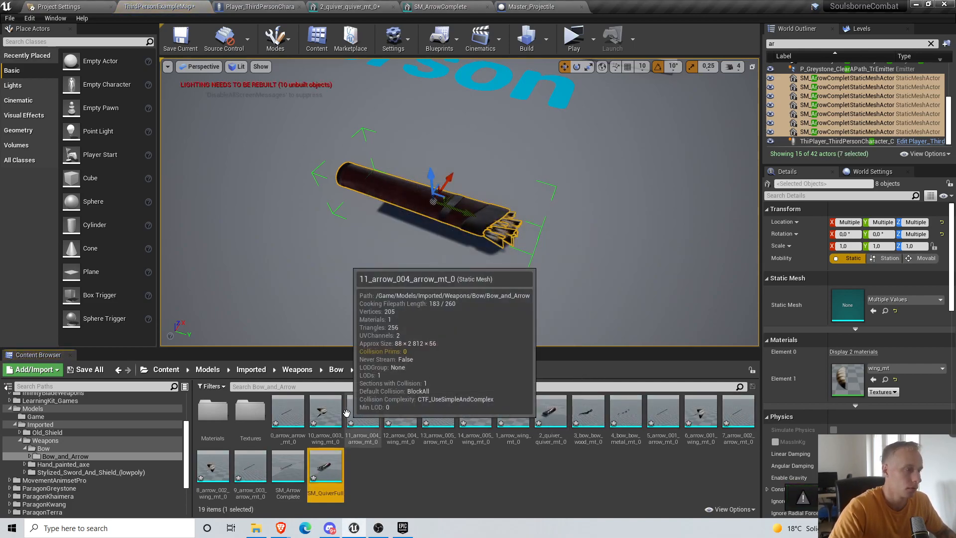
# Assign the SM_QuiverFull static mesh to the 2_quiver_quiver_mt_0 component of Player_ThirdPersonCharacter
pyautogui.click(503, 7)
pyautogui.click(258, 7)
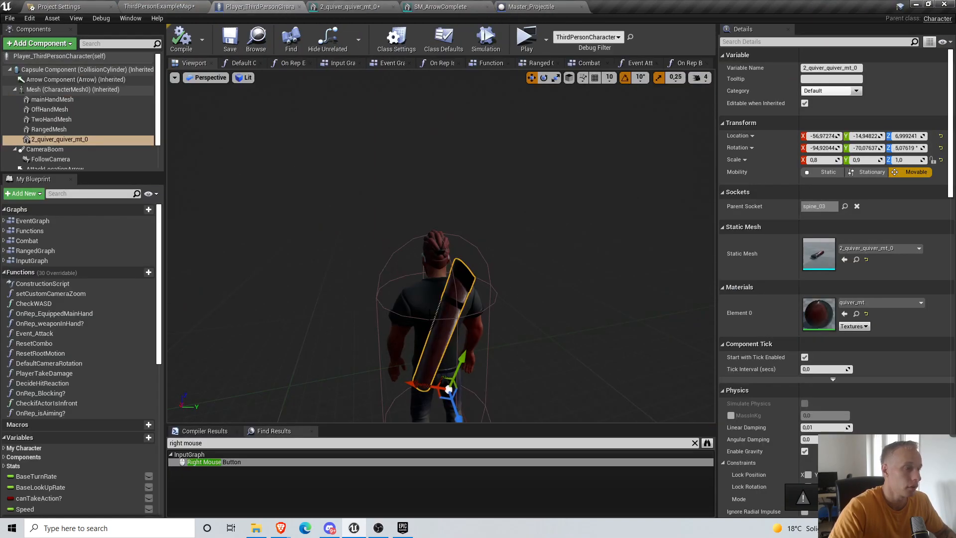
pyautogui.click(890, 249)
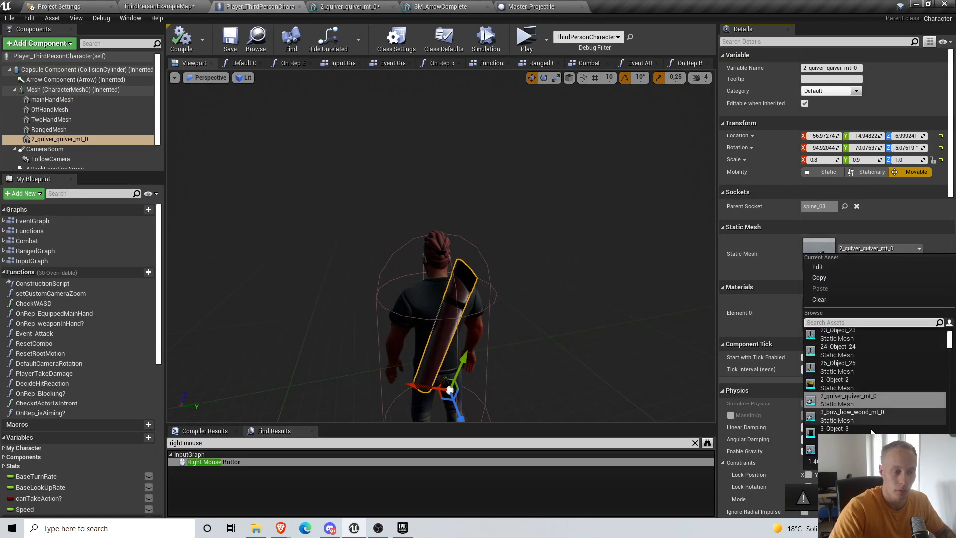
pyautogui.scroll(-3, 849, 360)
pyautogui.write('a')
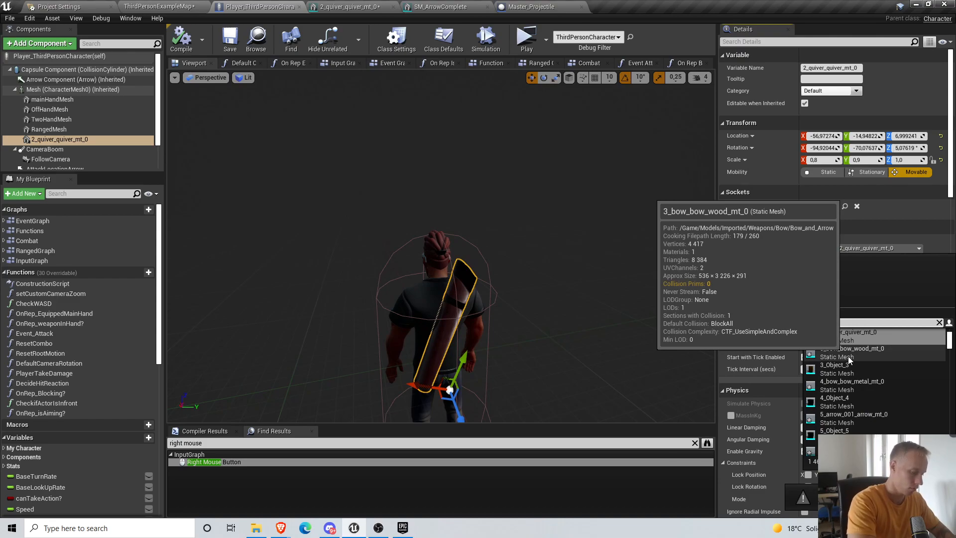
pyautogui.write('uive')
pyautogui.click(848, 354)
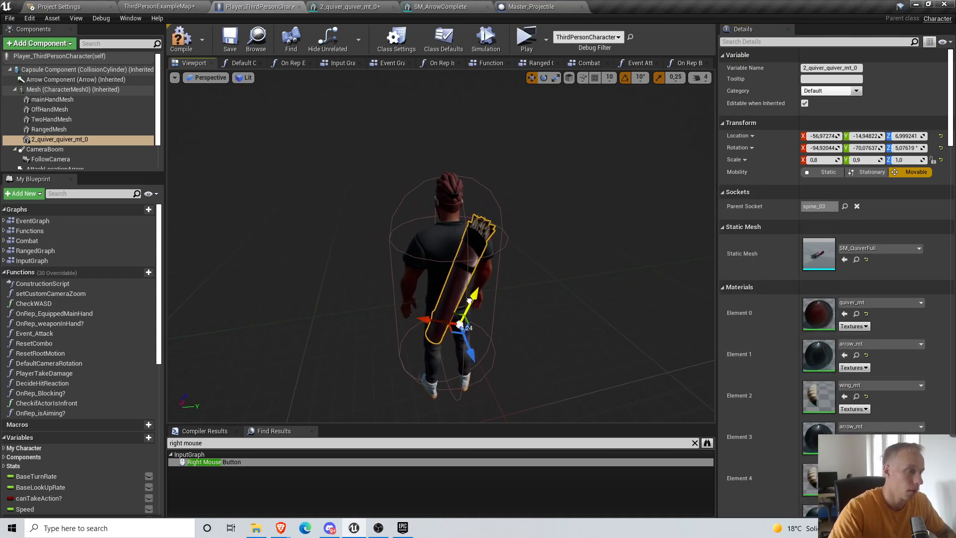
# Compile and save the character blueprint with the full quiver, and save all modified assets
pyautogui.click(432, 320)
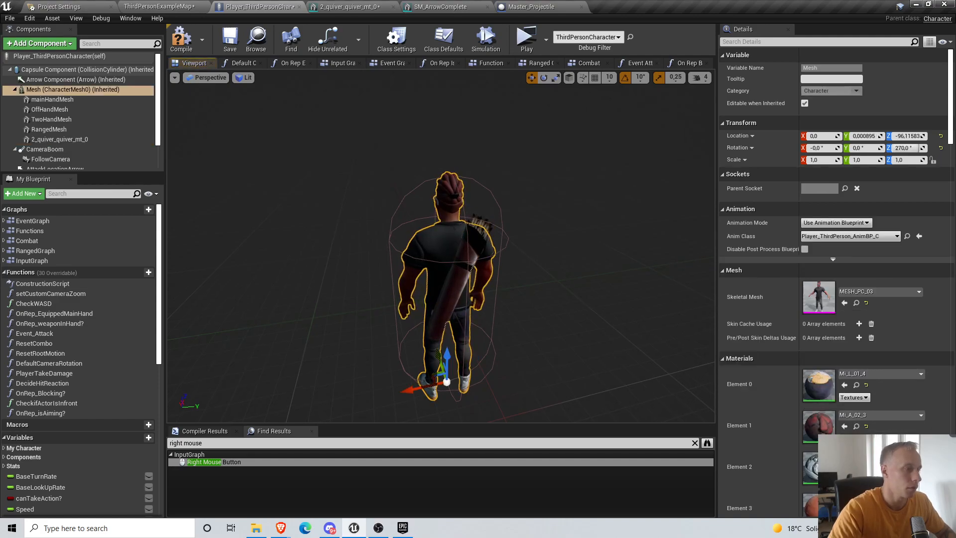
pyautogui.press('f')
pyautogui.moveTo(600, 190); pyautogui.dragTo(612, 185, button='right')
pyautogui.press('s')
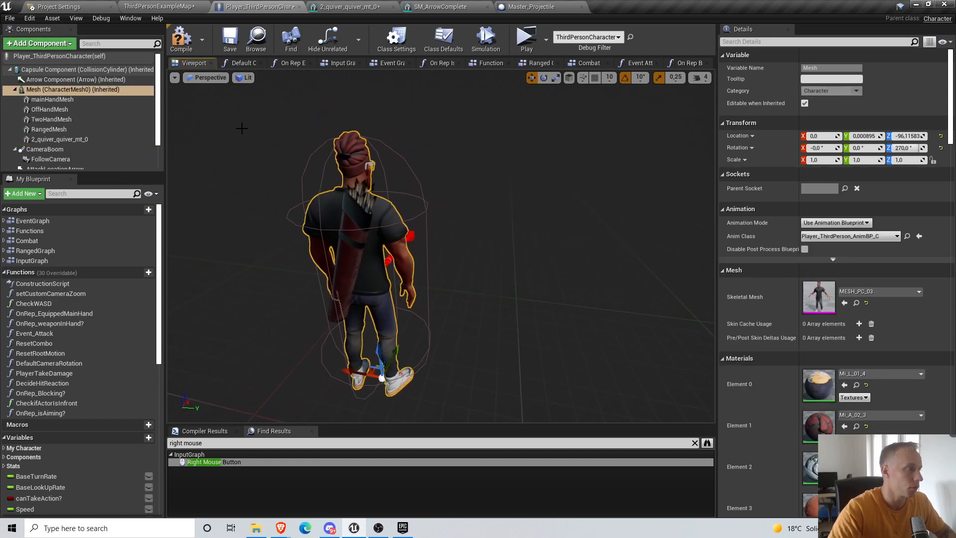
pyautogui.click(184, 43)
pyautogui.click(230, 41)
pyautogui.click(10, 18)
pyautogui.click(29, 73)
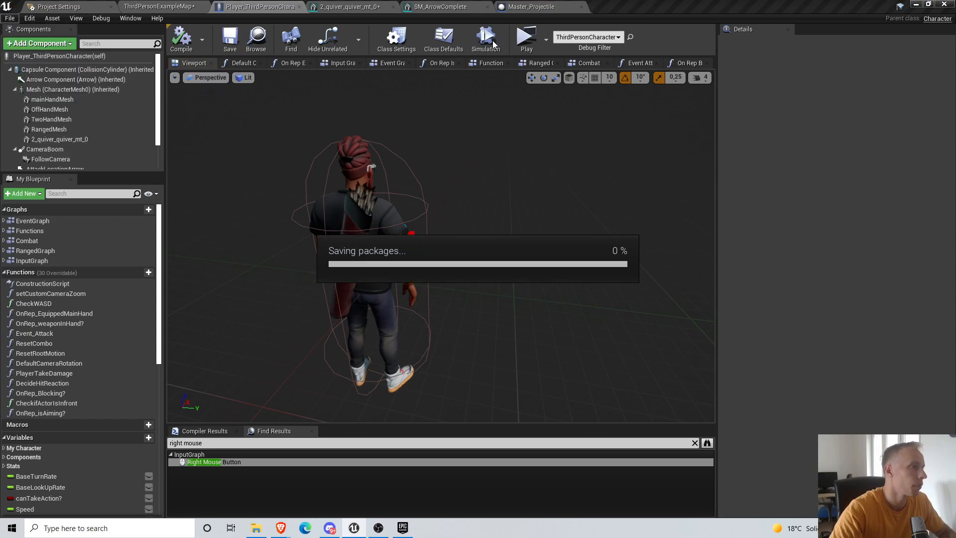
# Run a play preview, move the character around to check the full quiver on its back, and stop the preview
pyautogui.click(526, 40)
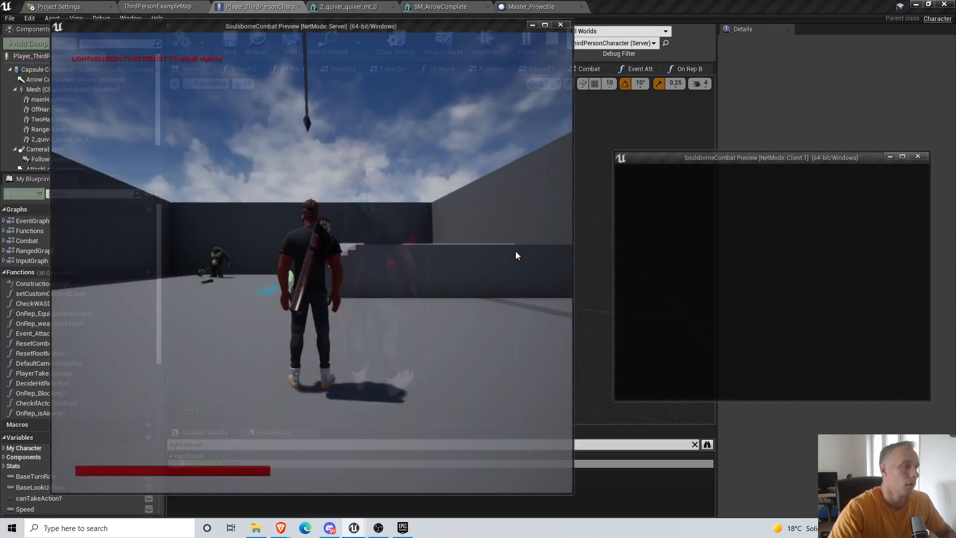
pyautogui.press('d')
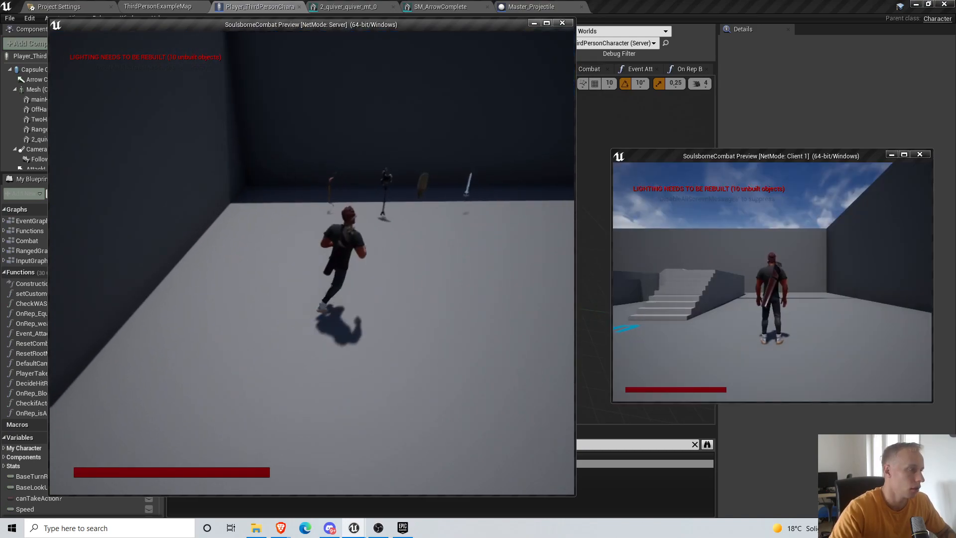
pyautogui.press('s')
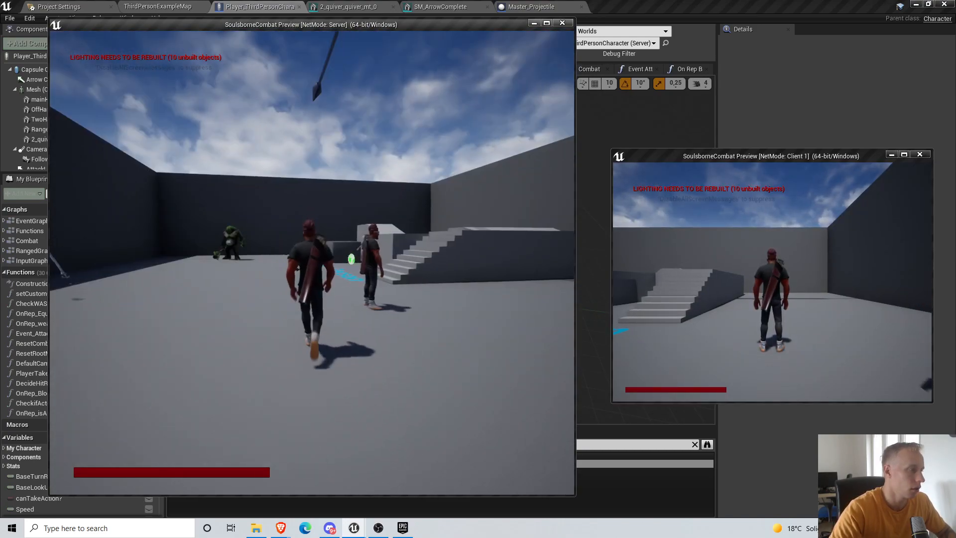
pyautogui.press('Escape')
# Filter the character mesh's details by "paus" and enable Pause Anims
pyautogui.click(368, 308)
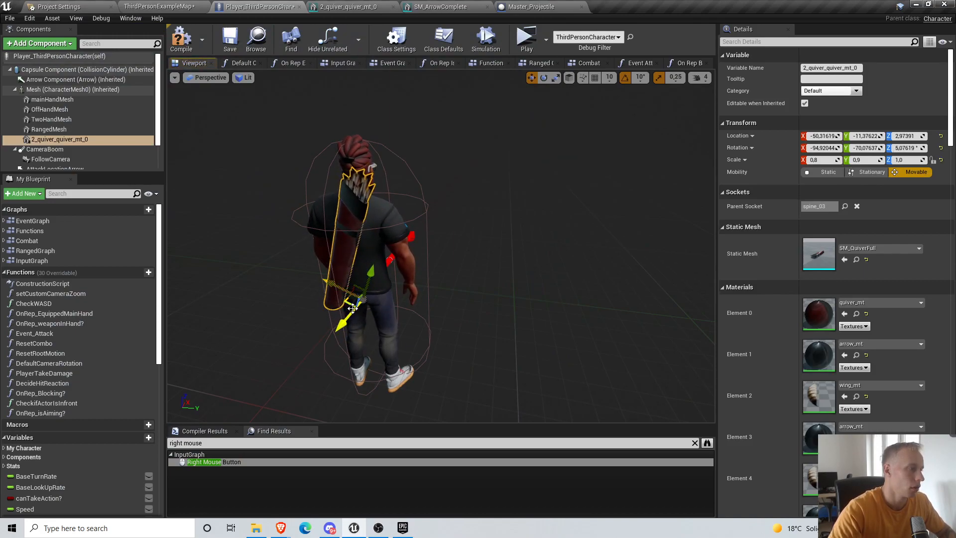
pyautogui.click(48, 88)
pyautogui.click(741, 42)
pyautogui.write('anim')
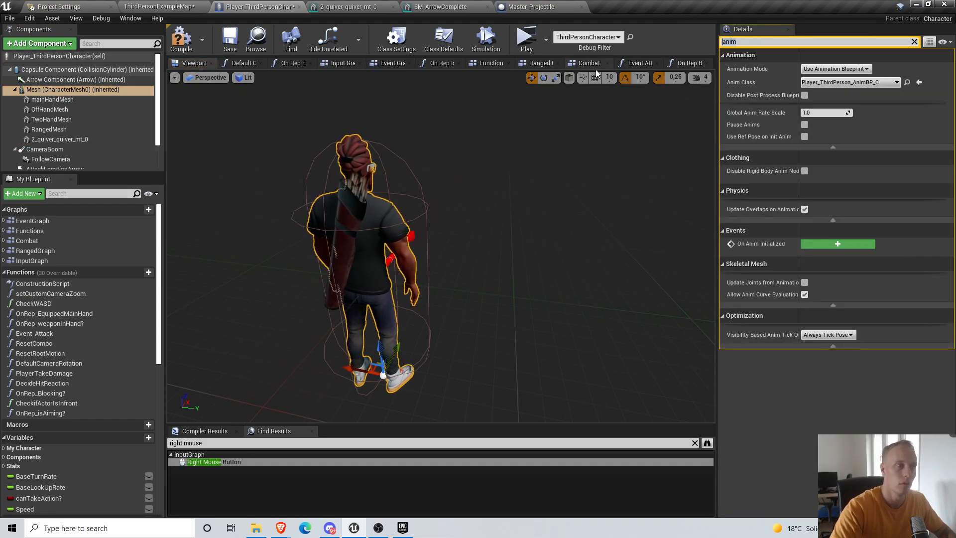
pyautogui.write('paus')
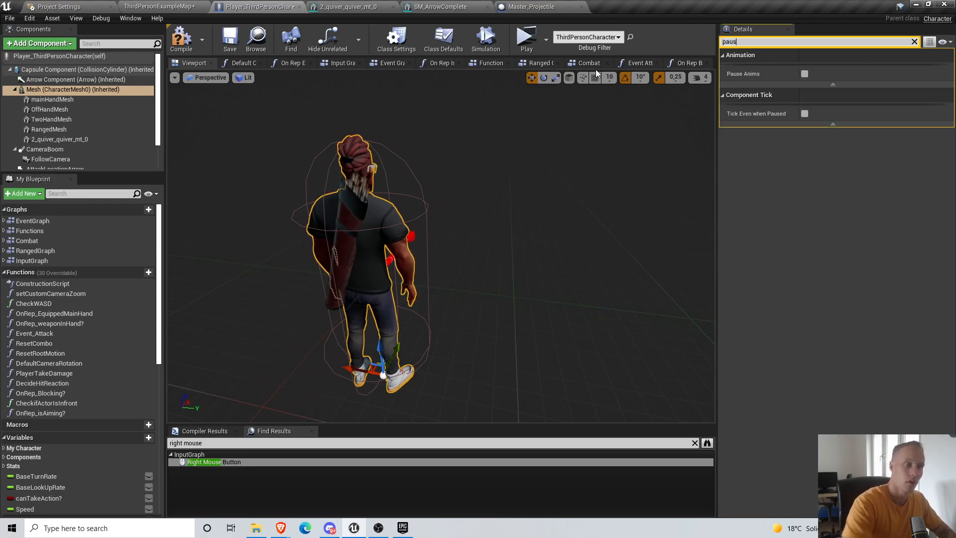
pyautogui.click(804, 75)
# Select the quiver component and shift it slightly across the character's back
pyautogui.click(351, 239)
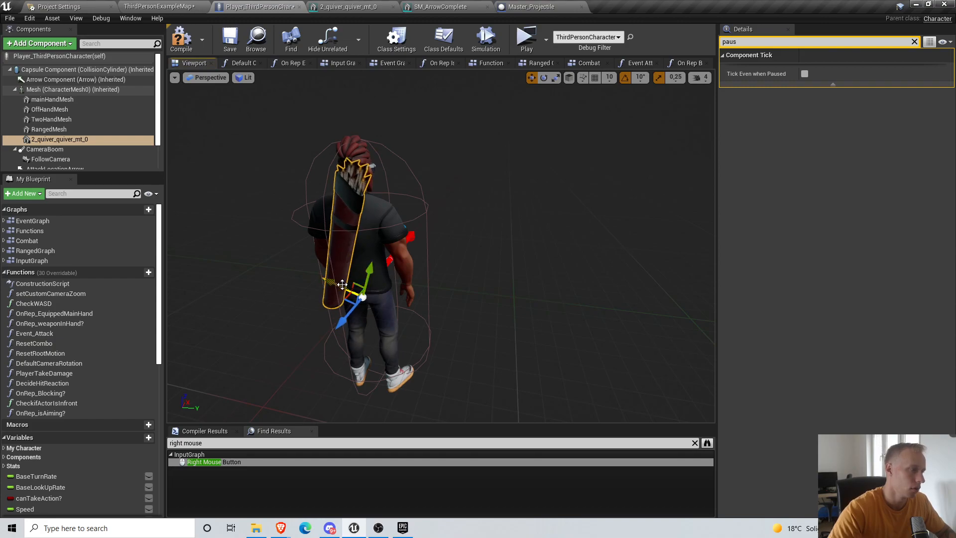
pyautogui.moveTo(346, 196)
pyautogui.mouseDown(button='right')
pyautogui.moveTo(249, 196)
pyautogui.moveTo(239, 179)
pyautogui.moveTo(323, 209)
pyautogui.moveTo(353, 204)
pyautogui.moveTo(341, 187)
pyautogui.mouseUp(button='right')
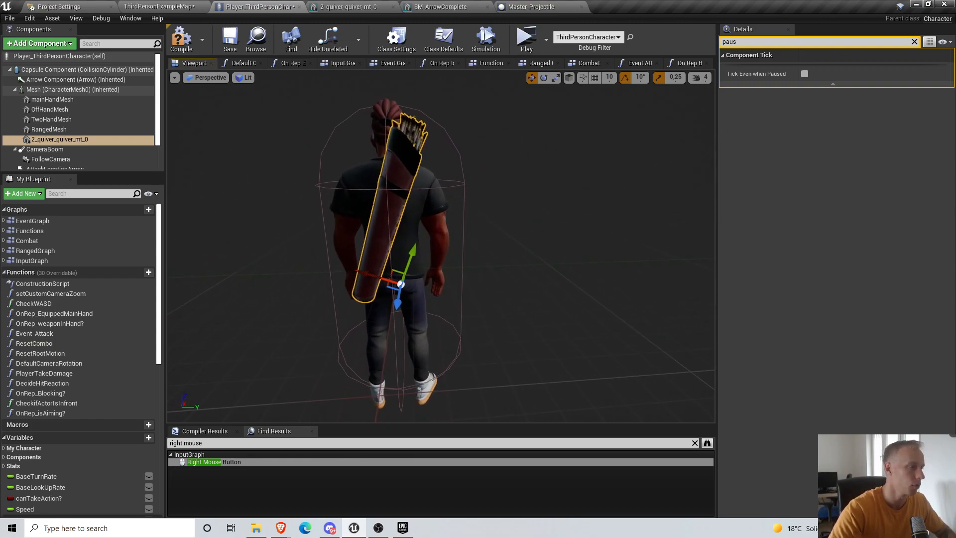
pyautogui.moveTo(397, 235)
pyautogui.mouseDown()
pyautogui.moveTo(388, 235)
pyautogui.moveTo(398, 235)
pyautogui.mouseUp()
pyautogui.press('w')
pyautogui.moveTo(382, 277); pyautogui.dragTo(386, 277)
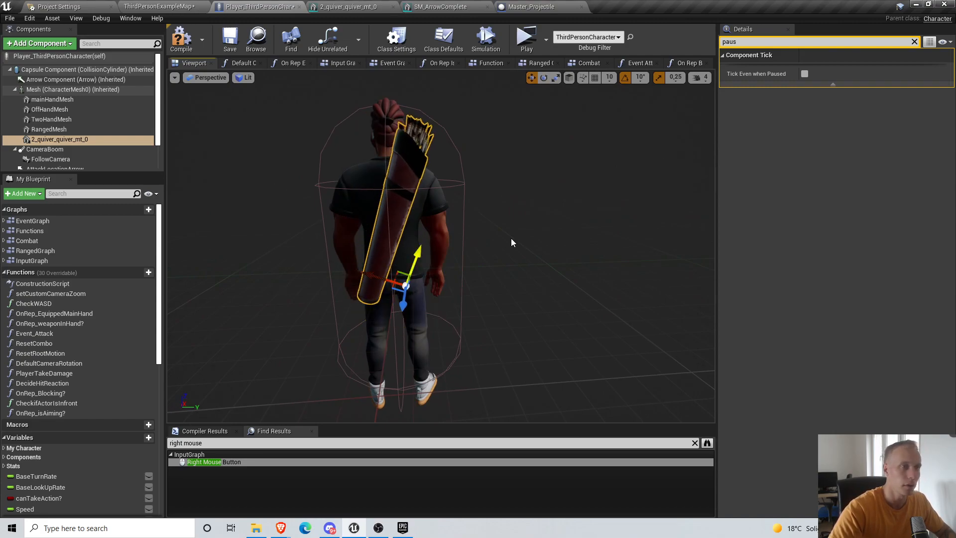
# Disable Pause Anims on the character mesh and save the blueprint
pyautogui.click(768, 40)
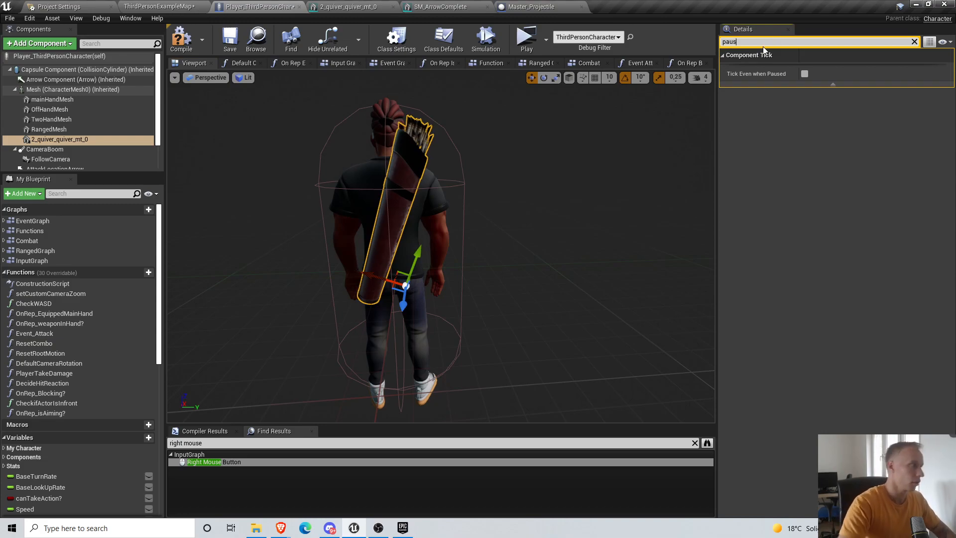
pyautogui.click(54, 90)
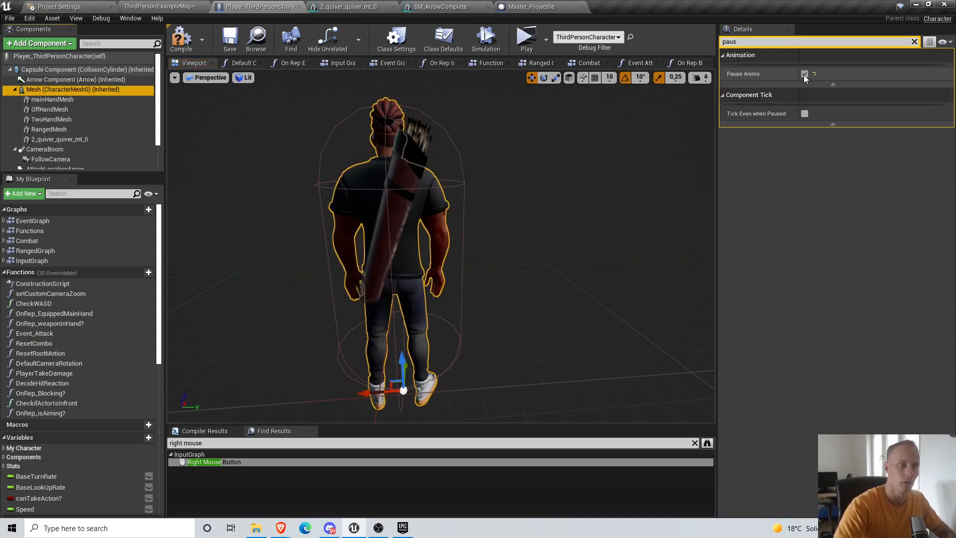
pyautogui.click(229, 40)
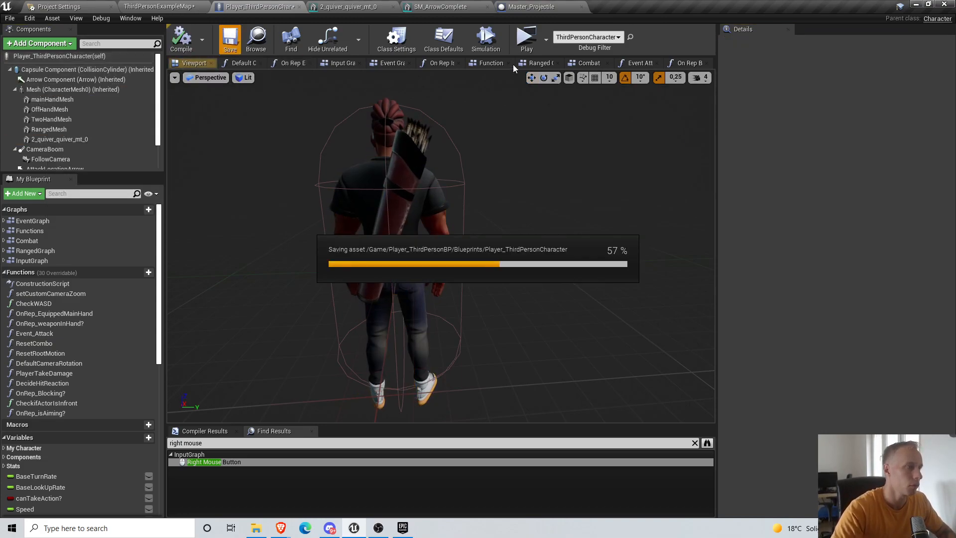
# Run a play preview, make the client's character run to check the repositioned quiver, and stop the preview
pyautogui.click(526, 38)
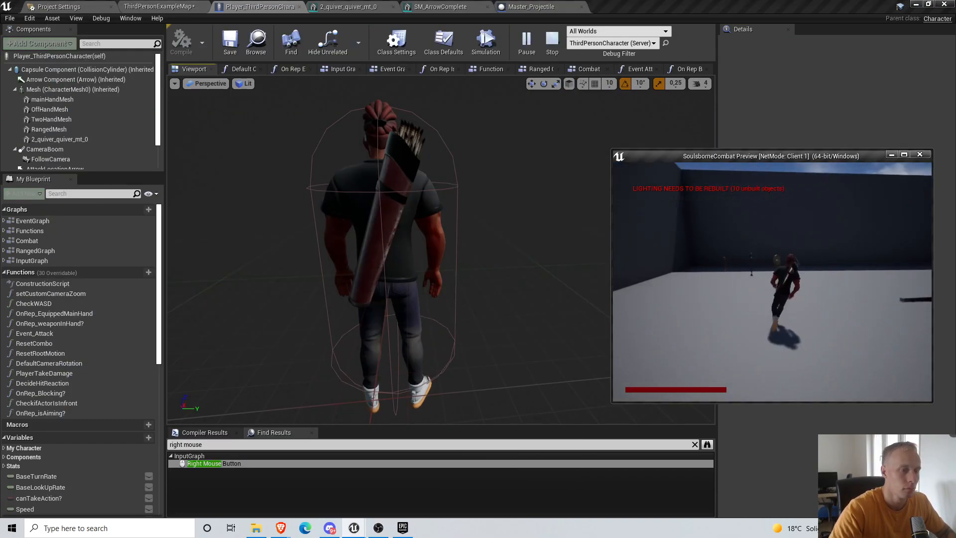
pyautogui.press('d')
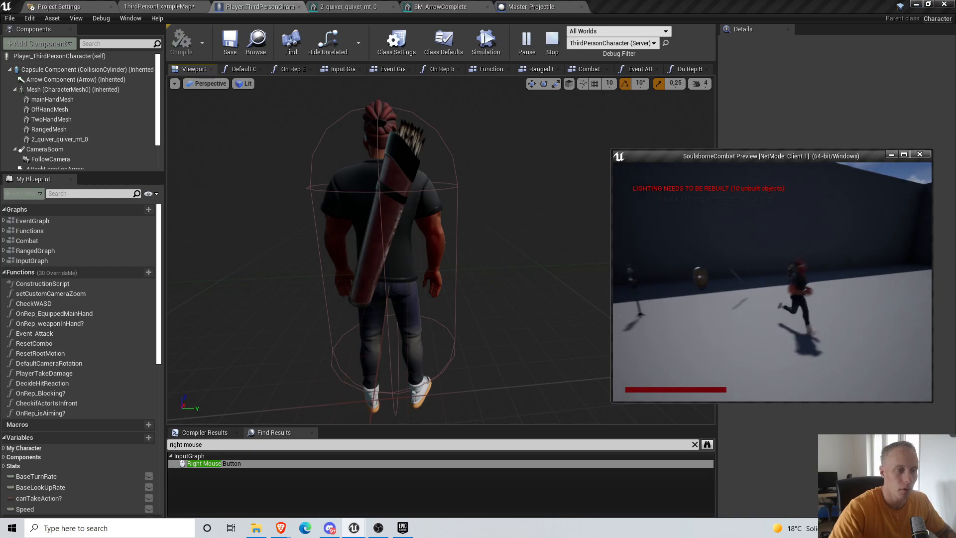
pyautogui.press('Escape')
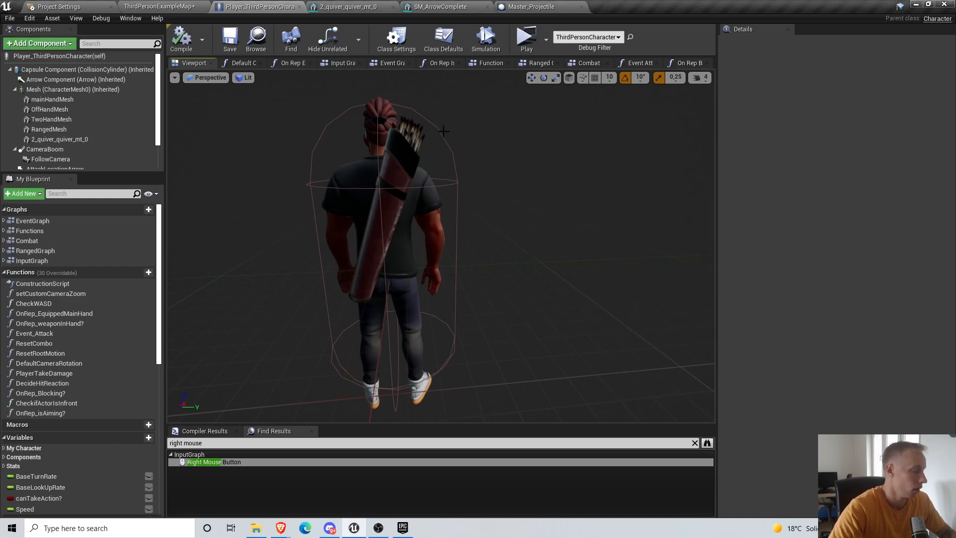
# Inspect the quiver on the character from behind and from the side, select the character mesh, and save the blueprint
pyautogui.scroll(-3, 441, 249)
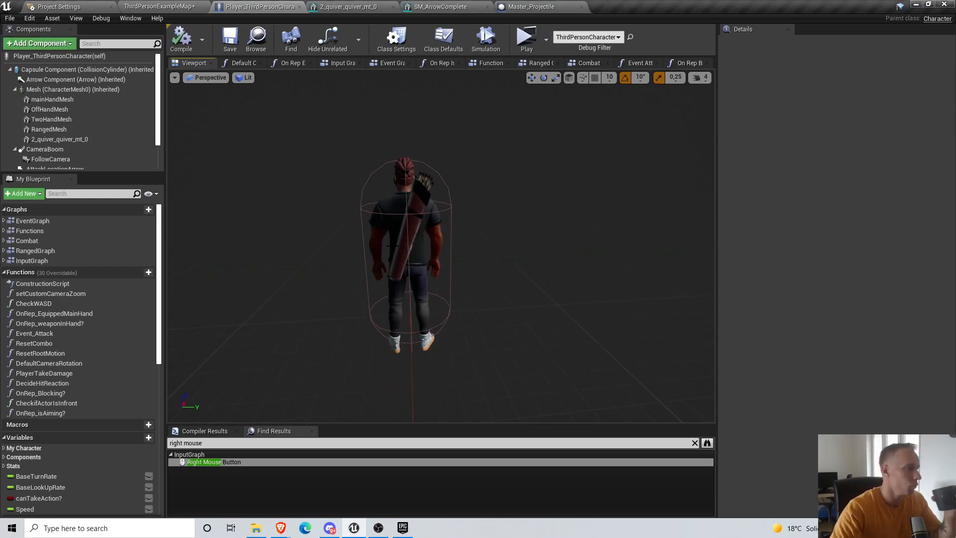
pyautogui.scroll(5, 458, 223)
pyautogui.click(229, 42)
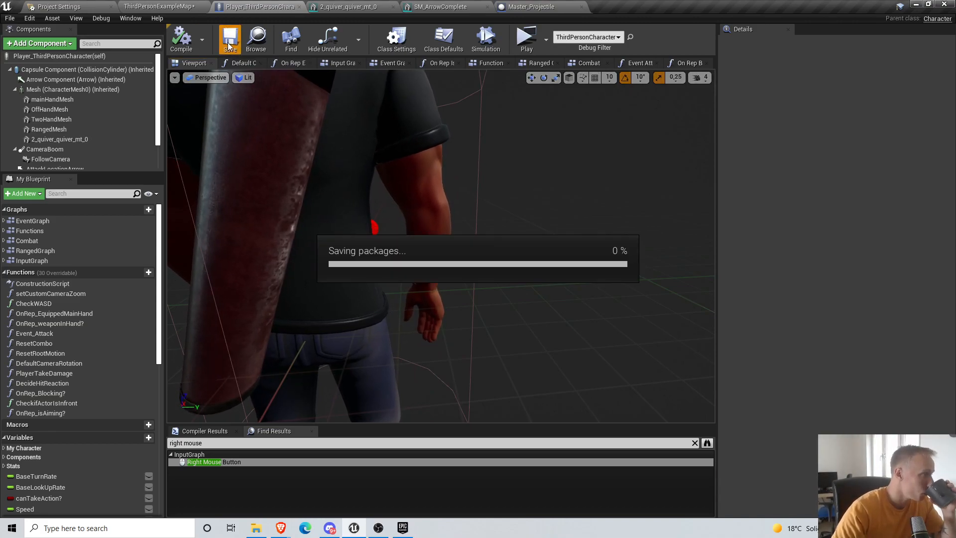
pyautogui.scroll(-5, 391, 281)
pyautogui.moveTo(391, 281); pyautogui.dragTo(236, 216, button='right')
pyautogui.moveTo(401, 123)
pyautogui.mouseDown(button='right')
pyautogui.moveTo(349, 127)
pyautogui.moveTo(402, 124)
pyautogui.mouseUp(button='right')
pyautogui.click(46, 92)
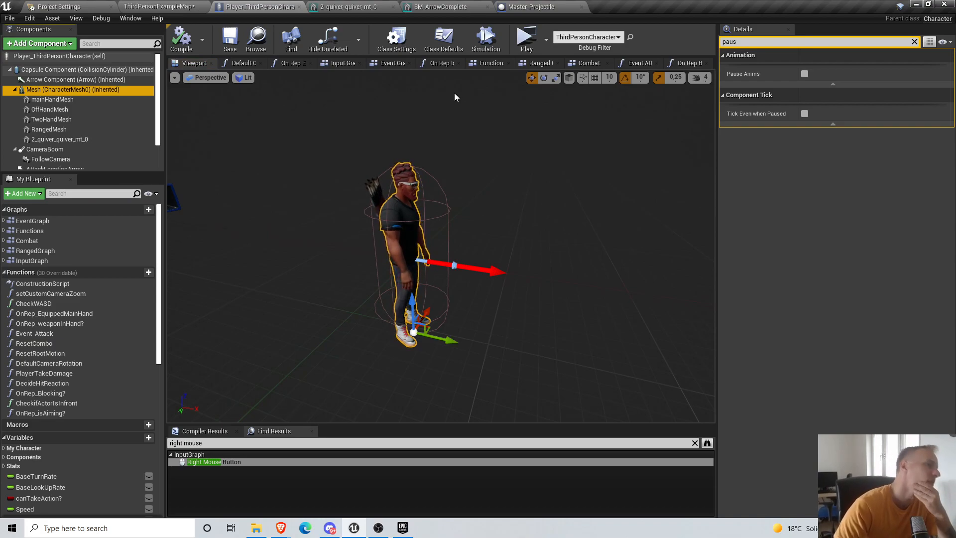
pyautogui.click(222, 50)
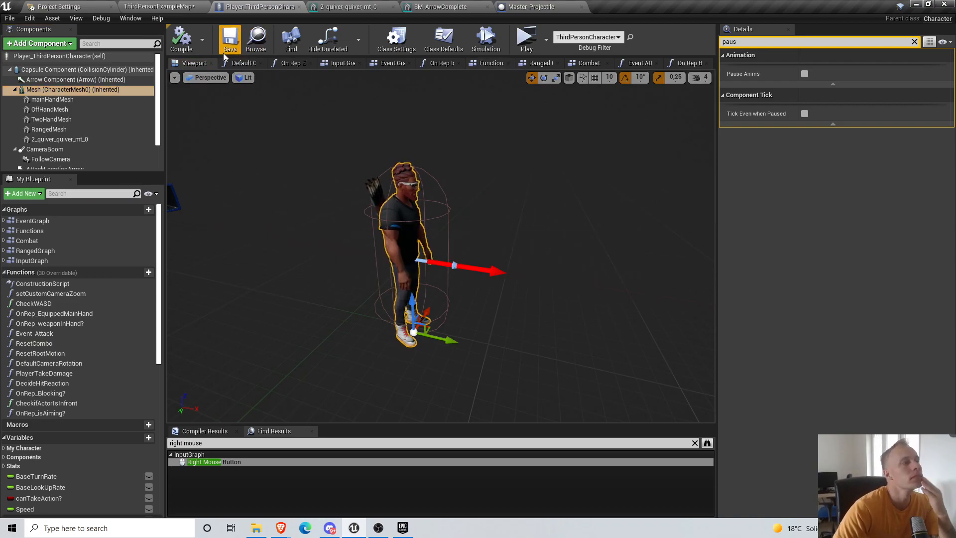
# Start a play preview, pick up the bow with the server's character, and run around to check the quiver on its back
pyautogui.click(526, 39)
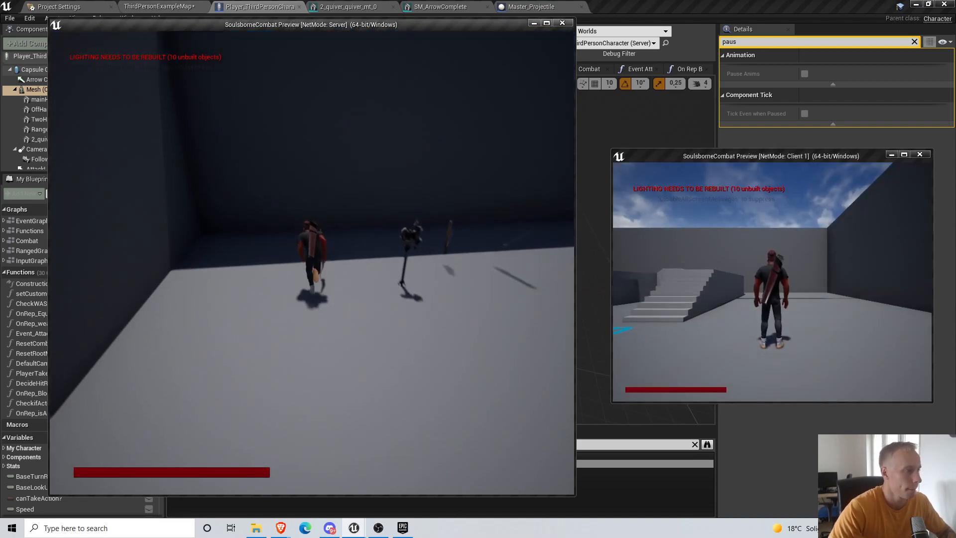
pyautogui.press('w')
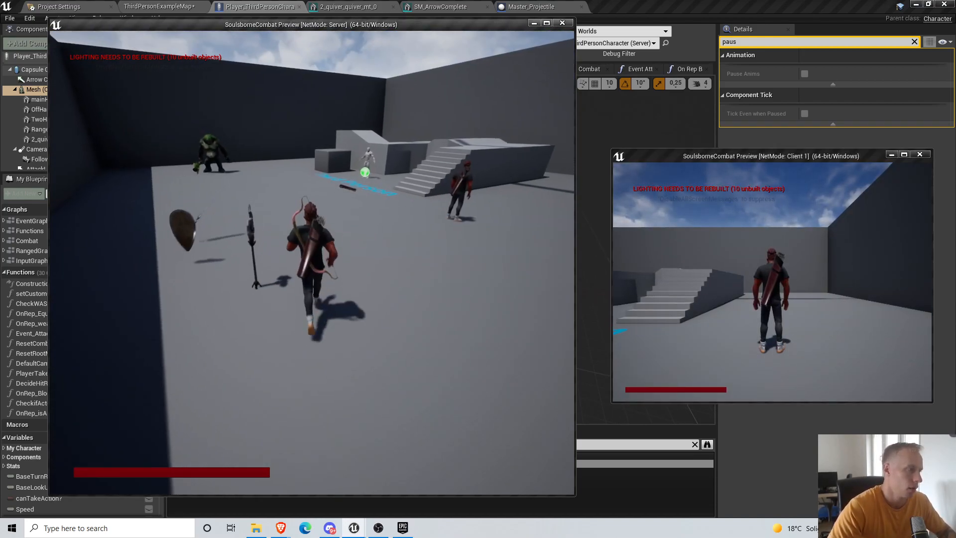
pyautogui.press('e')
pyautogui.press('w')
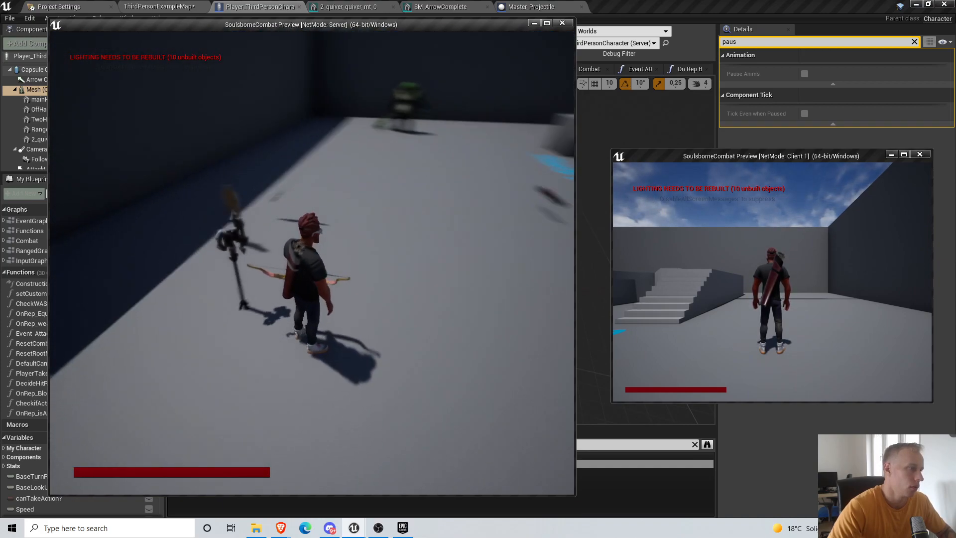
pyautogui.press('w')
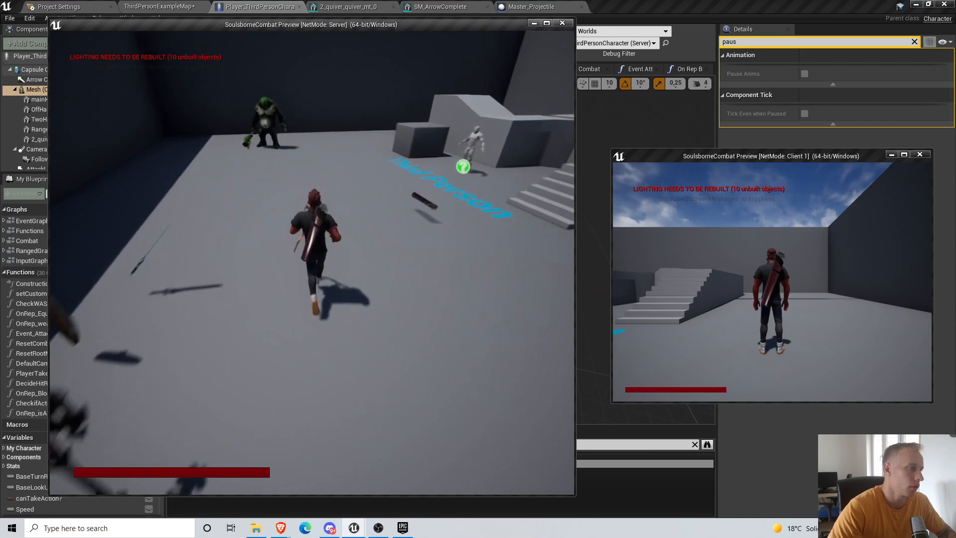
pyautogui.press('a')
pyautogui.press('s')
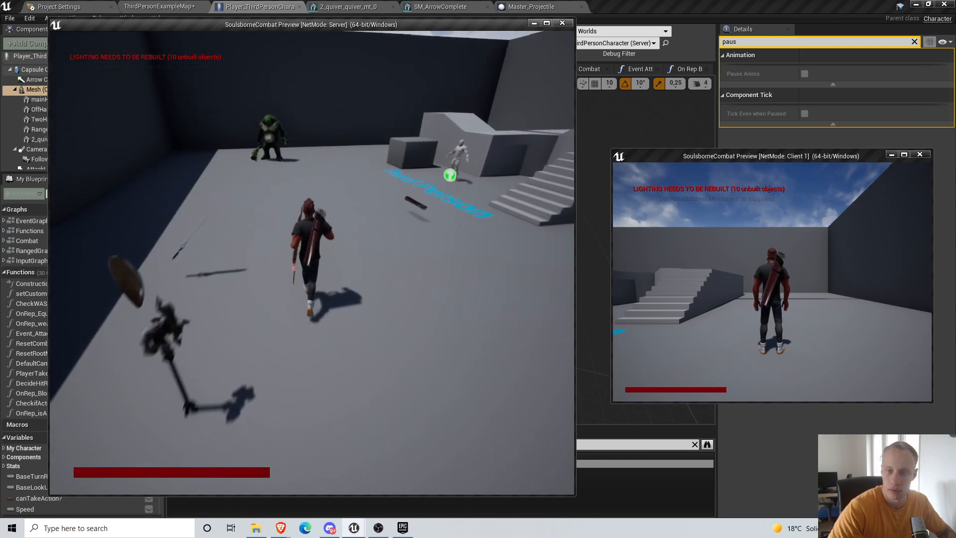
pyautogui.press('w')
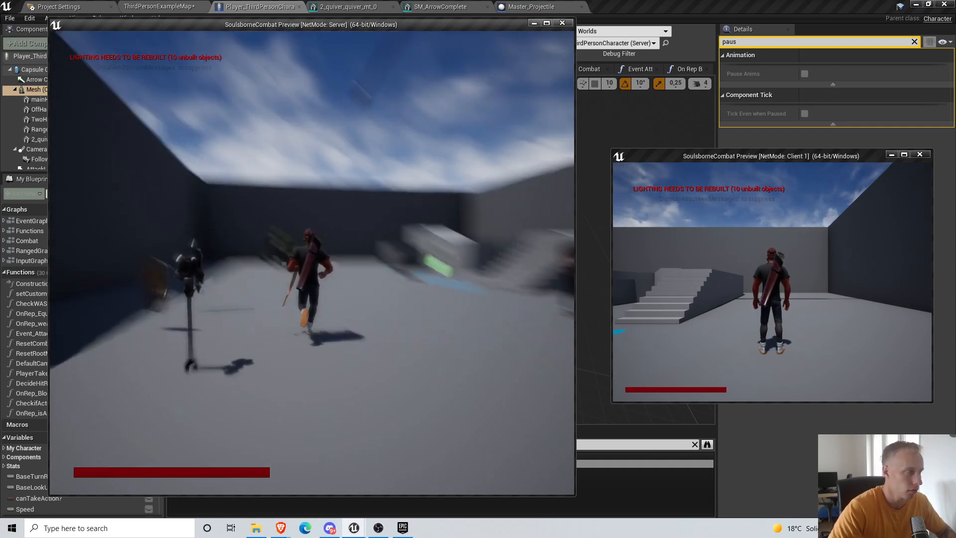
# Aim the bow and move the character in several directions to examine the quiver in the aiming pose
pyautogui.press('a')
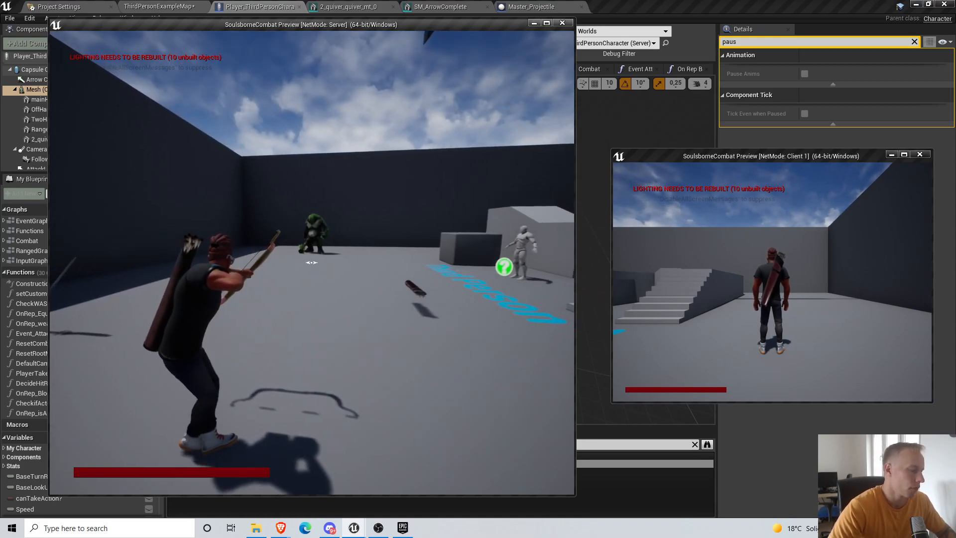
pyautogui.press('s')
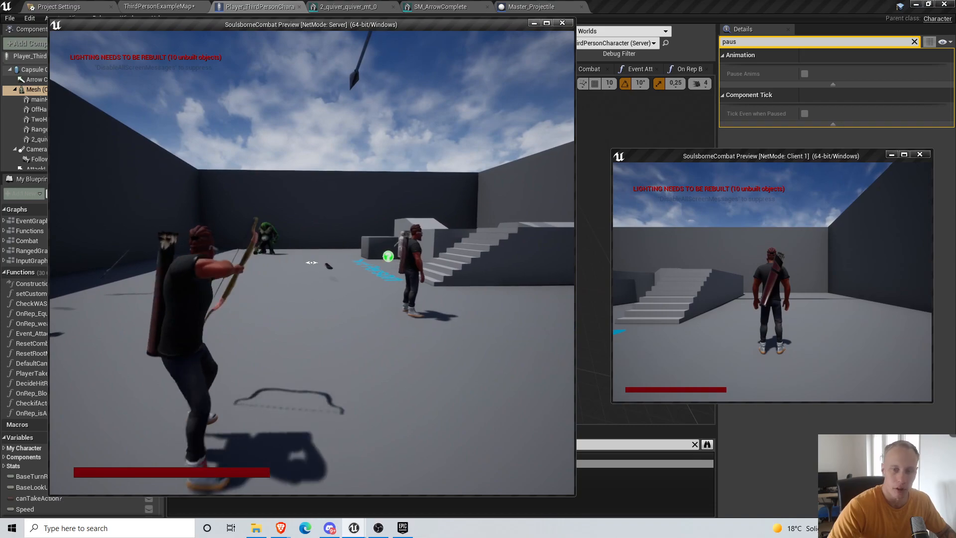
pyautogui.press('w')
pyautogui.press('s')
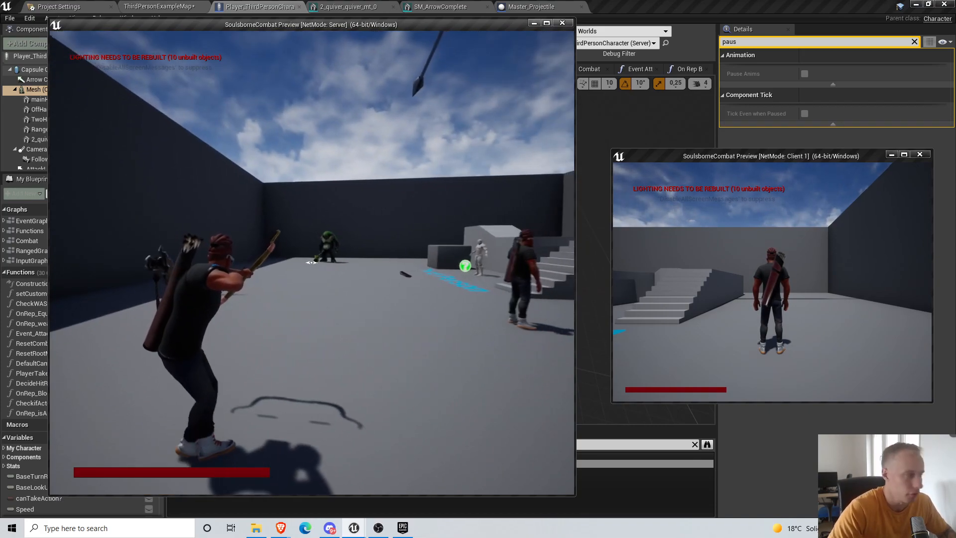
pyautogui.press('d')
pyautogui.press('w')
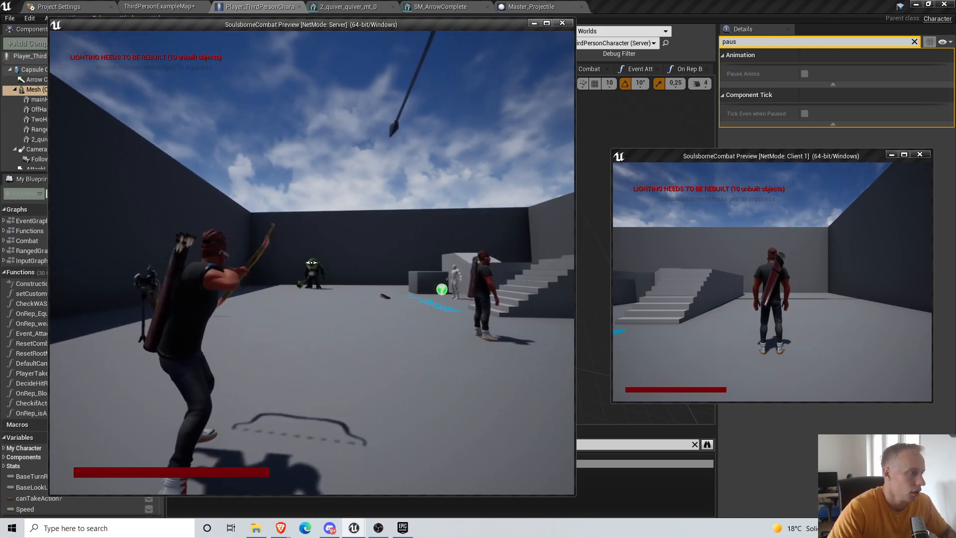
pyautogui.press('d')
pyautogui.press('s')
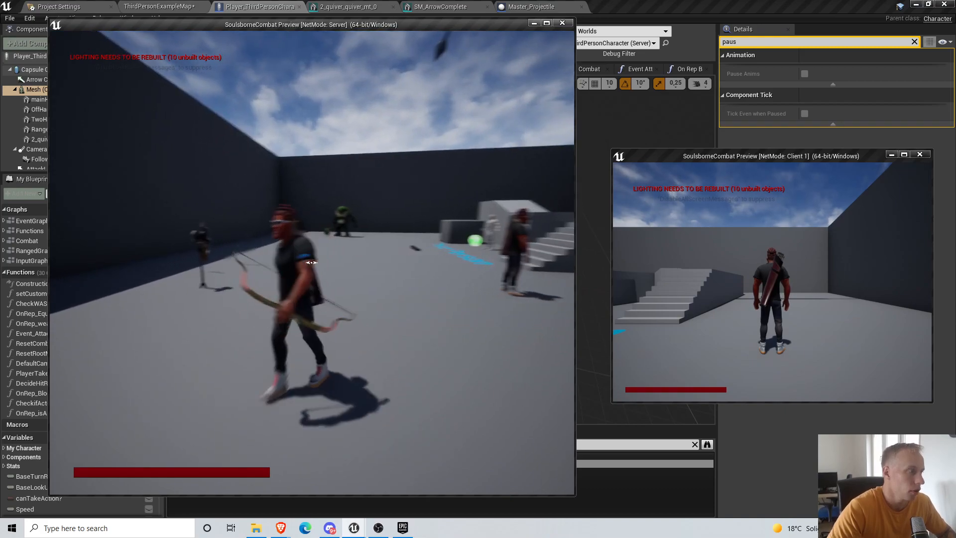
# Alternate running and aiming to inspect the quiver from behind and in front, and stop the preview
pyautogui.press('w')
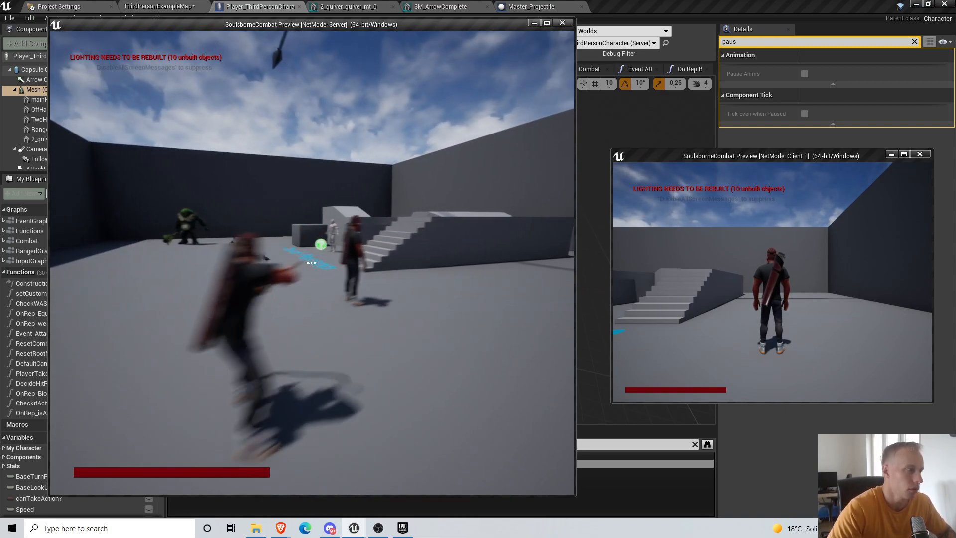
pyautogui.press('s')
pyautogui.press('w')
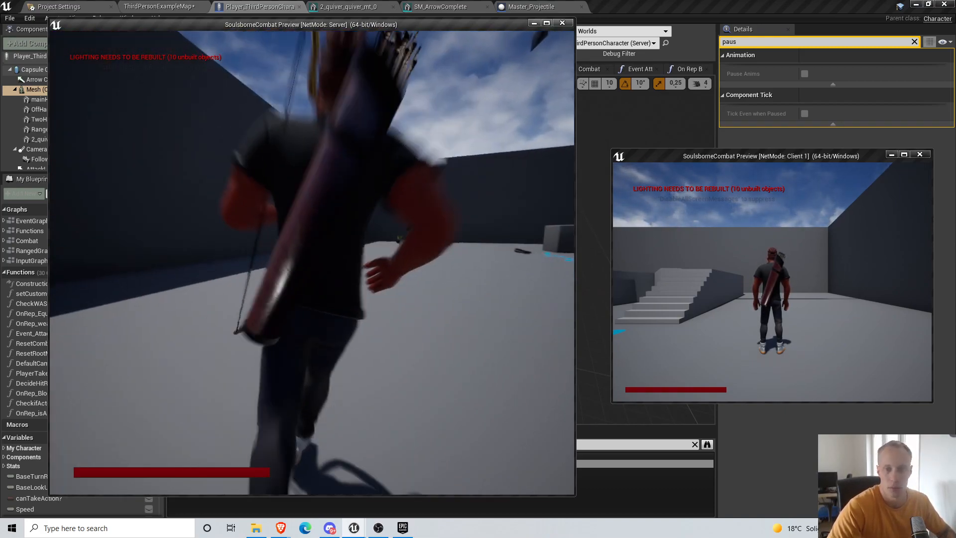
pyautogui.press('w')
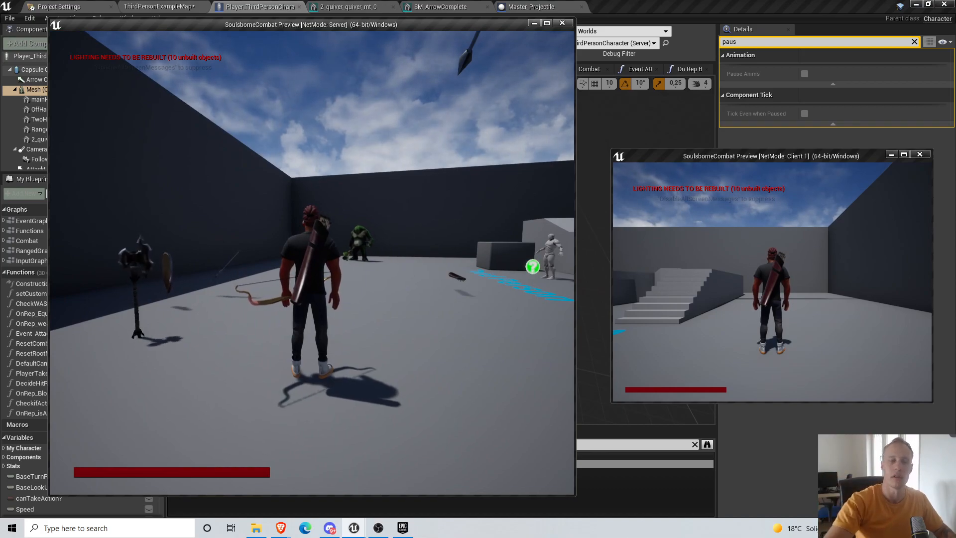
pyautogui.press('s')
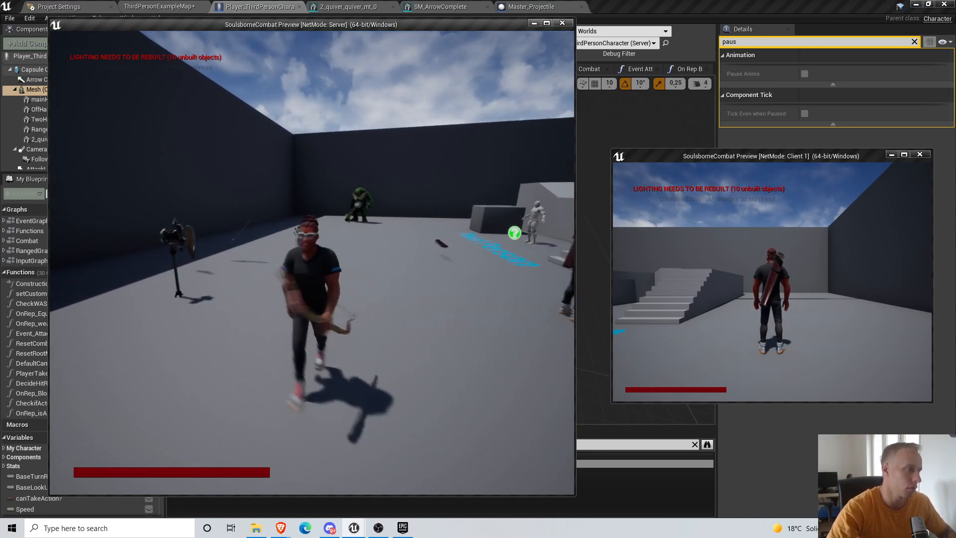
pyautogui.press('a')
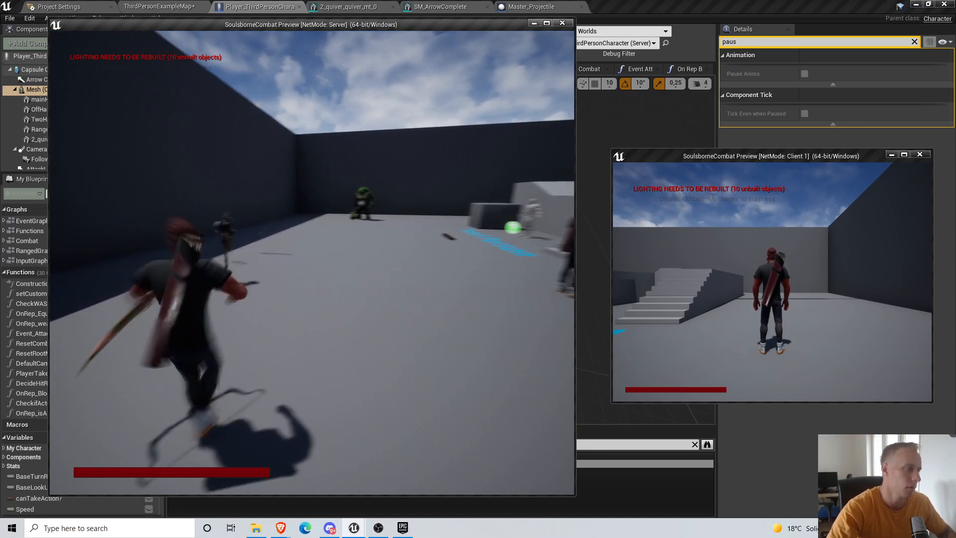
pyautogui.press('Escape')
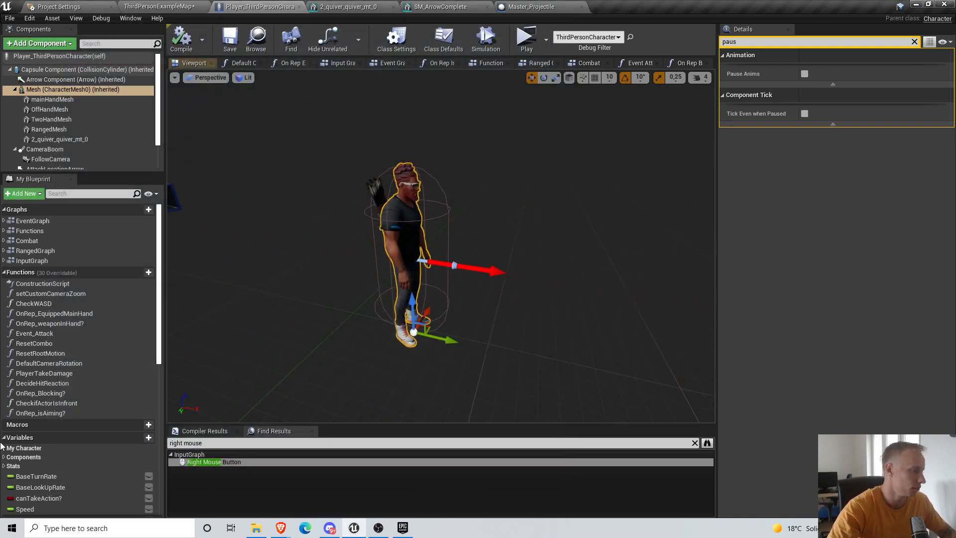
# Switch to the ThirdPersonExampleMap level and look through the AnimStates and Imported subfolders of the Animations folder
pyautogui.click(85, 8)
pyautogui.click(155, 6)
pyautogui.scroll(5, 115, 408)
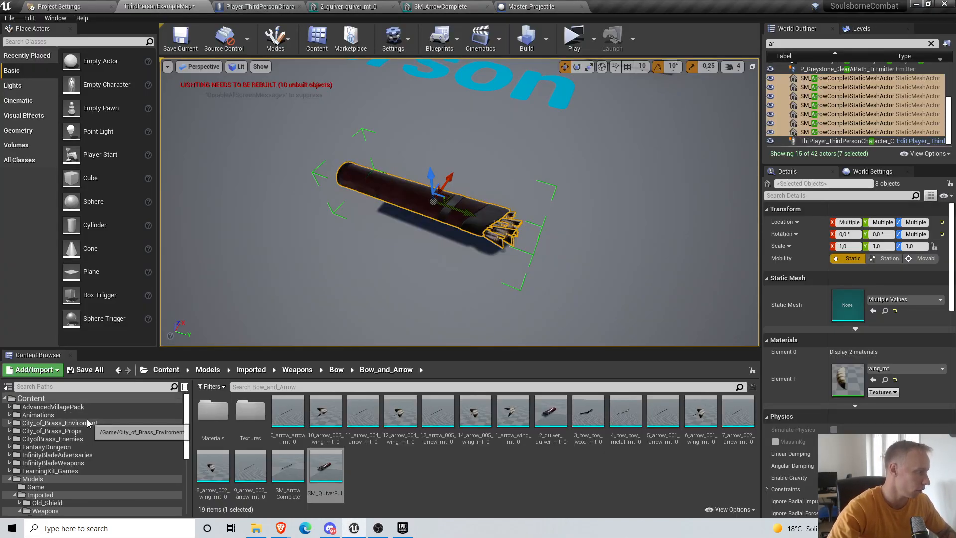
pyautogui.click(92, 415)
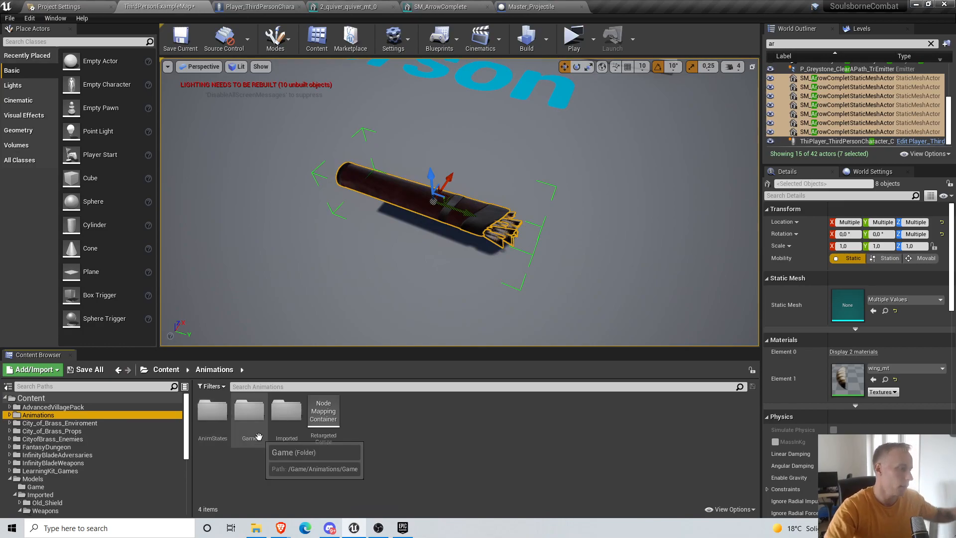
pyautogui.doubleClick(274, 416)
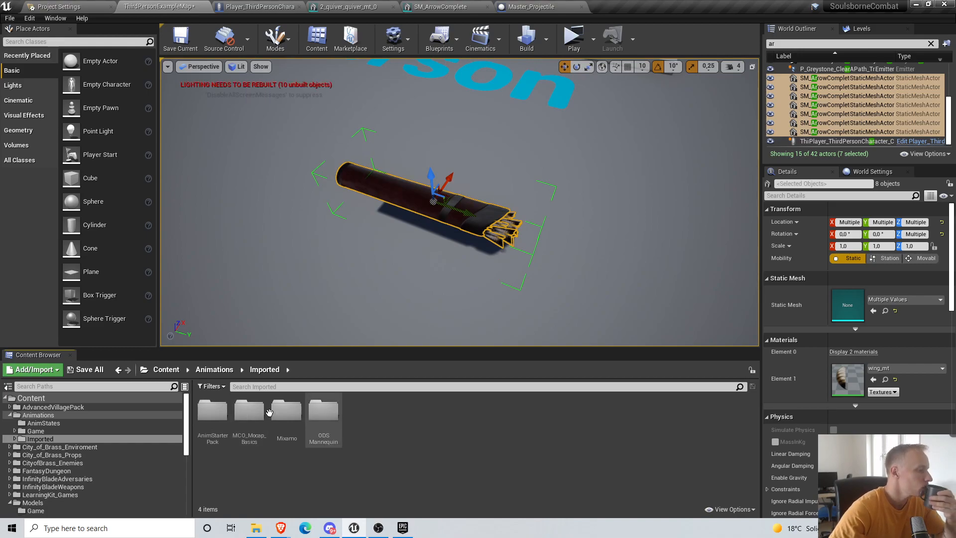
pyautogui.click(211, 370)
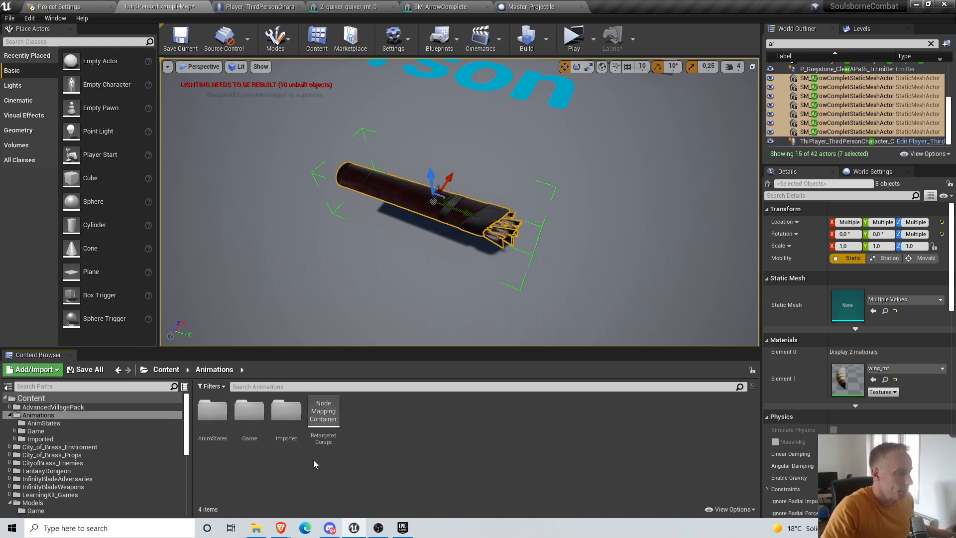
pyautogui.click(213, 414)
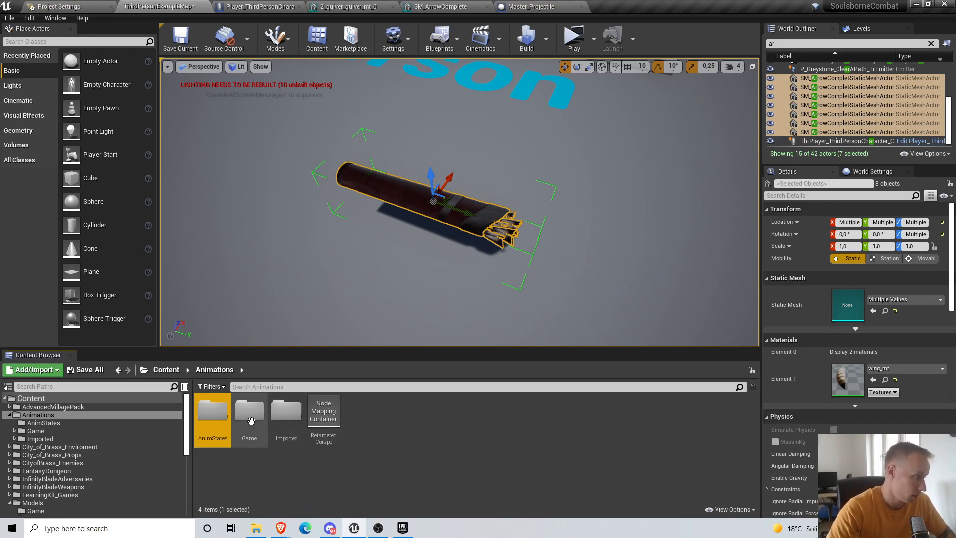
pyautogui.click(74, 422)
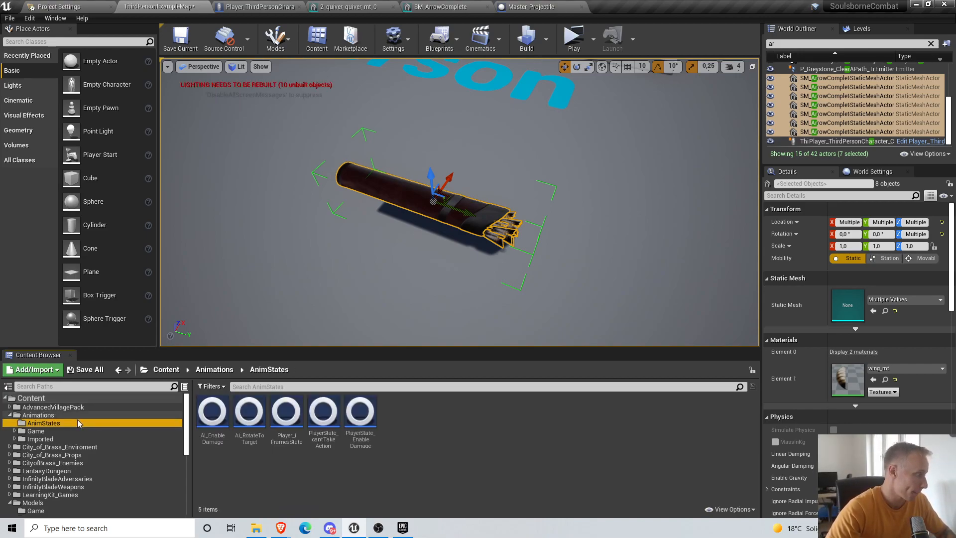
pyautogui.click(75, 415)
pyautogui.doubleClick(282, 417)
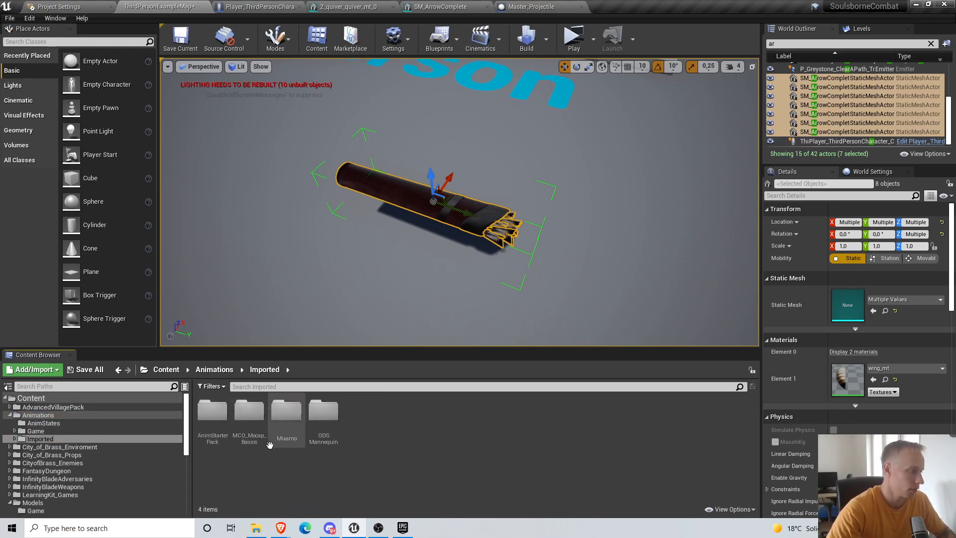
# Search the Animations folder for "aim" and reveal the standing aim idle animation in its containing folder
pyautogui.click(267, 386)
pyautogui.write('aim')
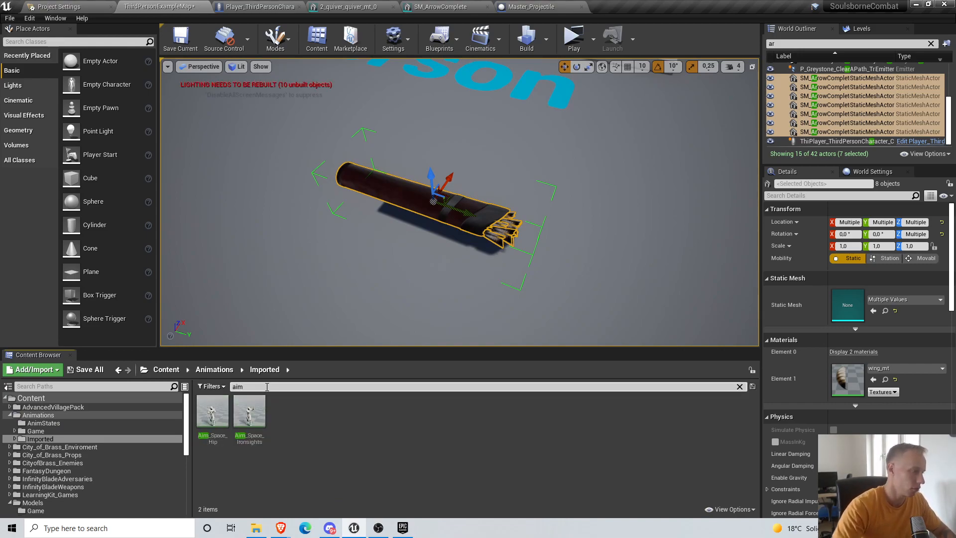
pyautogui.click(38, 415)
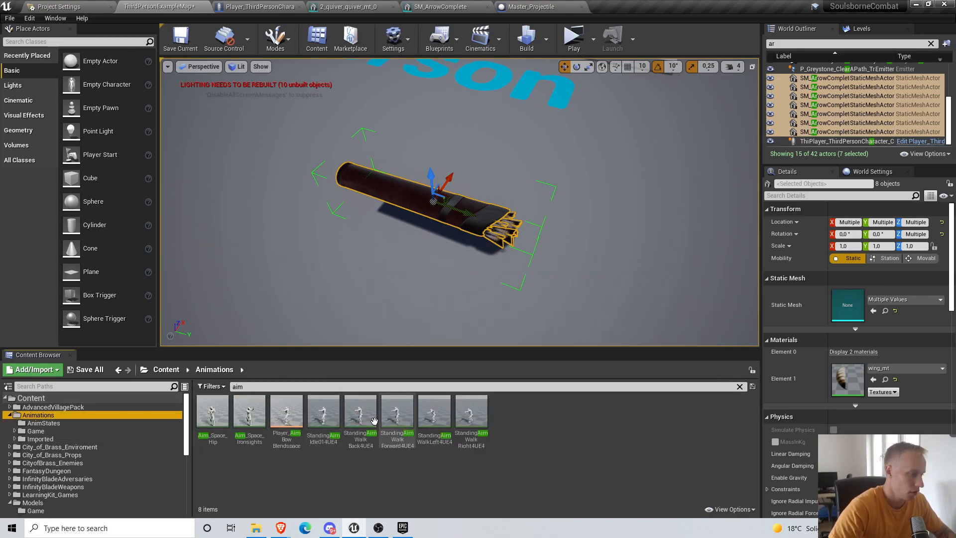
pyautogui.moveTo(330, 410)
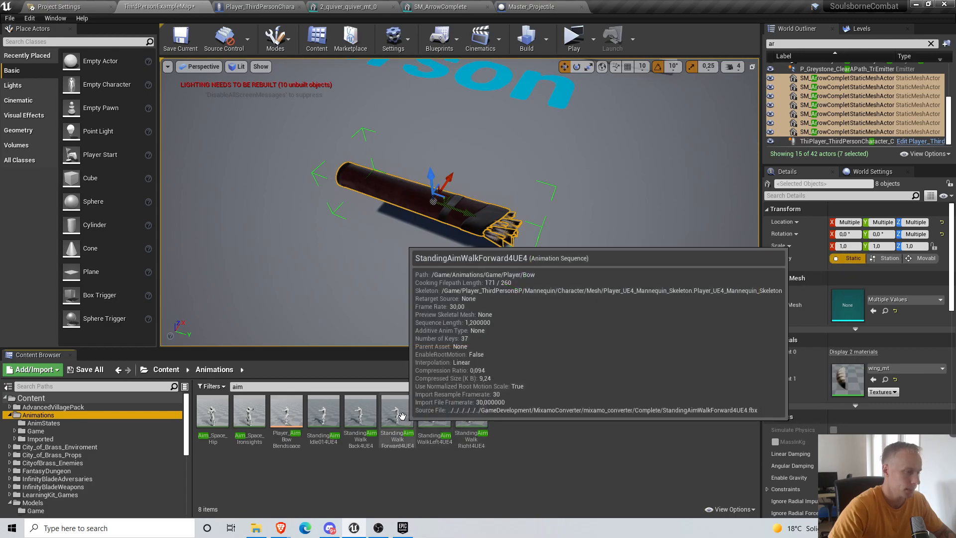
pyautogui.rightClick(323, 415)
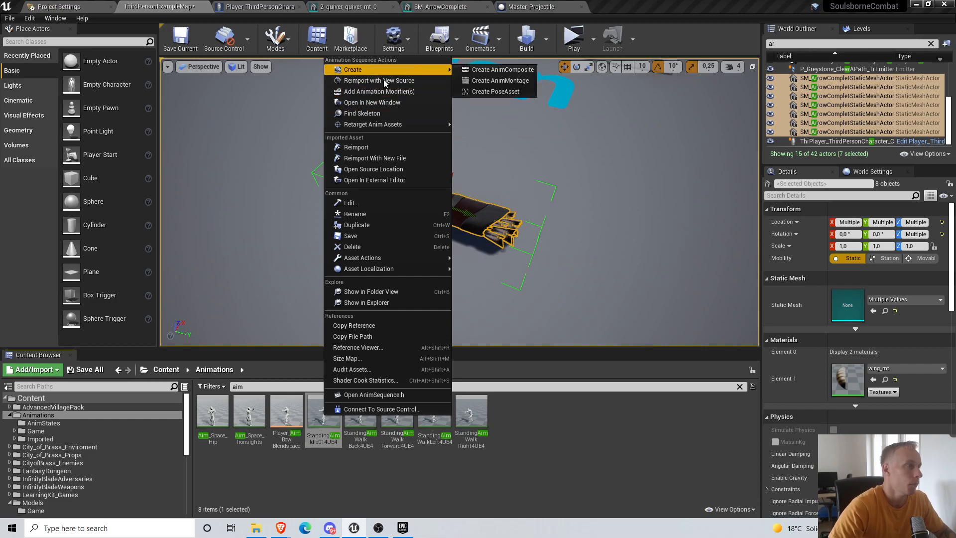
pyautogui.click(393, 292)
# Open the ShootingArrow4UE4 animation, pause playback, and scrub through its timeline to examine the arrow-drawing motion
pyautogui.doubleClick(244, 412)
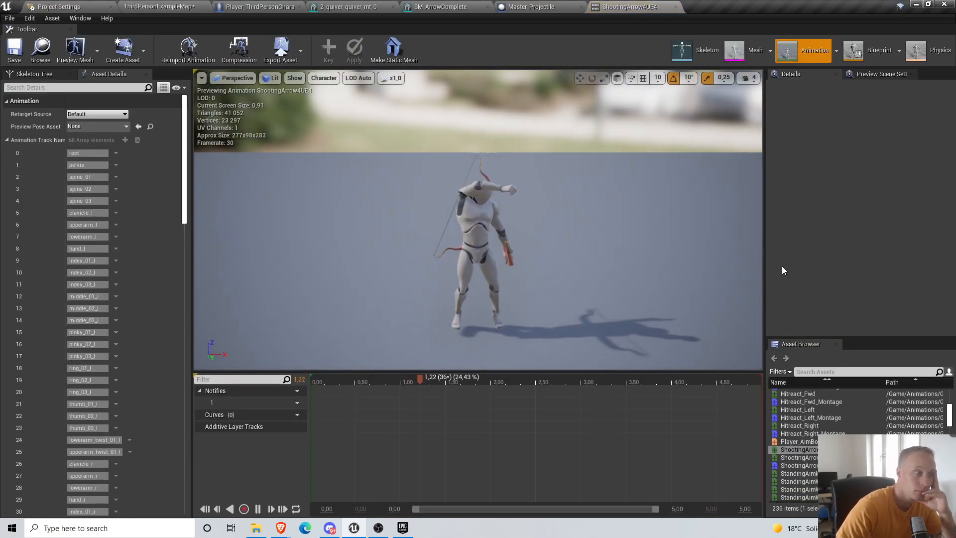
pyautogui.click(259, 508)
pyautogui.moveTo(386, 379); pyautogui.dragTo(546, 406)
pyautogui.moveTo(437, 417); pyautogui.dragTo(245, 427)
pyautogui.moveTo(456, 436); pyautogui.dragTo(160, 431)
pyautogui.moveTo(411, 444); pyautogui.dragTo(762, 432)
# Rename the ShootingArrow4UE4 animation in the Bow folder to ShootingArrow_Draw and save the current level
pyautogui.click(199, 5)
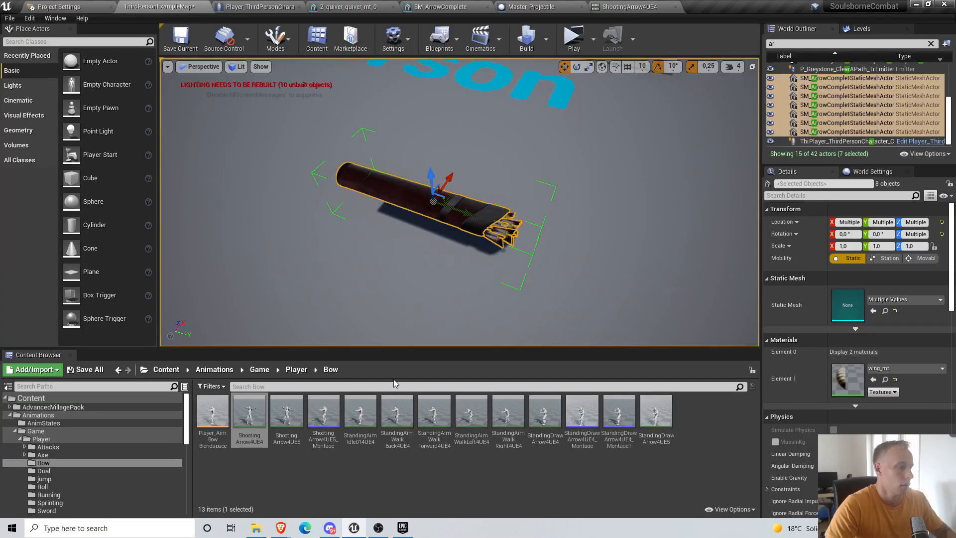
pyautogui.click(324, 461)
pyautogui.click(256, 420)
pyautogui.press('F2')
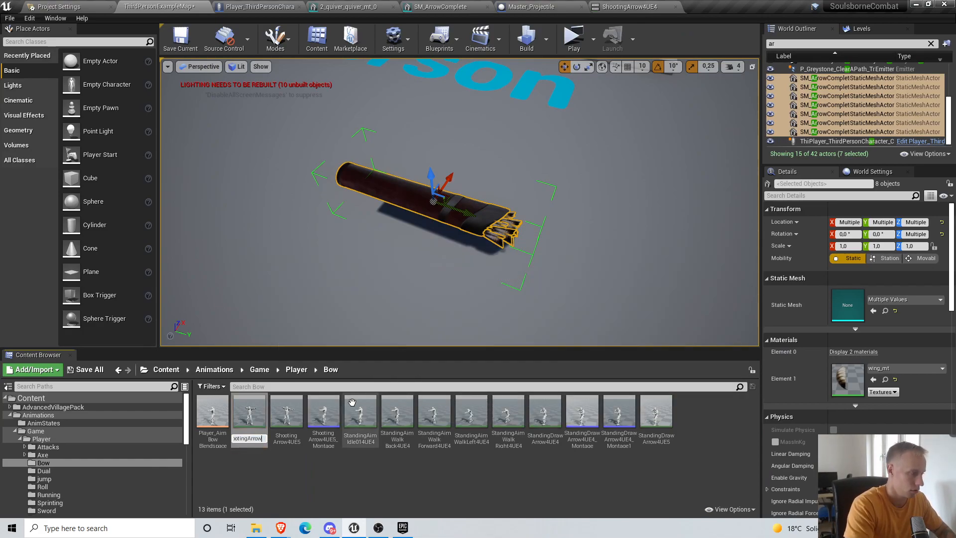
pyautogui.press('Return')
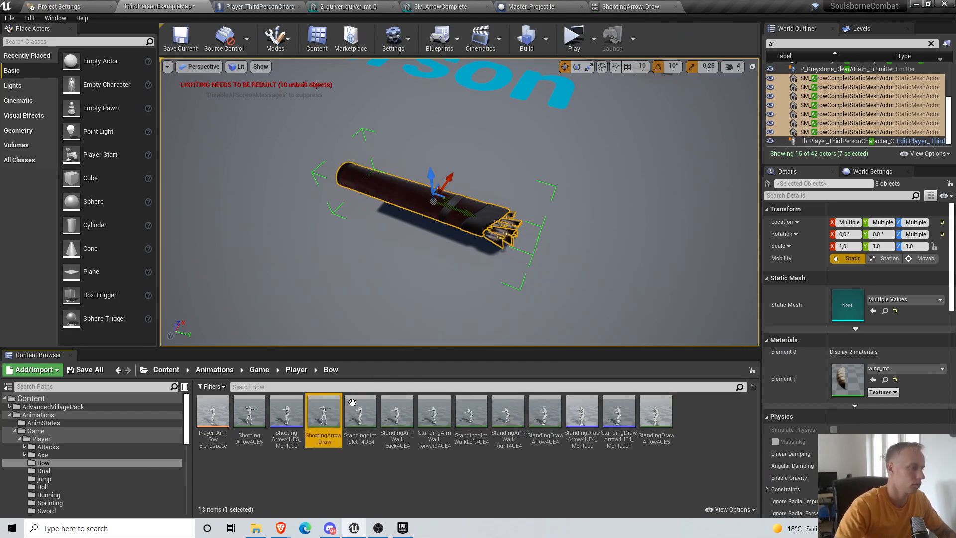
pyautogui.click(180, 37)
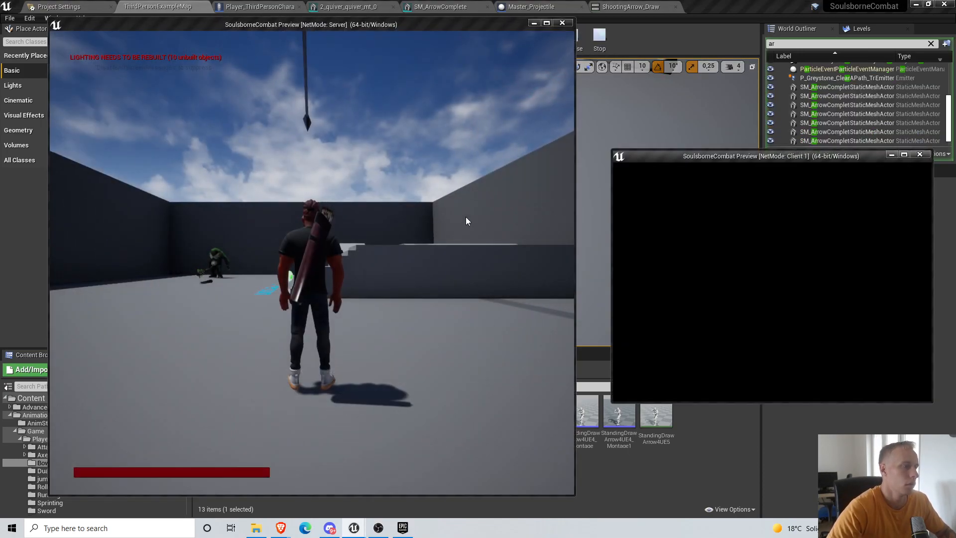
# Run the server character across the arena to the bow in the play preview and pick it up
pyautogui.click(464, 216)
pyautogui.press('w')
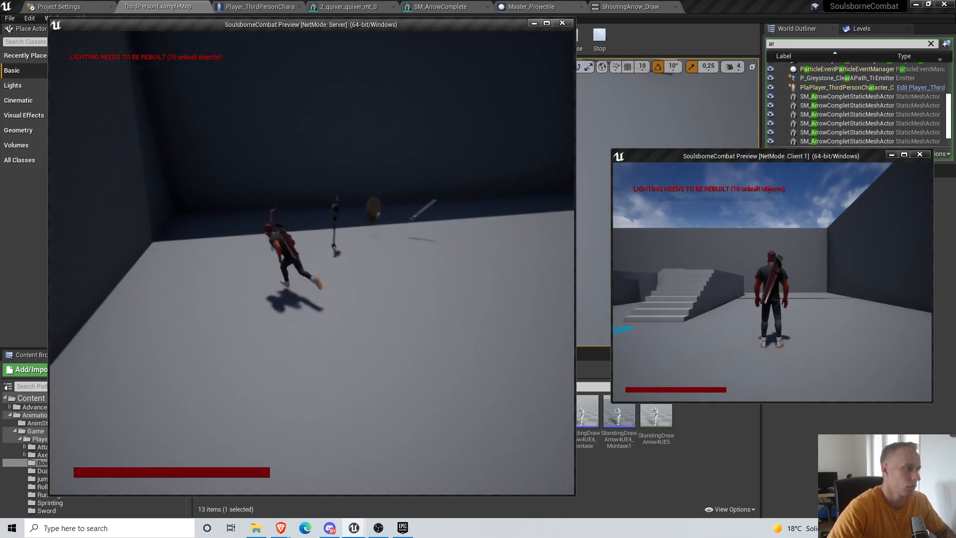
pyautogui.press('e')
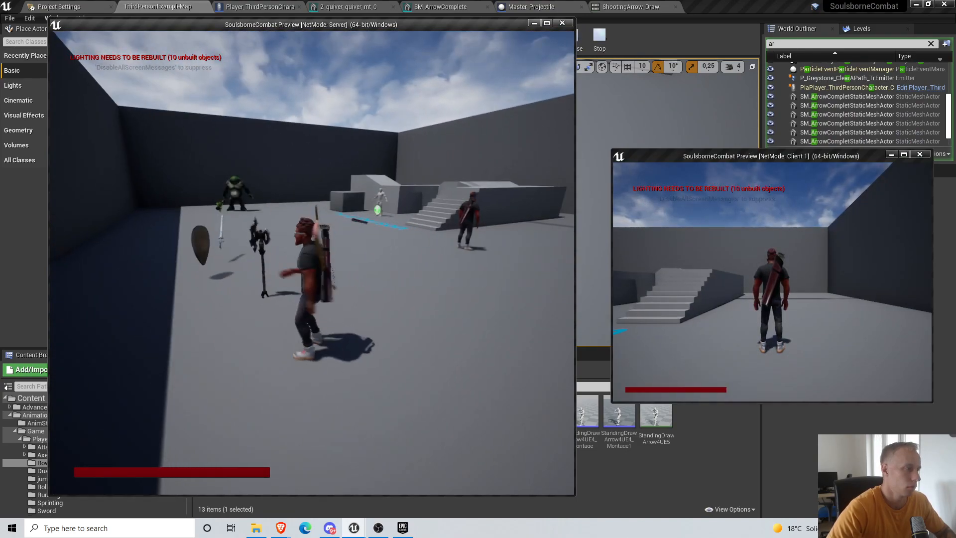
pyautogui.press('w')
pyautogui.press('s')
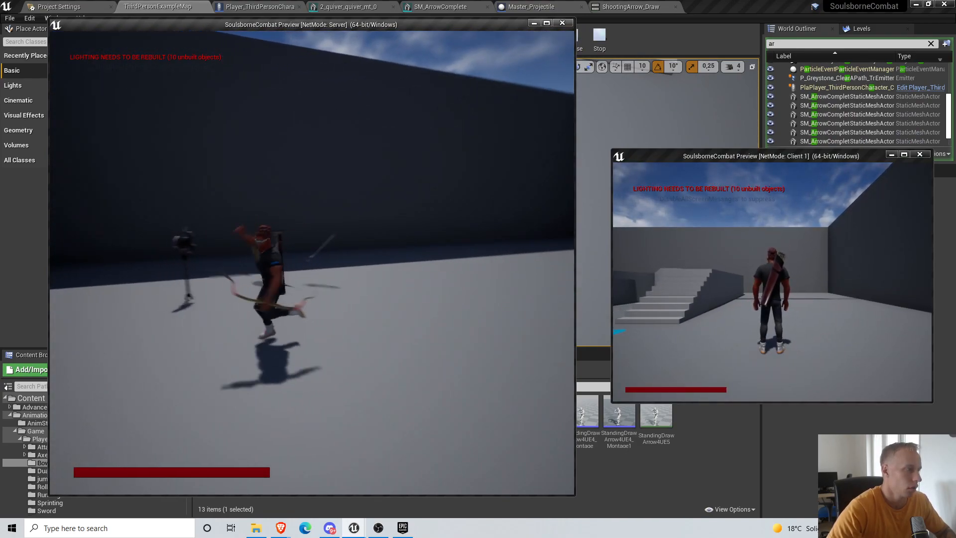
# Aim and fire the bow while moving to test the draw animation, and end the play session
pyautogui.rightClick(311, 262)
pyautogui.rightClick(311, 263)
pyautogui.rightClick(311, 262)
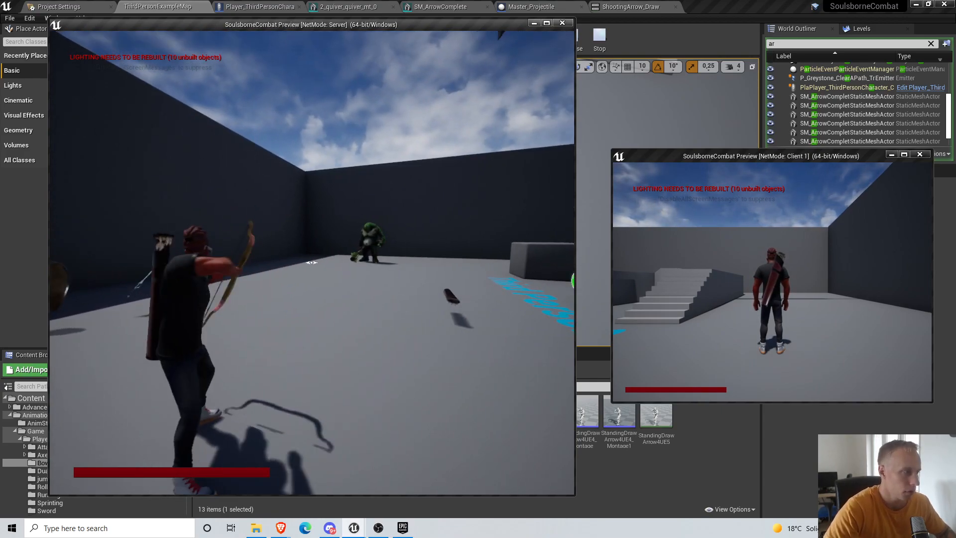
pyautogui.click(311, 262)
pyautogui.press('s')
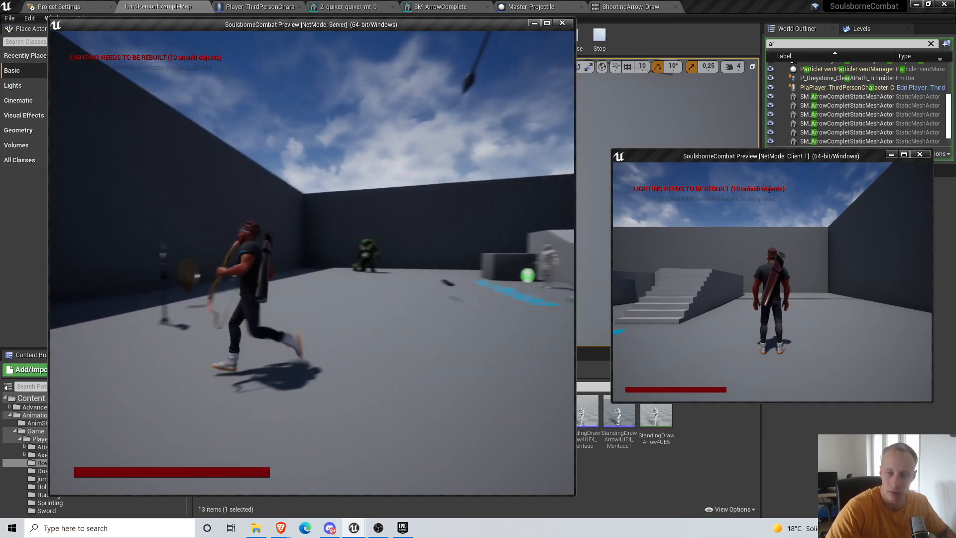
pyautogui.rightClick(312, 262)
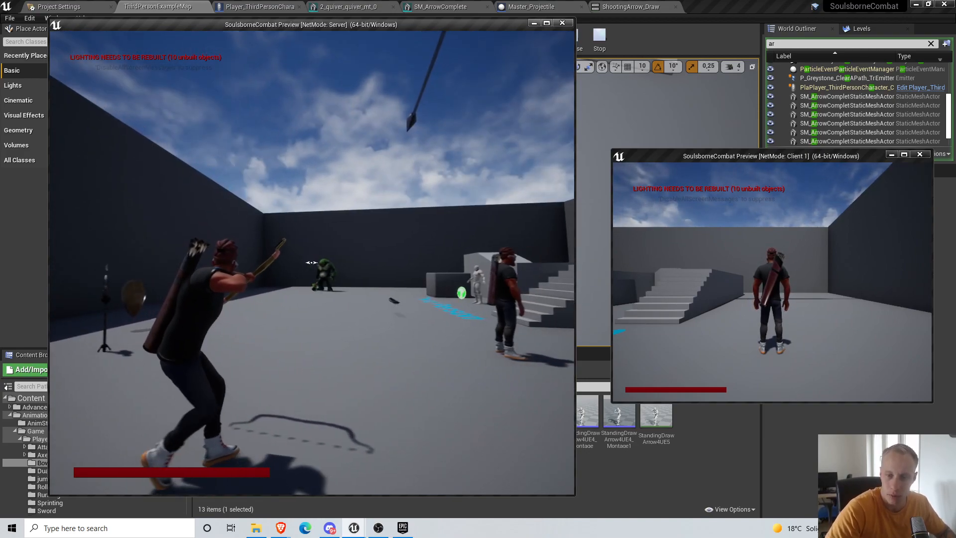
pyautogui.press('d')
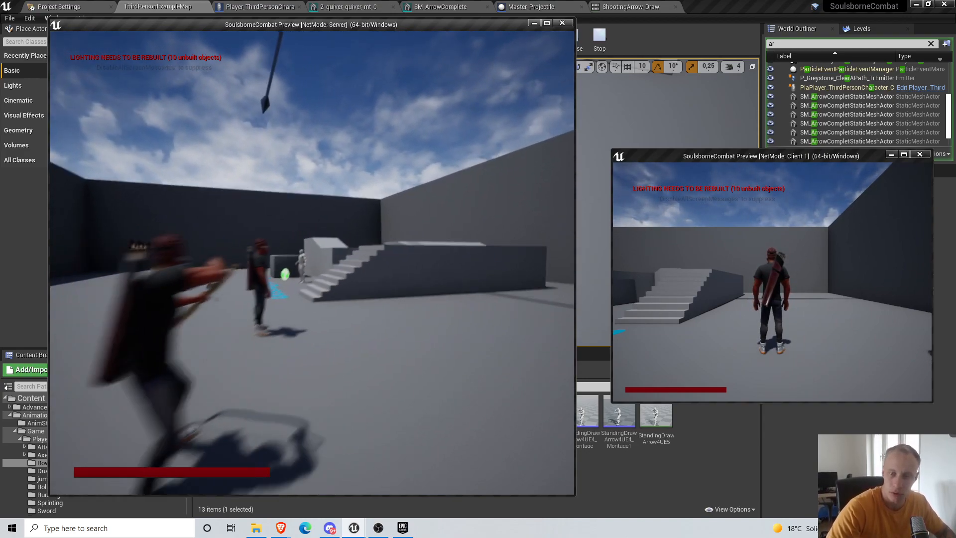
pyautogui.rightClick(312, 262)
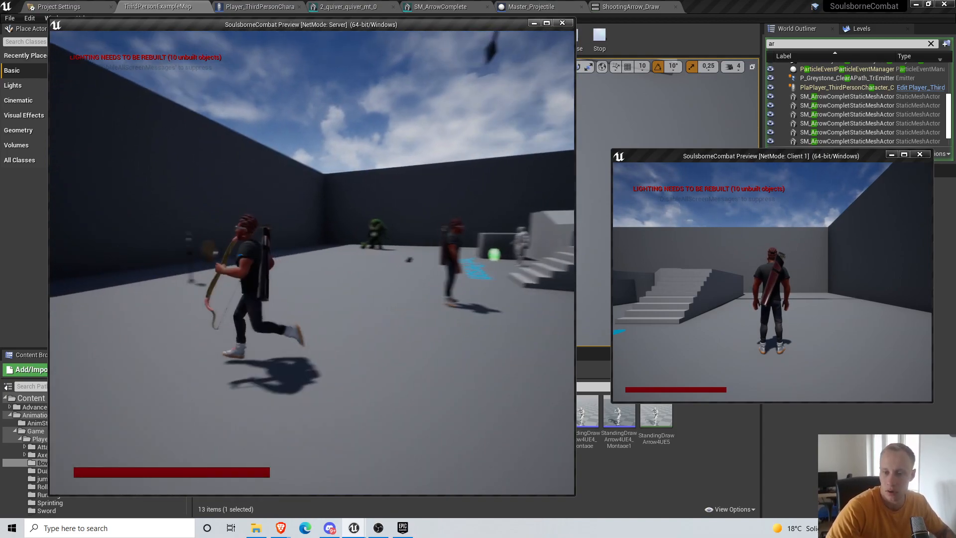
pyautogui.press('Escape')
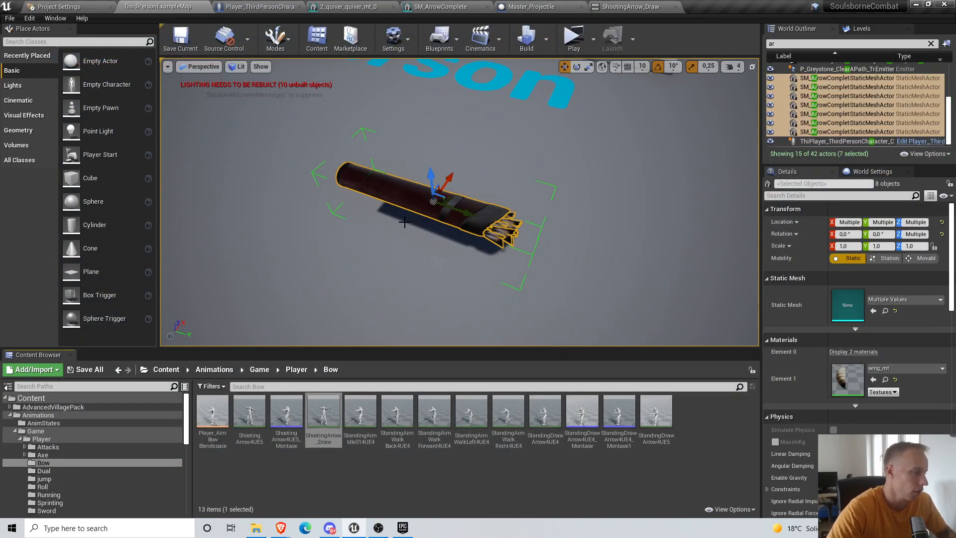
# Clear the Details search filter in the Player_ThirdPersonCharacter blueprint and open its Input Graph
pyautogui.click(267, 7)
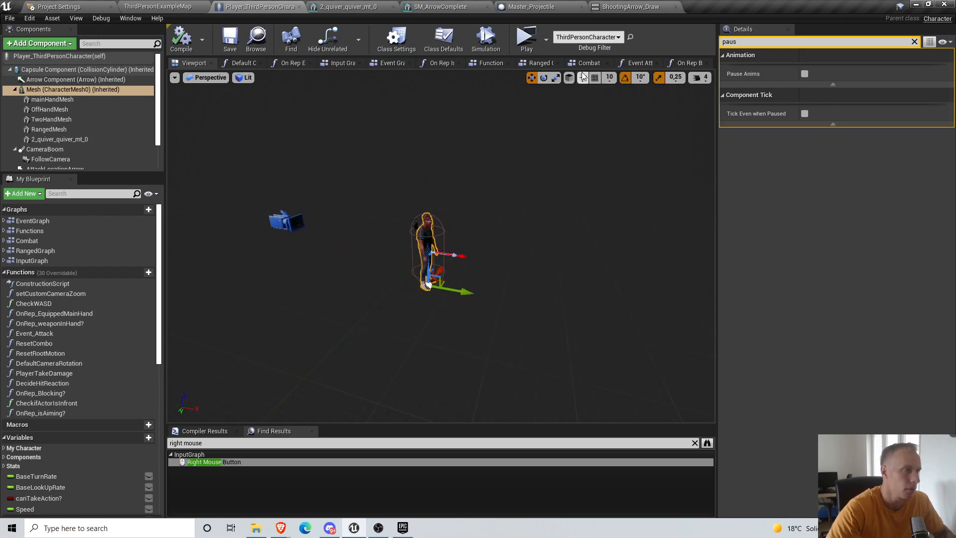
pyautogui.moveTo(742, 42); pyautogui.dragTo(321, 98)
pyautogui.press('BackSpace')
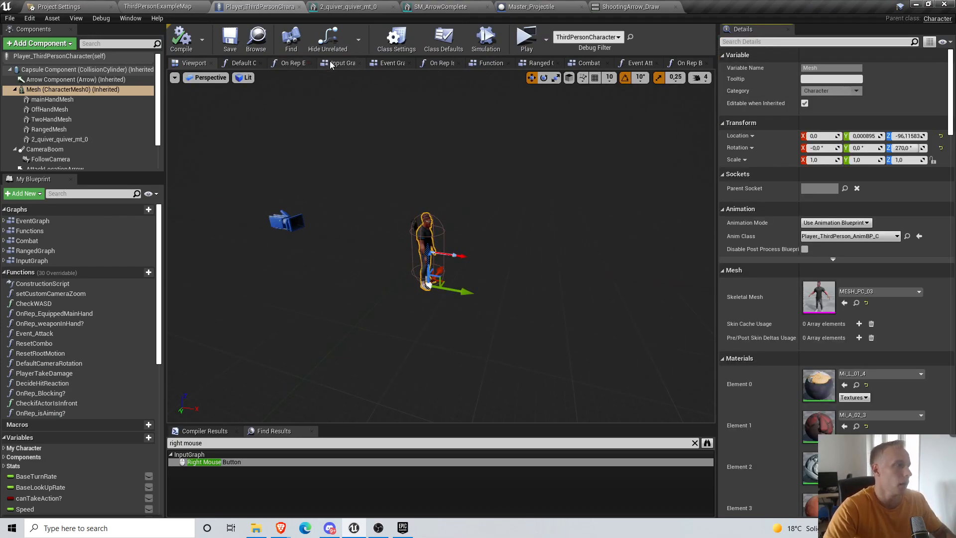
pyautogui.click(338, 63)
# Examine the aiming node chain in the Input Graph, from Server Set Aim to the Server Play Montage node
pyautogui.scroll(-8, 627, 252)
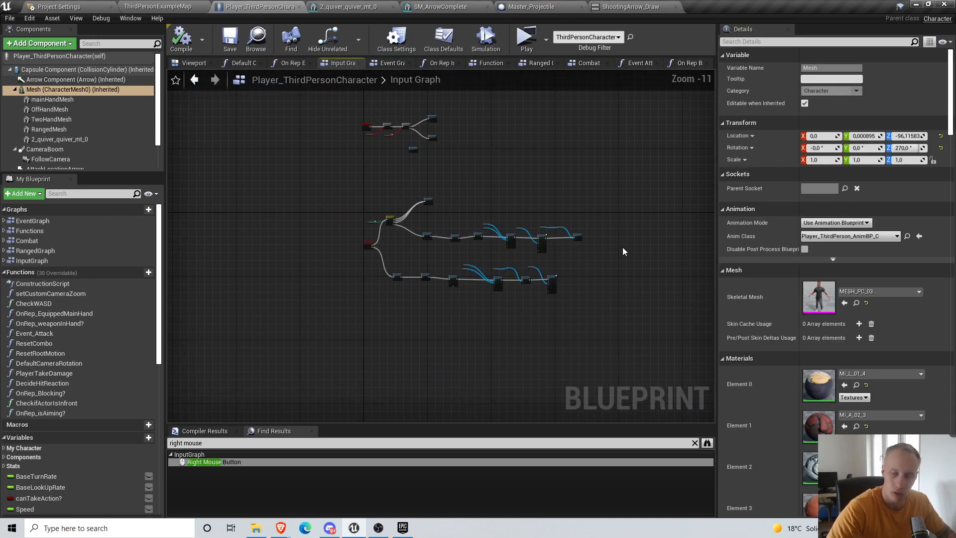
pyautogui.scroll(3, 474, 217)
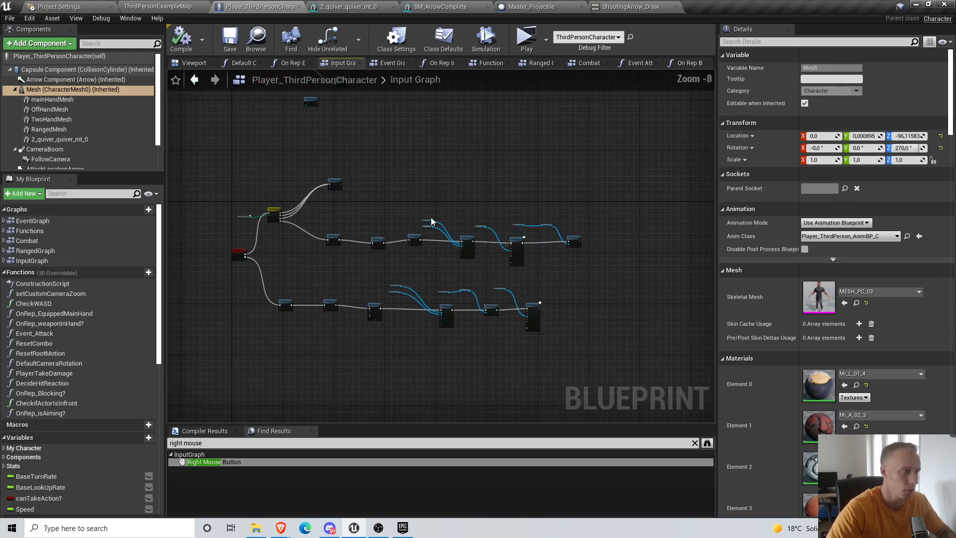
pyautogui.scroll(3, 368, 244)
pyautogui.moveTo(628, 157); pyautogui.dragTo(526, 149, button='right')
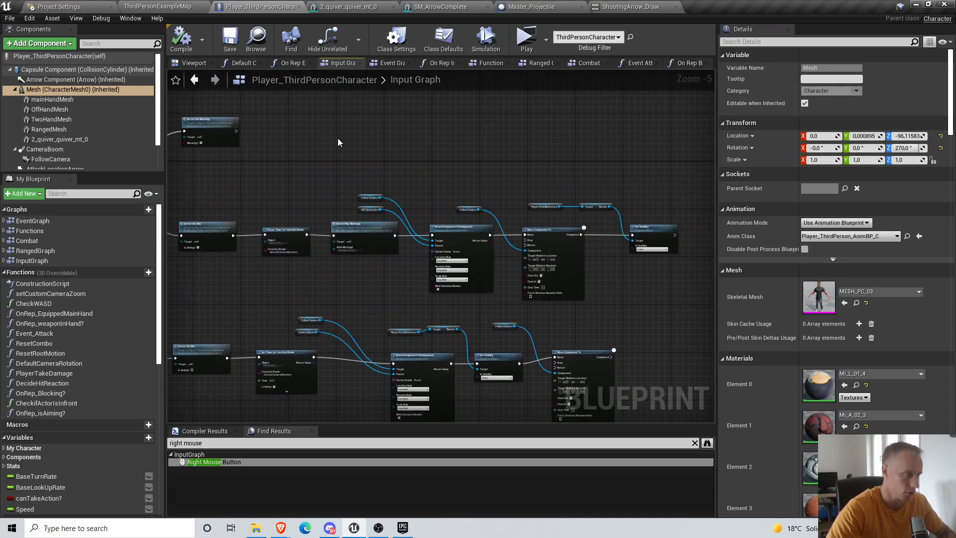
pyautogui.moveTo(692, 307); pyautogui.dragTo(692, 307)
pyautogui.scroll(-2, 362, 184)
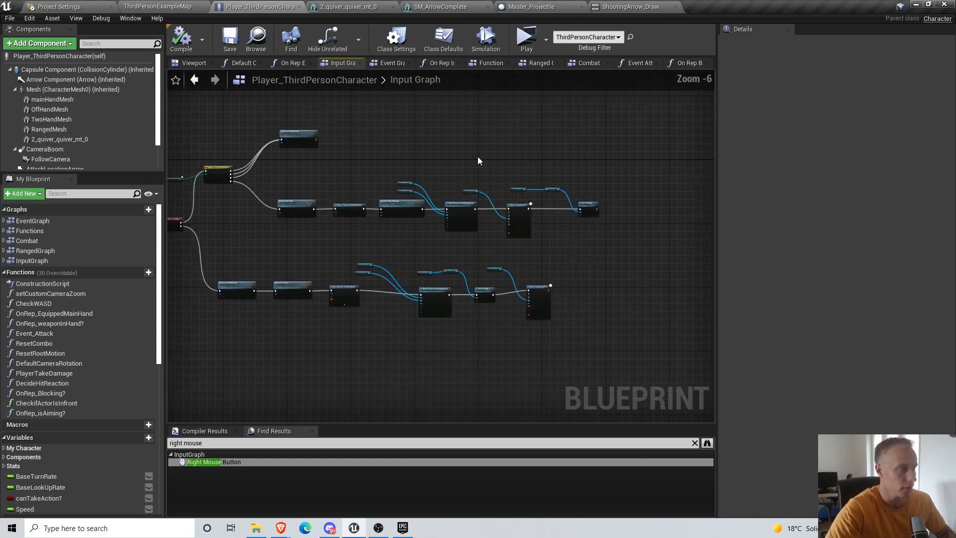
pyautogui.scroll(4, 361, 175)
pyautogui.moveTo(359, 168); pyautogui.dragTo(396, 168, button='right')
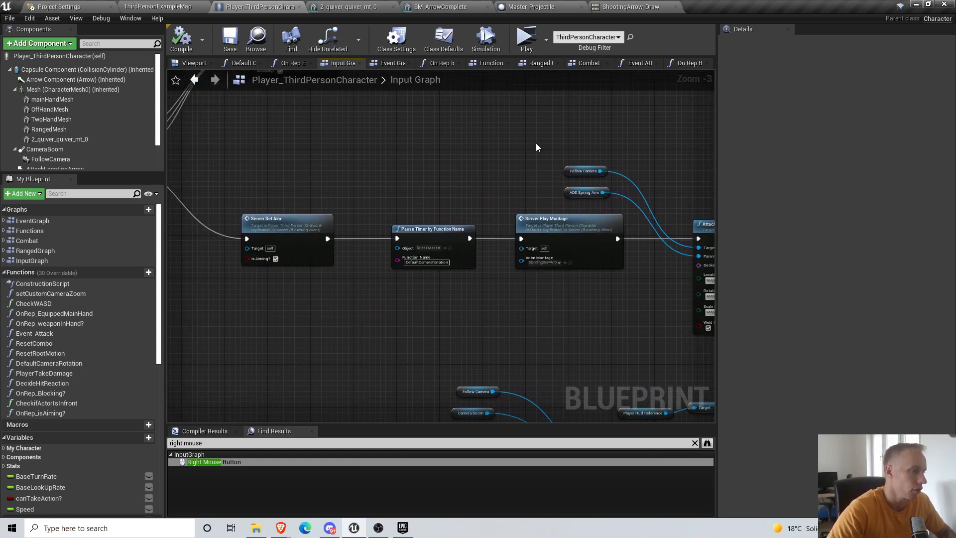
pyautogui.scroll(2, 462, 268)
# Find the montage assigned to the Server Play Montage node among the project assets and open it for preview
pyautogui.click(462, 268)
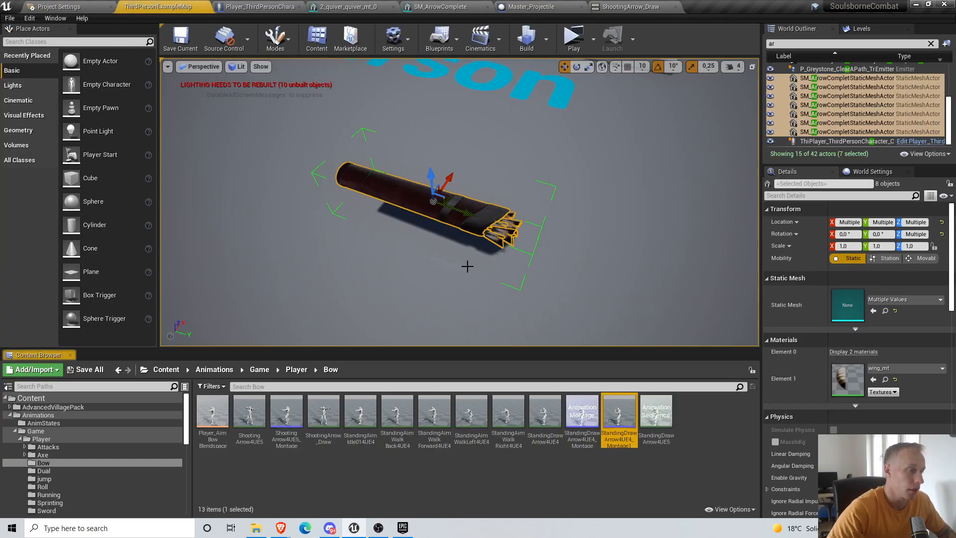
pyautogui.doubleClick(623, 420)
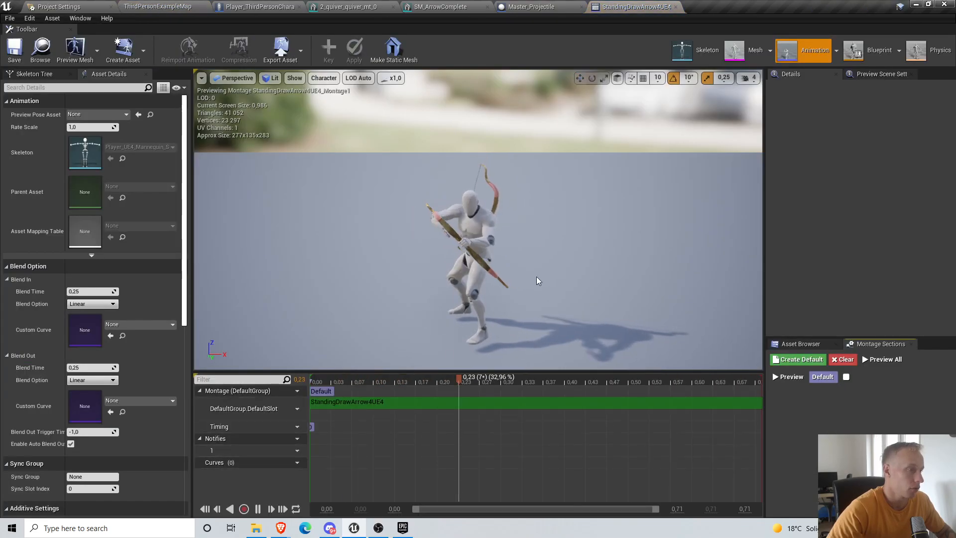
pyautogui.moveTo(450, 204); pyautogui.dragTo(428, 224)
# Open the ShootingArrow_Draw animation, filter its details for "roo", enable root motion, and save the asset
pyautogui.click(160, 6)
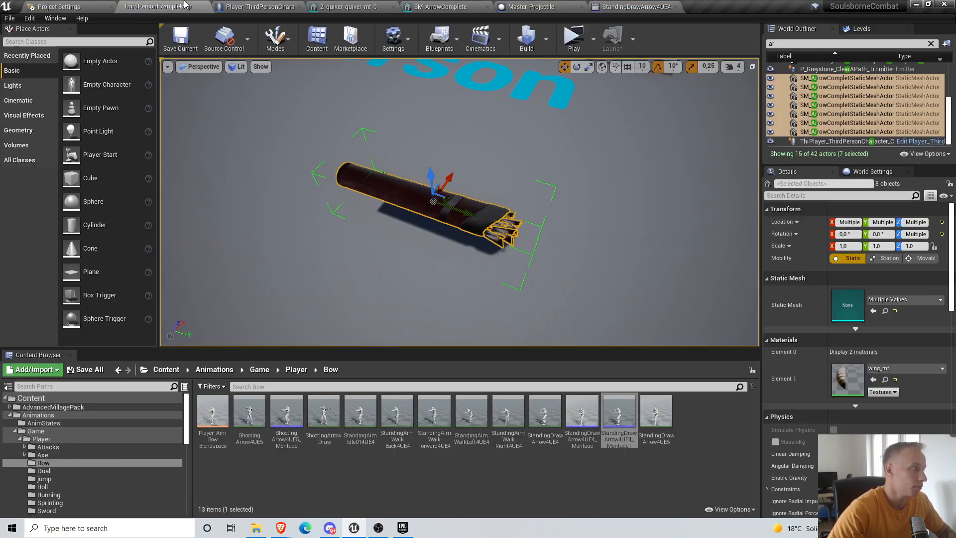
pyautogui.rightClick(322, 422)
pyautogui.doubleClick(324, 443)
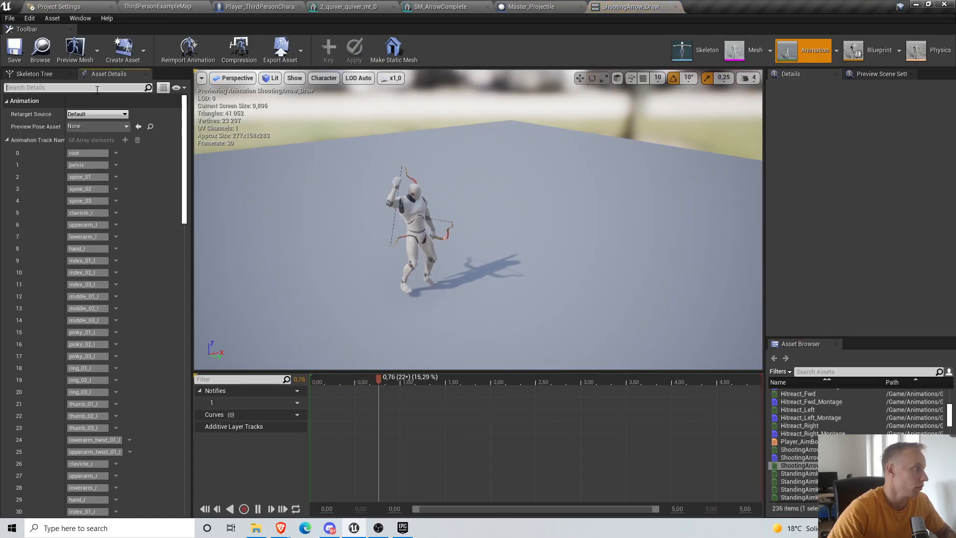
pyautogui.click(97, 89)
pyautogui.write('roo')
pyautogui.click(71, 192)
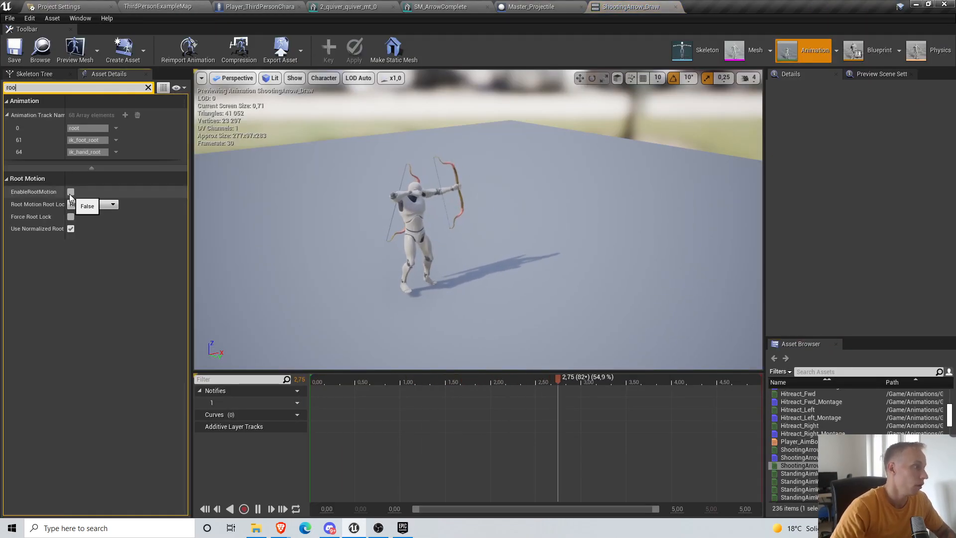
pyautogui.click(14, 50)
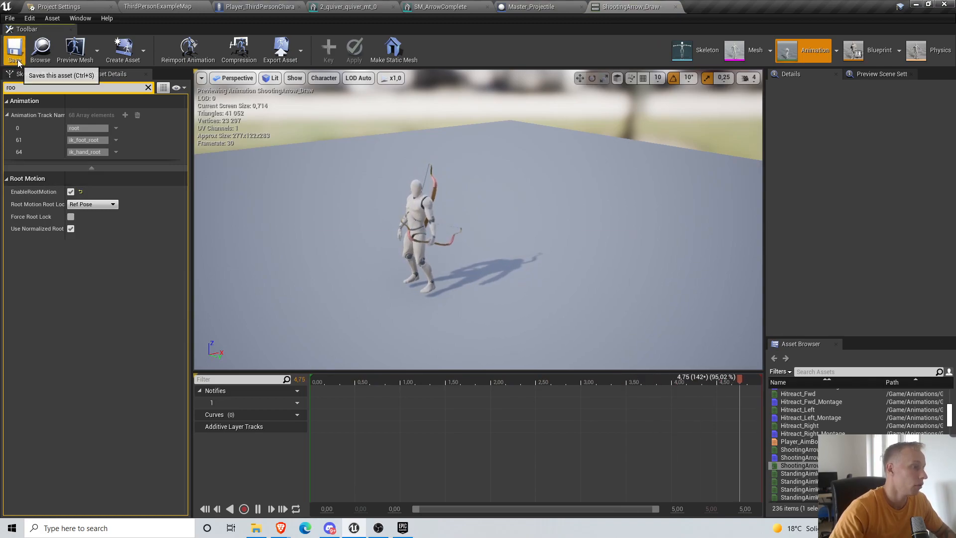
# Disable root motion on ShootingArrow_Draw, save the asset, and return to the ThirdPersonExampleMap level
pyautogui.click(70, 192)
pyautogui.click(14, 50)
pyautogui.click(157, 5)
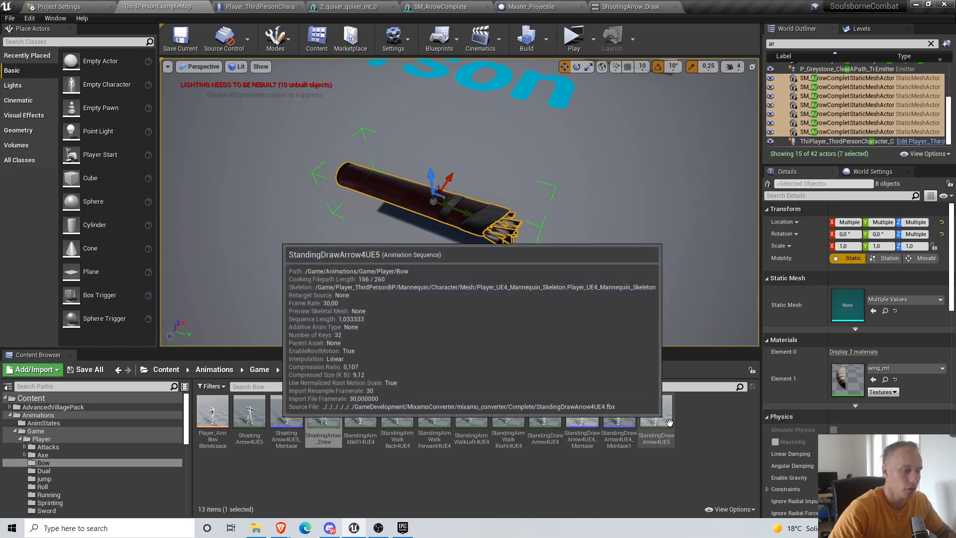
# Reopen StandingDrawArrow4UE4_Montage1 from the Server Play Montage node and check its slot
pyautogui.click(272, 6)
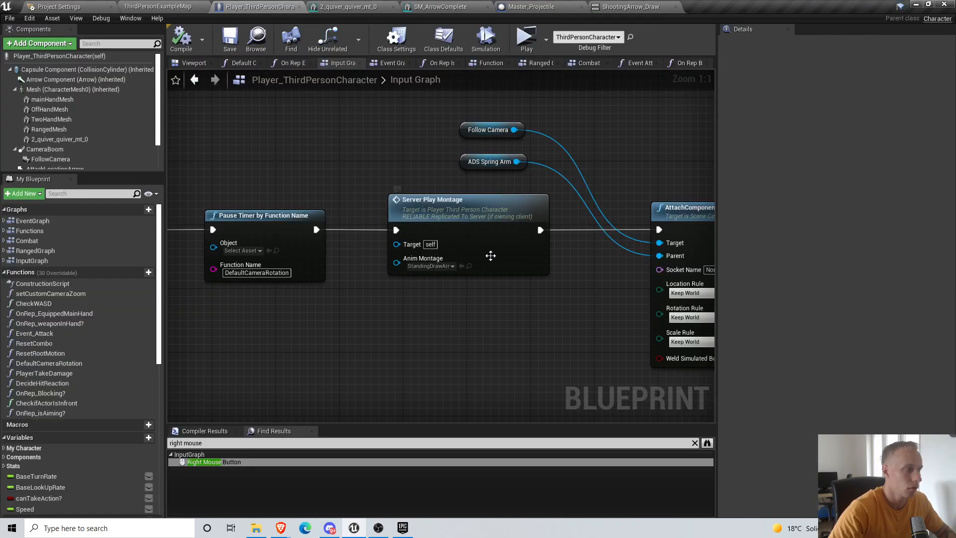
pyautogui.click(468, 267)
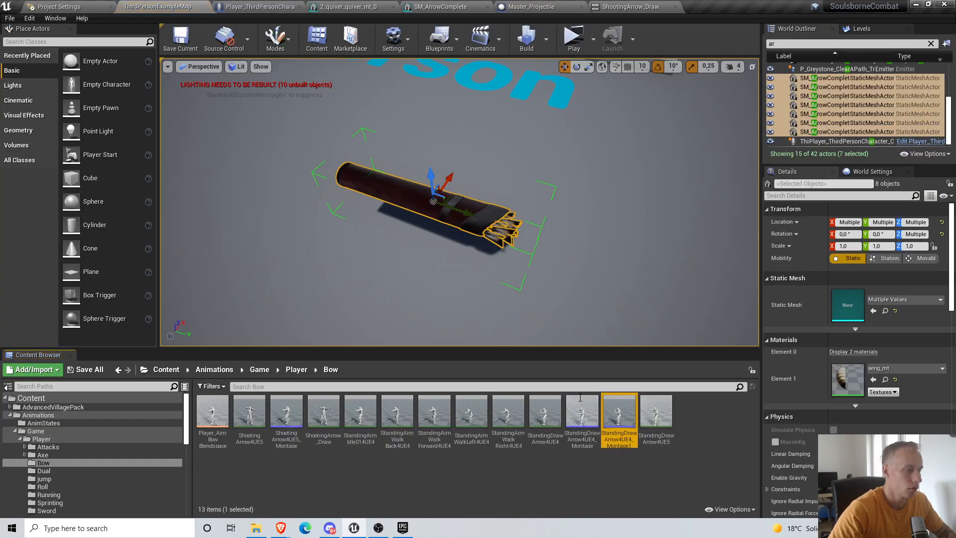
pyautogui.doubleClick(617, 416)
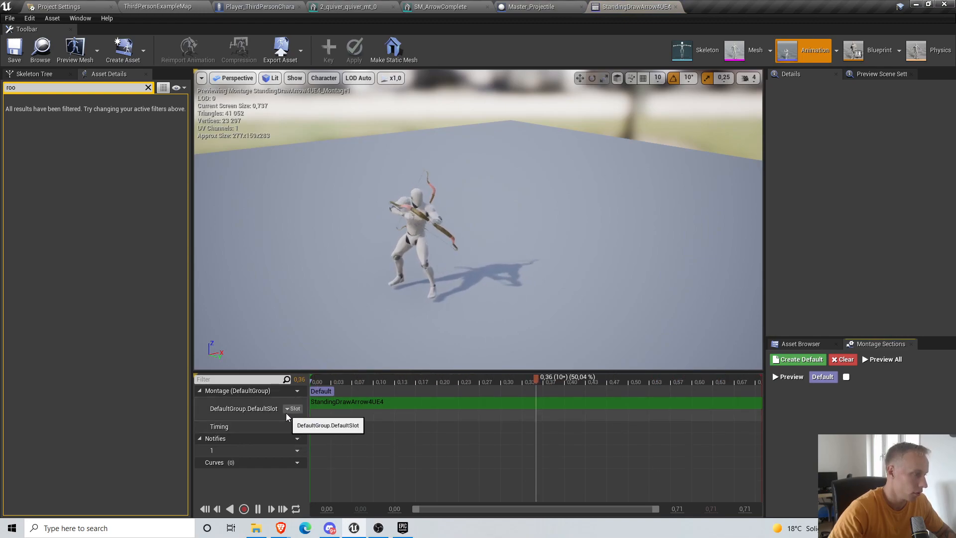
# Play the ThirdPersonExampleMap level, pick up the bow, try its aiming stance, and stop the session
pyautogui.click(187, 7)
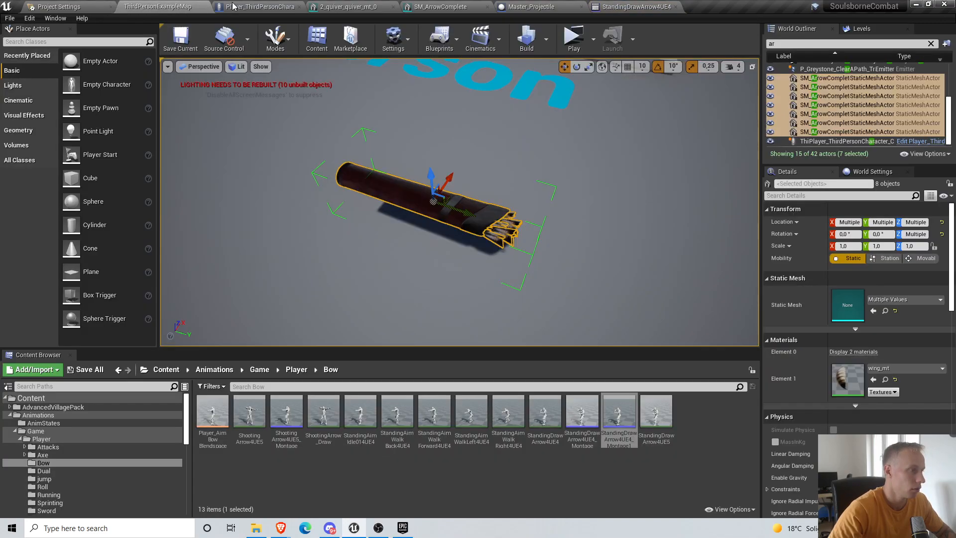
pyautogui.click(571, 38)
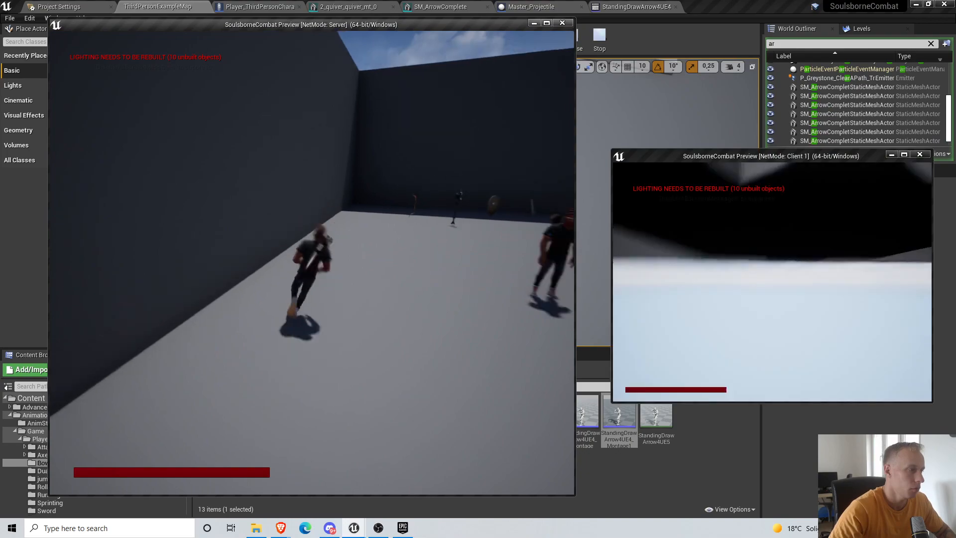
pyautogui.press('w')
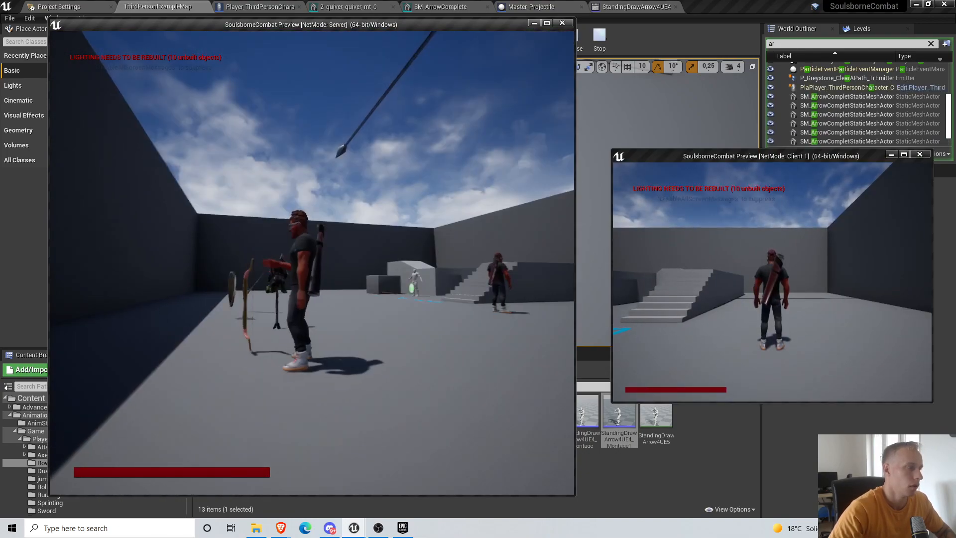
pyautogui.press('e')
pyautogui.press('d')
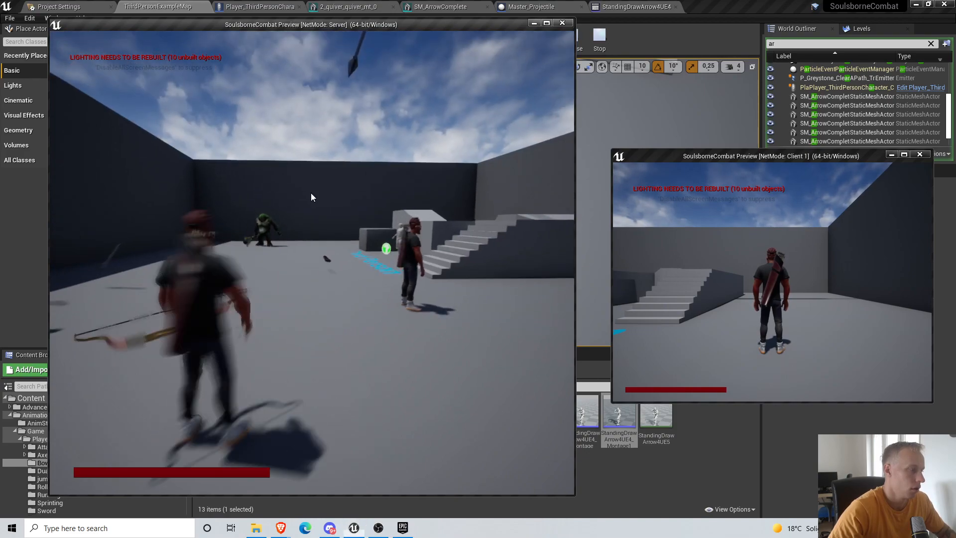
pyautogui.press('Escape')
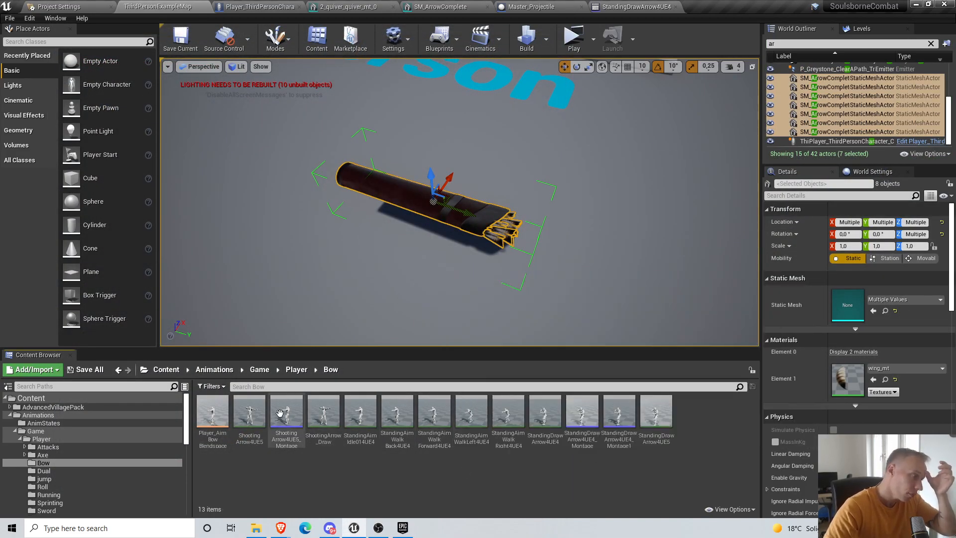
pyautogui.click(582, 413)
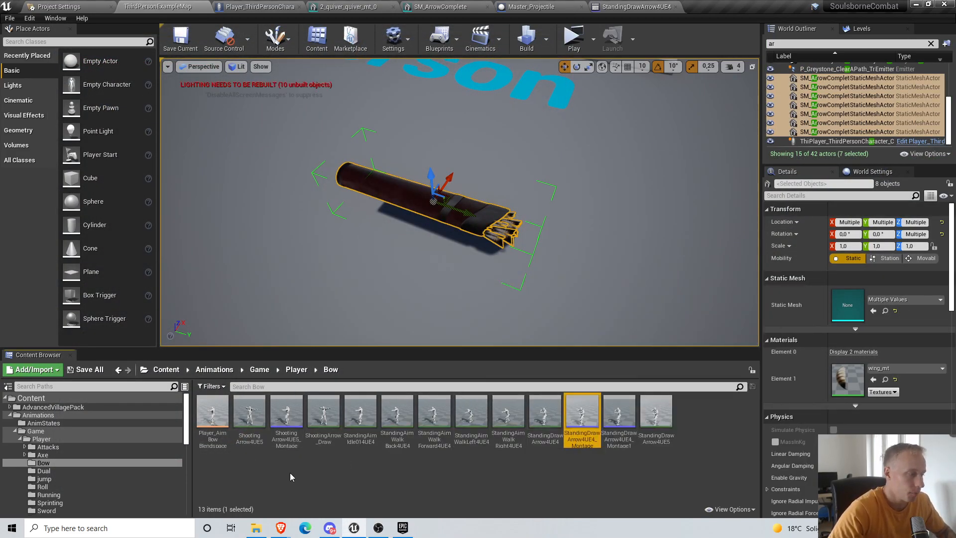
pyautogui.click(326, 419)
pyautogui.rightClick(327, 419)
pyautogui.doubleClick(308, 435)
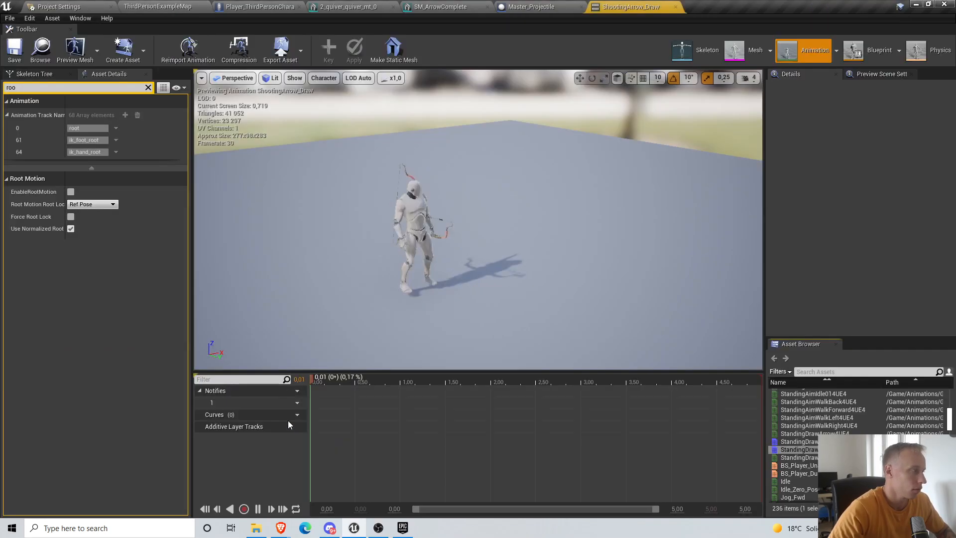
pyautogui.click(157, 6)
# Create an AnimMontage from the ShootingArrow_Draw animation in the Bow folder and open it
pyautogui.rightClick(324, 416)
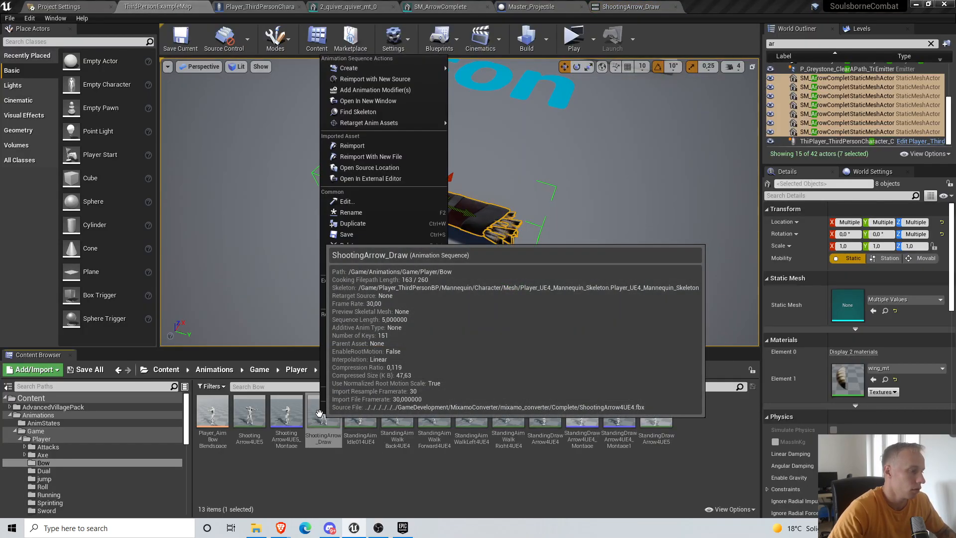
pyautogui.moveTo(368, 70)
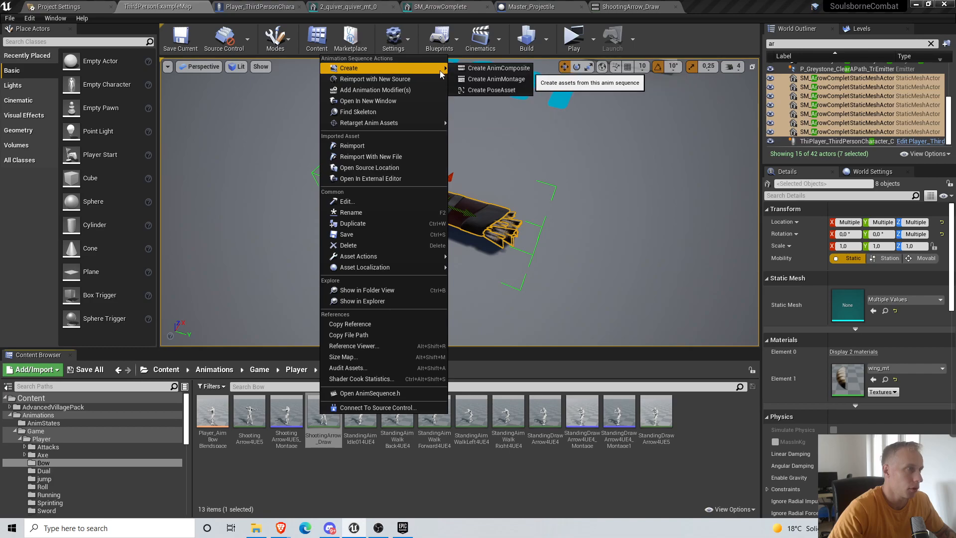
pyautogui.click(490, 79)
pyautogui.doubleClick(362, 417)
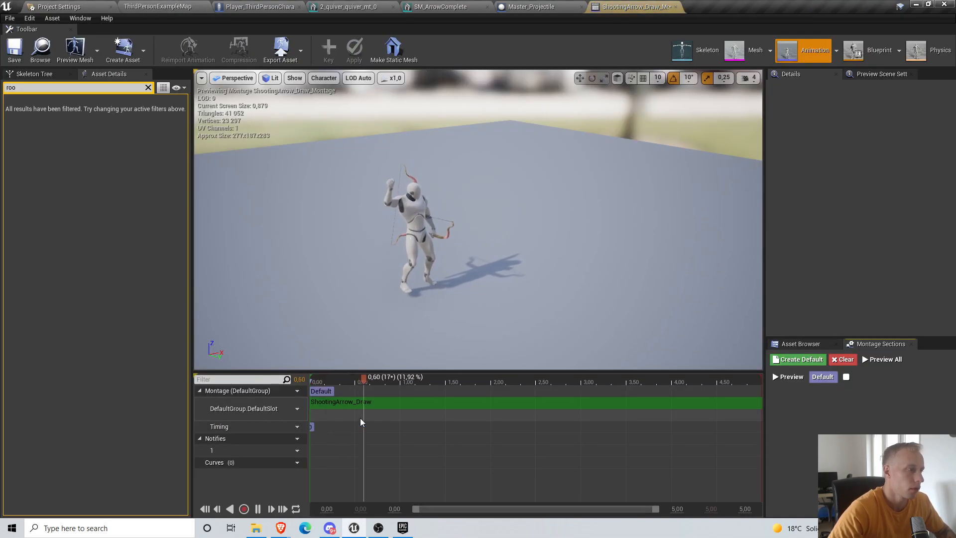
pyautogui.click(244, 508)
pyautogui.click(576, 371)
# Assign the ShootingArrow_Draw montage to the Server Play Montage node in the Input Graph, then compile and save the character blueprint
pyautogui.click(158, 7)
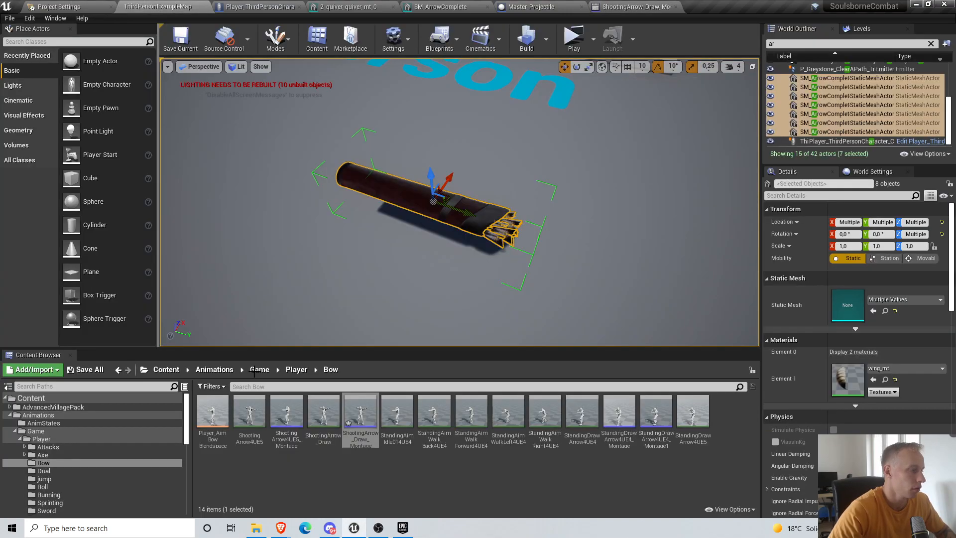
pyautogui.click(367, 416)
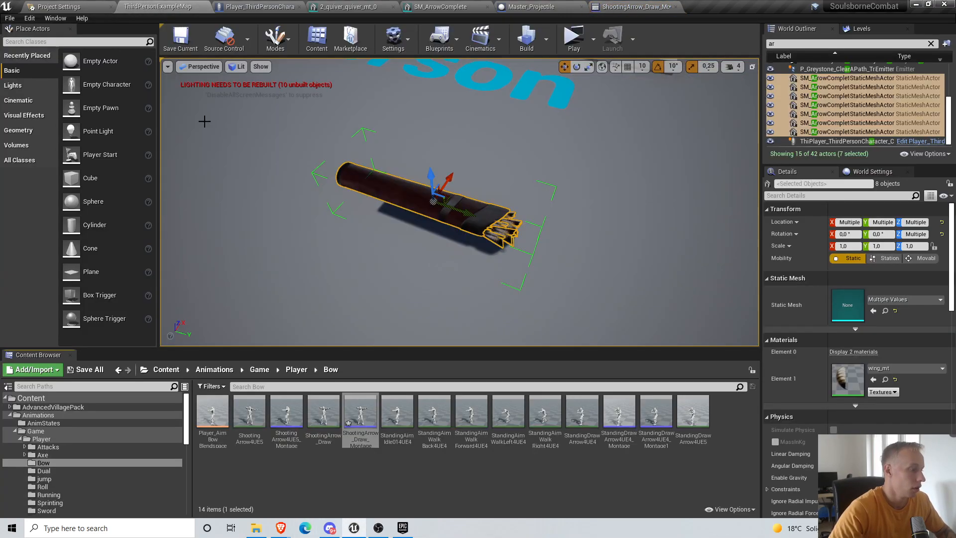
pyautogui.moveTo(363, 416); pyautogui.dragTo(421, 265)
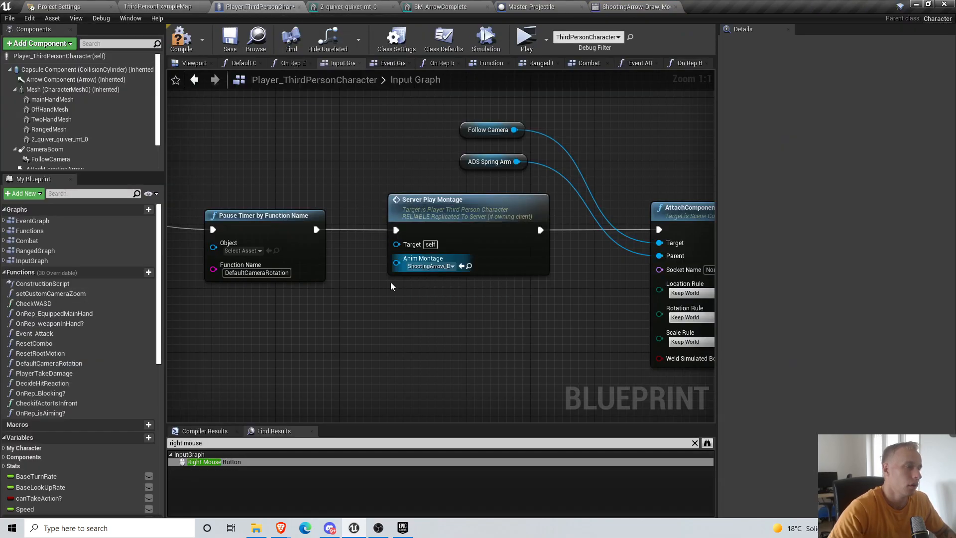
pyautogui.click(181, 38)
pyautogui.click(230, 39)
# Play the level from the character blueprint, pick up the bow, test the aiming animation, and stop the session
pyautogui.click(526, 39)
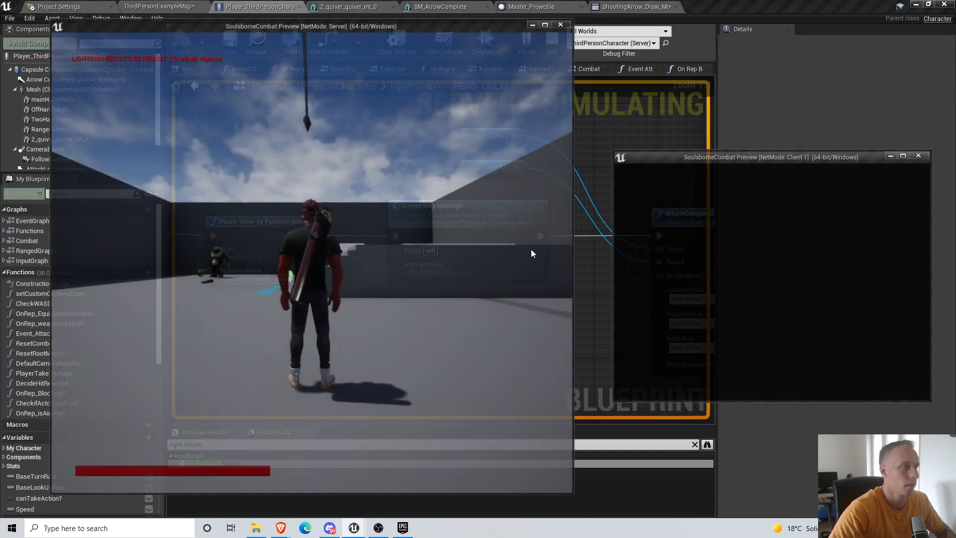
pyautogui.click(532, 239)
pyautogui.press('w')
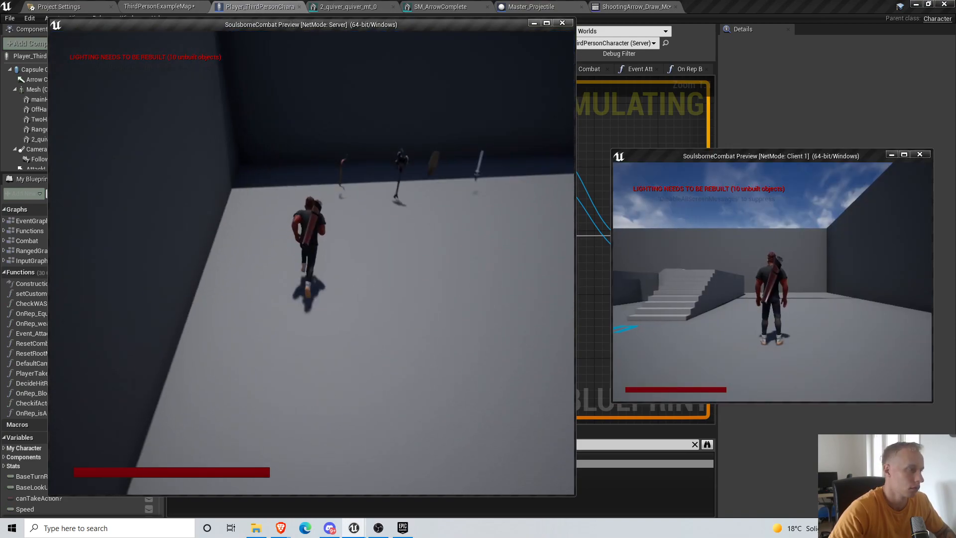
pyautogui.press('e')
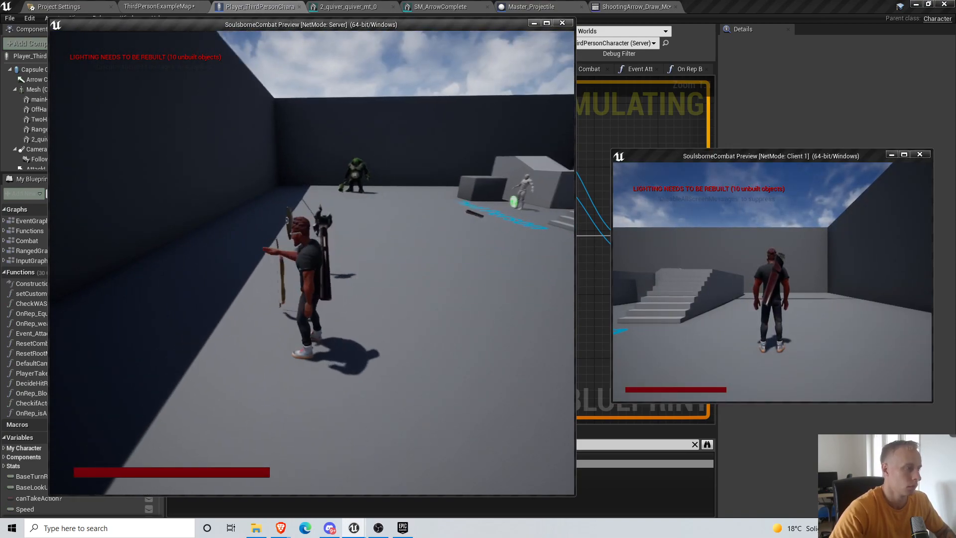
pyautogui.press('d')
pyautogui.press('w')
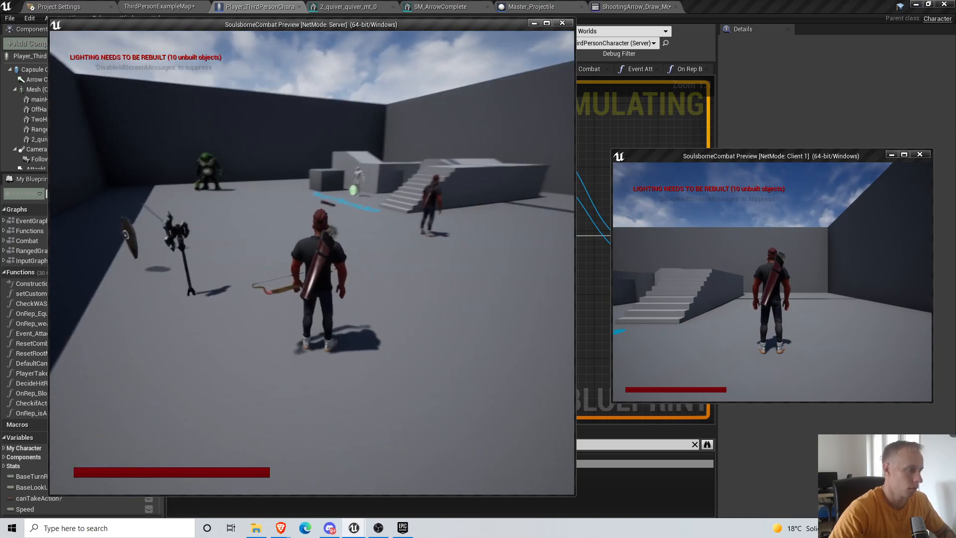
pyautogui.rightClick(311, 262)
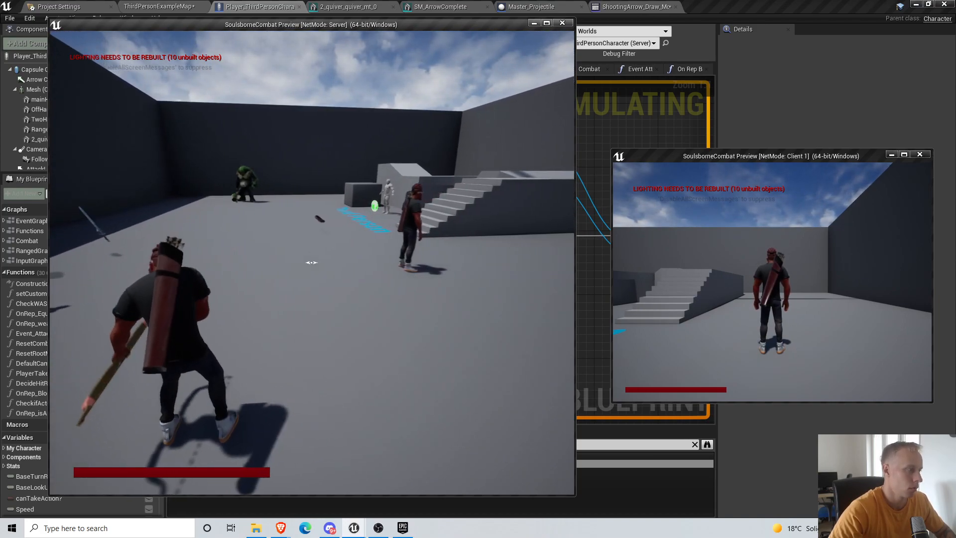
pyautogui.press('d')
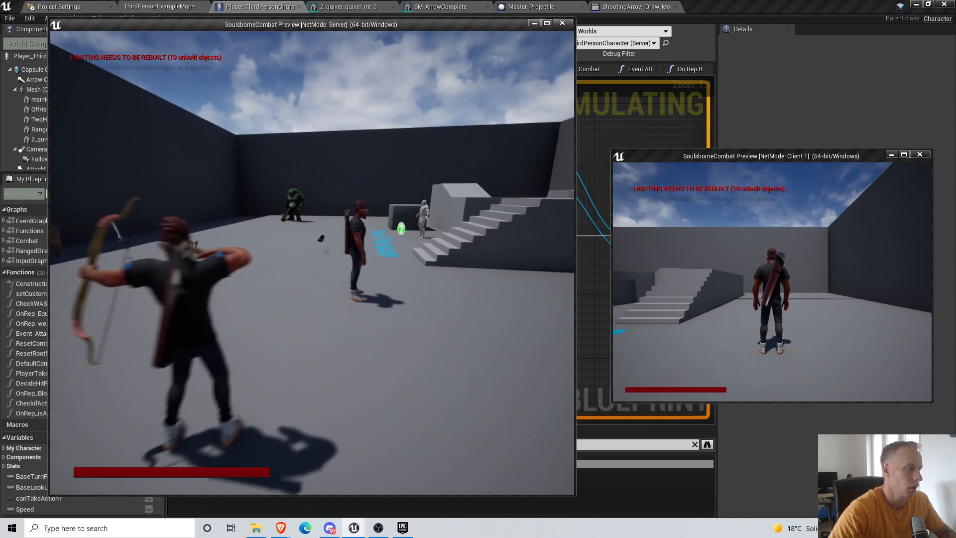
pyautogui.press('Escape')
# Set the slot of the ShootingArrow_Draw montage to DefaultGroup.UpperBody, dismiss the error notification, and save all changes
pyautogui.click(552, 150)
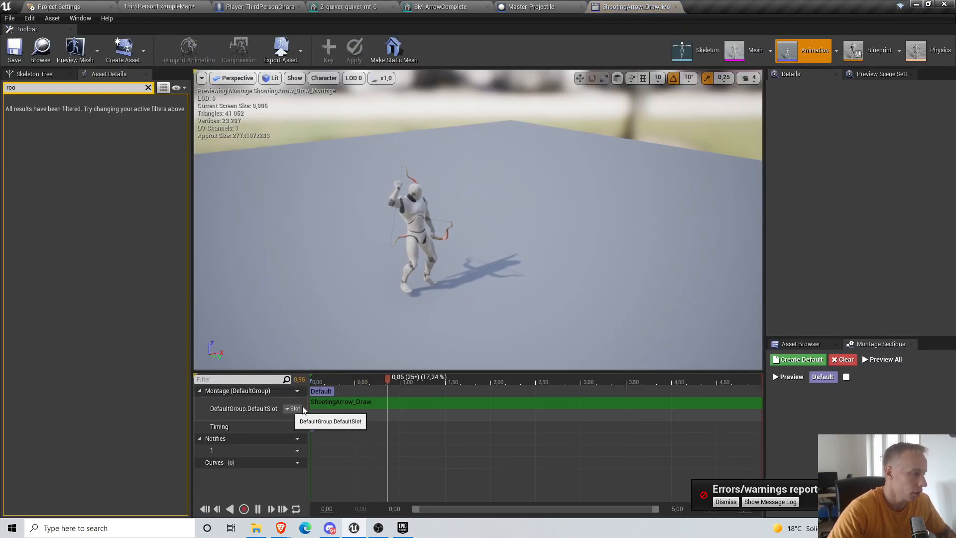
pyautogui.click(296, 409)
pyautogui.moveTo(311, 436)
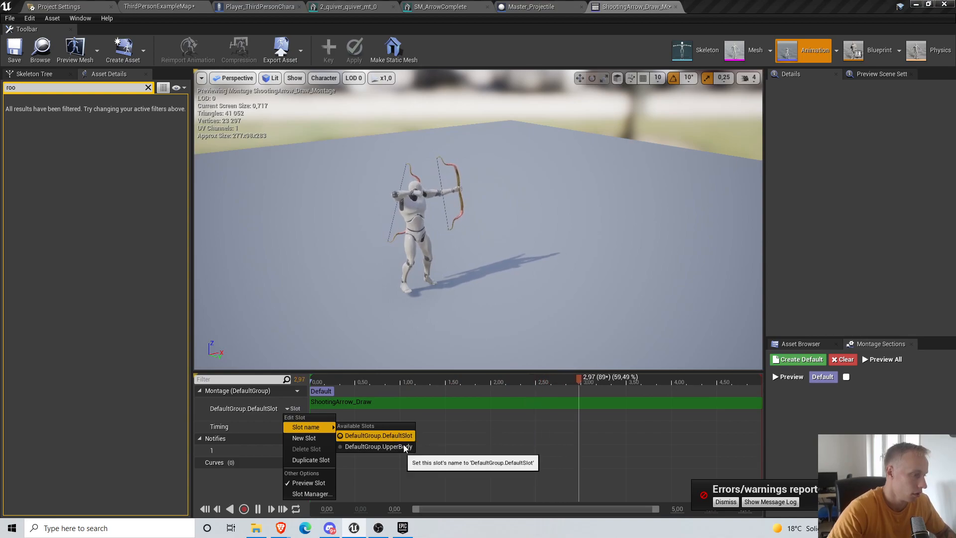
pyautogui.click(379, 447)
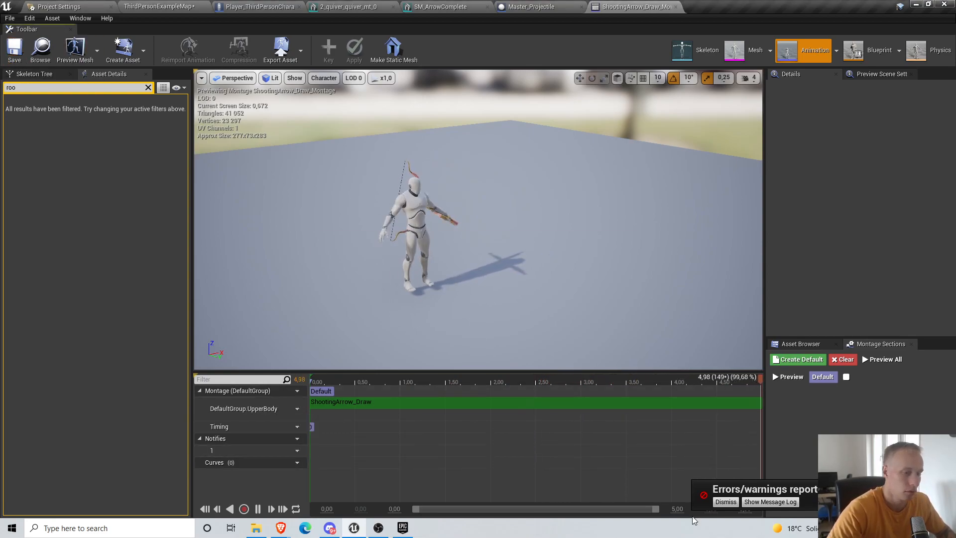
pyautogui.click(725, 505)
pyautogui.click(10, 19)
pyautogui.click(46, 74)
# Play the ThirdPersonExampleMap level, pick up the bow, test drawing and aiming while moving, and stop the session
pyautogui.click(179, 7)
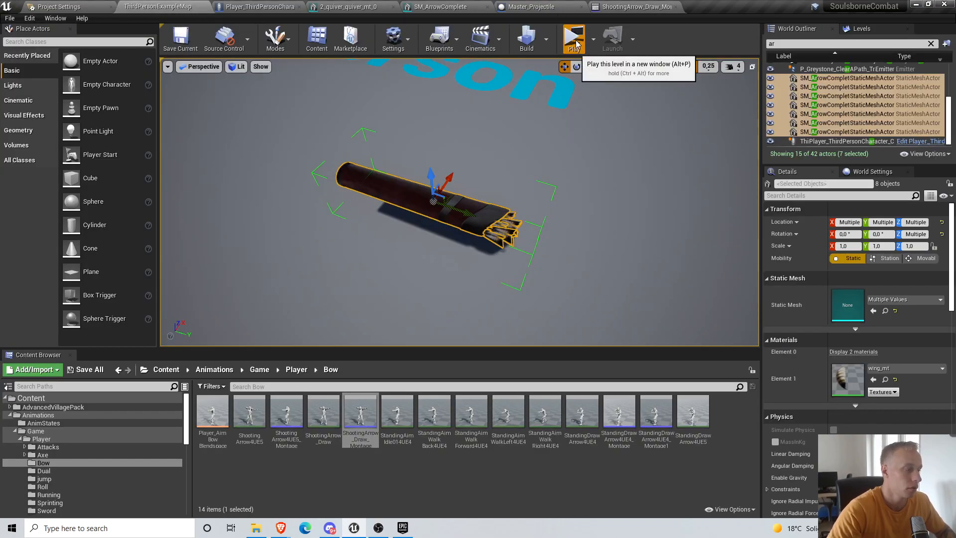
pyautogui.click(576, 44)
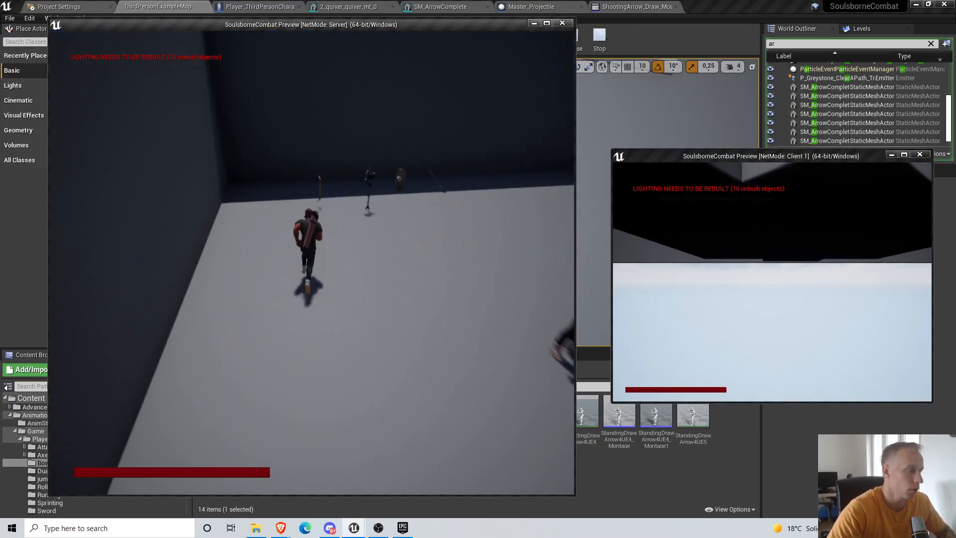
pyautogui.press('w')
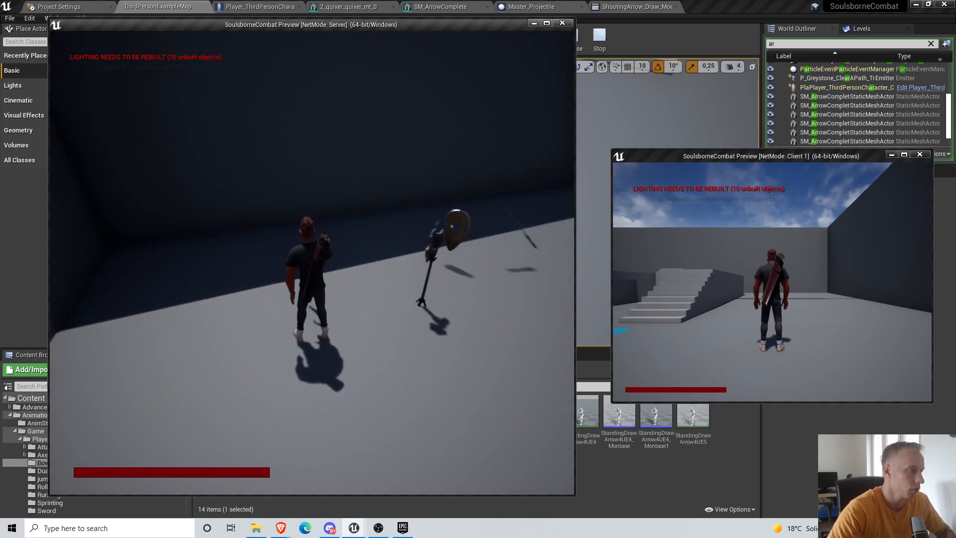
pyautogui.press('e')
pyautogui.press('w')
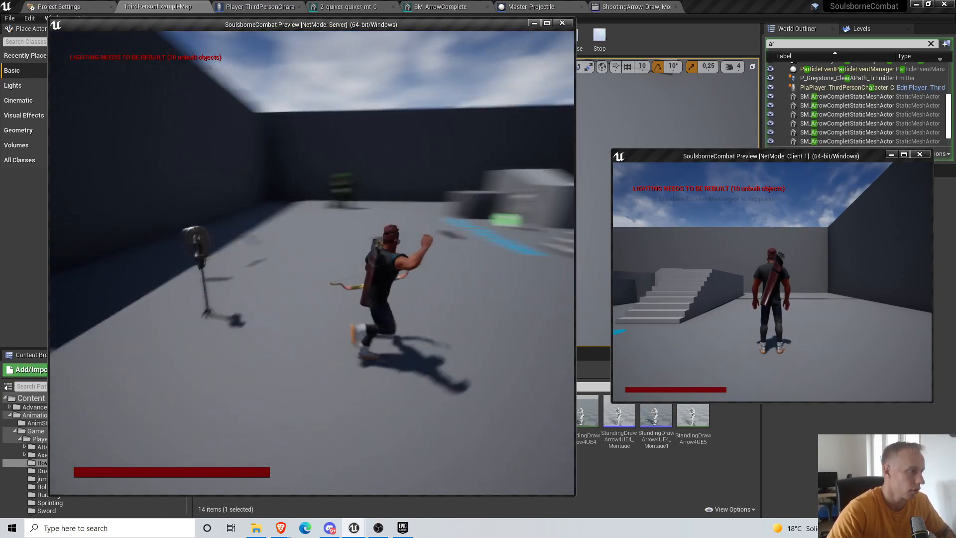
pyautogui.press('w')
pyautogui.rightClick(311, 263)
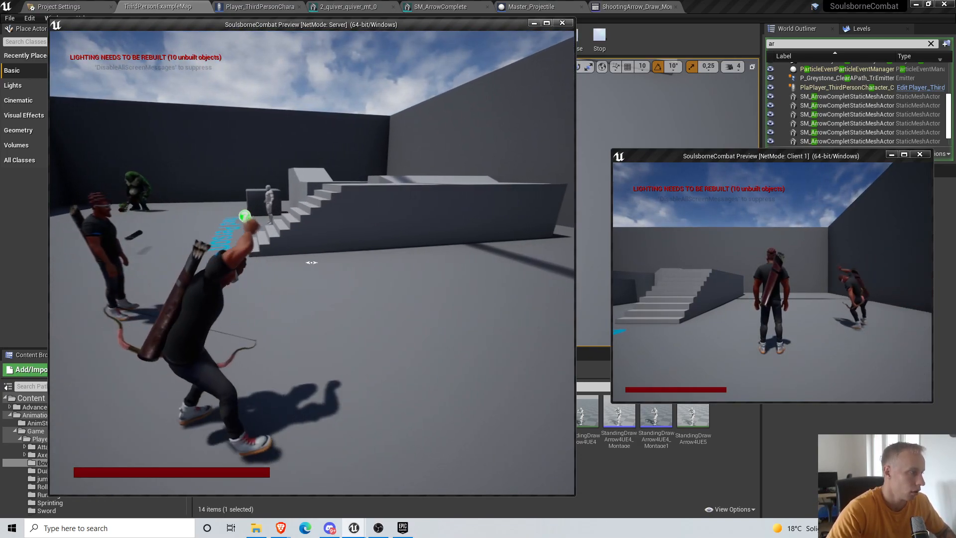
pyautogui.click(311, 262)
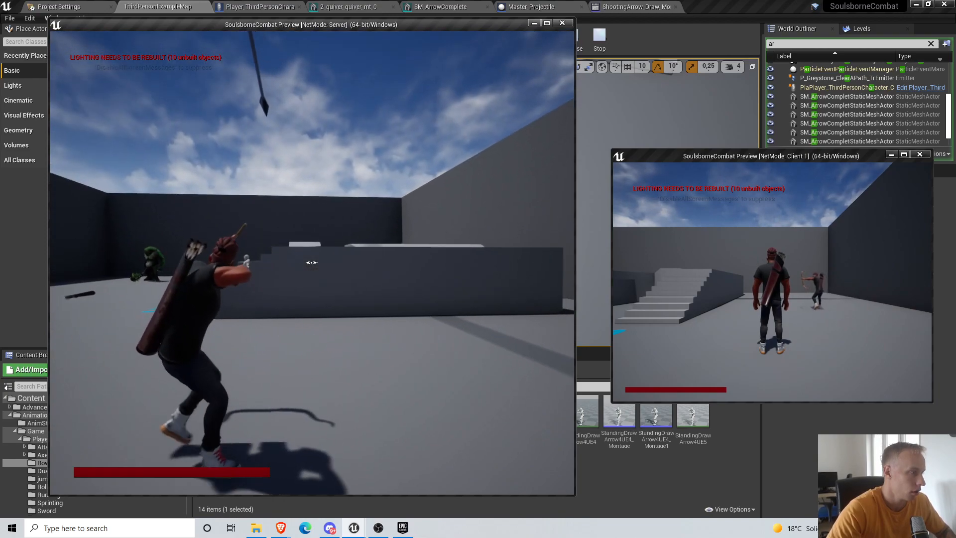
pyautogui.press('a')
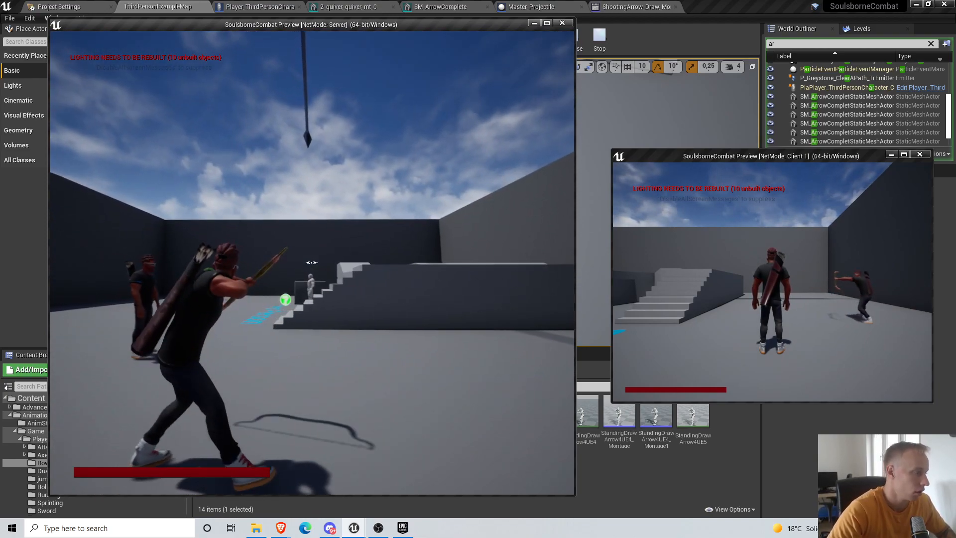
pyautogui.press('Escape')
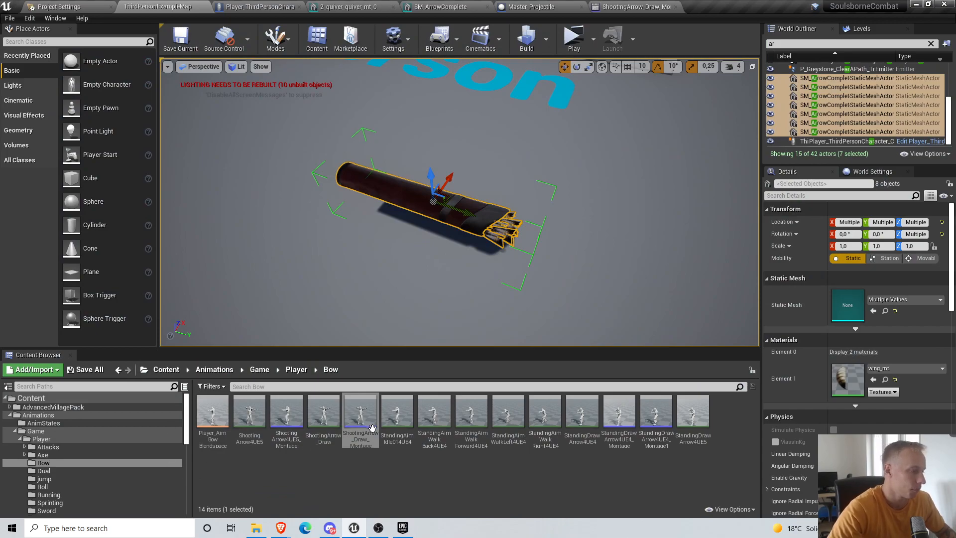
# Review the ShootingArrow_Draw animation, duplicate it in the Bow folder as ShootingArrow_Draw_Edited, and open the copy
pyautogui.doubleClick(325, 411)
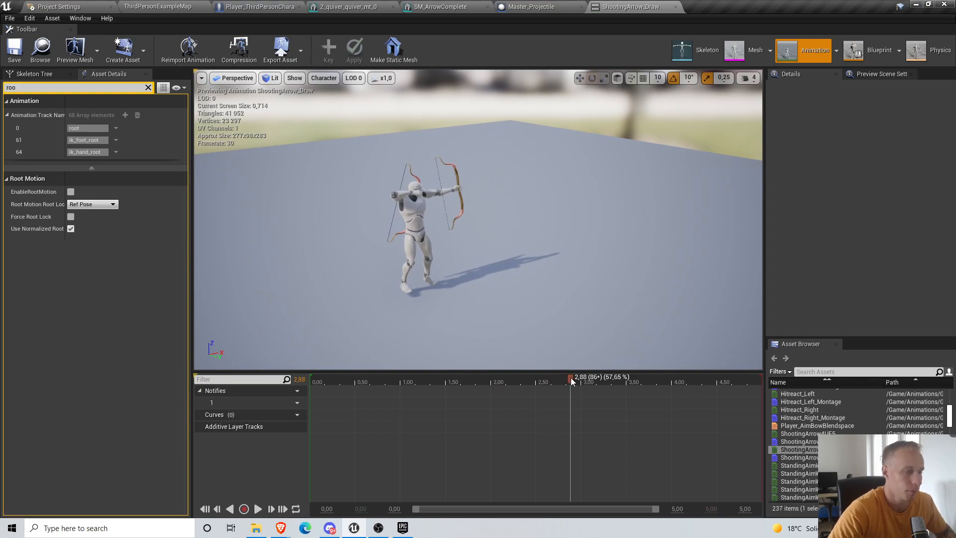
pyautogui.click(157, 6)
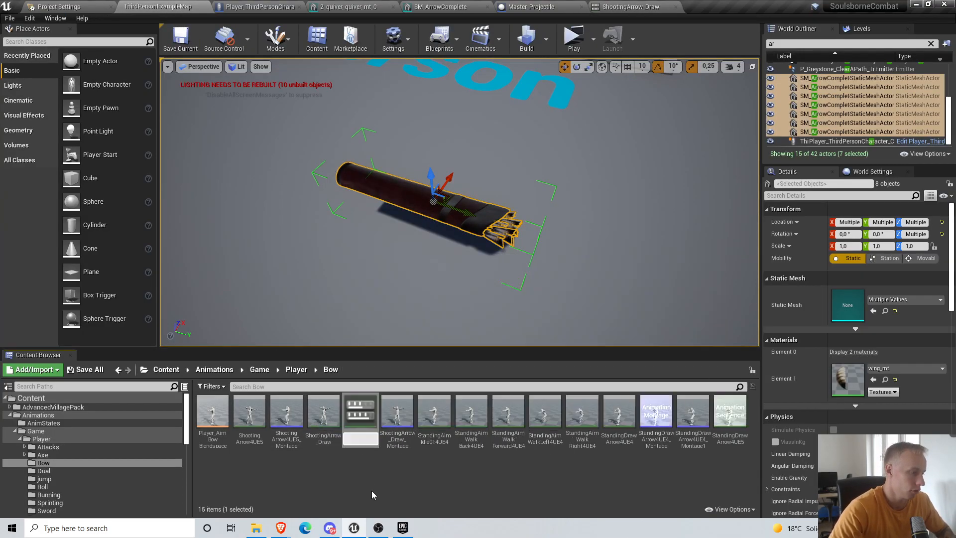
pyautogui.press('F2')
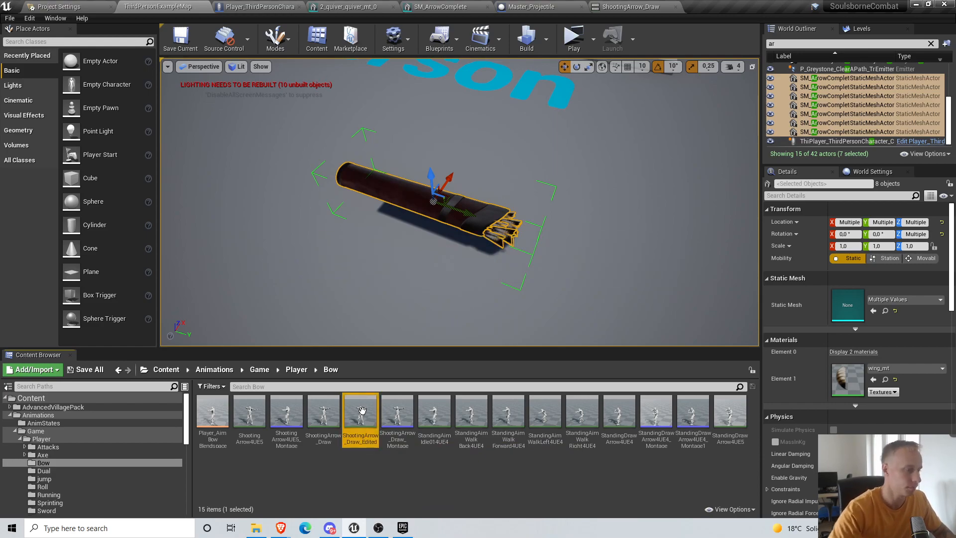
pyautogui.doubleClick(360, 412)
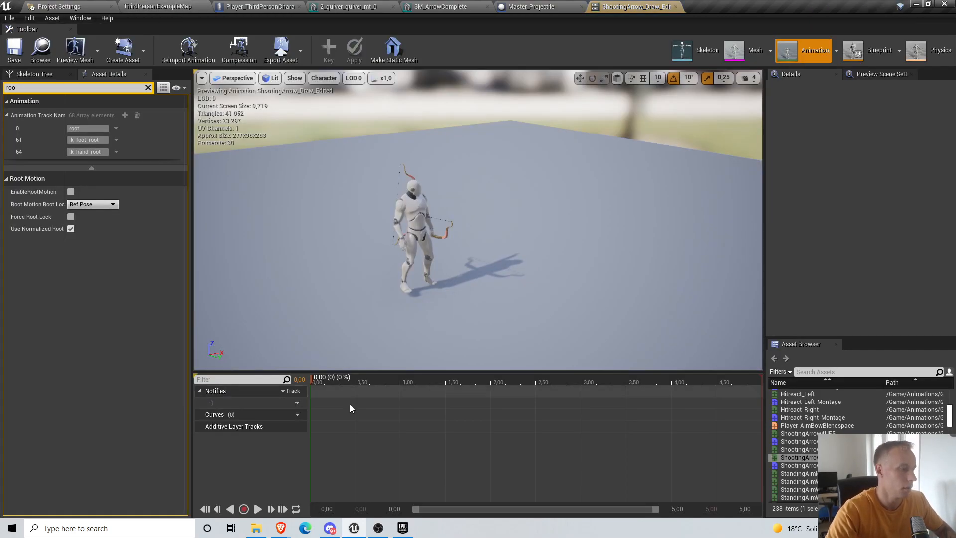
# Find the drawn pose at 3.00 s in ShootingArrow_Draw_Edited, remove frames 92 to 151, and play the trimmed animation
pyautogui.moveTo(312, 378); pyautogui.dragTo(580, 391)
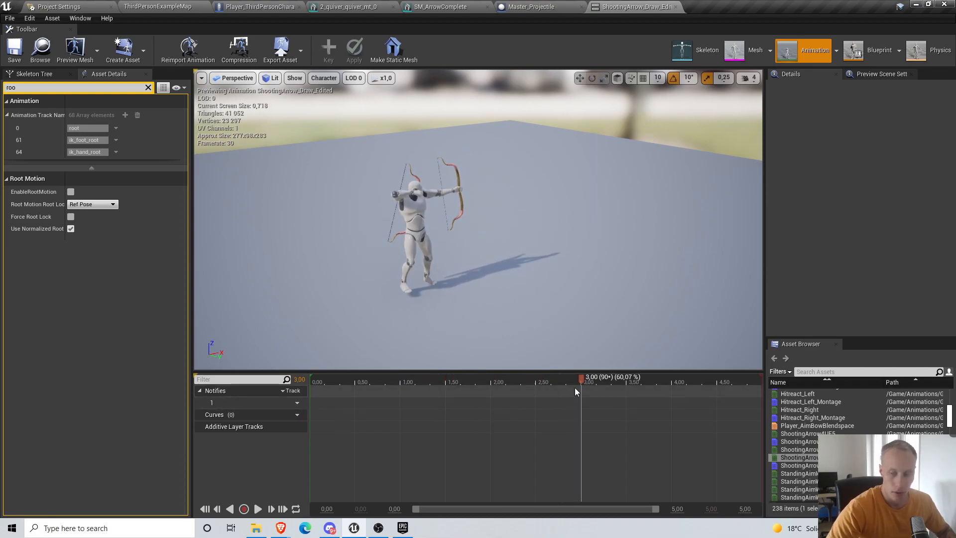
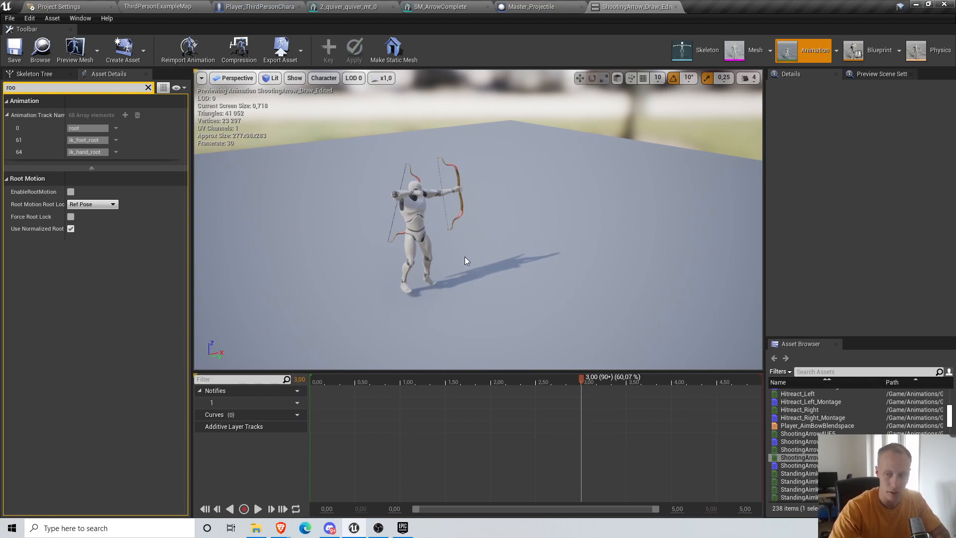
pyautogui.moveTo(596, 192)
pyautogui.mouseDown(button='right')
pyautogui.moveTo(566, 190)
pyautogui.moveTo(597, 200)
pyautogui.moveTo(580, 196)
pyautogui.moveTo(583, 148)
pyautogui.moveTo(577, 196)
pyautogui.moveTo(553, 200)
pyautogui.moveTo(583, 203)
pyautogui.moveTo(575, 197)
pyautogui.moveTo(600, 182)
pyautogui.moveTo(587, 191)
pyautogui.mouseUp(button='right')
pyautogui.press('d')
pyautogui.press('w')
pyautogui.press('s')
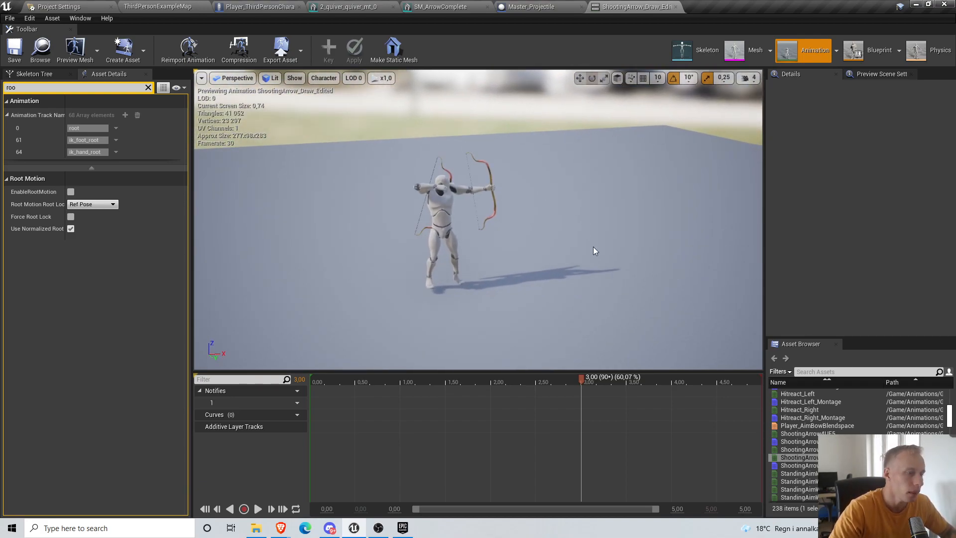
pyautogui.rightClick(583, 377)
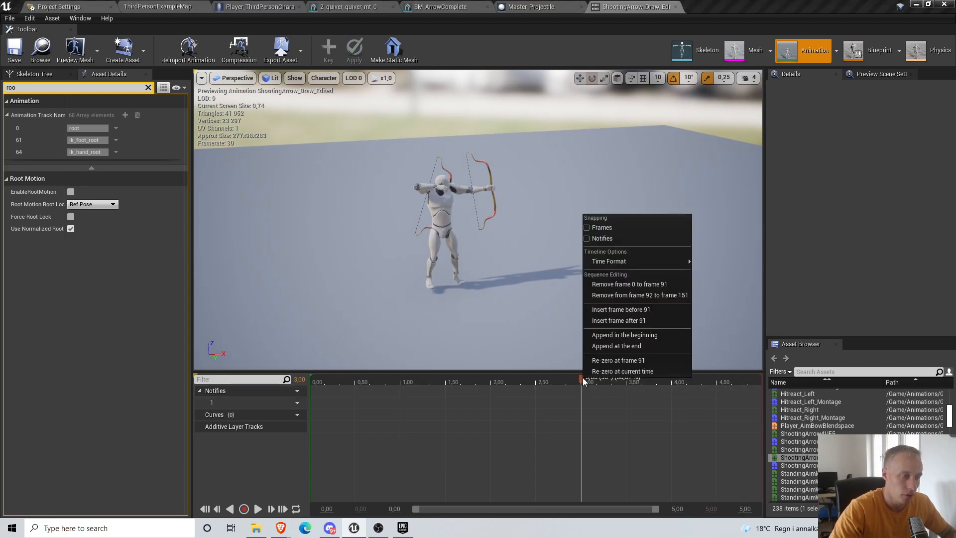
pyautogui.click(645, 298)
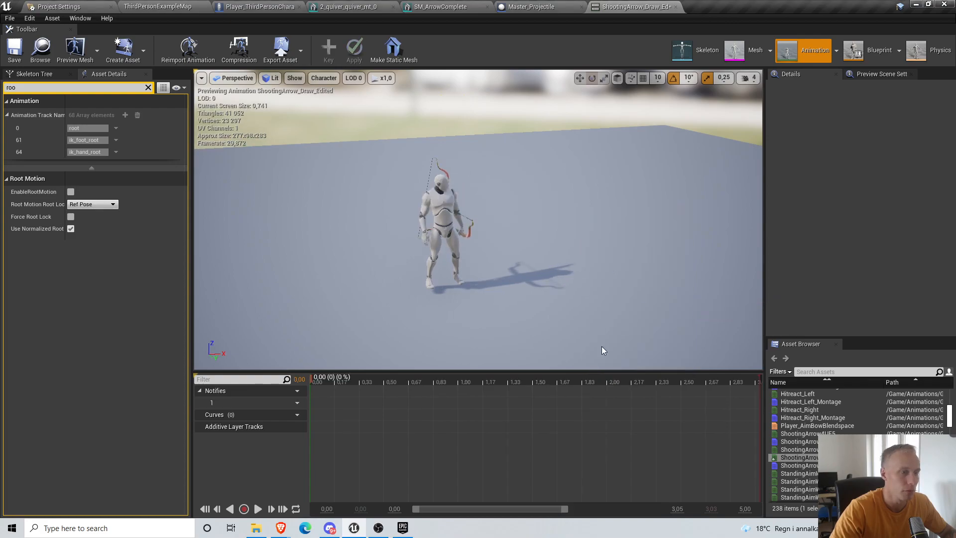
pyautogui.click(262, 509)
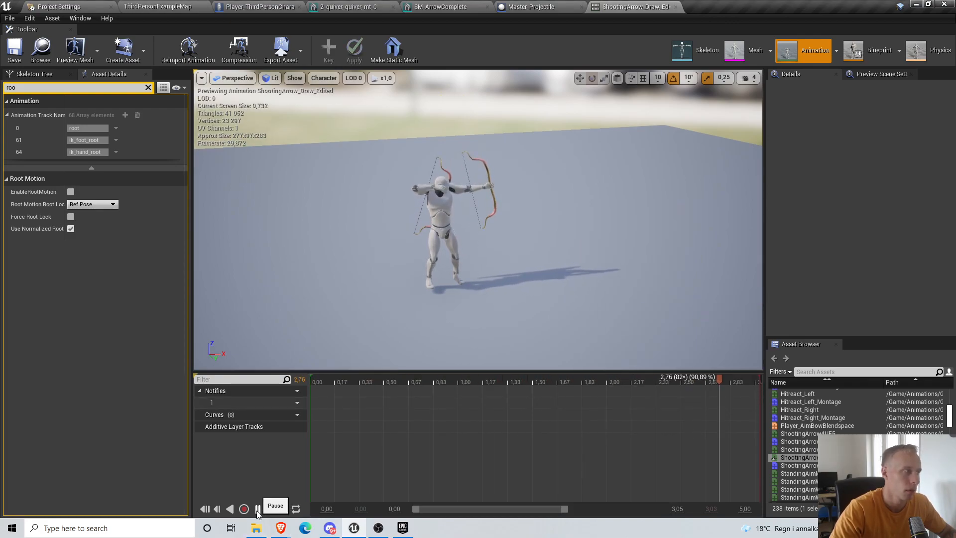
# Set the Rate Scale of the ShootingArrow_Draw_Edited animation to 1.4, play it to check the speed, and save the animation
pyautogui.click(258, 509)
pyautogui.press('BackSpace')
pyautogui.press('BackSpace')
pyautogui.press('BackSpace')
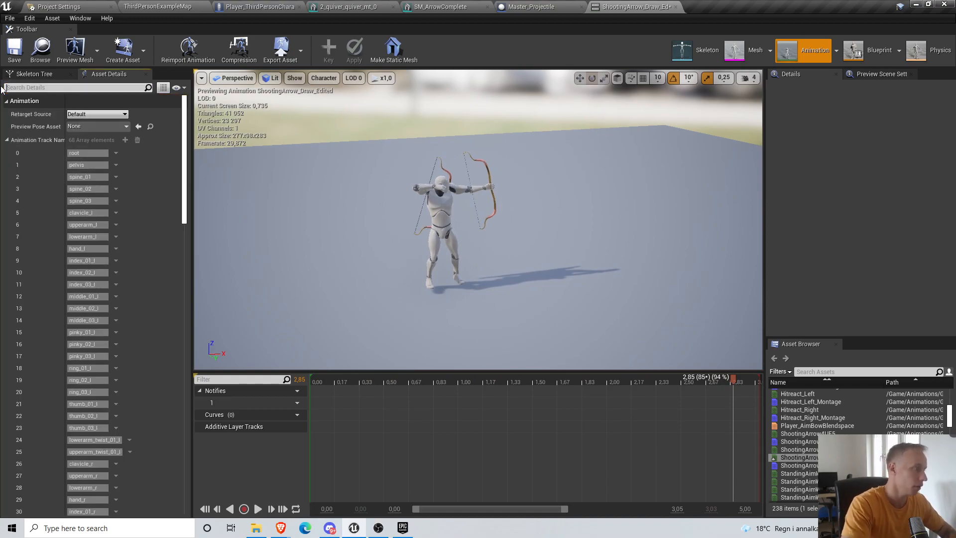
pyautogui.write('rat')
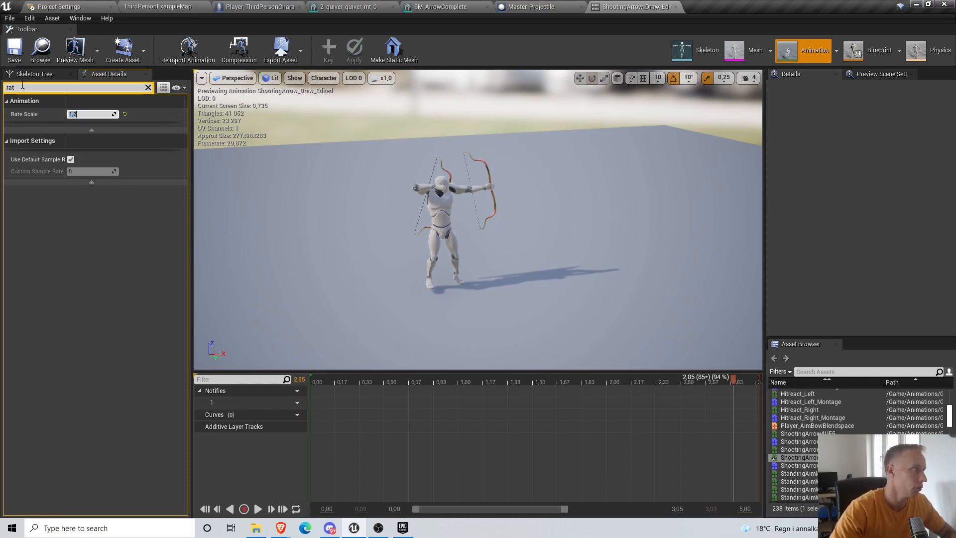
pyautogui.click(257, 510)
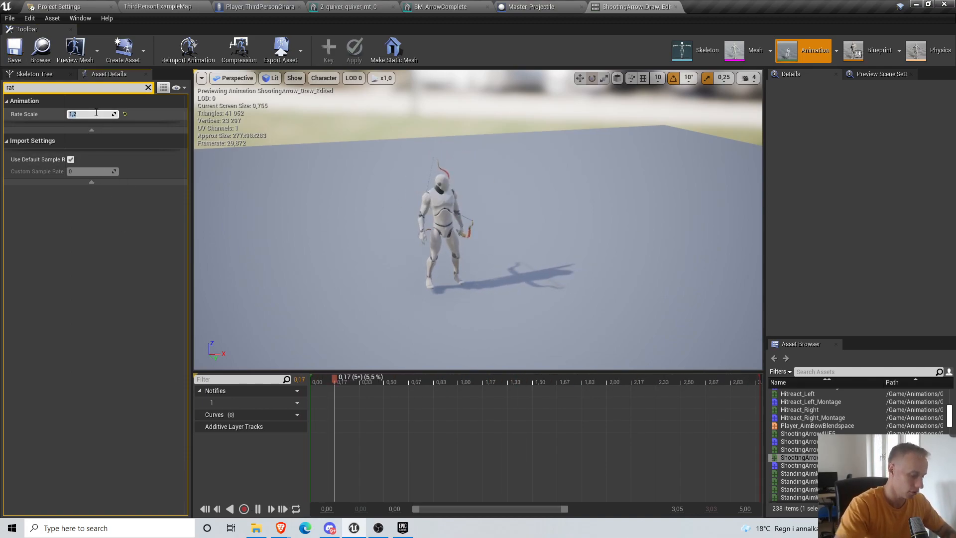
pyautogui.click(13, 52)
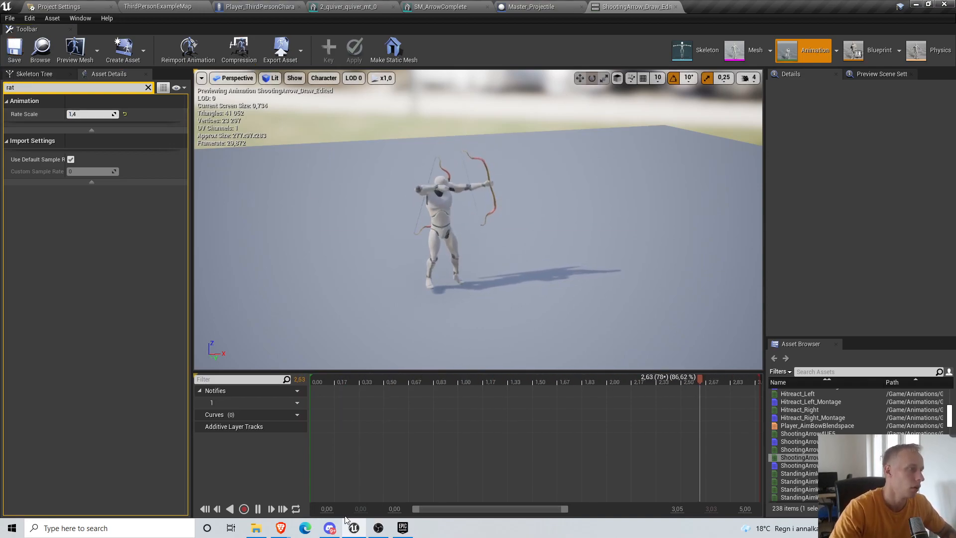
# Create a montage from ShootingArrow_Draw_Edited in the Bow folder, open it, set its slot to DefaultGroup.UpperBody, and save it
pyautogui.click(160, 6)
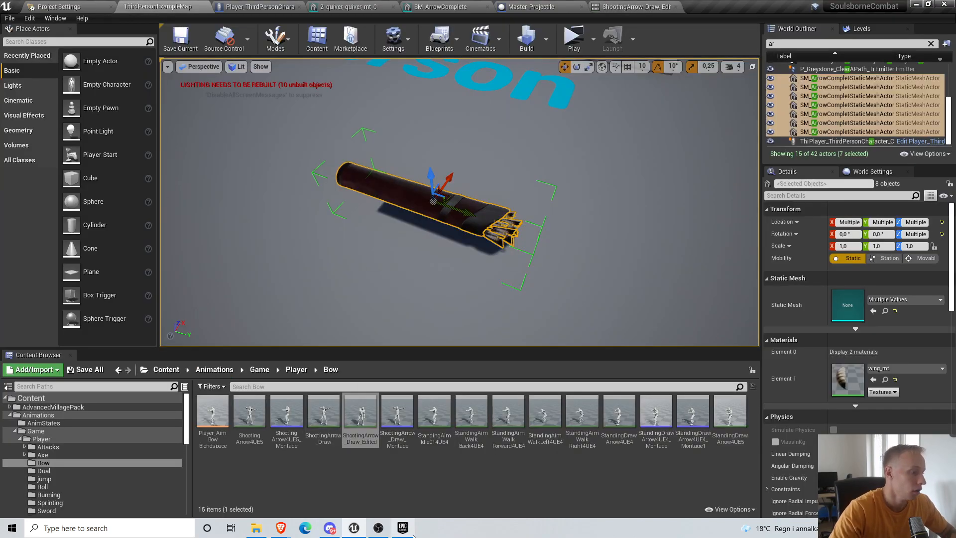
pyautogui.rightClick(366, 412)
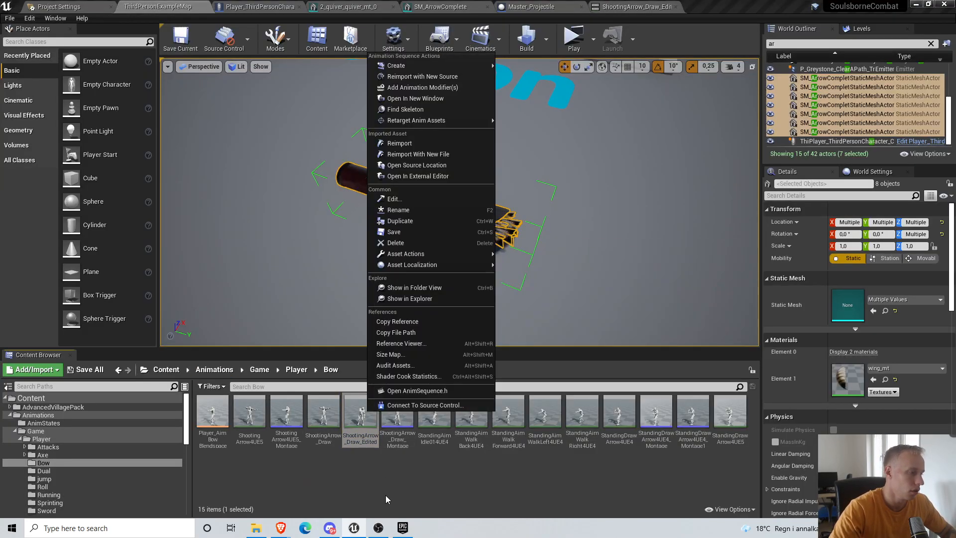
pyautogui.moveTo(428, 65)
pyautogui.click(536, 81)
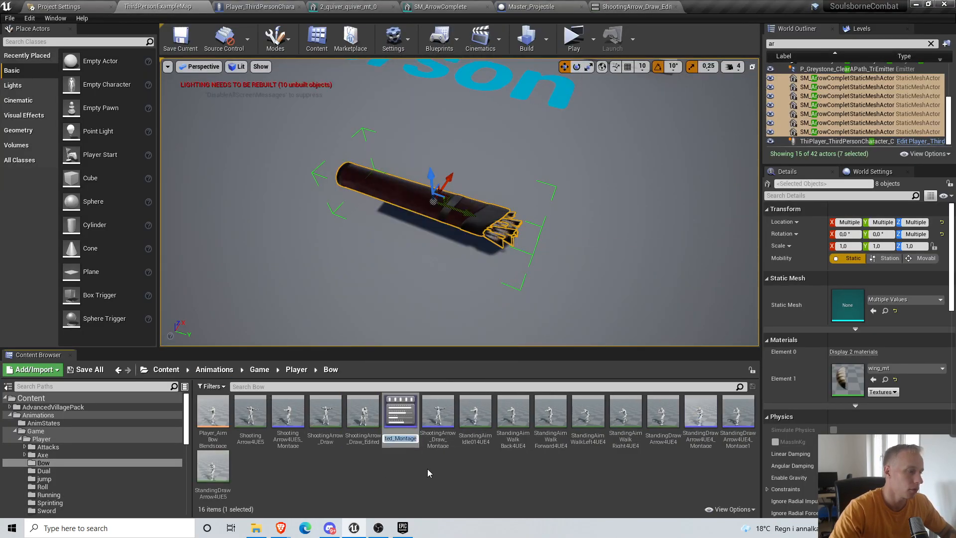
pyautogui.doubleClick(390, 409)
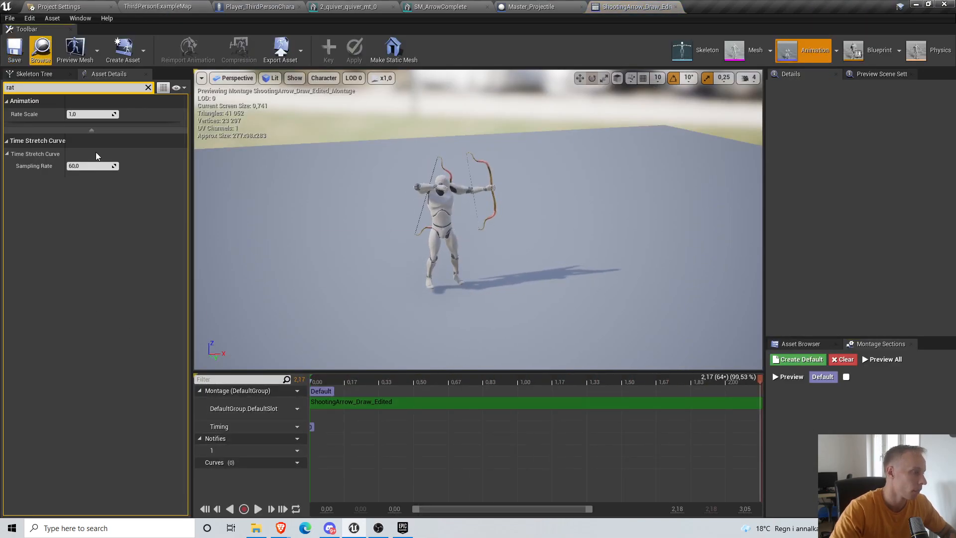
pyautogui.click(297, 409)
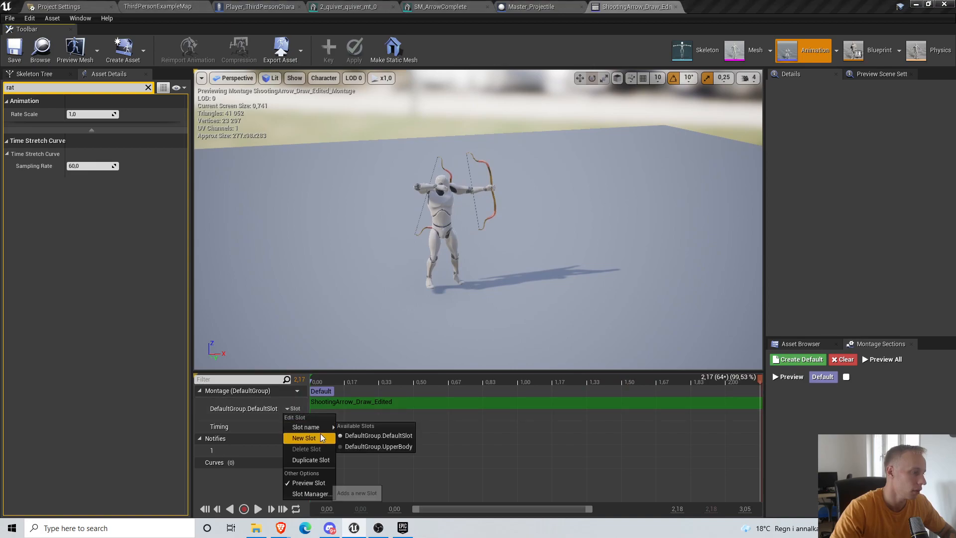
pyautogui.click(365, 445)
pyautogui.click(15, 50)
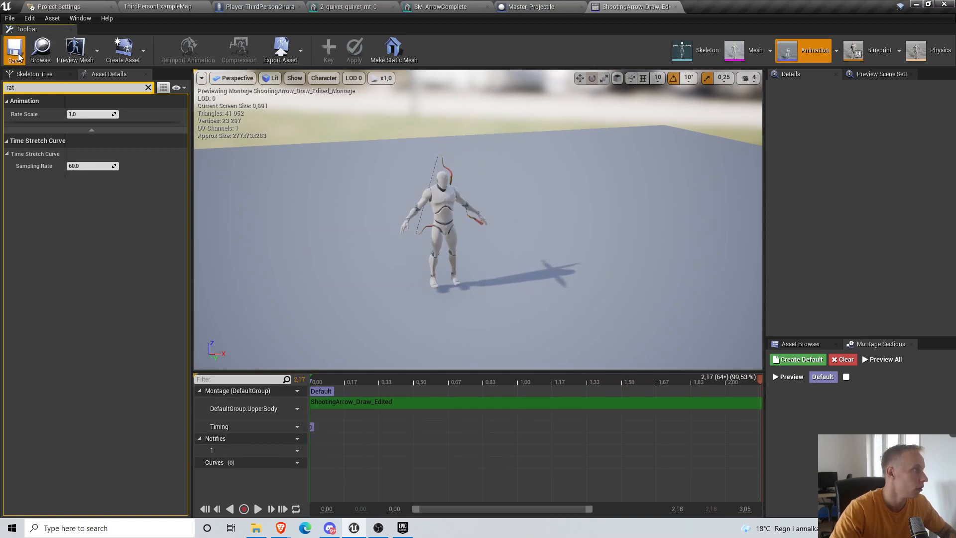
# Assign ShootingArrow_Draw_Edited_Montage to the Server Play Montage node in Player_ThirdPersonCharacter's Input Graph, compile the blueprint, and save it
pyautogui.click(200, 8)
pyautogui.moveTo(394, 418); pyautogui.dragTo(438, 269)
pyautogui.click(182, 40)
pyautogui.click(230, 39)
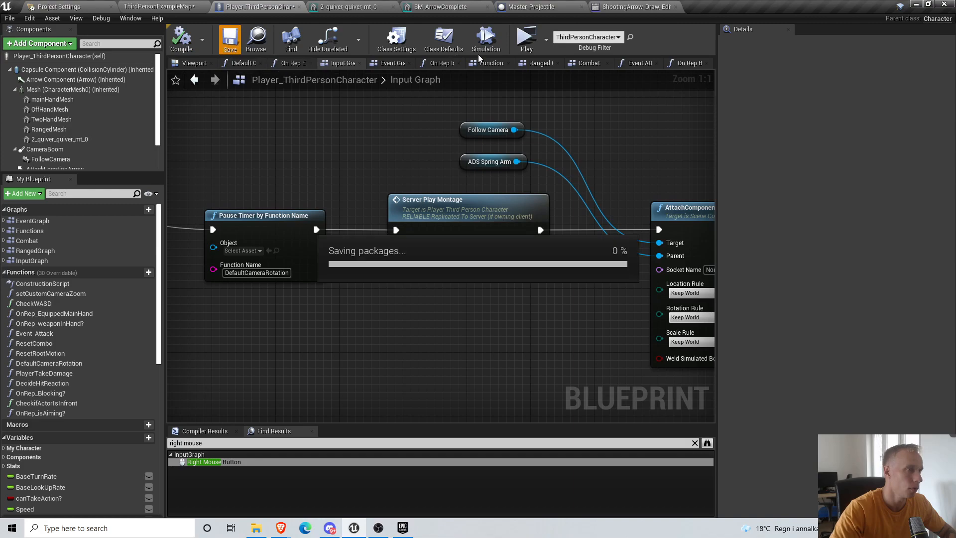
# Play the level, pick up the bow, test the new draw montage while moving and aiming upward, and stop the session
pyautogui.click(526, 39)
pyautogui.click(467, 271)
pyautogui.press('w')
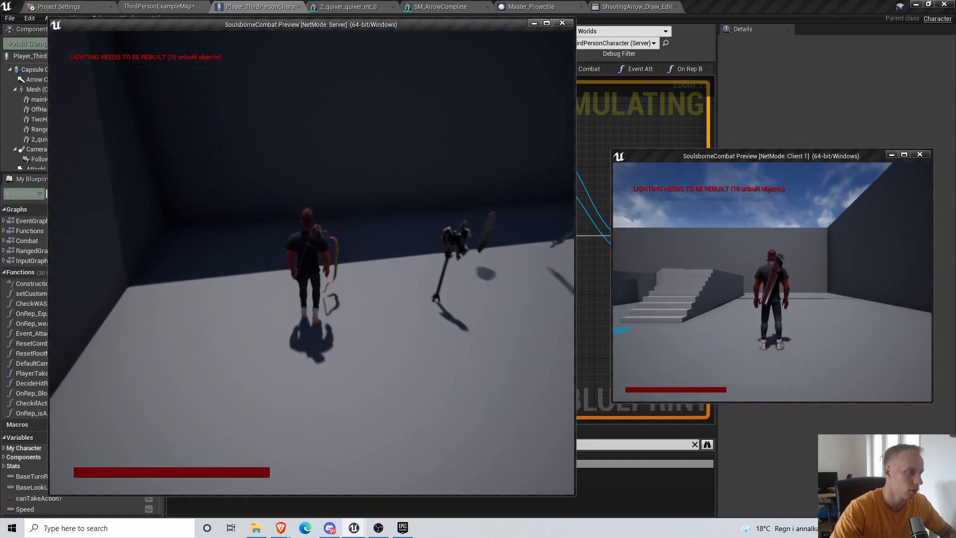
pyautogui.press('e')
pyautogui.press('d')
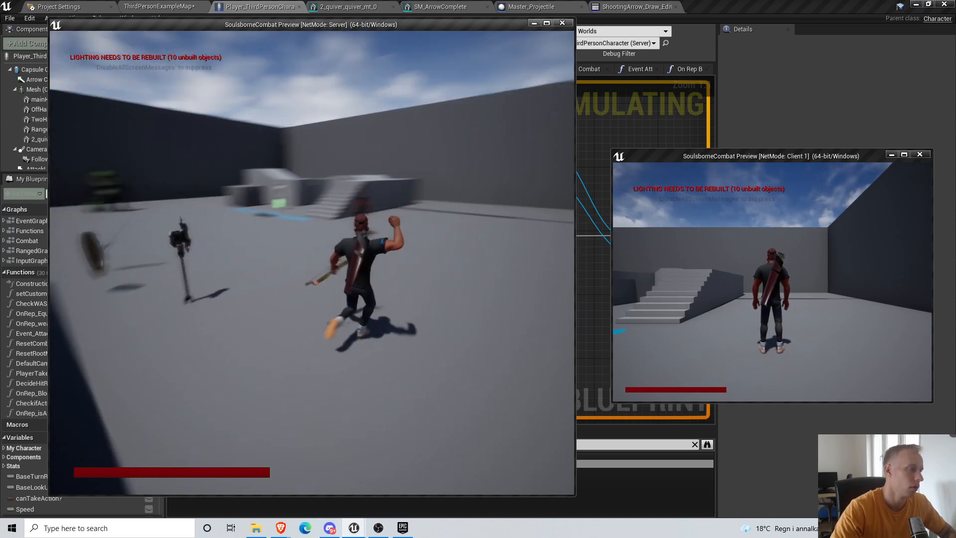
pyautogui.click(312, 262)
pyautogui.press('d')
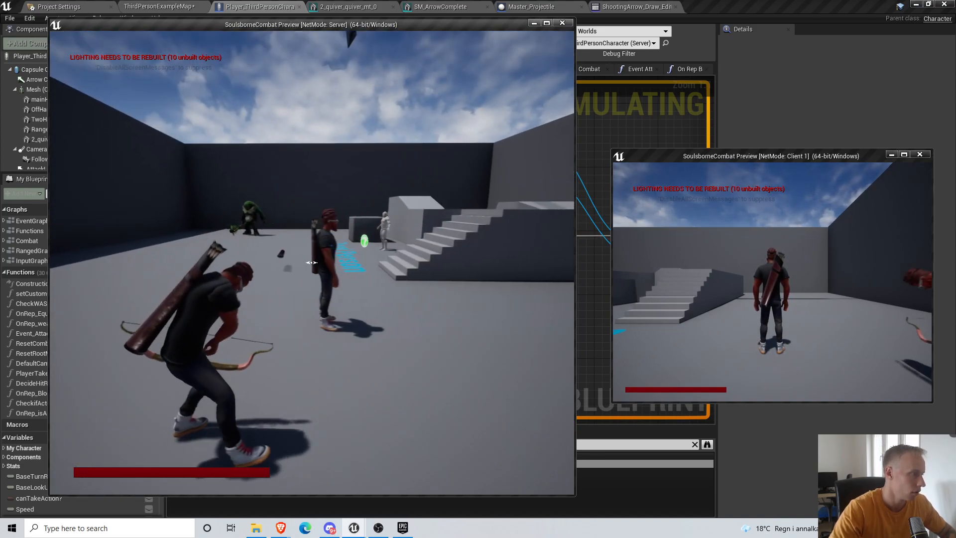
pyautogui.press('d')
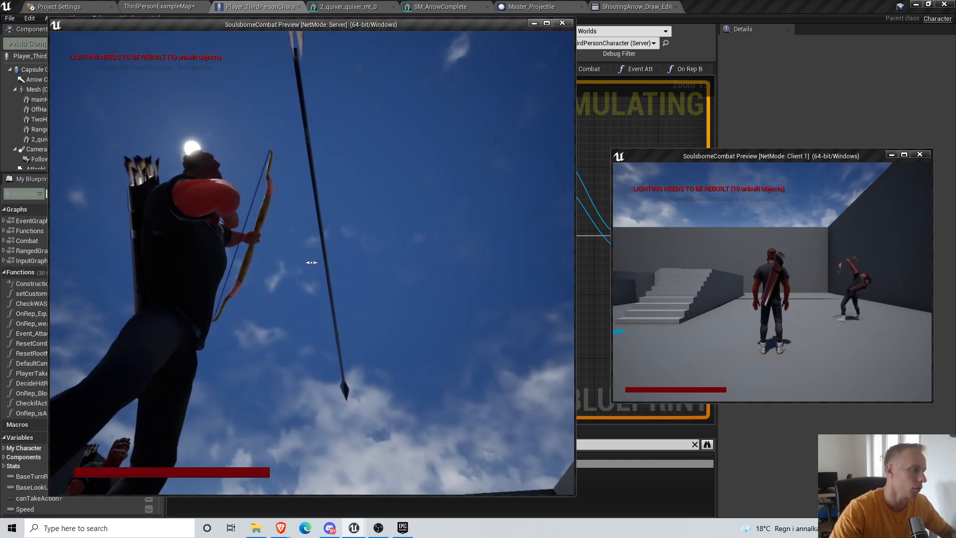
pyautogui.press('Escape')
# Open ShootingArrow_Draw_Edited_Montage, select the spine_01 bone, and rotate it to about -22.8° on Z so the torso leans back
pyautogui.click(142, 6)
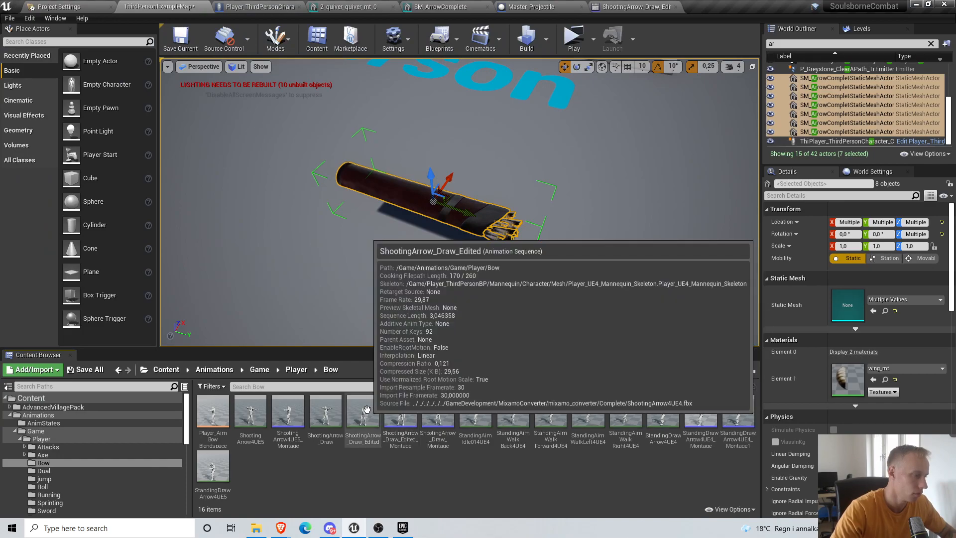
pyautogui.doubleClick(401, 418)
pyautogui.moveTo(324, 300); pyautogui.dragTo(448, 321, button='right')
pyautogui.press('a')
pyautogui.click(448, 188)
pyautogui.moveTo(448, 188); pyautogui.dragTo(513, 171, button='right')
pyautogui.press('w')
pyautogui.press('a')
pyautogui.moveTo(539, 258); pyautogui.dragTo(308, 202, button='right')
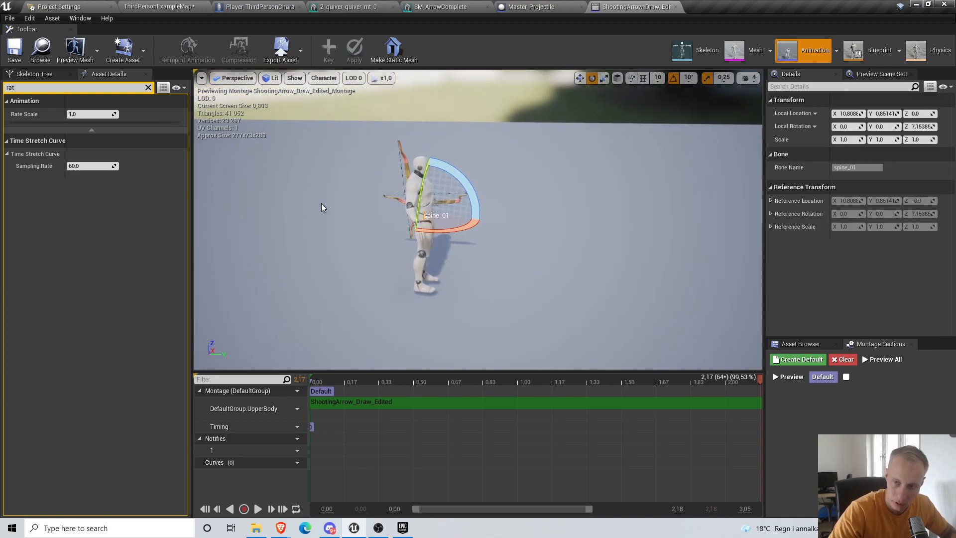
pyautogui.moveTo(474, 198); pyautogui.dragTo(452, 144)
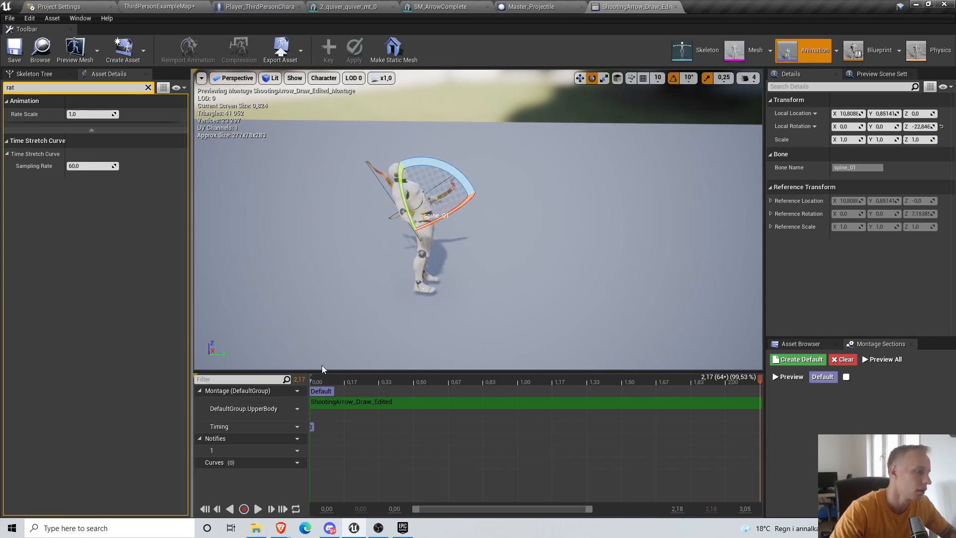
# Open the ShootingArrow_Draw_Edited animation, key the rotated spine_01 bone at 0.00 s as an additive layer track, and apply it
pyautogui.click(147, 87)
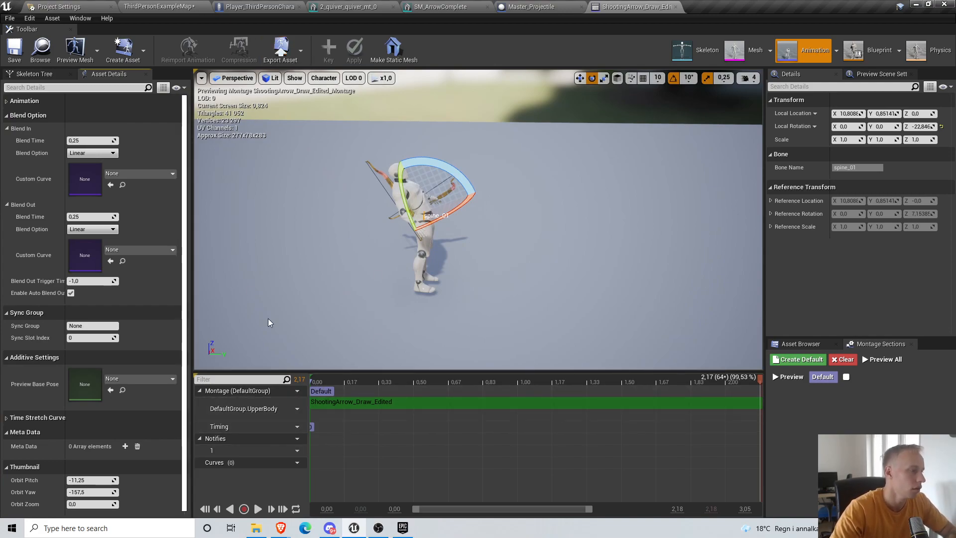
pyautogui.click(147, 8)
pyautogui.doubleClick(361, 410)
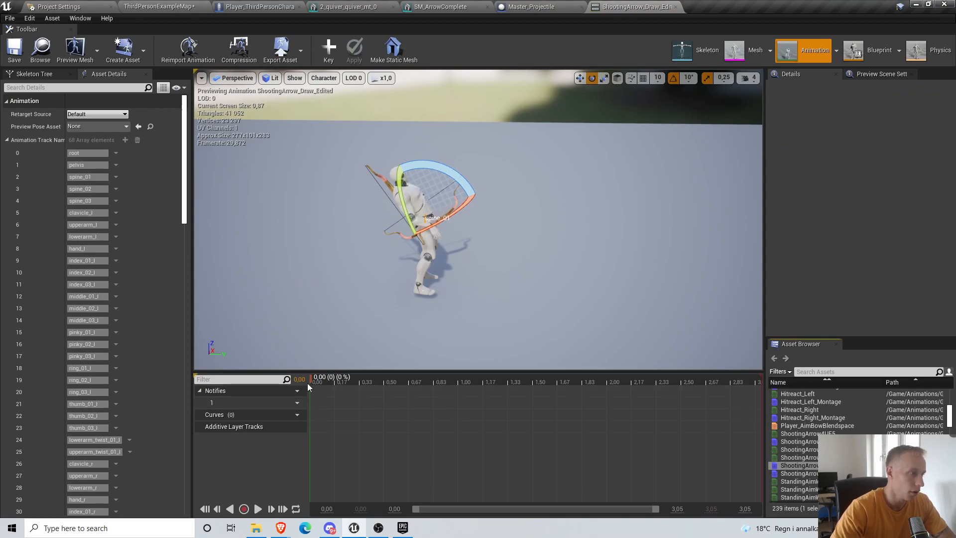
pyautogui.moveTo(405, 153); pyautogui.dragTo(429, 164)
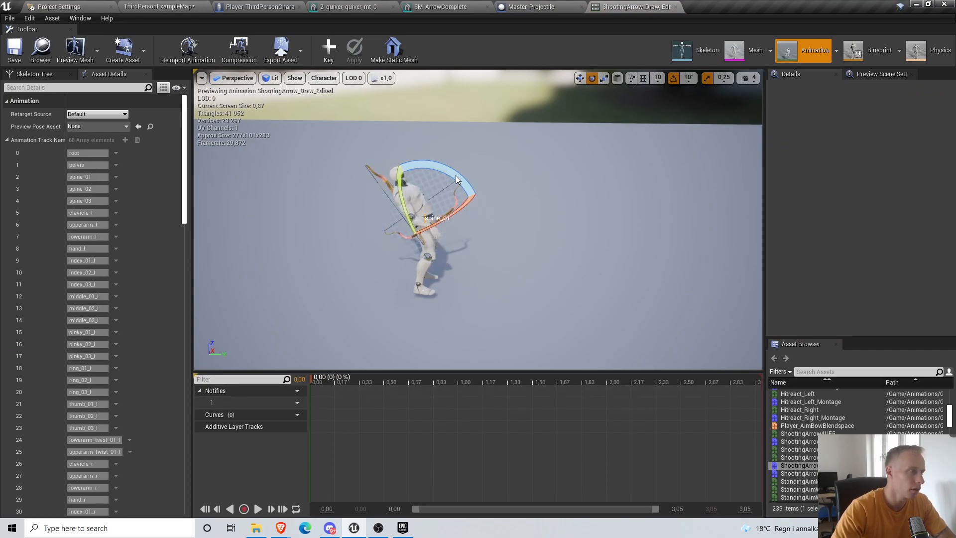
pyautogui.click(328, 47)
pyautogui.click(353, 60)
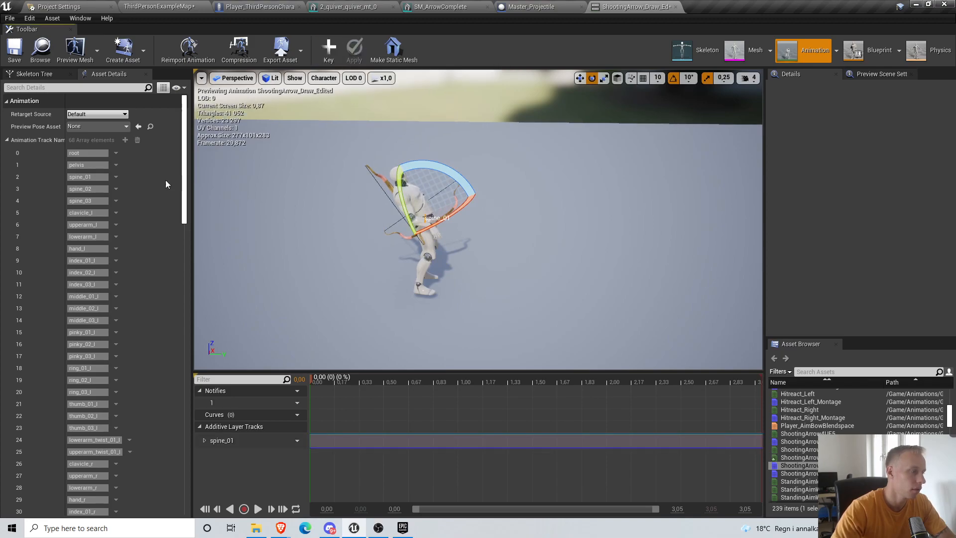
# Play ThirdPersonExampleMap, pick up the bow, check the adjusted spine while aiming, and stop the session
pyautogui.click(204, 6)
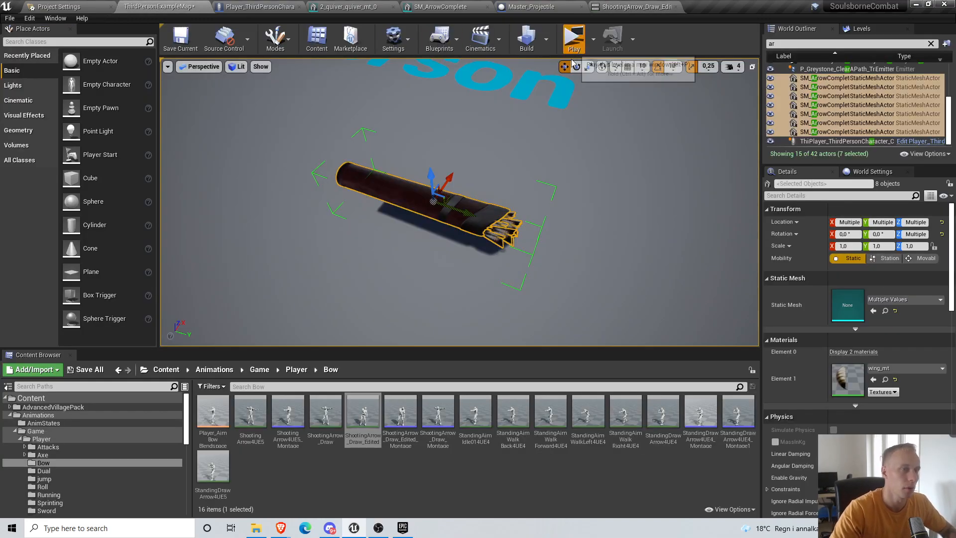
pyautogui.click(571, 52)
pyautogui.press('w')
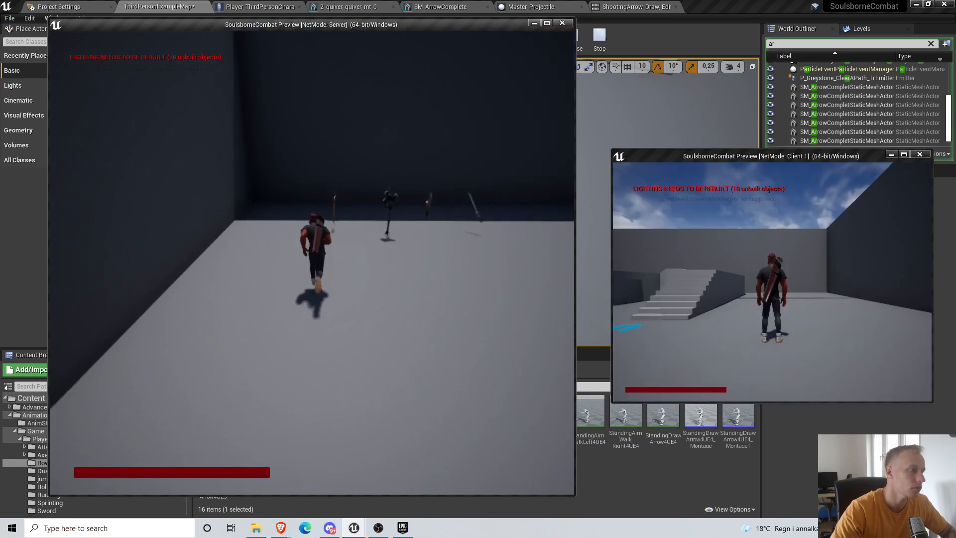
pyautogui.click(312, 263)
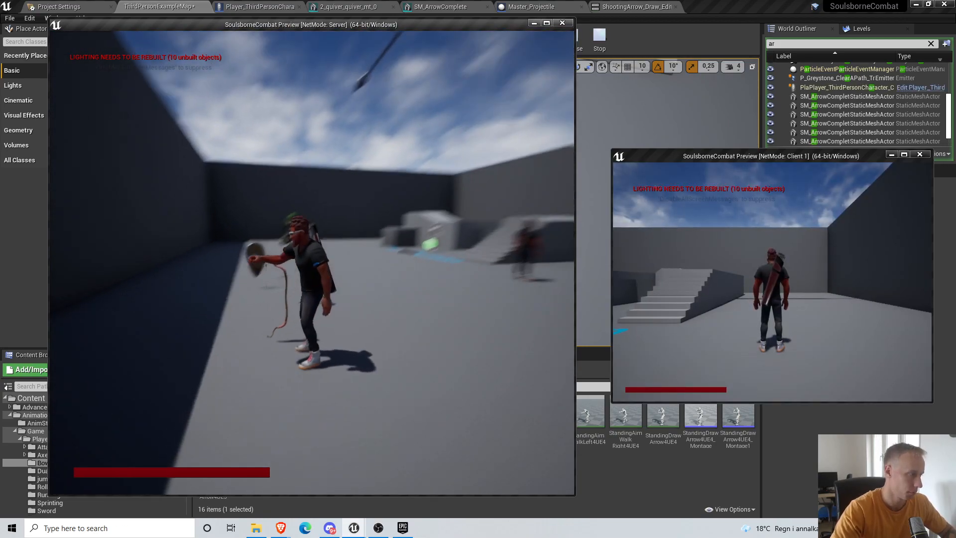
pyautogui.press('w')
pyautogui.rightClick(312, 263)
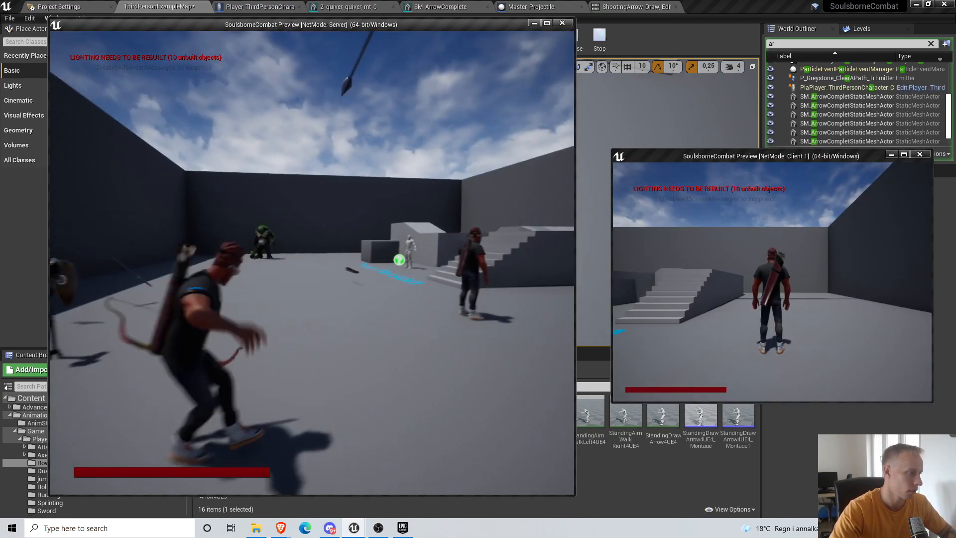
pyautogui.press('Escape')
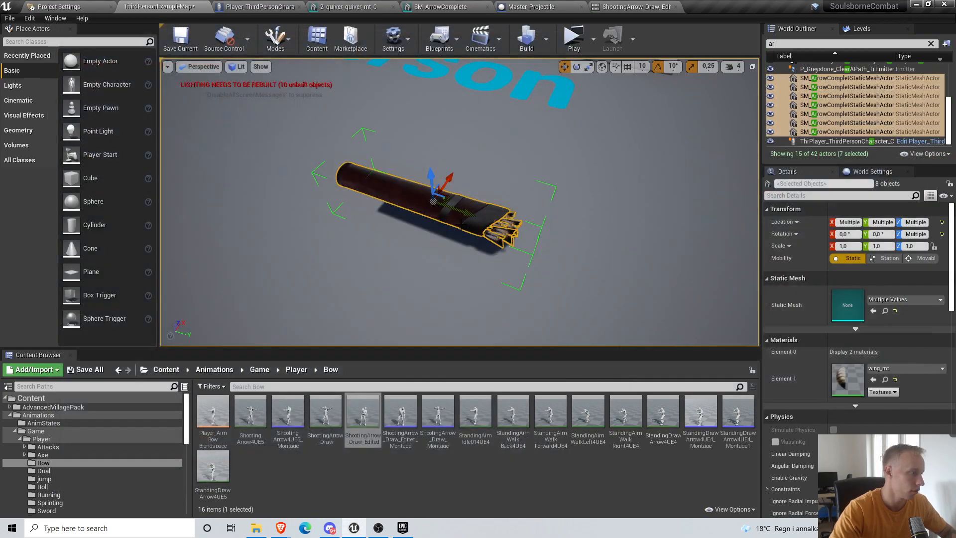
# Rotate the head bone in ShootingArrow_Draw_Edited to about -40.8° on Z, key it at 0.00 s, and apply the change
pyautogui.doubleClick(361, 418)
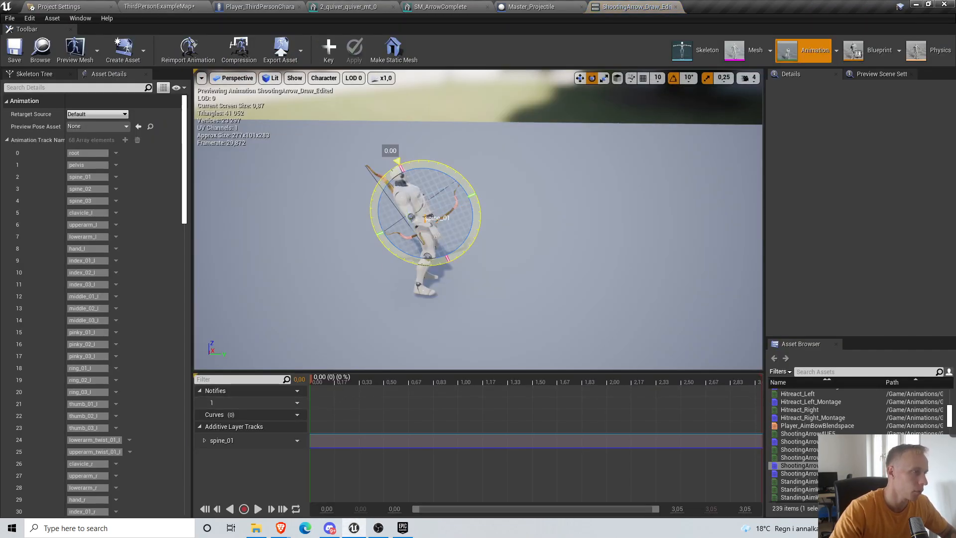
pyautogui.click(393, 180)
pyautogui.moveTo(394, 180); pyautogui.dragTo(429, 231, button='right')
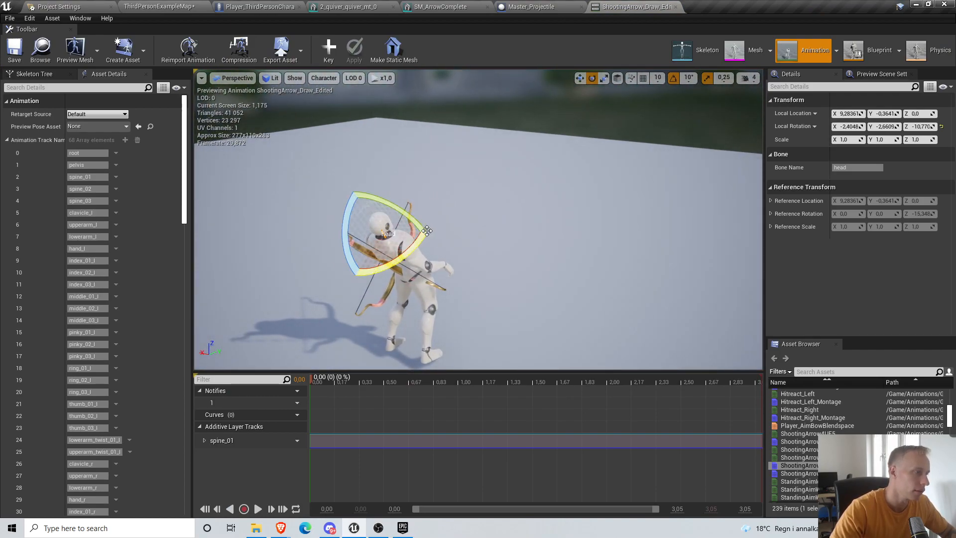
pyautogui.moveTo(346, 244); pyautogui.dragTo(345, 238)
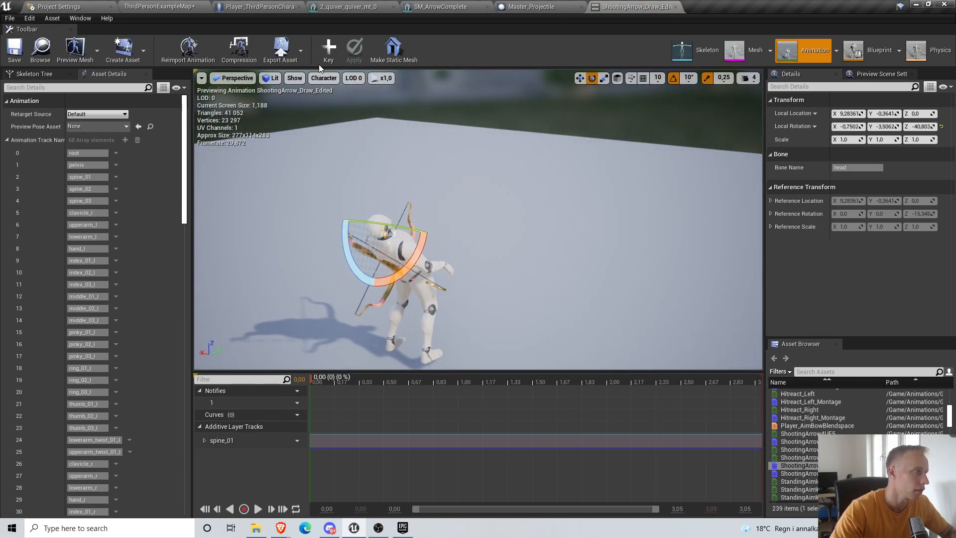
pyautogui.click(356, 49)
# Play ThirdPersonExampleMap, pick up the bow, check the adjusted head pose while drawing and aiming, and stop the session
pyautogui.click(181, 5)
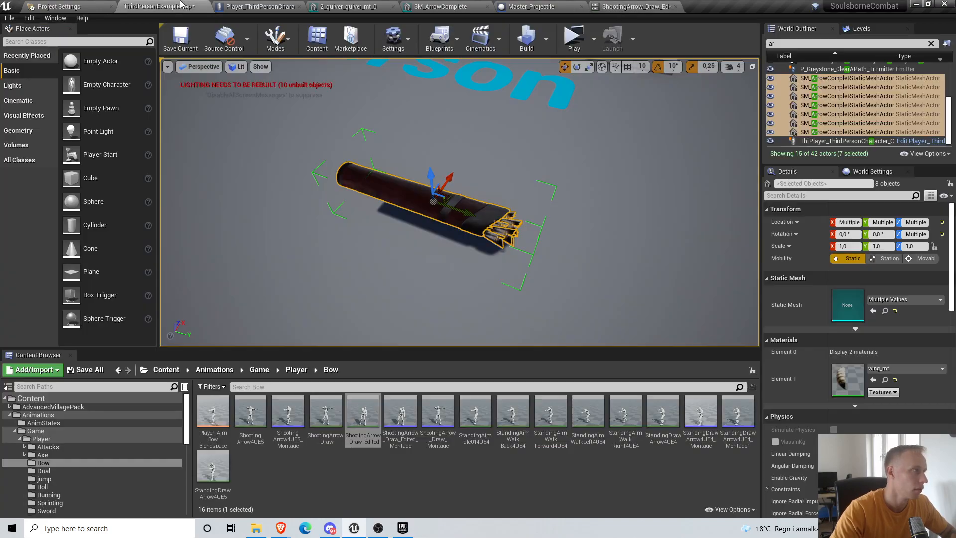
pyautogui.click(573, 40)
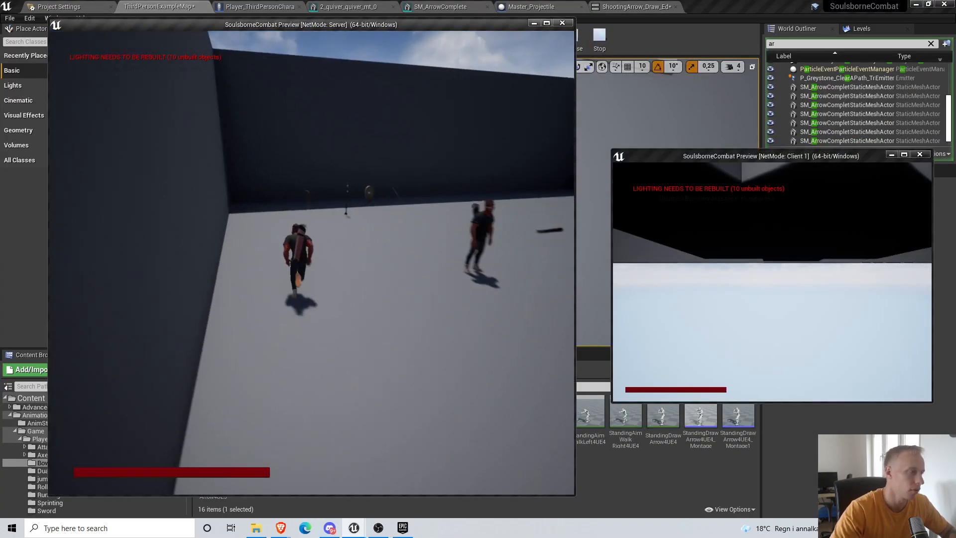
pyautogui.press('w')
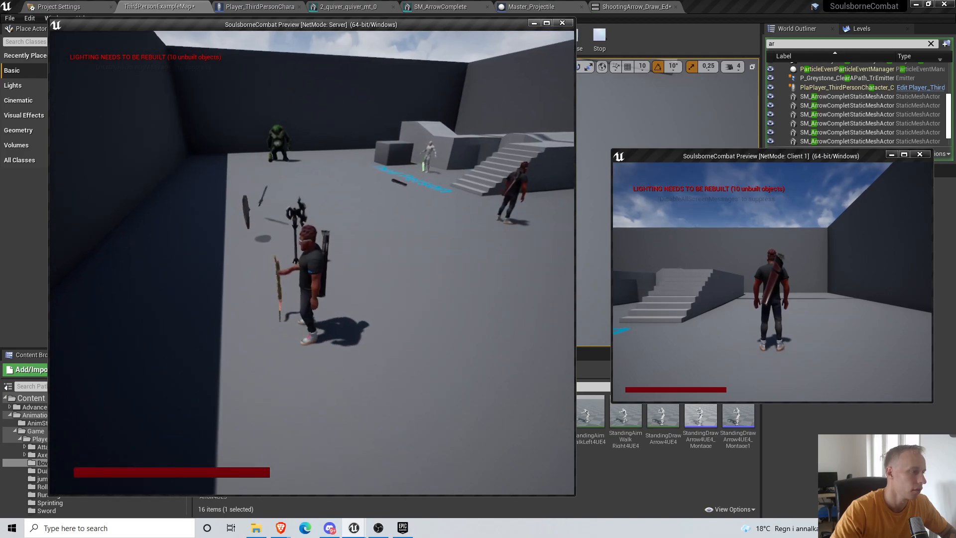
pyautogui.press('e')
pyautogui.press('w')
pyautogui.press('d')
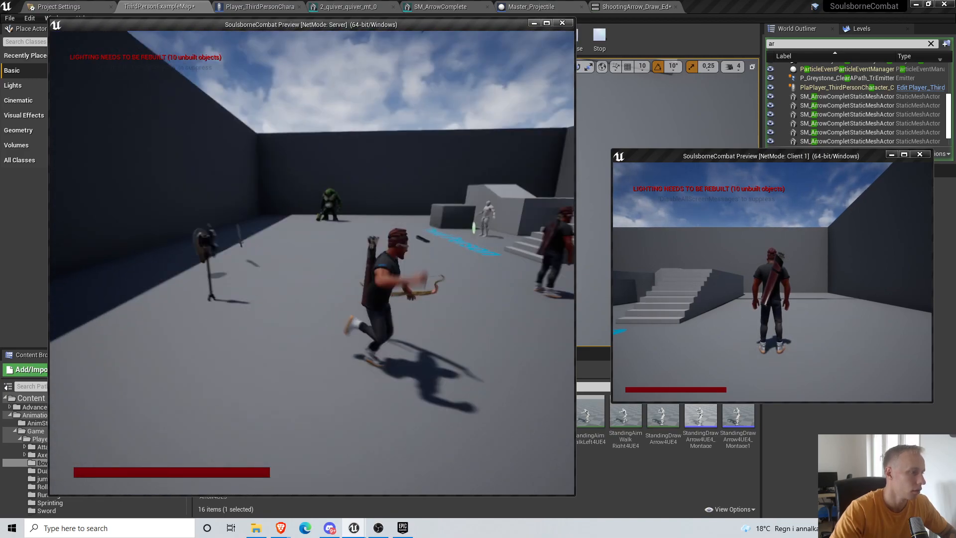
pyautogui.rightClick(311, 262)
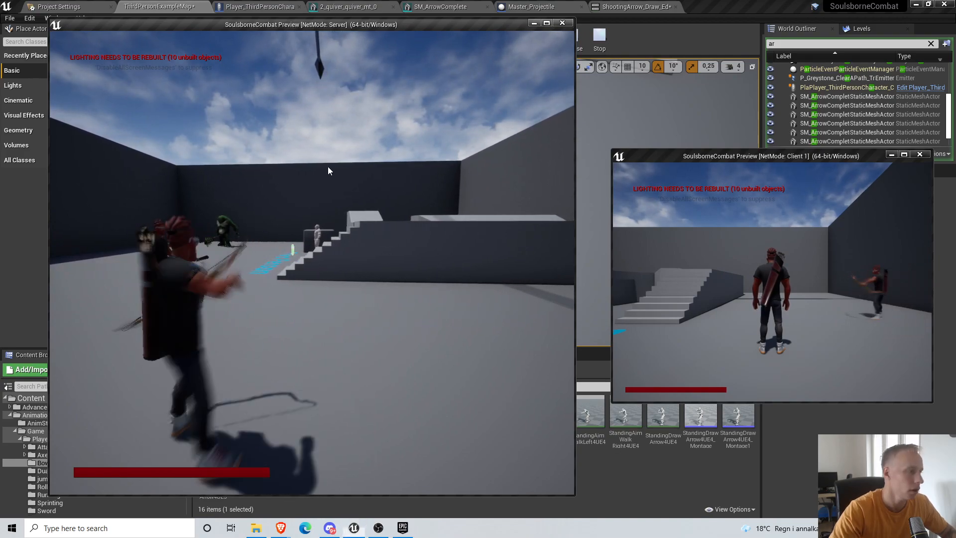
pyautogui.press('Escape')
# Key the head bone again at 0.00 s in ShootingArrow_Draw_Edited and save it, and test drawing the bow in the played level
pyautogui.doubleClick(363, 412)
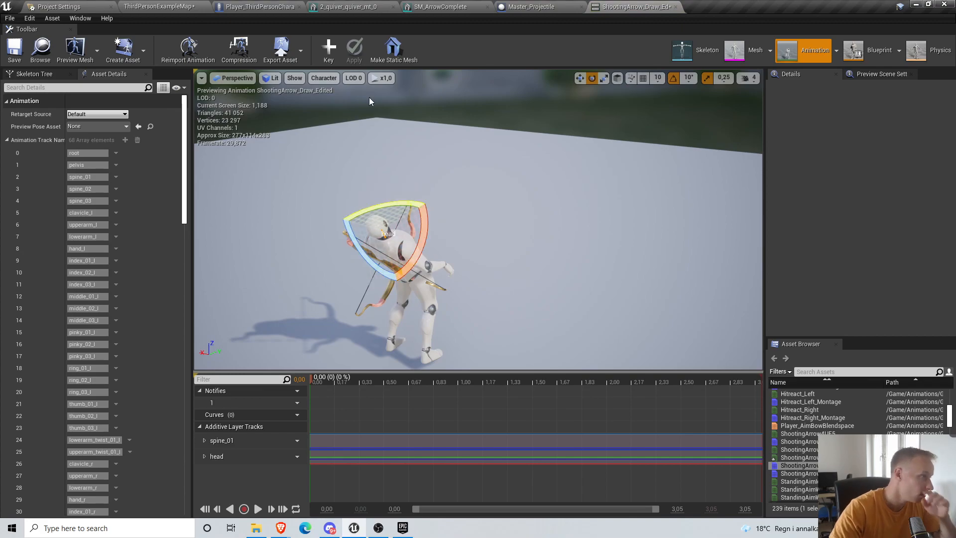
pyautogui.click(332, 54)
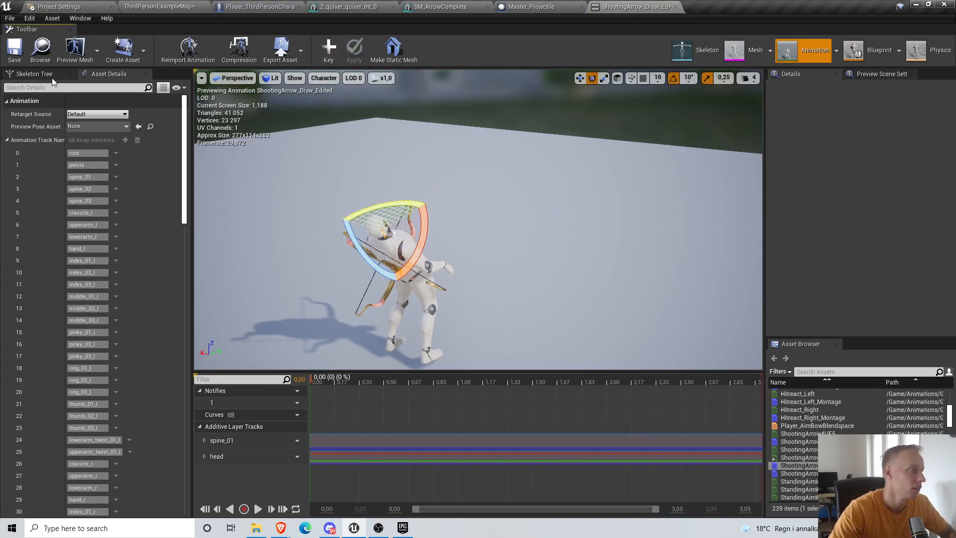
pyautogui.click(159, 7)
pyautogui.click(567, 39)
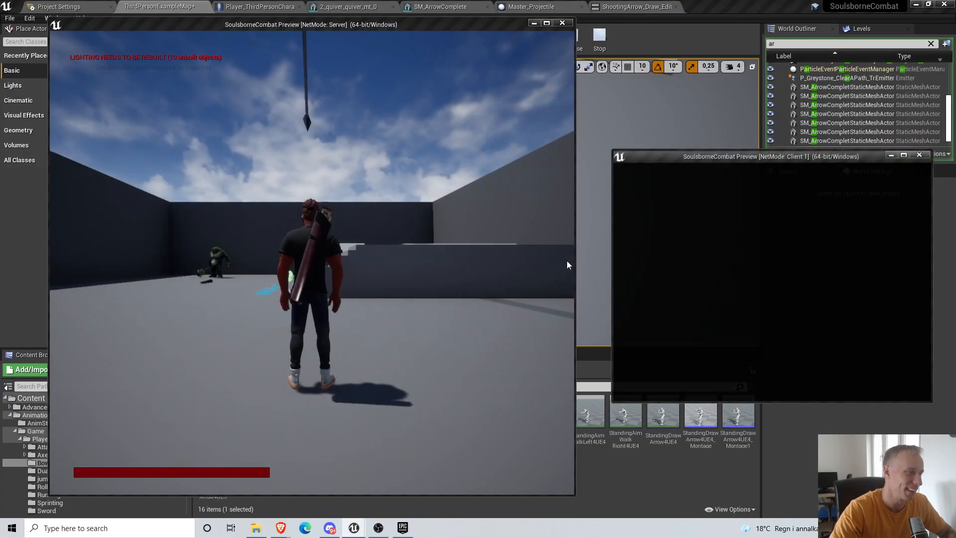
pyautogui.press('w')
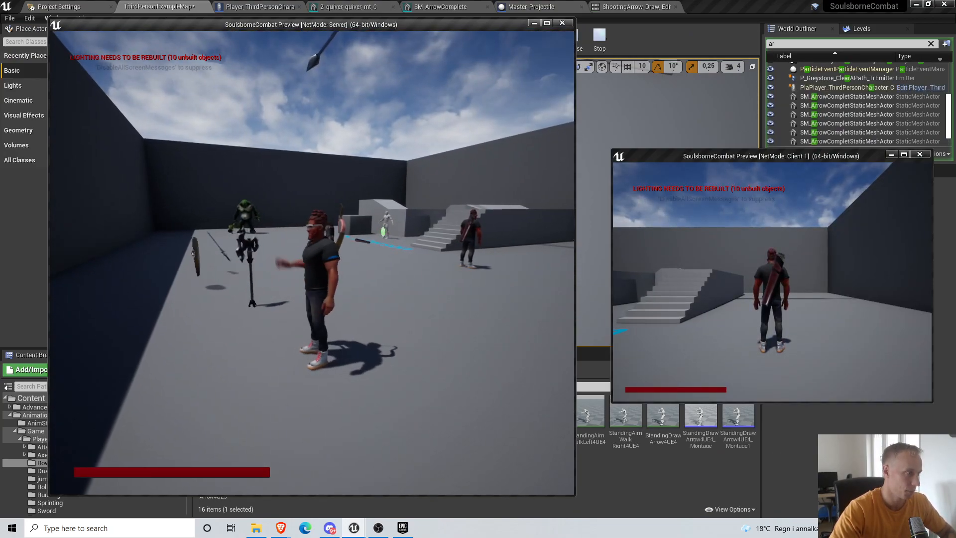
pyautogui.press('d')
pyautogui.rightClick(311, 262)
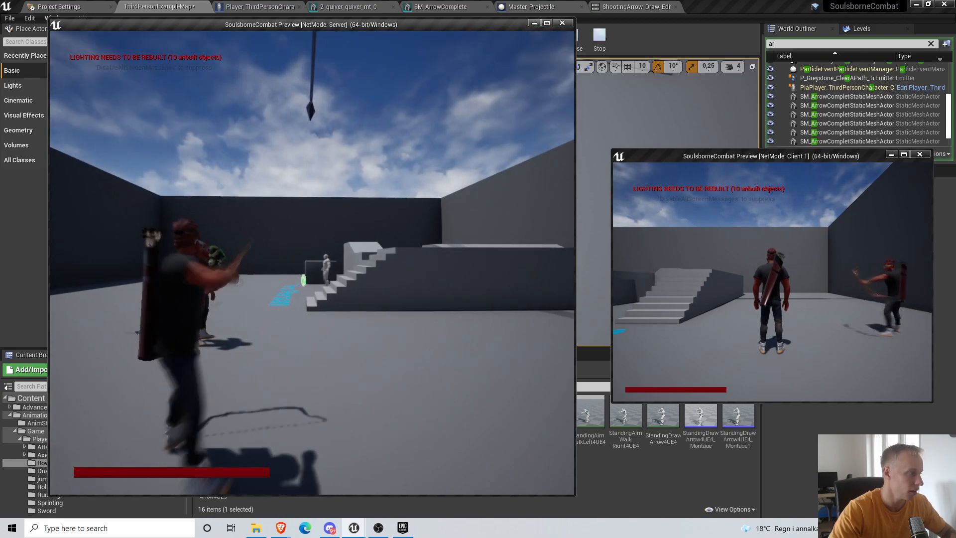
# Stop the play session, open the ShootingArrow_Draw_Edited animation and rotate the spine_01 bone by 20 degrees
pyautogui.press('Escape')
pyautogui.doubleClick(364, 402)
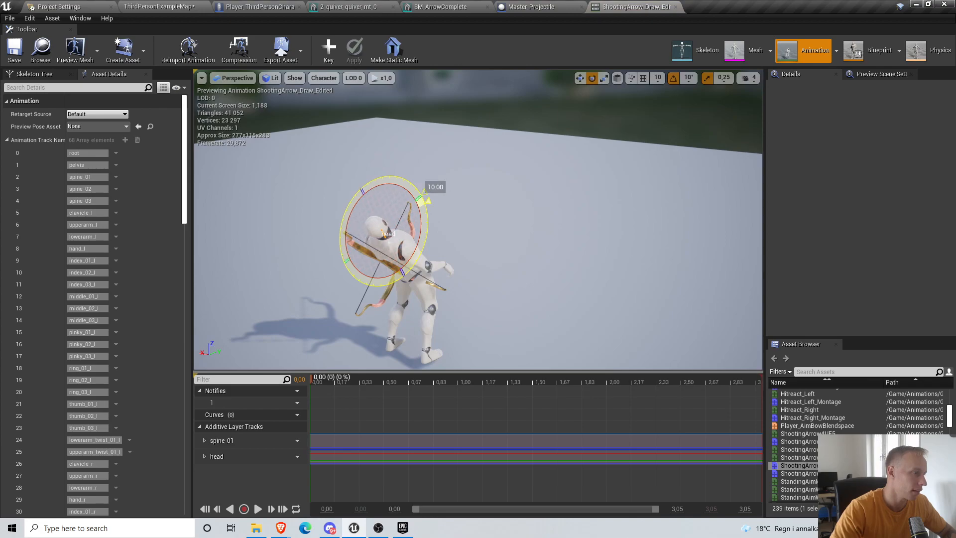
pyautogui.click(396, 264)
pyautogui.moveTo(434, 296); pyautogui.dragTo(423, 261, button='right')
pyautogui.click(431, 277)
pyautogui.moveTo(567, 287); pyautogui.dragTo(590, 272)
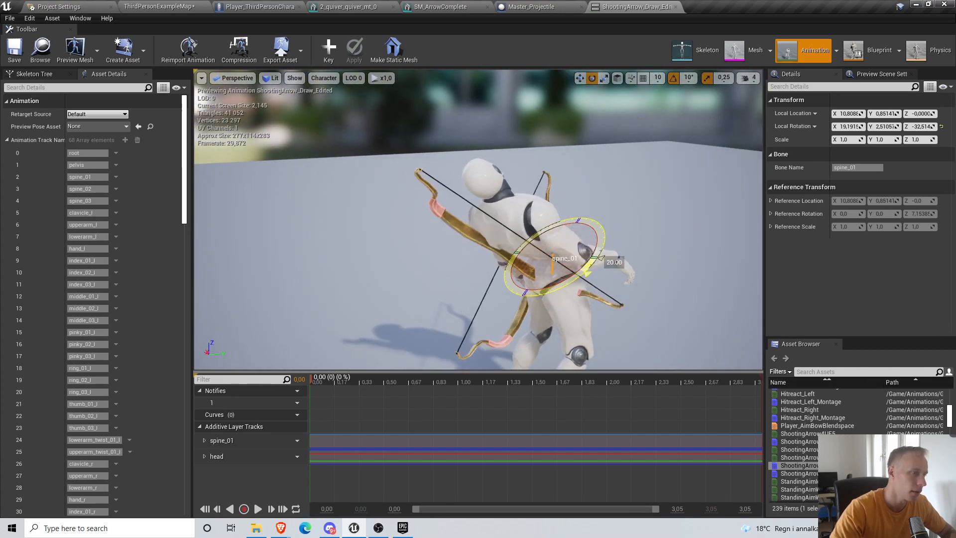
# Key and apply the adjusted spine pose in ShootingArrow_Draw_Edited, and save the animation
pyautogui.click(327, 52)
pyautogui.click(355, 52)
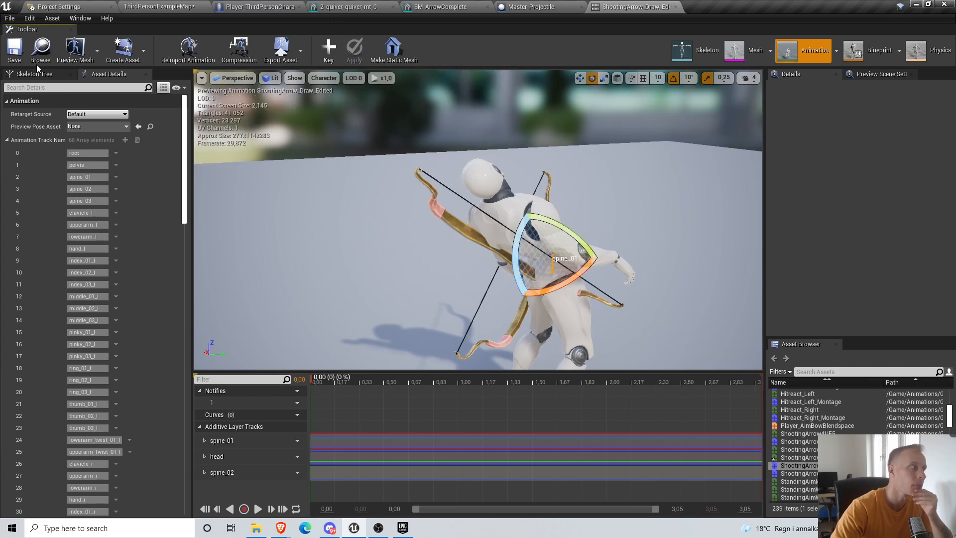
pyautogui.click(15, 50)
# Play the ThirdPersonExampleMap level and test moving, aiming, drawing and shooting with the bow
pyautogui.click(160, 7)
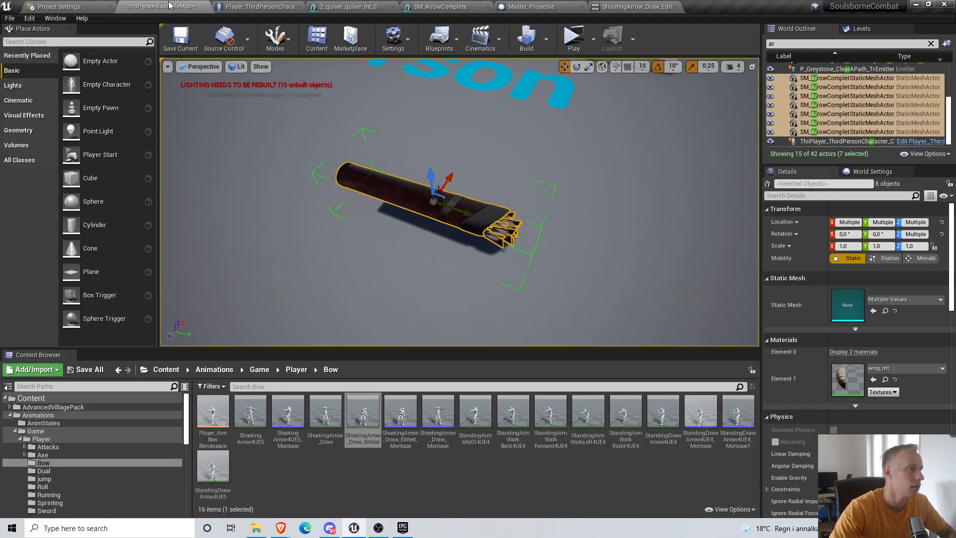
pyautogui.click(573, 37)
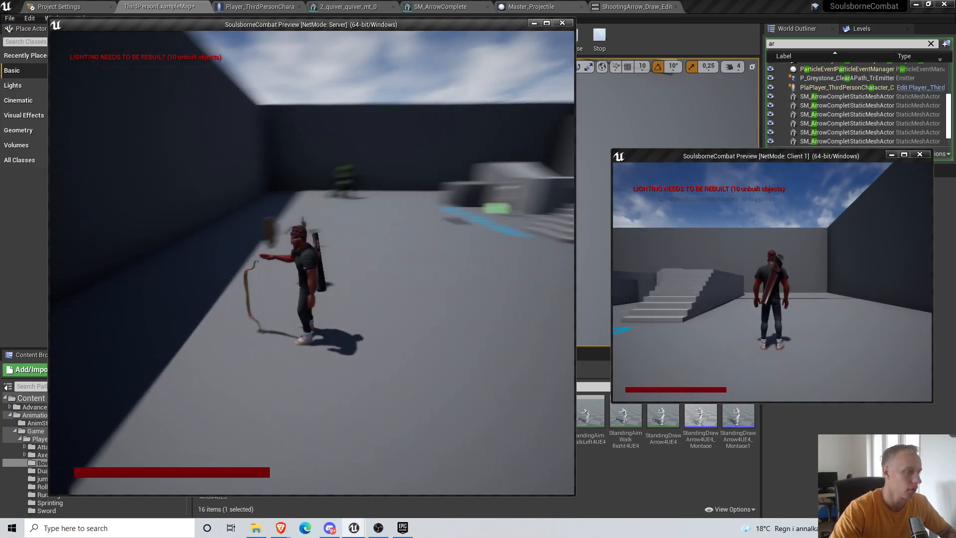
pyautogui.press('d')
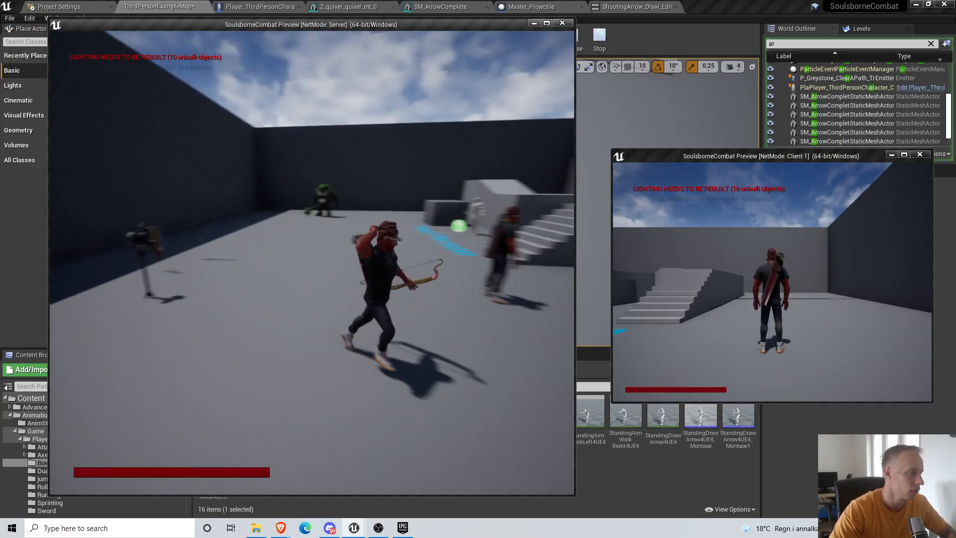
pyautogui.rightClick(311, 262)
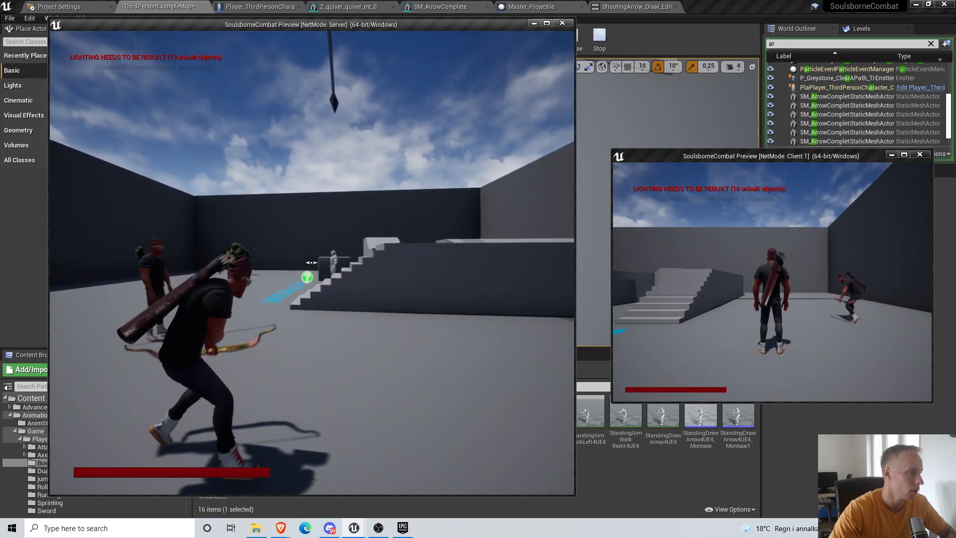
pyautogui.press('a')
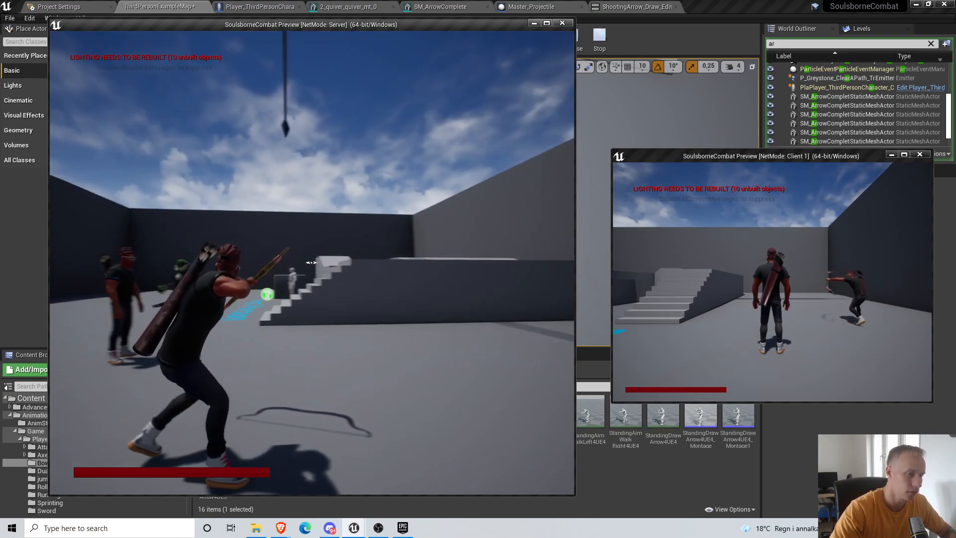
pyautogui.press('w')
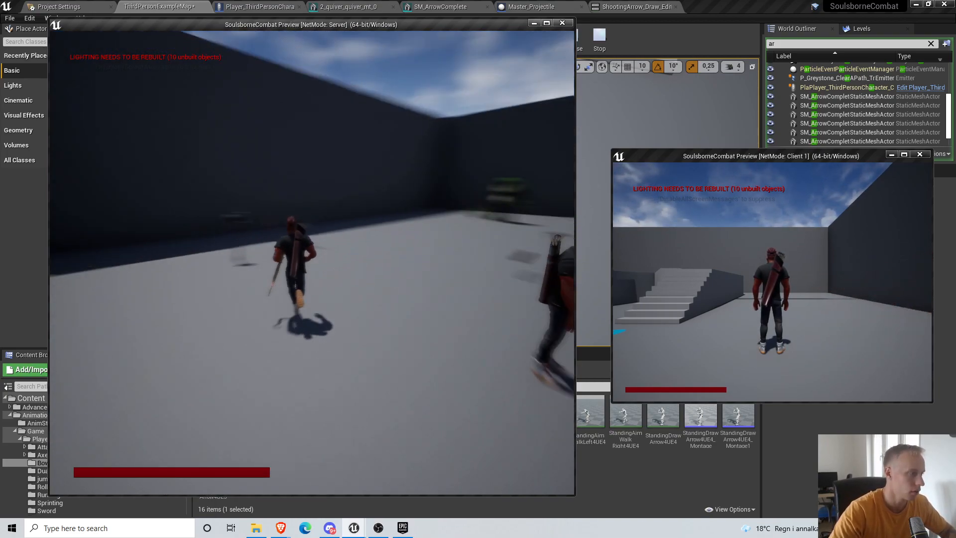
pyautogui.rightClick(312, 262)
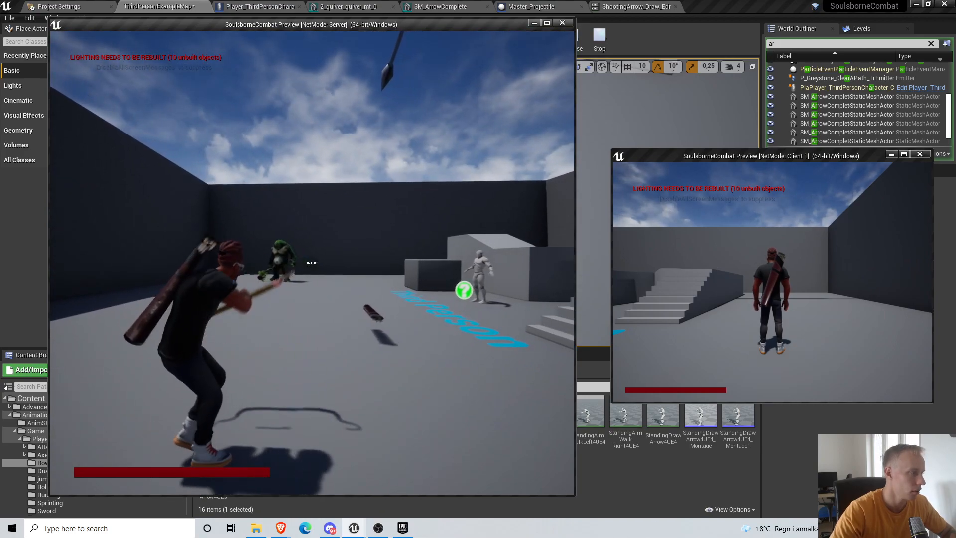
pyautogui.press('s')
pyautogui.click(311, 263)
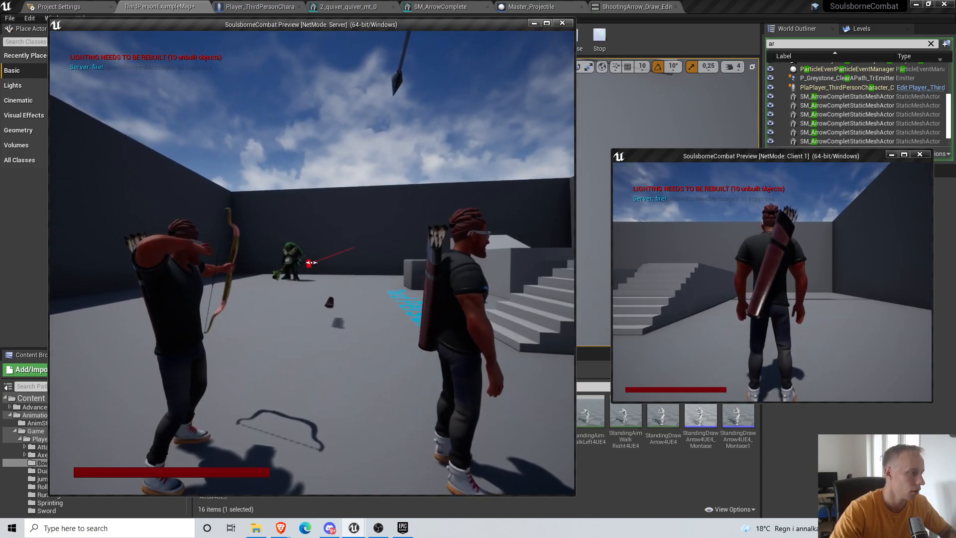
pyautogui.click(312, 262)
pyautogui.press('a')
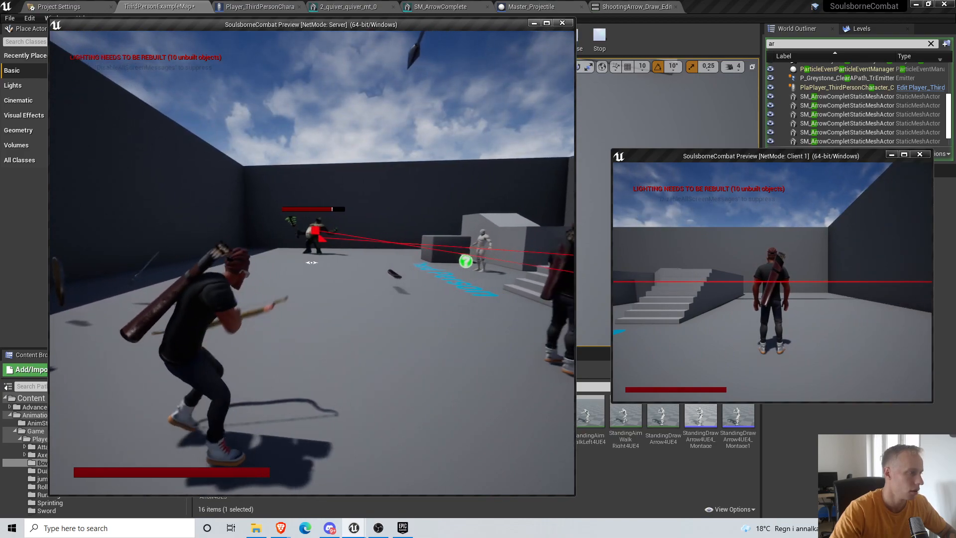
pyautogui.press('d')
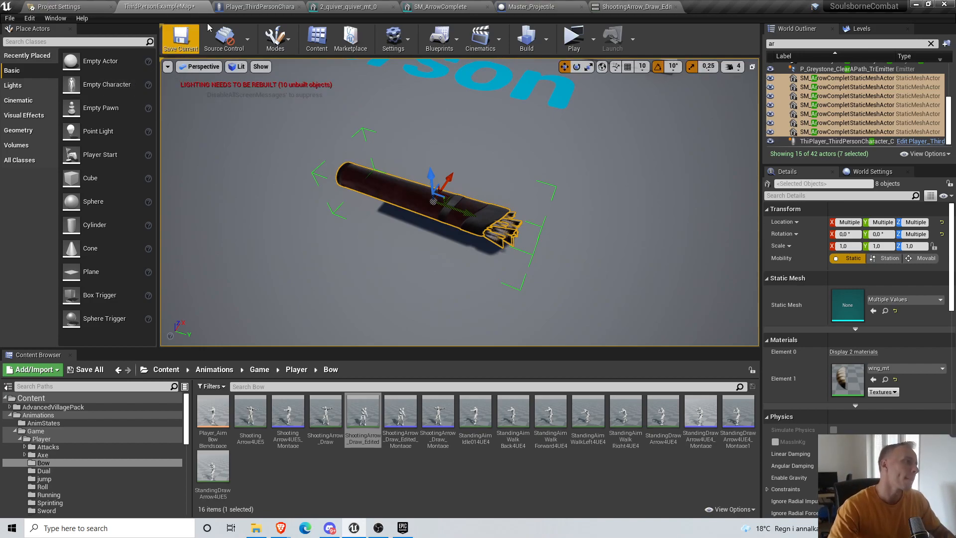
# Examine the Right Mouse Button aiming logic in the Input Graph of Player_ThirdPersonCharacter up to the Server Play Montage node
pyautogui.click(225, 7)
pyautogui.scroll(-5, 438, 393)
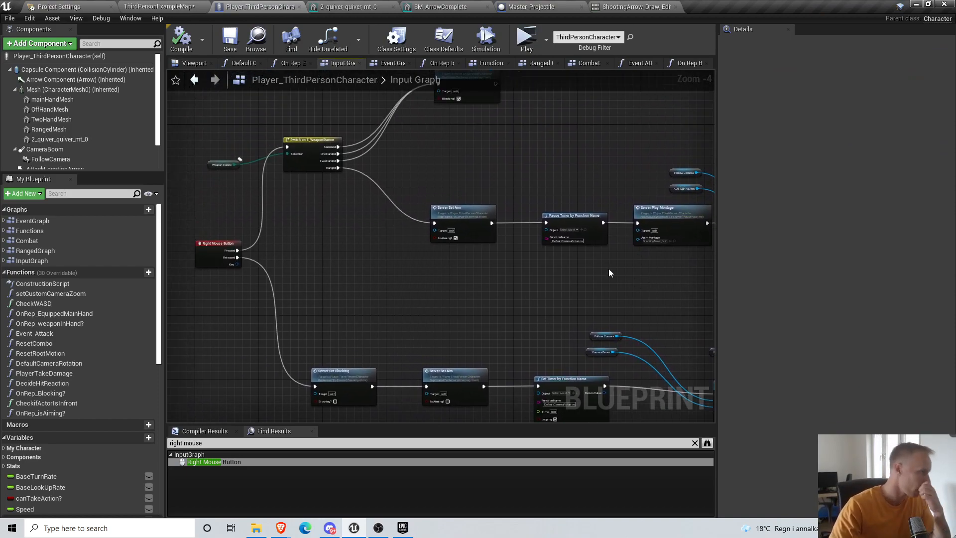
pyautogui.moveTo(534, 172); pyautogui.dragTo(204, 160, button='right')
pyautogui.scroll(-3, 463, 191)
pyautogui.scroll(3, 601, 251)
pyautogui.scroll(2, 543, 157)
pyautogui.moveTo(476, 236); pyautogui.dragTo(695, 248, button='right')
pyautogui.scroll(-5, 676, 250)
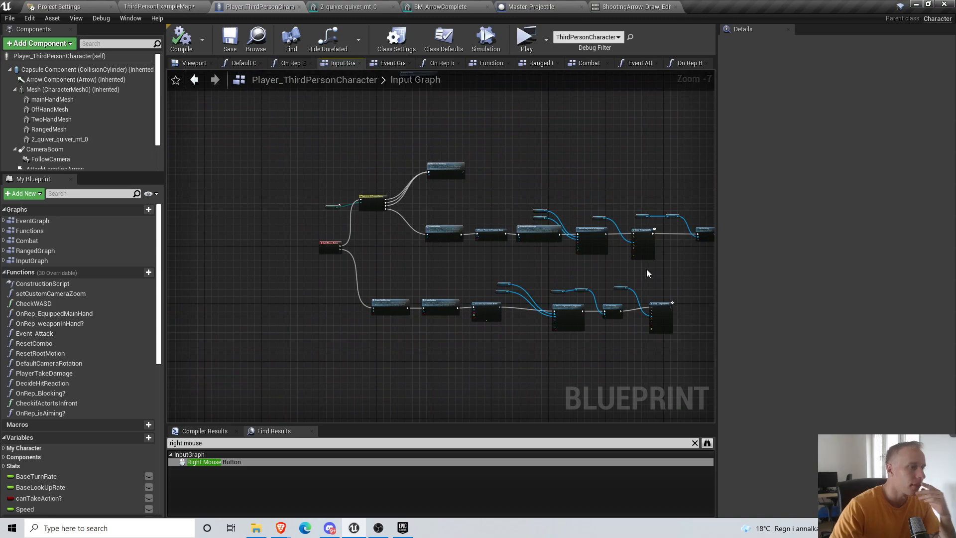
pyautogui.moveTo(648, 269); pyautogui.dragTo(508, 283, button='right')
pyautogui.scroll(2, 502, 247)
pyautogui.scroll(1, 593, 172)
pyautogui.moveTo(241, 183); pyautogui.dragTo(364, 213, button='right')
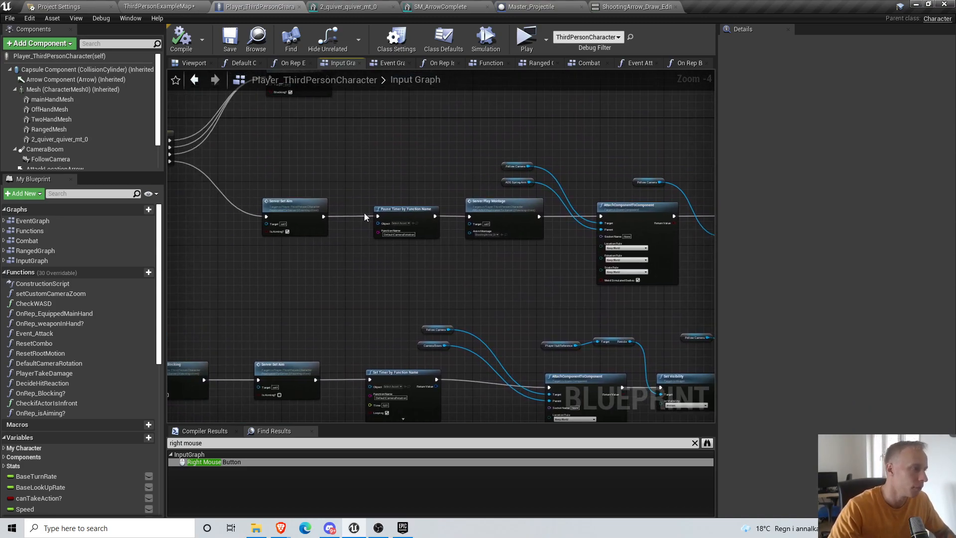
pyautogui.scroll(3, 456, 211)
pyautogui.moveTo(611, 305); pyautogui.dragTo(468, 315, button='right')
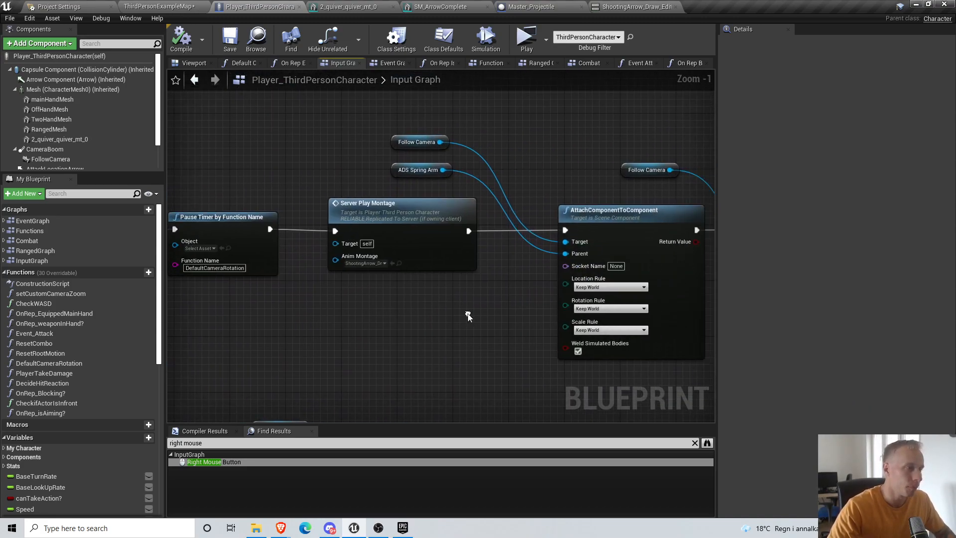
# Open the montage assigned to the Server Play Montage node, pause its preview and scrub it to 0,68 s
pyautogui.click(400, 263)
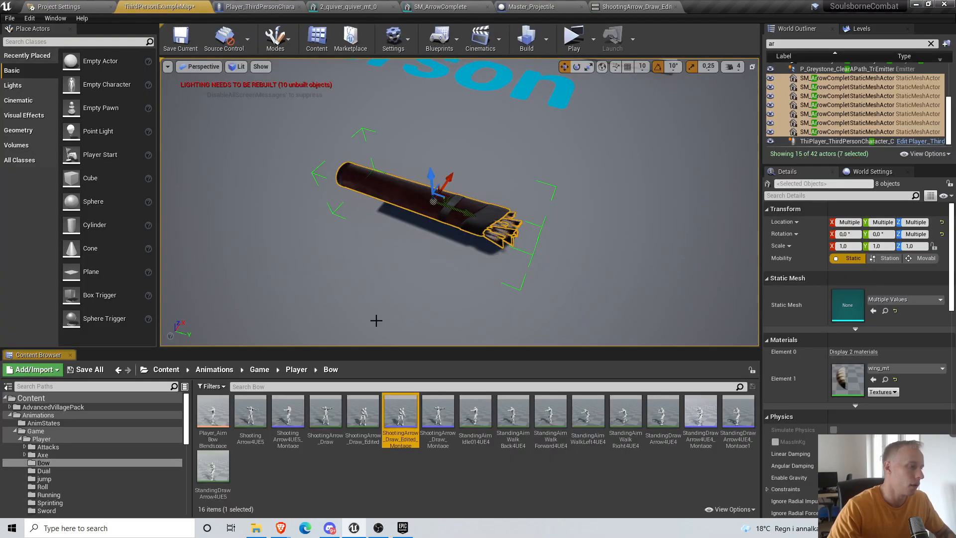
pyautogui.doubleClick(395, 420)
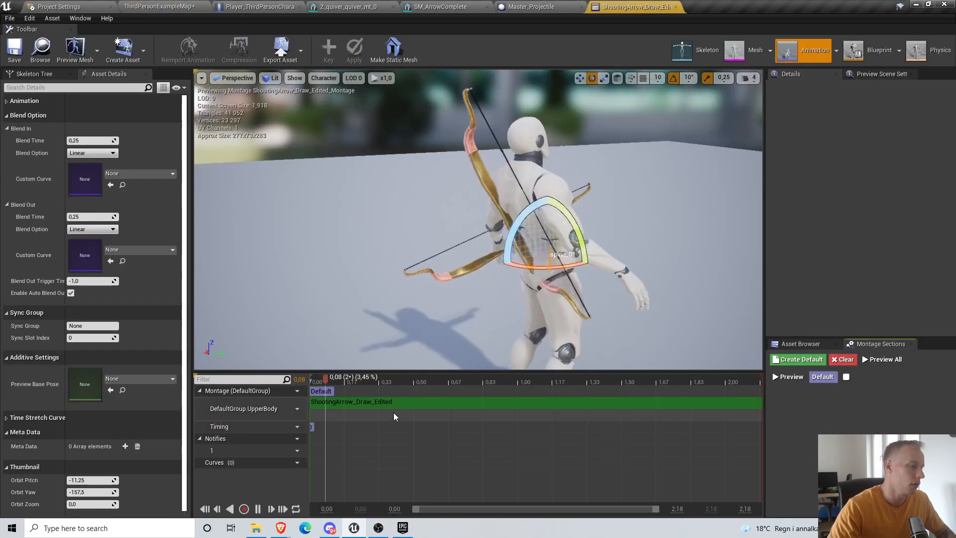
pyautogui.click(258, 508)
pyautogui.keyDown('alt'); pyautogui.moveTo(428, 259); pyautogui.dragTo(319, 314); pyautogui.keyUp('alt')
pyautogui.moveTo(625, 377)
pyautogui.mouseDown()
pyautogui.moveTo(281, 386)
pyautogui.moveTo(400, 371)
pyautogui.moveTo(460, 379)
pyautogui.moveTo(452, 381)
pyautogui.mouseUp()
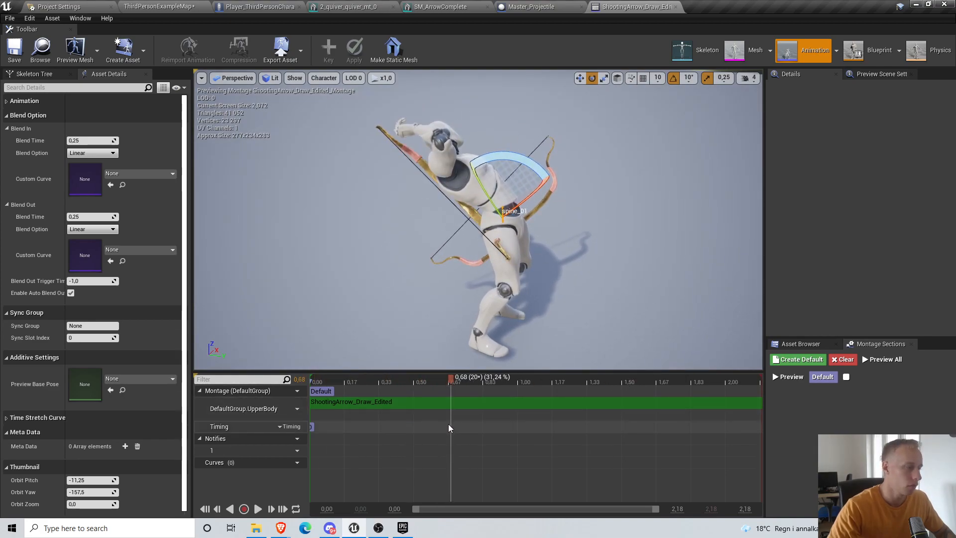
# Add a new notify named ArrowToHand at 0,68 s on the montage's notify track and save the montage
pyautogui.rightClick(453, 450)
pyautogui.moveTo(484, 473)
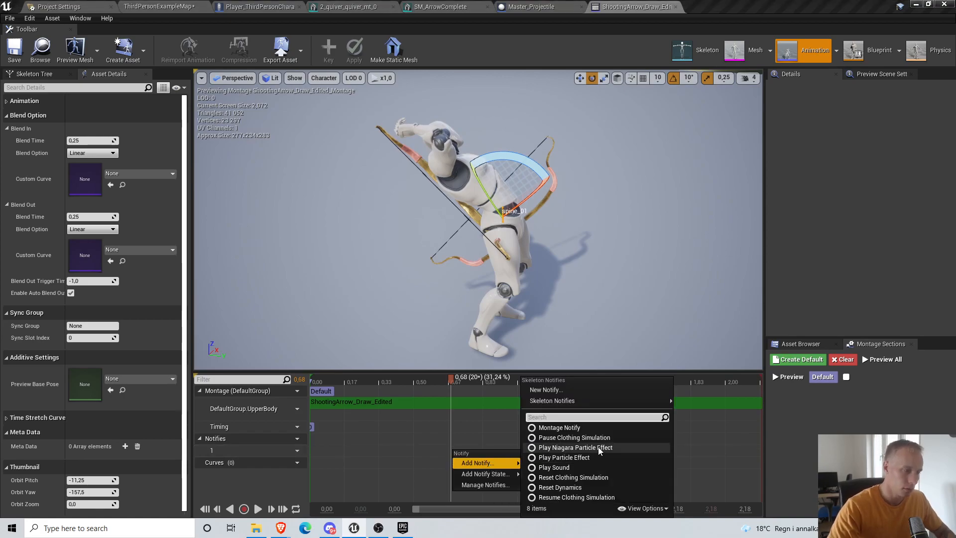
pyautogui.moveTo(642, 400)
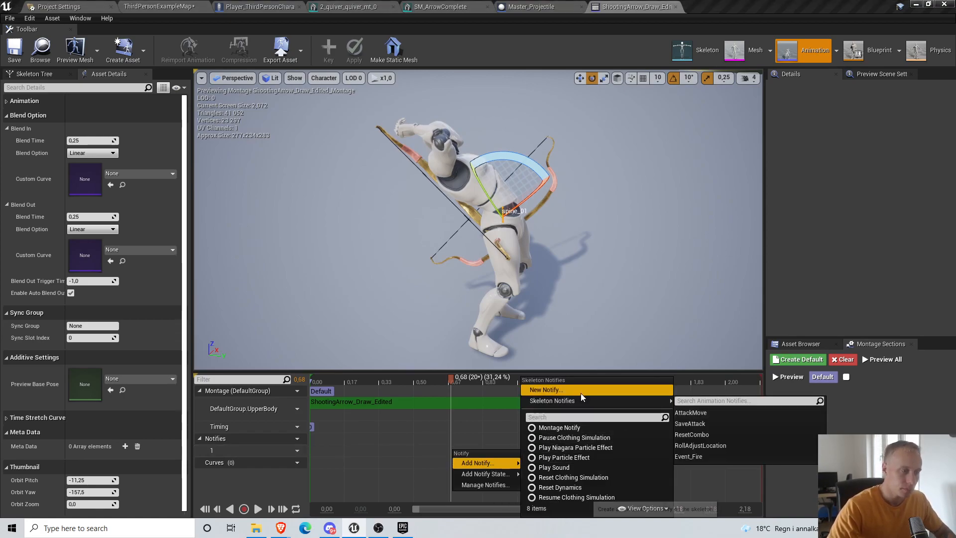
pyautogui.click(568, 391)
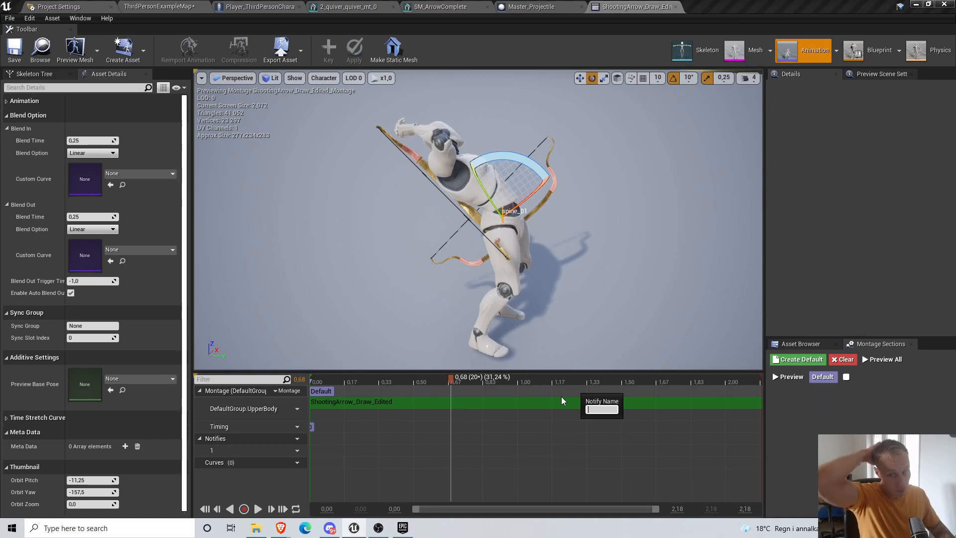
pyautogui.write('Not')
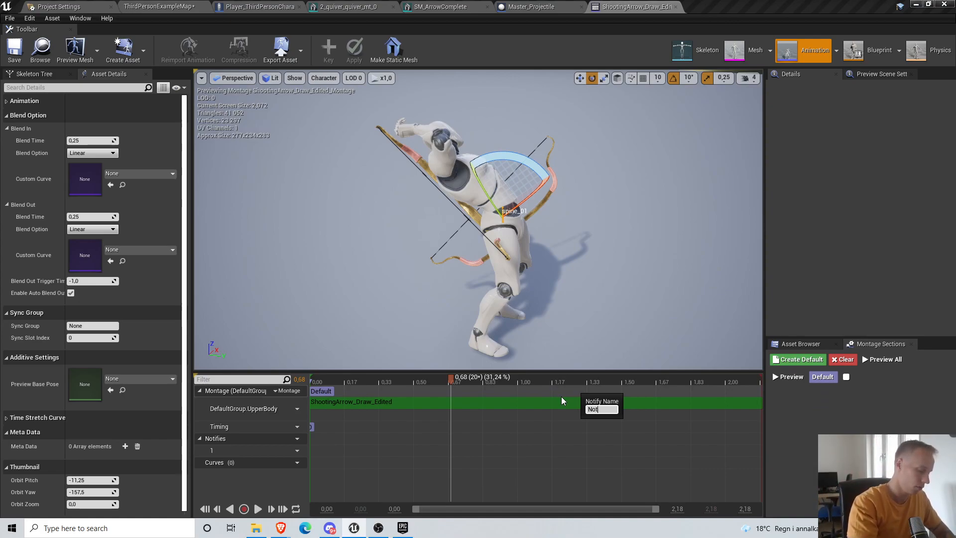
pyautogui.write('ify_AddAr')
pyautogui.press('BackSpace')
pyautogui.press('BackSpace')
pyautogui.press('BackSpace')
pyautogui.press('BackSpace')
pyautogui.press('BackSpace')
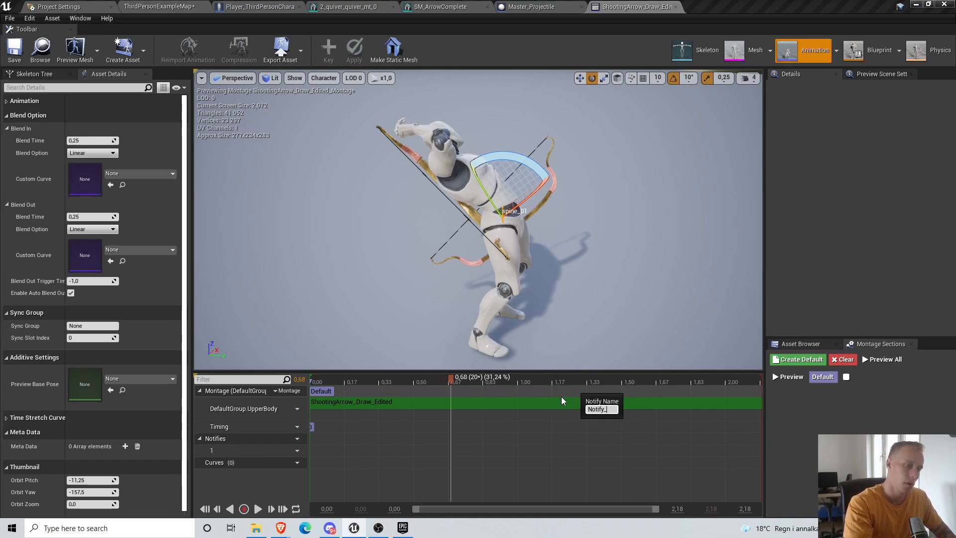
pyautogui.press('BackSpace')
pyautogui.press('BackSpace')
pyautogui.press('BackSpace')
pyautogui.press('BackSpace')
pyautogui.press('BackSpace')
pyautogui.press('BackSpace')
pyautogui.write('ArrowToHand')
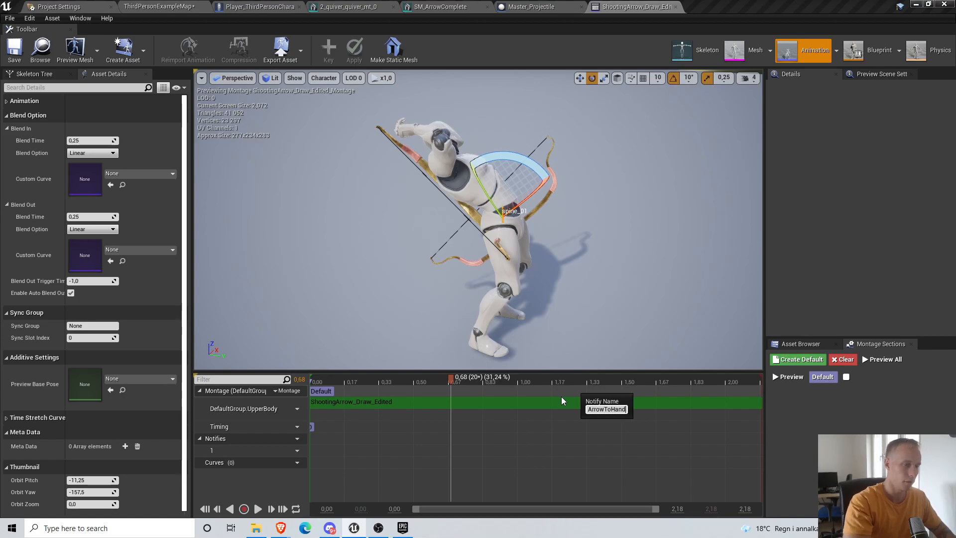
pyautogui.press('Return')
pyautogui.click(15, 50)
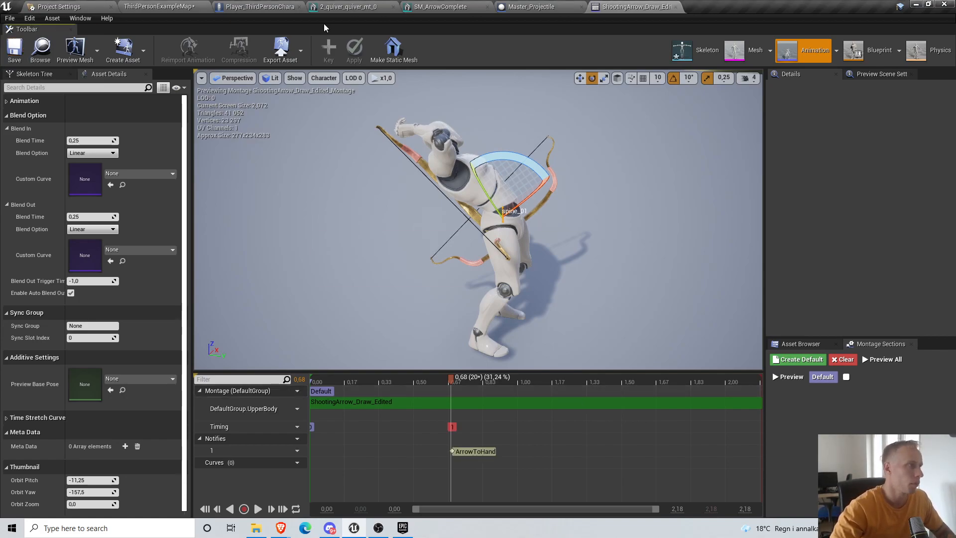
# Open the Player_ThirdPerson_AnimBP animation blueprint assigned to the character's Mesh component in Player_ThirdPersonCharacter
pyautogui.click(235, 6)
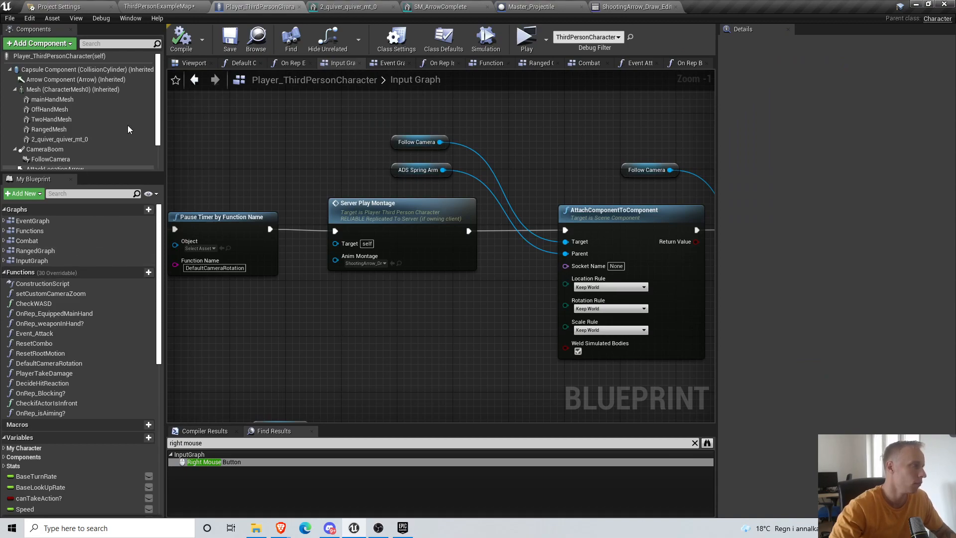
pyautogui.click(118, 89)
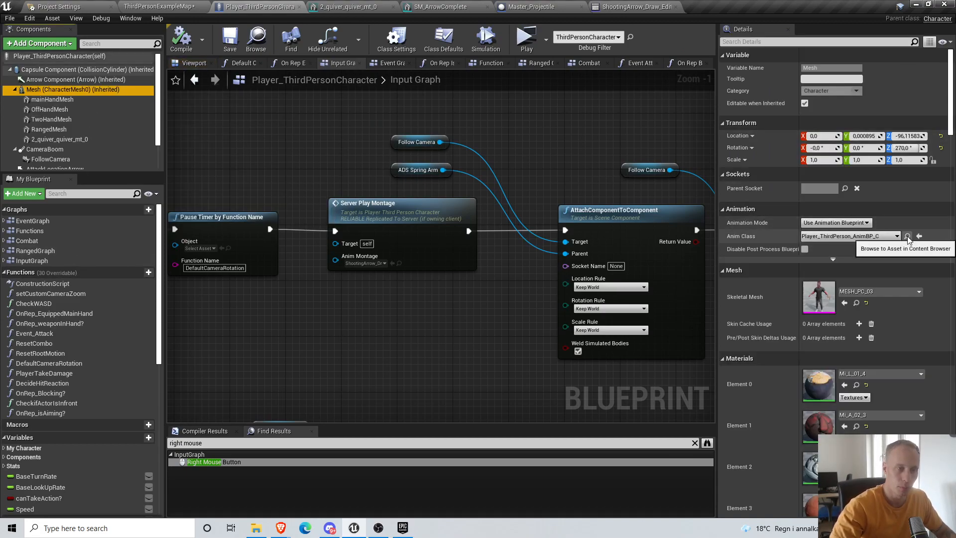
pyautogui.click(850, 235)
pyautogui.doubleClick(262, 436)
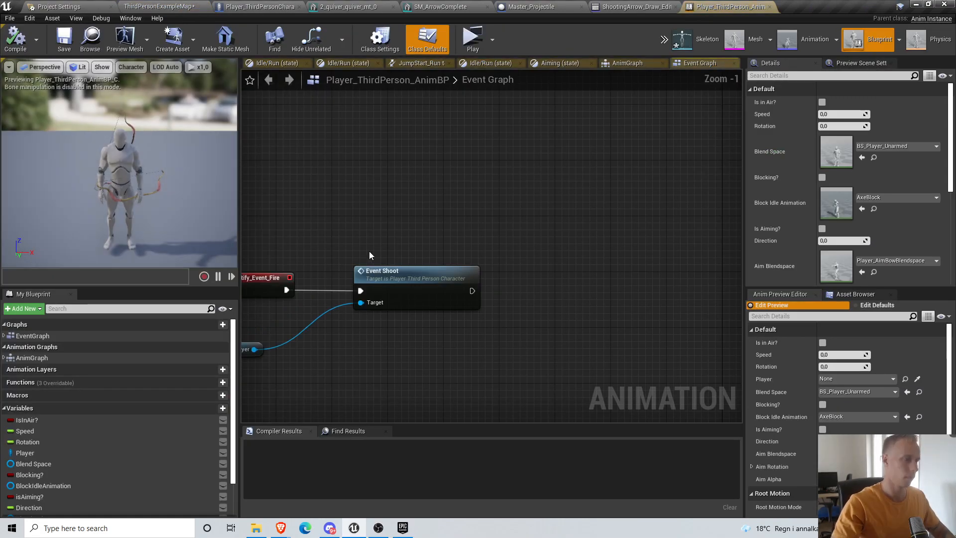
# Add the AnimNotify_ArrowToHand event in empty space above AnimNotify_RollAdjustLocation in the Event Graph, and compile the blueprint
pyautogui.scroll(-9, 390, 219)
pyautogui.moveTo(393, 388); pyautogui.dragTo(478, 265, button='right')
pyautogui.moveTo(542, 156); pyautogui.dragTo(525, 341, button='right')
pyautogui.scroll(8, 470, 174)
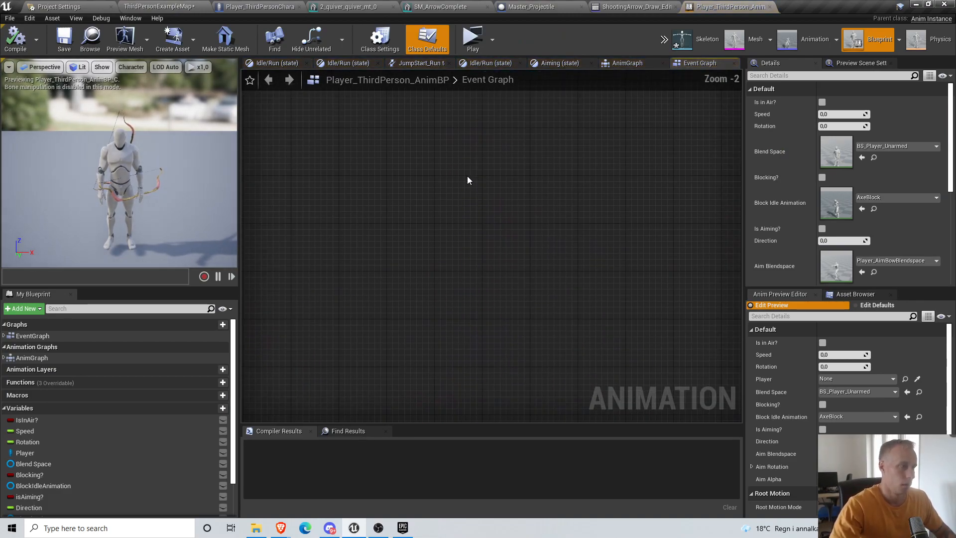
pyautogui.moveTo(359, 333); pyautogui.dragTo(408, 167, button='right')
pyautogui.rightClick(402, 140)
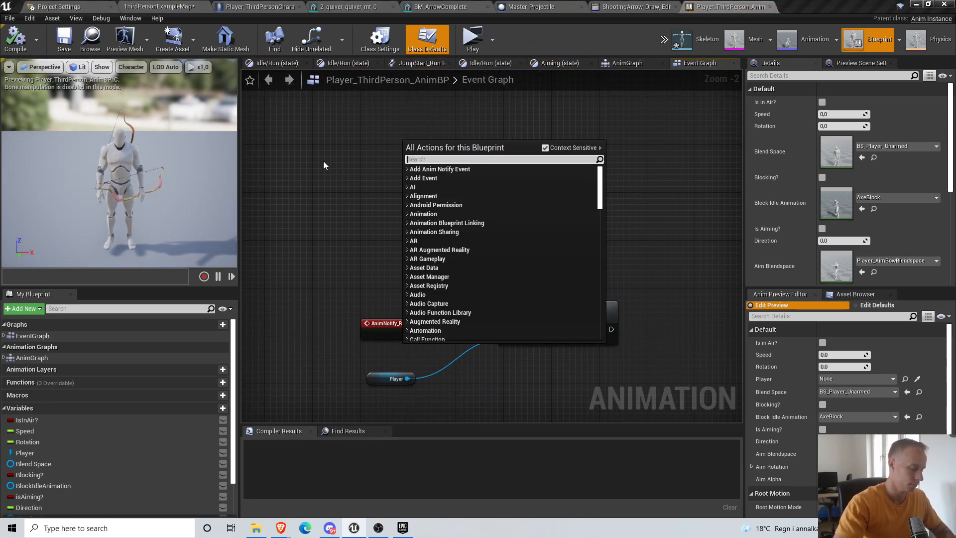
pyautogui.write('arrow to')
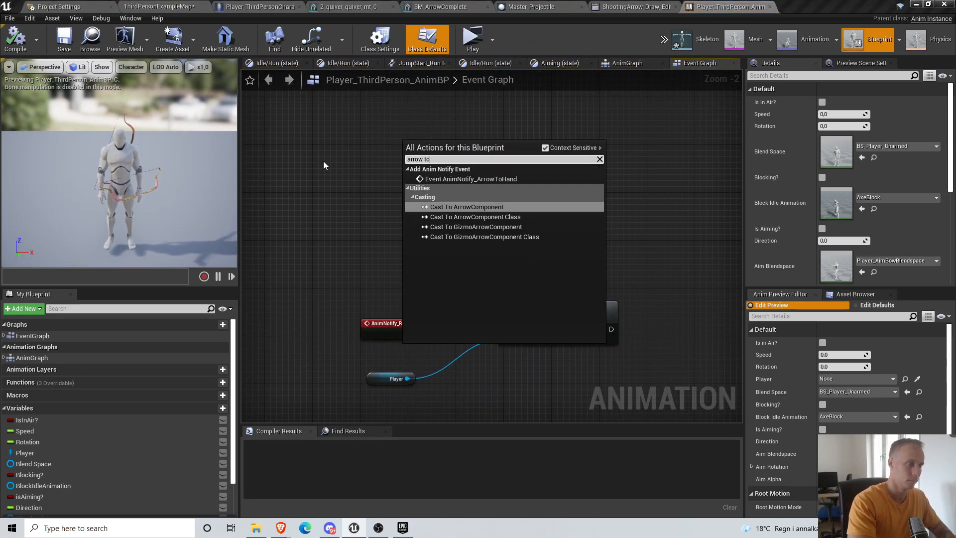
pyautogui.click(461, 179)
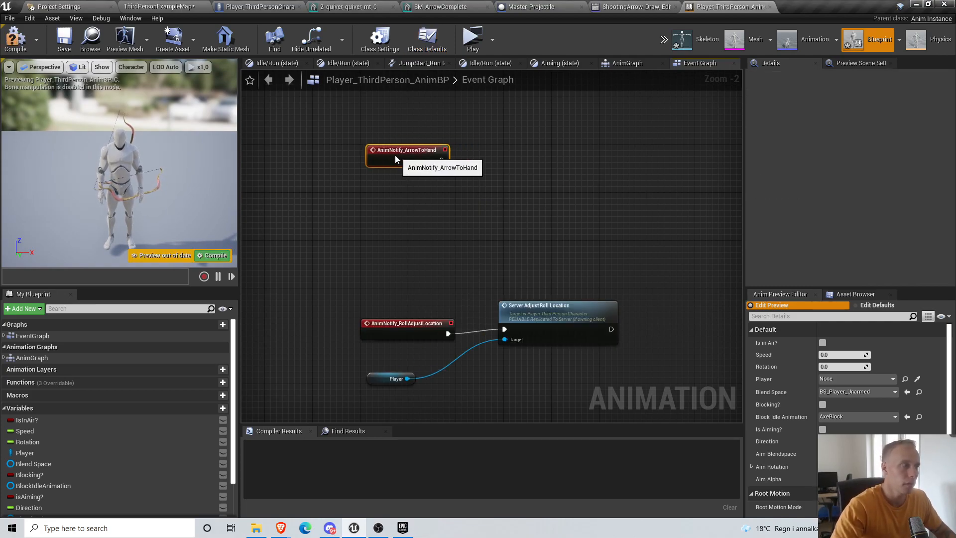
pyautogui.click(15, 38)
# Scrub the draw montage past the ArrowToHand notify to check its timing, and return to Player_ThirdPerson_AnimBP
pyautogui.click(607, 6)
pyautogui.moveTo(448, 385); pyautogui.dragTo(500, 382)
pyautogui.click(730, 6)
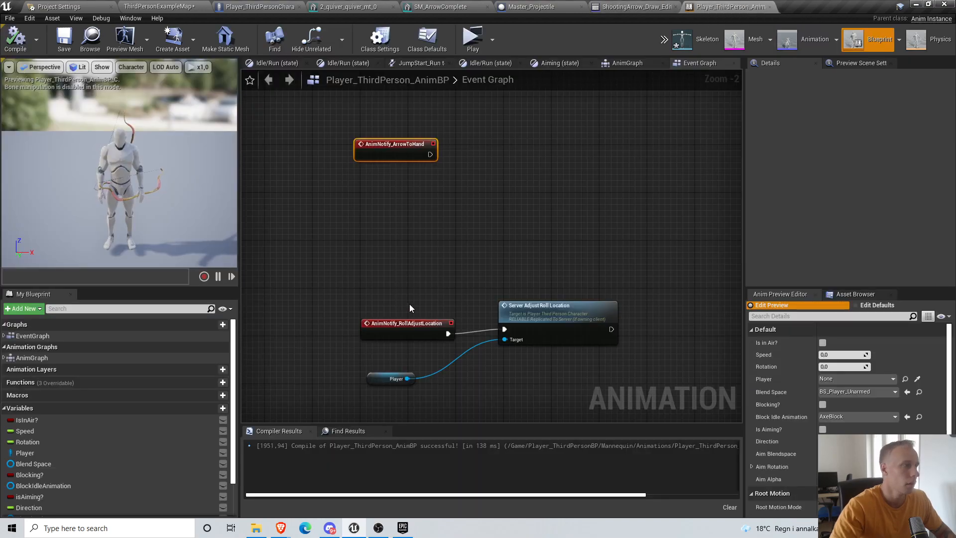
# Switch to the Player_ThirdPersonCharacter blueprint
pyautogui.scroll(2, 480, 207)
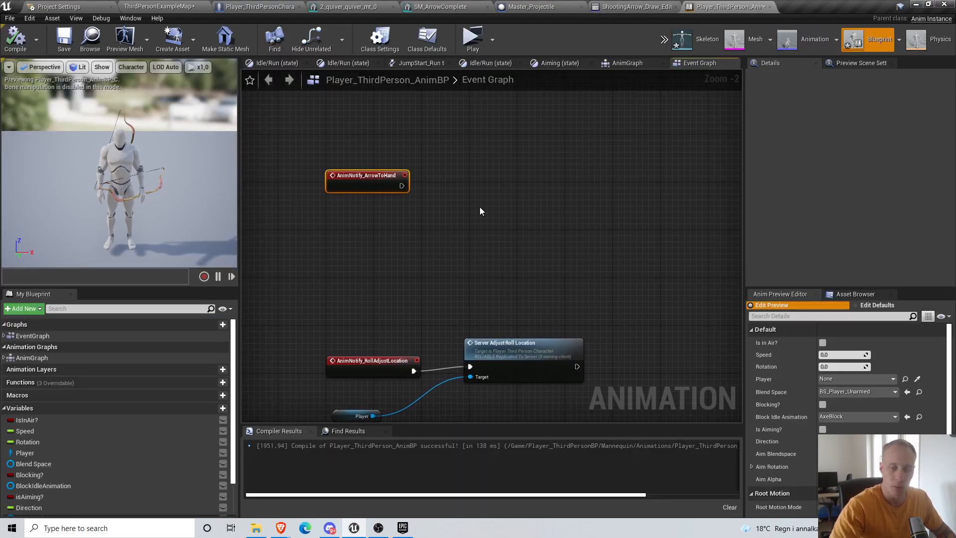
pyautogui.click(221, 7)
pyautogui.scroll(-7, 424, 199)
pyautogui.moveTo(416, 158); pyautogui.dragTo(493, 237, button='right')
pyautogui.moveTo(512, 272); pyautogui.dragTo(557, 128, button='right')
pyautogui.scroll(3, 414, 303)
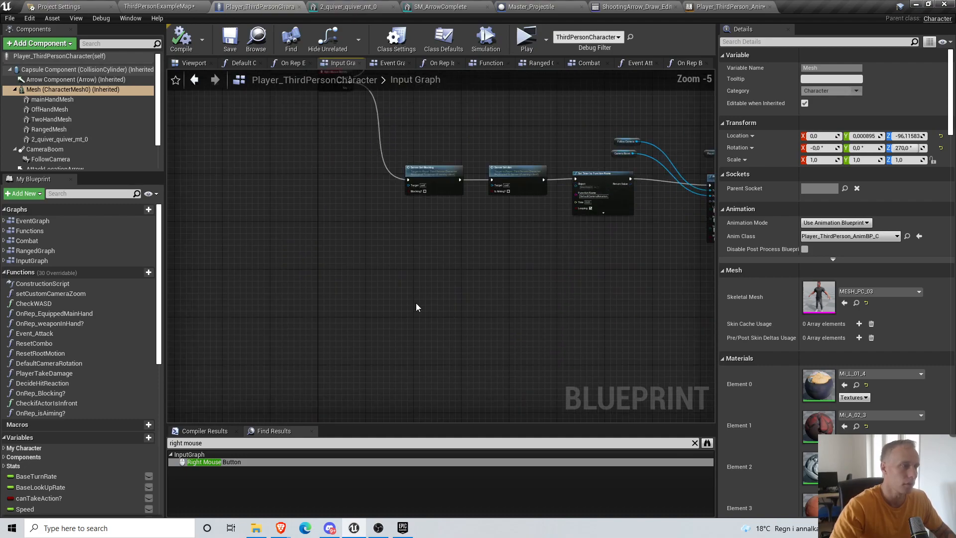
pyautogui.moveTo(414, 303); pyautogui.dragTo(545, 264, button='right')
pyautogui.rightClick(424, 307)
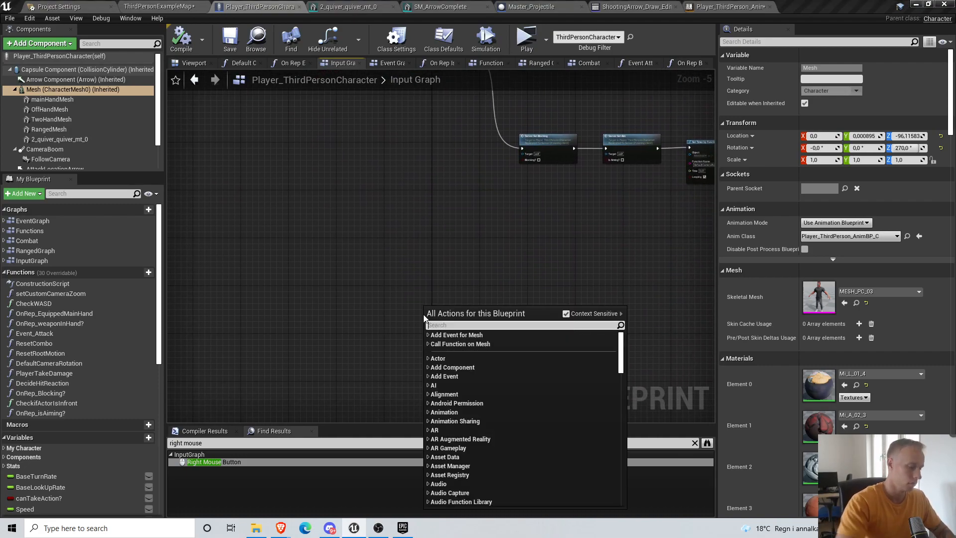
pyautogui.write('cust')
pyautogui.press('Escape')
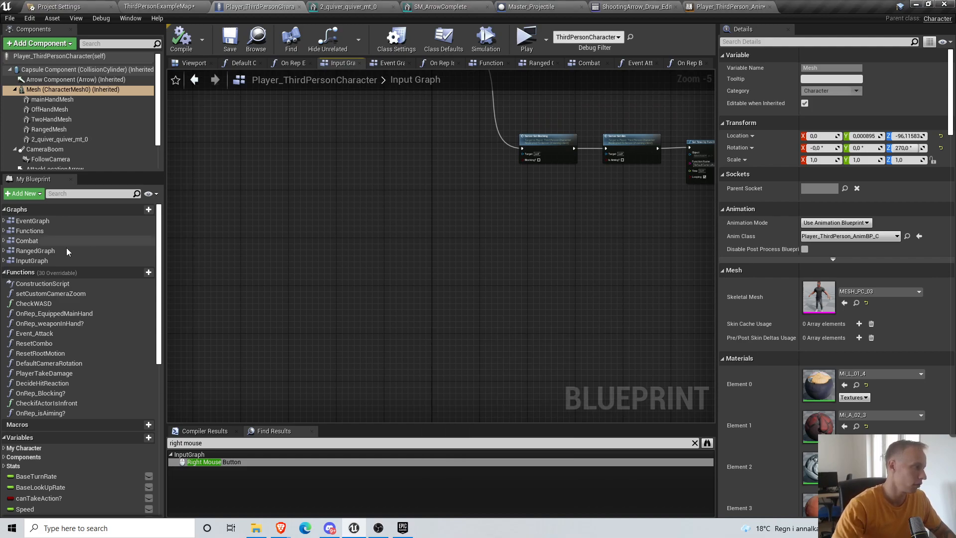
# Open the RangedGraph and add a custom event named AddArrowTohand in the empty space above Server_setAim
pyautogui.doubleClick(62, 250)
pyautogui.scroll(6, 338, 164)
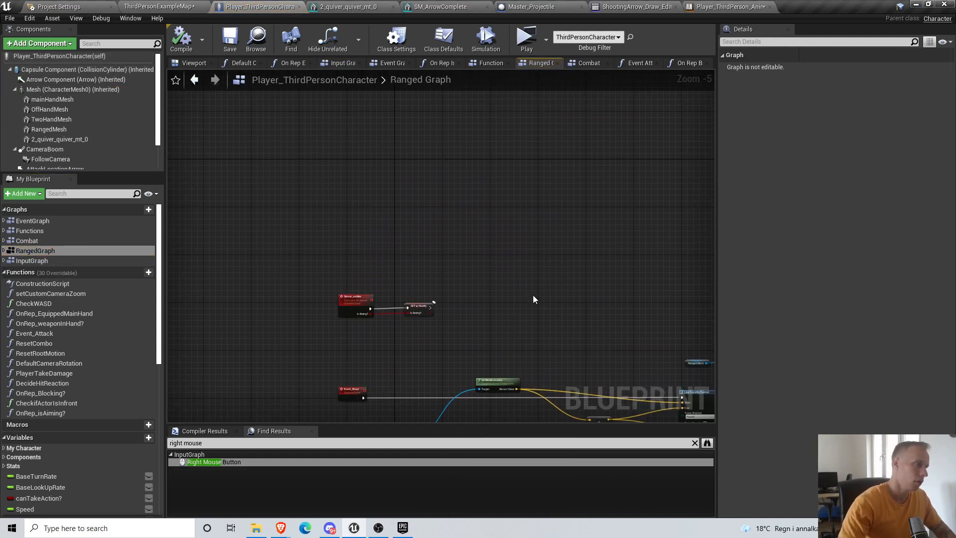
pyautogui.scroll(3, 498, 284)
pyautogui.rightClick(226, 130)
pyautogui.write('custom eve')
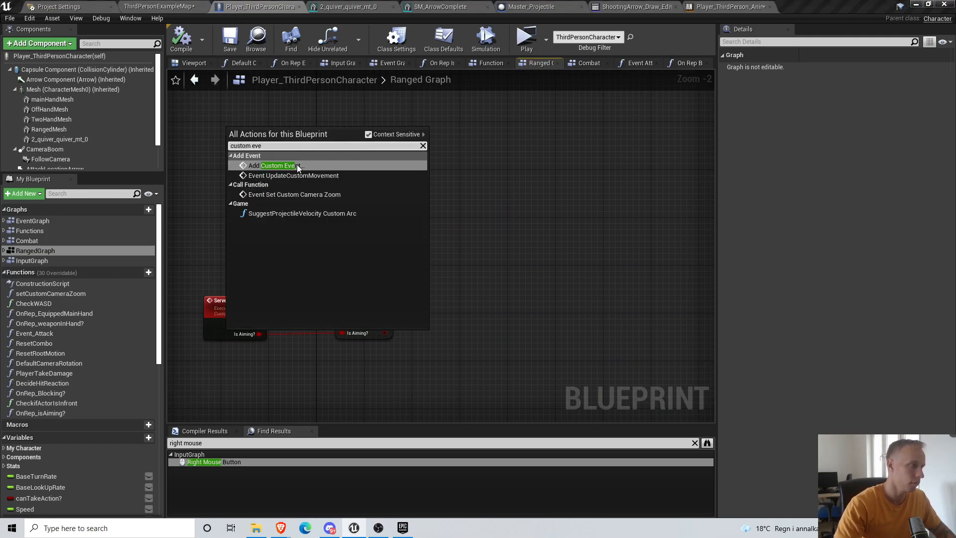
pyautogui.click(296, 165)
pyautogui.write('AddArrowTohand')
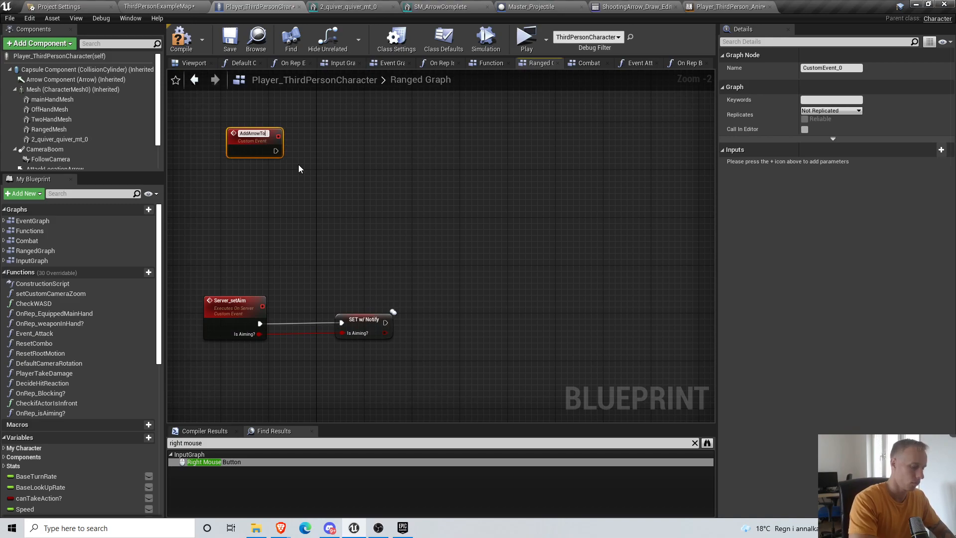
pyautogui.press('Return')
# Rename the new custom event Server_AddArrowToHand, move it higher above Server_setAim, and save the blueprint
pyautogui.moveTo(394, 200); pyautogui.dragTo(520, 267, button='right')
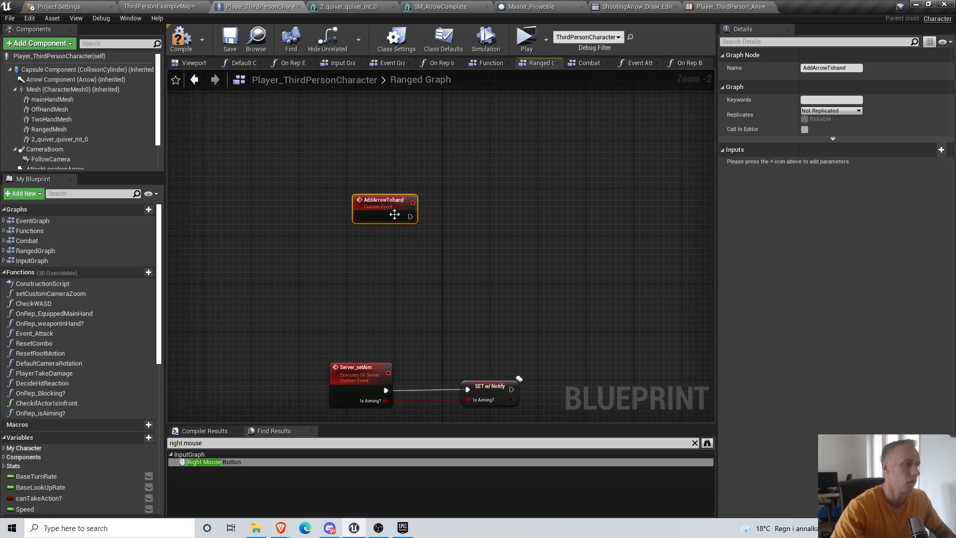
pyautogui.press('F2')
pyautogui.write('Server_Add')
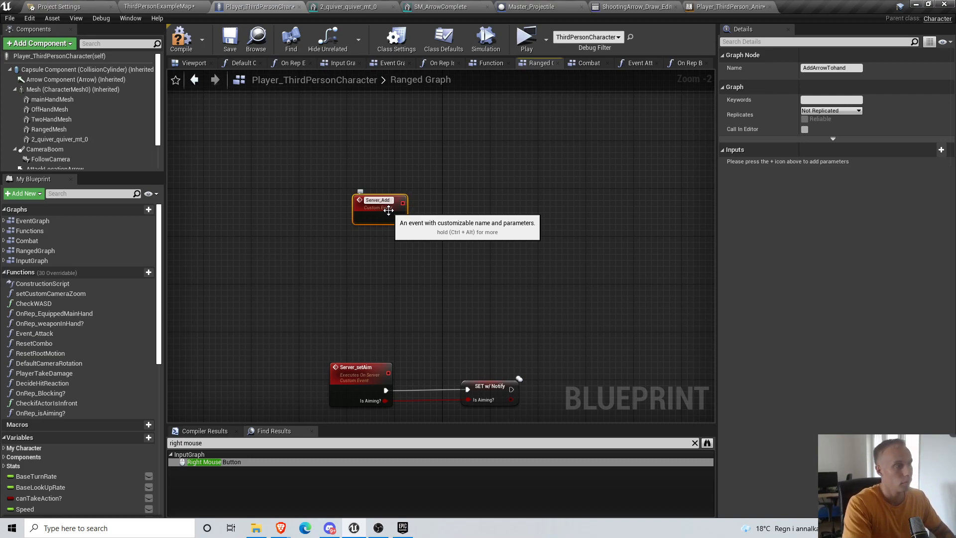
pyautogui.write('ArrowToHand')
pyautogui.press('Return')
pyautogui.moveTo(388, 210); pyautogui.dragTo(371, 121)
pyautogui.click(421, 200)
pyautogui.moveTo(413, 172); pyautogui.dragTo(472, 224, button='right')
pyautogui.scroll(1, 458, 174)
pyautogui.moveTo(459, 173); pyautogui.dragTo(450, 172)
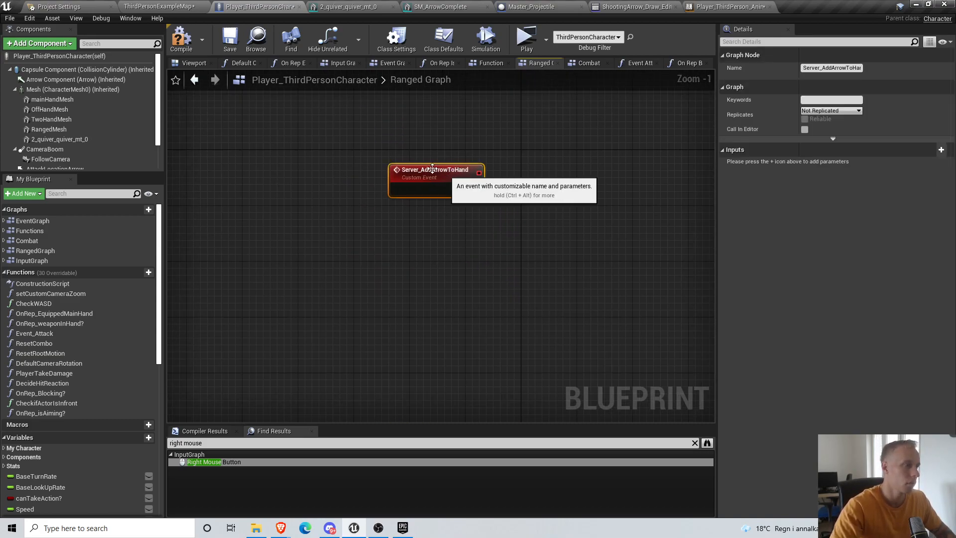
pyautogui.click(230, 40)
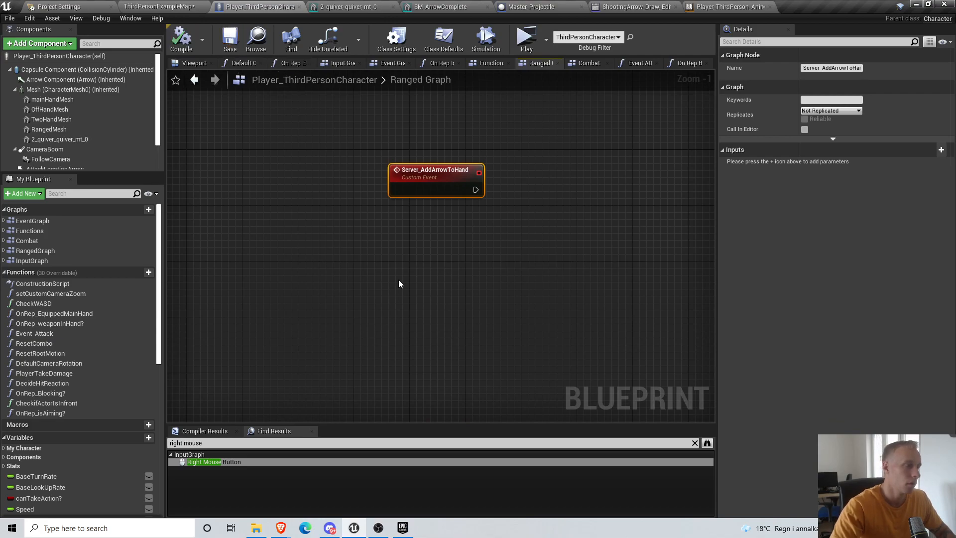
# Add a custom event named MC_ArrowToHand below Server_AddArrowToHand, widen the gap between the two events, and save the blueprint
pyautogui.rightClick(398, 279)
pyautogui.write('custom eve')
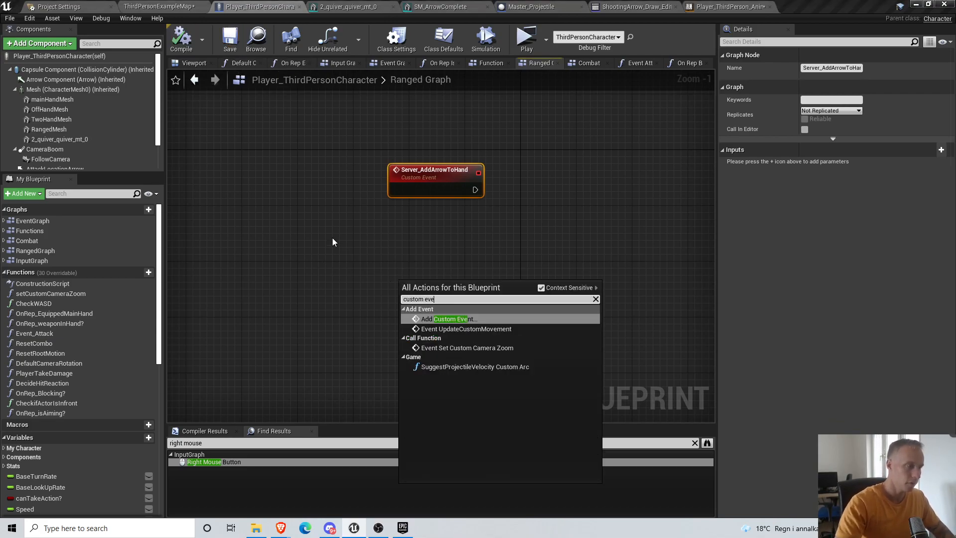
pyautogui.click(435, 317)
pyautogui.write('MC_')
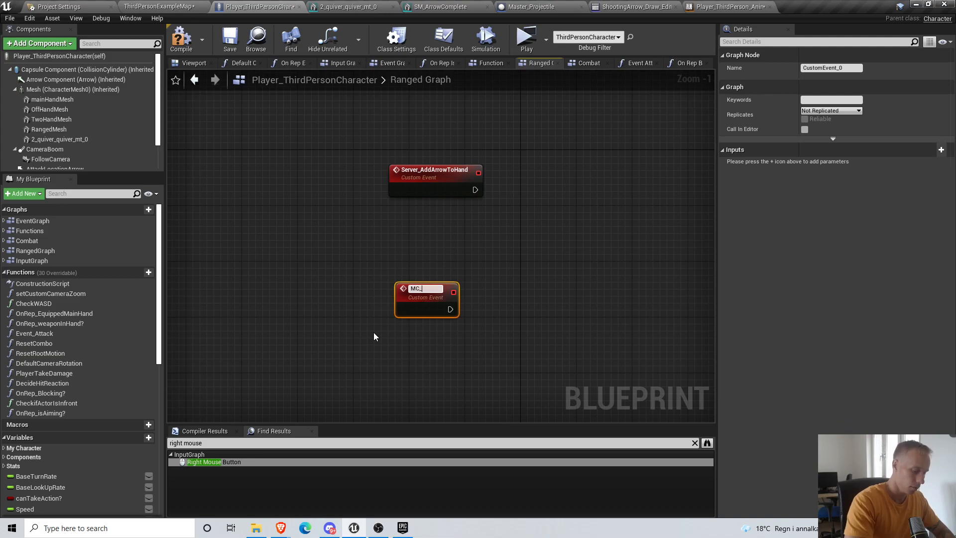
pyautogui.write('ArrowToHand')
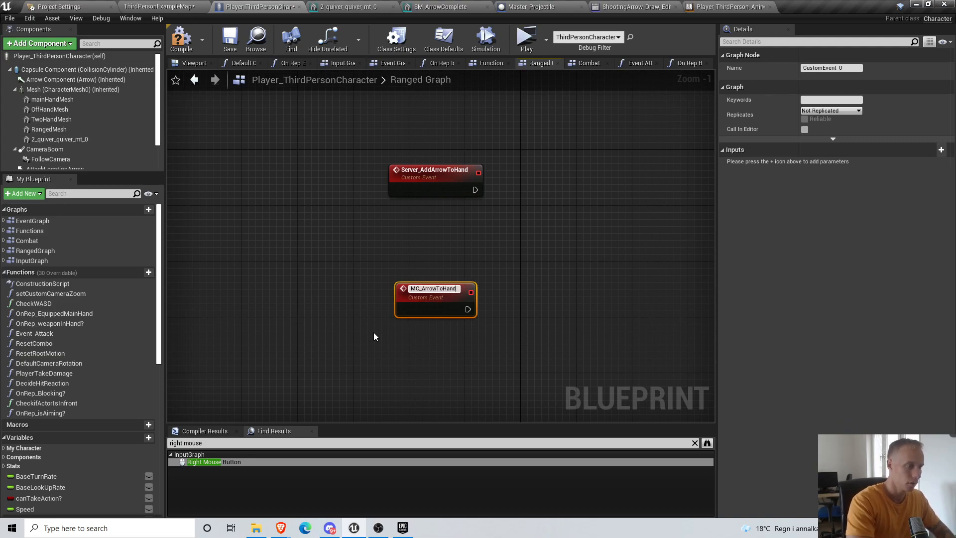
pyautogui.press('Return')
pyautogui.moveTo(418, 309); pyautogui.dragTo(404, 309)
pyautogui.scroll(1, 478, 274)
pyautogui.moveTo(444, 165); pyautogui.dragTo(442, 141)
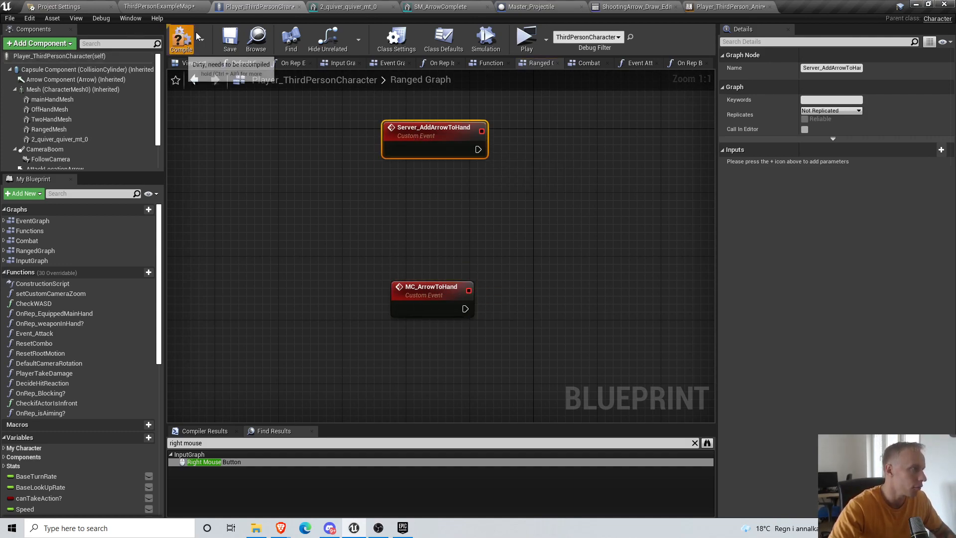
pyautogui.click(230, 40)
# Set the replication of MC_ArrowToHand to Multicast and that of Server_AddArrowToHand to Run on Server
pyautogui.click(431, 306)
pyautogui.click(831, 110)
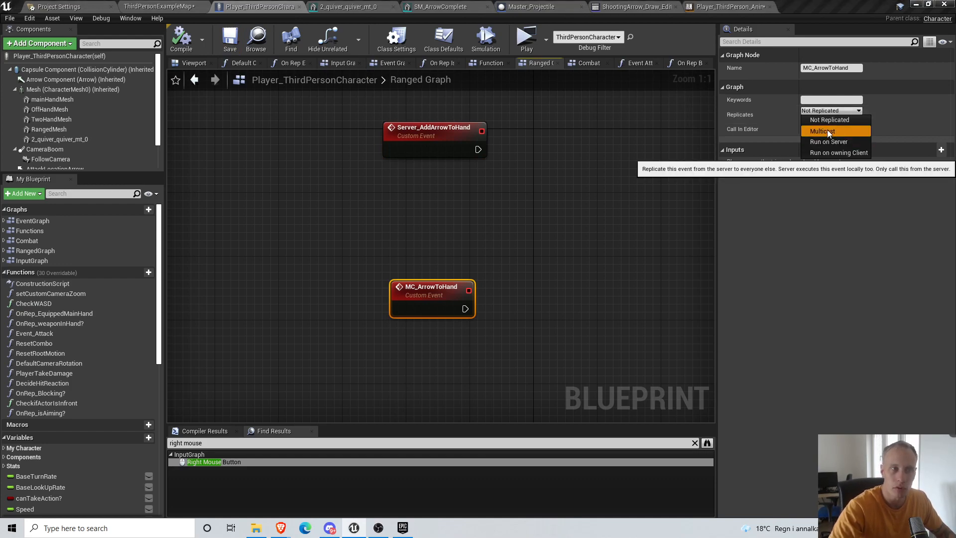
pyautogui.click(834, 131)
pyautogui.click(423, 141)
pyautogui.click(830, 111)
pyautogui.click(826, 139)
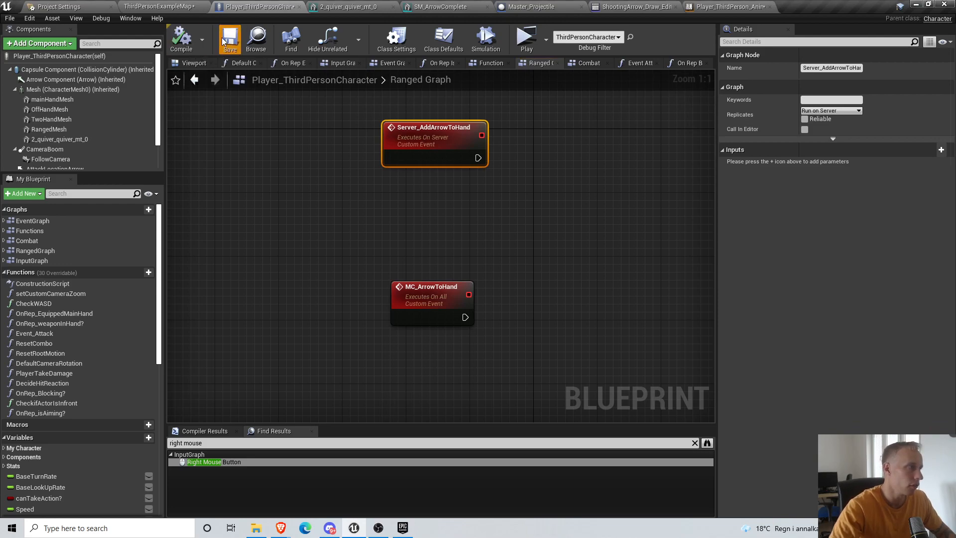
# Move the Server_AddArrowToHand and MC_ArrowToHand events together farther above Server_setAim, and nudge Server_AddArrowToHand slightly higher
pyautogui.click(417, 307)
pyautogui.moveTo(572, 198)
pyautogui.mouseDown(button='right')
pyautogui.moveTo(563, 227)
pyautogui.moveTo(560, 190)
pyautogui.mouseUp(button='right')
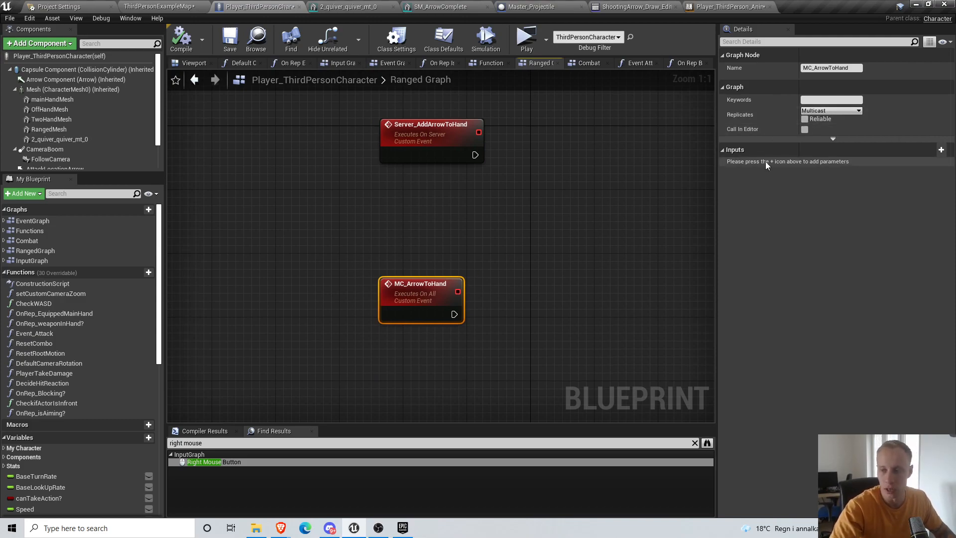
pyautogui.moveTo(632, 112); pyautogui.dragTo(580, 211, button='right')
pyautogui.scroll(-6, 580, 211)
pyautogui.scroll(3, 512, 234)
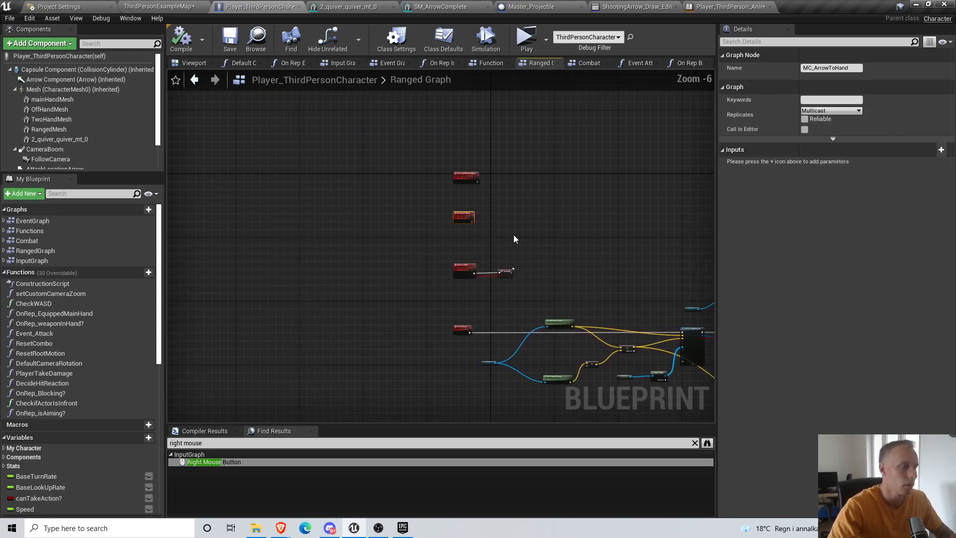
pyautogui.moveTo(521, 230); pyautogui.dragTo(532, 255, button='right')
pyautogui.moveTo(335, 132); pyautogui.dragTo(490, 285)
pyautogui.moveTo(441, 166); pyautogui.dragTo(442, 133)
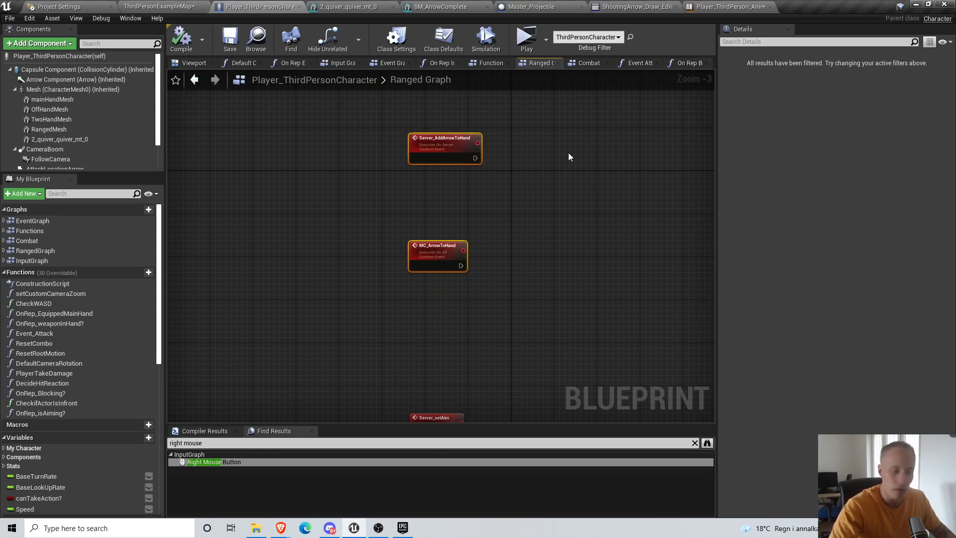
pyautogui.click(569, 153)
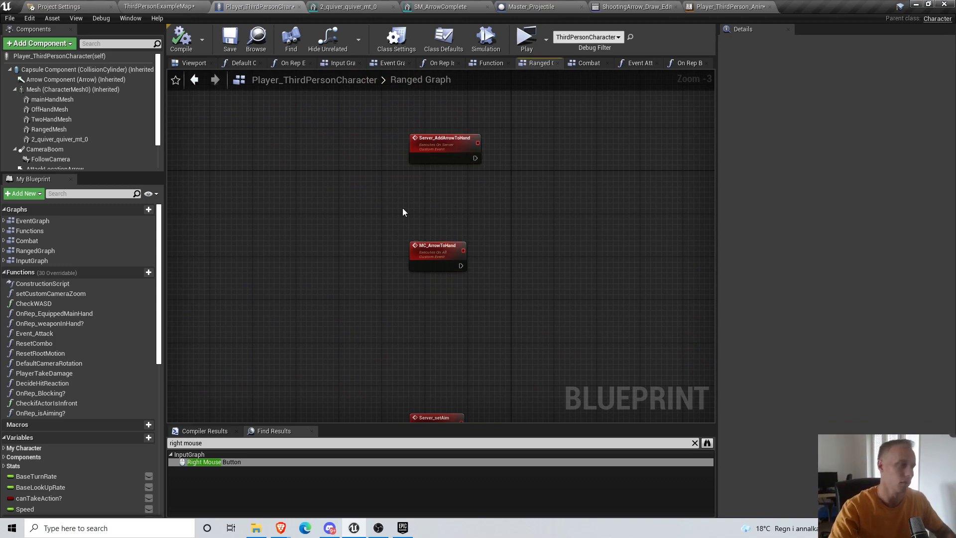
pyautogui.moveTo(551, 225); pyautogui.dragTo(526, 255, button='right')
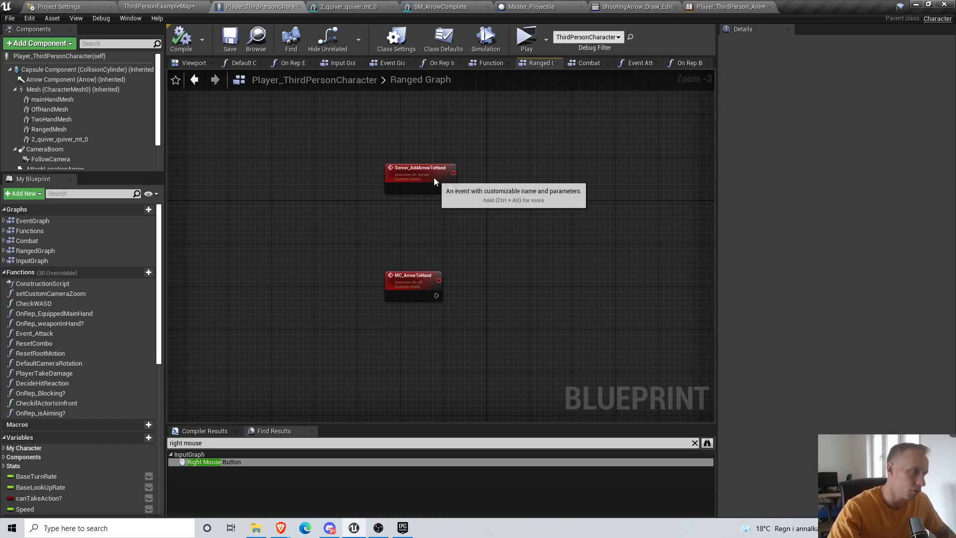
pyautogui.moveTo(435, 178); pyautogui.dragTo(438, 169)
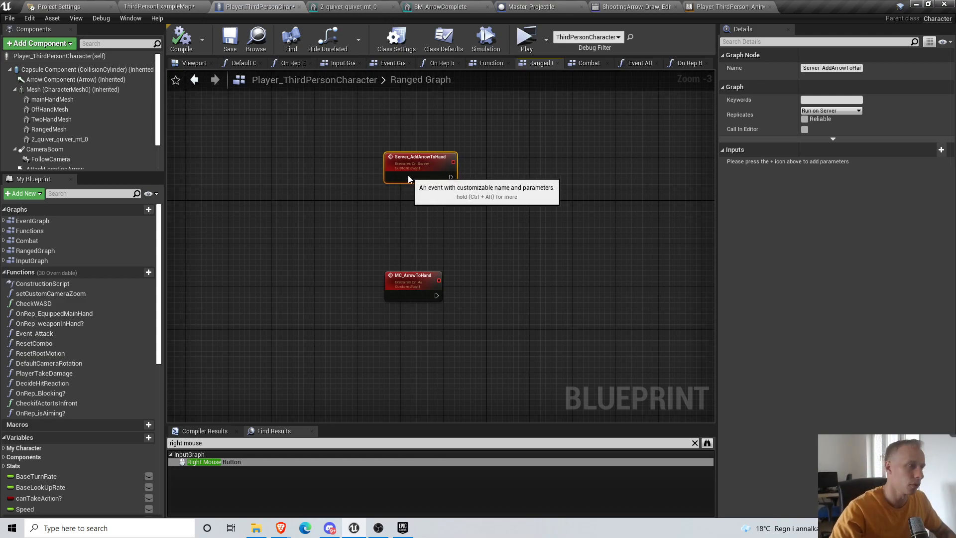
# Adjust the vertical spacing between Server_AddArrowToHand and MC_ArrowToHand by shifting each event slightly upward, and save the blueprint
pyautogui.scroll(2, 433, 269)
pyautogui.click(495, 273)
pyautogui.moveTo(488, 258); pyautogui.dragTo(487, 243, button='right')
pyautogui.moveTo(527, 208); pyautogui.dragTo(531, 227, button='right')
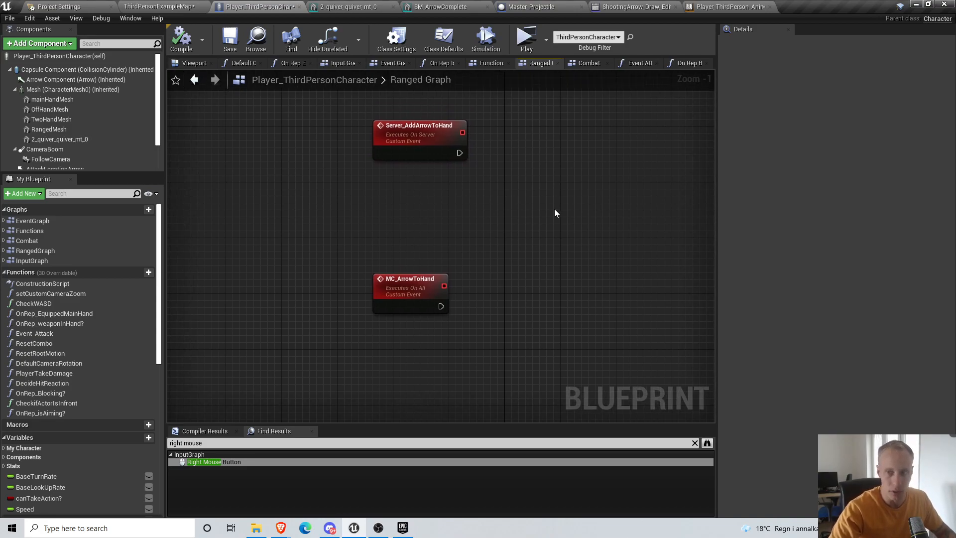
pyautogui.moveTo(463, 221); pyautogui.dragTo(478, 202, button='right')
pyautogui.scroll(1, 477, 202)
pyautogui.moveTo(424, 213); pyautogui.dragTo(446, 274, button='right')
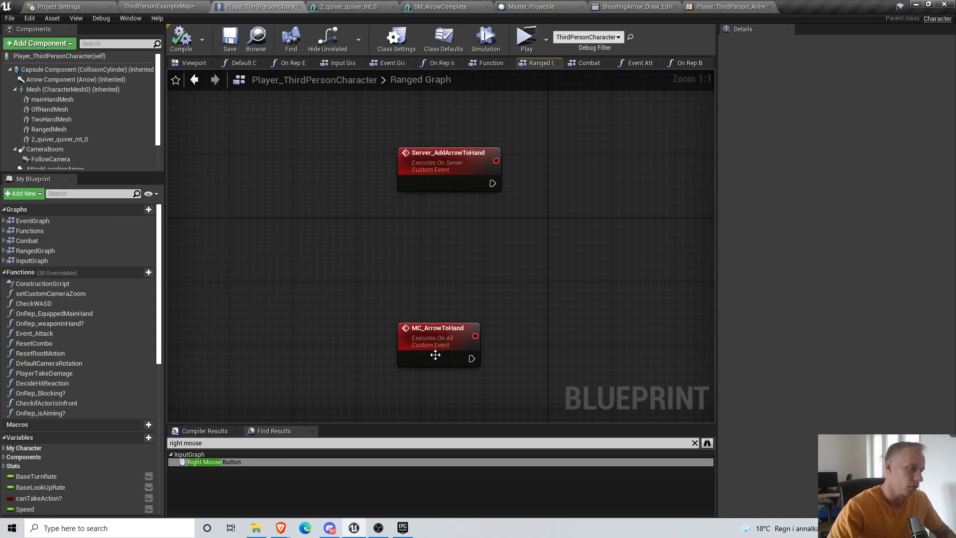
pyautogui.moveTo(435, 352); pyautogui.dragTo(436, 336)
pyautogui.click(578, 221)
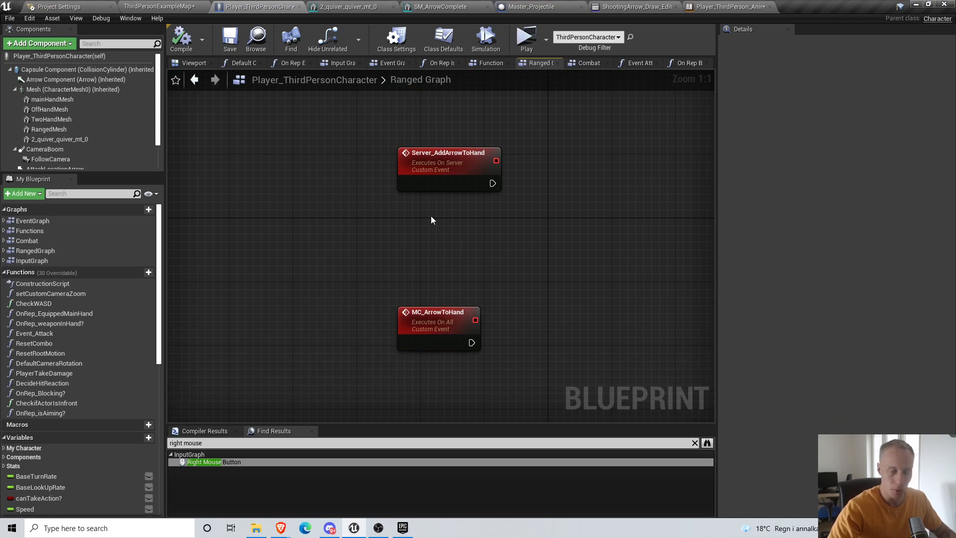
pyautogui.click(434, 314)
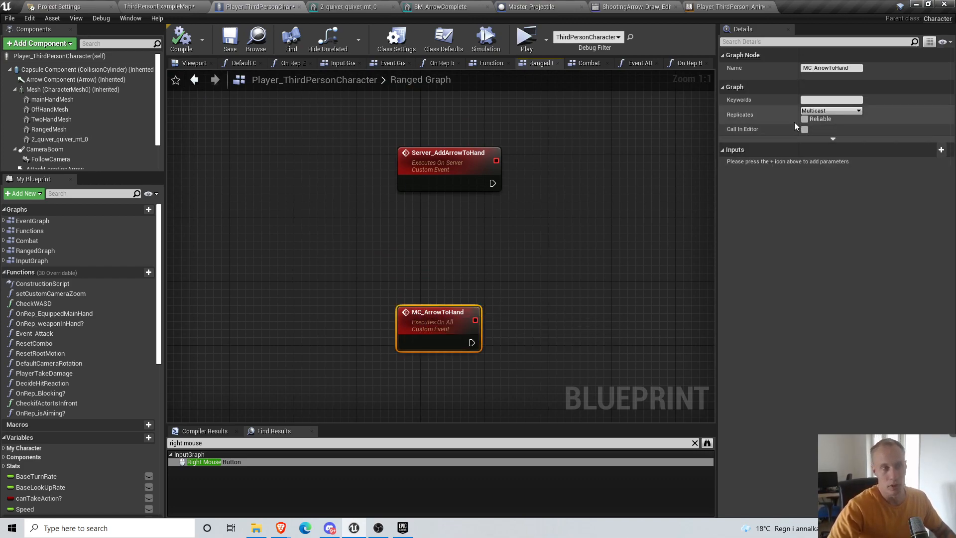
pyautogui.moveTo(561, 240); pyautogui.dragTo(548, 297, button='right')
pyautogui.moveTo(421, 239); pyautogui.dragTo(421, 223)
pyautogui.click(533, 270)
pyautogui.moveTo(566, 312); pyautogui.dragTo(570, 292, button='right')
pyautogui.hotkey('ctrl', 's')
pyautogui.moveTo(568, 270); pyautogui.dragTo(565, 254, button='right')
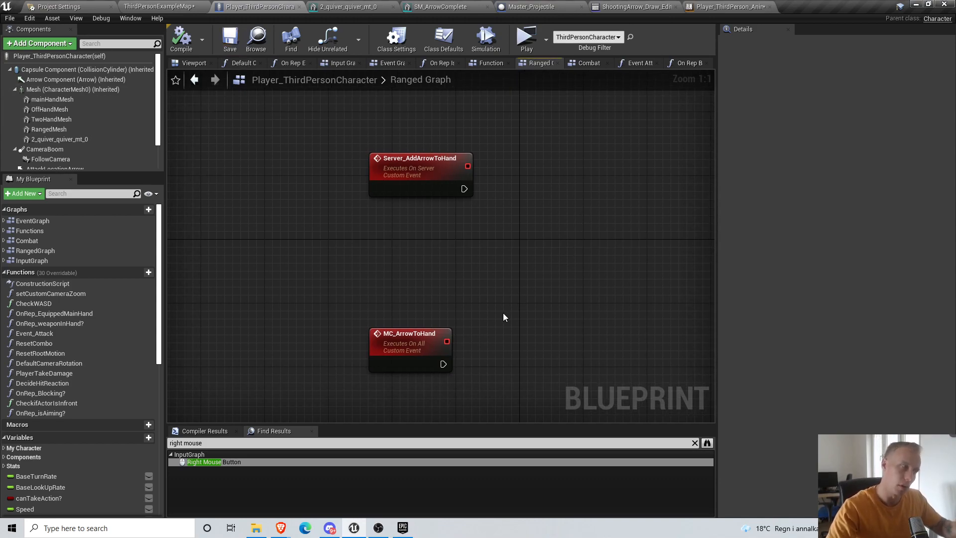
pyautogui.moveTo(367, 256); pyautogui.dragTo(348, 241, button='right')
pyautogui.click(372, 315)
pyautogui.moveTo(499, 310); pyautogui.dragTo(493, 283, button='right')
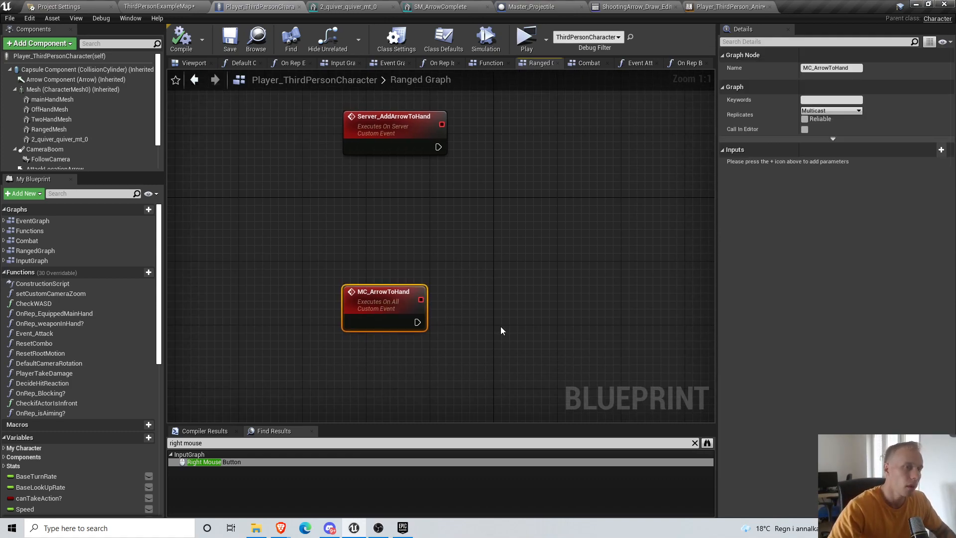
pyautogui.moveTo(493, 327); pyautogui.dragTo(497, 292, button='right')
# Add a Static Mesh component named ArrowMesh under the character's Mesh component and save the blueprint
pyautogui.click(82, 90)
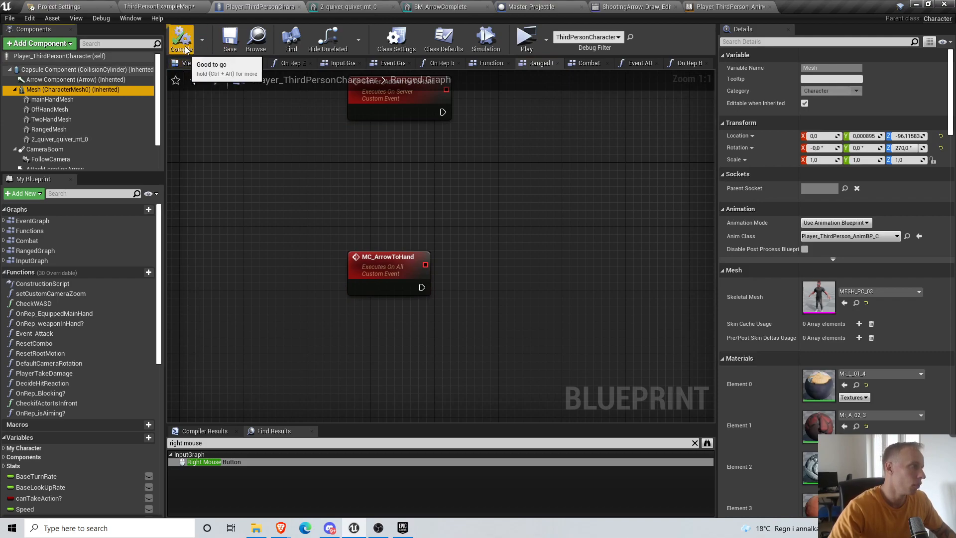
pyautogui.click(40, 43)
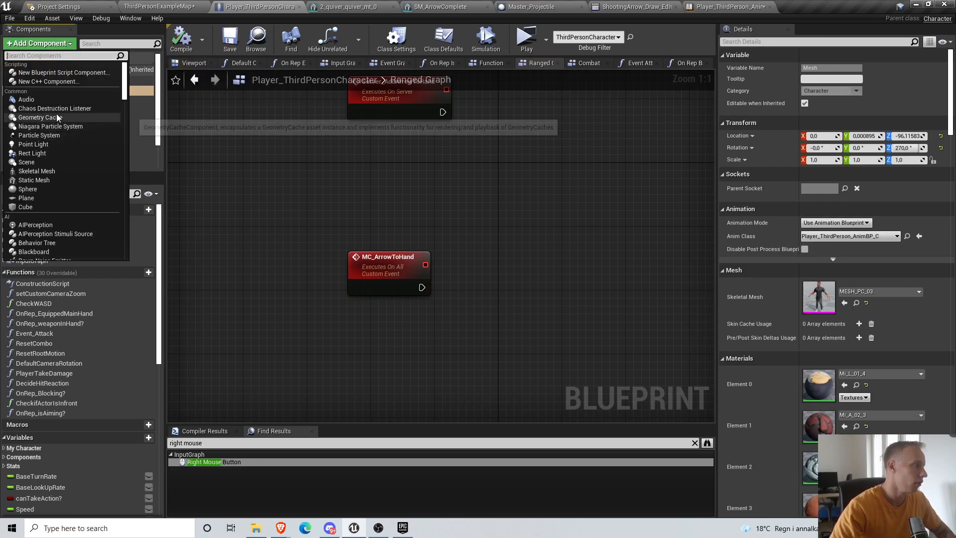
pyautogui.write('stati')
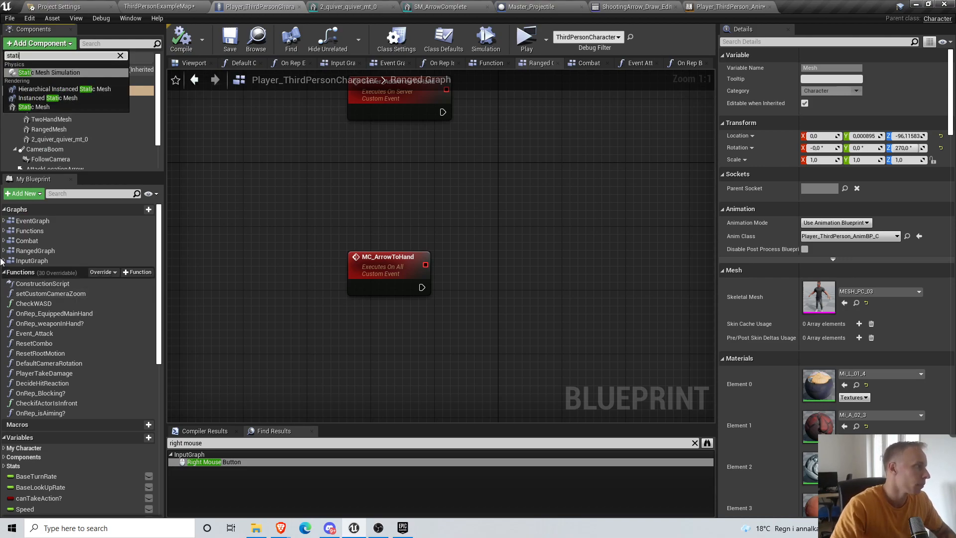
pyautogui.click(40, 106)
pyautogui.write('ArrowM')
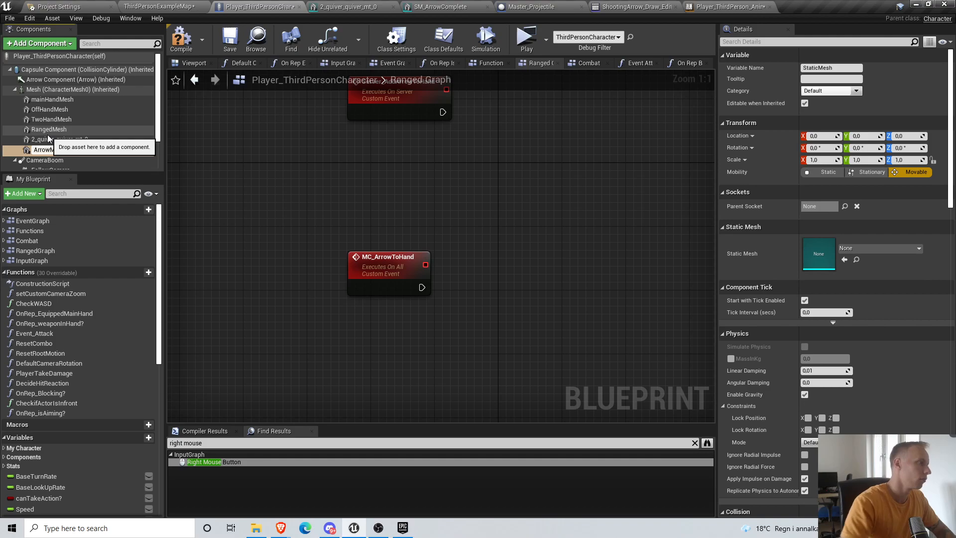
pyautogui.write('esh')
pyautogui.press('Return')
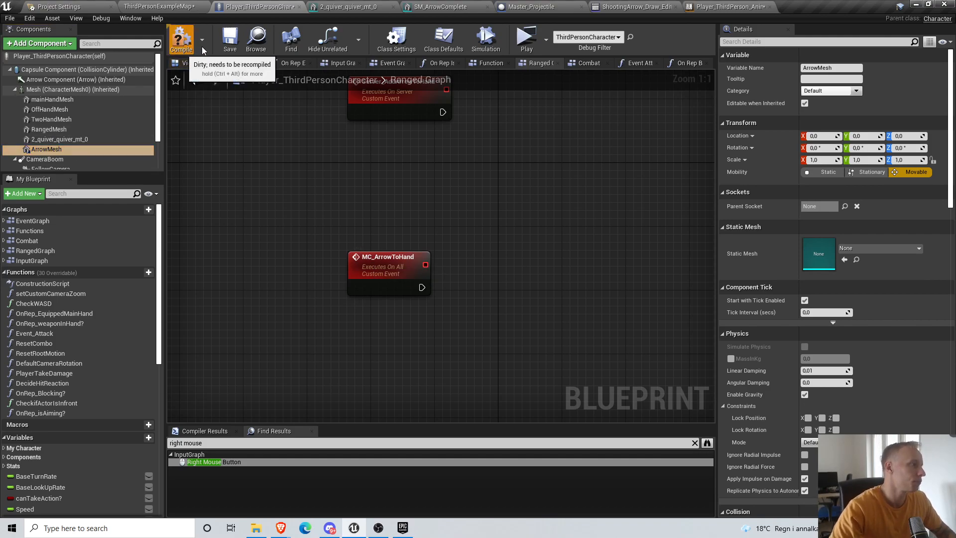
pyautogui.click(229, 42)
pyautogui.moveTo(399, 160); pyautogui.dragTo(386, 142, button='right')
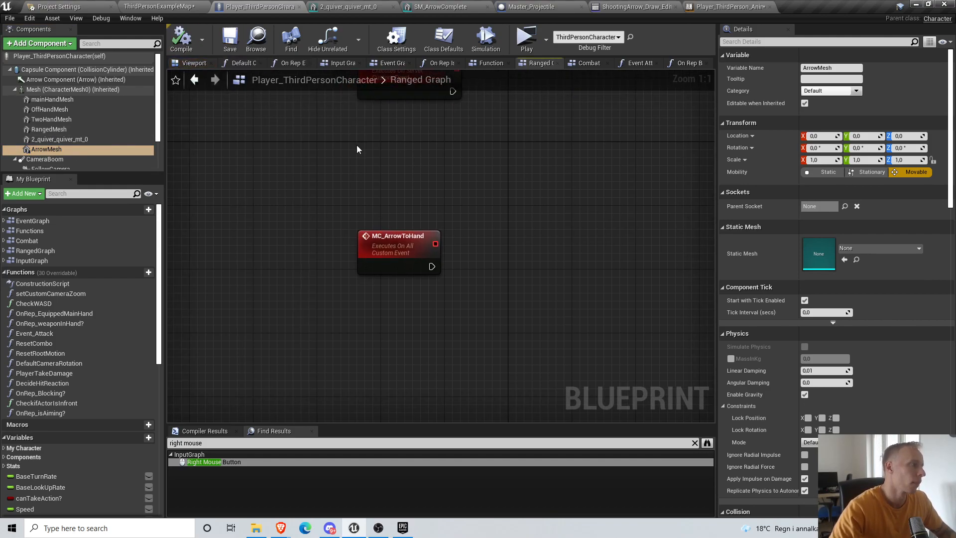
pyautogui.moveTo(59, 150); pyautogui.dragTo(347, 332)
pyautogui.moveTo(377, 301); pyautogui.dragTo(366, 325)
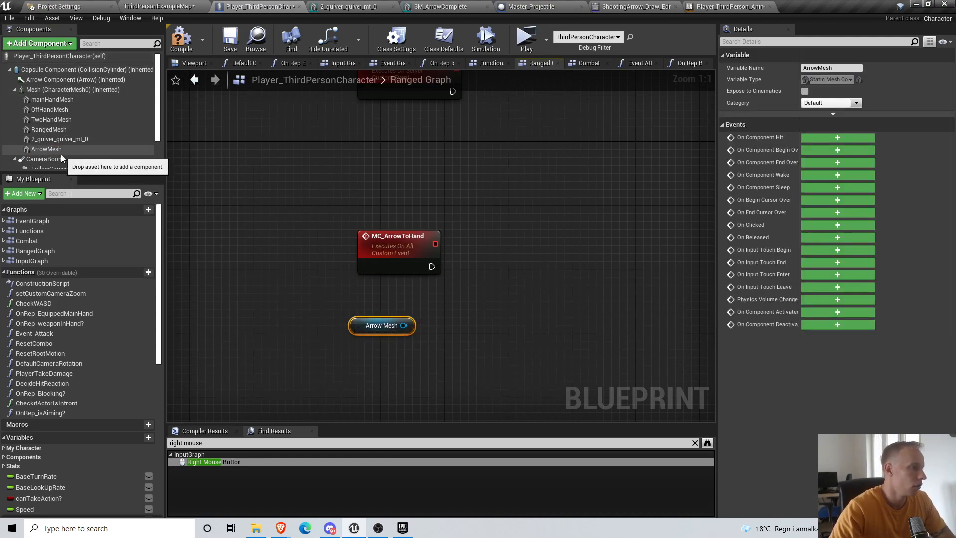
pyautogui.press('Delete')
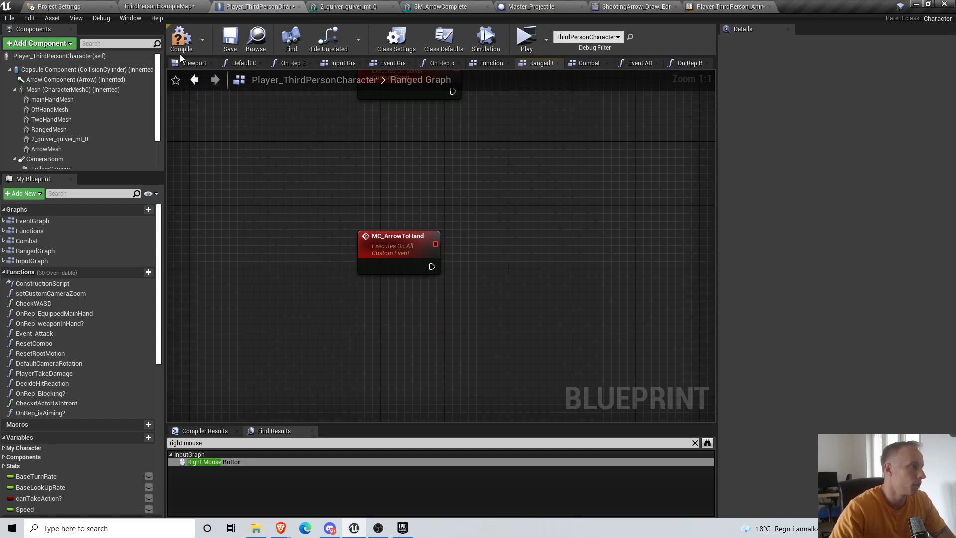
# Save the character blueprint and examine the arrow's ProjectileMesh in the Master_Projectile viewport
pyautogui.click(230, 41)
pyautogui.moveTo(513, 219); pyautogui.dragTo(510, 255, button='right')
pyautogui.click(512, 7)
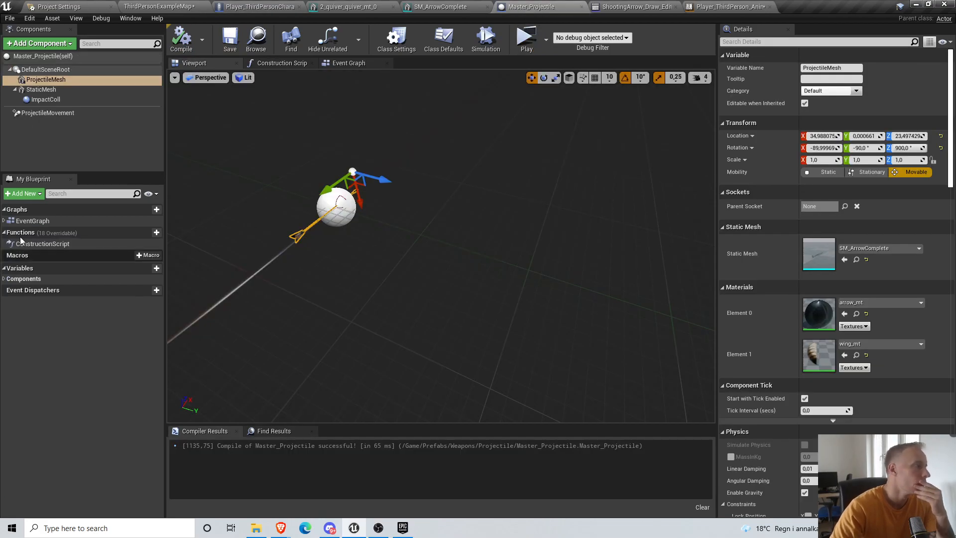
pyautogui.moveTo(572, 222)
pyautogui.mouseDown(button='right')
pyautogui.moveTo(588, 213)
pyautogui.moveTo(572, 223)
pyautogui.mouseUp(button='right')
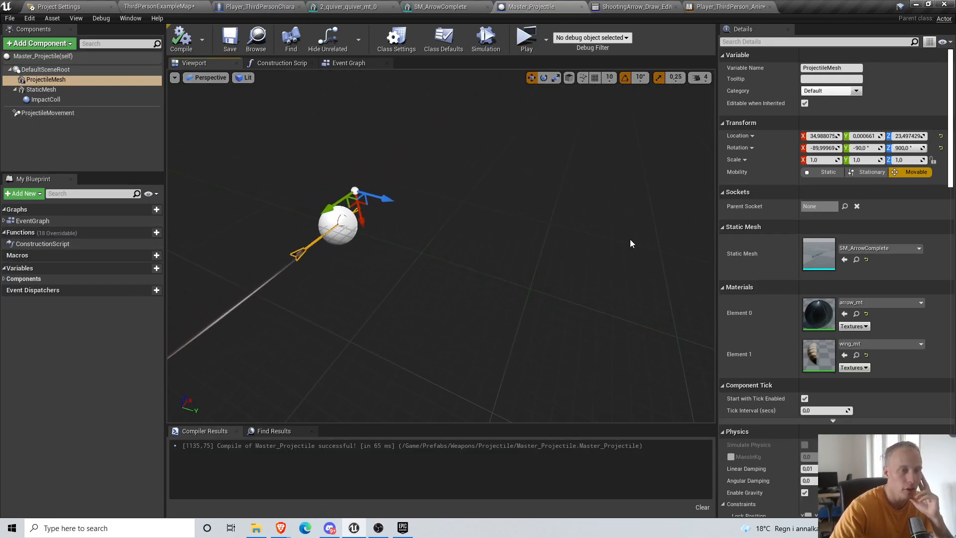
pyautogui.moveTo(452, 254)
pyautogui.mouseDown(button='right')
pyautogui.moveTo(424, 239)
pyautogui.moveTo(452, 253)
pyautogui.mouseUp(button='right')
pyautogui.scroll(1, 452, 257)
pyautogui.click(230, 40)
pyautogui.moveTo(454, 184); pyautogui.dragTo(492, 193, button='right')
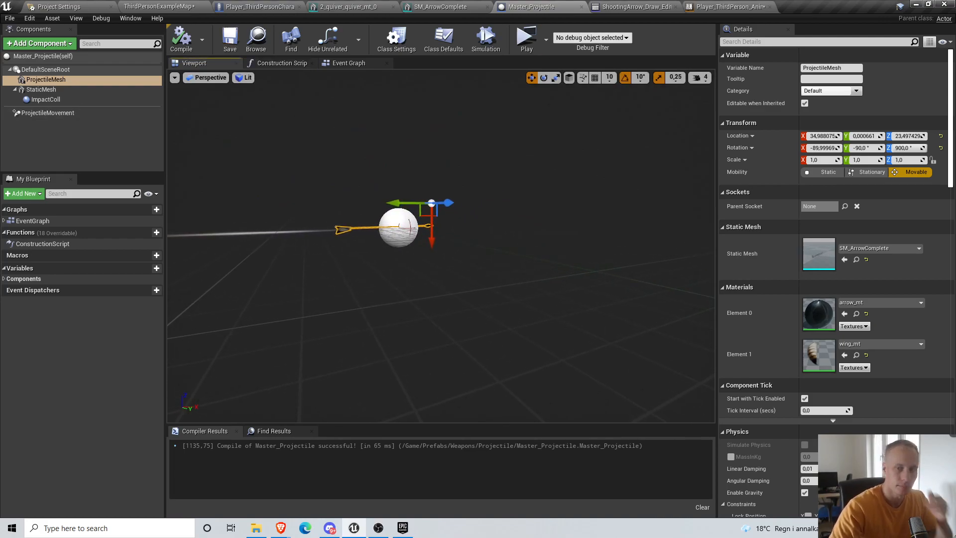
pyautogui.click(327, 31)
# Look through the variables of the Player_ThirdPersonCharacter blueprint
pyautogui.click(276, 6)
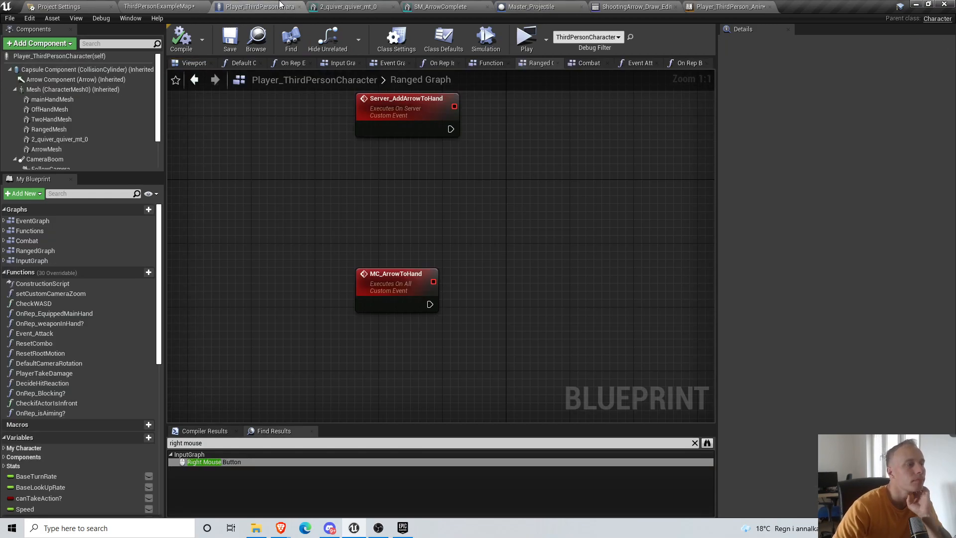
pyautogui.scroll(-2, 537, 302)
pyautogui.scroll(-6, 85, 377)
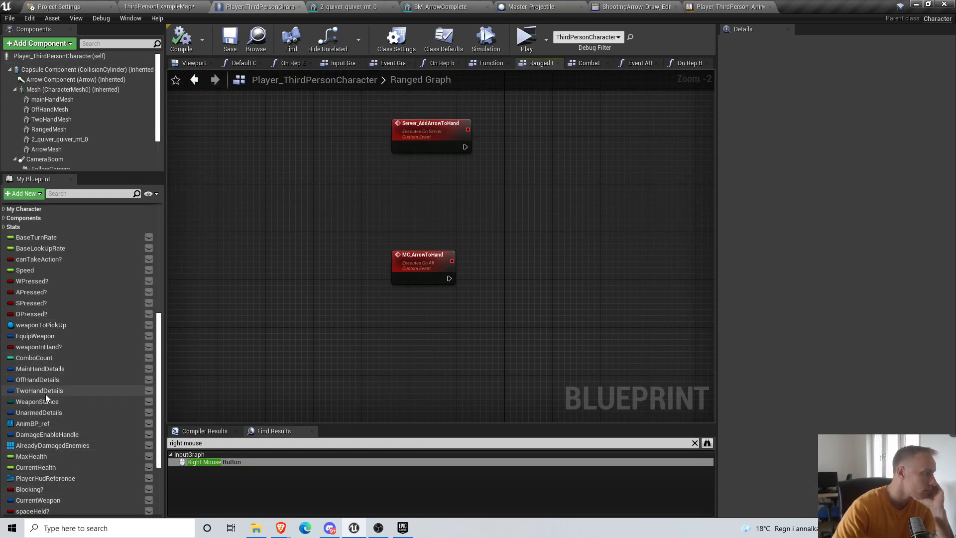
# Locate the asset of the bow placed in the level, open Weapon_Bow and review its default weapon details
pyautogui.click(126, 5)
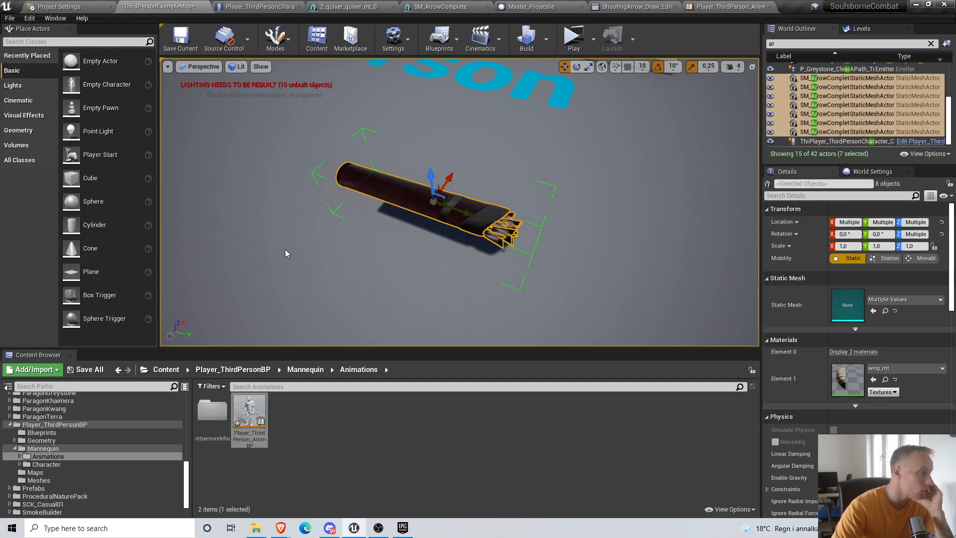
pyautogui.press('w')
pyautogui.moveTo(448, 199); pyautogui.dragTo(409, 199, button='right')
pyautogui.rightClick(437, 183)
pyautogui.click(449, 196)
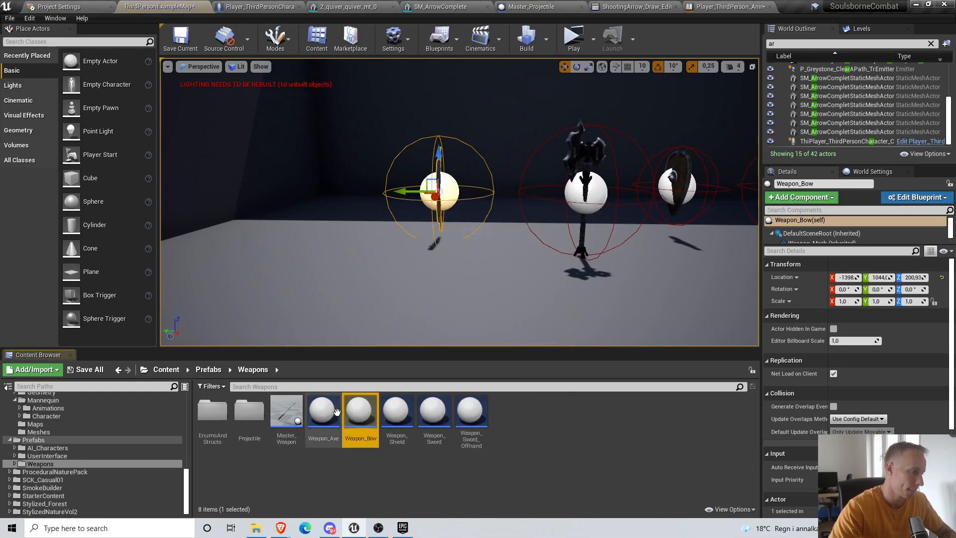
pyautogui.doubleClick(359, 411)
pyautogui.scroll(-10, 398, 299)
pyautogui.scroll(12, 448, 323)
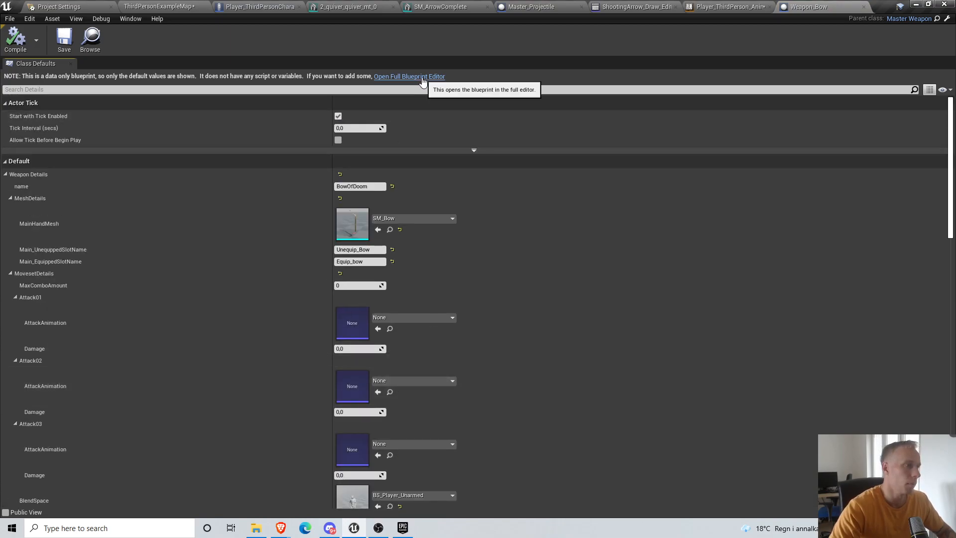
pyautogui.click(152, 6)
pyautogui.click(294, 480)
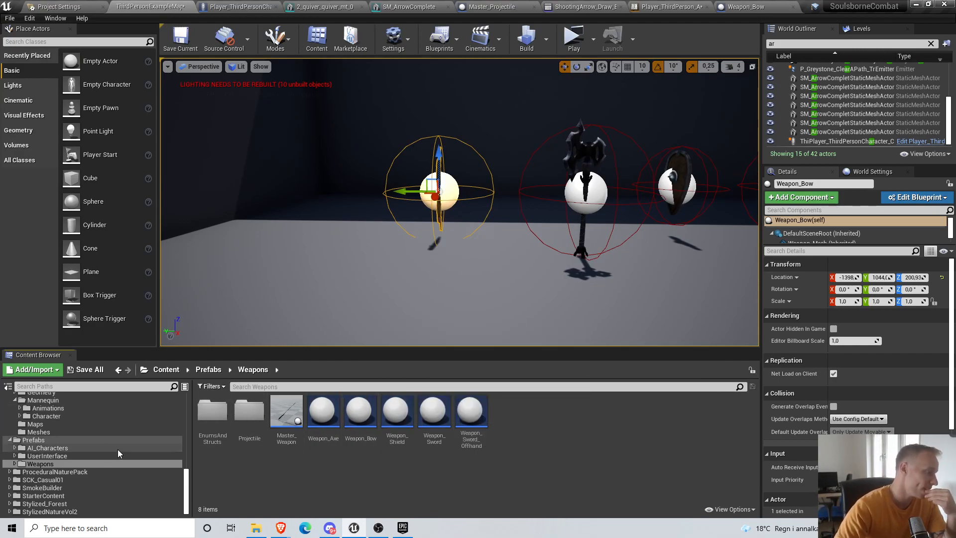
pyautogui.click(65, 432)
pyautogui.scroll(4, 85, 463)
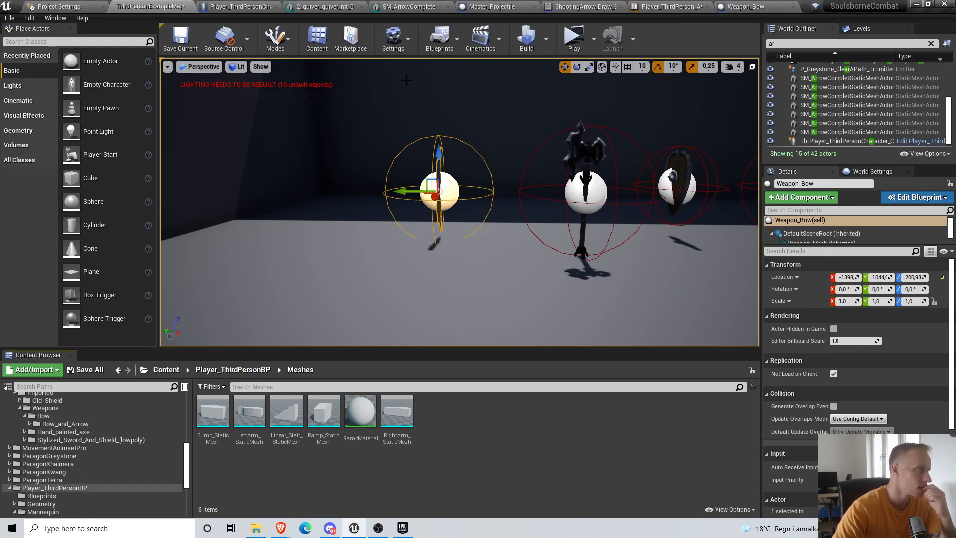
pyautogui.click(254, 9)
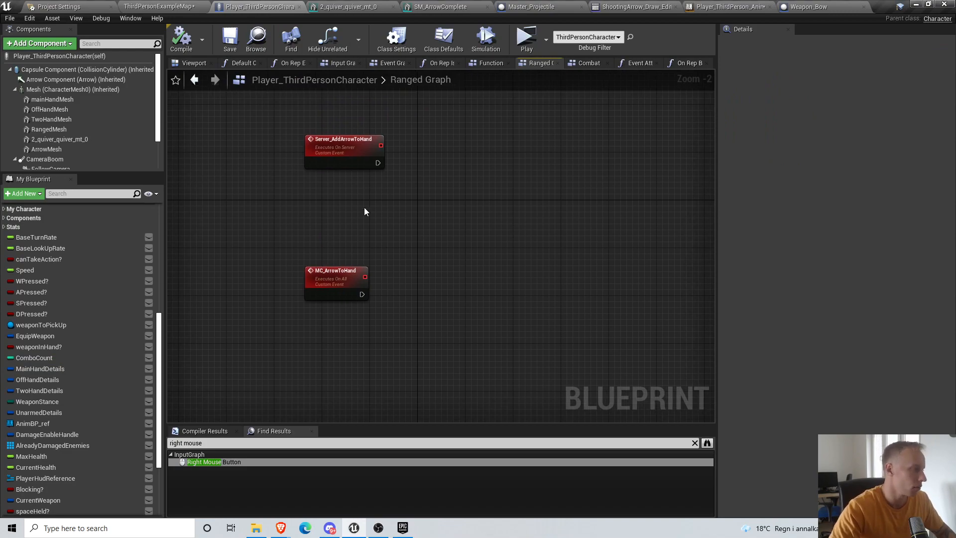
pyautogui.click(228, 51)
pyautogui.moveTo(395, 395); pyautogui.dragTo(407, 319, button='right')
pyautogui.rightClick(327, 346)
pyautogui.write('get arro')
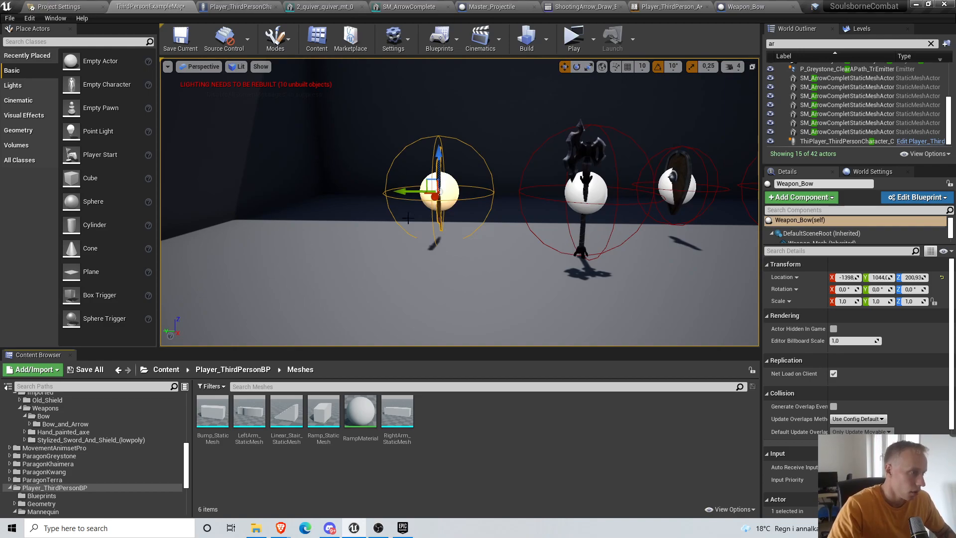
# Locate the placed bow's asset in the Weapons folder and open the neighbouring EnumsAndStructs folder
pyautogui.rightClick(431, 191)
pyautogui.click(461, 202)
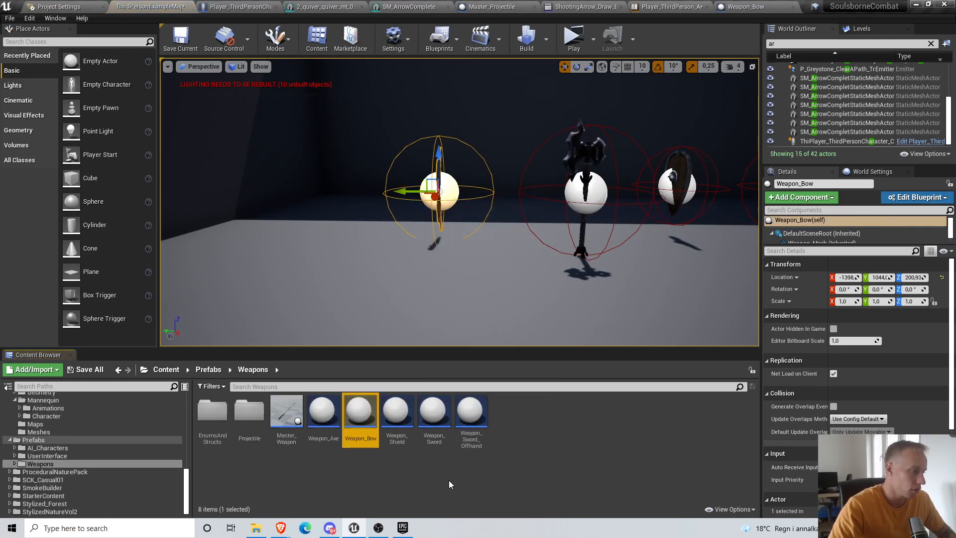
pyautogui.doubleClick(219, 424)
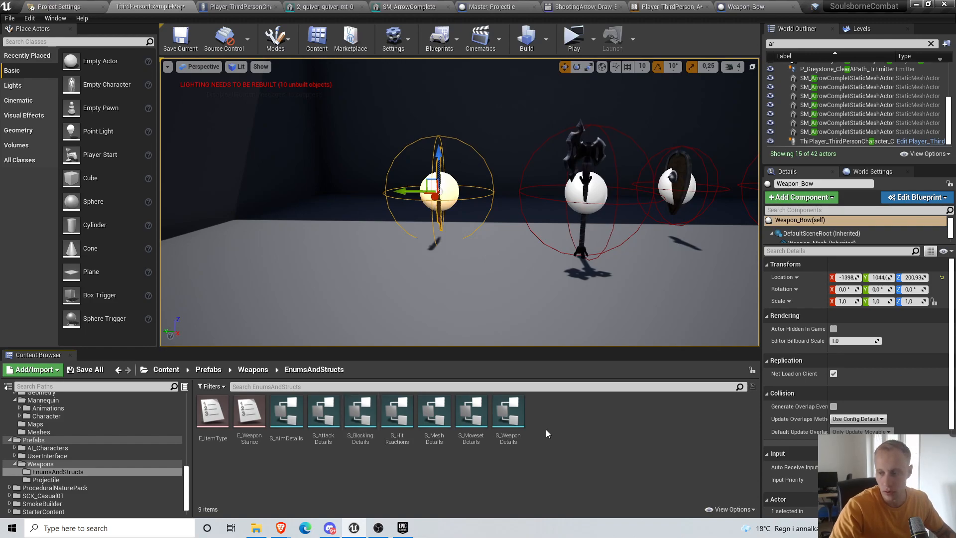
pyautogui.moveTo(497, 269); pyautogui.dragTo(642, 279, button='right')
pyautogui.press('a')
pyautogui.moveTo(403, 161); pyautogui.dragTo(440, 164, button='right')
pyautogui.press('s')
pyautogui.press('d')
pyautogui.press('w')
pyautogui.press('w')
pyautogui.press('s')
pyautogui.press('w')
pyautogui.press('w')
pyautogui.press('s')
pyautogui.press('w')
pyautogui.press('s')
pyautogui.press('w')
pyautogui.press('s')
pyautogui.press('w')
pyautogui.press('w')
pyautogui.press('s')
pyautogui.press('w')
pyautogui.press('s')
pyautogui.press('a')
pyautogui.press('d')
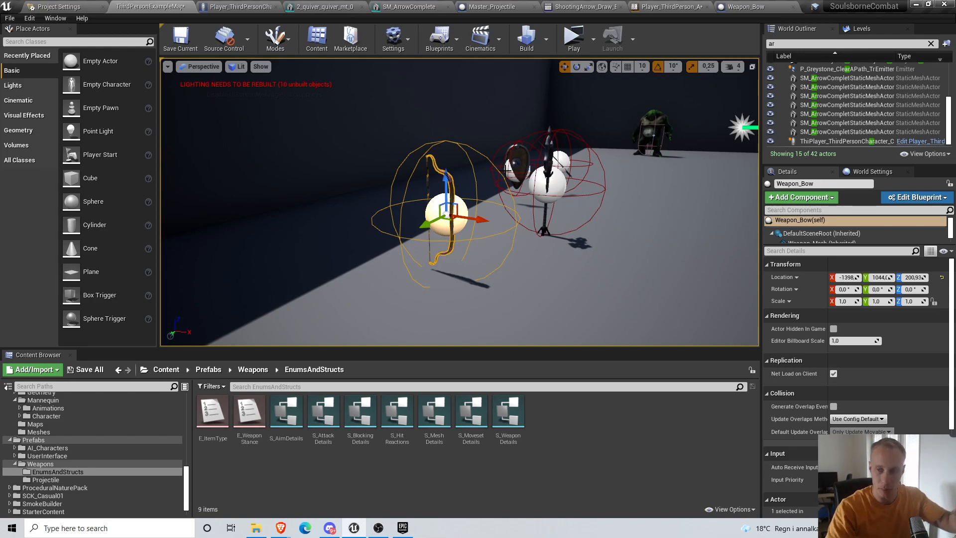
pyautogui.press('a')
pyautogui.press('w')
pyautogui.moveTo(455, 185); pyautogui.dragTo(455, 186, button='right')
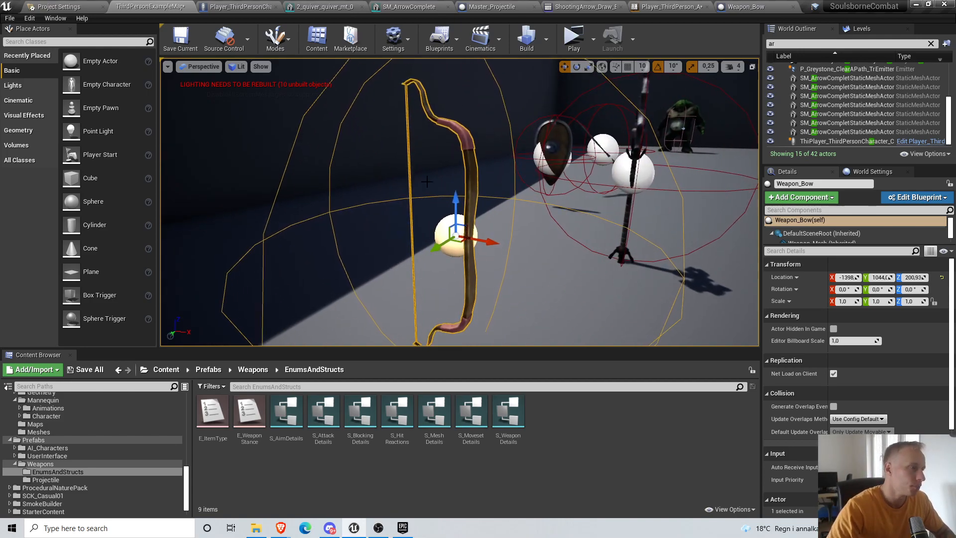
# Locate the bow's asset again and open the S_AimDetails structure from the EnumsAndStructs folder
pyautogui.rightClick(470, 183)
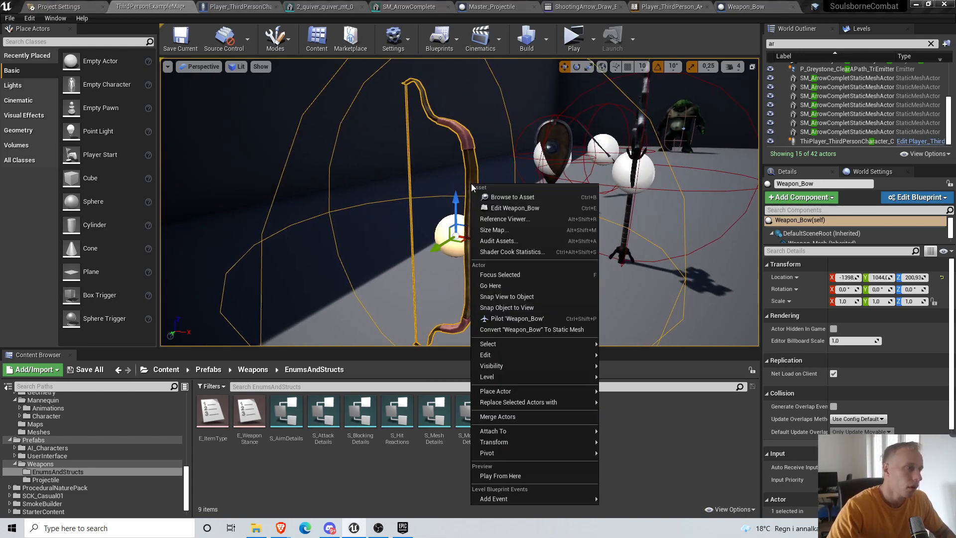
pyautogui.click(502, 198)
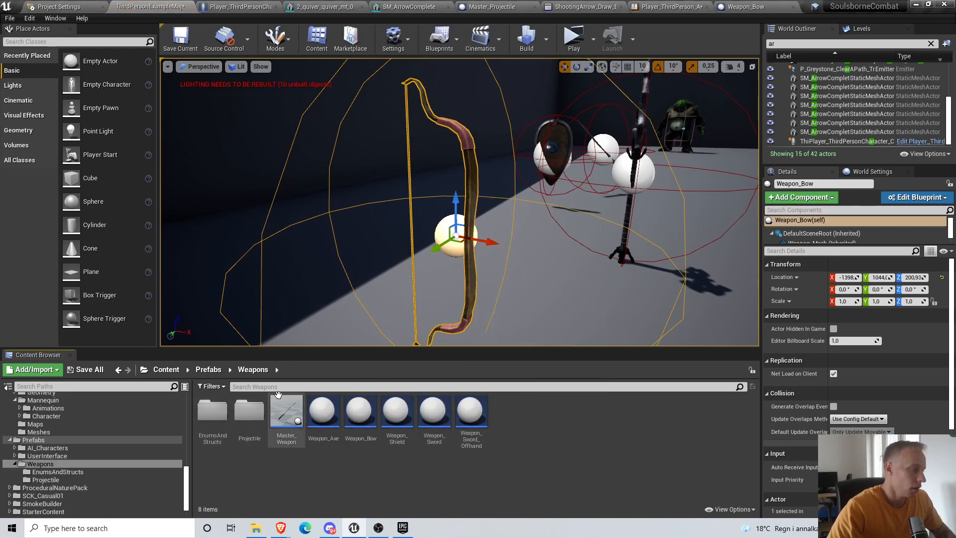
pyautogui.doubleClick(212, 412)
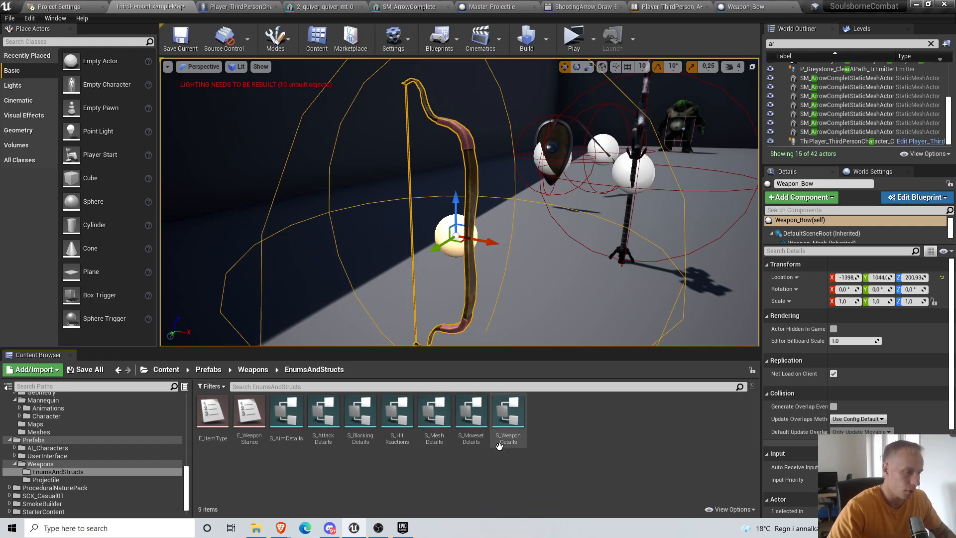
pyautogui.doubleClick(283, 438)
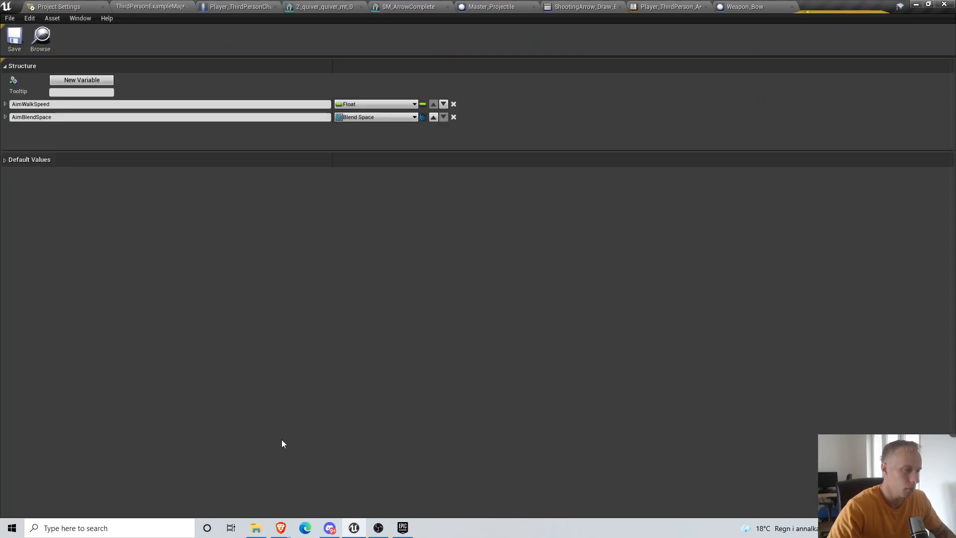
# Add a variable named Projectile to the S_AimDetails structure and save it
pyautogui.moveTo(224, 156); pyautogui.dragTo(222, 211)
pyautogui.click(94, 84)
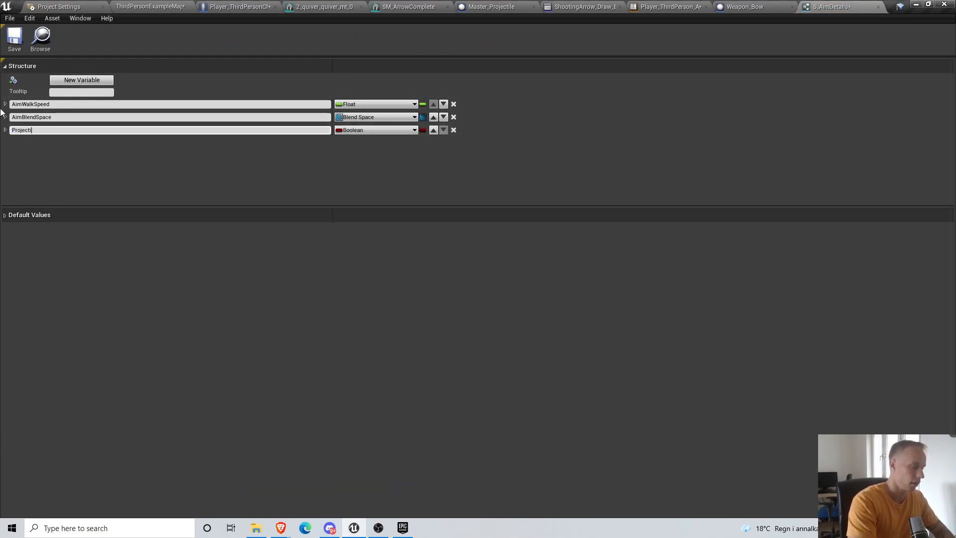
pyautogui.click(14, 38)
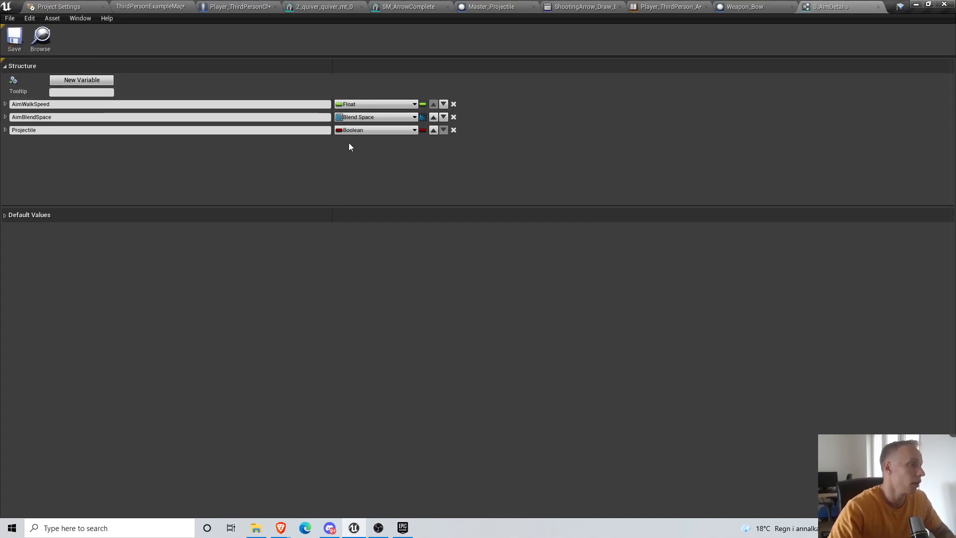
# Set the Projectile variable's type to a Master Projectile object reference and save all changes
pyautogui.click(353, 130)
pyautogui.write('master ')
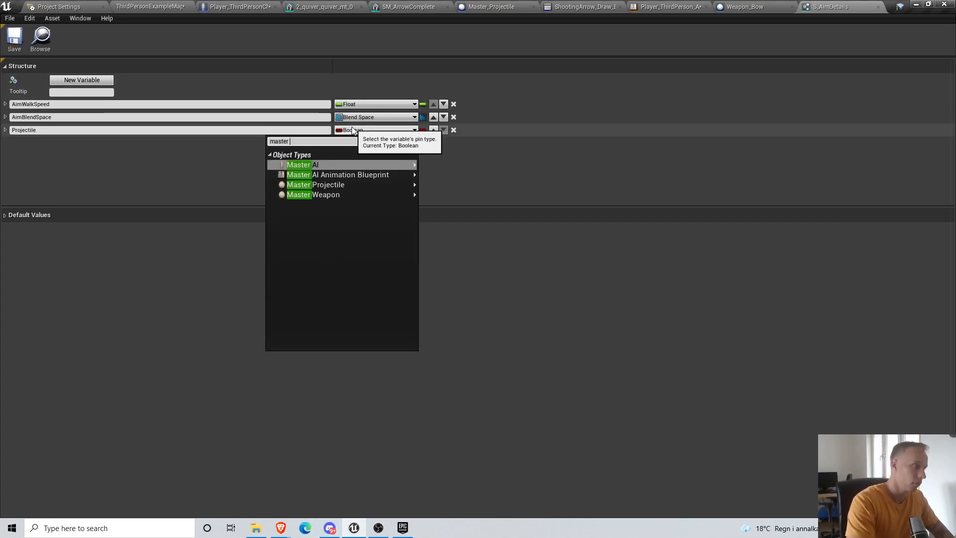
pyautogui.write('pro')
pyautogui.moveTo(387, 163)
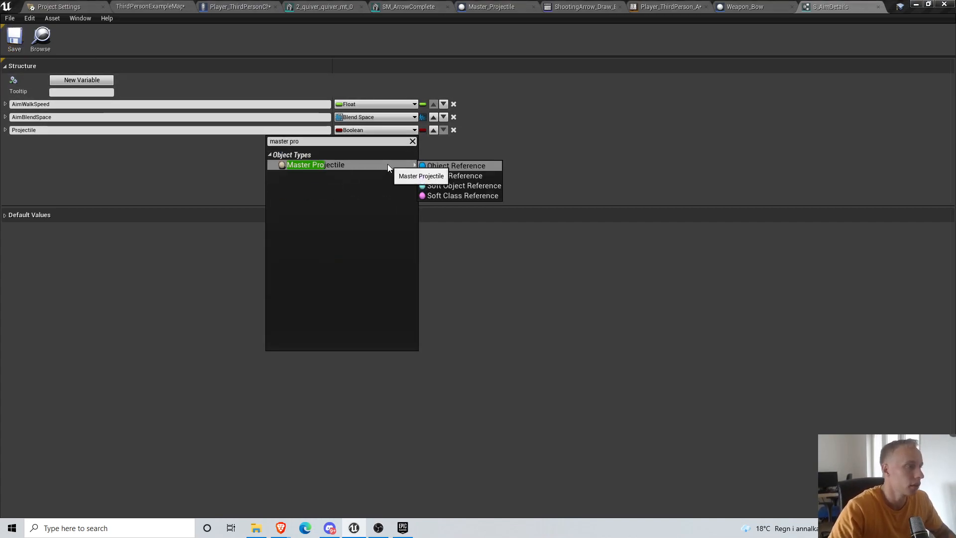
pyautogui.click(459, 167)
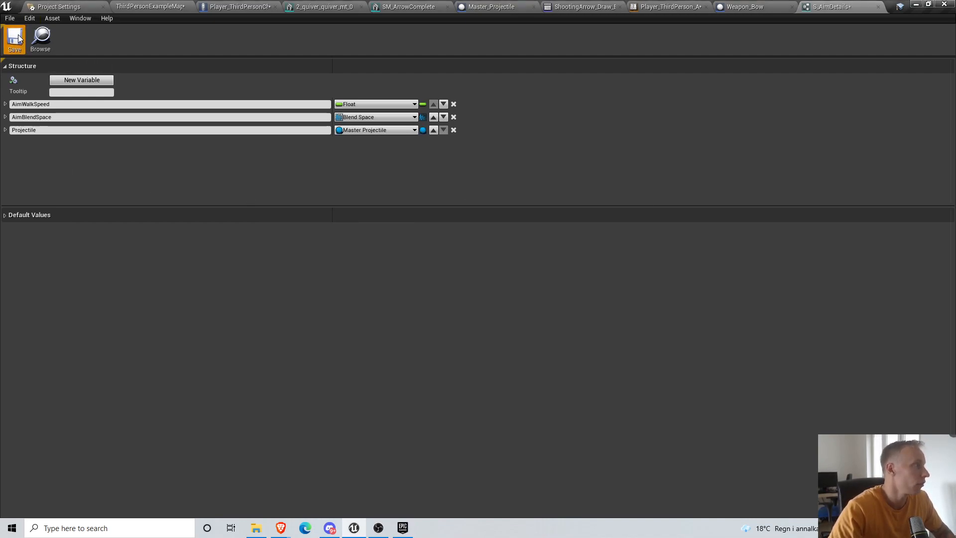
pyautogui.click(3, 19)
pyautogui.click(49, 73)
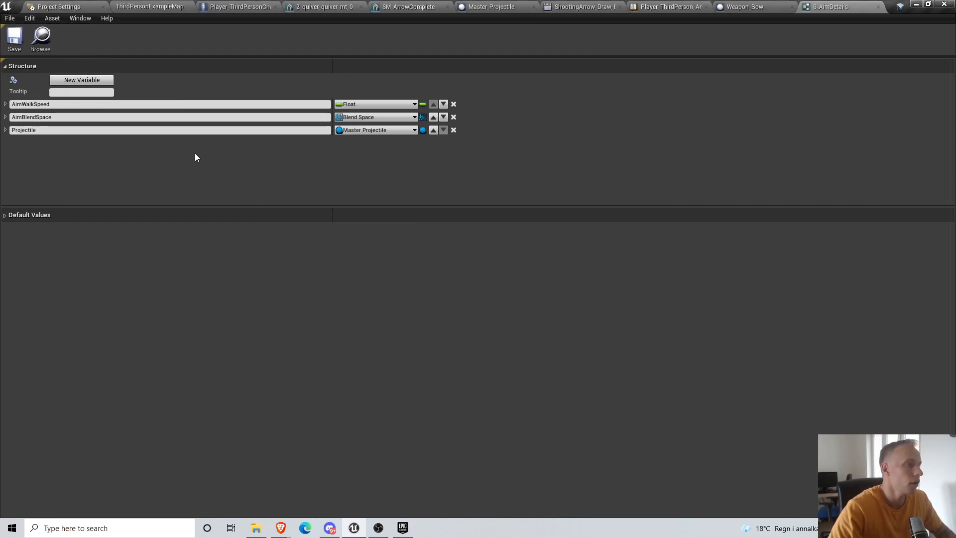
# Check the character's Ranged Graph and the Master_Projectile blueprint after the structure change
pyautogui.click(168, 6)
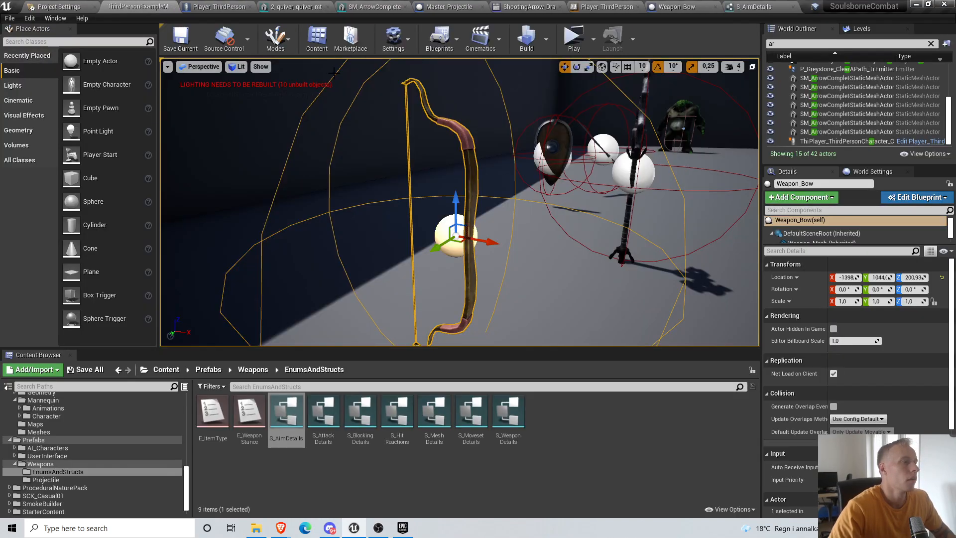
pyautogui.click(219, 6)
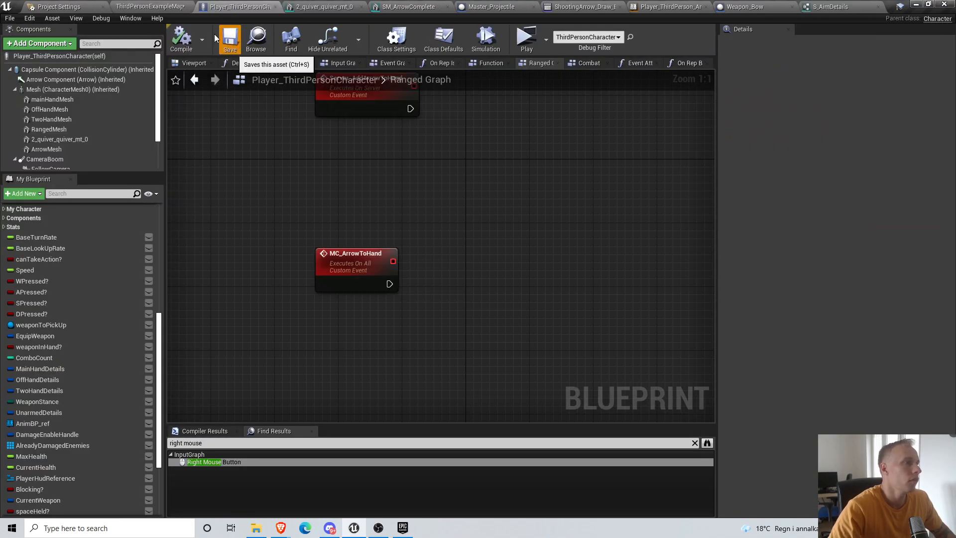
pyautogui.click(487, 6)
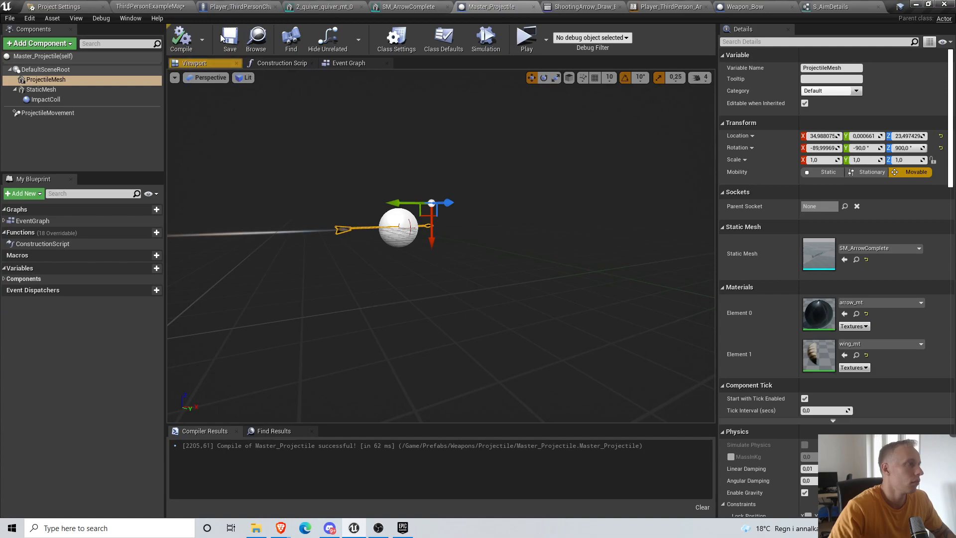
# Open the Master_Weapon blueprint from the Prefabs/Weapons folder and compile it
pyautogui.click(167, 6)
pyautogui.click(253, 370)
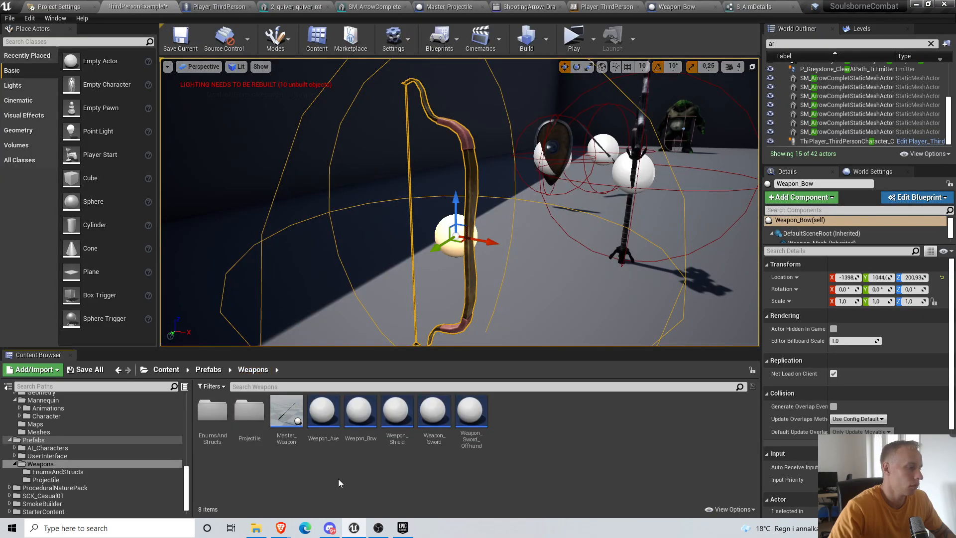
pyautogui.click(361, 443)
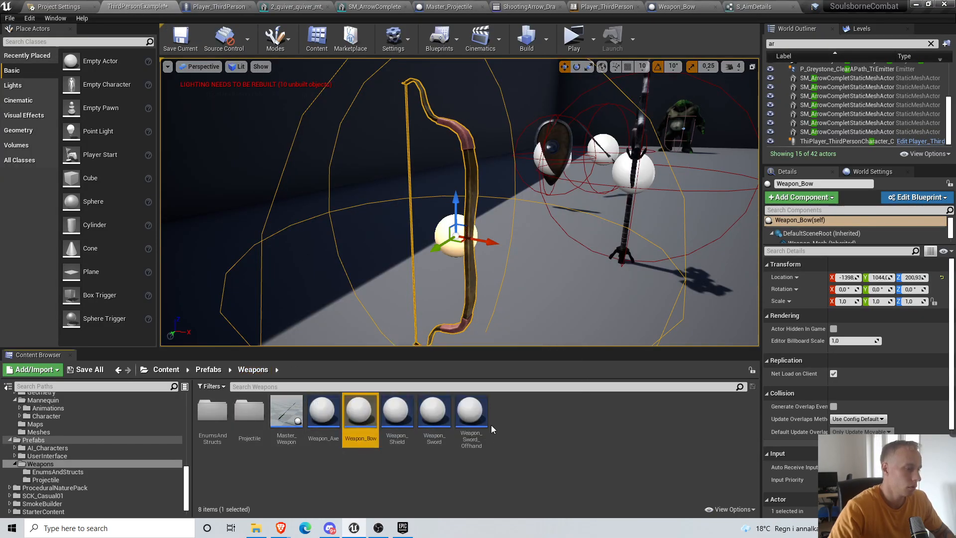
pyautogui.click(218, 370)
pyautogui.doubleClick(286, 411)
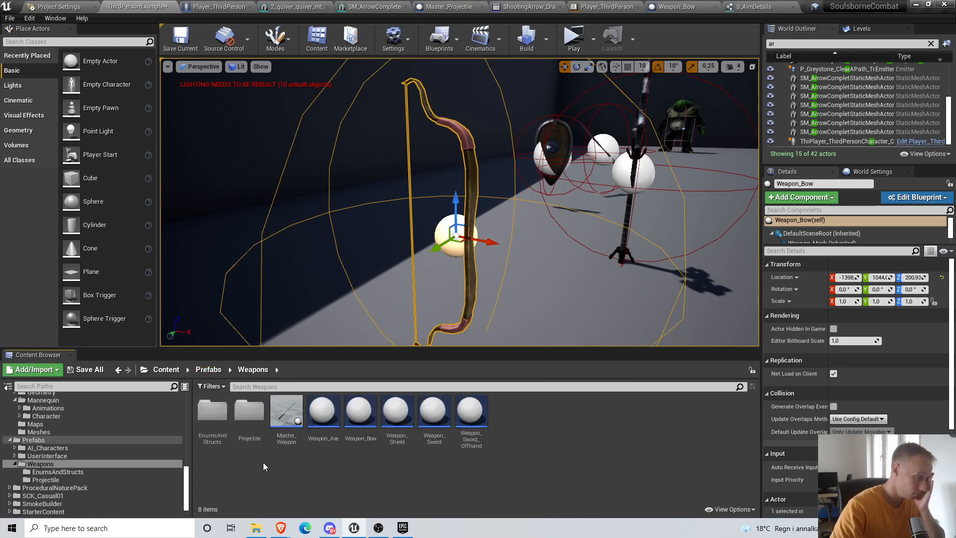
pyautogui.click(286, 419)
pyautogui.click(289, 437)
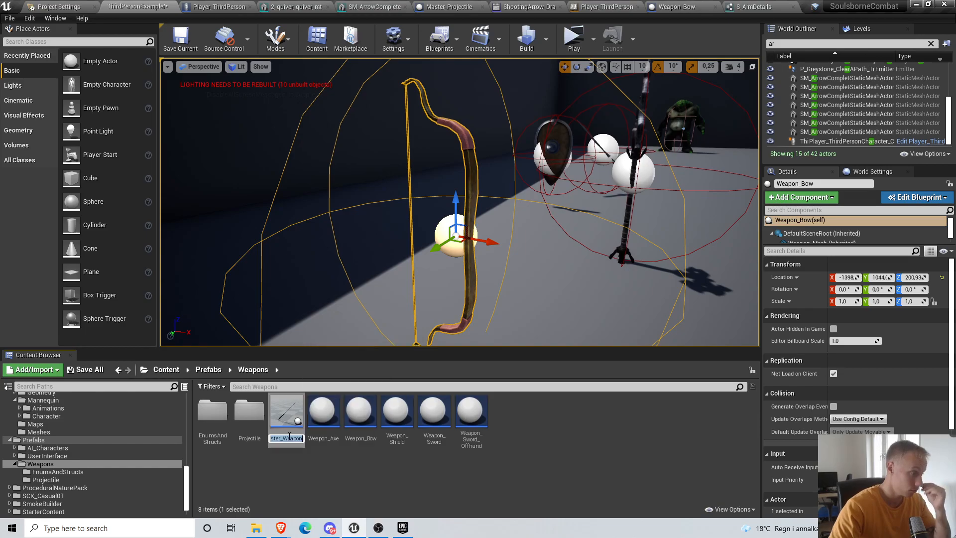
pyautogui.doubleClick(275, 407)
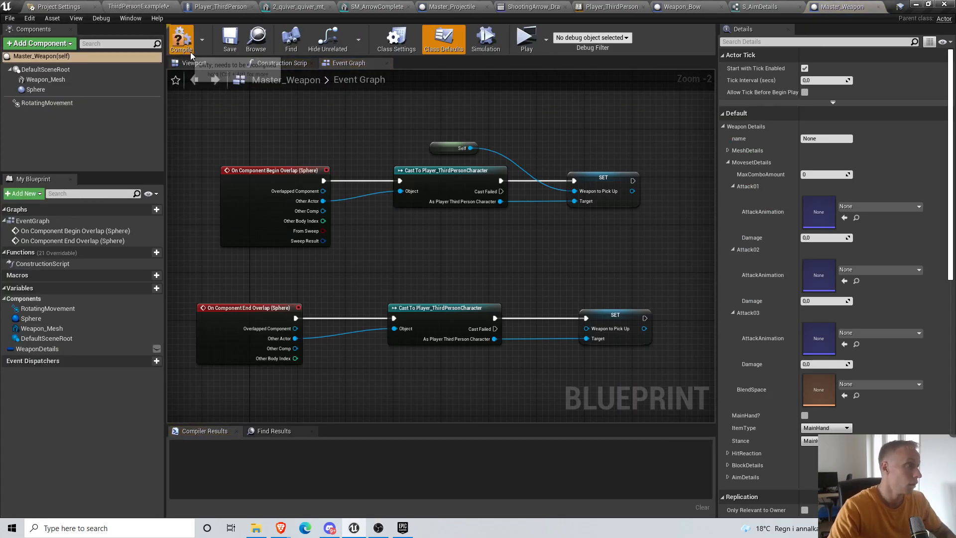
pyautogui.click(9, 18)
# Locate the level's bow in the Weapons folder and open the Weapon_Bow blueprint to review its AimDetails defaults
pyautogui.click(149, 7)
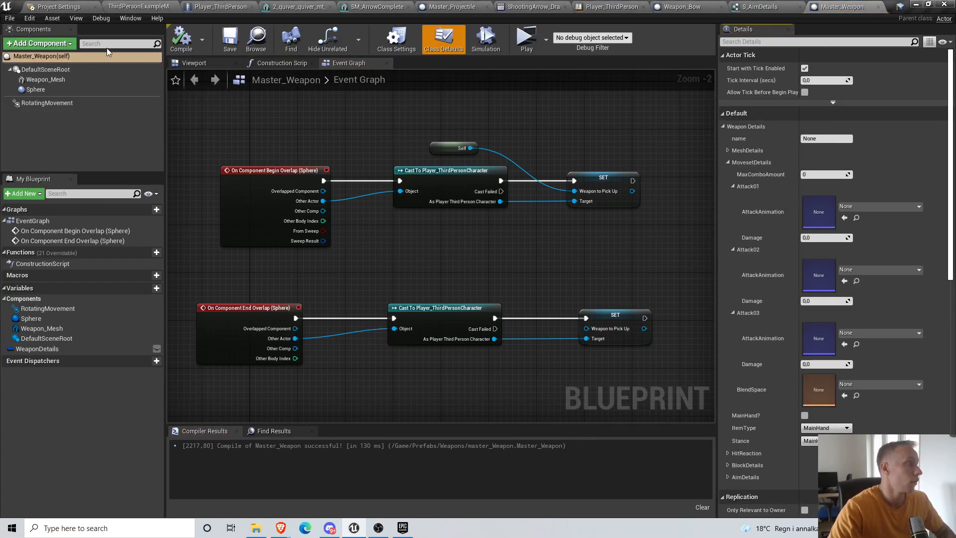
pyautogui.scroll(-5, 555, 247)
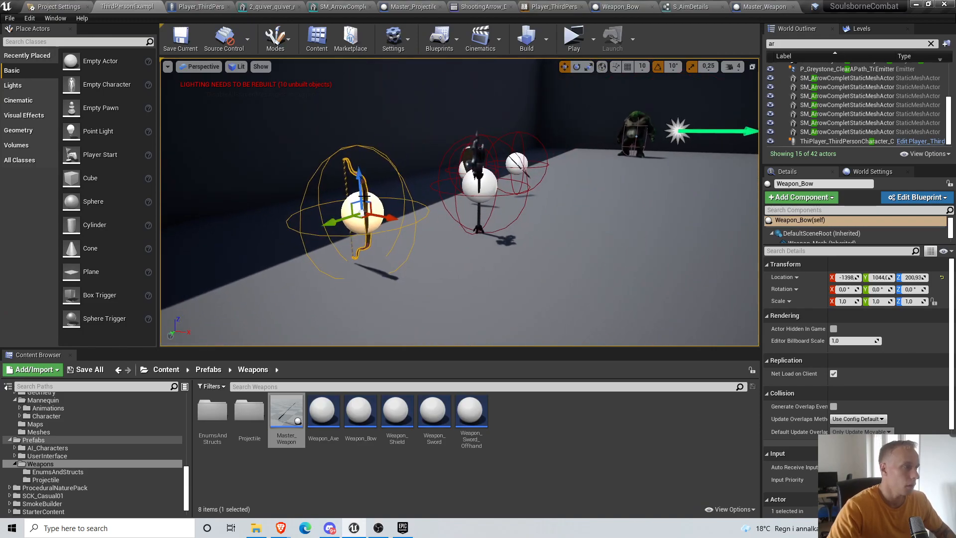
pyautogui.rightClick(366, 201)
pyautogui.click(399, 171)
pyautogui.doubleClick(357, 409)
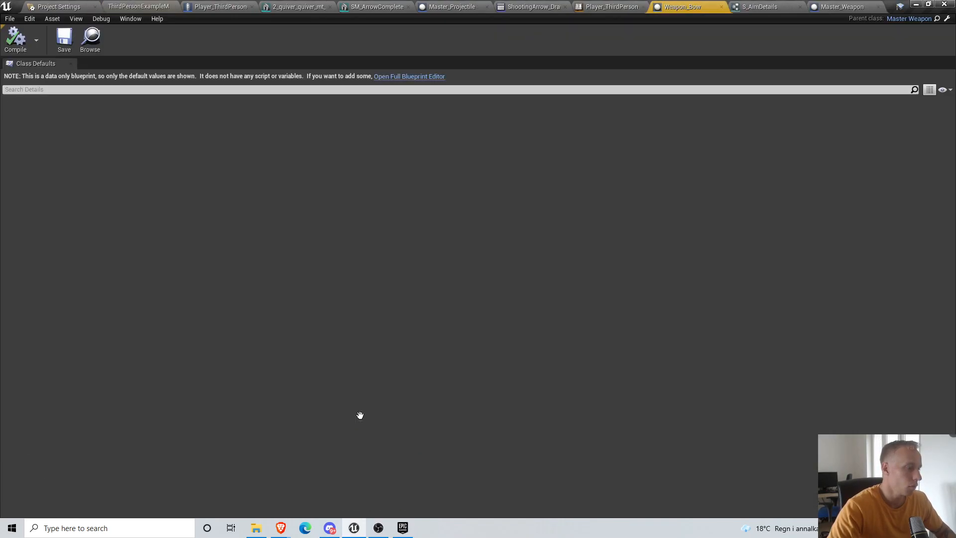
pyautogui.scroll(-5, 446, 225)
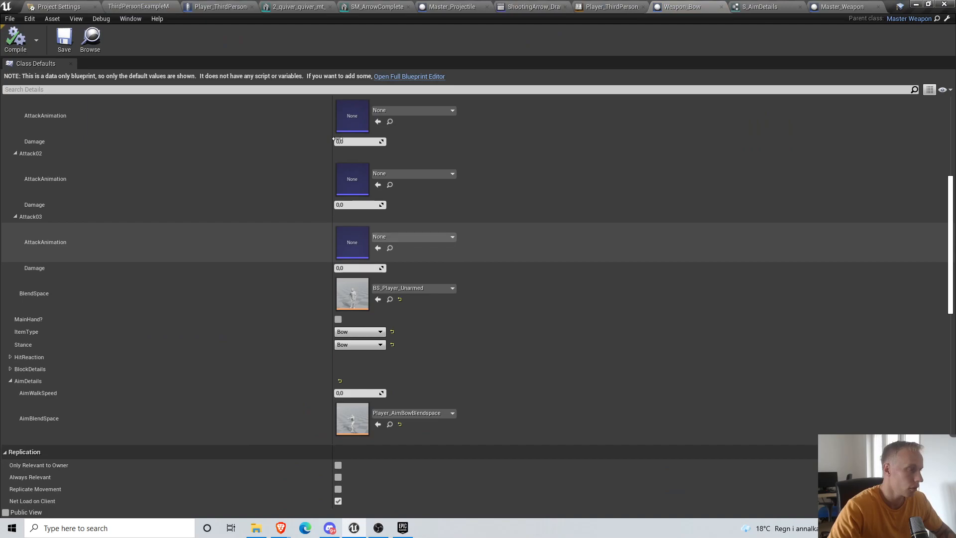
# Search the Weapon_Bow defaults for "proje", then inspect AimDetails in the full blueprint editor
pyautogui.click(336, 90)
pyautogui.write('proj')
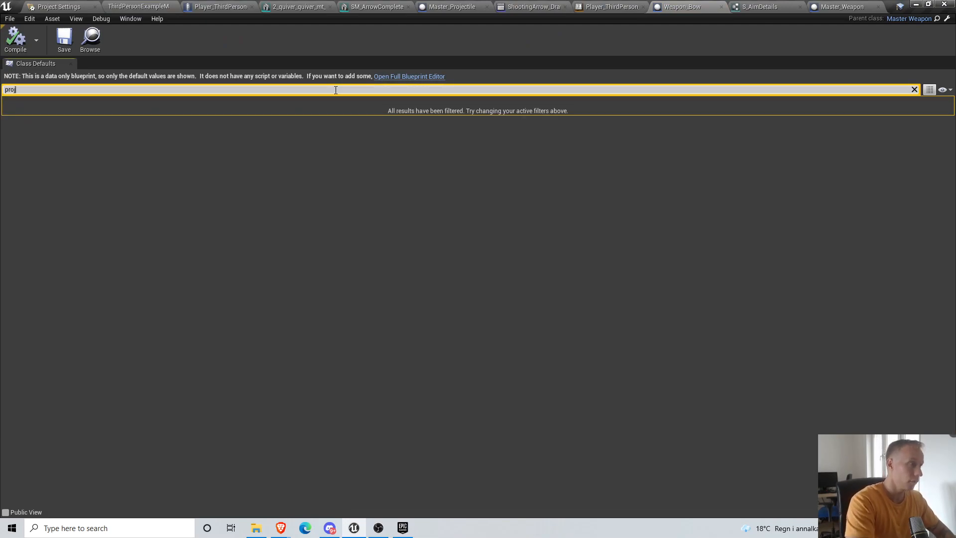
pyautogui.write('e')
pyautogui.click(403, 76)
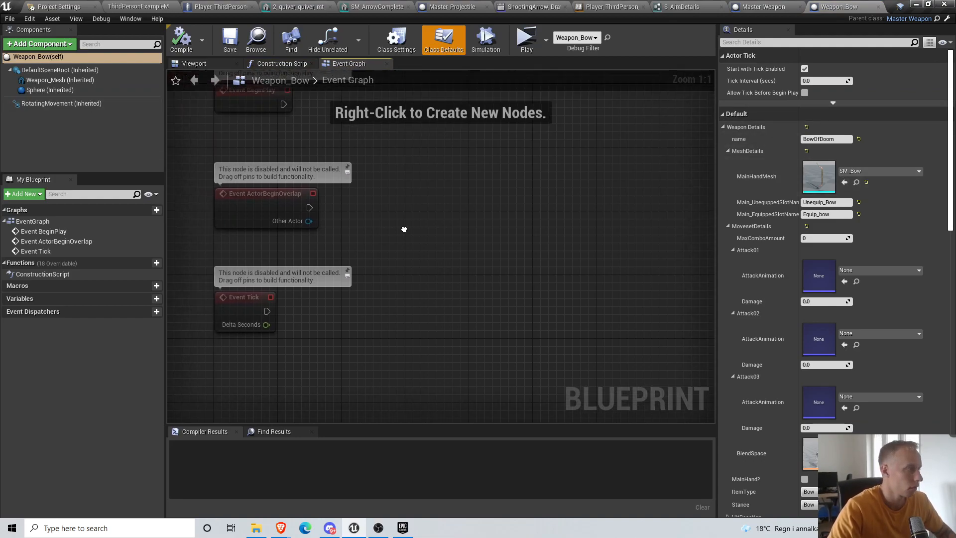
pyautogui.scroll(-3, 817, 219)
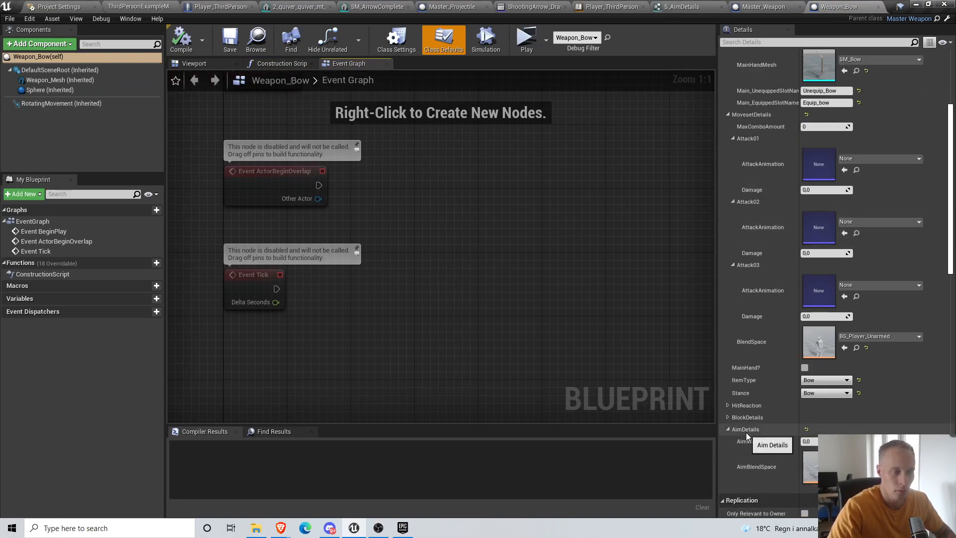
pyautogui.scroll(-1, 781, 448)
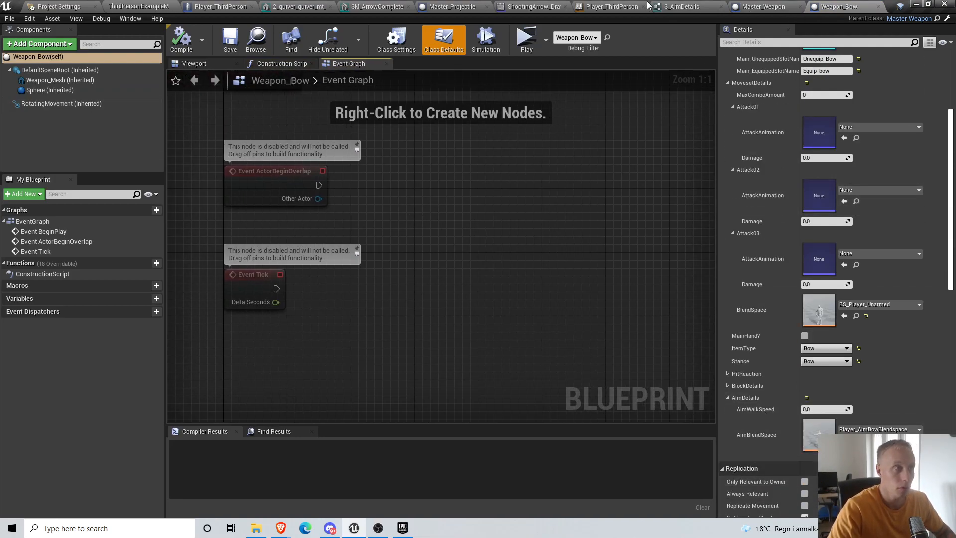
# Compare the S_AimDetails variables with the AimDetails fields in Weapon_Bow and Master_Weapon
pyautogui.click(669, 7)
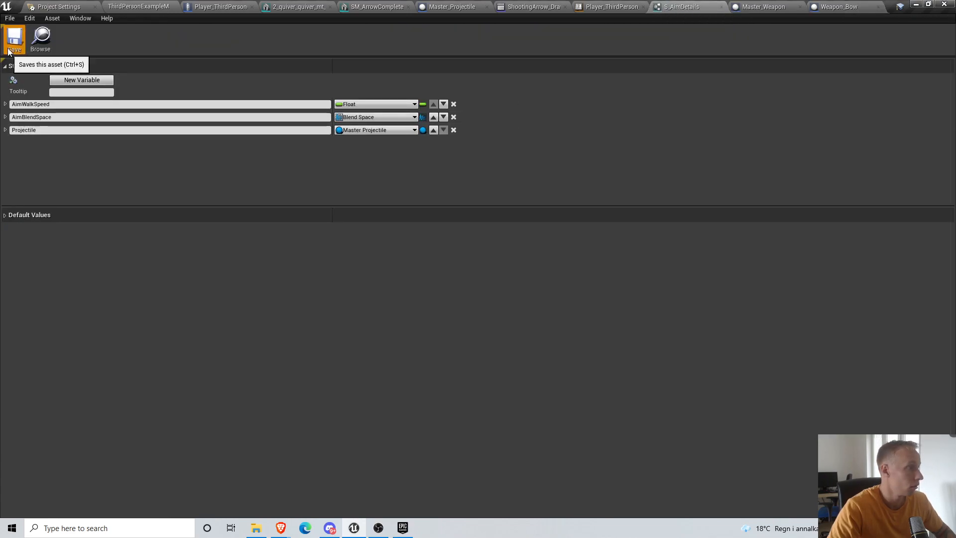
pyautogui.click(827, 8)
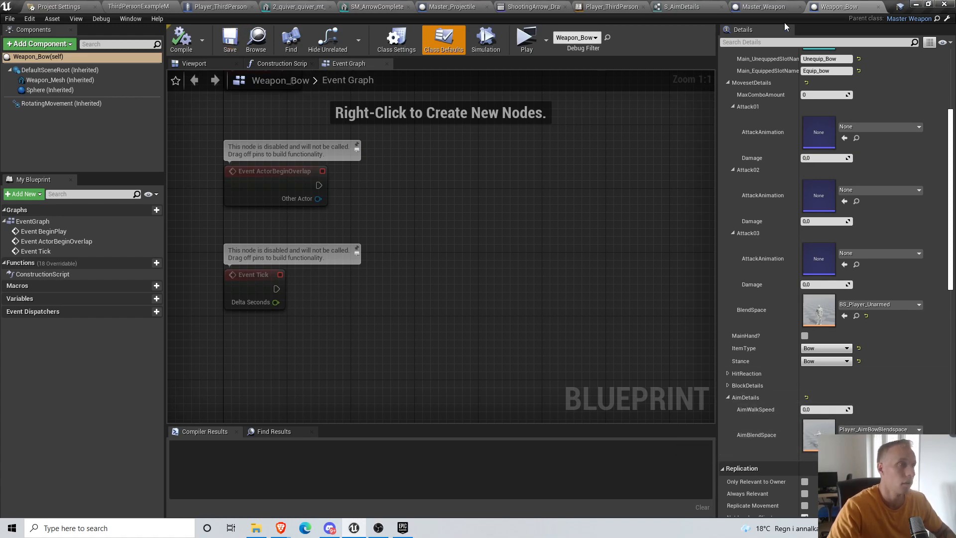
pyautogui.click(774, 8)
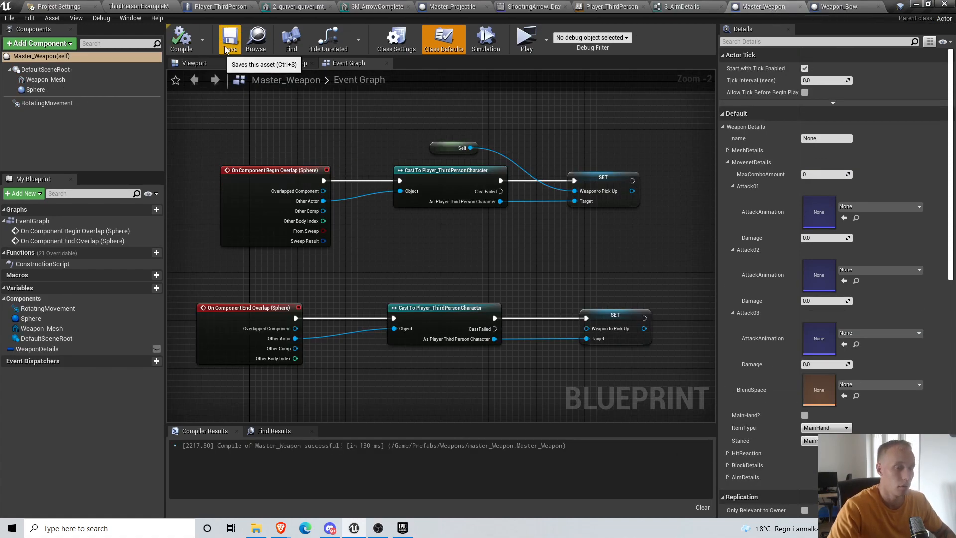
pyautogui.click(727, 476)
pyautogui.scroll(-5, 808, 441)
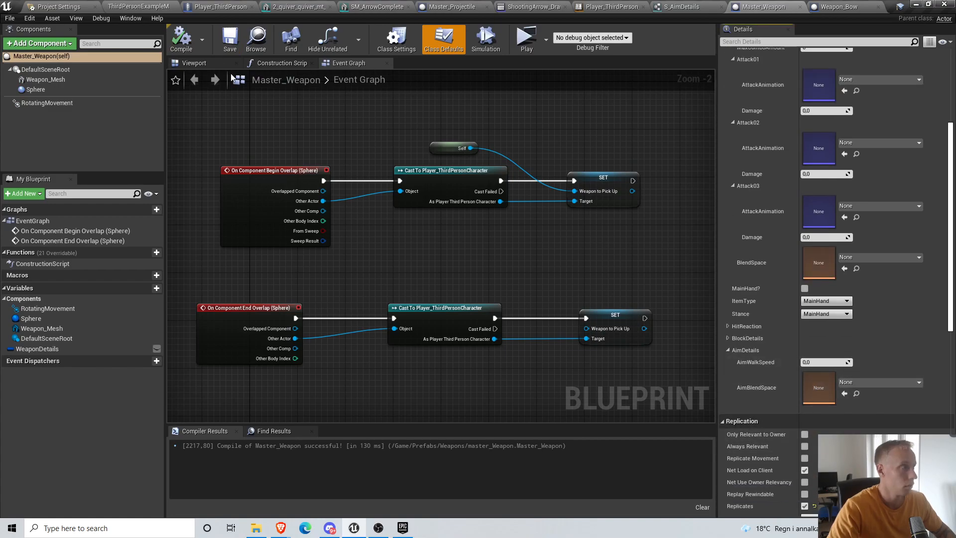
pyautogui.scroll(5, 834, 282)
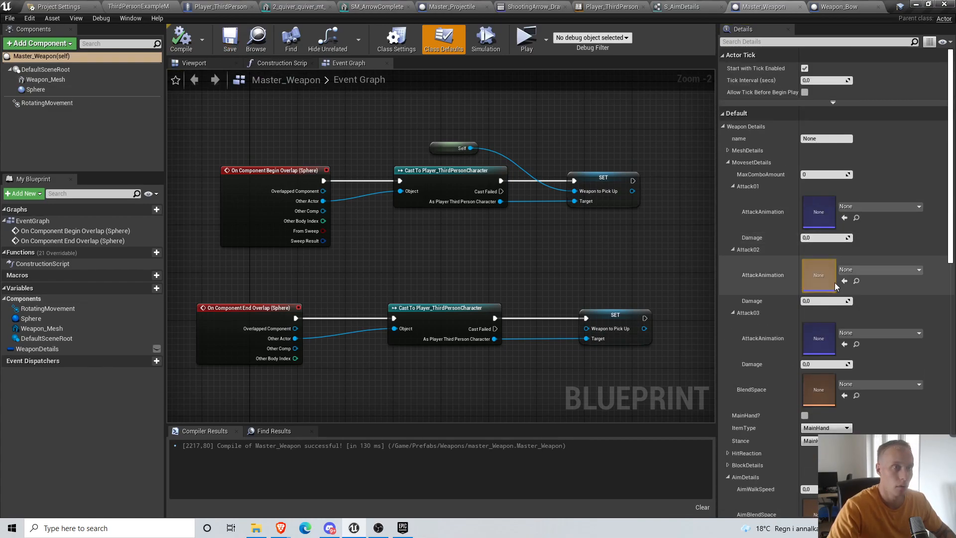
# Look in the EnumsAndStructs folder, and check the character's Ranged Graph and the ProjectileMesh details in Master_Projectile
pyautogui.click(169, 5)
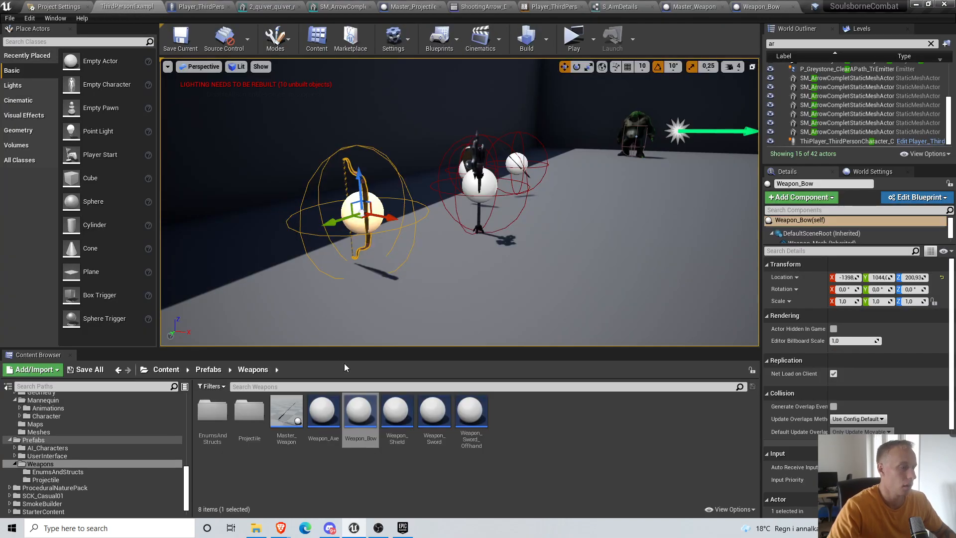
pyautogui.doubleClick(212, 410)
pyautogui.doubleClick(271, 421)
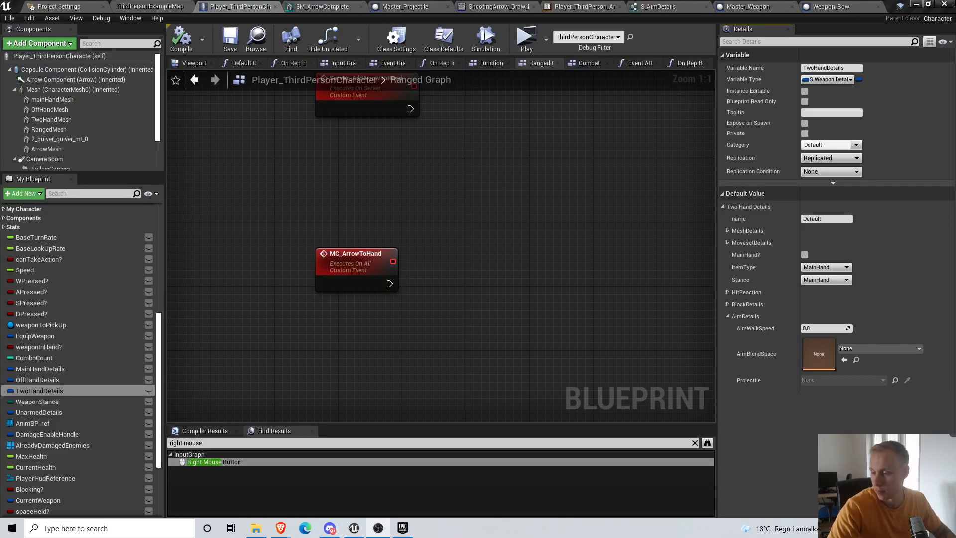
pyautogui.moveTo(511, 258); pyautogui.dragTo(520, 256, button='right')
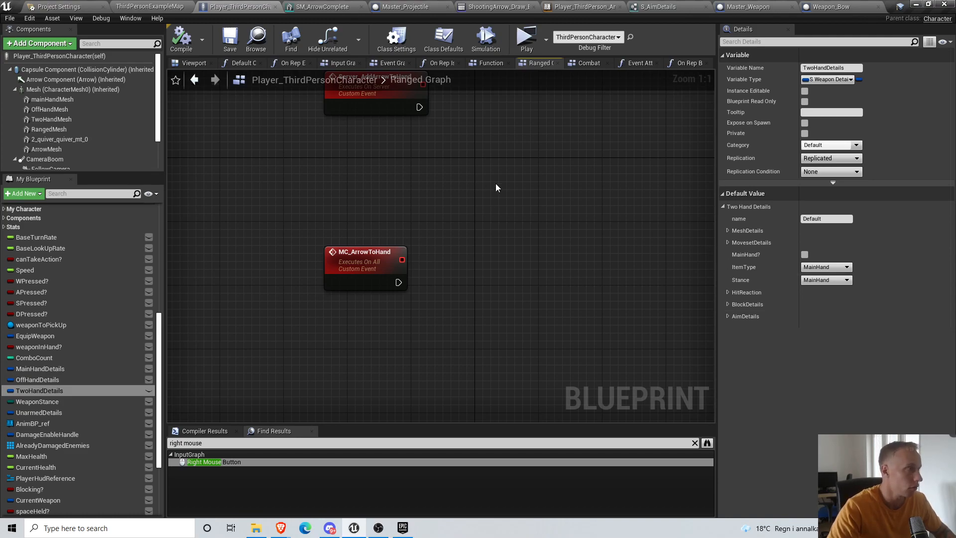
pyautogui.click(404, 7)
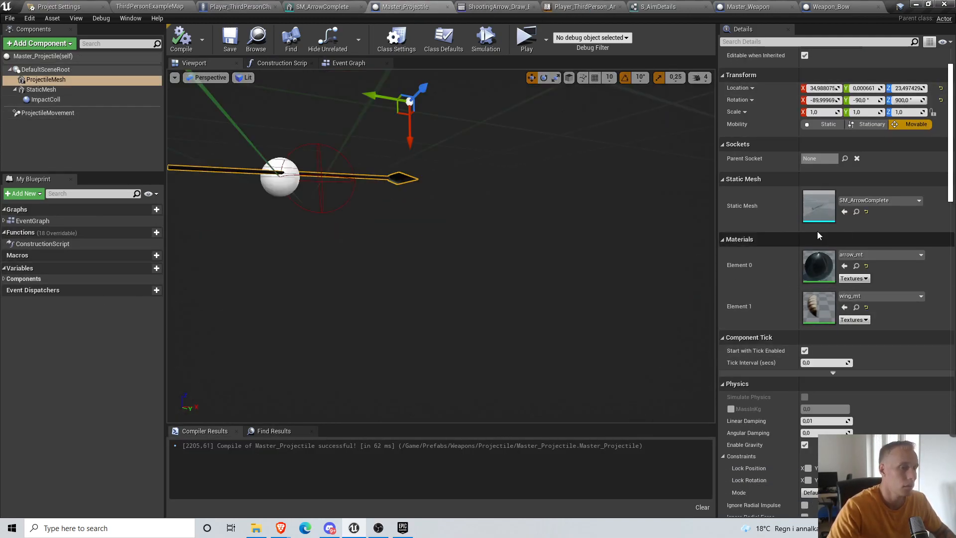
pyautogui.scroll(-6, 856, 207)
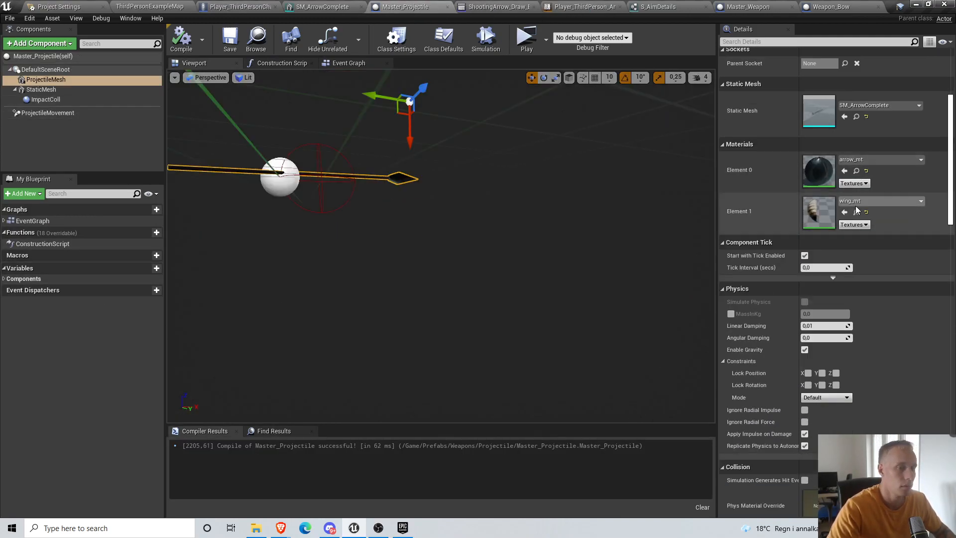
pyautogui.scroll(3, 855, 209)
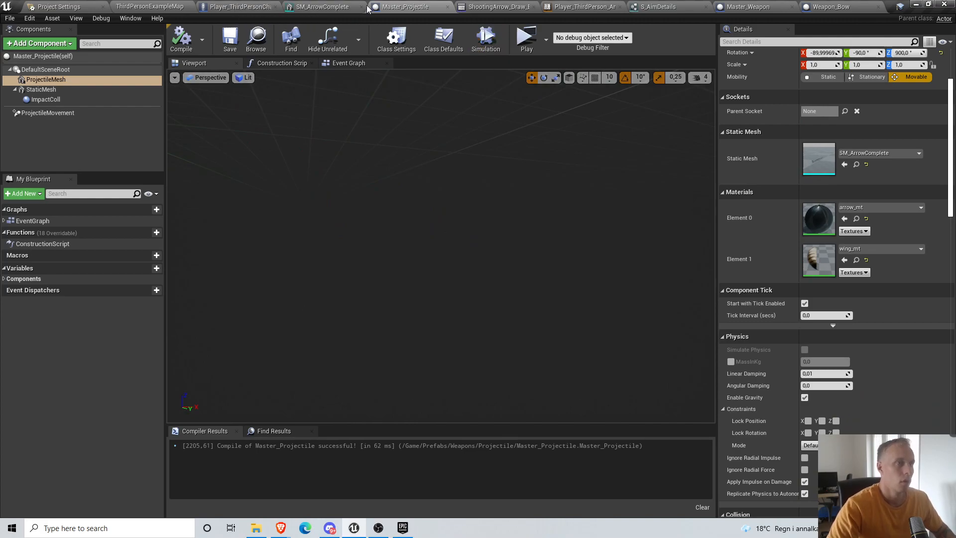
# Check the AimDetails fields of Master_Weapon, Weapon_Bow and the character's TwoHandDetails variable for the Projectile entry
pyautogui.click(767, 8)
pyautogui.scroll(-7, 834, 348)
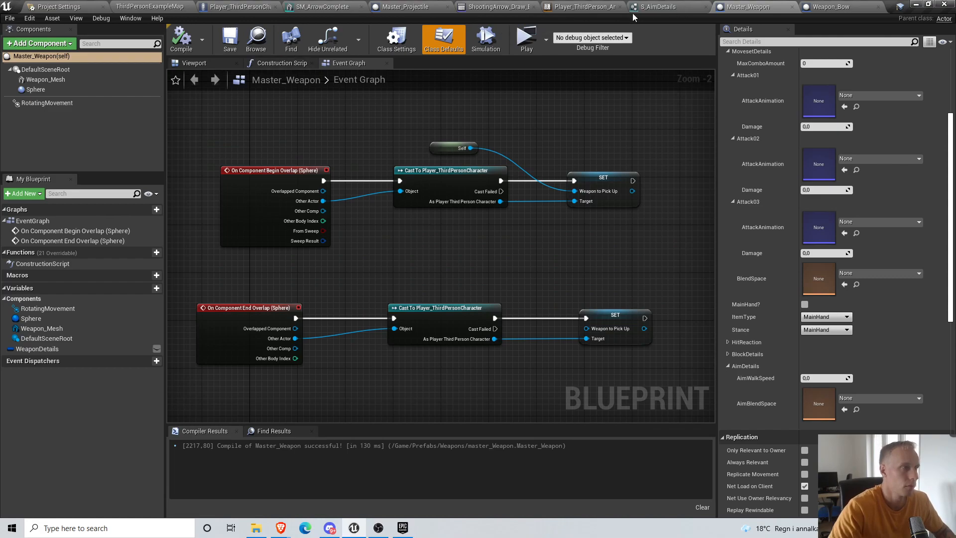
pyautogui.click(841, 7)
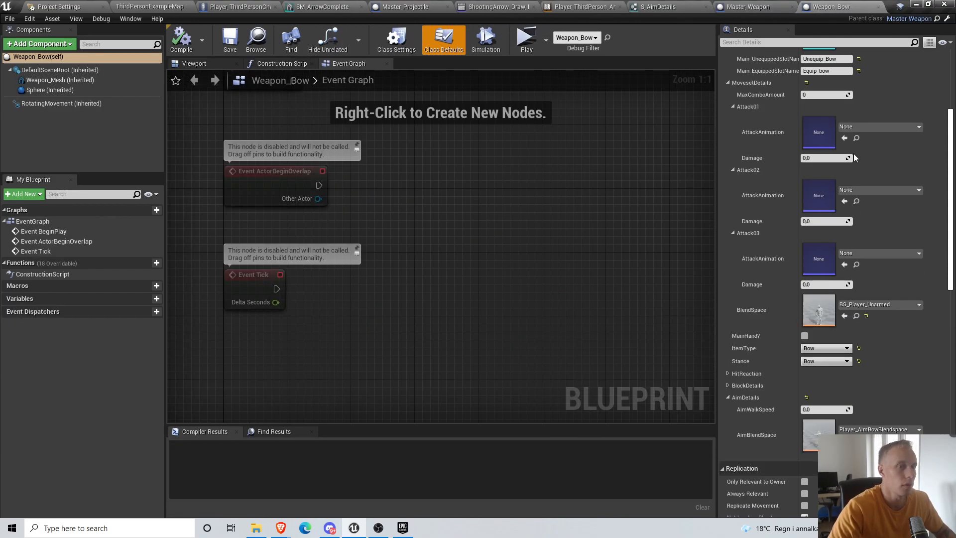
pyautogui.scroll(-3, 778, 384)
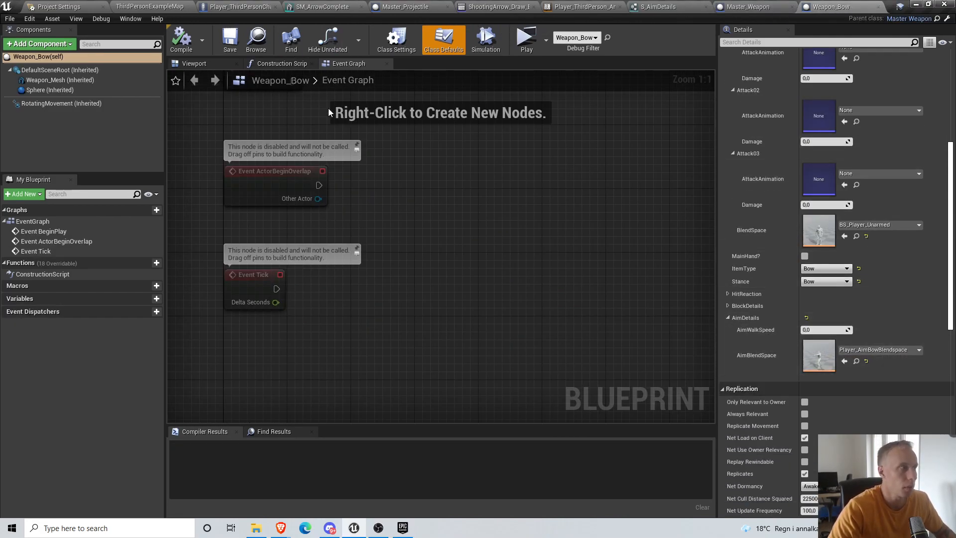
pyautogui.click(218, 7)
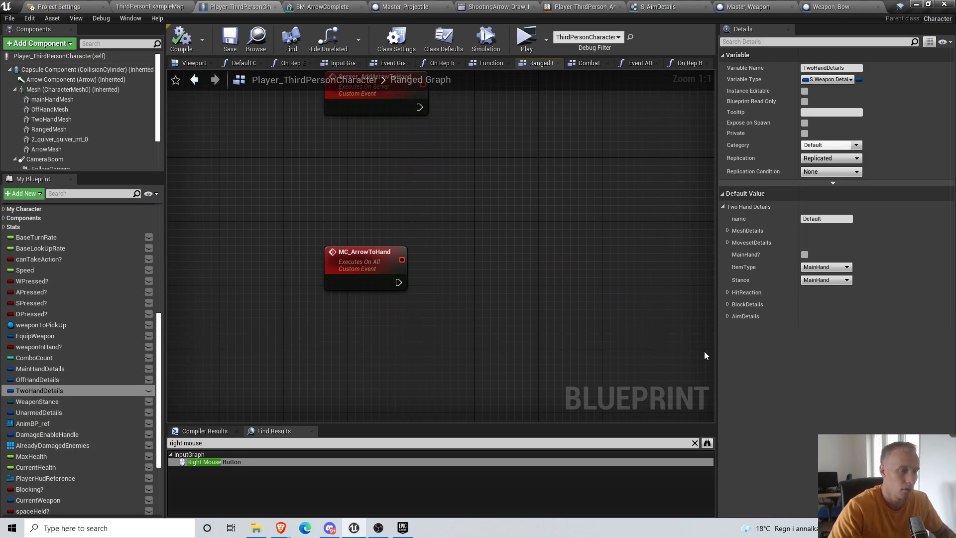
pyautogui.click(728, 316)
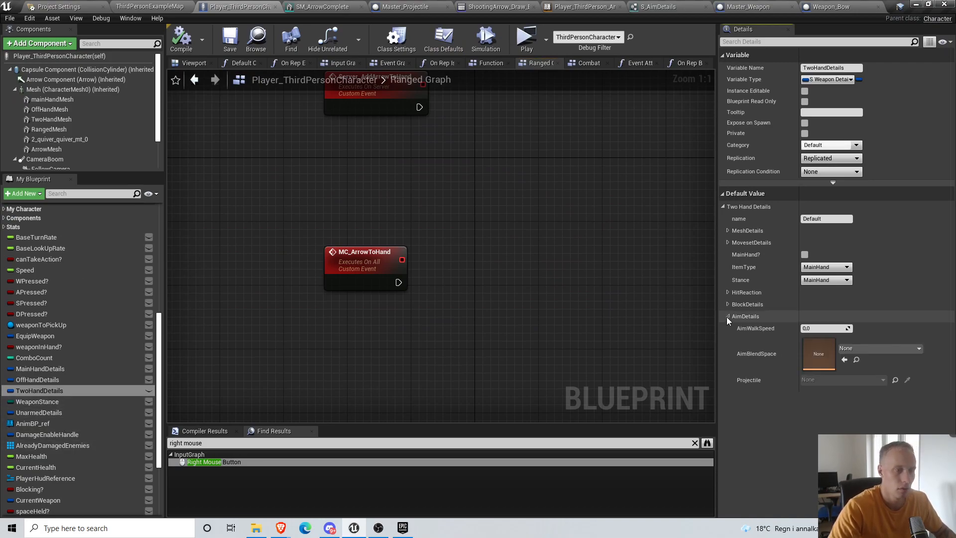
# Close the weapon blueprints and reopen Weapon_Bow from the level's bow to recheck its AimDetails
pyautogui.click(882, 7)
pyautogui.click(861, 10)
pyautogui.click(861, 7)
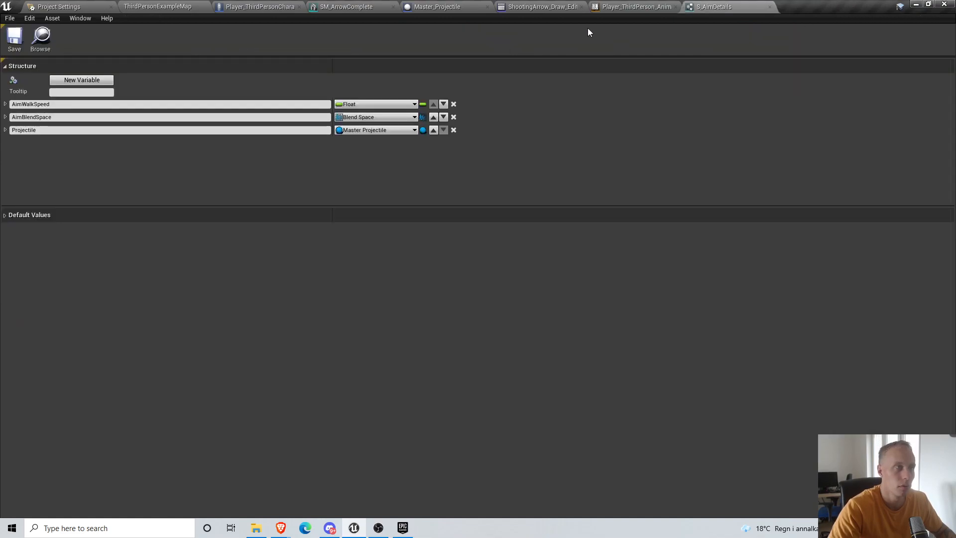
pyautogui.click(151, 7)
pyautogui.rightClick(366, 192)
pyautogui.click(385, 203)
pyautogui.doubleClick(360, 415)
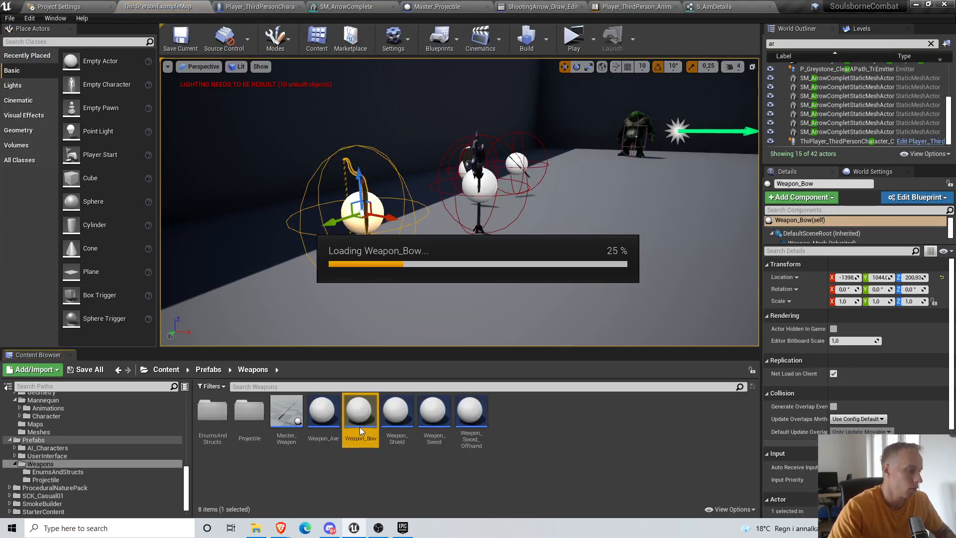
pyautogui.scroll(-4, 793, 342)
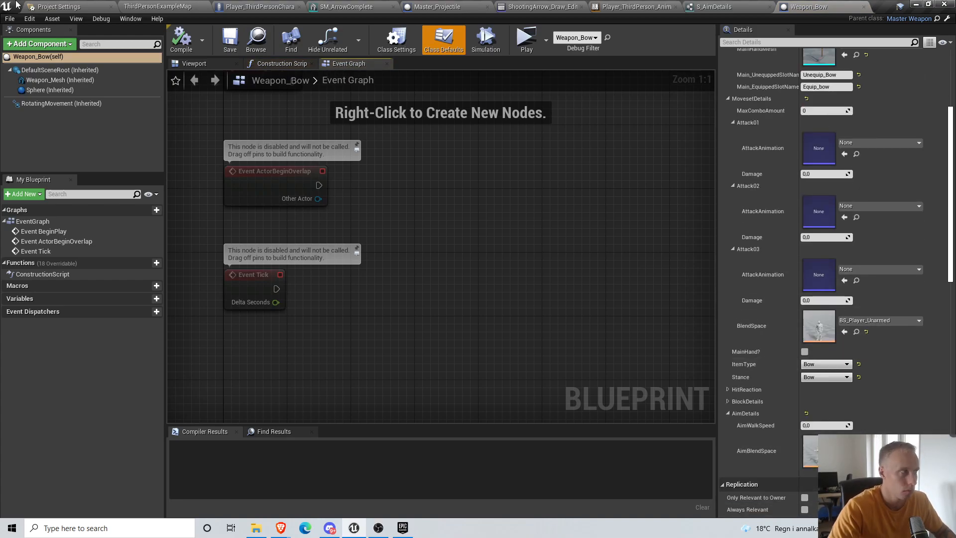
# Return to the level map and open the Master_Weapon blueprint to review the AimDetails of its WeaponDetails variable
pyautogui.click(152, 6)
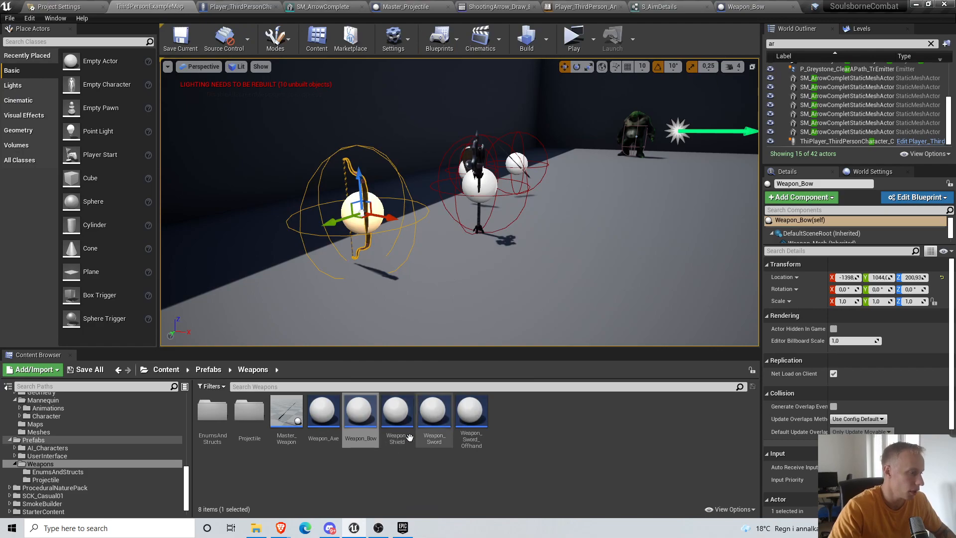
pyautogui.click(10, 19)
pyautogui.click(78, 104)
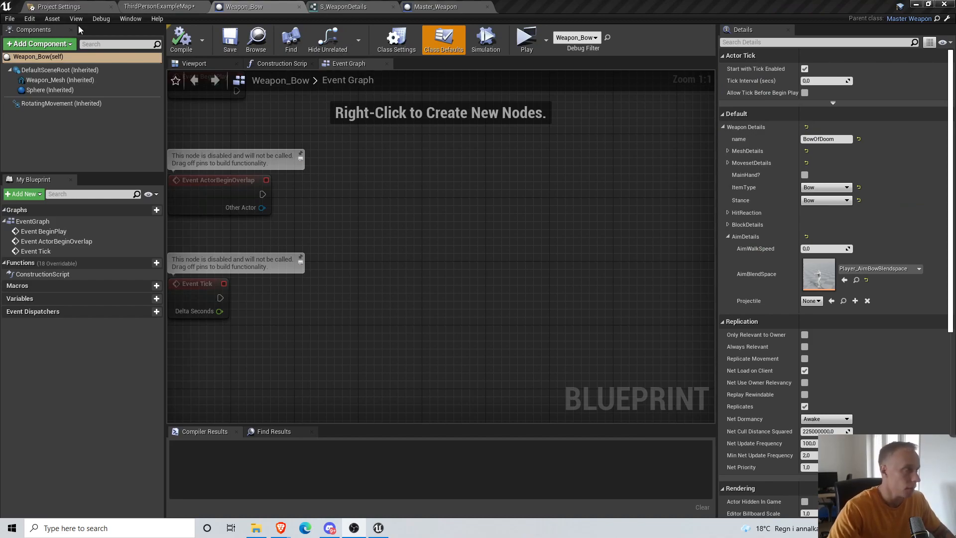
pyautogui.click(141, 7)
pyautogui.doubleClick(294, 400)
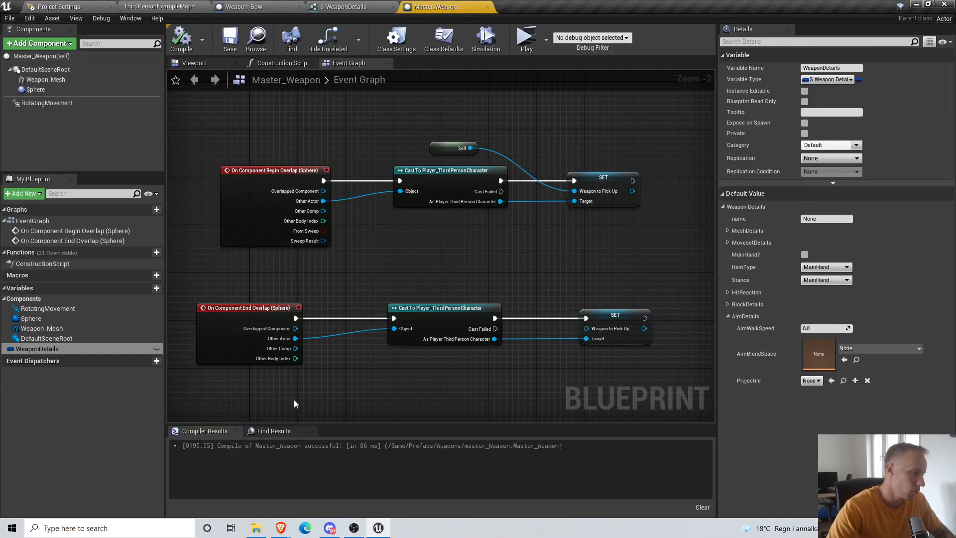
# Open the S_AimDetails structure in the EnumsAndStructs folder, check the Projectile variable's type, and close the structure
pyautogui.scroll(-2, 417, 198)
pyautogui.click(175, 6)
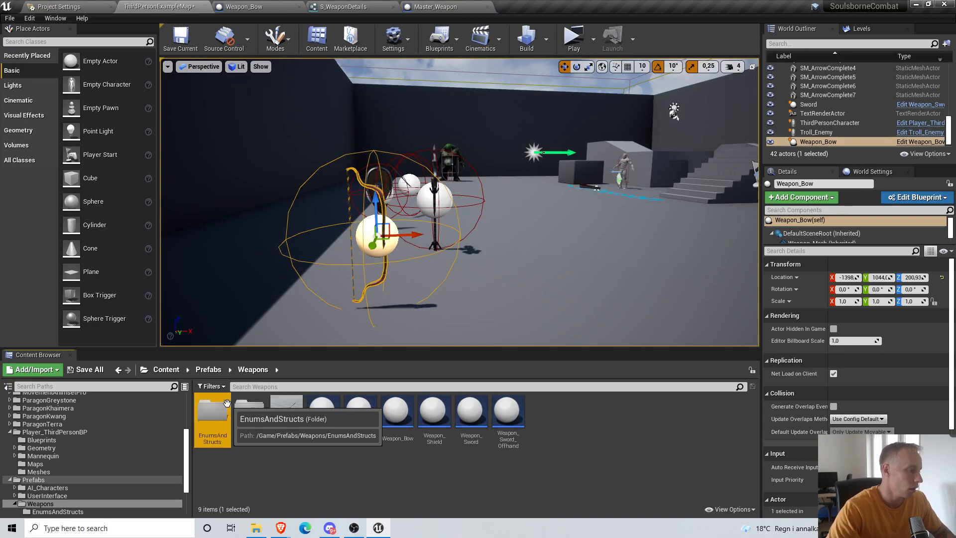
pyautogui.doubleClick(227, 403)
pyautogui.doubleClick(287, 413)
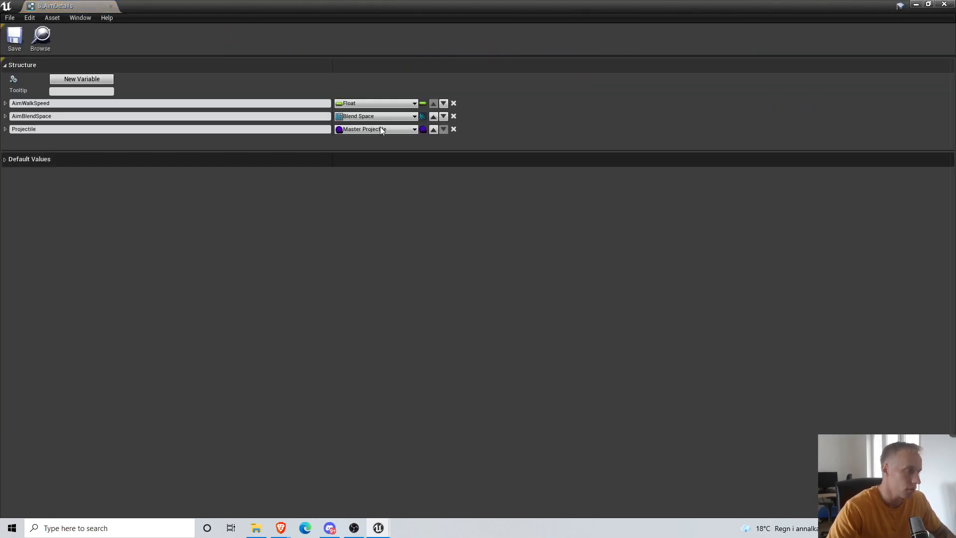
pyautogui.click(364, 131)
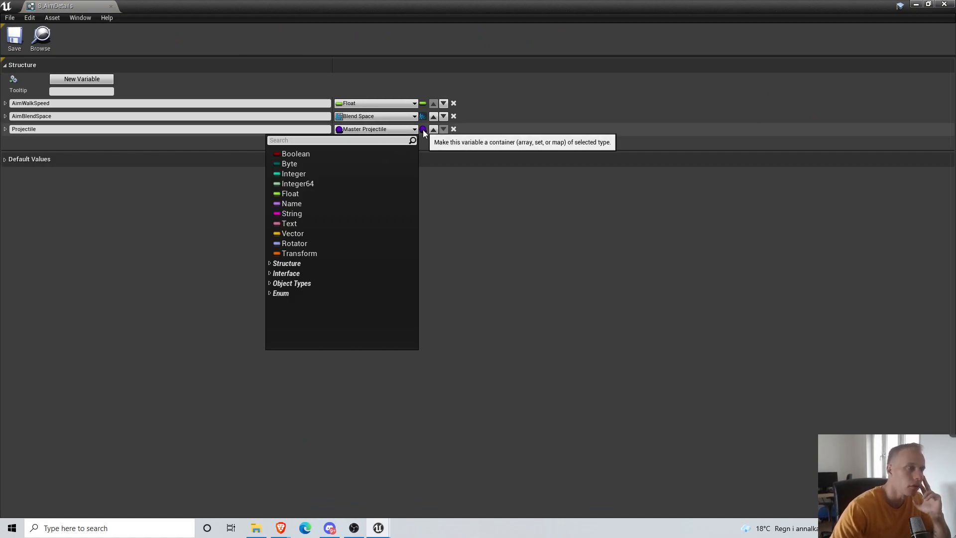
pyautogui.click(111, 6)
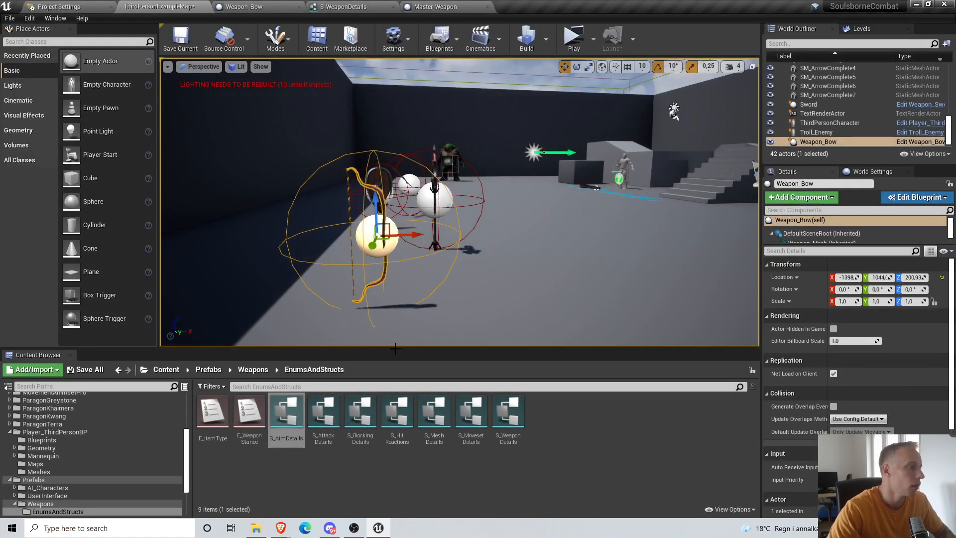
# Open Weapon_Bow, set the Projectile in its AimDetails to Master_Projectile, and compile and save the blueprint
pyautogui.rightClick(391, 241)
pyautogui.click(423, 211)
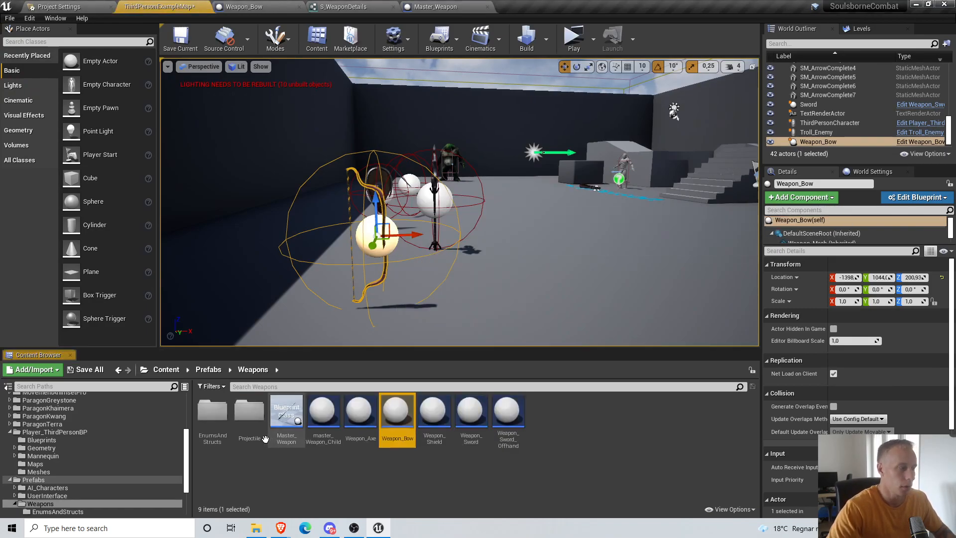
pyautogui.doubleClick(371, 405)
pyautogui.scroll(-10, 841, 367)
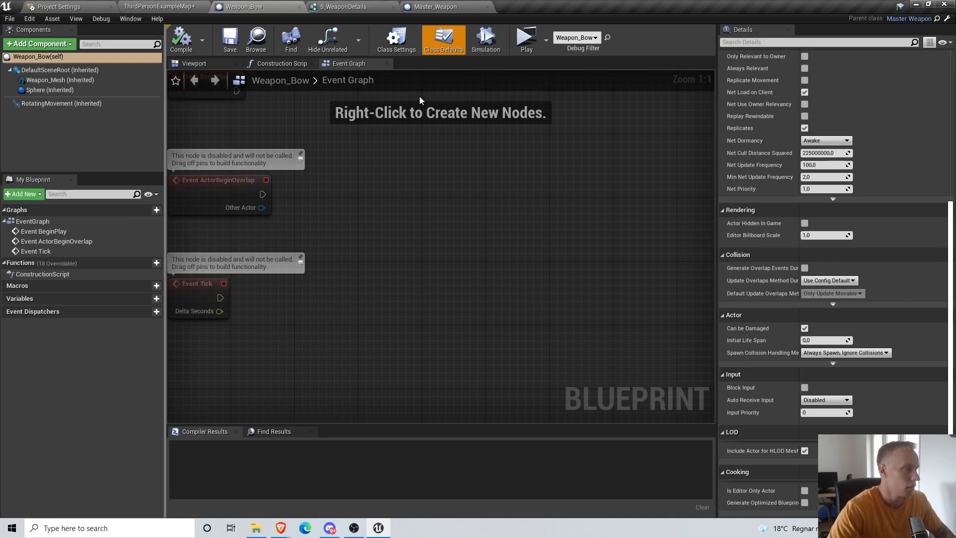
pyautogui.scroll(8, 767, 204)
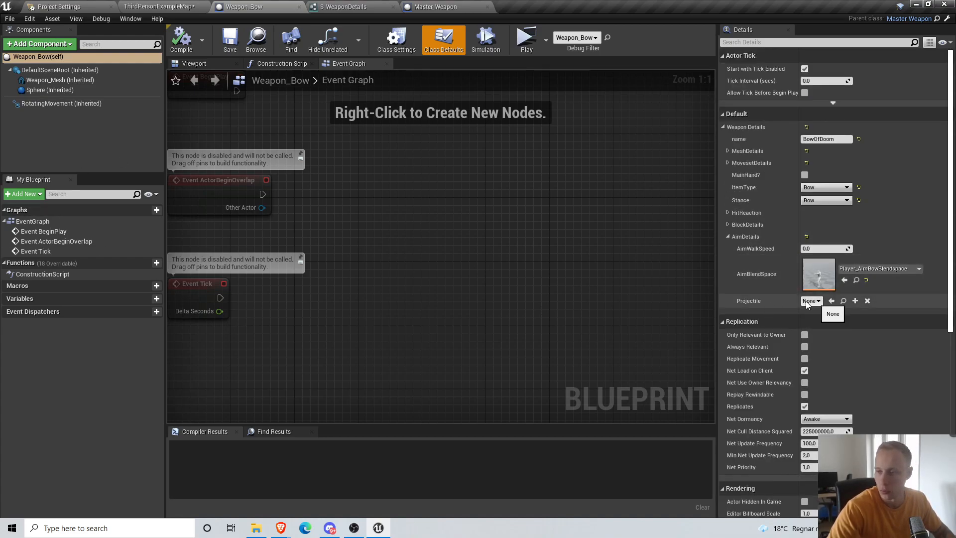
pyautogui.click(812, 301)
pyautogui.click(841, 332)
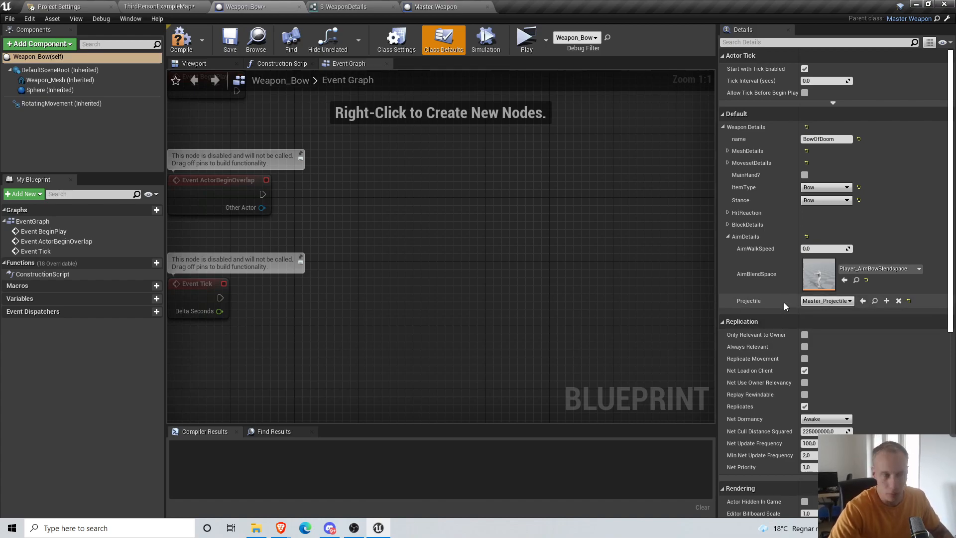
pyautogui.click(181, 40)
pyautogui.click(230, 40)
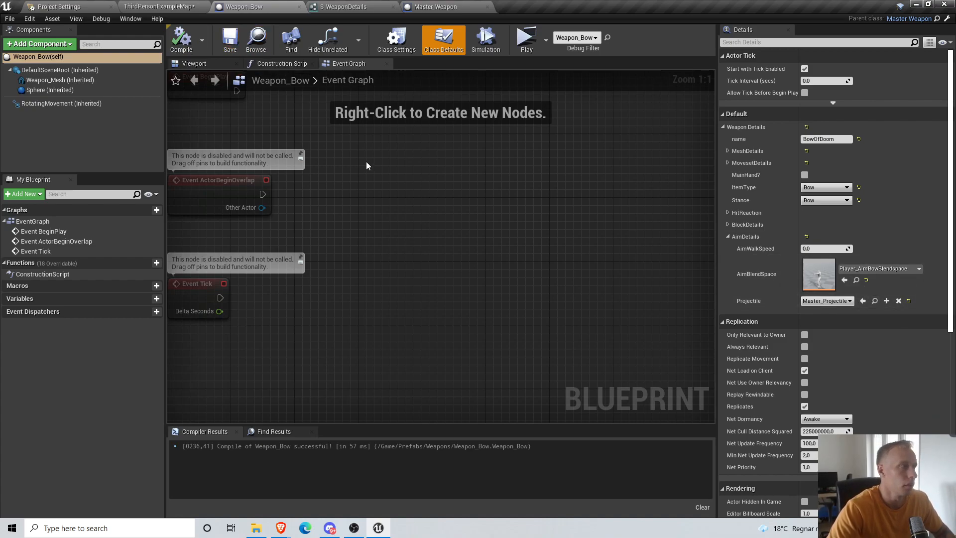
# Glance at Master_Weapon, return to the level map, and open the Player_ThirdPersonCharacter blueprint from the placed character
pyautogui.moveTo(363, 156); pyautogui.dragTo(424, 198, button='right')
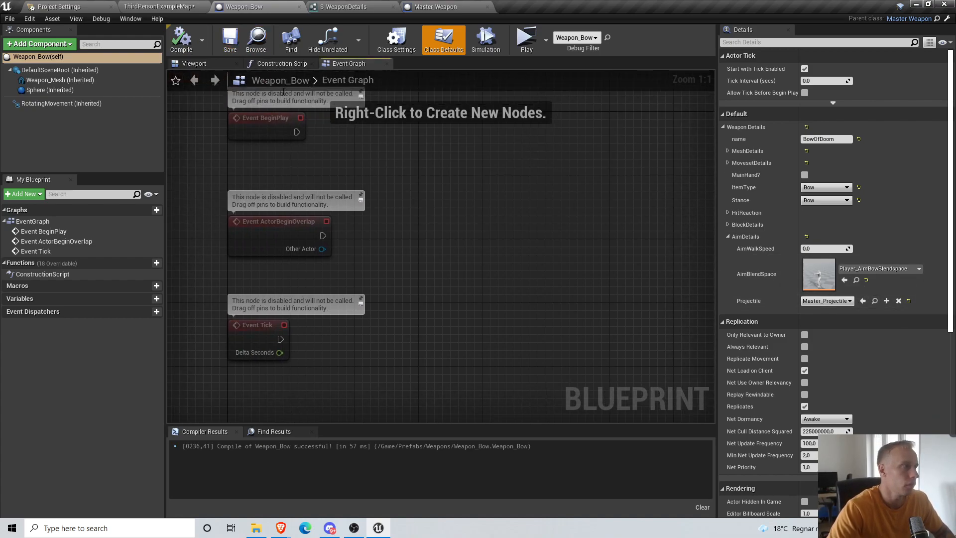
pyautogui.click(436, 7)
pyautogui.moveTo(645, 237); pyautogui.dragTo(673, 247, button='right')
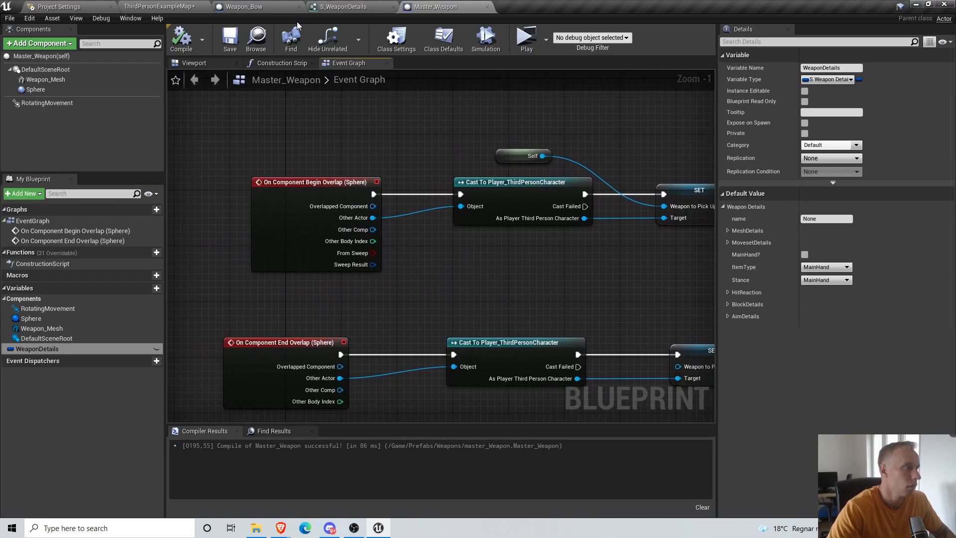
pyautogui.click(222, 4)
pyautogui.click(149, 4)
pyautogui.moveTo(467, 207); pyautogui.dragTo(622, 205, button='right')
pyautogui.rightClick(452, 205)
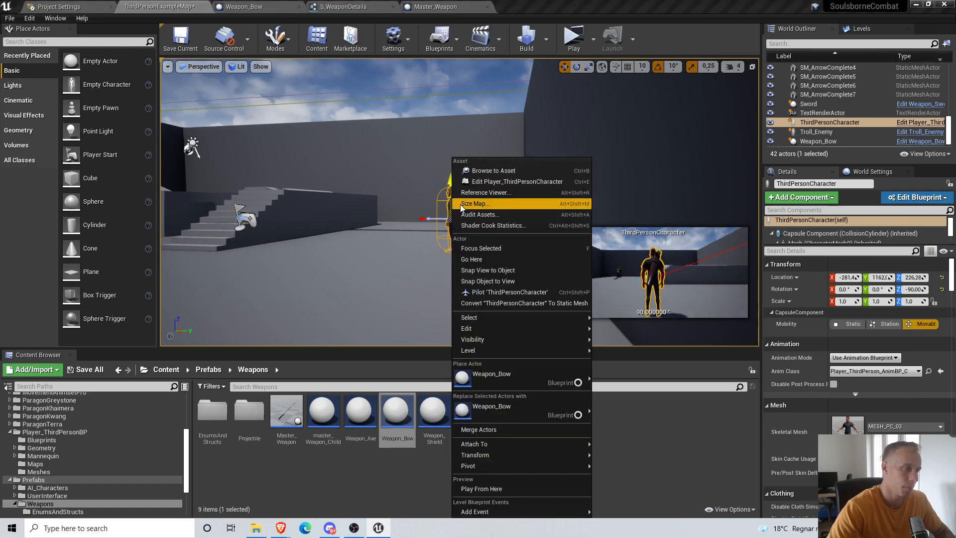
pyautogui.click(485, 171)
pyautogui.doubleClick(213, 413)
# Add an ArrowMesh reference beside the ArrowToHand events in the Ranged Graph and connect it to a new Set Static Mesh node's target
pyautogui.scroll(-8, 512, 206)
pyautogui.moveTo(491, 227); pyautogui.dragTo(426, 214, button='right')
pyautogui.scroll(2, 427, 214)
pyautogui.scroll(1, 425, 246)
pyautogui.scroll(4, 420, 244)
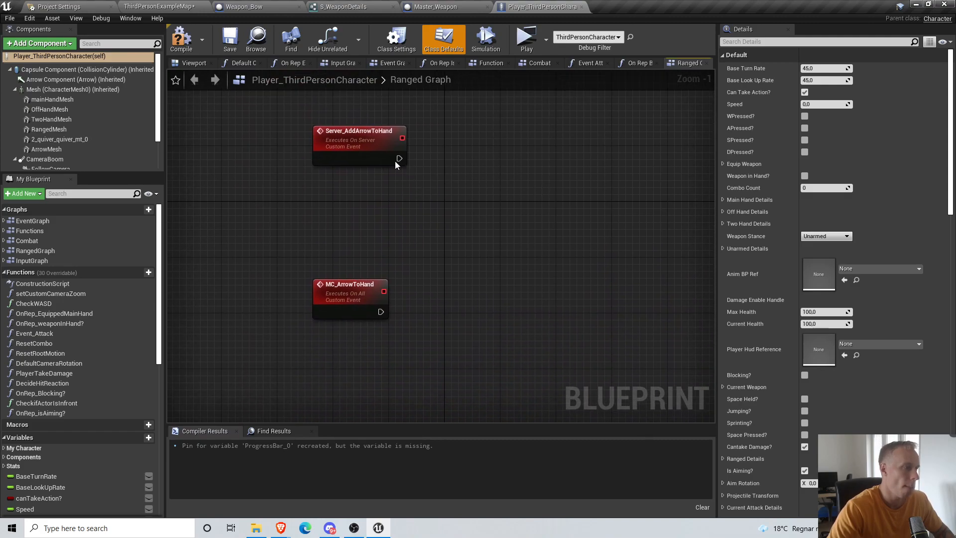
pyautogui.moveTo(504, 242); pyautogui.dragTo(502, 219, button='right')
pyautogui.moveTo(69, 151); pyautogui.dragTo(367, 204)
pyautogui.moveTo(435, 220); pyautogui.dragTo(462, 239)
pyautogui.write('set static')
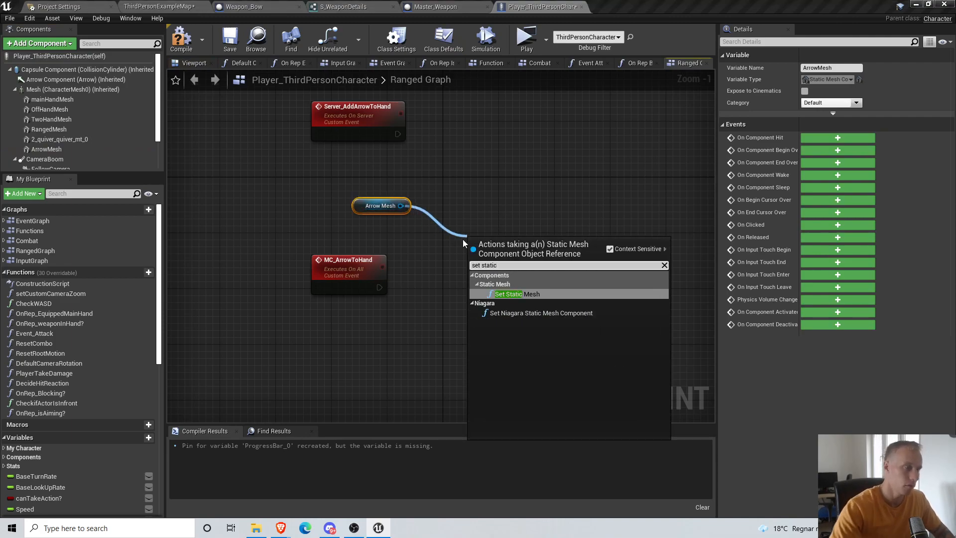
pyautogui.click(518, 294)
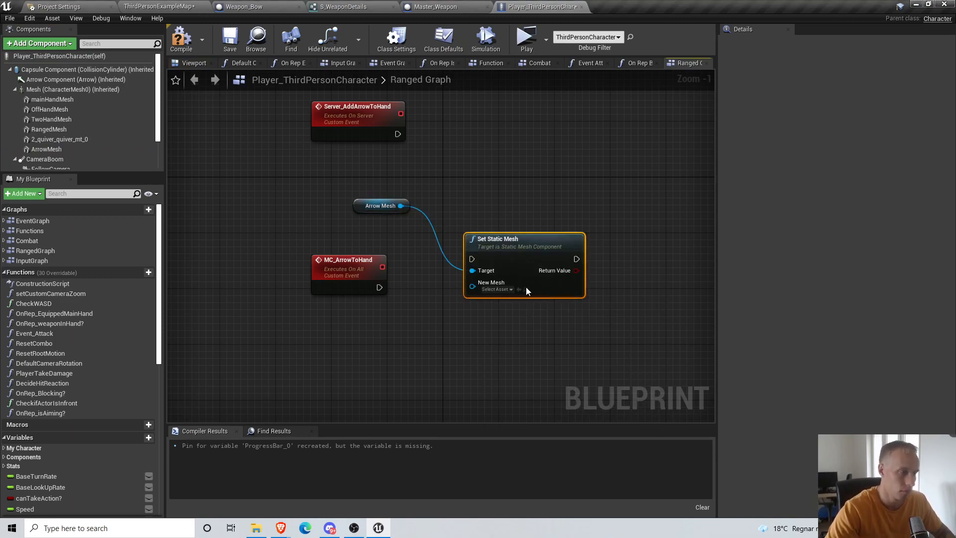
pyautogui.moveTo(563, 267); pyautogui.dragTo(639, 217, button='right')
# Place a RangedDetails getter below MC_ArrowToHand and connect it to a Break S_WeaponDetails node
pyautogui.moveTo(158, 326); pyautogui.dragTo(157, 483)
pyautogui.moveTo(361, 321); pyautogui.dragTo(287, 360, button='right')
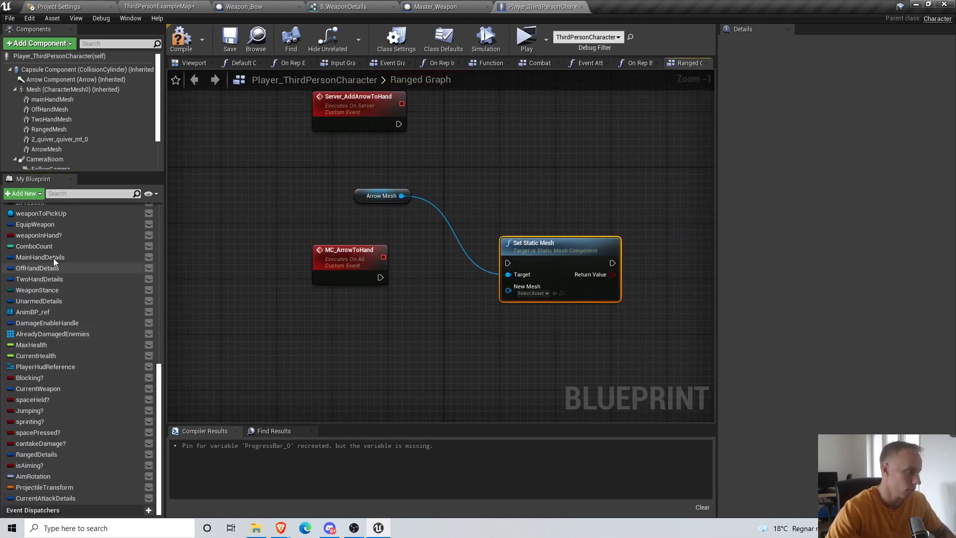
pyautogui.moveTo(35, 454); pyautogui.dragTo(416, 357)
pyautogui.click(334, 367)
pyautogui.write('break')
pyautogui.click(466, 198)
pyautogui.moveTo(465, 201); pyautogui.dragTo(415, 115, button='right')
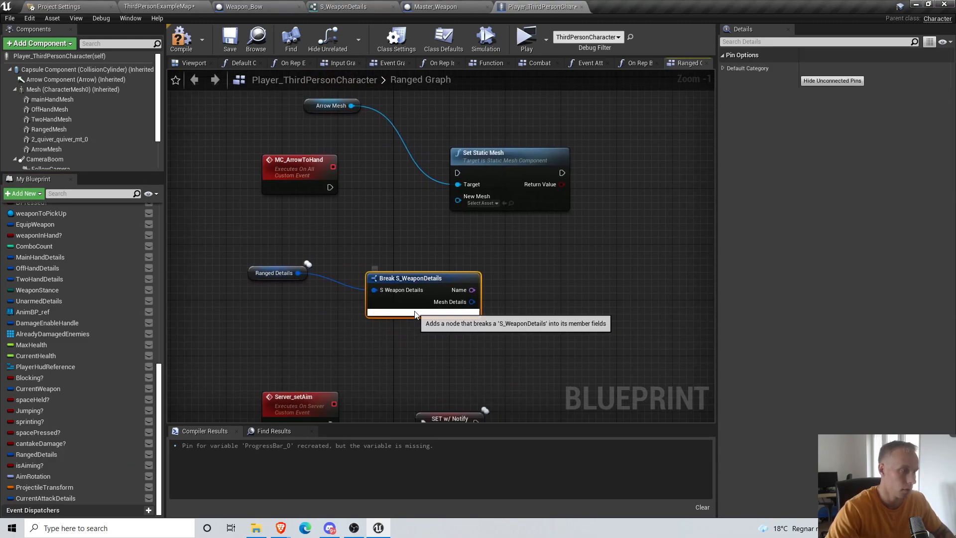
# Expand the Break S_WeaponDetails node and connect its Aim Details output to a Break S_AimDetails node
pyautogui.click(428, 291)
pyautogui.moveTo(479, 384); pyautogui.dragTo(542, 338)
pyautogui.click(622, 229)
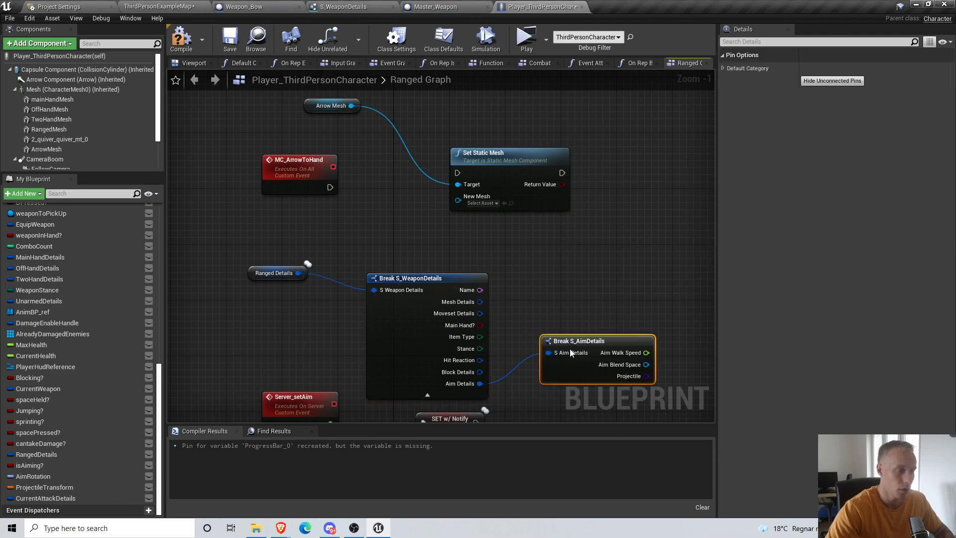
# Search for a "get mesh" action from the Projectile output of Break S_AimDetails, and compile and save the character blueprint
pyautogui.moveTo(639, 352); pyautogui.dragTo(502, 325, button='right')
pyautogui.moveTo(510, 346); pyautogui.dragTo(569, 293)
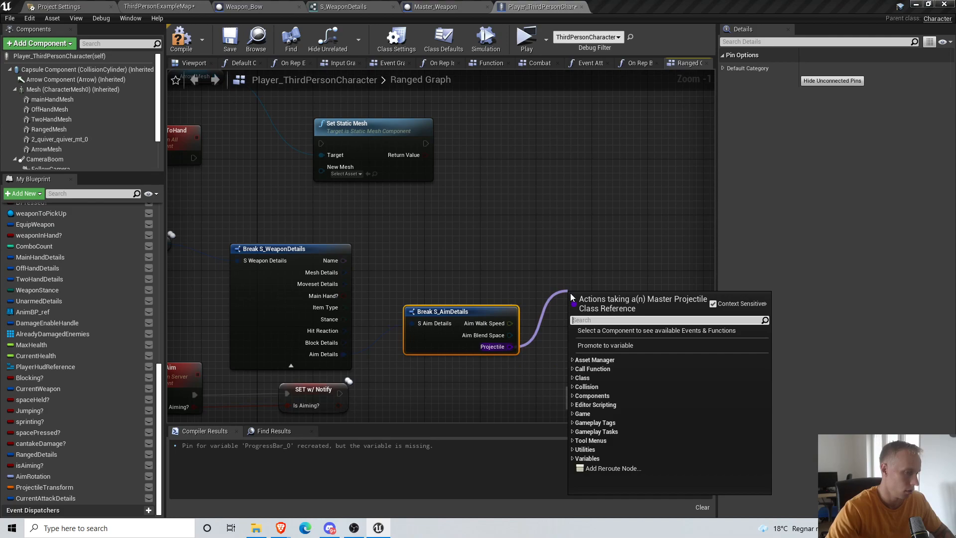
pyautogui.write('get mesh')
pyautogui.click(558, 230)
pyautogui.click(189, 35)
pyautogui.click(228, 38)
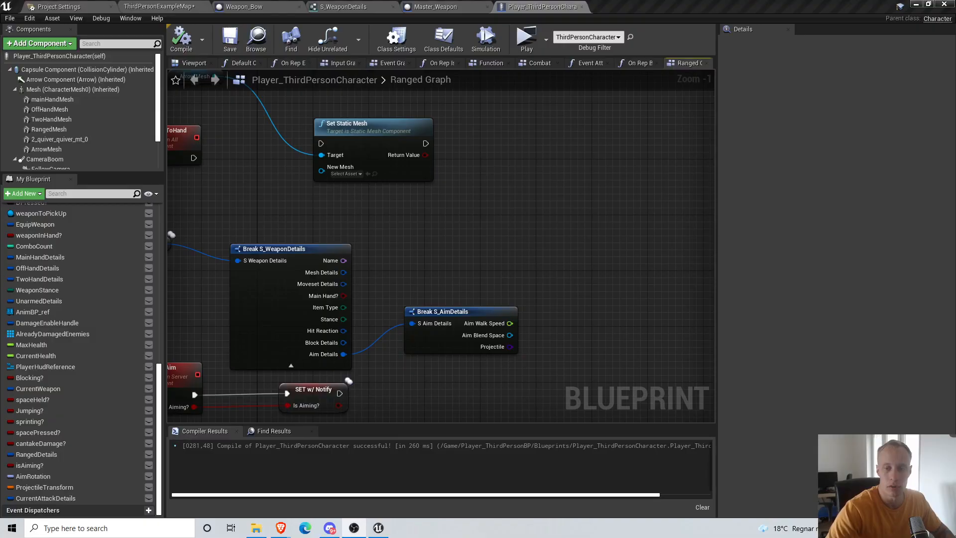
# Return to the level map, search the whole Content folder for "master projec", and open the Master_Projectile blueprint
pyautogui.click(448, 6)
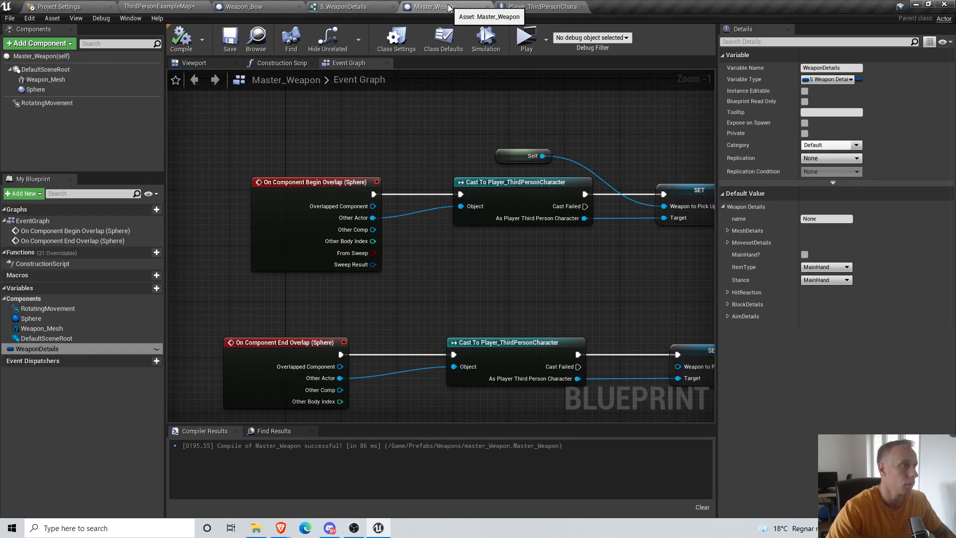
pyautogui.click(265, 9)
pyautogui.click(159, 7)
pyautogui.scroll(5, 137, 435)
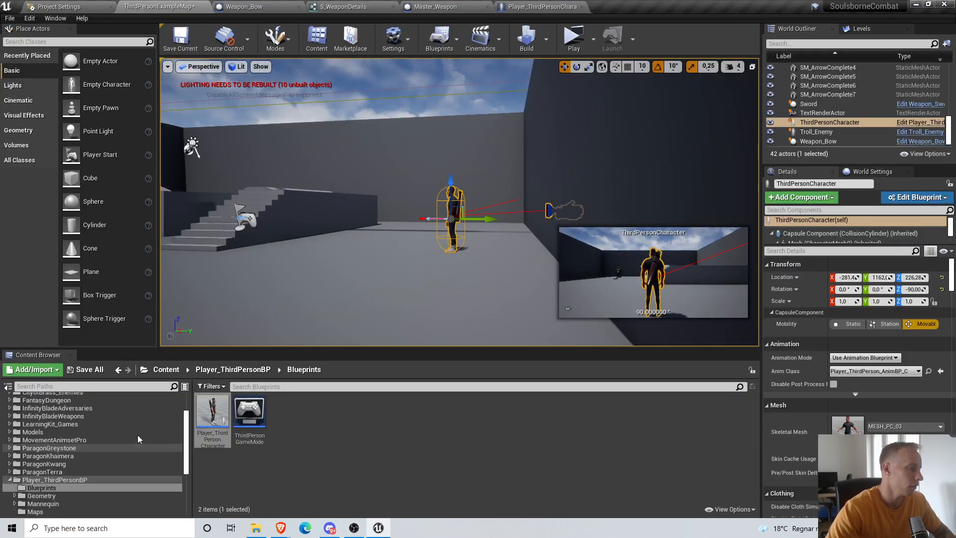
pyautogui.click(75, 399)
pyautogui.write('ma')
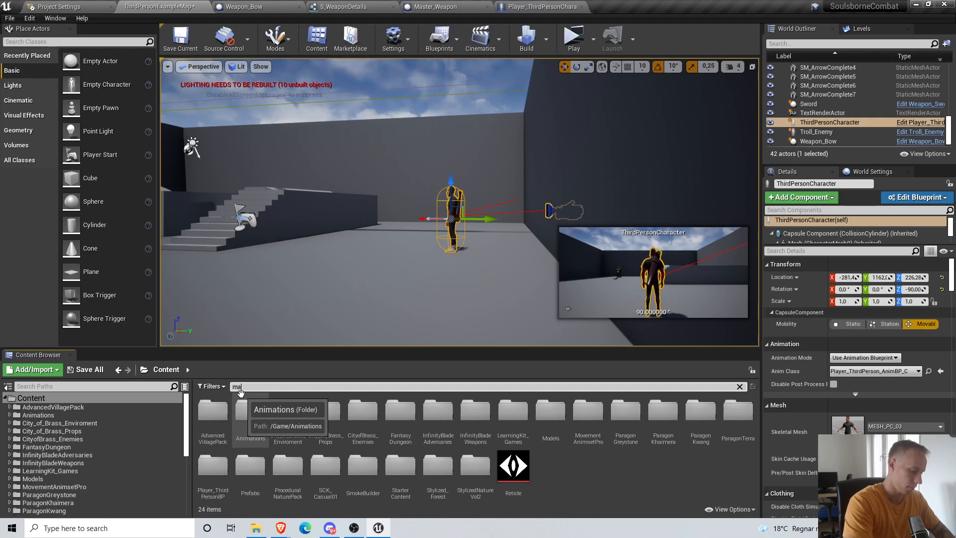
pyautogui.write('ster projec')
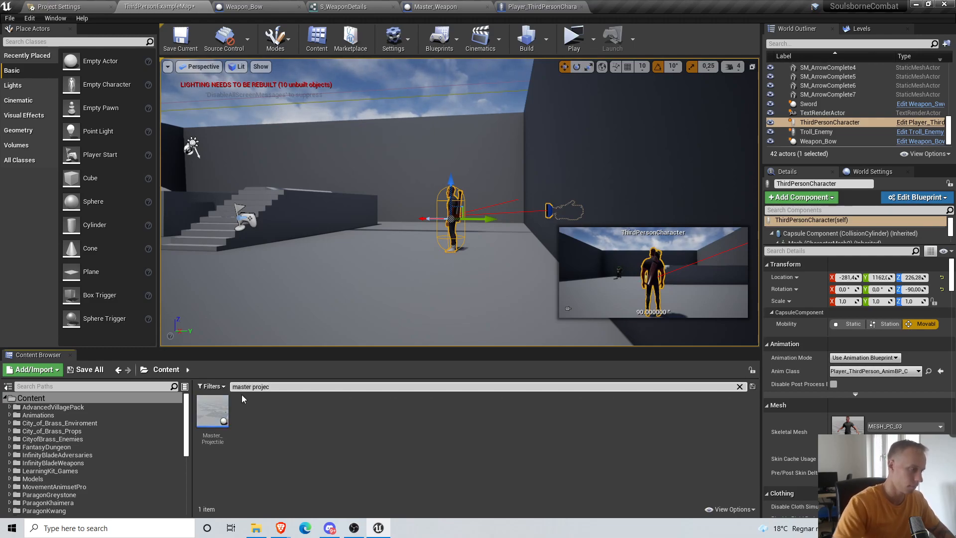
pyautogui.click(216, 403)
pyautogui.doubleClick(217, 402)
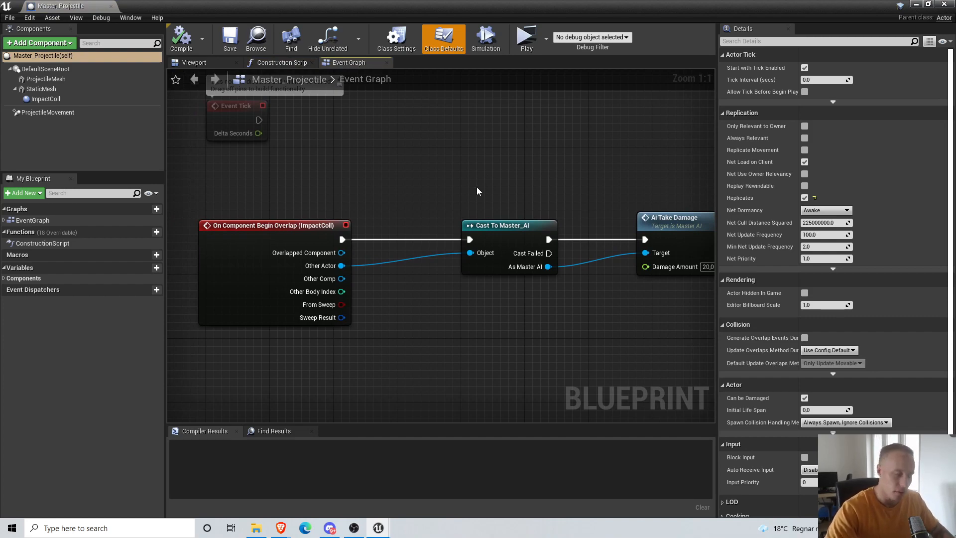
pyautogui.moveTo(476, 186); pyautogui.dragTo(390, 198, button='right')
pyautogui.scroll(-1, 396, 200)
pyautogui.scroll(-1, 405, 199)
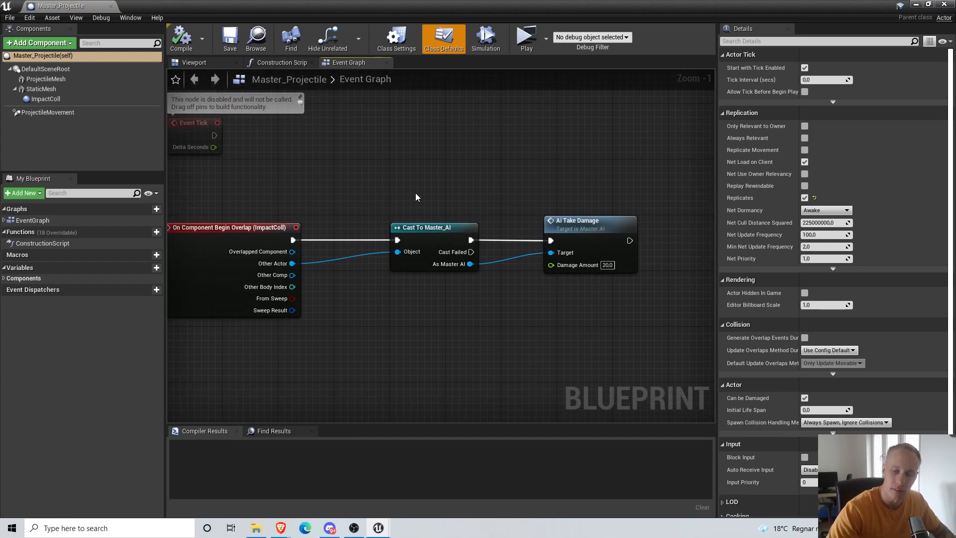
pyautogui.scroll(-1, 408, 216)
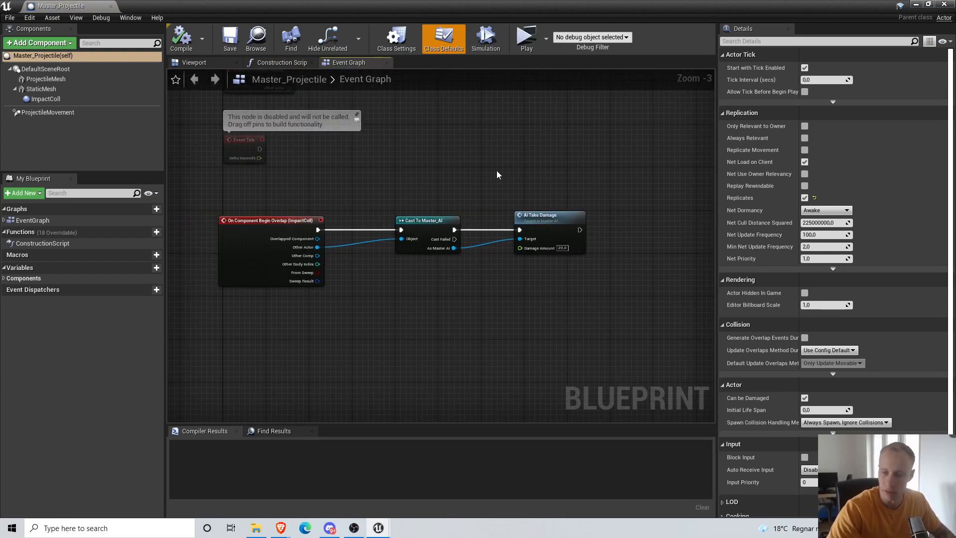
pyautogui.scroll(3, 500, 183)
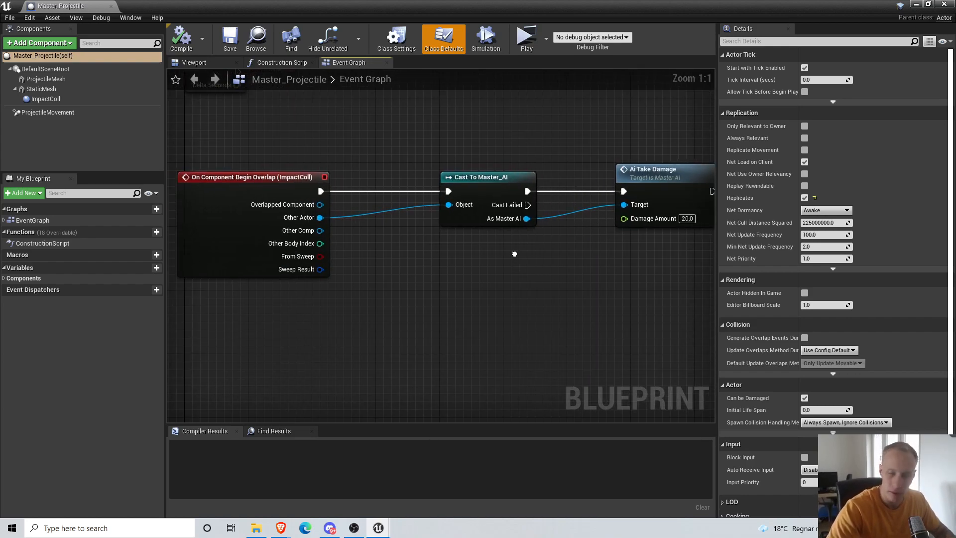
pyautogui.moveTo(513, 301); pyautogui.dragTo(524, 318, button='right')
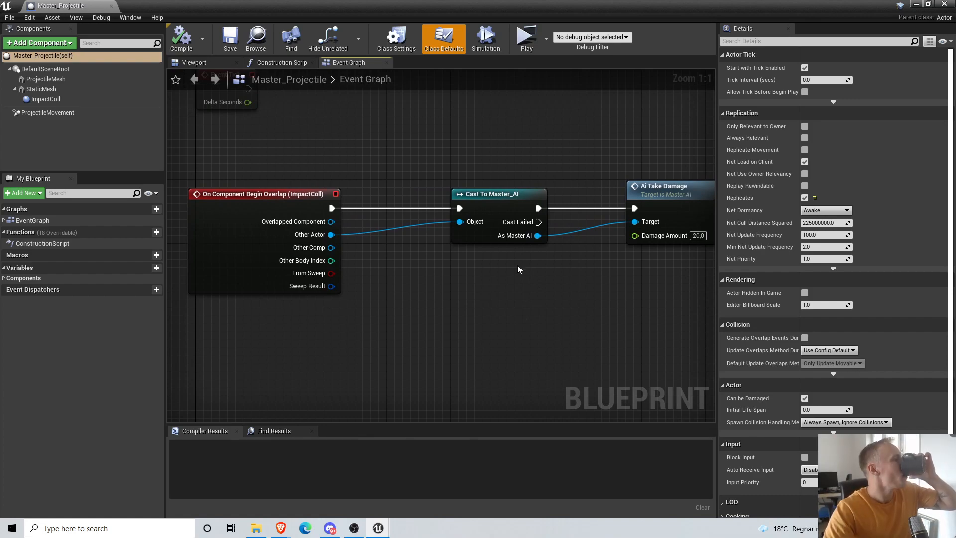
pyautogui.scroll(-1, 462, 305)
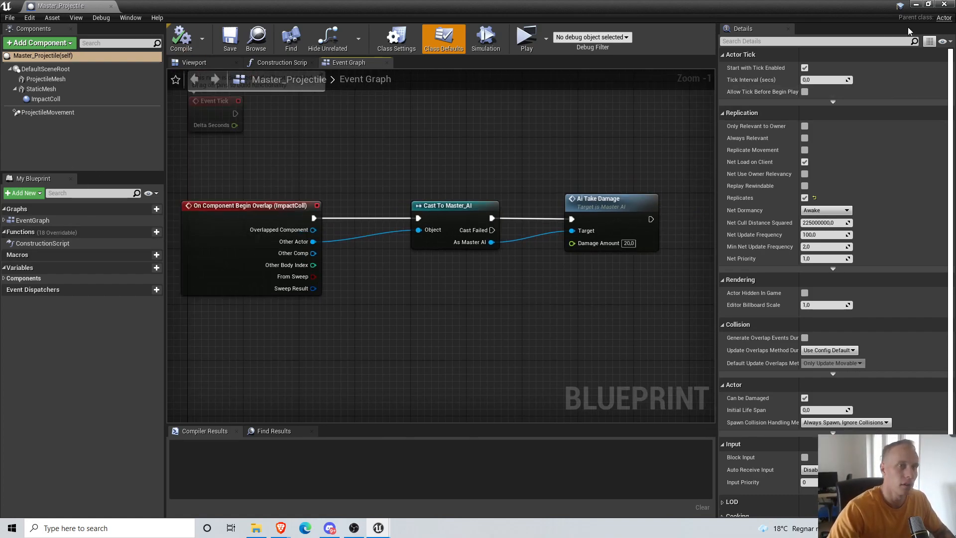
# Add a new variable named UsedPRojectileMEsh to Master_Projectile
pyautogui.moveTo(130, 235)
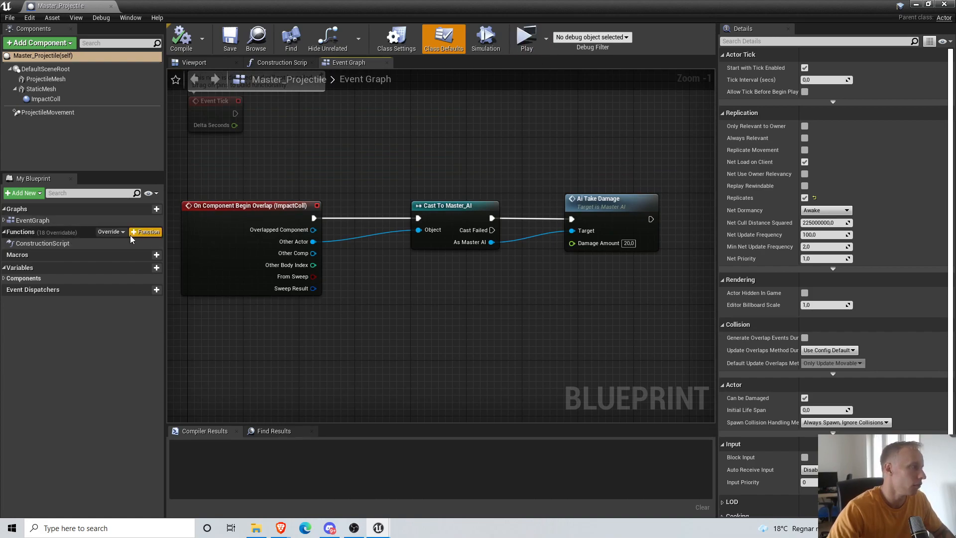
pyautogui.click(139, 268)
pyautogui.write('Instigator')
pyautogui.press('Return')
pyautogui.moveTo(75, 290); pyautogui.dragTo(1, 295)
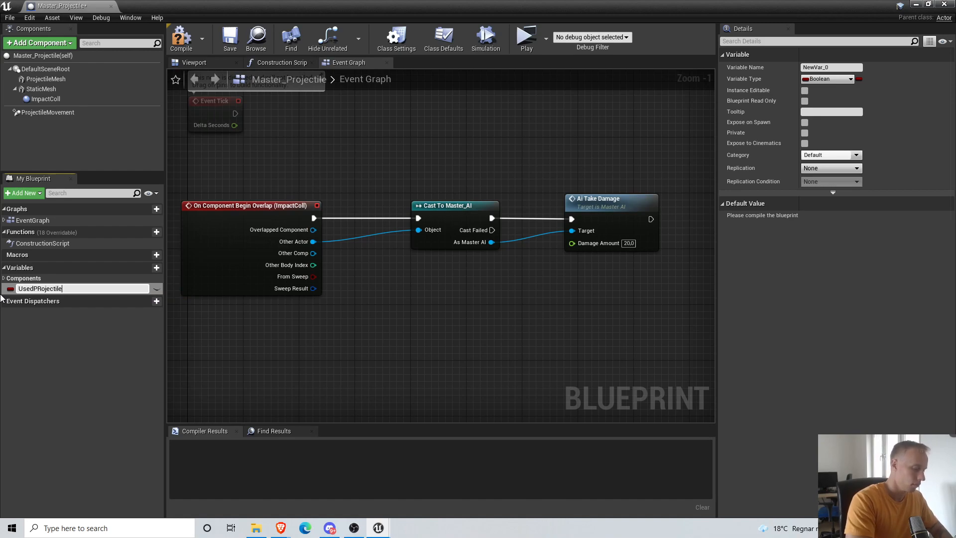
pyautogui.write('h')
pyautogui.press('Return')
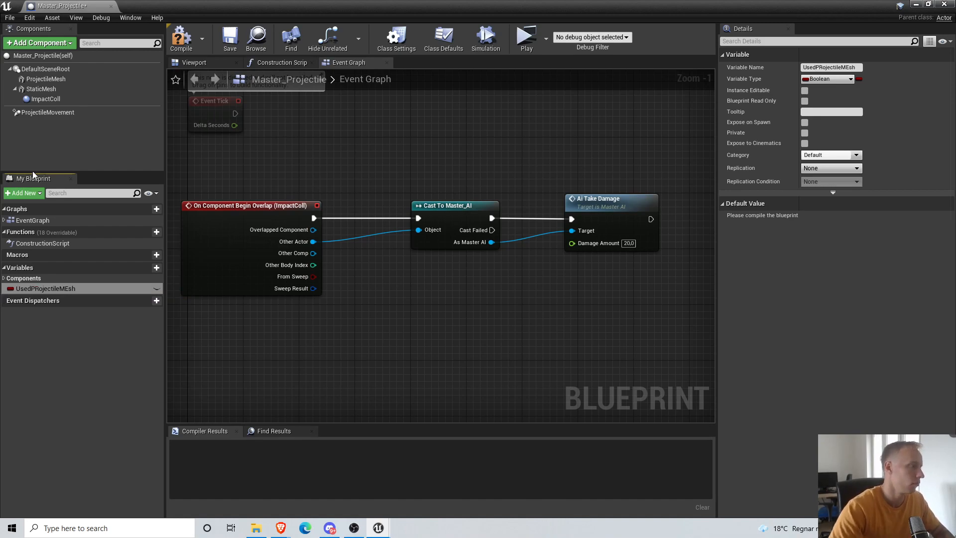
# Correct the capitalisation of the new variable's name to UsedPRojectileMesh
pyautogui.click(47, 288)
pyautogui.press('Return')
pyautogui.click(47, 288)
pyautogui.press('Right')
pyautogui.write('esh')
pyautogui.press('Return')
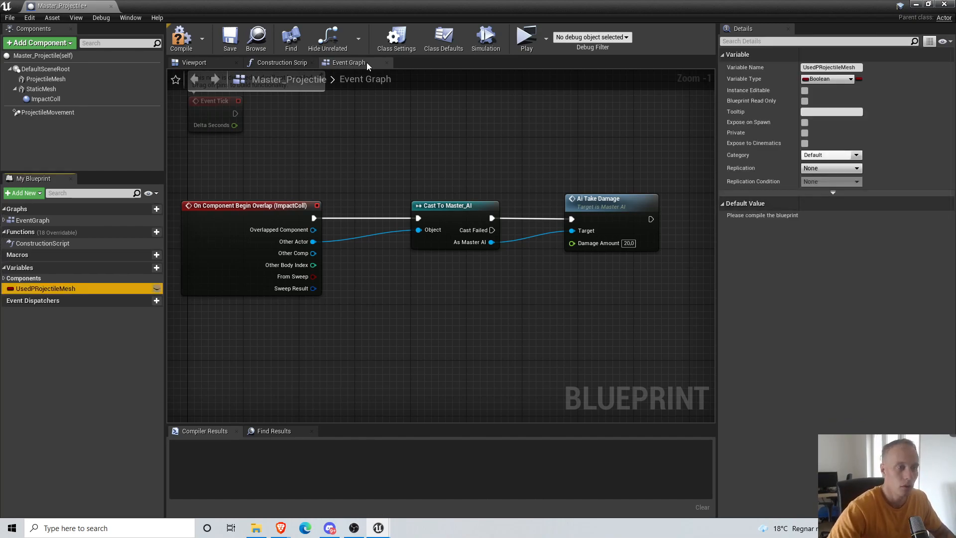
# Change the UsedPRojectileMesh variable's type to a Static Mesh object reference, and compile and save Master_Projectile
pyautogui.click(184, 40)
pyautogui.click(817, 79)
pyautogui.write('static mes')
pyautogui.moveTo(772, 201)
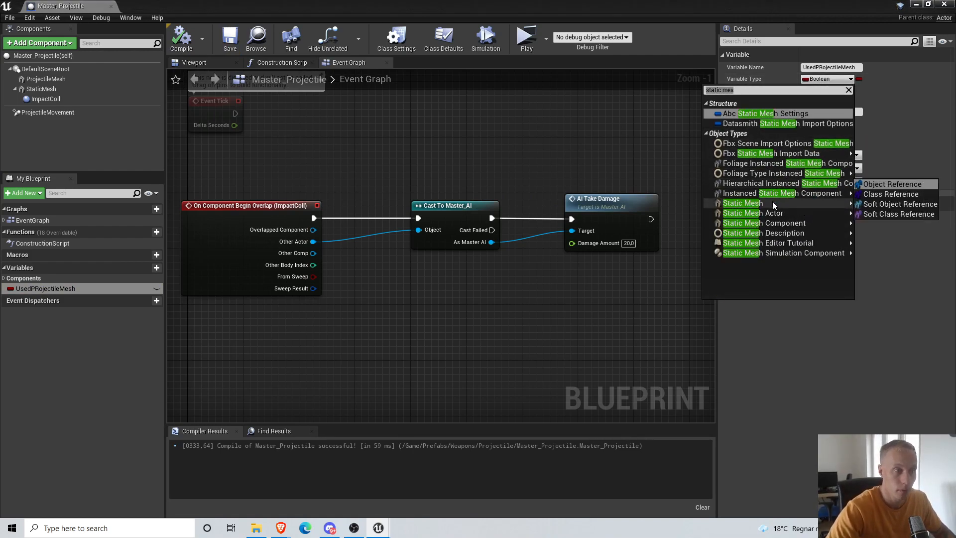
pyautogui.click(891, 184)
pyautogui.click(181, 37)
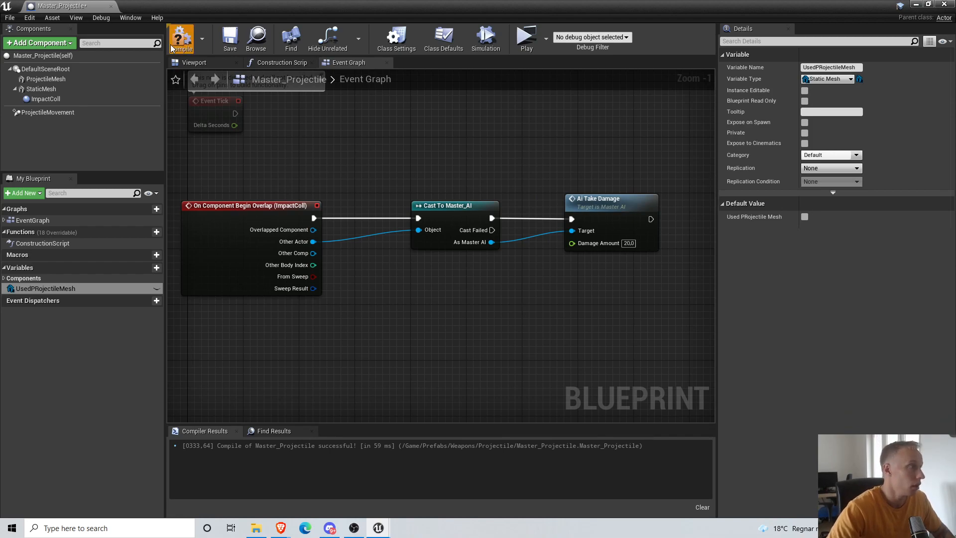
pyautogui.click(230, 40)
# Check the mesh used by the ProjectileMesh component, and set UsedPRojectileMesh's default value to SM_Arrow
pyautogui.click(52, 79)
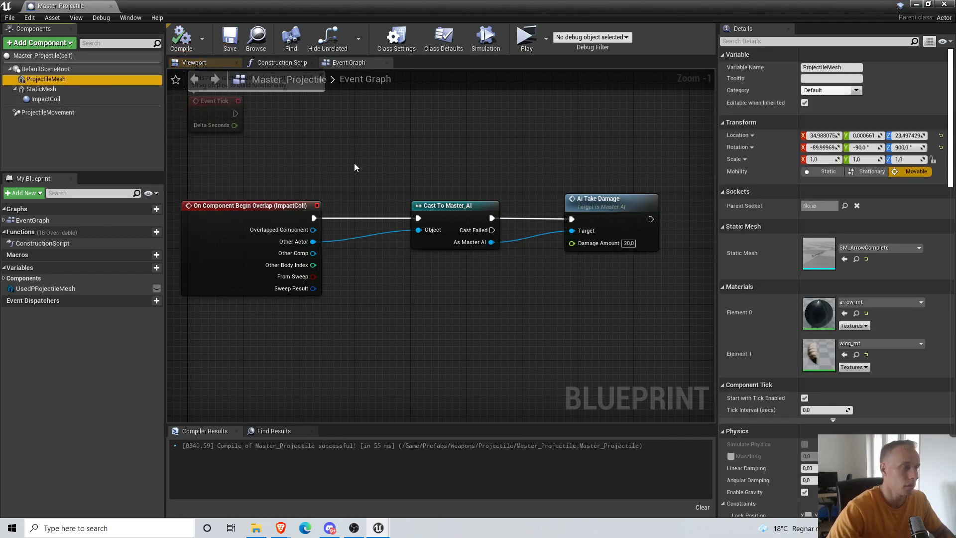
pyautogui.moveTo(357, 166); pyautogui.dragTo(459, 244, button='right')
pyautogui.moveTo(432, 206); pyautogui.dragTo(409, 212, button='right')
pyautogui.click(70, 289)
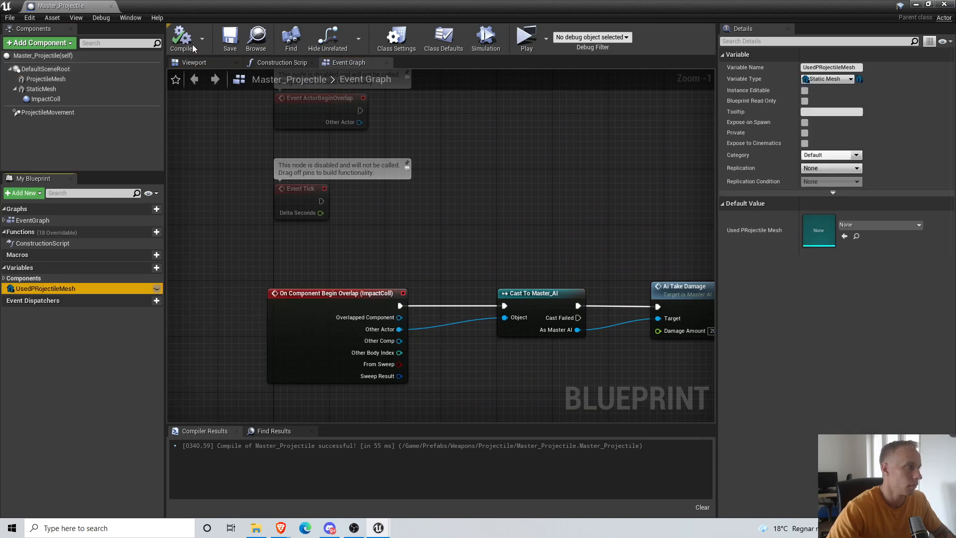
pyautogui.click(862, 222)
pyautogui.write('ar')
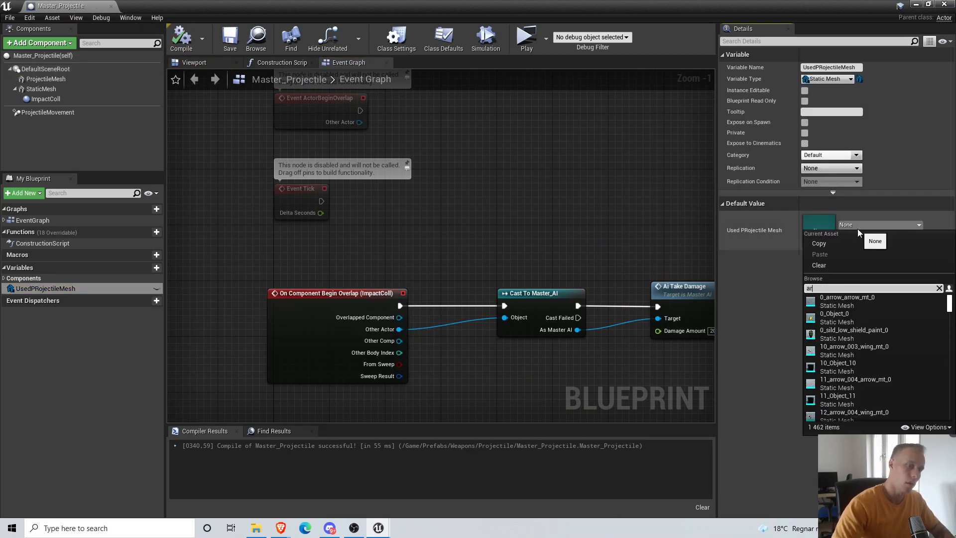
pyautogui.write('row')
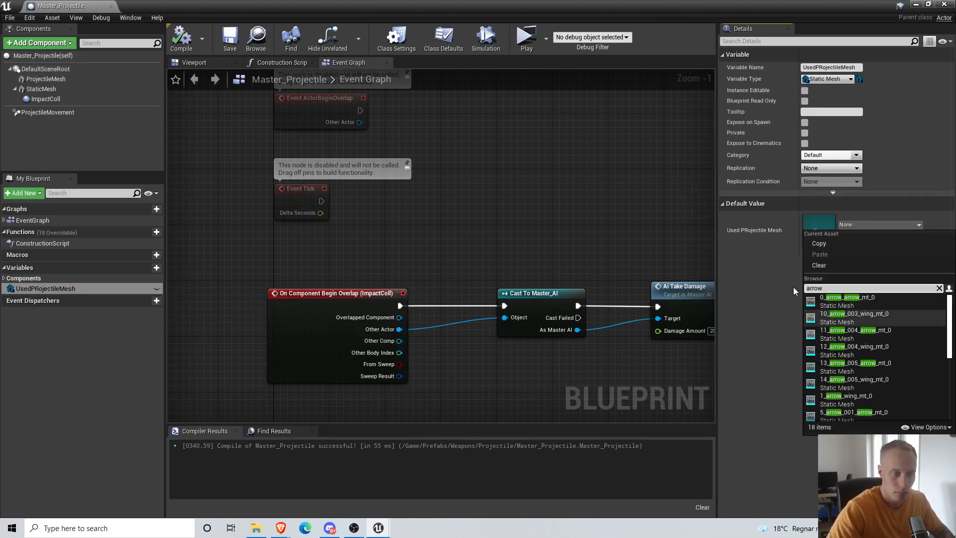
pyautogui.hotkey('ctrl', 'a')
pyautogui.write('sm_arrow')
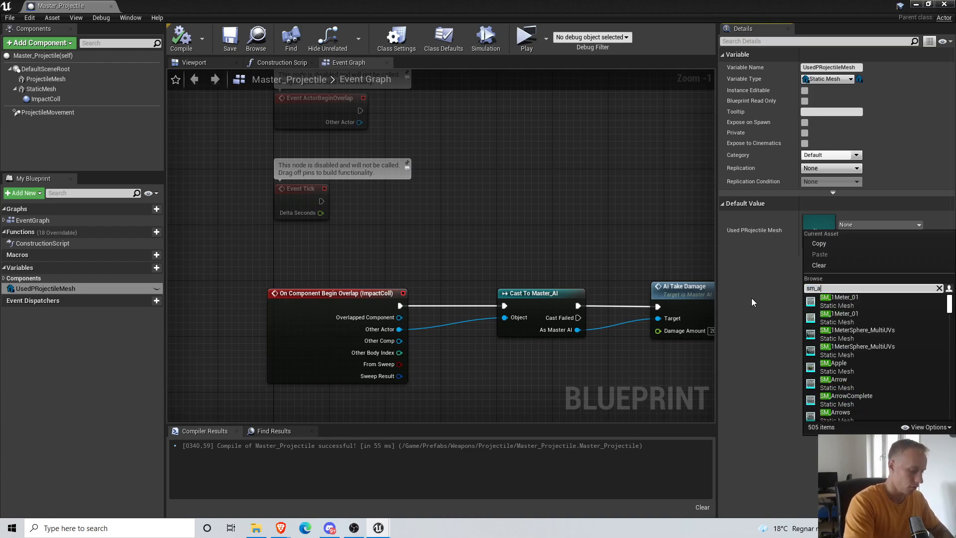
pyautogui.click(844, 302)
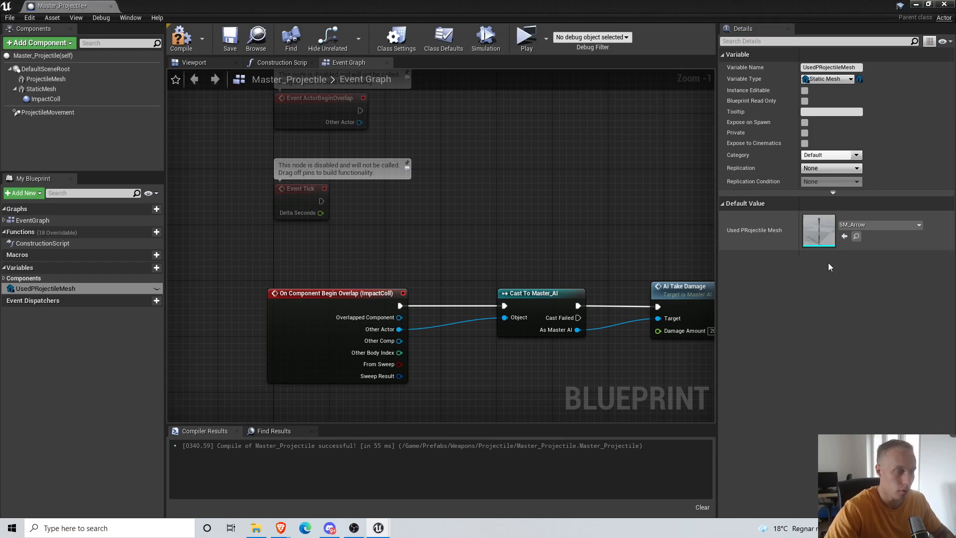
# Dock the Master_Projectile editor with the other tabs, and locate the SM_ArrowComplete mesh in the level editor's Models/Imported/Weapons/Bow/Bow_and_Arrow folder
pyautogui.moveTo(89, 5); pyautogui.dragTo(281, 5)
pyautogui.click(204, 4)
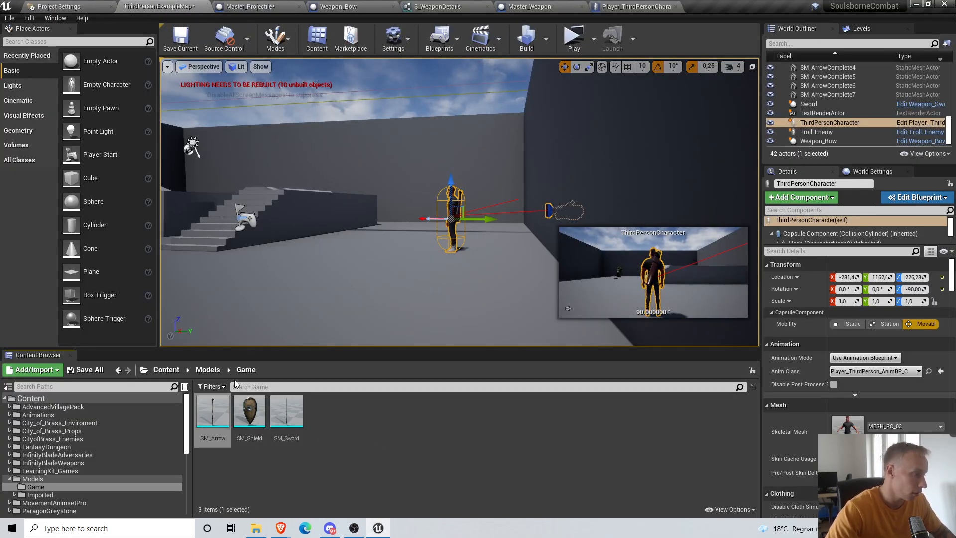
pyautogui.click(208, 369)
pyautogui.click(249, 413)
pyautogui.doubleClick(249, 412)
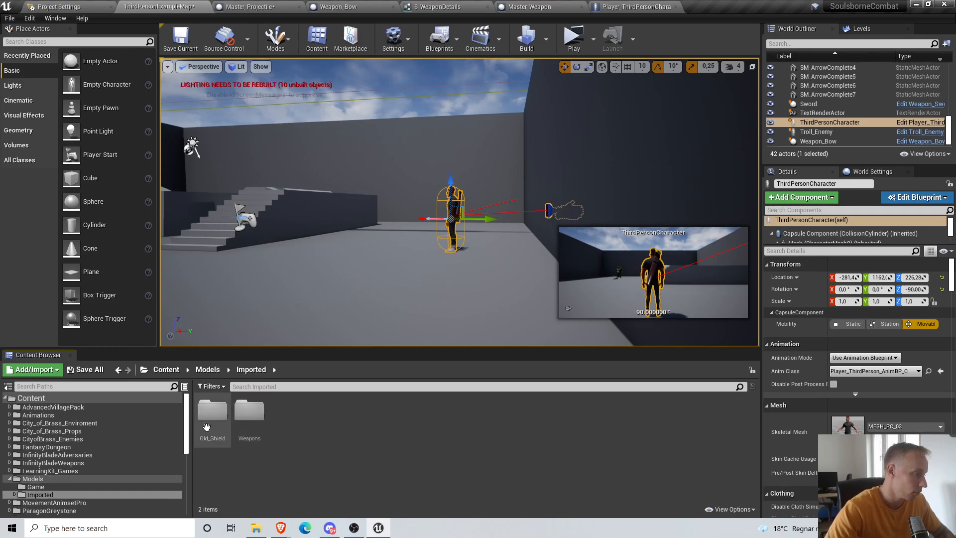
pyautogui.doubleClick(250, 409)
pyautogui.doubleClick(213, 413)
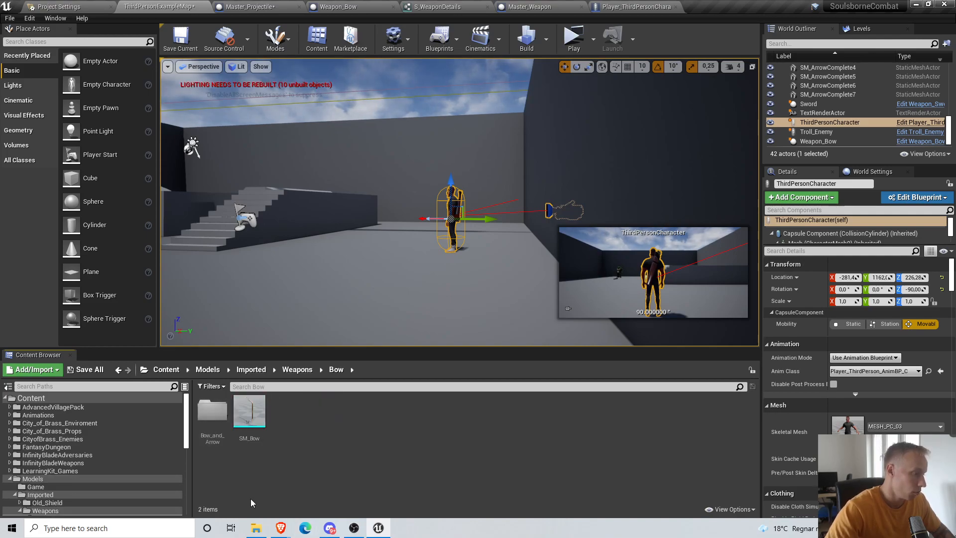
pyautogui.doubleClick(212, 410)
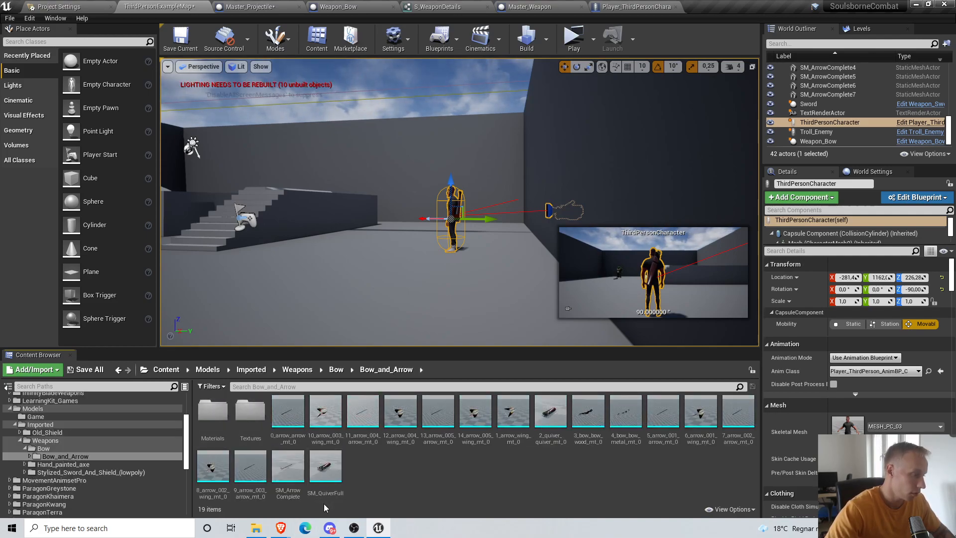
pyautogui.click(291, 477)
# Set the default value of UsedPRojectileMesh in Master_Projectile to SM_ArrowComplete, and compile and save the blueprint
pyautogui.click(648, 6)
pyautogui.click(513, 6)
pyautogui.click(460, 6)
pyautogui.click(349, 6)
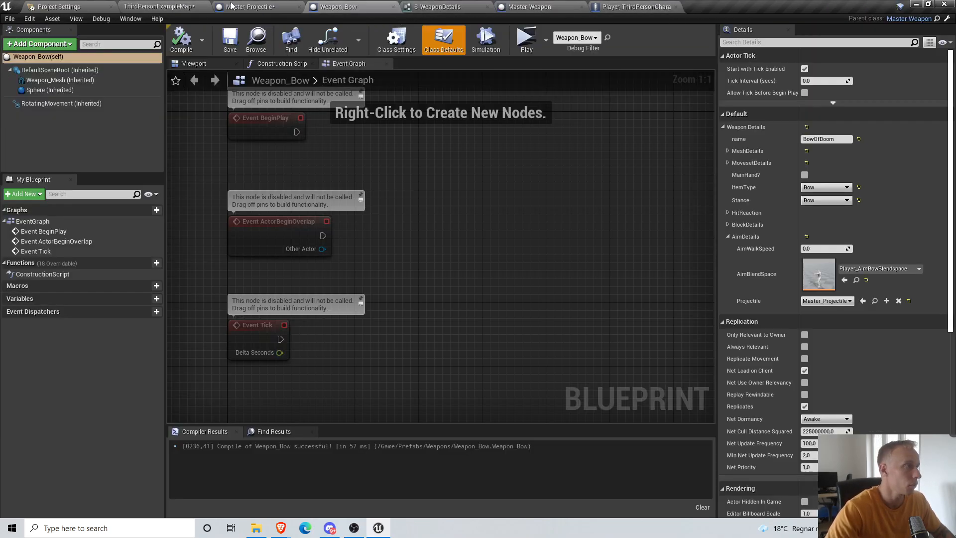
pyautogui.click(249, 6)
pyautogui.click(886, 225)
pyautogui.write('arrow compl')
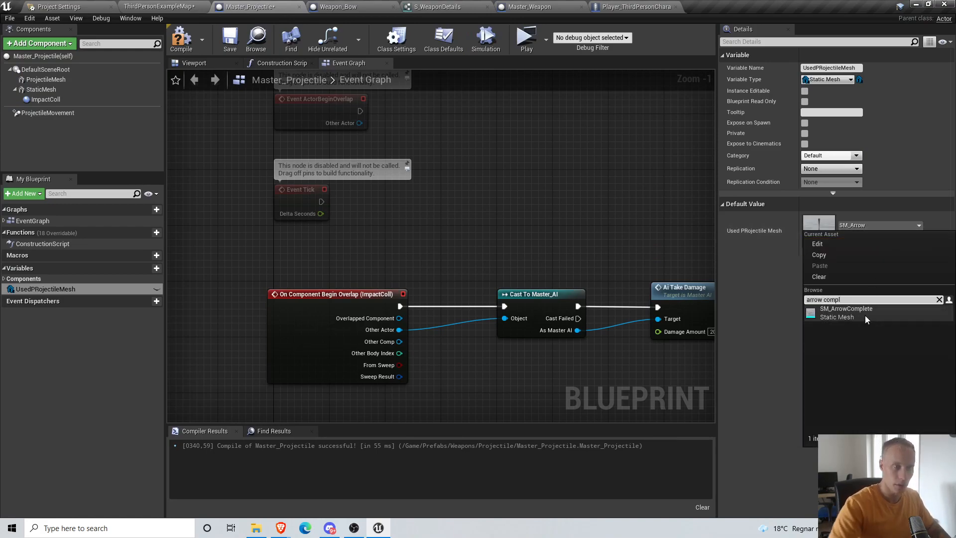
pyautogui.click(865, 315)
pyautogui.click(230, 38)
# In the character's Ranged Graph, search for a "get cla" action from the Projectile output of Break S_AimDetails, and save the blueprint
pyautogui.click(348, 7)
pyautogui.click(628, 6)
pyautogui.moveTo(453, 260); pyautogui.dragTo(498, 190, button='right')
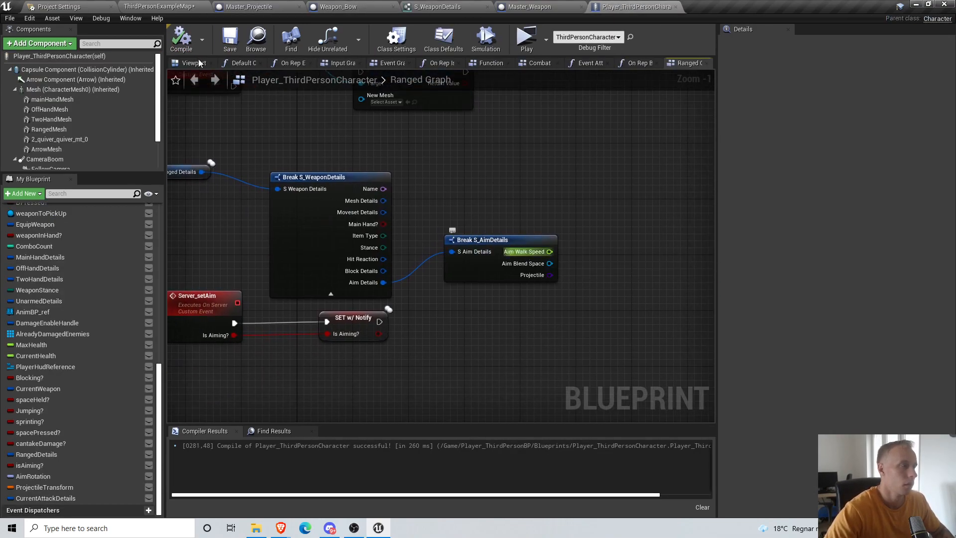
pyautogui.click(234, 42)
pyautogui.moveTo(577, 177); pyautogui.dragTo(513, 179, button='right')
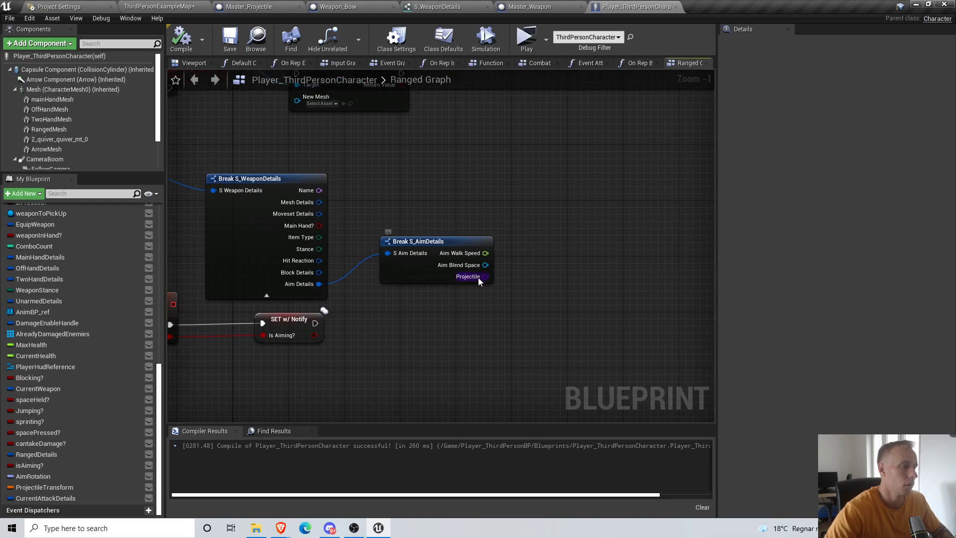
pyautogui.moveTo(477, 276); pyautogui.dragTo(510, 273)
pyautogui.write('get')
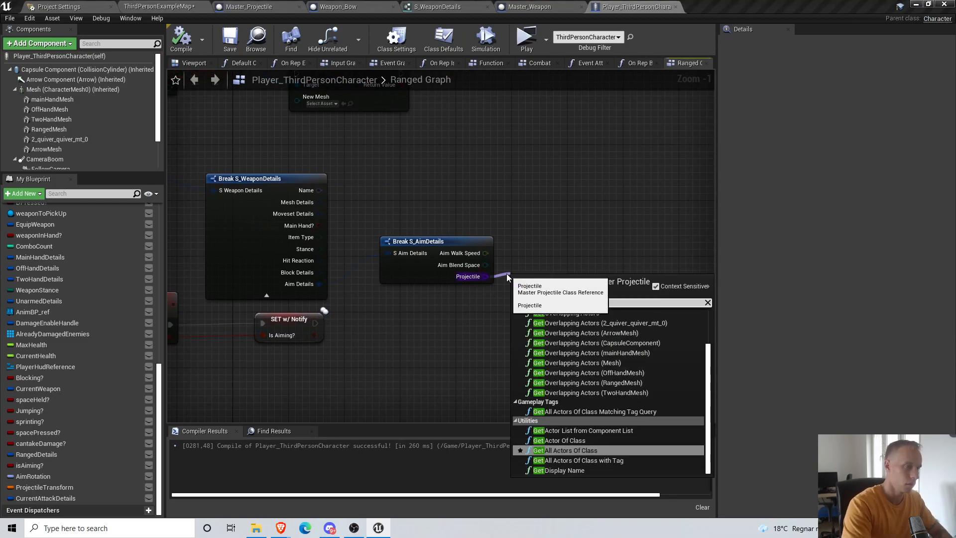
pyautogui.write(' cla')
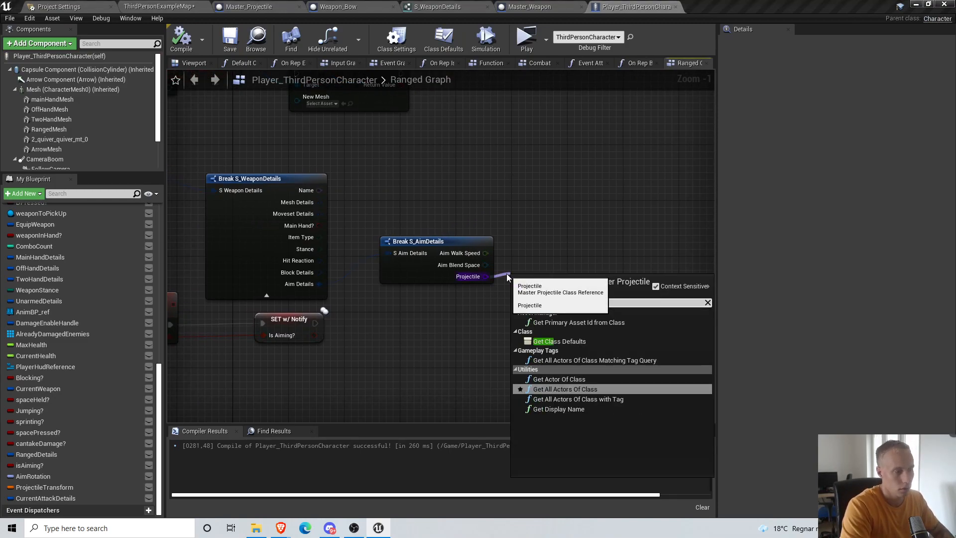
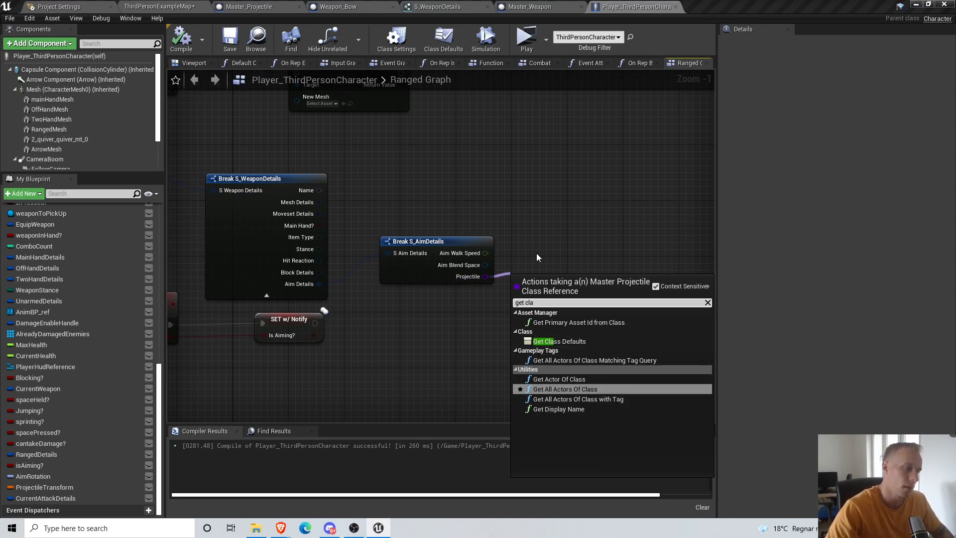
pyautogui.click(490, 219)
pyautogui.click(233, 39)
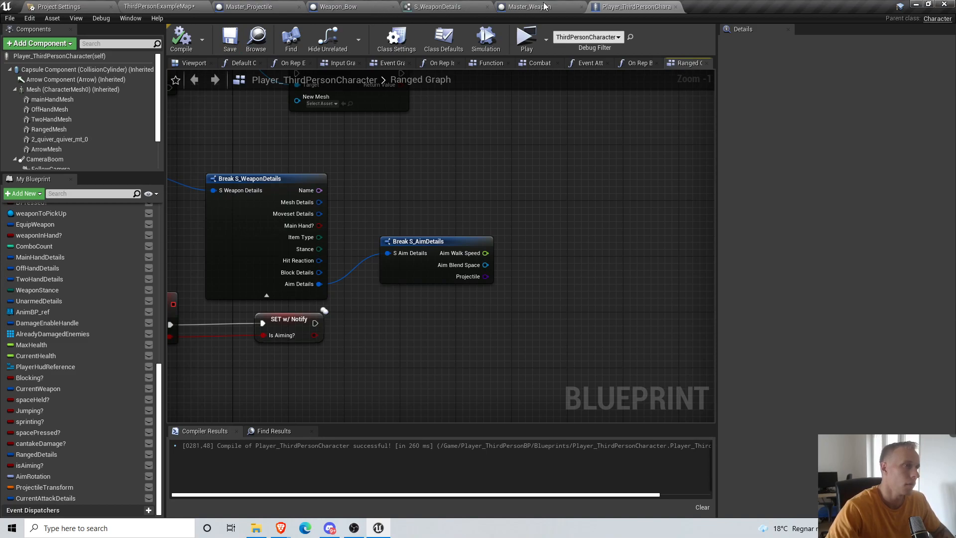
# Delete the UsedPRojectileMesh variable from Master_Projectile, and compile and save the blueprint
pyautogui.click(358, 8)
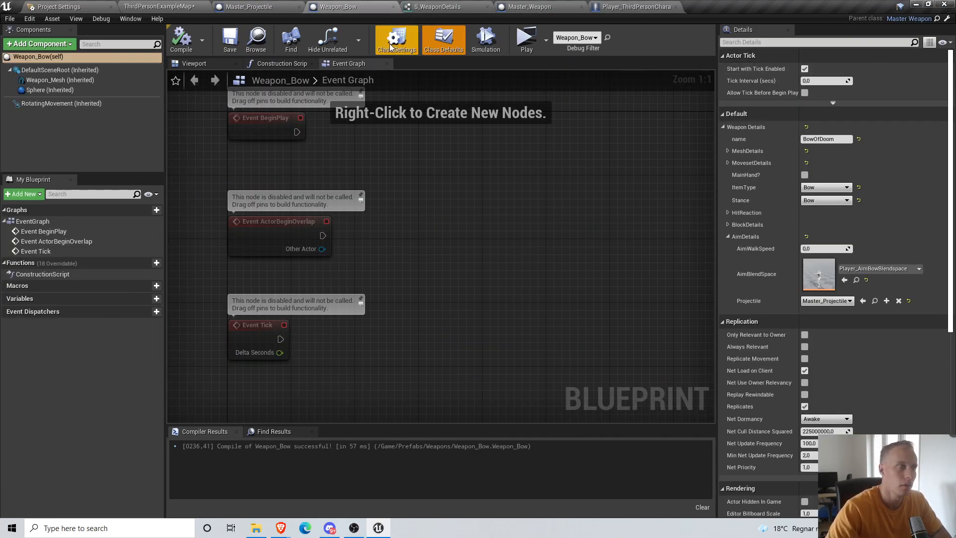
pyautogui.click(464, 5)
pyautogui.click(546, 4)
pyautogui.click(232, 3)
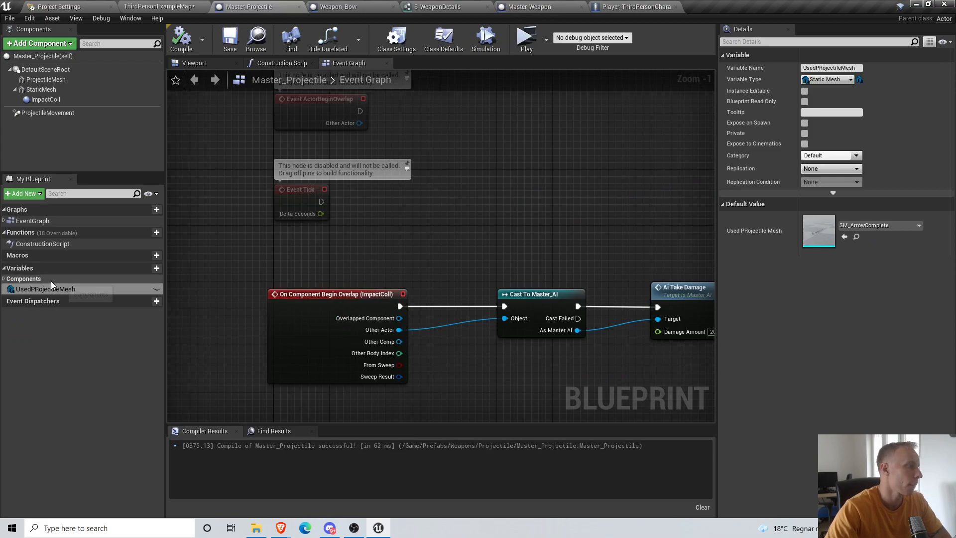
pyautogui.press('Delete')
pyautogui.click(190, 45)
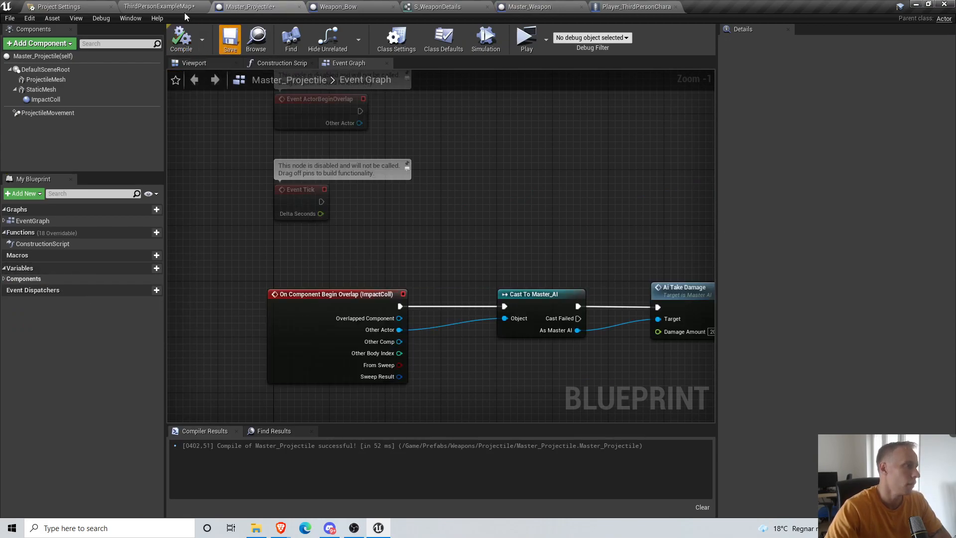
# Search the Content folder for "master wea", show Master_Weapon's folder, and open the S_AimDetails structure from EnumsAndStructs
pyautogui.click(158, 6)
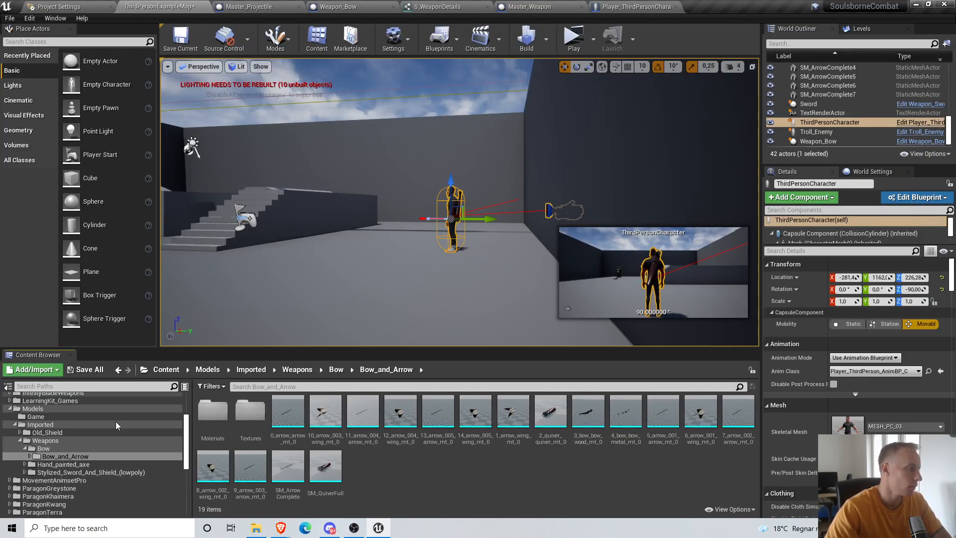
pyautogui.scroll(5, 100, 438)
pyautogui.click(33, 398)
pyautogui.click(234, 388)
pyautogui.write('master wea')
pyautogui.rightClick(250, 414)
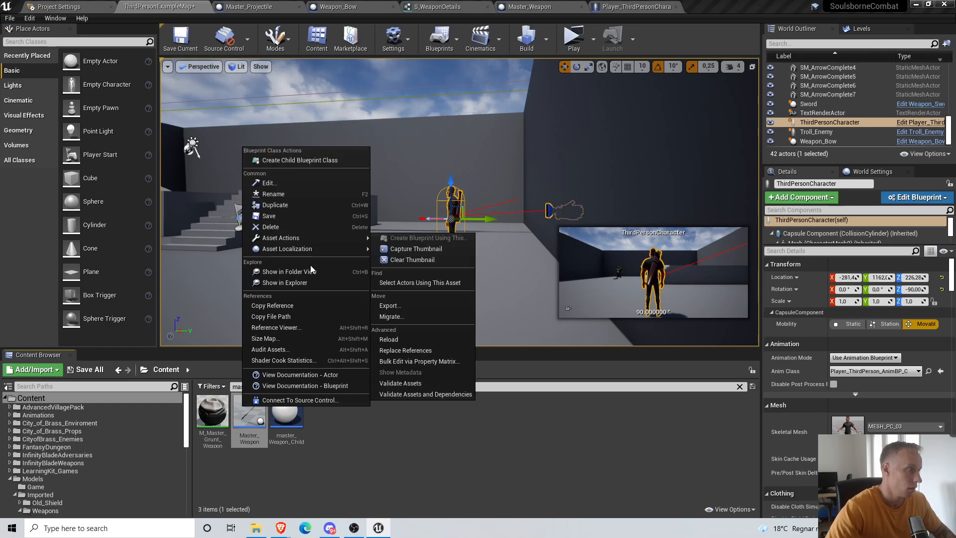
pyautogui.click(310, 268)
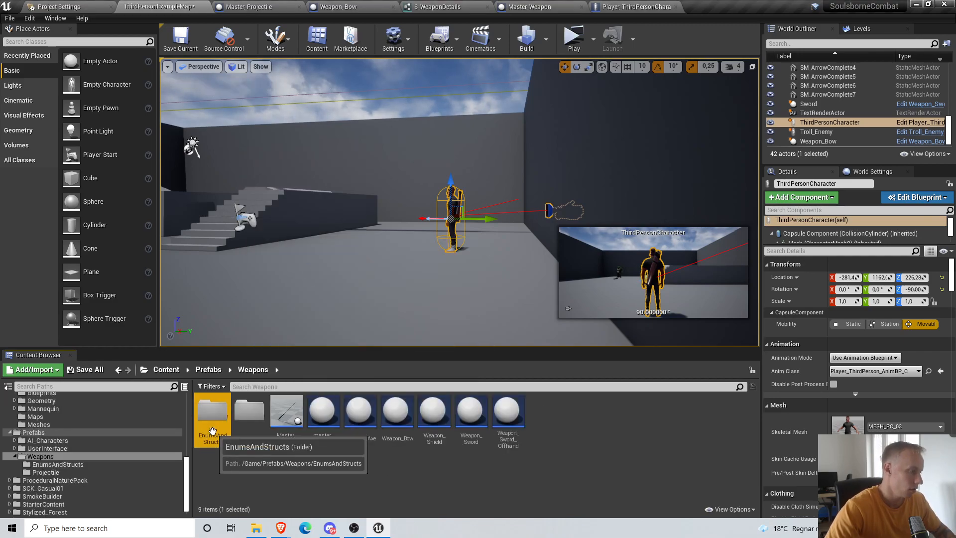
pyautogui.doubleClick(212, 412)
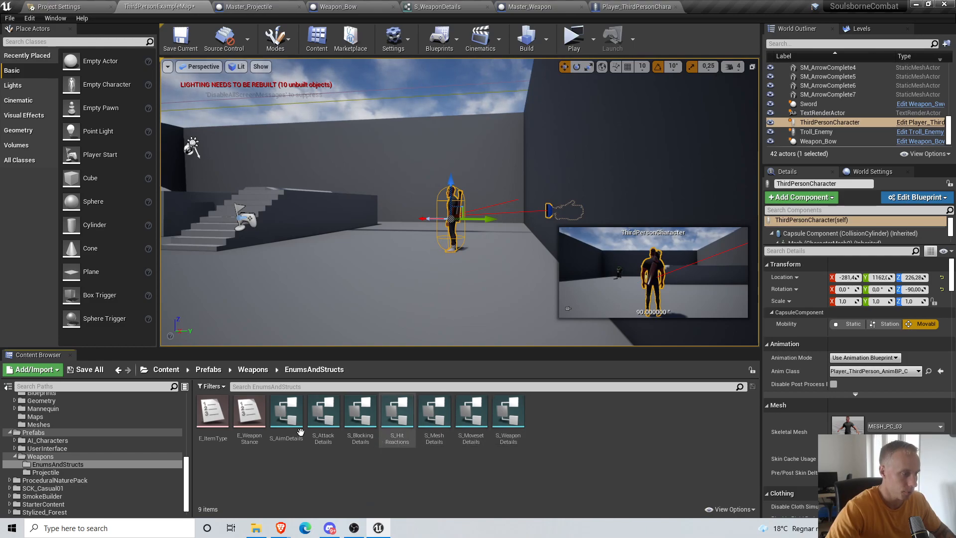
pyautogui.doubleClick(286, 413)
# Add a variable named ProjectileMesh of type Static Mesh object reference to S_AimDetails, and save all assets
pyautogui.click(76, 81)
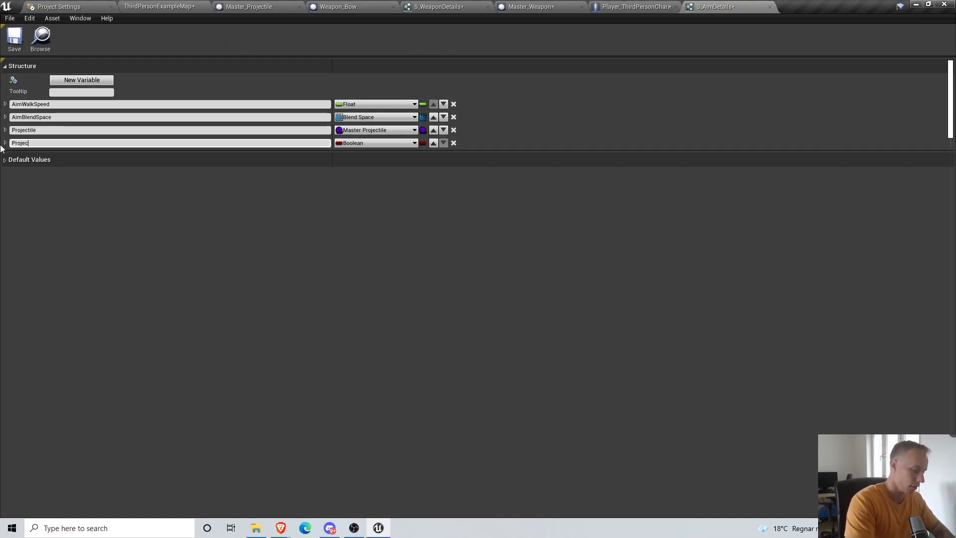
pyautogui.press('Return')
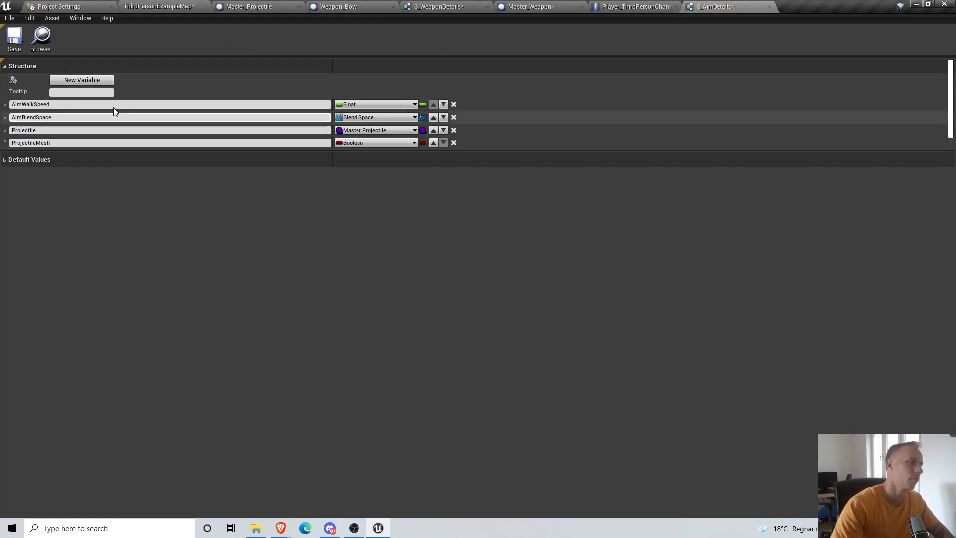
pyautogui.click(353, 143)
pyautogui.write('staticmes')
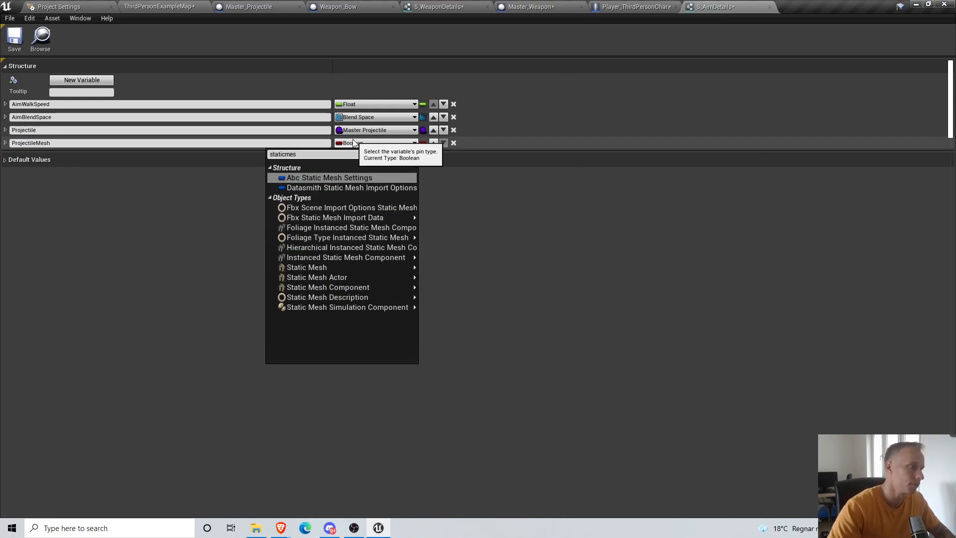
pyautogui.moveTo(330, 268)
pyautogui.click(457, 268)
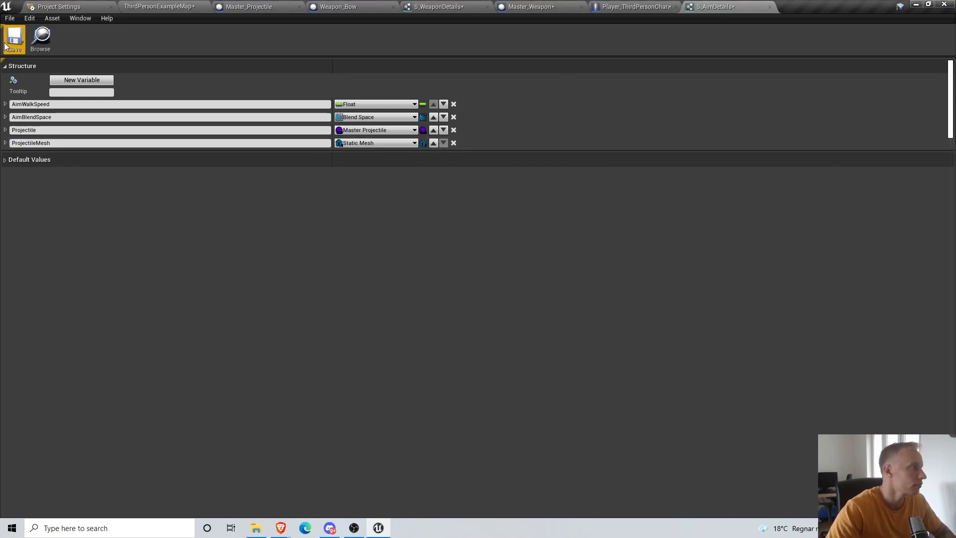
pyautogui.click(9, 18)
pyautogui.click(43, 73)
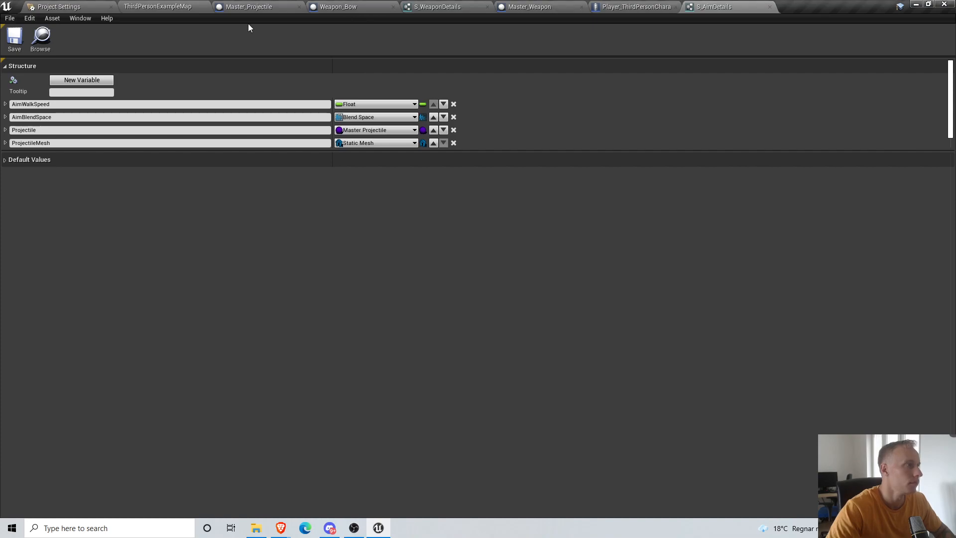
# Compile the Master_Weapon blueprint, save all assets, and return to the S_AimDetails structure
pyautogui.click(264, 7)
pyautogui.click(529, 7)
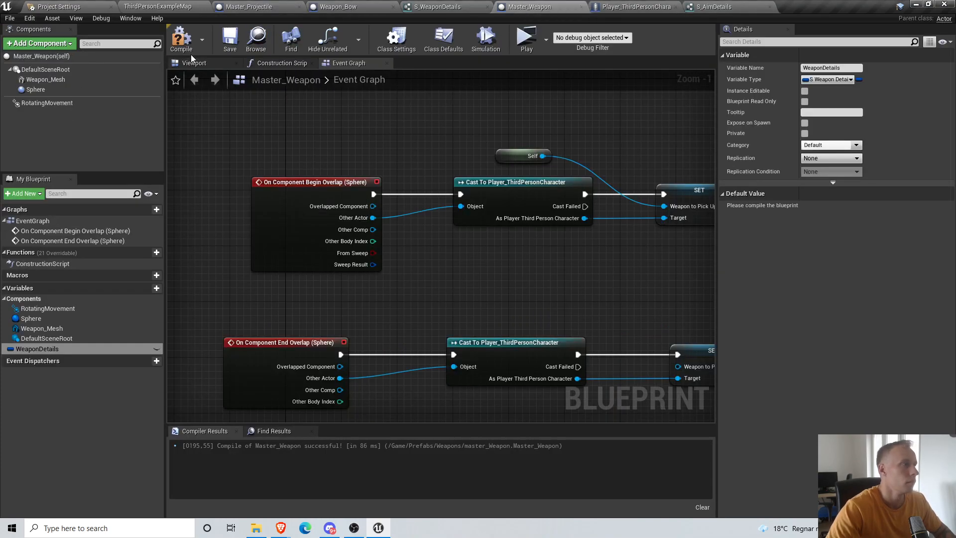
pyautogui.click(9, 18)
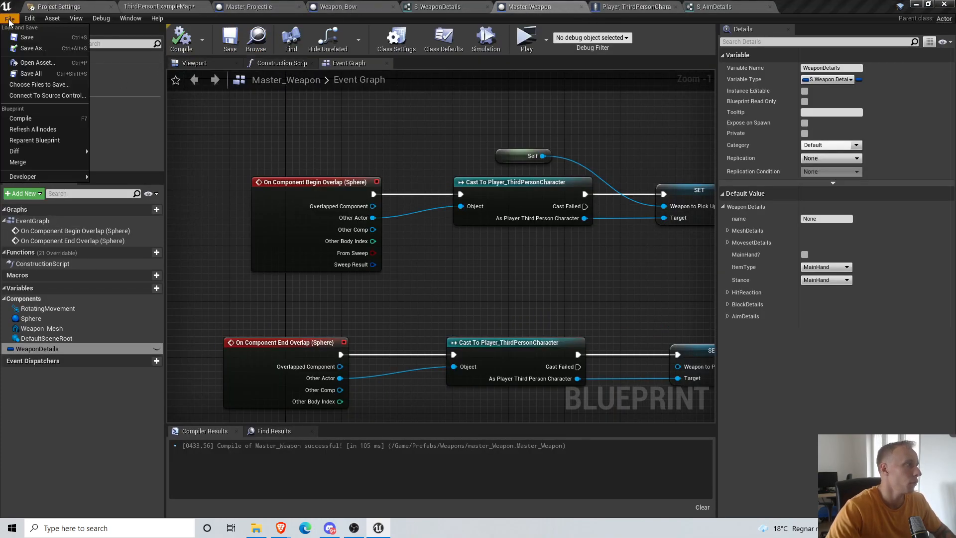
pyautogui.click(31, 73)
pyautogui.click(722, 5)
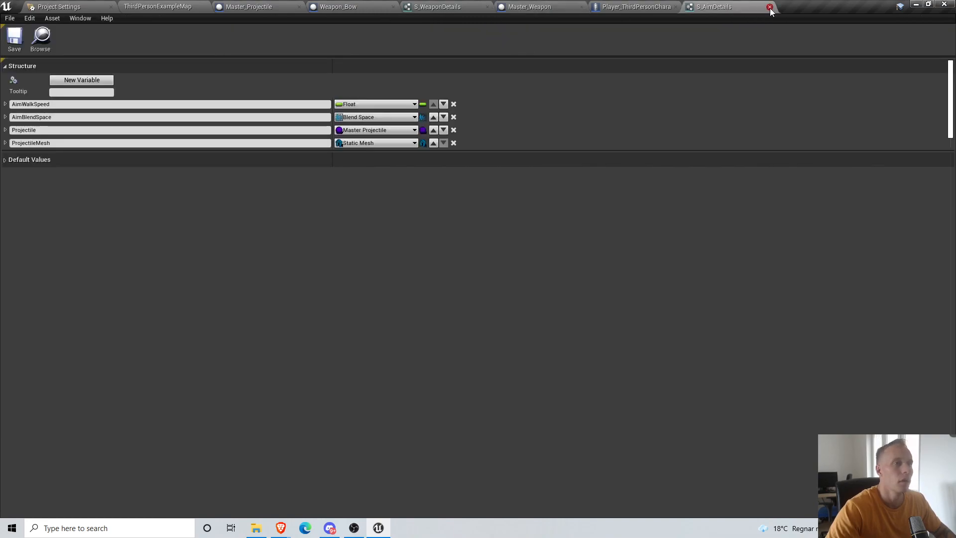
# Close the S_AimDetails structure and open the Weapon_Bow blueprint from the bow placed in ThirdPersonExampleMap
pyautogui.click(771, 7)
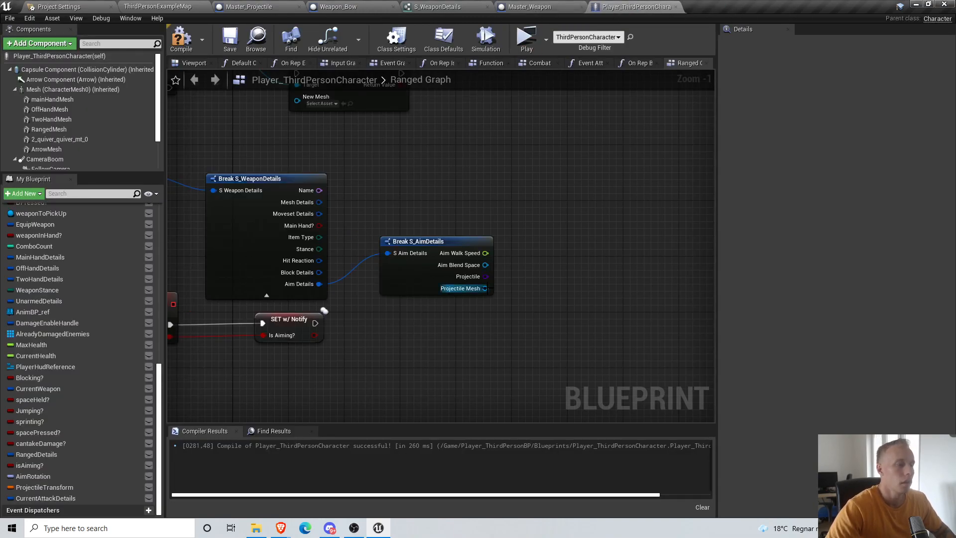
pyautogui.scroll(-4, 548, 199)
pyautogui.scroll(4, 528, 299)
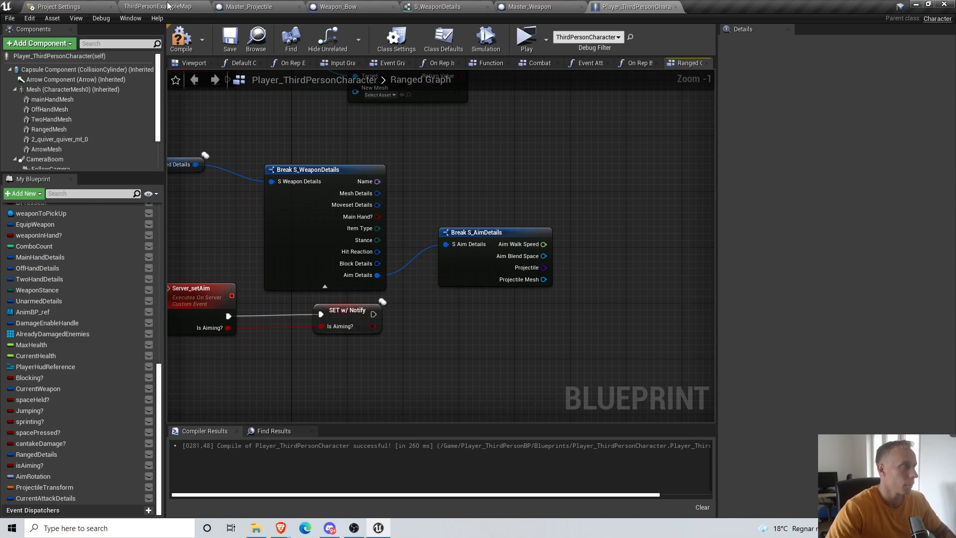
pyautogui.click(167, 6)
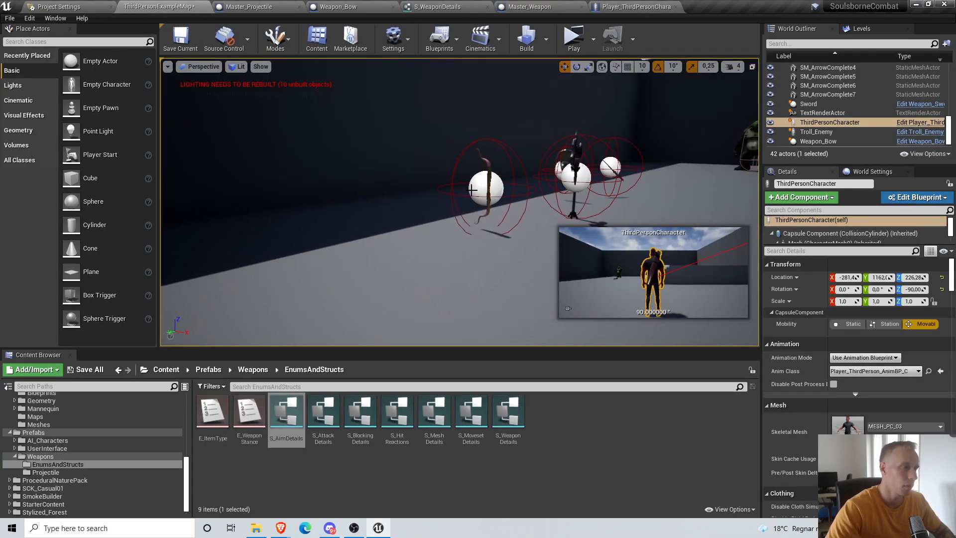
pyautogui.click(473, 189)
pyautogui.rightClick(487, 192)
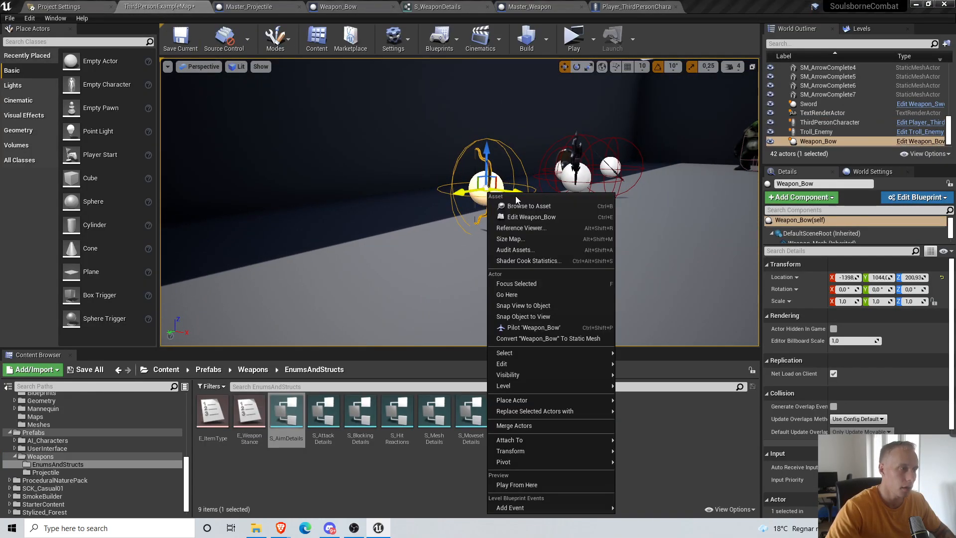
pyautogui.click(517, 206)
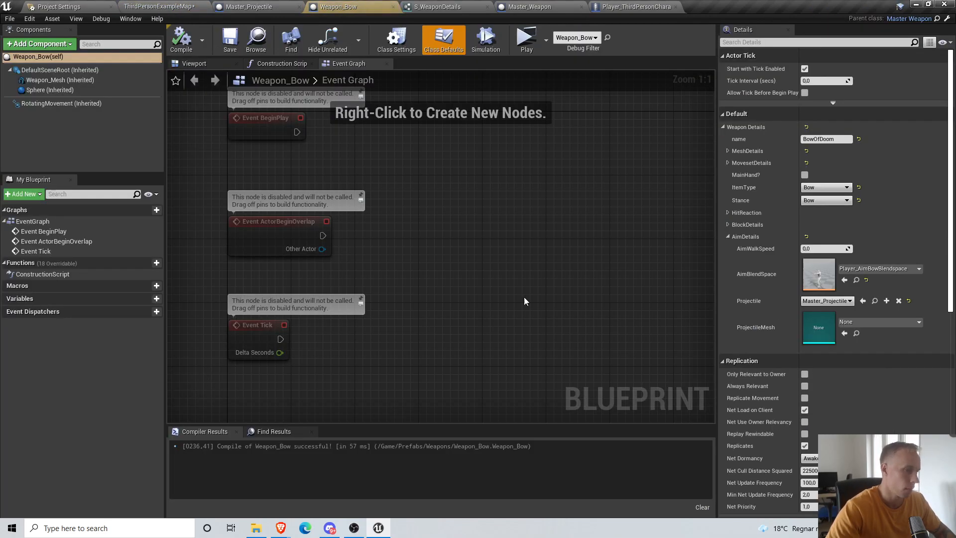
# Set ProjectileMesh in the bow's AimDetails to SM_ArrowComplete, and compile and save Weapon_Bow
pyautogui.click(865, 321)
pyautogui.write('SM_arrow')
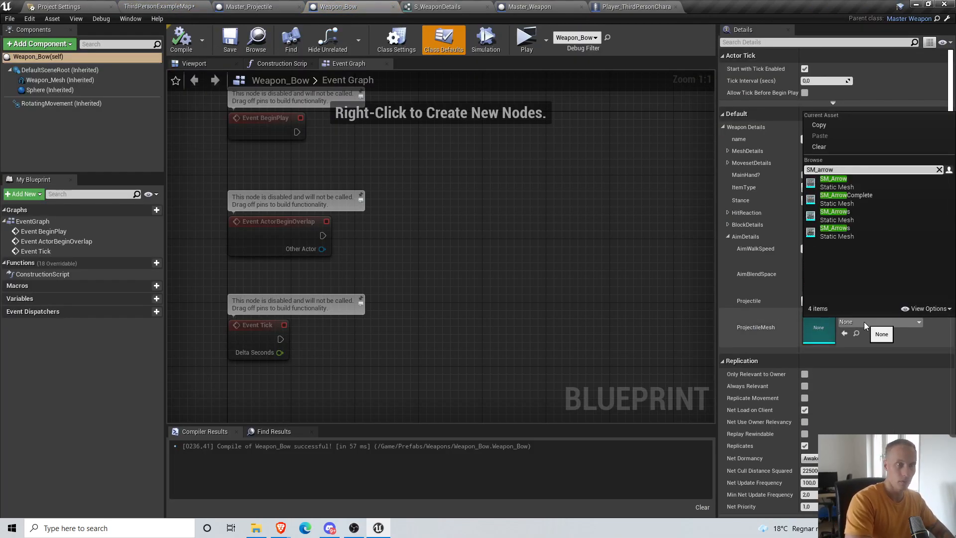
pyautogui.click(832, 199)
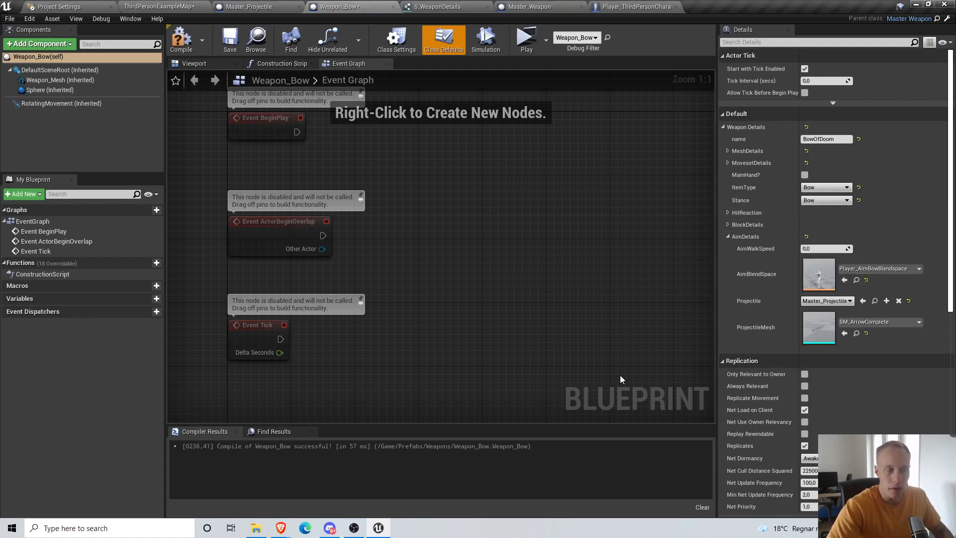
pyautogui.moveTo(610, 272); pyautogui.dragTo(577, 266, button='right')
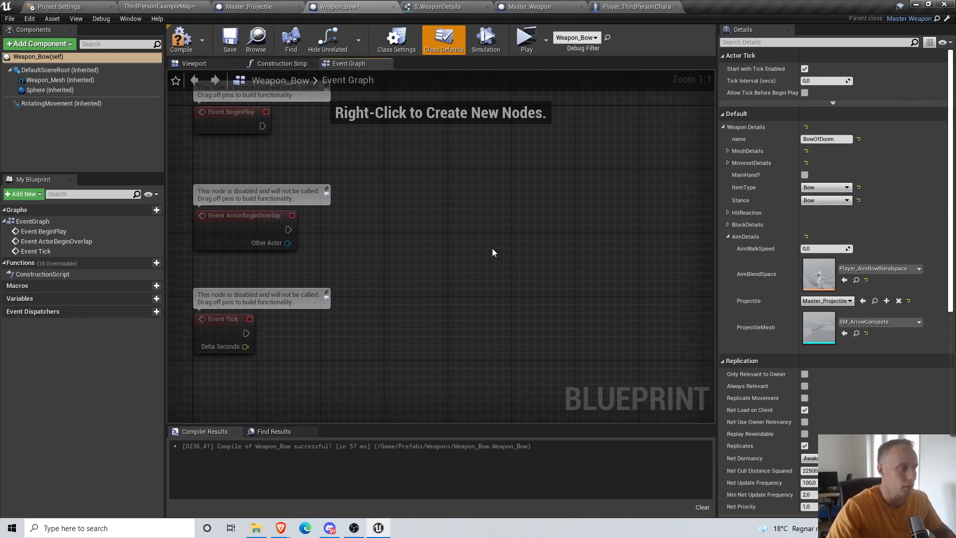
pyautogui.click(182, 42)
pyautogui.click(238, 47)
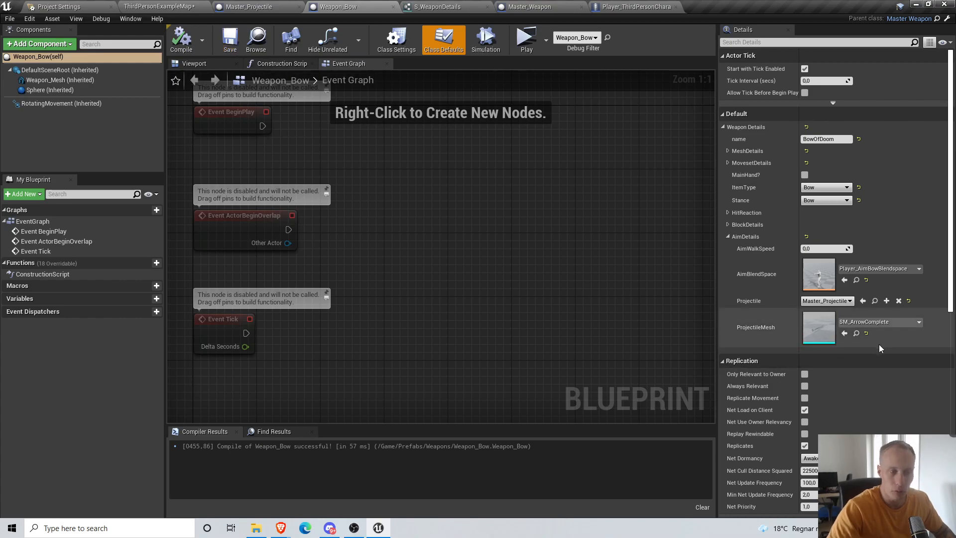
pyautogui.click(727, 236)
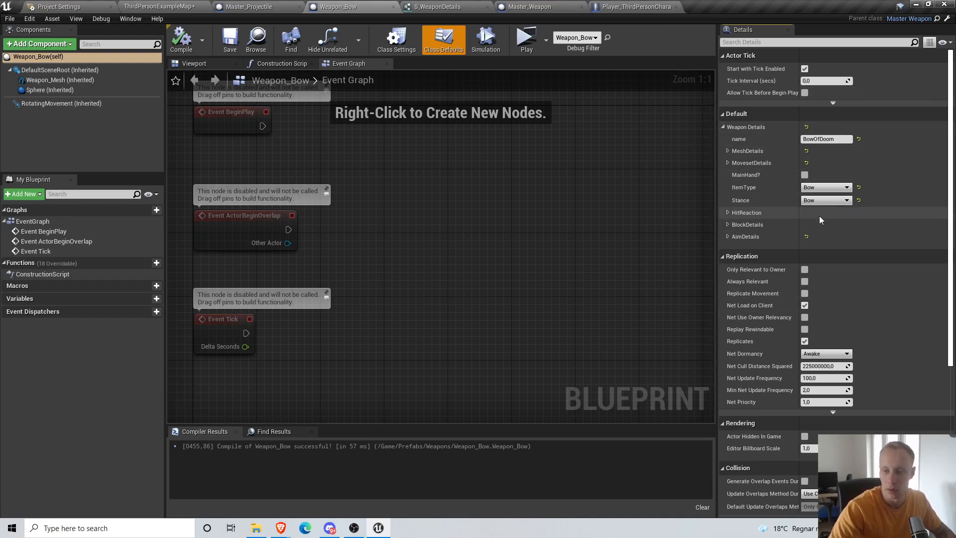
pyautogui.click(729, 237)
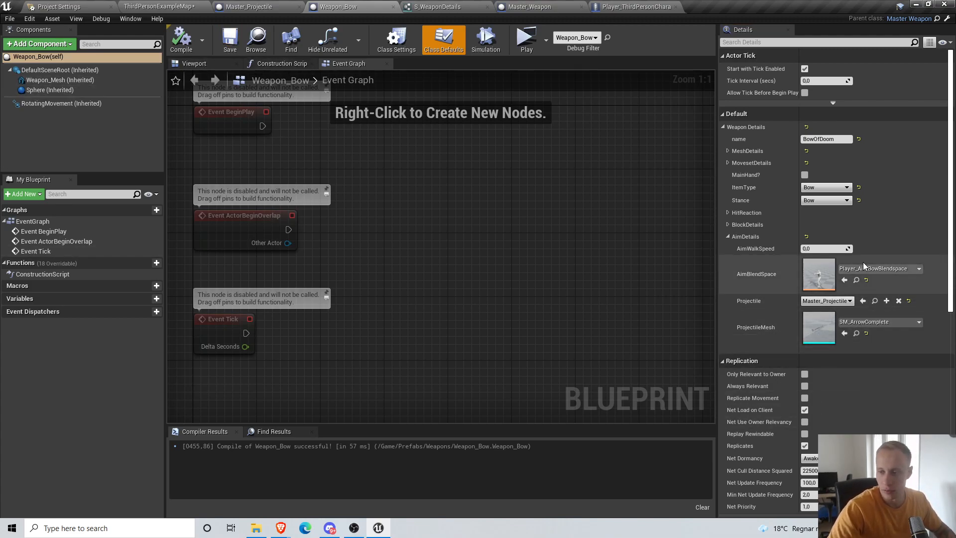
# In Player_ThirdPersonCharacter's Ranged Graph, move the Ranged Details, Break S_WeaponDetails and Break S_AimDetails nodes up near MC_ArrowToHand
pyautogui.click(638, 7)
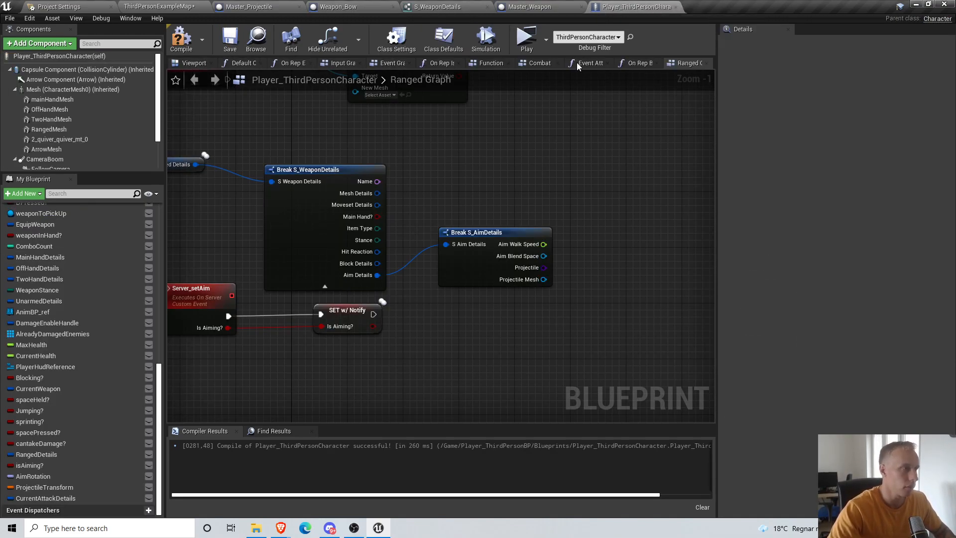
pyautogui.moveTo(551, 186); pyautogui.dragTo(609, 208, button='right')
pyautogui.moveTo(539, 279); pyautogui.dragTo(531, 243)
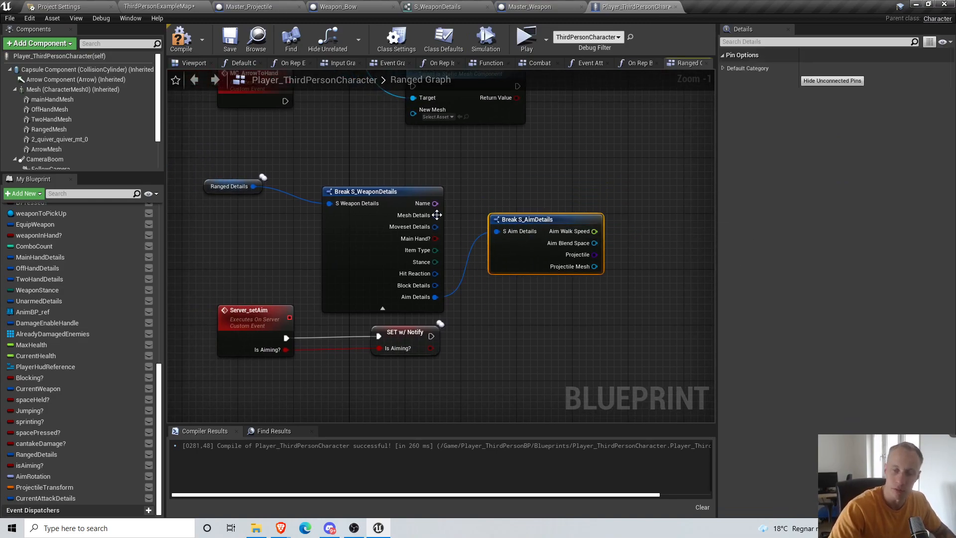
pyautogui.moveTo(315, 240); pyautogui.dragTo(428, 245, button='right')
pyautogui.scroll(-2, 428, 246)
pyautogui.moveTo(292, 183); pyautogui.dragTo(581, 262)
pyautogui.moveTo(582, 262); pyautogui.dragTo(463, 227)
pyautogui.click(594, 182)
pyautogui.moveTo(595, 181); pyautogui.dragTo(478, 239, button='right')
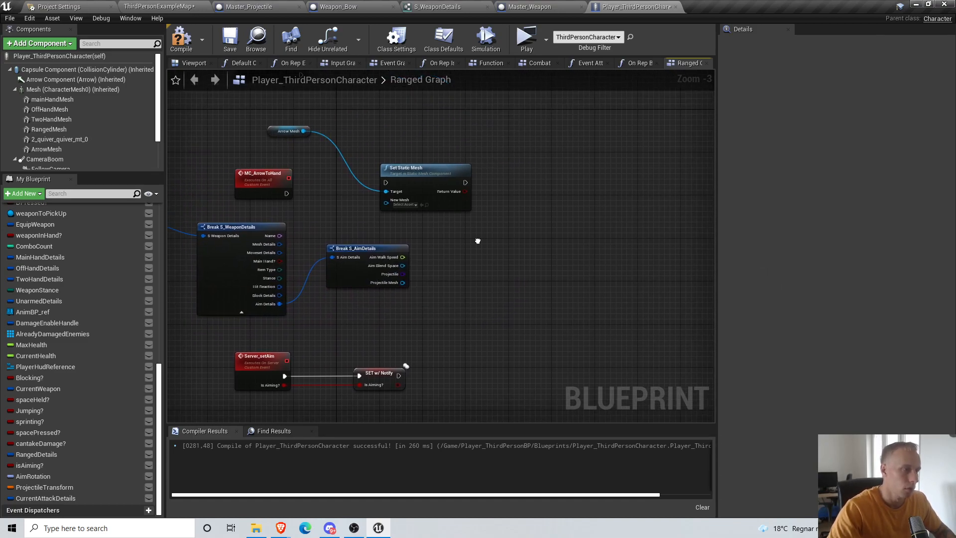
# Connect Projectile Mesh to Set Static Mesh's New Mesh input, and link the MC_ArrowToHand event's execution output to Set Static Mesh
pyautogui.scroll(1, 364, 232)
pyautogui.moveTo(395, 202); pyautogui.dragTo(389, 204)
pyautogui.moveTo(418, 181); pyautogui.dragTo(518, 180)
pyautogui.moveTo(279, 193); pyautogui.dragTo(491, 181)
pyautogui.moveTo(254, 180); pyautogui.dragTo(388, 189, button='right')
pyautogui.click(397, 175)
pyautogui.moveTo(397, 173); pyautogui.dragTo(397, 180)
pyautogui.click(507, 223)
pyautogui.moveTo(443, 236); pyautogui.dragTo(454, 257, button='right')
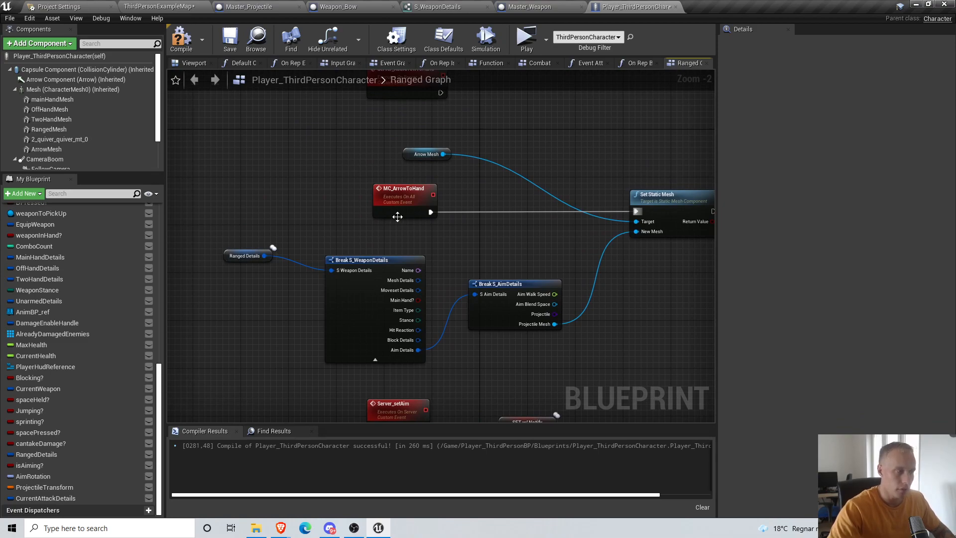
# Arrange the Ranged Details and break nodes compactly below MC_ArrowToHand, and compile and save the character blueprint
pyautogui.moveTo(528, 264); pyautogui.dragTo(526, 299, button='right')
pyautogui.click(243, 279)
pyautogui.moveTo(244, 279); pyautogui.dragTo(244, 273)
pyautogui.moveTo(281, 317); pyautogui.dragTo(475, 315)
pyautogui.click(209, 272)
pyautogui.moveTo(230, 276); pyautogui.dragTo(219, 294)
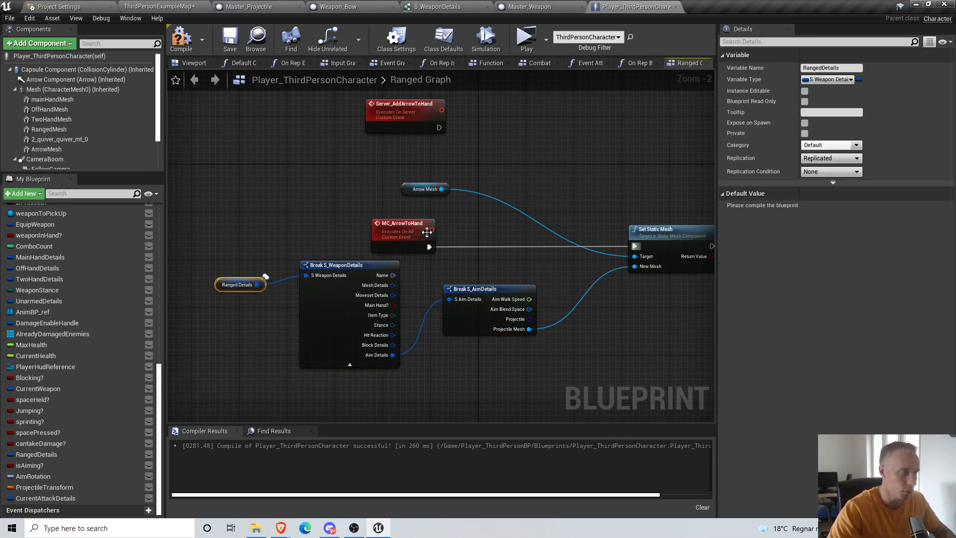
pyautogui.moveTo(564, 284); pyautogui.dragTo(509, 266, button='right')
pyautogui.scroll(1, 512, 266)
pyautogui.click(563, 135)
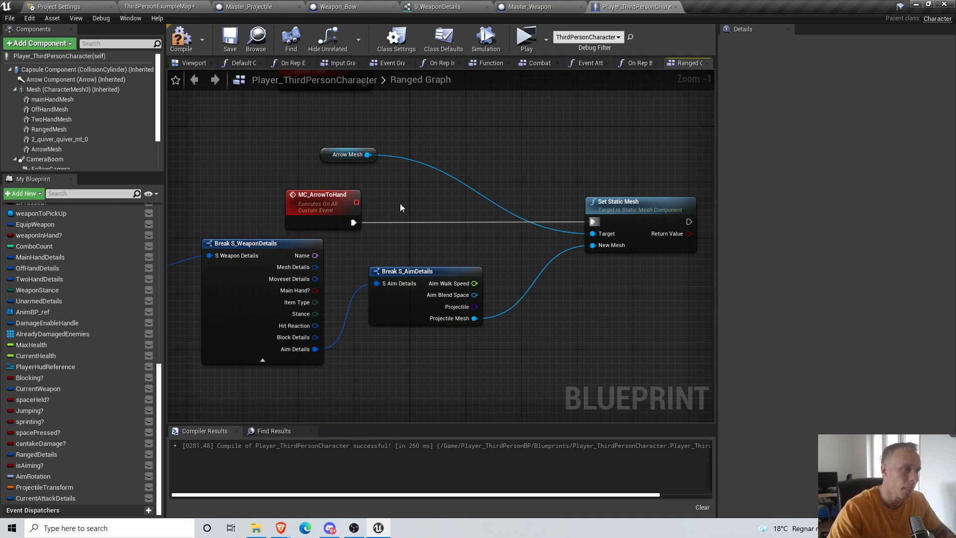
pyautogui.moveTo(447, 185); pyautogui.dragTo(445, 170, button='right')
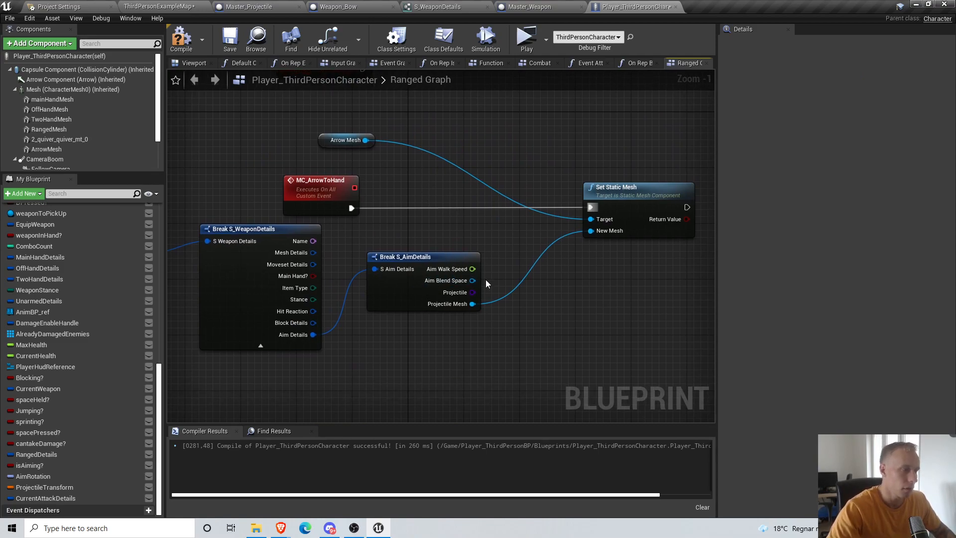
pyautogui.click(229, 39)
# Select the ThirdPersonCharacter in the level and show its blueprint asset in the Content folder
pyautogui.click(192, 63)
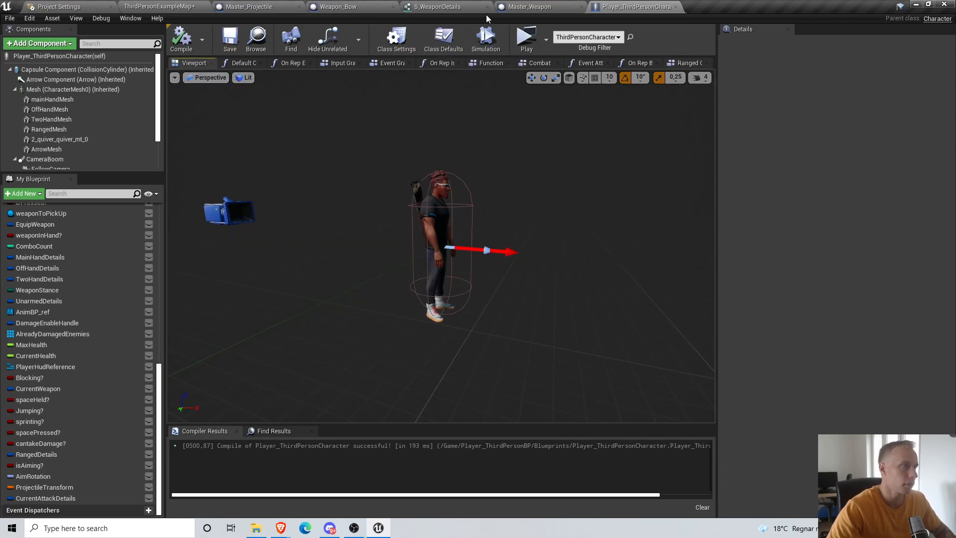
pyautogui.click(467, 8)
pyautogui.click(336, 7)
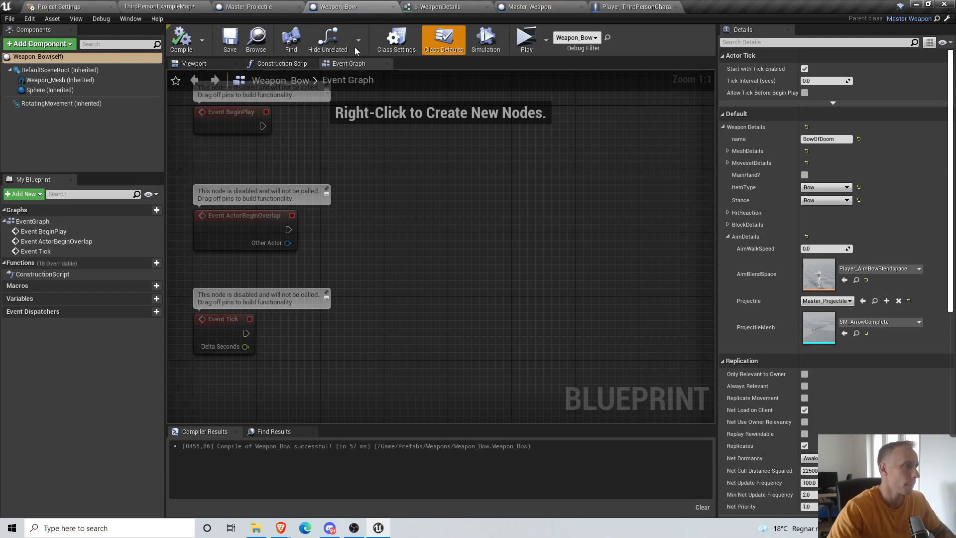
pyautogui.click(444, 7)
pyautogui.click(183, 6)
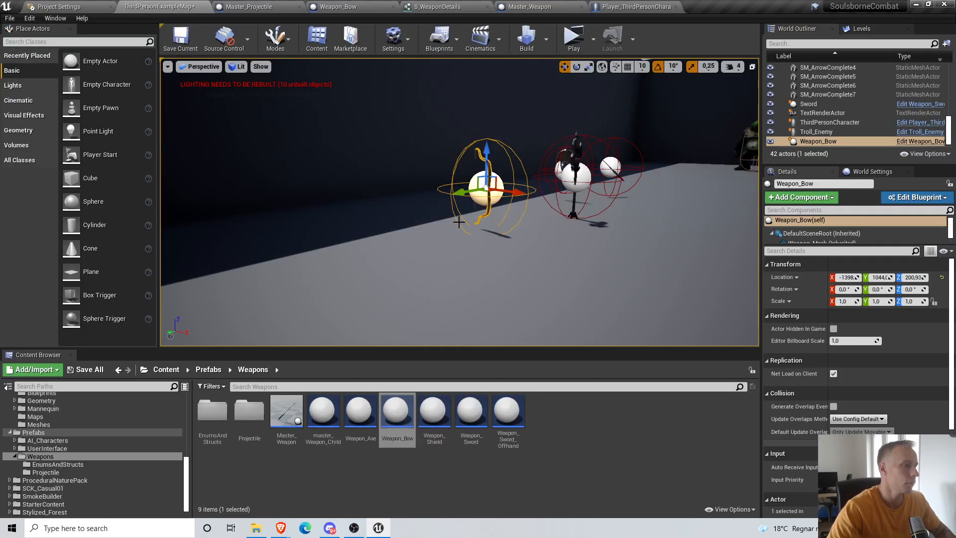
pyautogui.click(423, 189)
pyautogui.rightClick(429, 158)
pyautogui.click(438, 172)
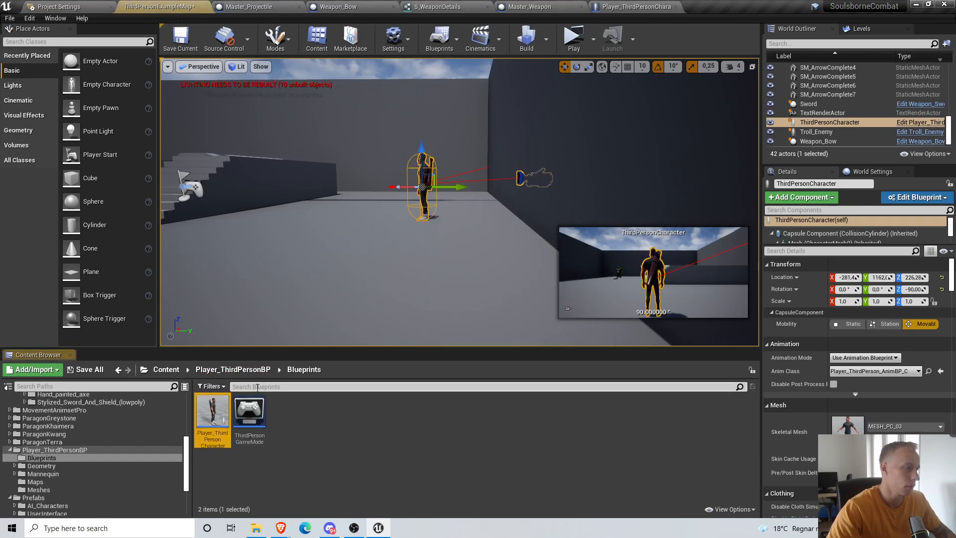
# Open the animation blueprint assigned to the character's Mesh component, and switch to its skeleton
pyautogui.doubleClick(213, 413)
pyautogui.click(75, 89)
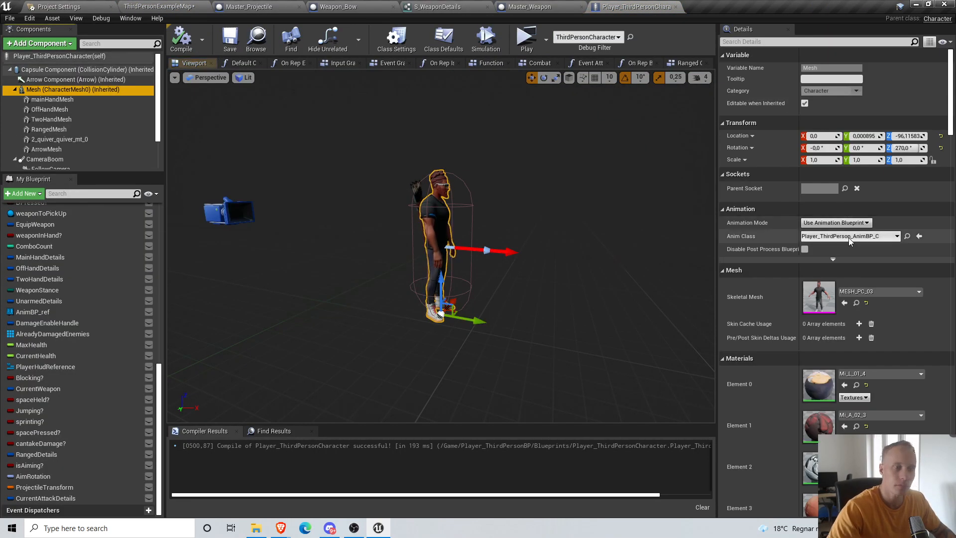
pyautogui.click(929, 238)
pyautogui.doubleClick(250, 410)
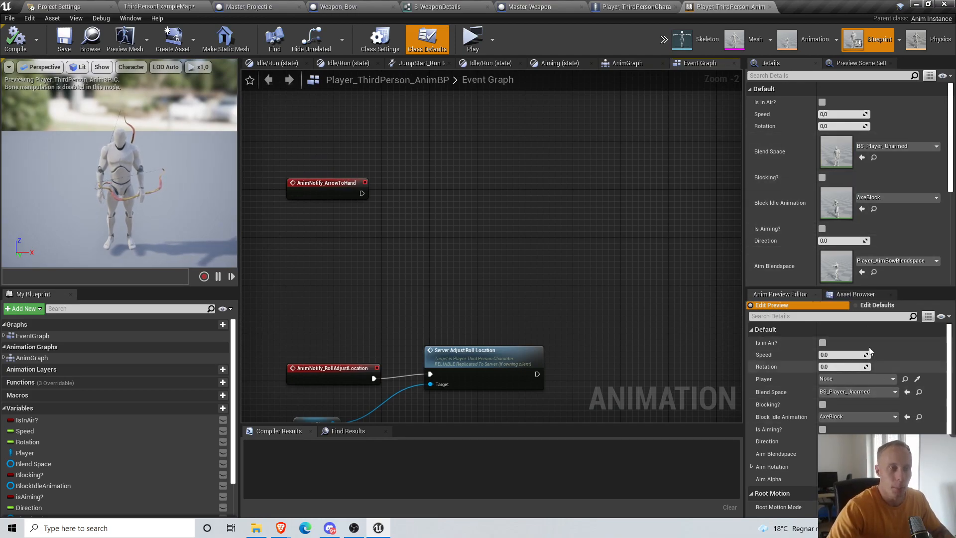
pyautogui.click(681, 49)
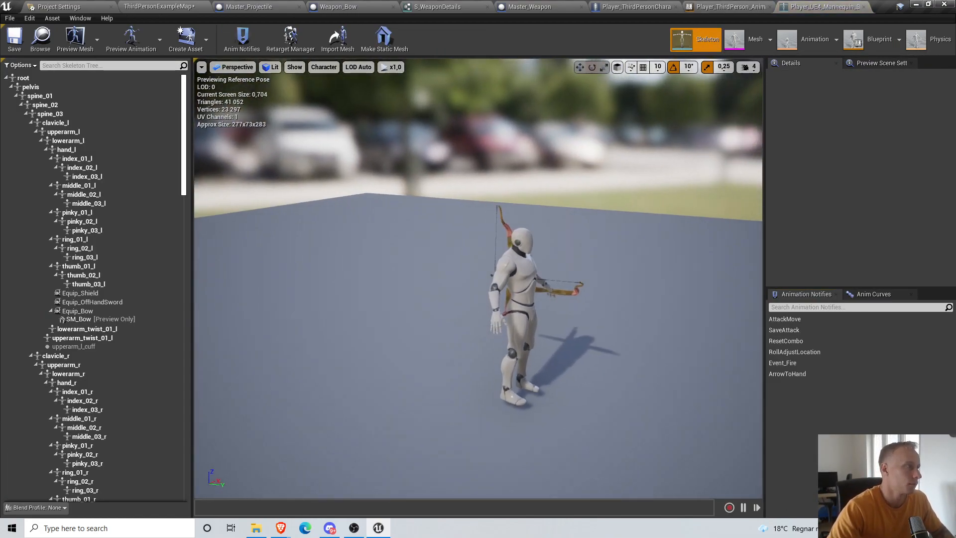
# Preview the ShootingArrow_Draw animation on the skeleton and hold it at about frame 24, viewing the raised hand up close
pyautogui.click(136, 49)
pyautogui.write('draw')
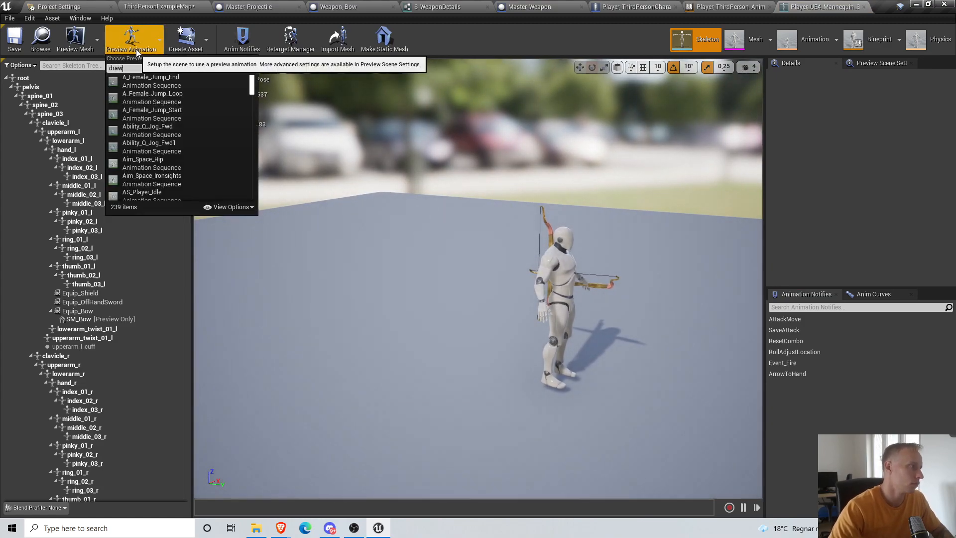
pyautogui.click(159, 79)
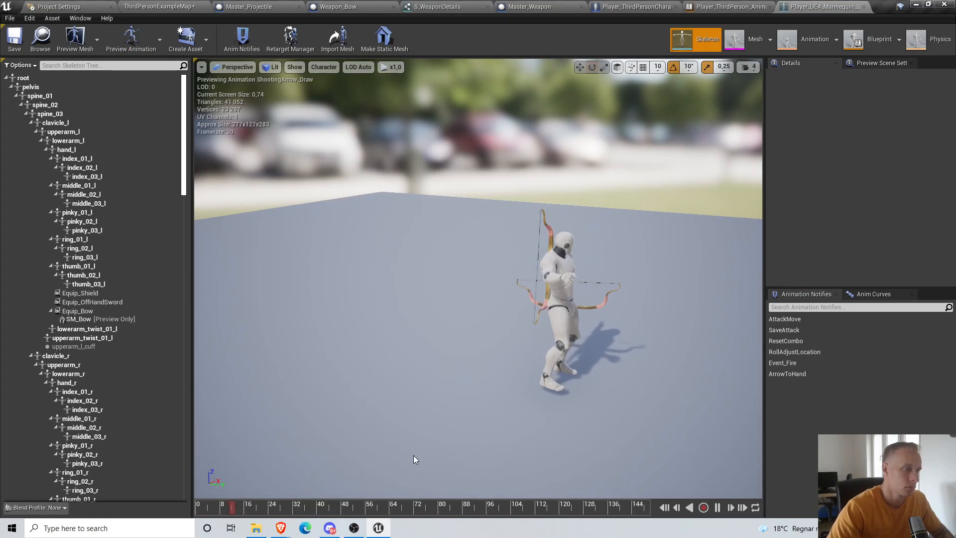
pyautogui.click(717, 507)
pyautogui.moveTo(627, 398)
pyautogui.mouseDown(button='right')
pyautogui.moveTo(687, 404)
pyautogui.moveTo(617, 401)
pyautogui.mouseUp(button='right')
pyautogui.moveTo(369, 507); pyautogui.dragTo(269, 500)
pyautogui.moveTo(397, 356); pyautogui.dragTo(498, 344, button='right')
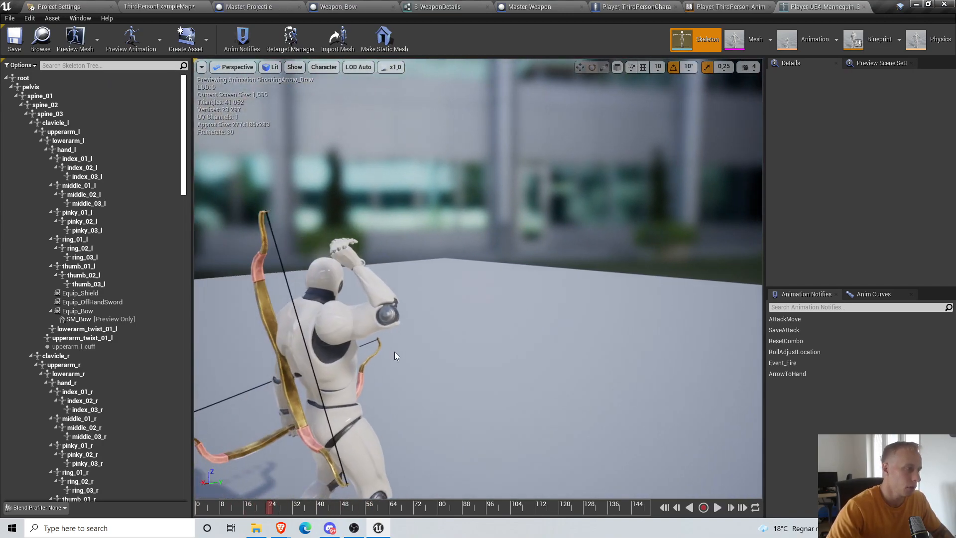
# Add a socket named Arrow_Hand to the hand_r bone
pyautogui.click(359, 253)
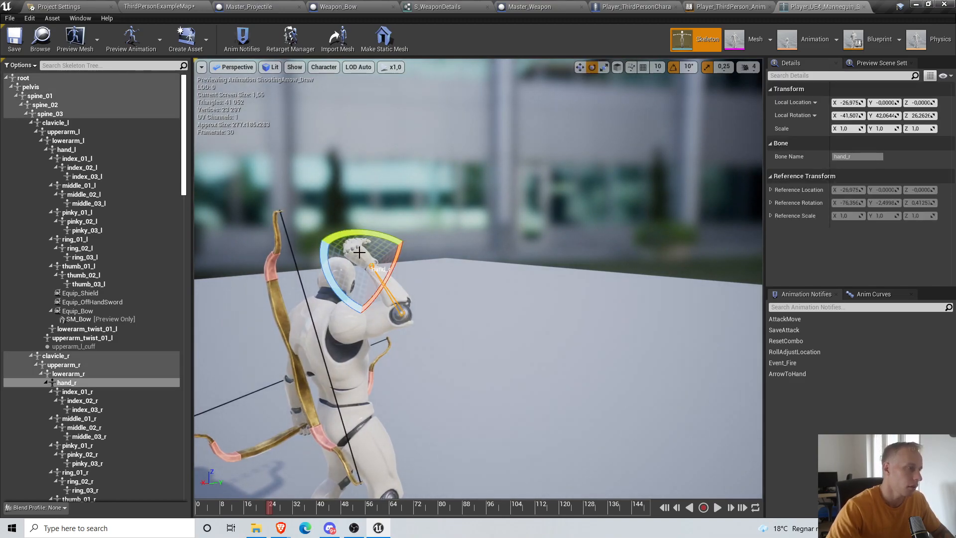
pyautogui.rightClick(71, 381)
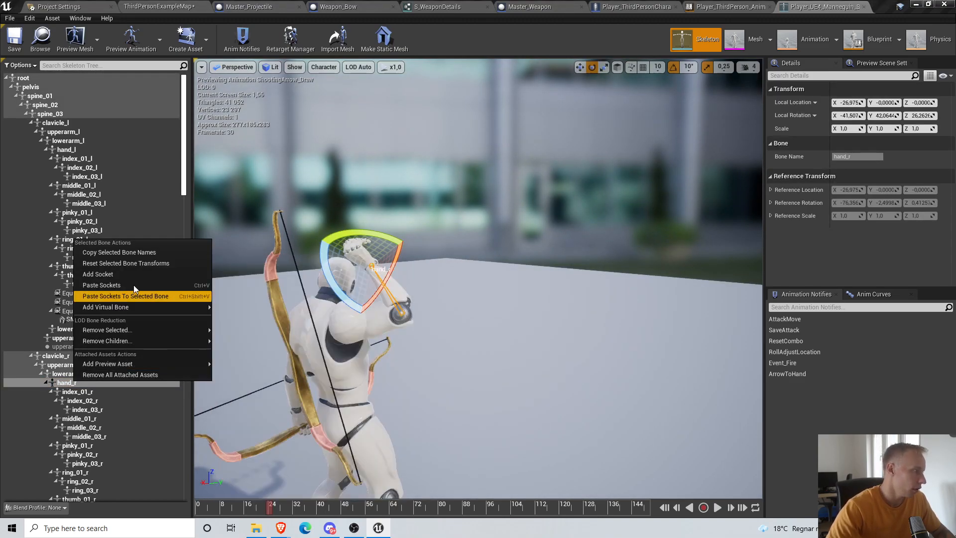
pyautogui.click(134, 275)
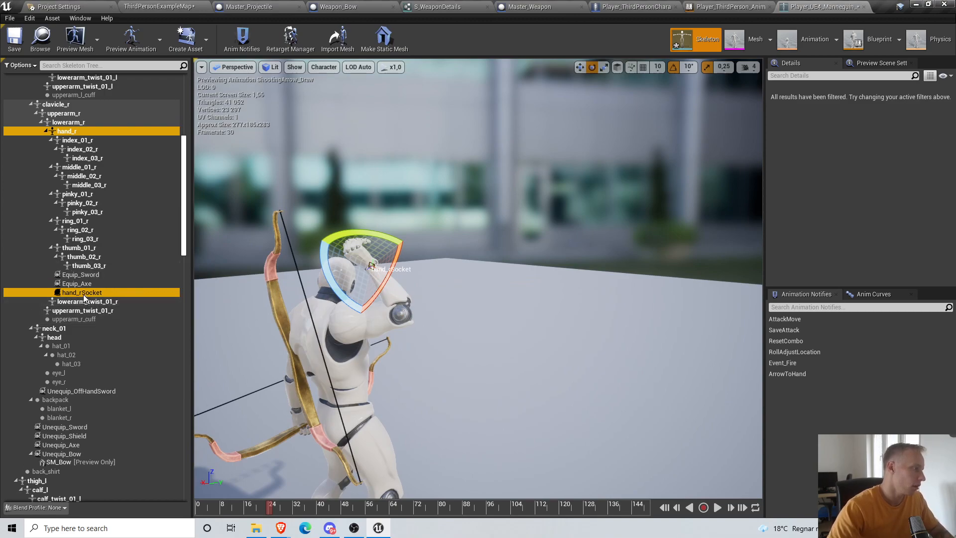
pyautogui.write('E')
pyautogui.press('BackSpace')
pyautogui.write('Arrow_Hand')
pyautogui.press('Return')
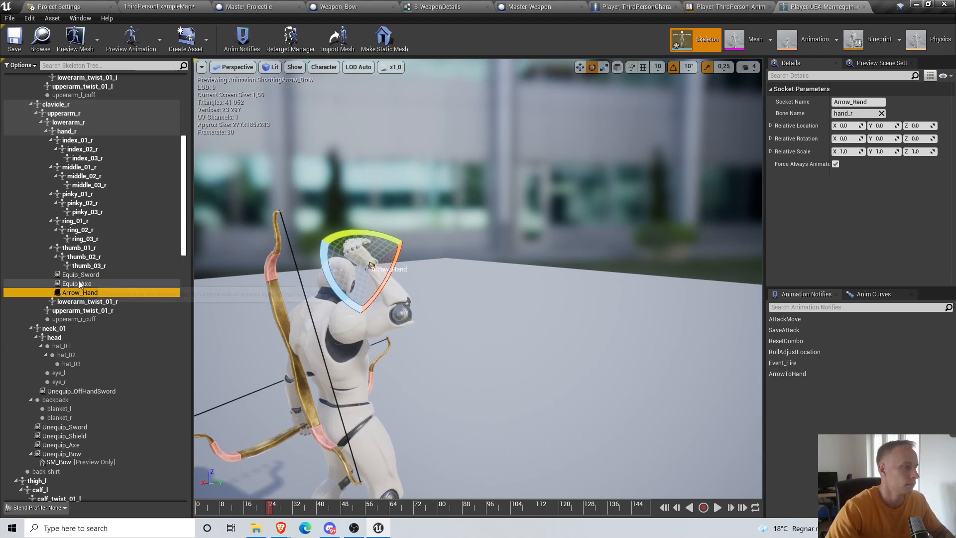
# Attach the SM_ArrowComplete mesh to the Arrow_Hand socket as a preview asset
pyautogui.rightClick(89, 294)
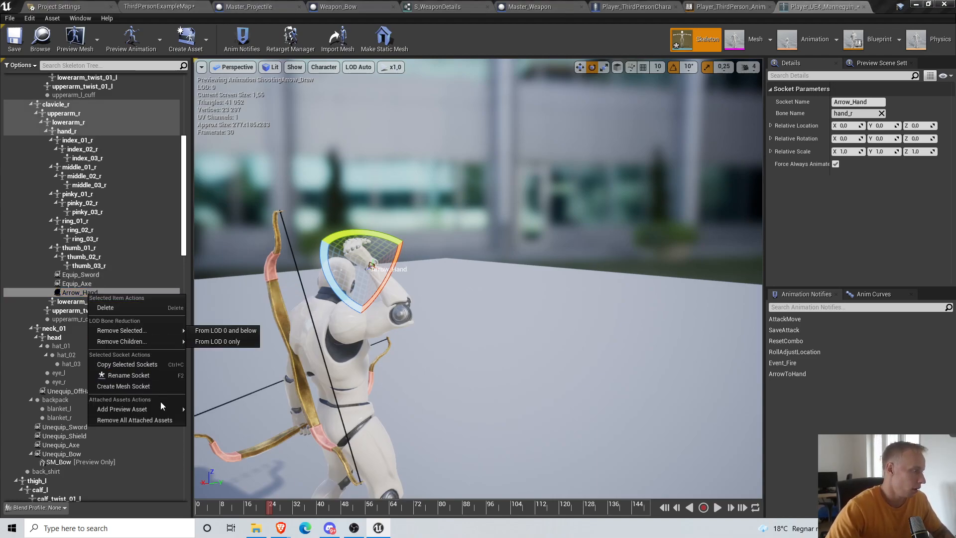
pyautogui.moveTo(160, 407)
pyautogui.write('arro')
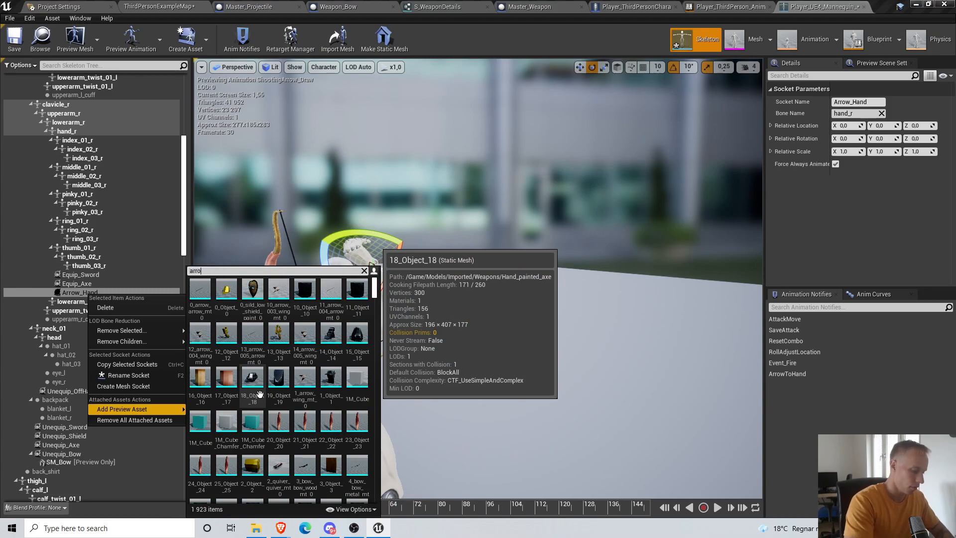
pyautogui.write('w com')
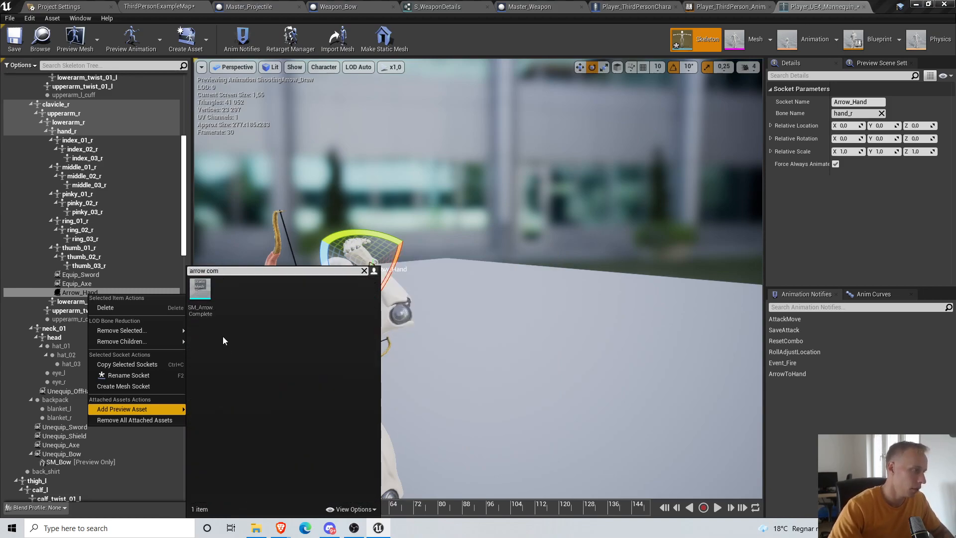
pyautogui.click(208, 304)
# Rotate the Arrow_Hand socket to about 80.36, 22.52, -45.91 and move it so the preview arrow lies near the raised right hand
pyautogui.moveTo(571, 279); pyautogui.dragTo(527, 255, button='right')
pyautogui.moveTo(468, 345); pyautogui.dragTo(434, 279)
pyautogui.press('a')
pyautogui.moveTo(533, 329); pyautogui.dragTo(597, 336, button='right')
pyautogui.press('w')
pyautogui.moveTo(502, 284); pyautogui.dragTo(522, 339)
pyautogui.keyDown('alt'); pyautogui.moveTo(673, 310); pyautogui.dragTo(670, 310); pyautogui.keyUp('alt')
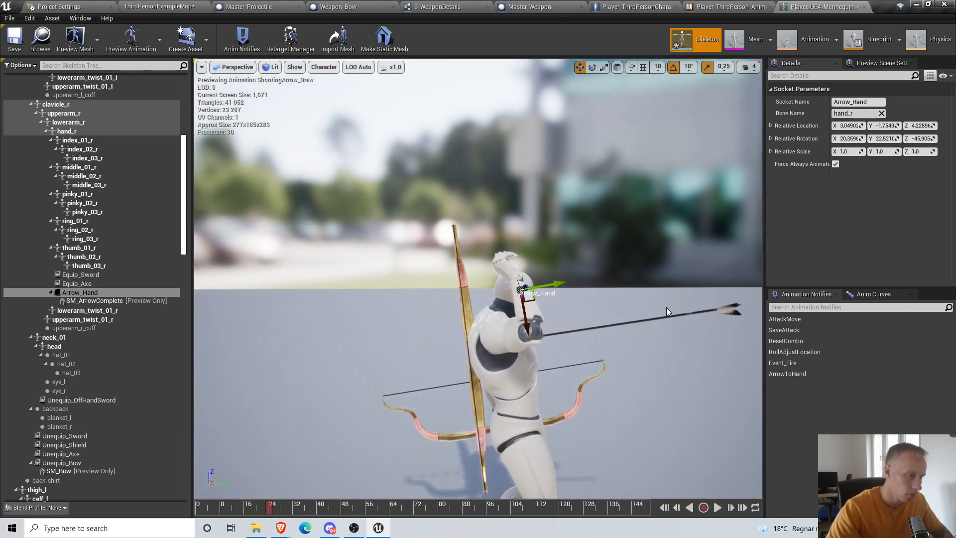
pyautogui.moveTo(528, 315); pyautogui.dragTo(672, 369, button='right')
pyautogui.moveTo(592, 316); pyautogui.dragTo(563, 320, button='right')
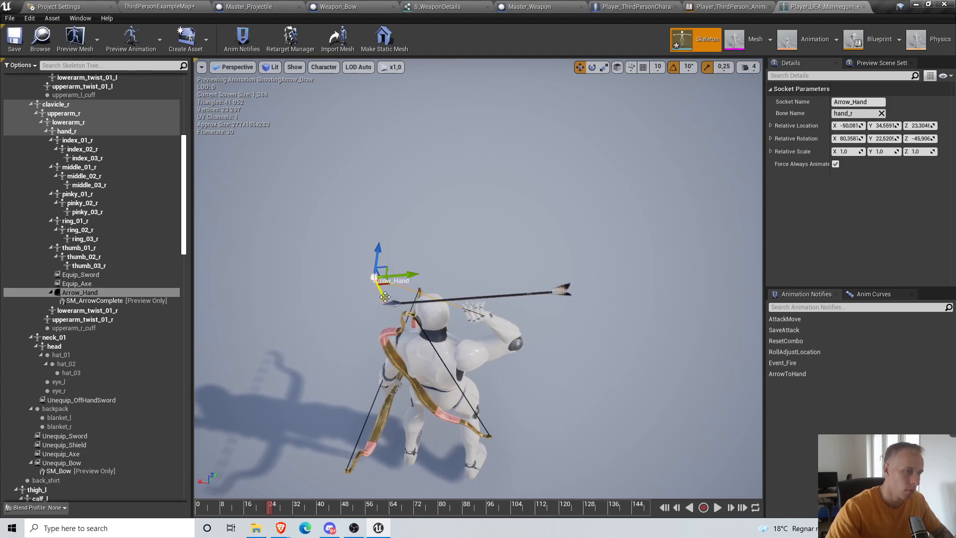
# Fine-tune the Arrow_Hand socket to rotation about 80.87, 12.65, -44.2 and location about -45.4, 21.2, 66.5, placing the arrow in the hand, and save
pyautogui.moveTo(500, 320); pyautogui.dragTo(490, 301, button='right')
pyautogui.press('s')
pyautogui.press('e')
pyautogui.moveTo(418, 234); pyautogui.dragTo(410, 221)
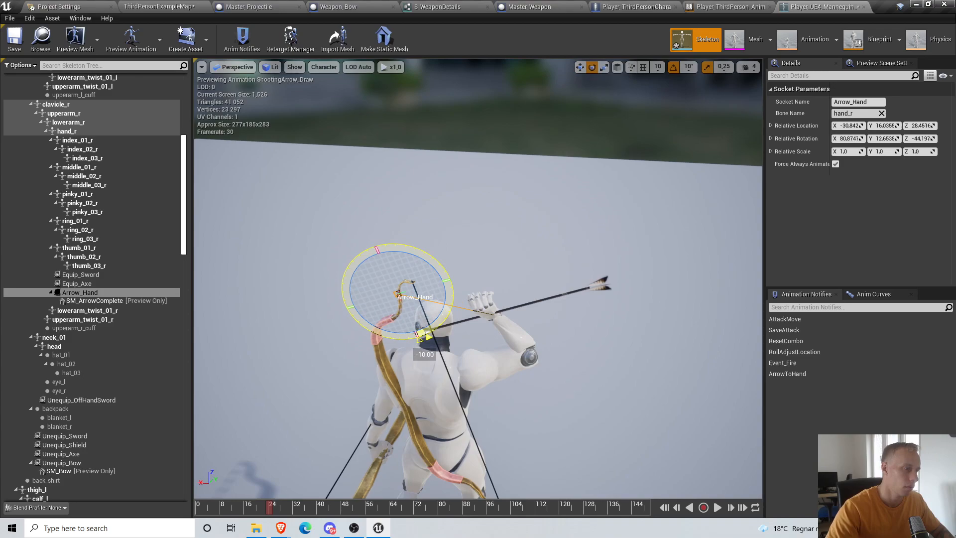
pyautogui.press('s')
pyautogui.moveTo(410, 321)
pyautogui.mouseDown(button='right')
pyautogui.moveTo(423, 297)
pyautogui.moveTo(418, 322)
pyautogui.mouseUp(button='right')
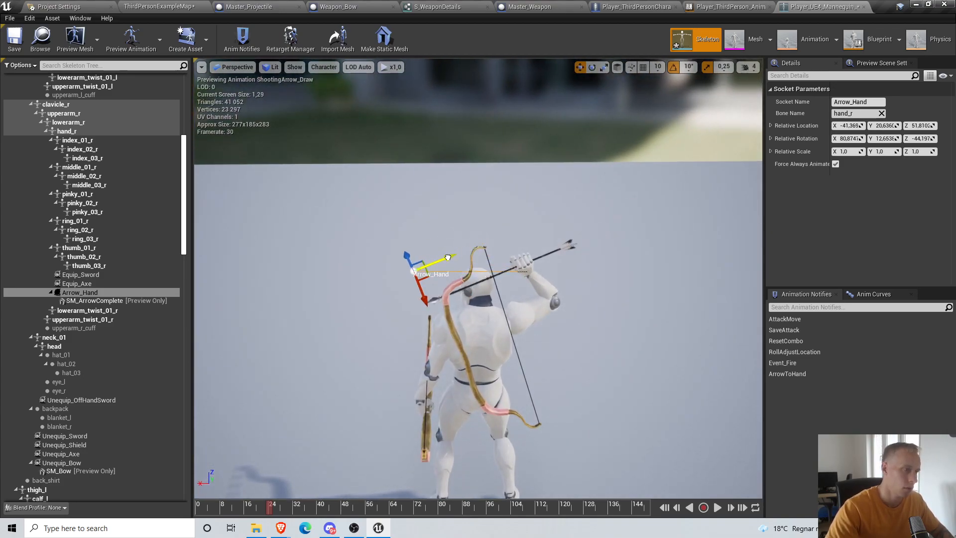
pyautogui.click(14, 48)
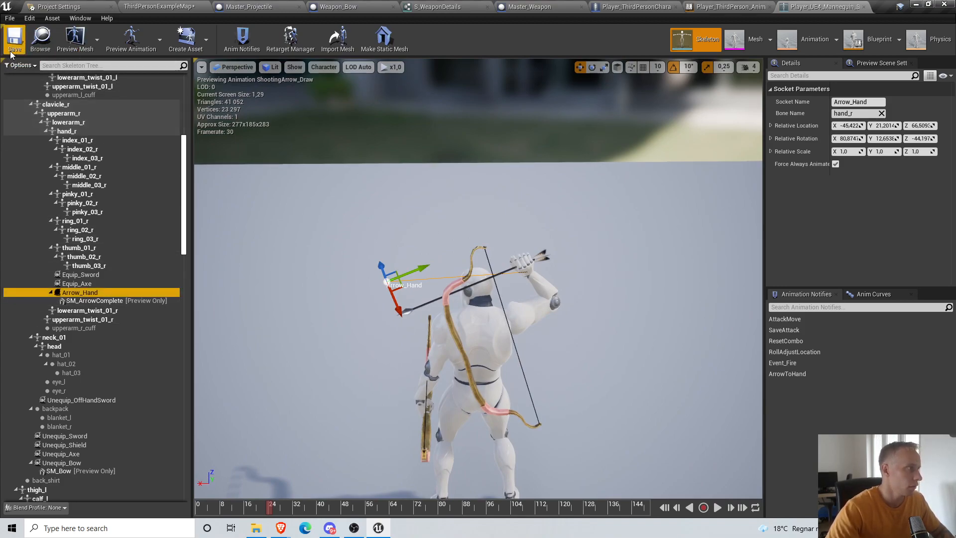
# Copy the Arrow_Hand socket's name from the skeleton tree
pyautogui.click(170, 9)
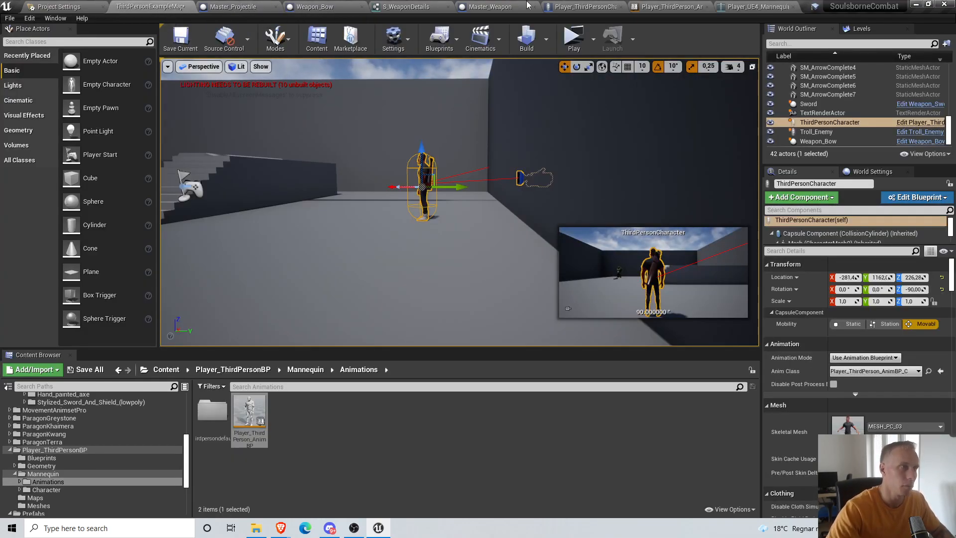
pyautogui.click(580, 6)
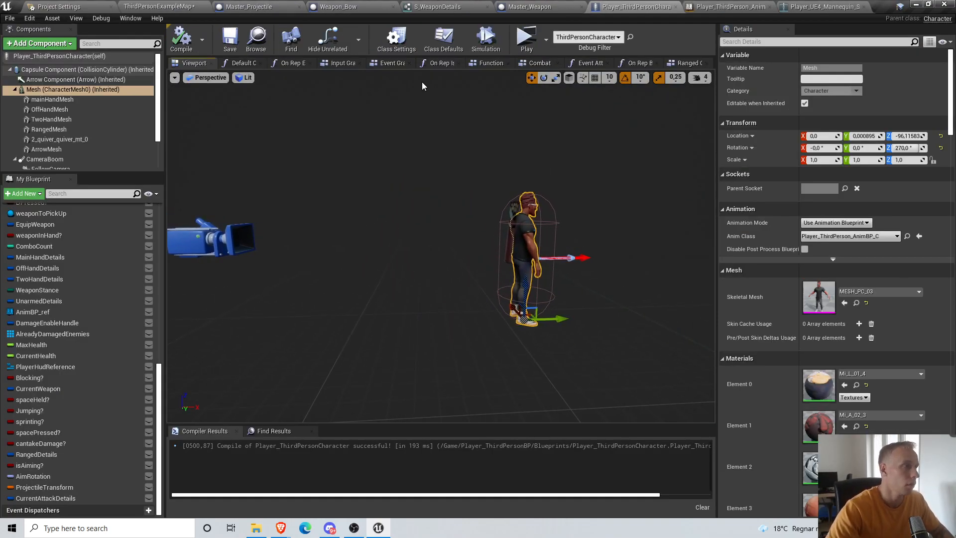
pyautogui.click(822, 7)
pyautogui.doubleClick(102, 289)
pyautogui.hotkey('ctrl', 'c')
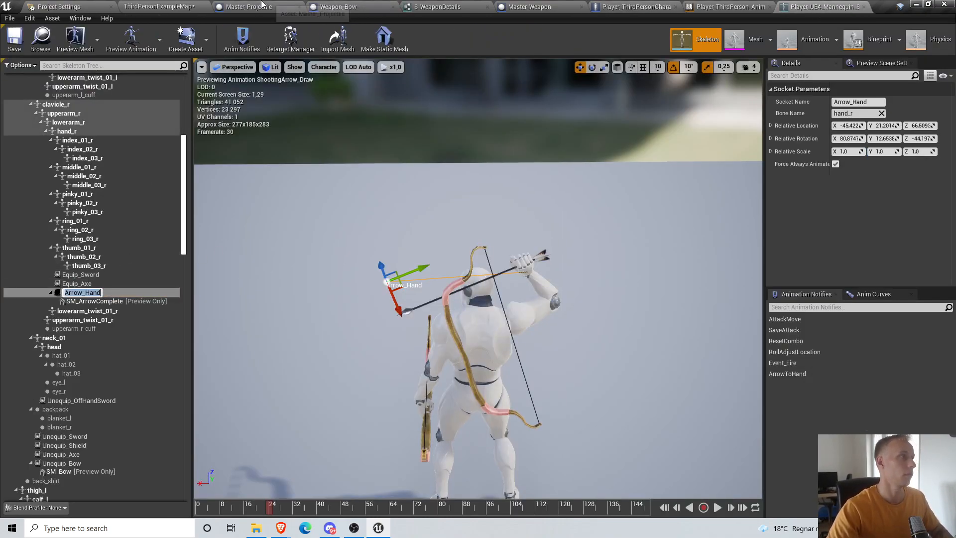
# In the character blueprint's Ranged Graph, add an AttachComponentToComponent (Mesh) node that takes Arrow Mesh as its target
pyautogui.click(631, 6)
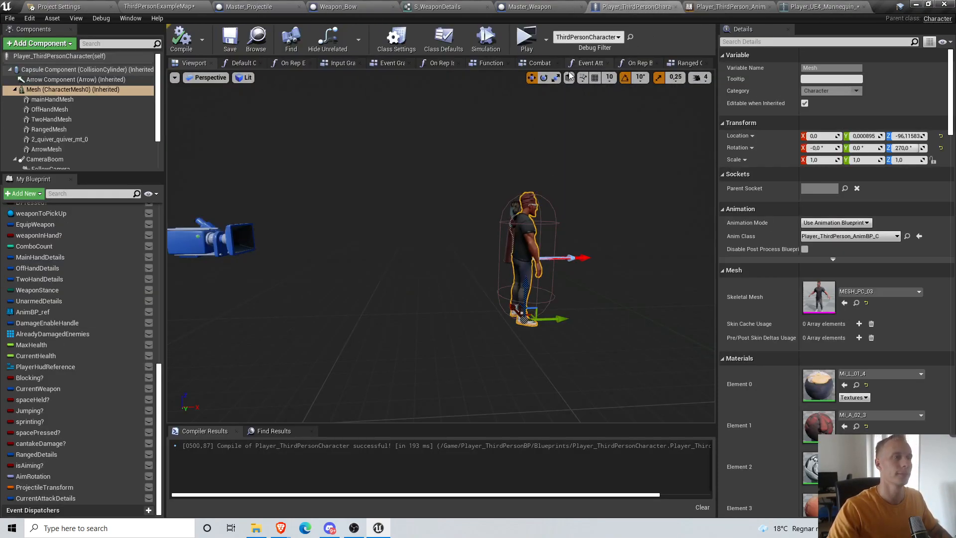
pyautogui.click(670, 63)
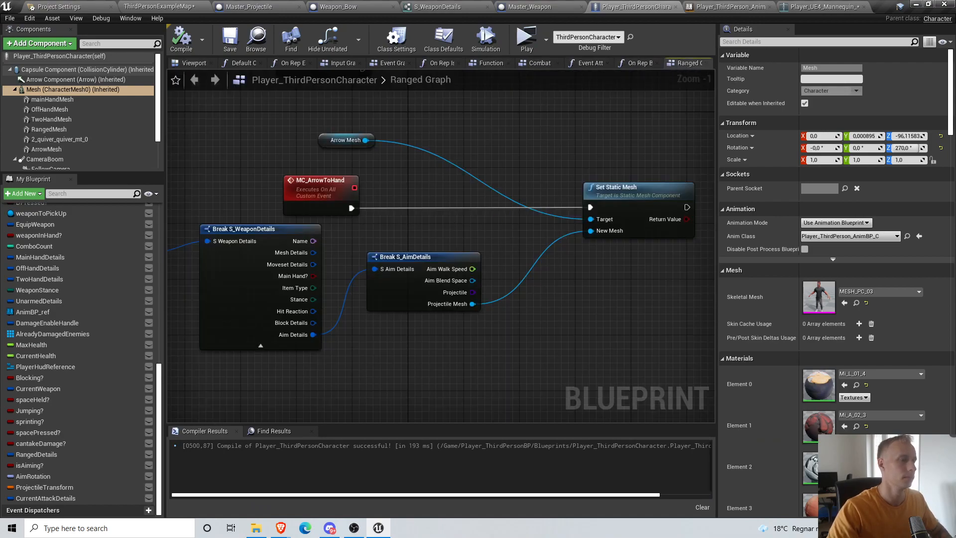
pyautogui.moveTo(453, 221); pyautogui.dragTo(386, 262, button='right')
pyautogui.moveTo(505, 348); pyautogui.dragTo(400, 358, button='right')
pyautogui.scroll(-1, 476, 200)
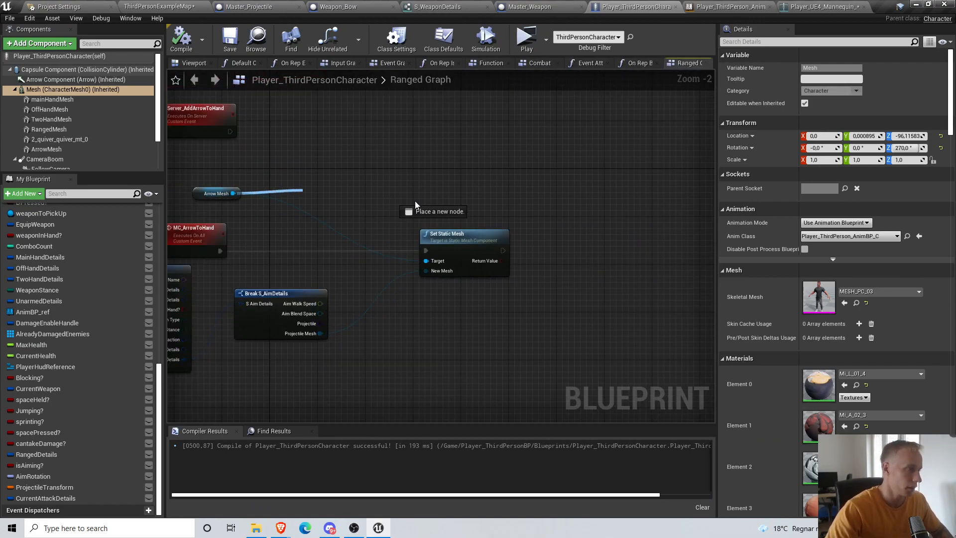
pyautogui.moveTo(410, 201); pyautogui.dragTo(434, 198)
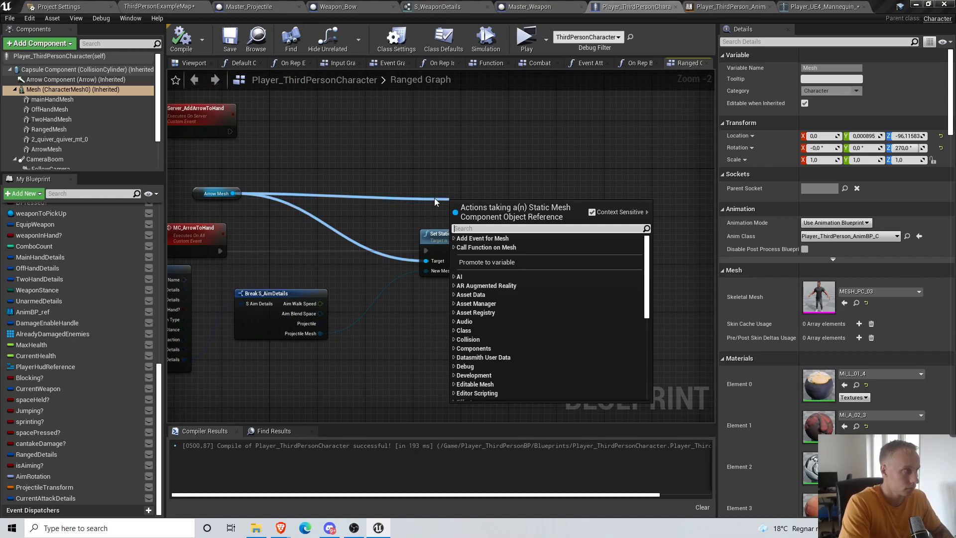
pyautogui.write('attack')
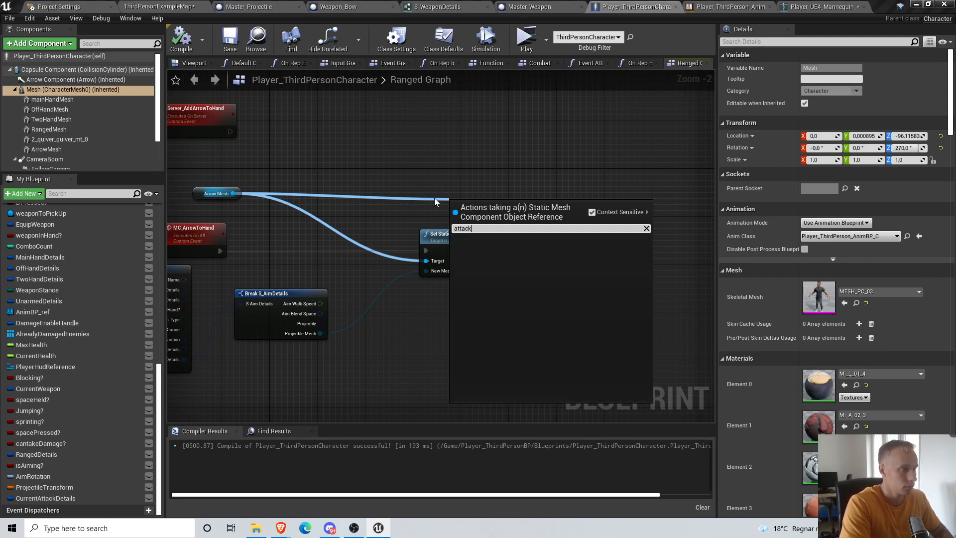
pyautogui.press('BackSpace')
pyautogui.write('h to co')
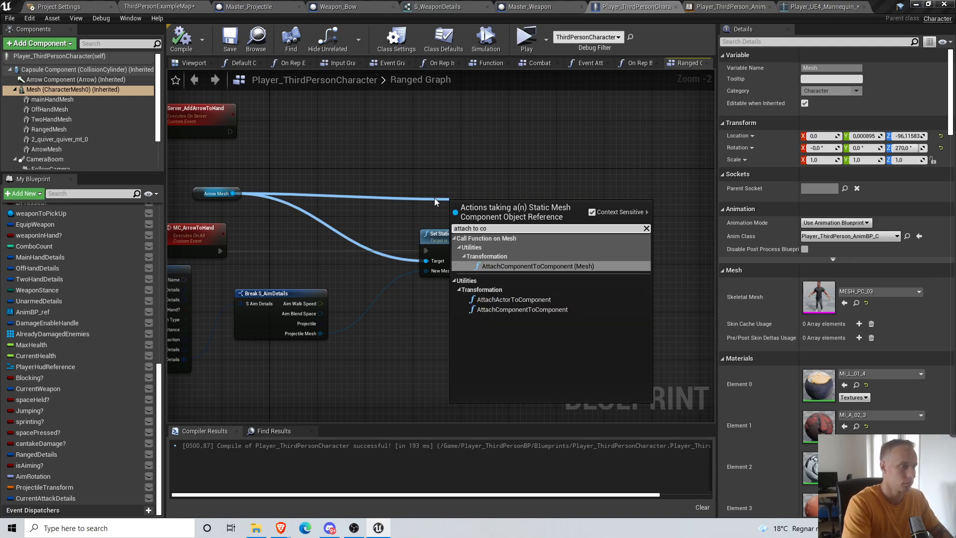
pyautogui.click(543, 265)
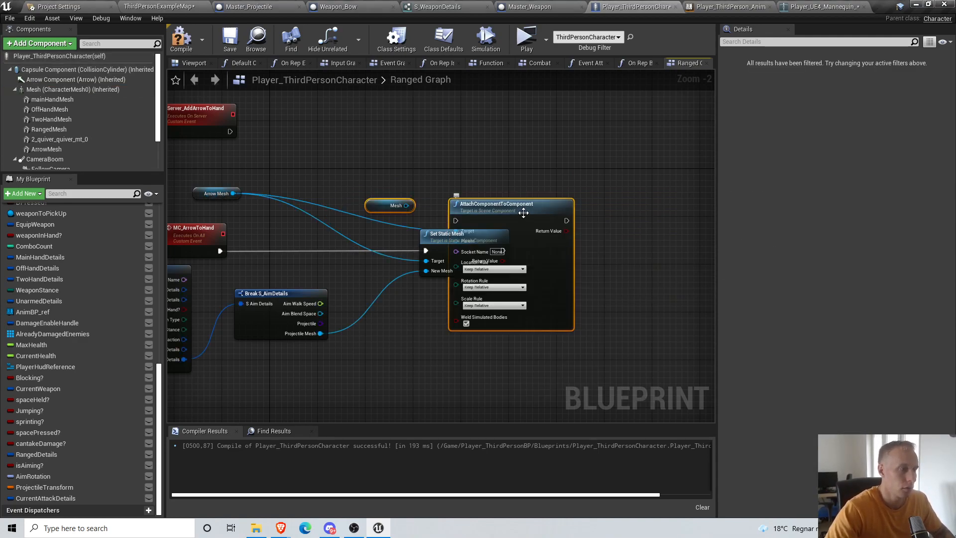
# Place the attach node after Set Static Mesh, connect their execution, and paste Arrow_Hand as its Socket Name
pyautogui.moveTo(656, 240); pyautogui.dragTo(644, 222)
pyautogui.click(545, 216)
pyautogui.moveTo(519, 211); pyautogui.dragTo(571, 227)
pyautogui.moveTo(628, 231); pyautogui.dragTo(632, 254)
pyautogui.scroll(2, 582, 277)
pyautogui.click(624, 281)
pyautogui.hotkey('ctrl', 'v')
pyautogui.click(458, 313)
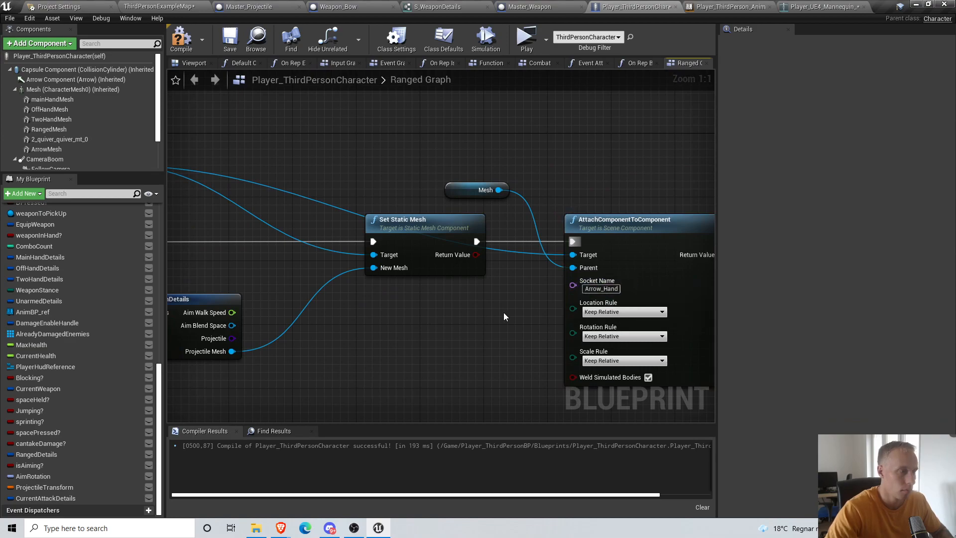
# Set the attach node's Location, Rotation and Scale rules to Snap to Target, and save the blueprint
pyautogui.click(617, 333)
pyautogui.click(620, 337)
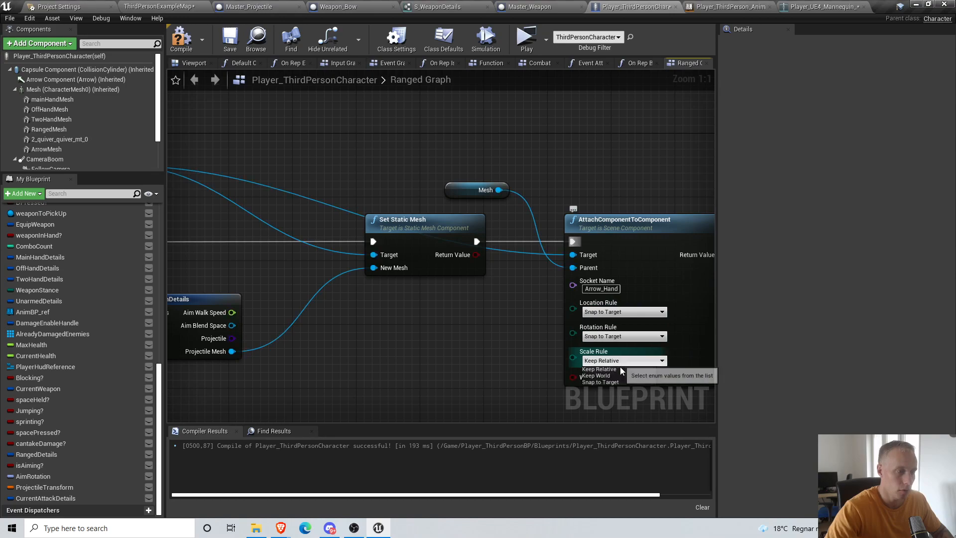
pyautogui.click(619, 382)
pyautogui.moveTo(512, 293); pyautogui.dragTo(397, 241, button='right')
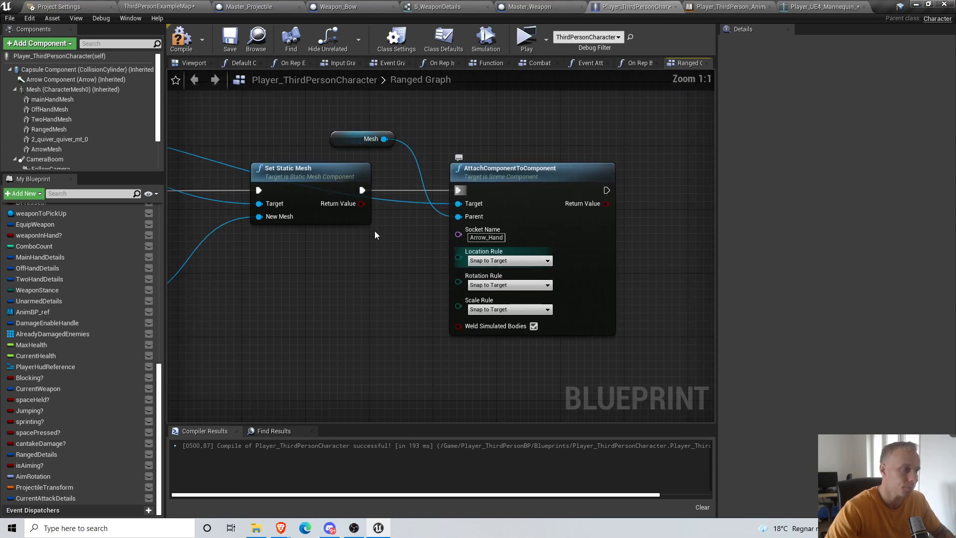
pyautogui.click(232, 41)
# Move the whole arrow-to-hand node group higher, clear of the server aim event below it, and save the blueprint
pyautogui.moveTo(311, 153); pyautogui.dragTo(487, 197, button='right')
pyautogui.scroll(-4, 417, 151)
pyautogui.moveTo(395, 187); pyautogui.dragTo(377, 161, button='right')
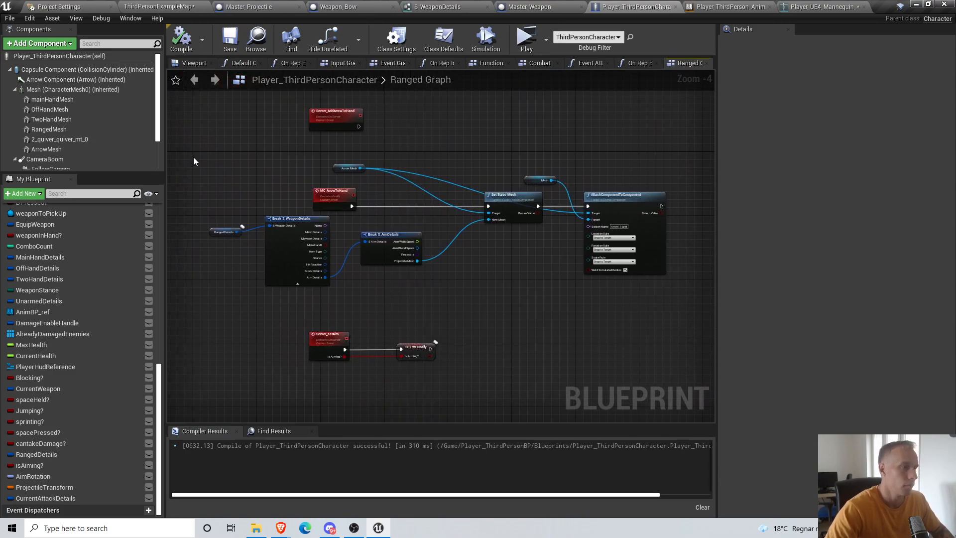
pyautogui.moveTo(661, 294); pyautogui.dragTo(662, 293)
pyautogui.moveTo(636, 224); pyautogui.dragTo(648, 212)
pyautogui.click(465, 131)
pyautogui.scroll(4, 358, 126)
pyautogui.moveTo(358, 127); pyautogui.dragTo(390, 169, button='right')
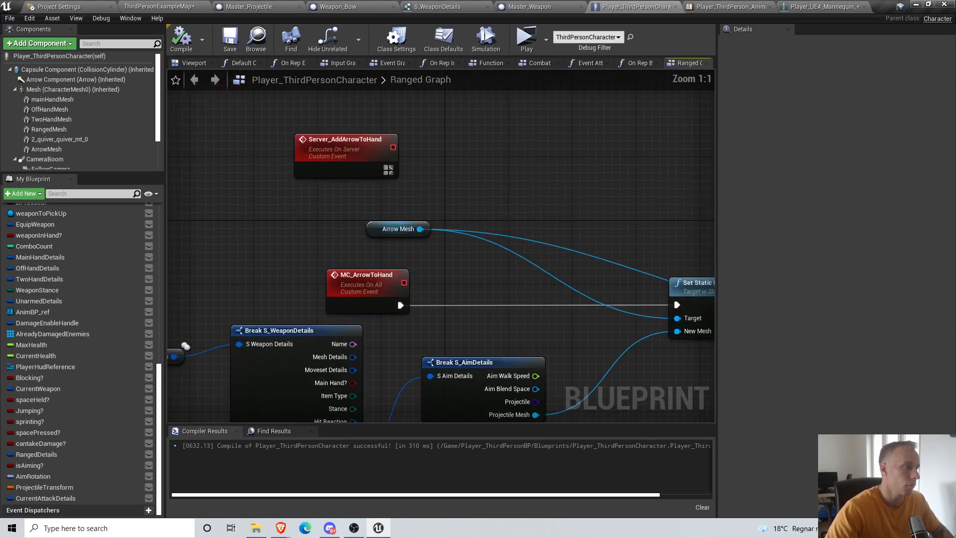
pyautogui.scroll(-5, 552, 150)
pyautogui.moveTo(591, 156); pyautogui.dragTo(363, 231, button='right')
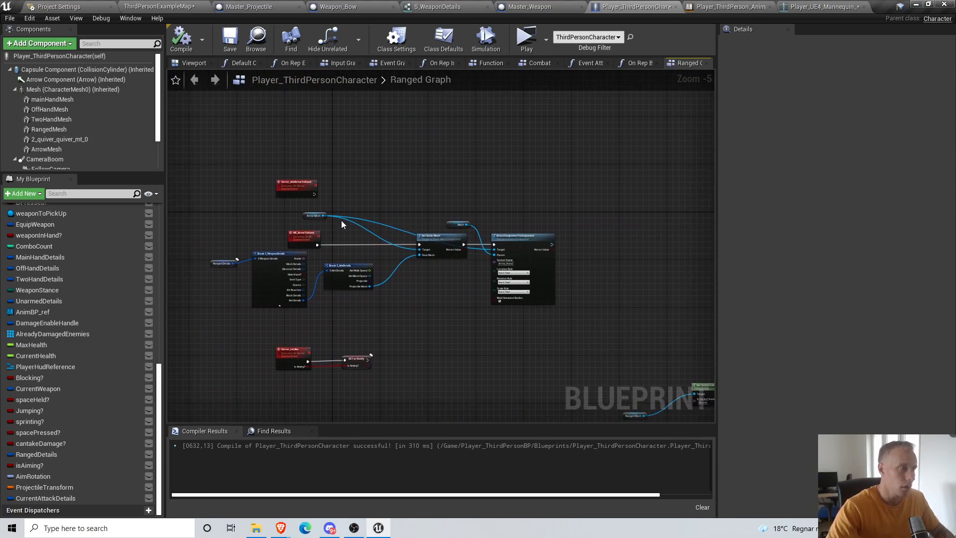
pyautogui.moveTo(581, 310); pyautogui.dragTo(582, 310)
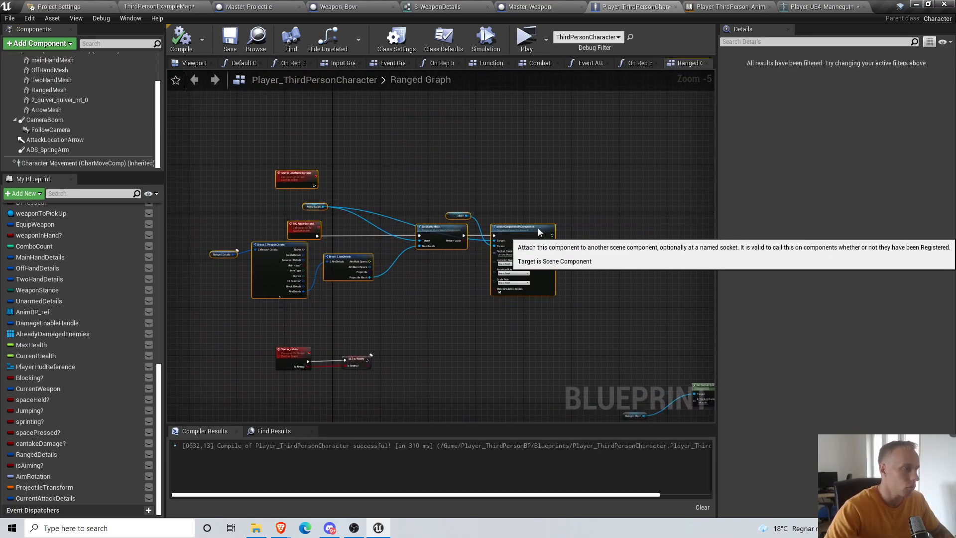
pyautogui.moveTo(538, 229); pyautogui.dragTo(539, 193)
pyautogui.click(255, 139)
pyautogui.click(238, 45)
pyautogui.moveTo(488, 150); pyautogui.dragTo(567, 195, button='right')
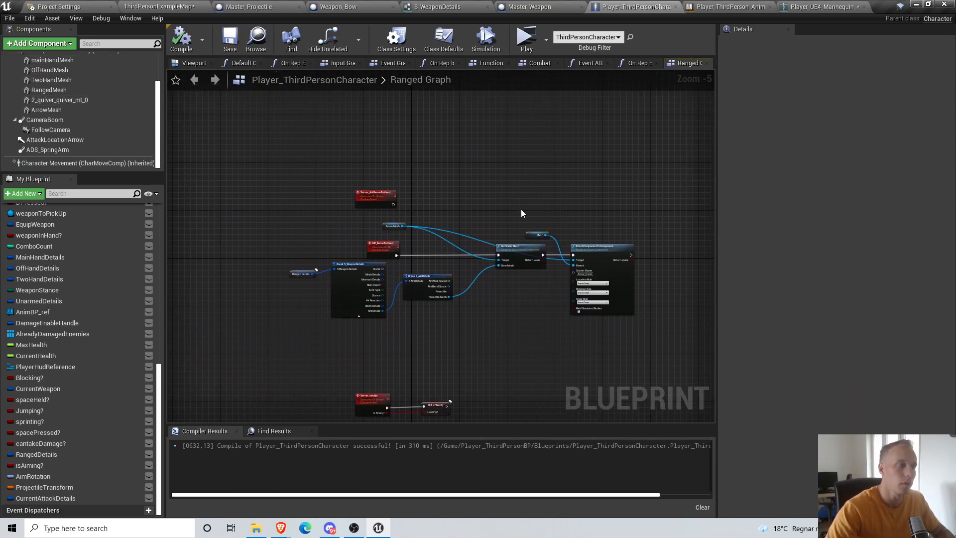
# In the animation blueprint's Event Graph, place a Player getter below the AnimNotify_ArrowToHand event, compile, and reposition the event
pyautogui.click(729, 6)
pyautogui.scroll(-3, 446, 221)
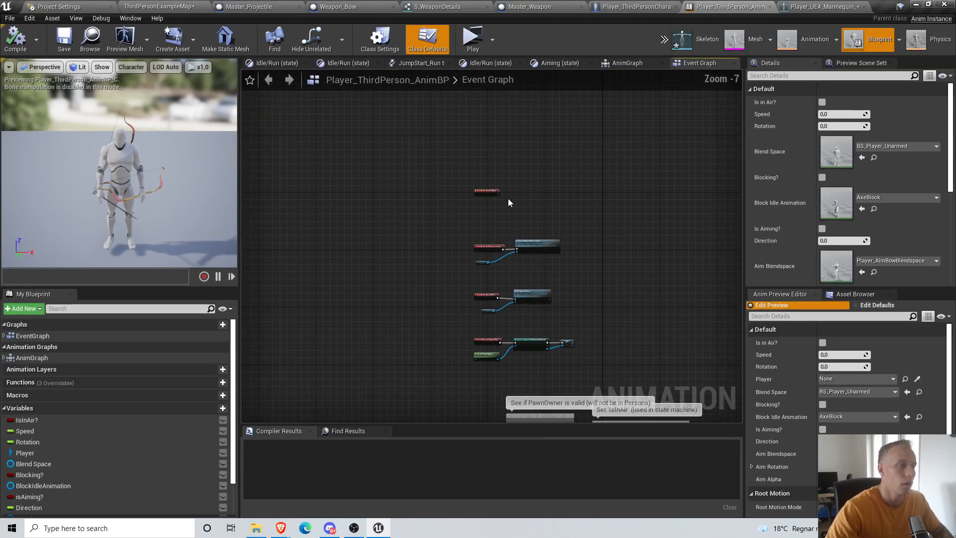
pyautogui.scroll(2, 484, 169)
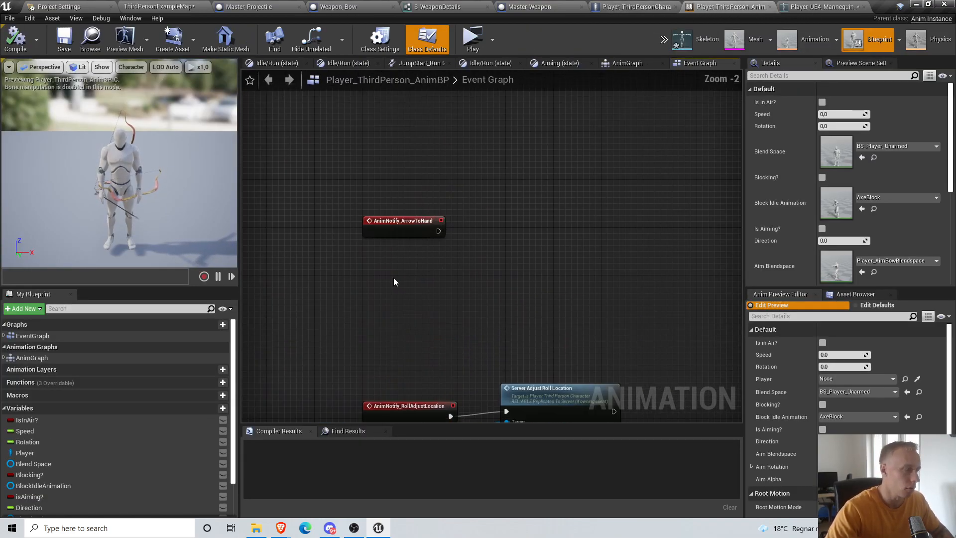
pyautogui.moveTo(73, 453); pyautogui.dragTo(363, 280)
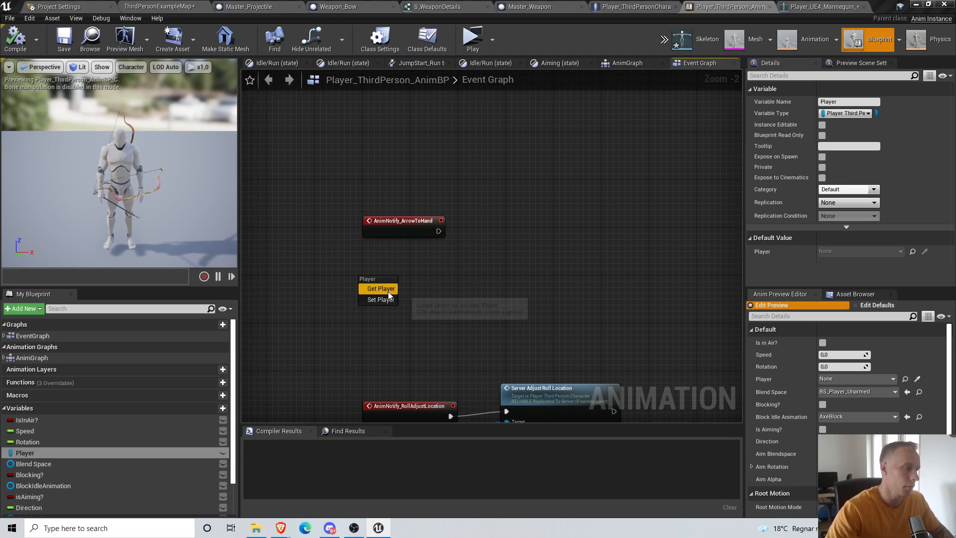
pyautogui.scroll(2, 401, 270)
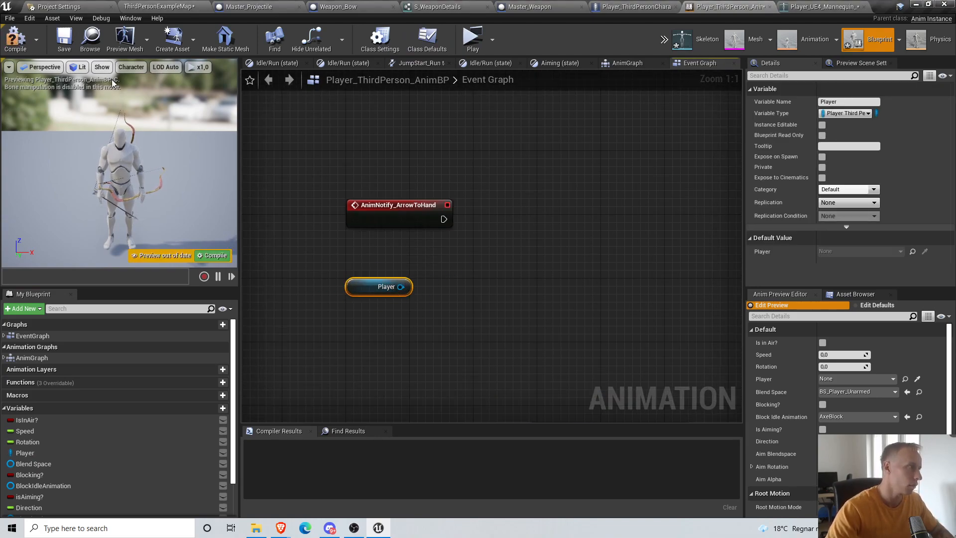
pyautogui.click(23, 45)
pyautogui.moveTo(580, 244); pyautogui.dragTo(561, 217, button='right')
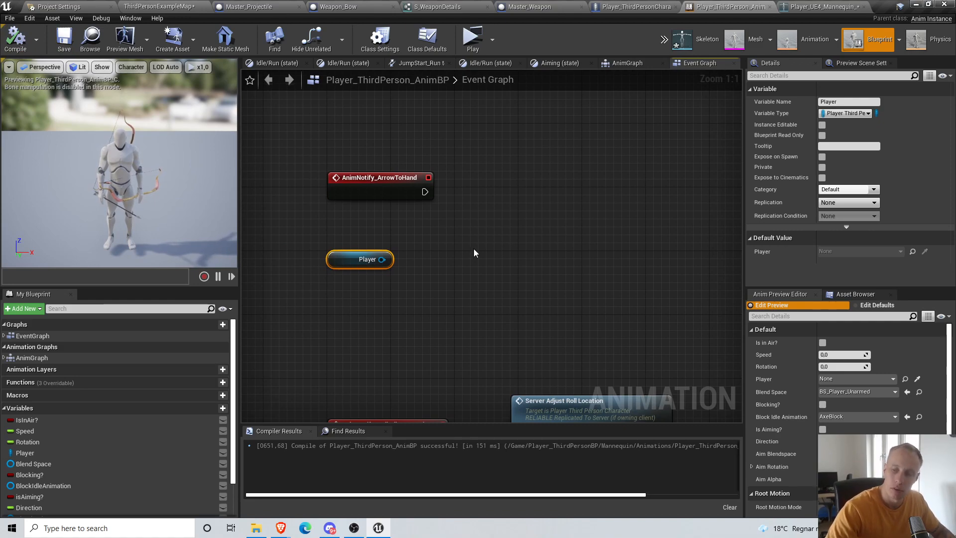
pyautogui.moveTo(410, 262); pyautogui.dragTo(456, 255, button='right')
pyautogui.moveTo(585, 233); pyautogui.dragTo(542, 219, button='right')
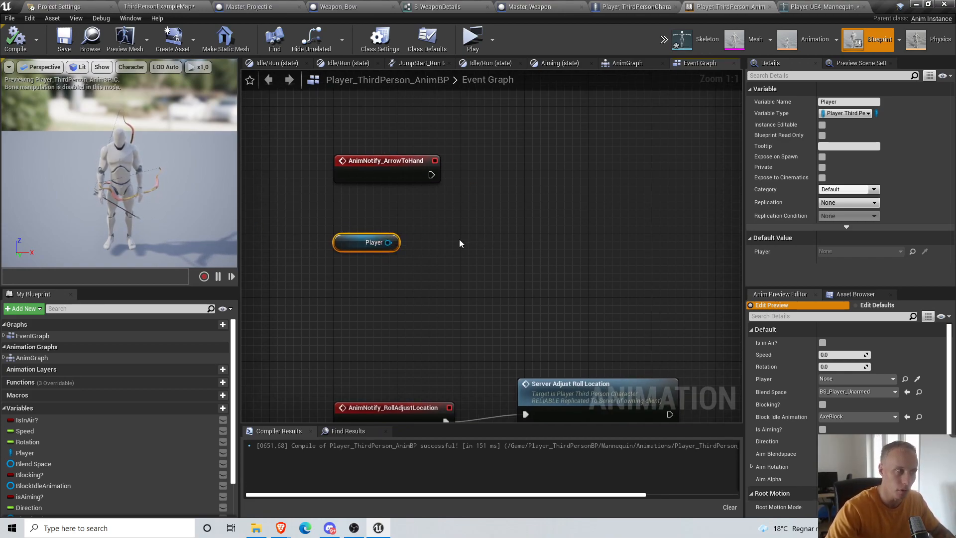
pyautogui.moveTo(409, 157); pyautogui.dragTo(422, 136)
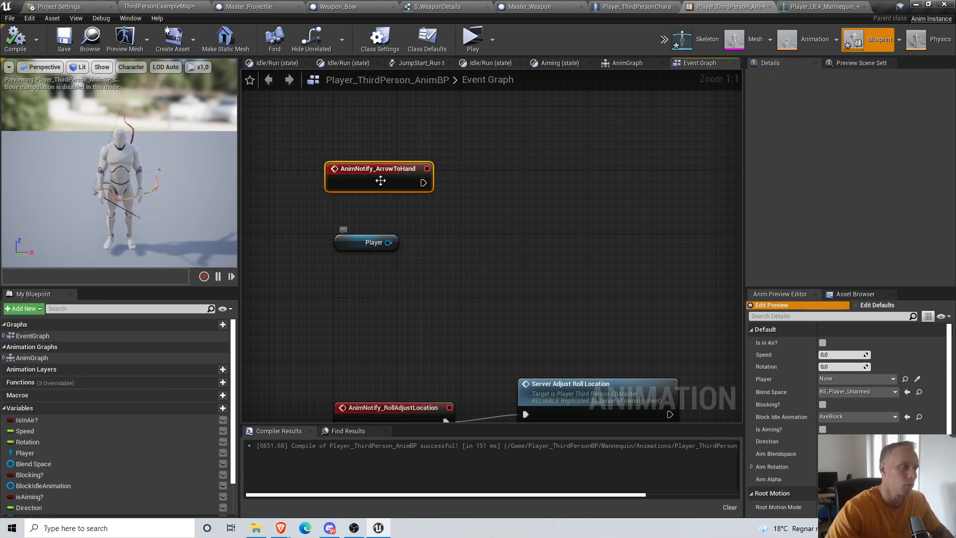
# In the character blueprint's Ranged Graph, reposition the Server_AddArrowToHand and MC_ArrowToHand events so they line up on one side
pyautogui.moveTo(387, 243); pyautogui.dragTo(420, 222)
pyautogui.write('server')
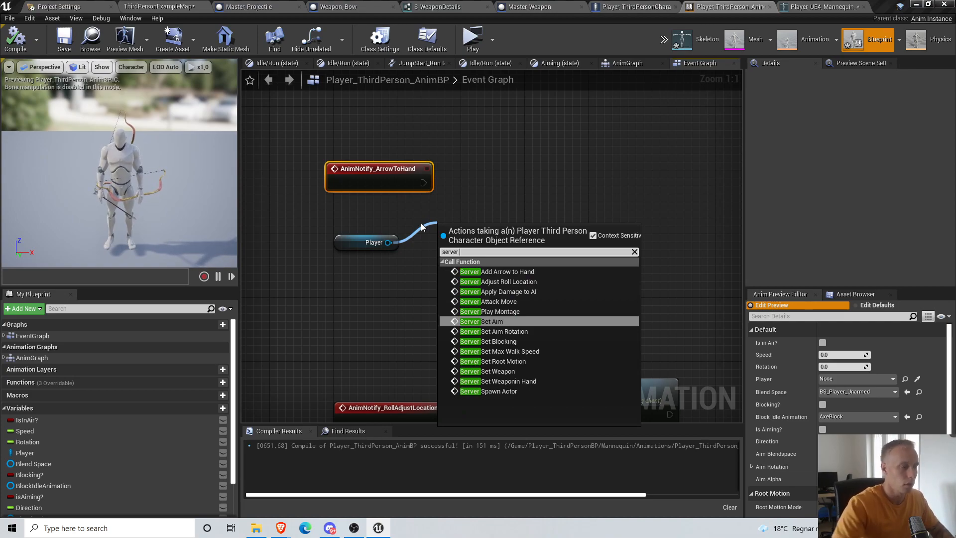
pyautogui.click(230, 8)
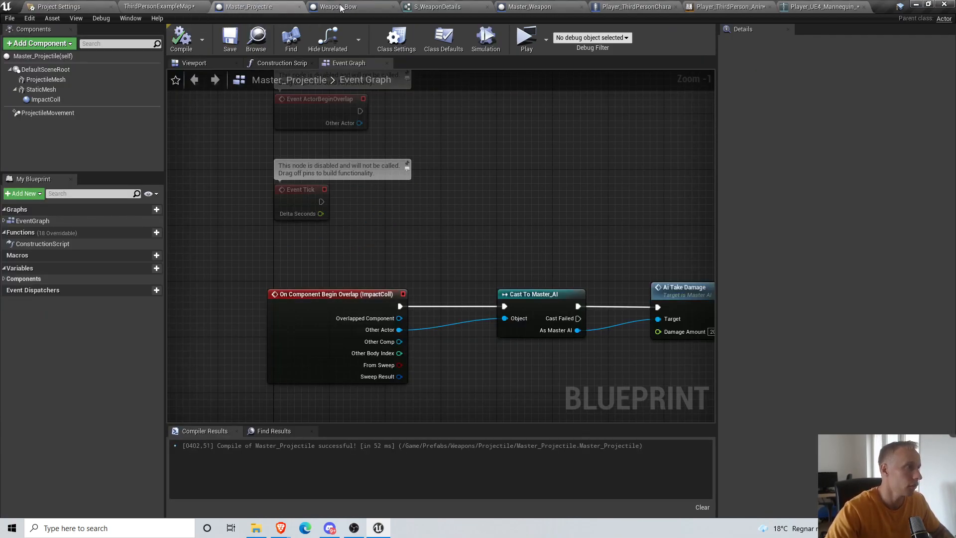
pyautogui.click(646, 7)
pyautogui.scroll(4, 360, 207)
pyautogui.click(417, 186)
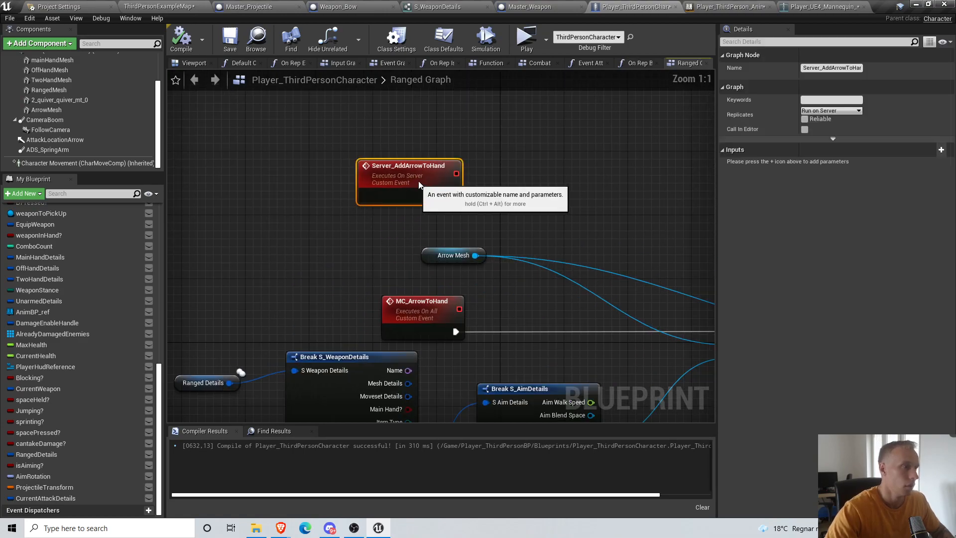
pyautogui.moveTo(420, 311); pyautogui.dragTo(403, 310)
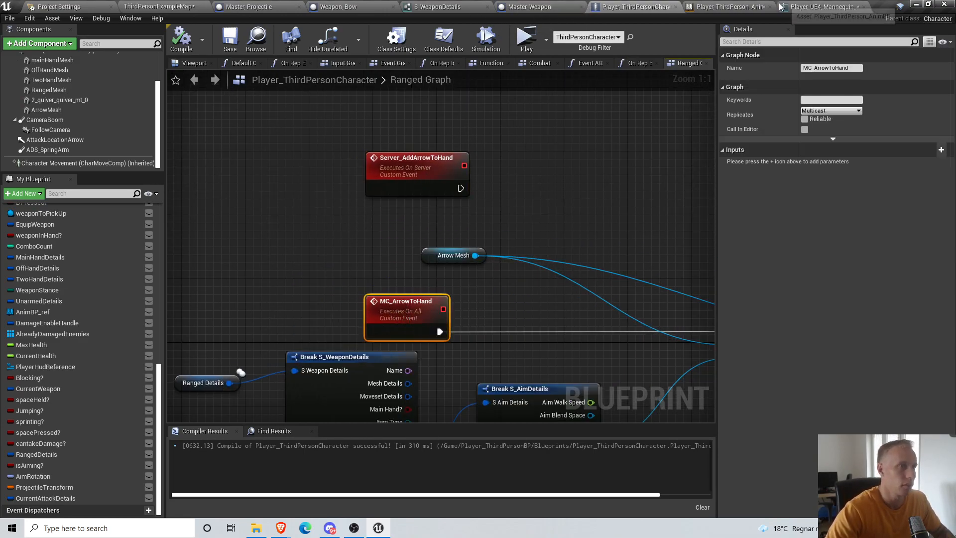
# Return to the animation blueprint's Event Graph and move the AnimNotify_ArrowToHand event slightly higher above the Player getter
pyautogui.click(783, 7)
pyautogui.click(744, 8)
pyautogui.moveTo(435, 180); pyautogui.dragTo(427, 171)
pyautogui.moveTo(426, 174); pyautogui.dragTo(494, 176)
pyautogui.click(404, 205)
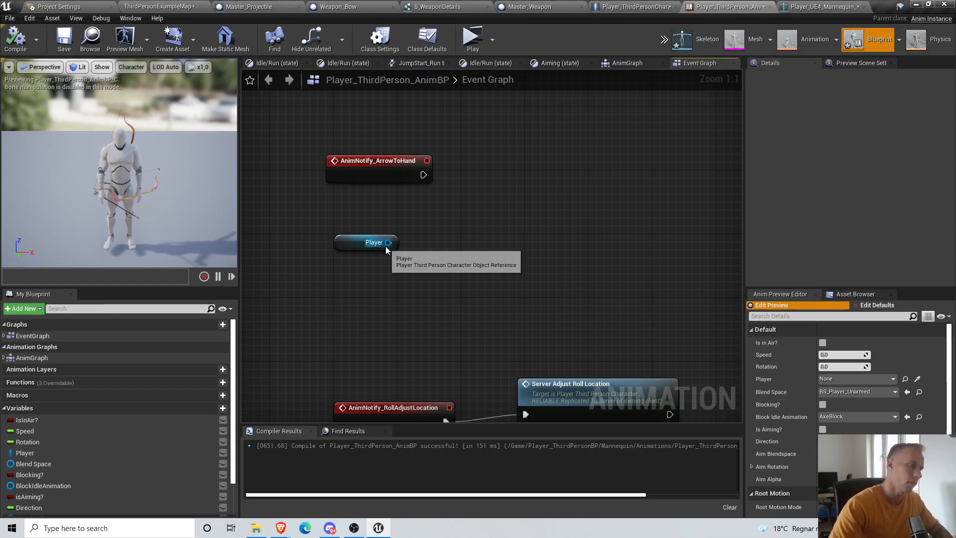
pyautogui.moveTo(430, 231); pyautogui.dragTo(429, 231)
pyautogui.write('mc add ar')
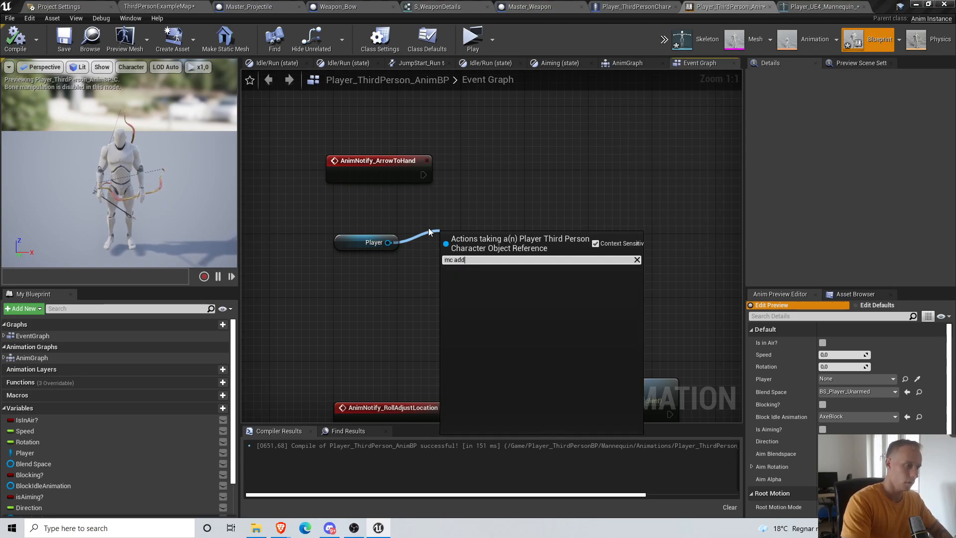
pyautogui.press('BackSpace')
pyautogui.press('BackSpace')
pyautogui.press('BackSpace')
pyautogui.press('BackSpace')
pyautogui.press('BackSpace')
pyautogui.press('BackSpace')
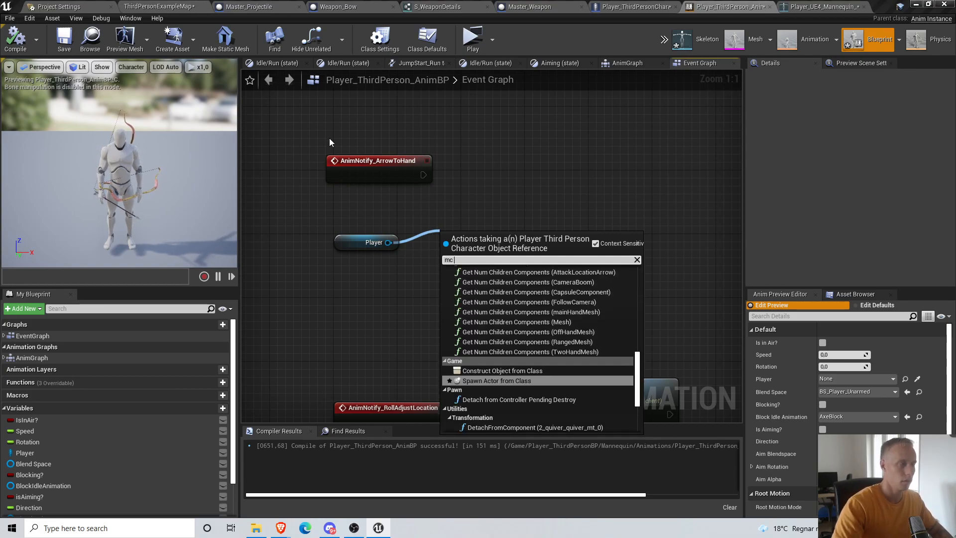
# Call MC Arrow to Hand on the Player reference, execute it from AnimNotify_ArrowToHand, and compile the animation blueprint
pyautogui.click(613, 9)
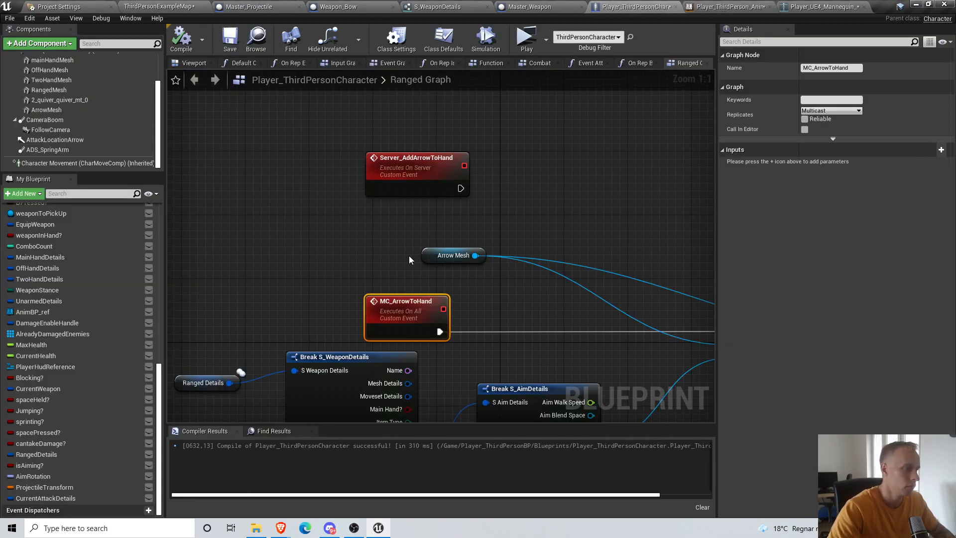
pyautogui.click(720, 6)
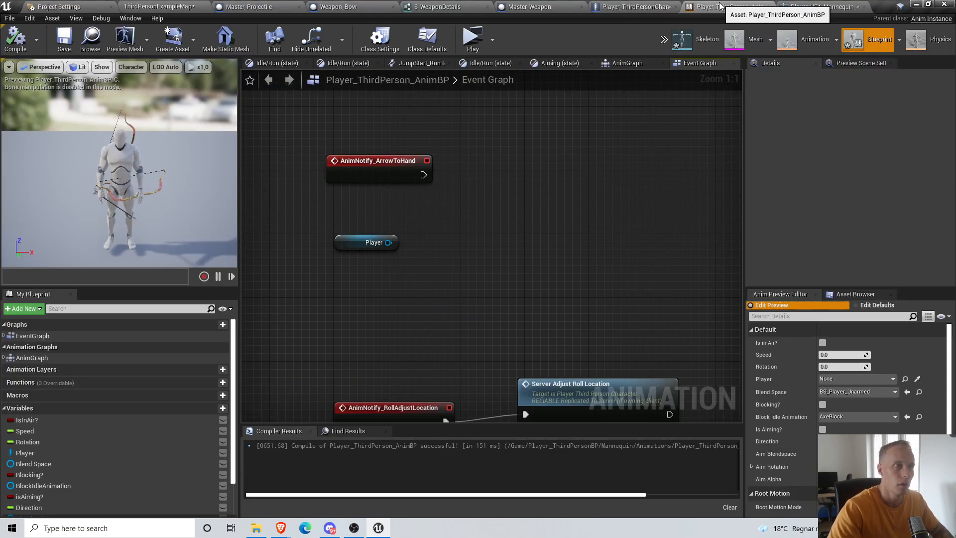
pyautogui.moveTo(466, 227); pyautogui.dragTo(468, 222)
pyautogui.write('mc arrow')
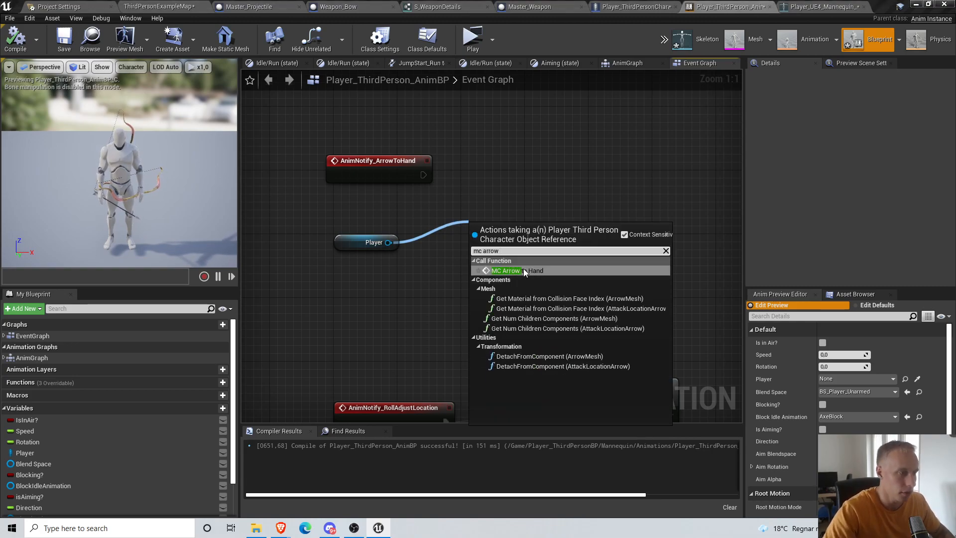
pyautogui.click(521, 270)
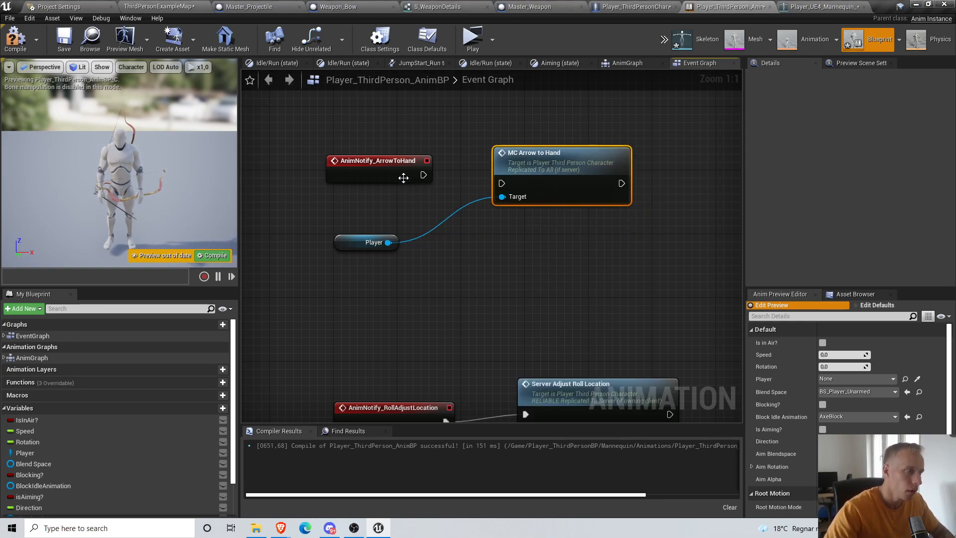
pyautogui.moveTo(504, 182); pyautogui.dragTo(505, 181)
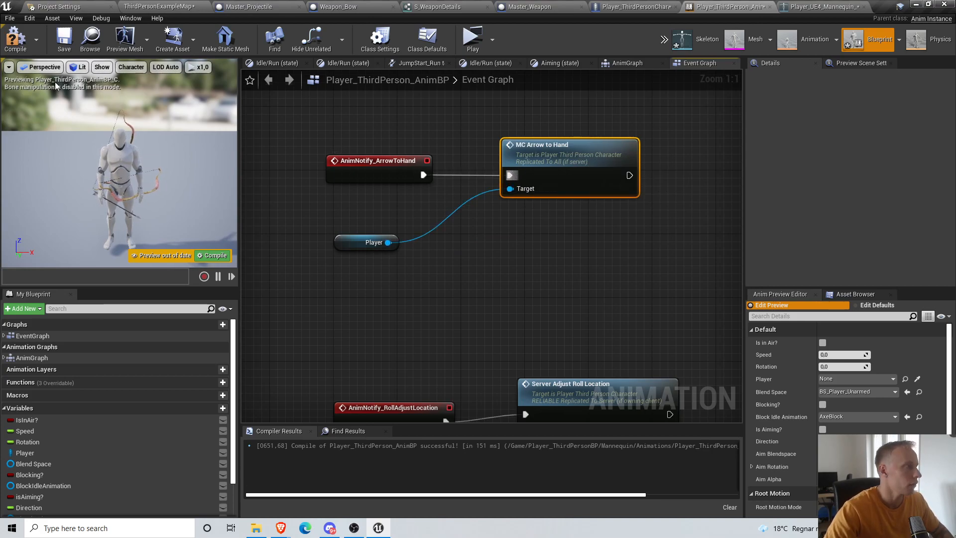
pyautogui.click(19, 42)
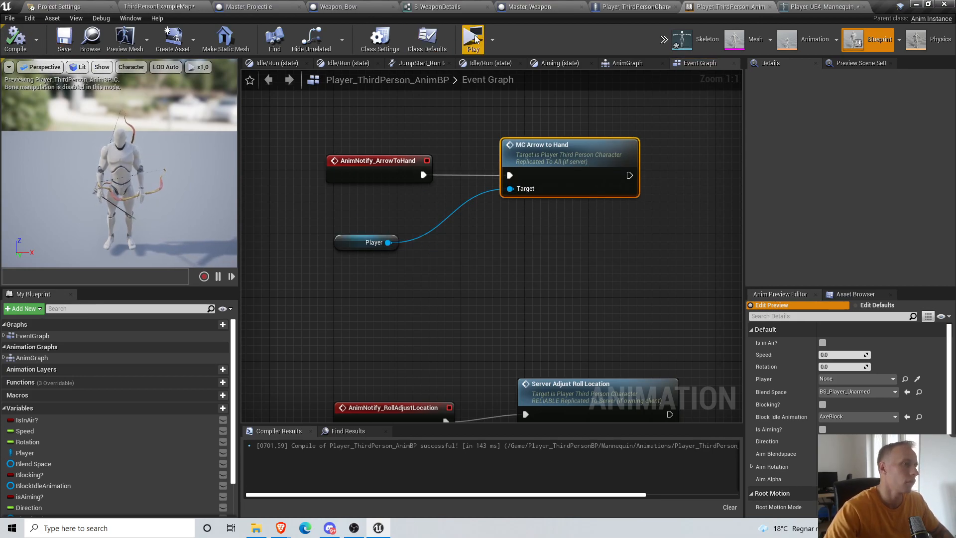
# Play-test the server character: pick up and equip the bow, aim and shoot repeatedly, examine the arrow in hand, and stop the preview
pyautogui.press('w')
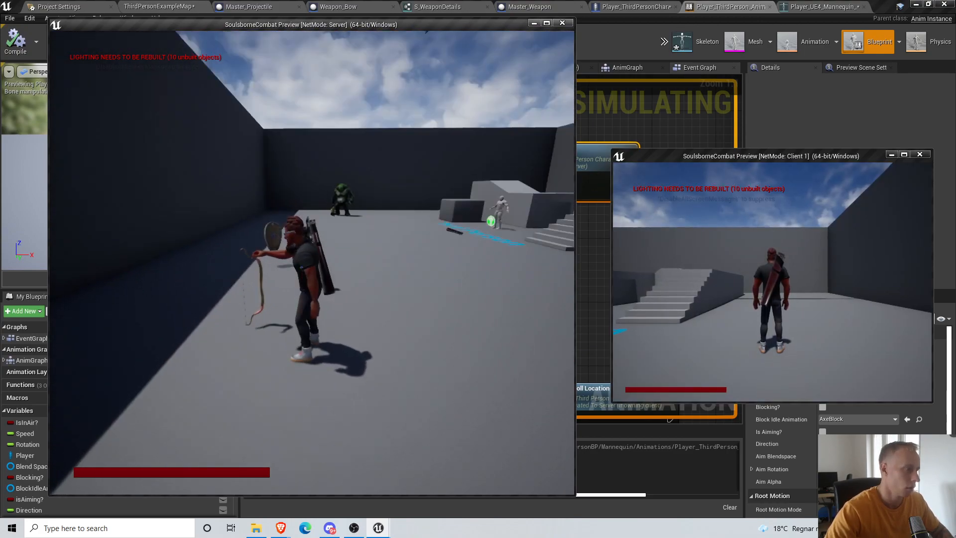
pyautogui.press('e')
pyautogui.press('1')
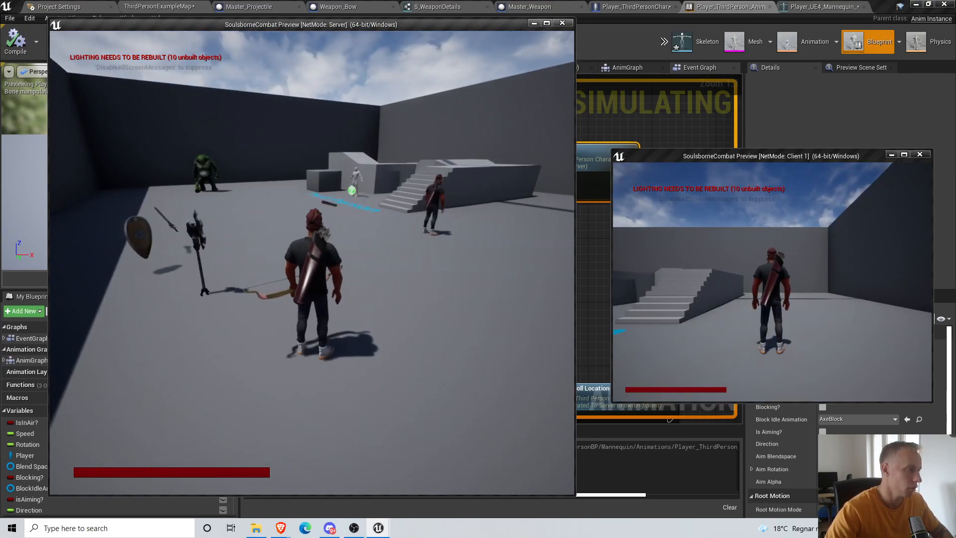
pyautogui.rightClick(312, 262)
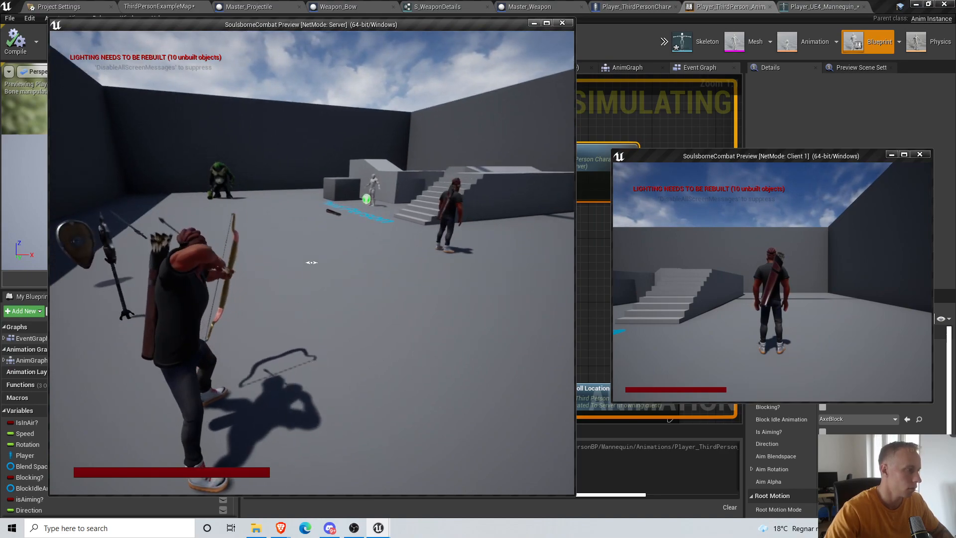
pyautogui.click(311, 262)
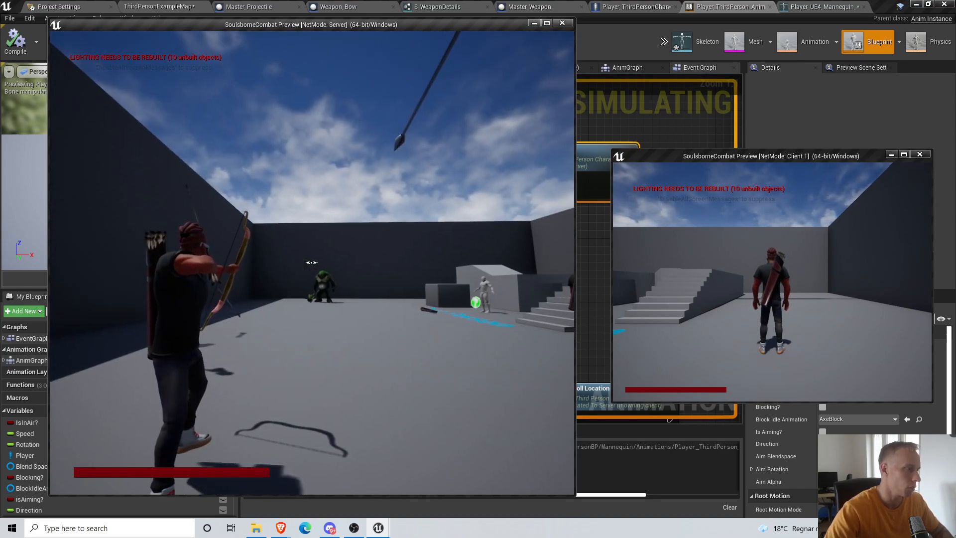
pyautogui.rightClick(312, 263)
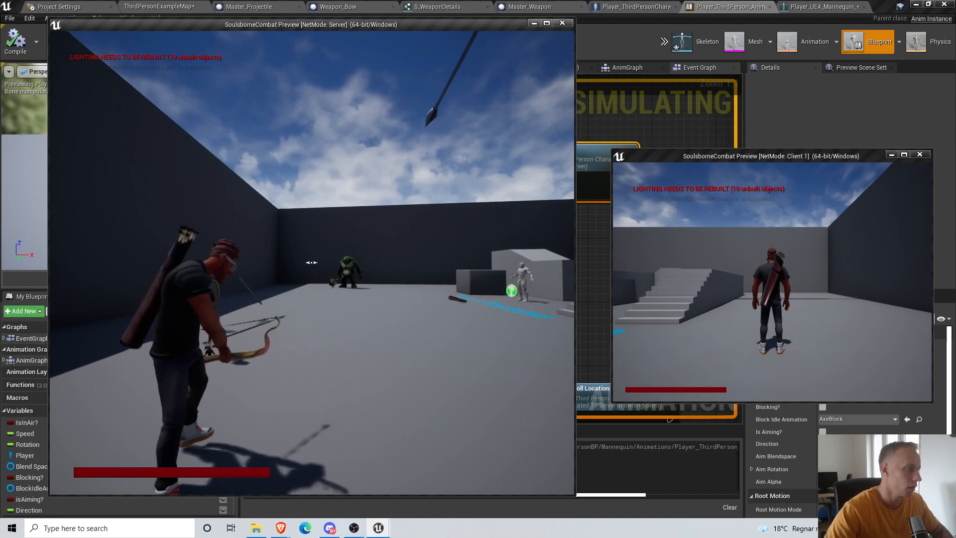
pyautogui.click(312, 263)
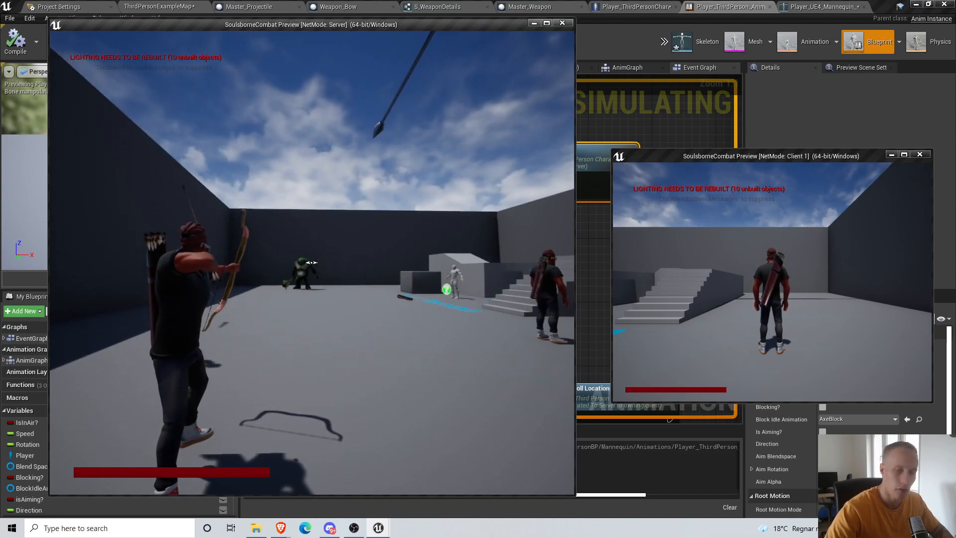
pyautogui.press('w')
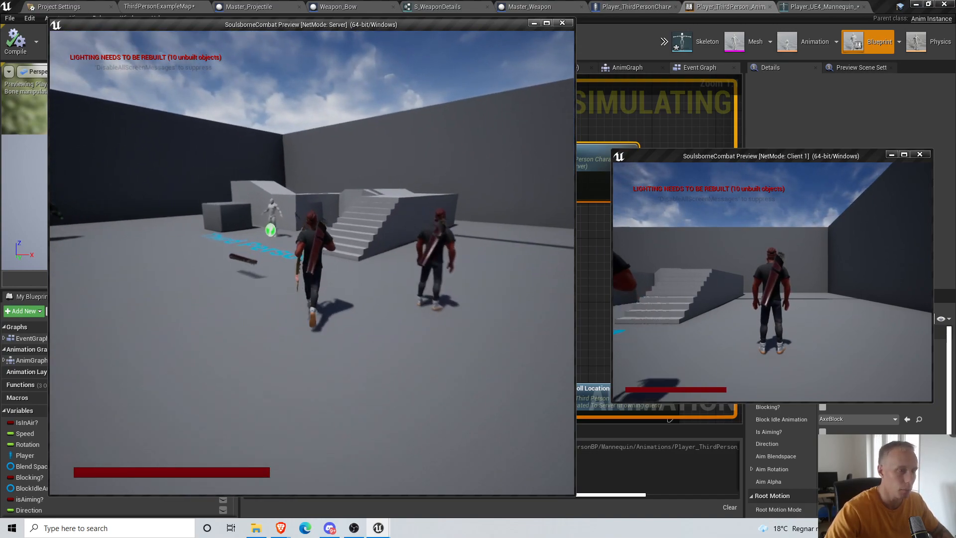
pyautogui.rightClick(311, 262)
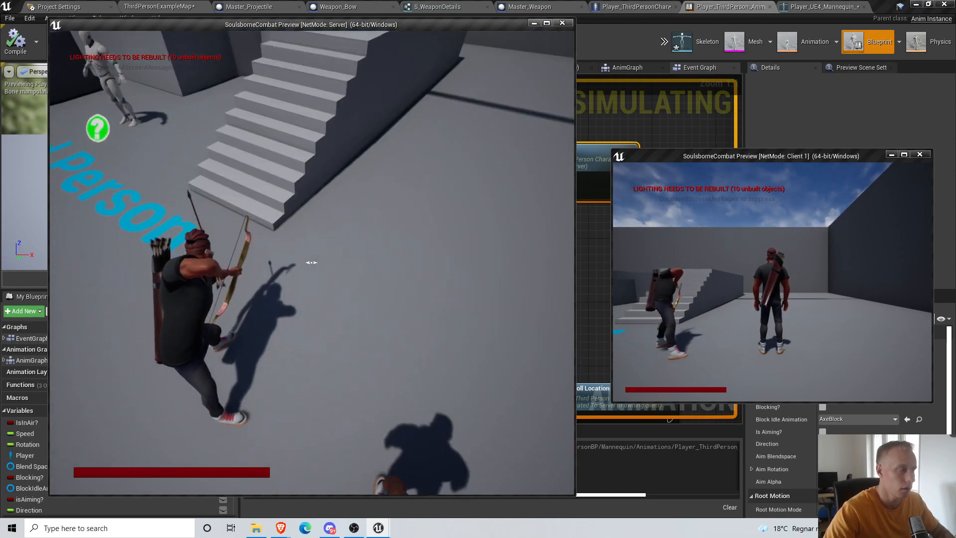
pyautogui.press('Escape')
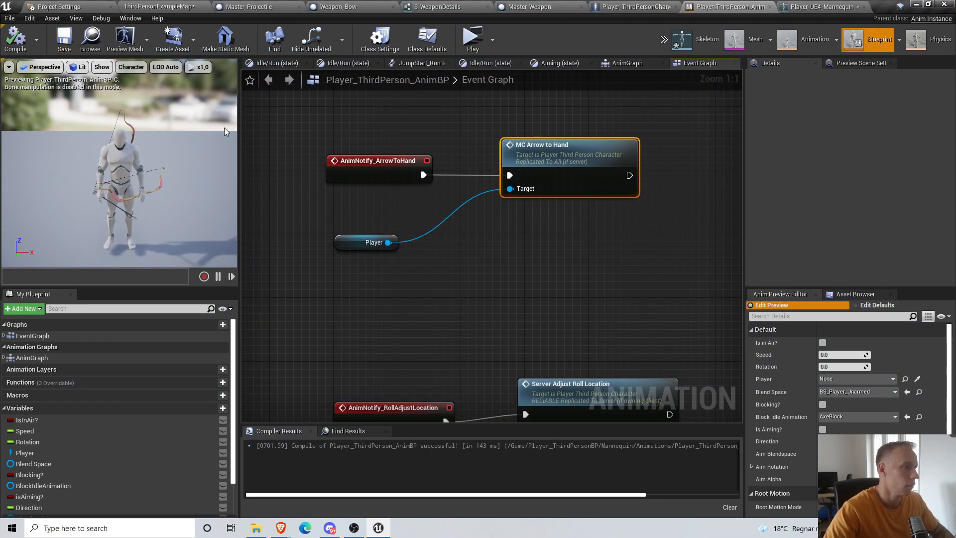
# Start a new preview, collect the bow with the server character, and draw and aim it beside the client character
pyautogui.click(472, 37)
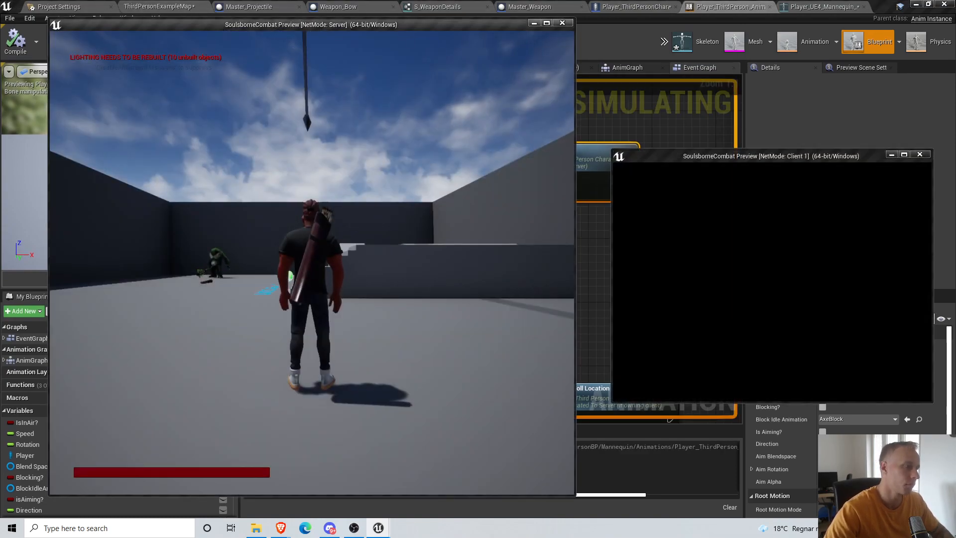
pyautogui.press('w')
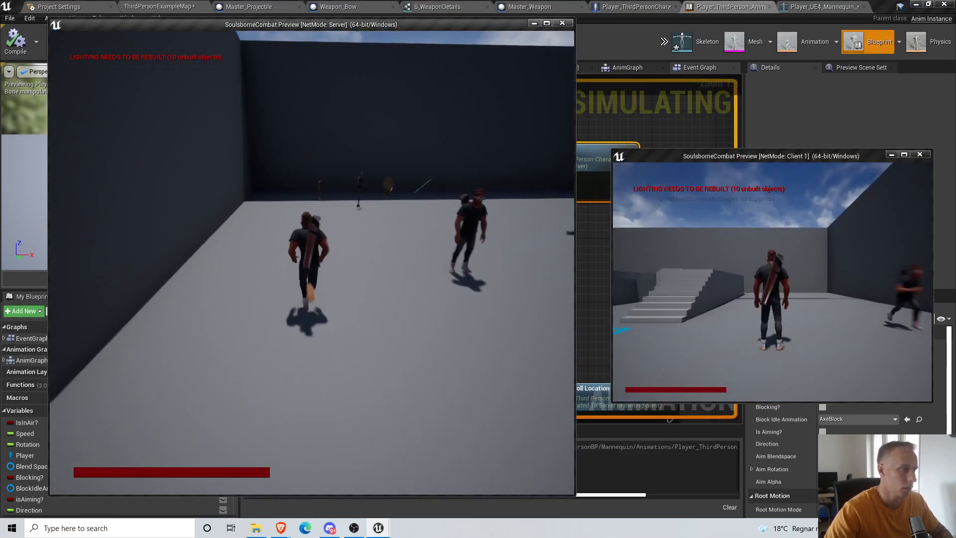
pyautogui.press('w')
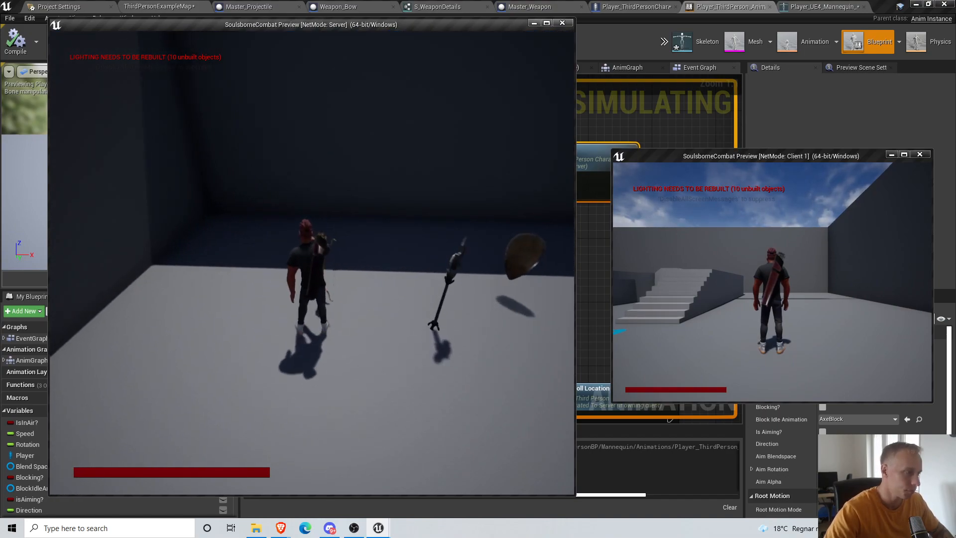
pyautogui.press('w')
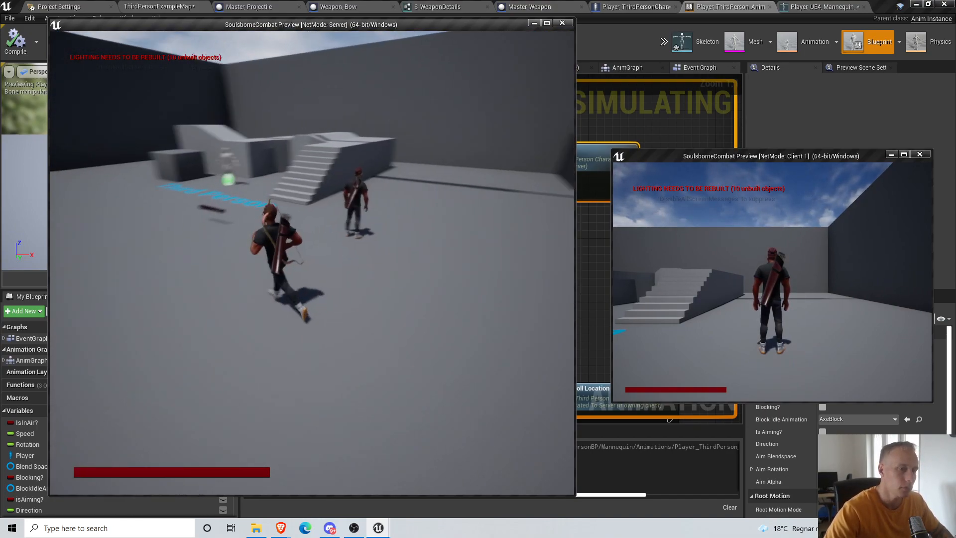
pyautogui.press('w')
pyautogui.press('s')
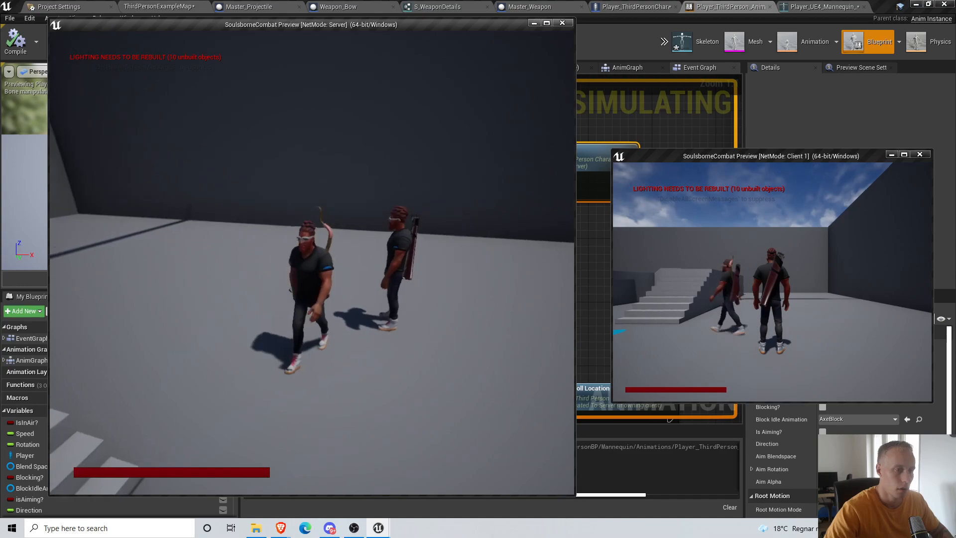
pyautogui.press('d')
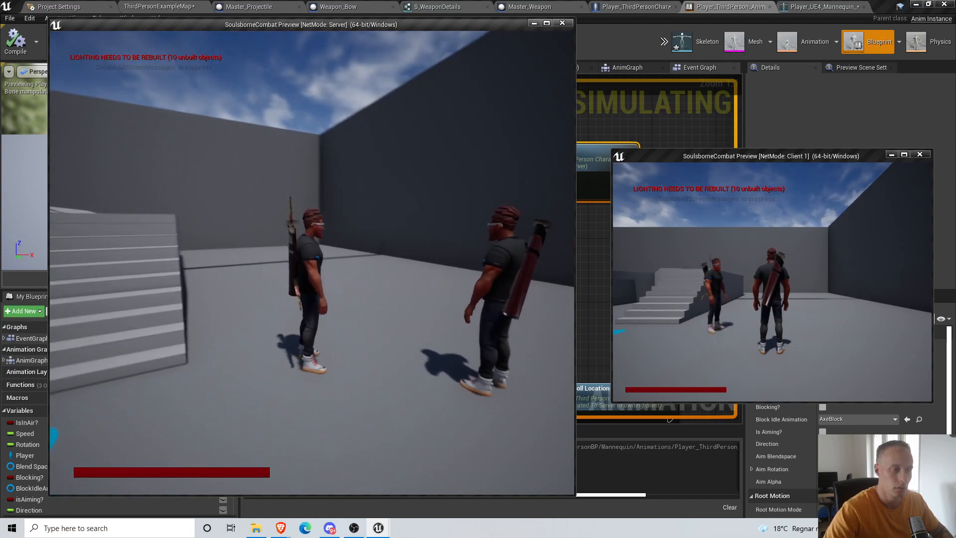
pyautogui.press('1')
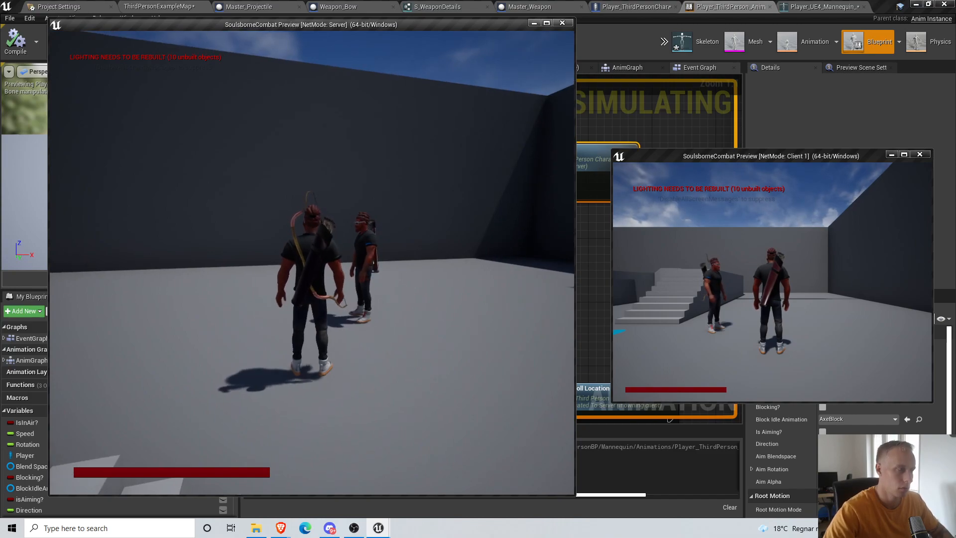
pyautogui.rightClick(311, 263)
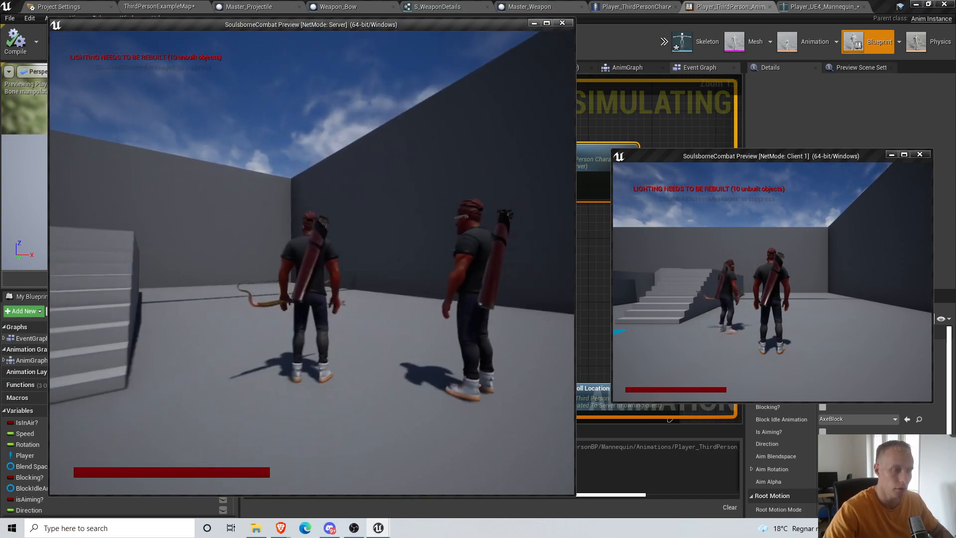
# Move the client character around the server character to examine the replicated bow and arrow, and end the preview
pyautogui.hotkey('alt', 'Tab')
pyautogui.click(746, 307)
pyautogui.press('w')
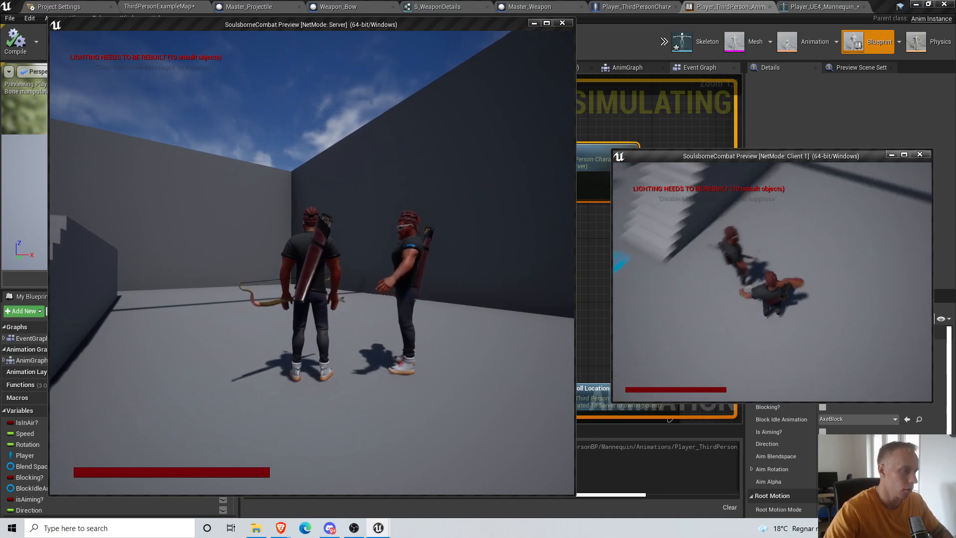
pyautogui.hotkey('alt', 'Tab')
pyautogui.click(565, 406)
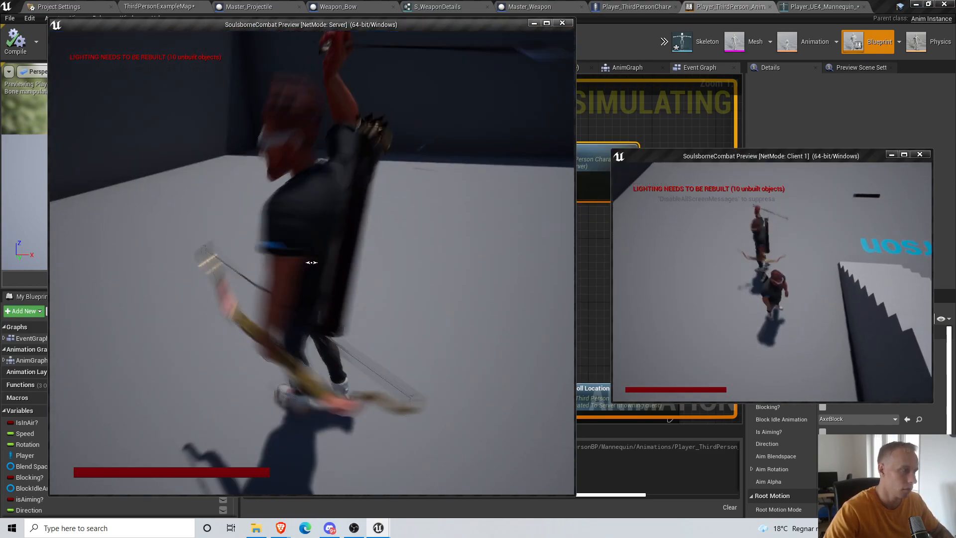
pyautogui.press('Escape')
# Start another multiplayer preview and run the client's character across the level to test the bow from the client side
pyautogui.click(472, 39)
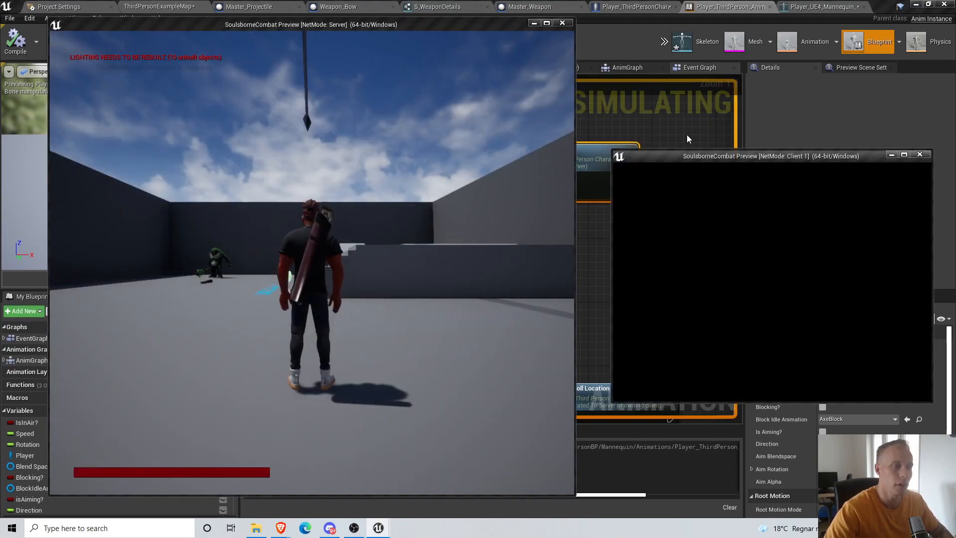
pyautogui.click(808, 207)
pyautogui.press('w')
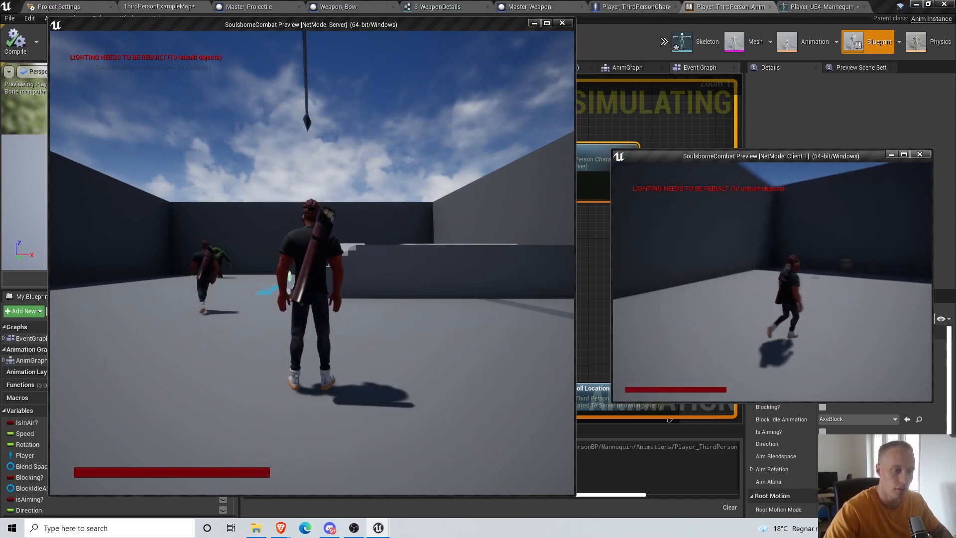
# Play-test the bow in the client preview by picking it up and aiming while strafing, and end the session
pyautogui.press('w')
pyautogui.press('e')
pyautogui.press('w')
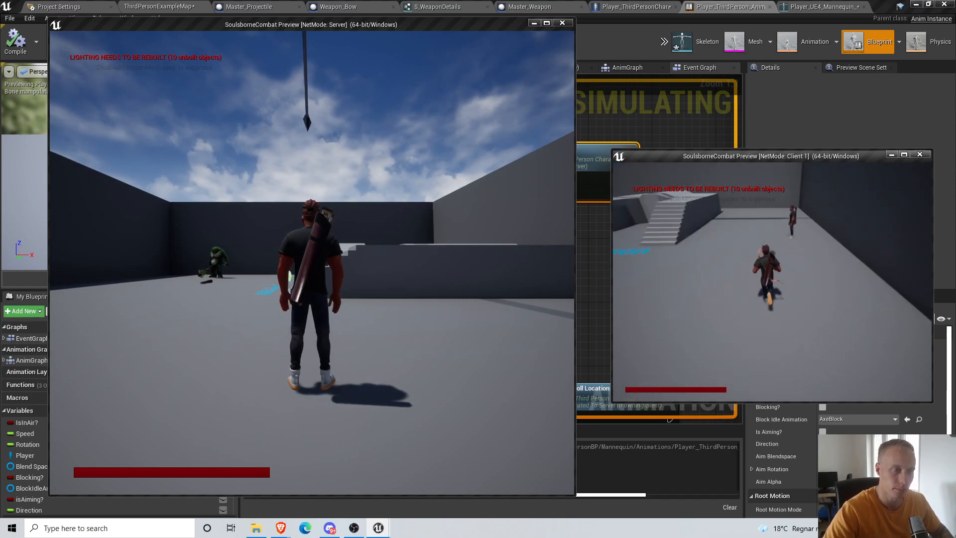
pyautogui.press('w')
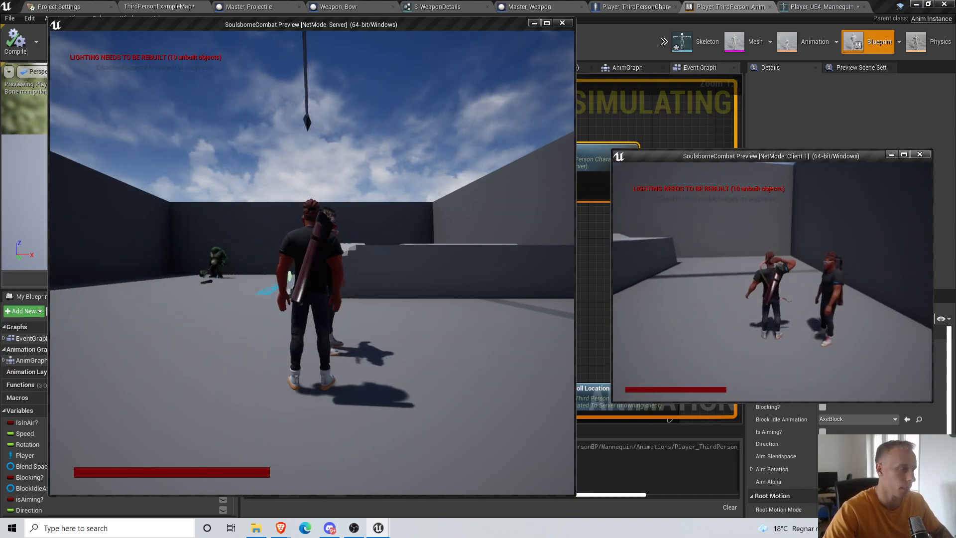
pyautogui.rightClick(772, 281)
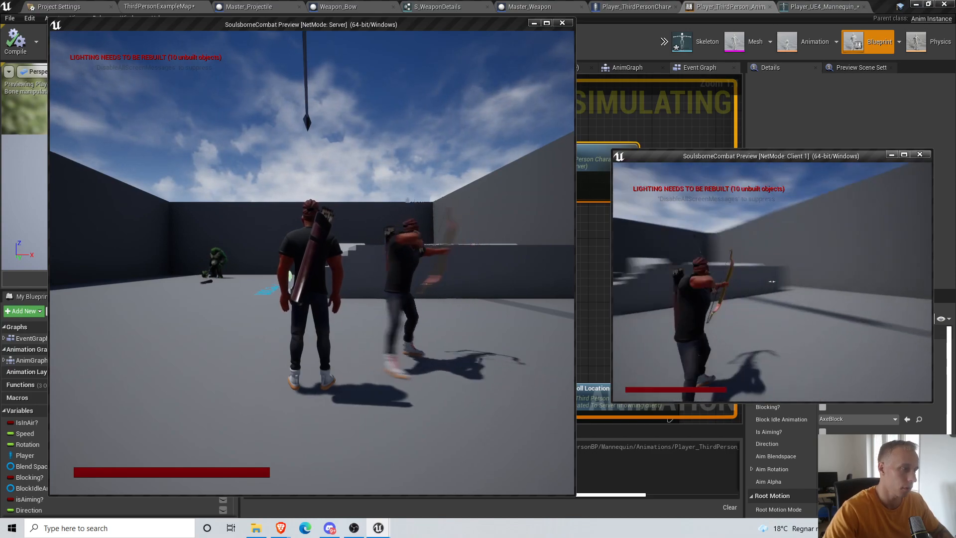
pyautogui.press('d')
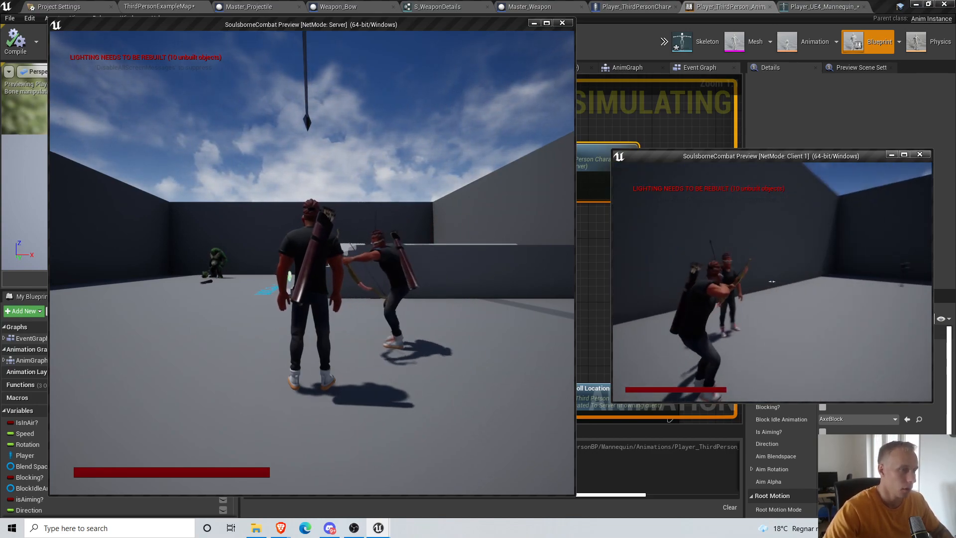
pyautogui.press('d')
pyautogui.press('a')
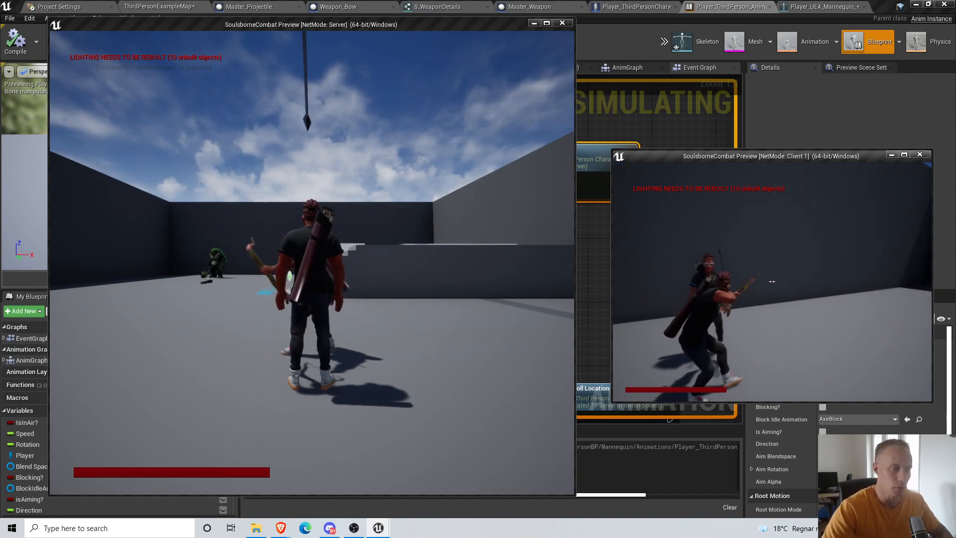
pyautogui.press('Escape')
# Shift the AnimNotify_ArrowToHand, Player and MC Arrow to Hand nodes slightly in the animation blueprint's event graph
pyautogui.moveTo(577, 231); pyautogui.dragTo(506, 273, button='right')
pyautogui.moveTo(415, 246); pyautogui.dragTo(534, 191, button='right')
pyautogui.scroll(-4, 533, 194)
pyautogui.moveTo(600, 234); pyautogui.dragTo(601, 233)
pyautogui.click(603, 223)
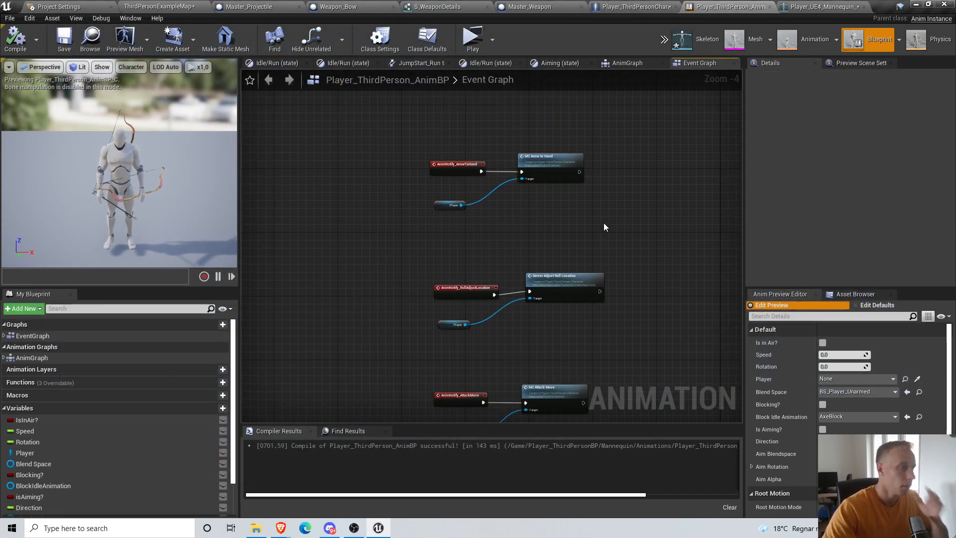
pyautogui.moveTo(586, 230); pyautogui.dragTo(567, 252, button='right')
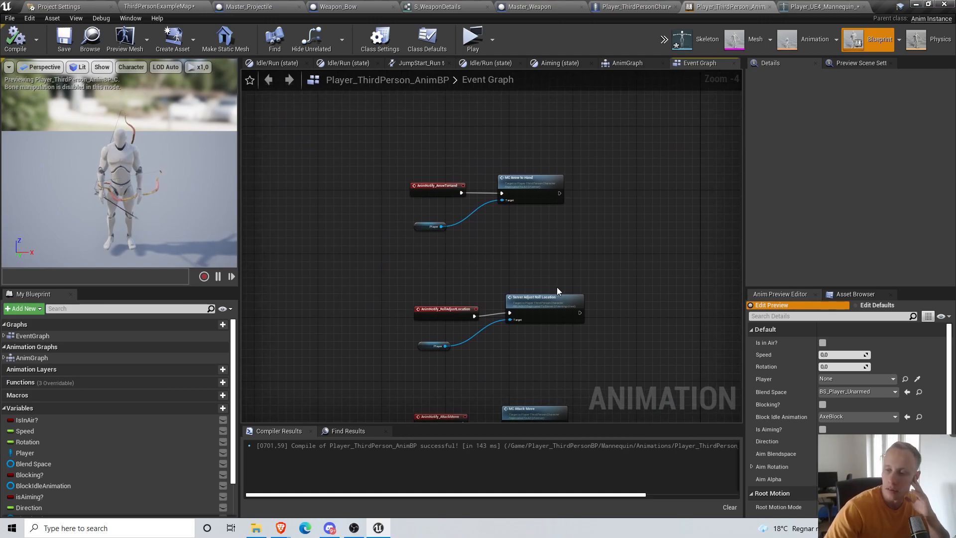
pyautogui.scroll(2, 482, 170)
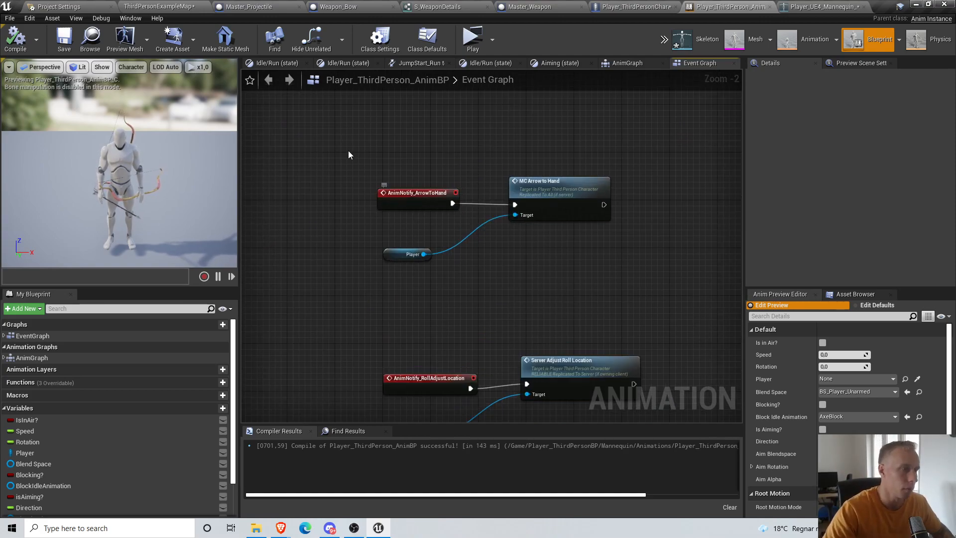
pyautogui.moveTo(349, 152); pyautogui.dragTo(573, 258)
pyautogui.moveTo(582, 219); pyautogui.dragTo(592, 217)
pyautogui.click(582, 232)
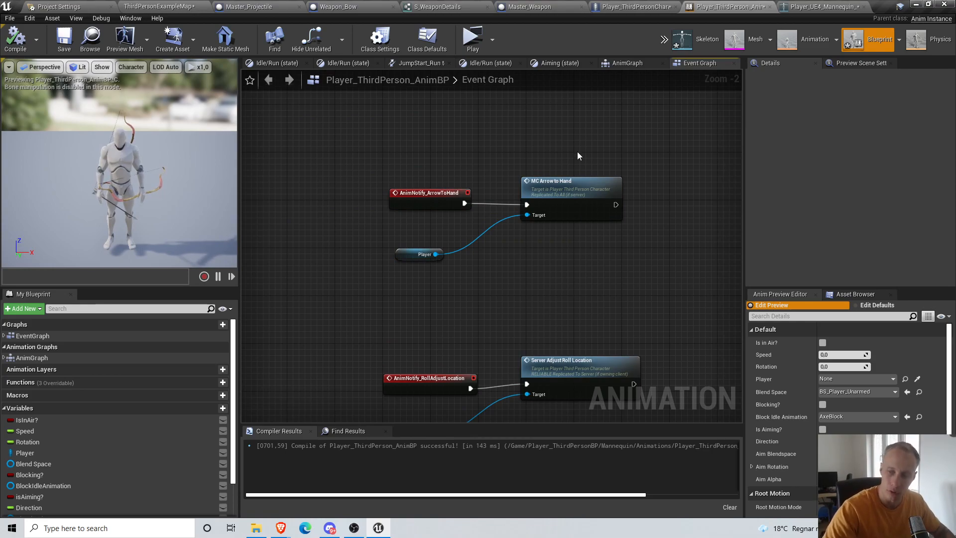
# Examine how MC_ArrowToHand sets and attaches the arrow mesh in the character's Ranged Graph, and return to the animation blueprint
pyautogui.scroll(2, 523, 285)
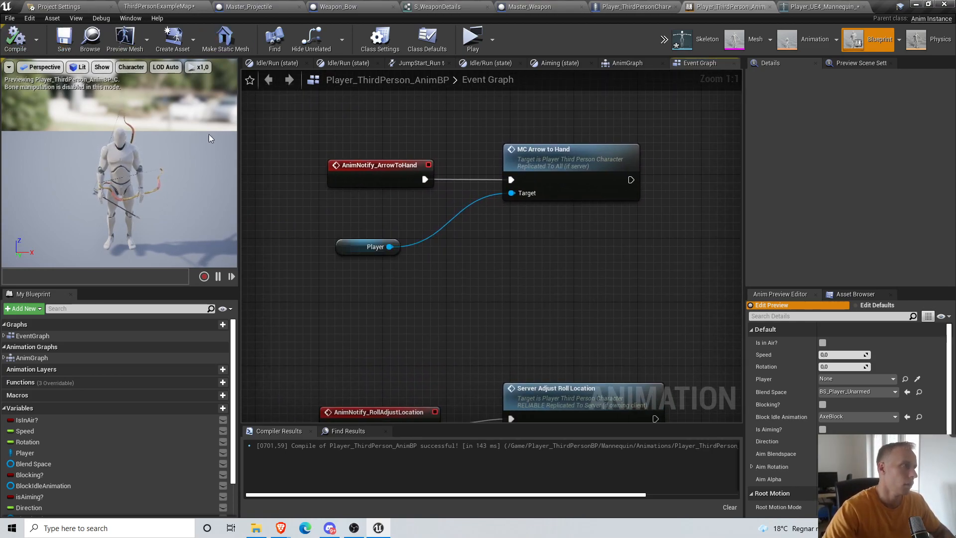
pyautogui.moveTo(395, 117); pyautogui.dragTo(390, 134, button='right')
pyautogui.scroll(-4, 492, 189)
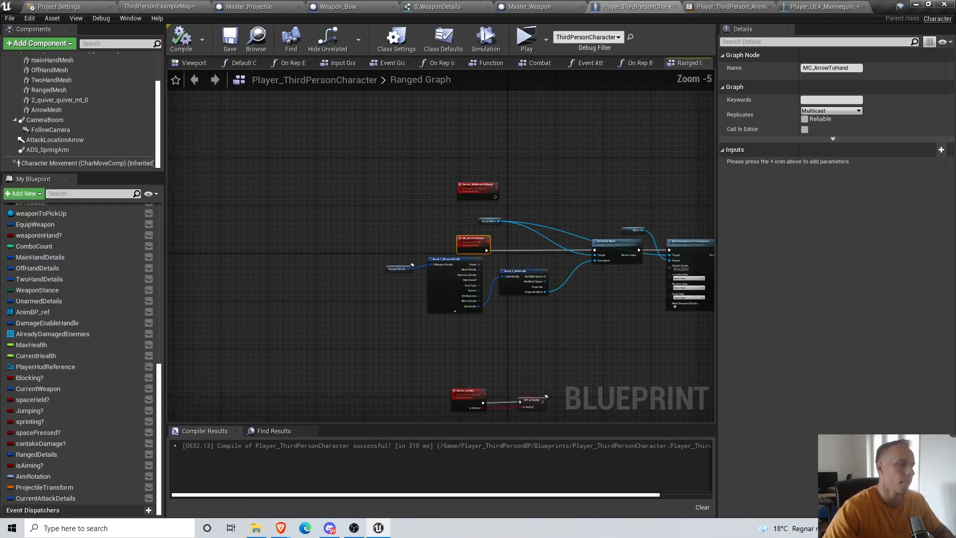
pyautogui.moveTo(566, 222); pyautogui.dragTo(417, 214, button='right')
pyautogui.scroll(3, 566, 303)
pyautogui.moveTo(380, 292); pyautogui.dragTo(515, 286, button='right')
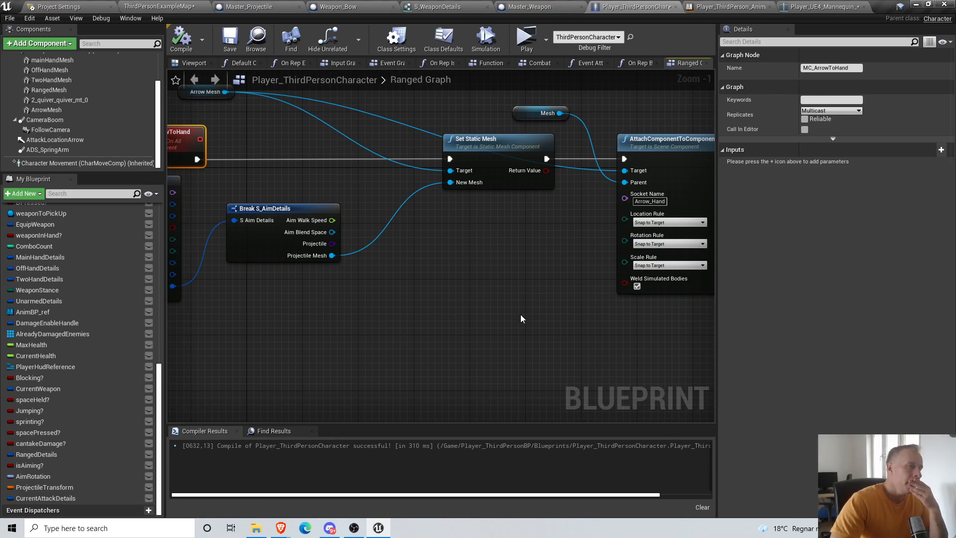
pyautogui.click(738, 9)
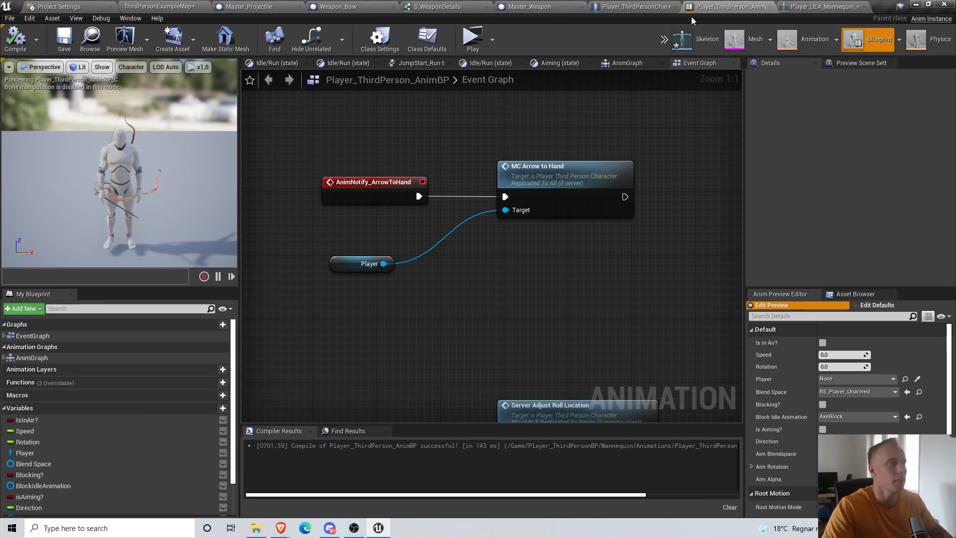
# Bring up the player mannequin skeleton and scrub the ShootingArrow_Draw preview animation to about frame 80
pyautogui.click(440, 6)
pyautogui.click(191, 6)
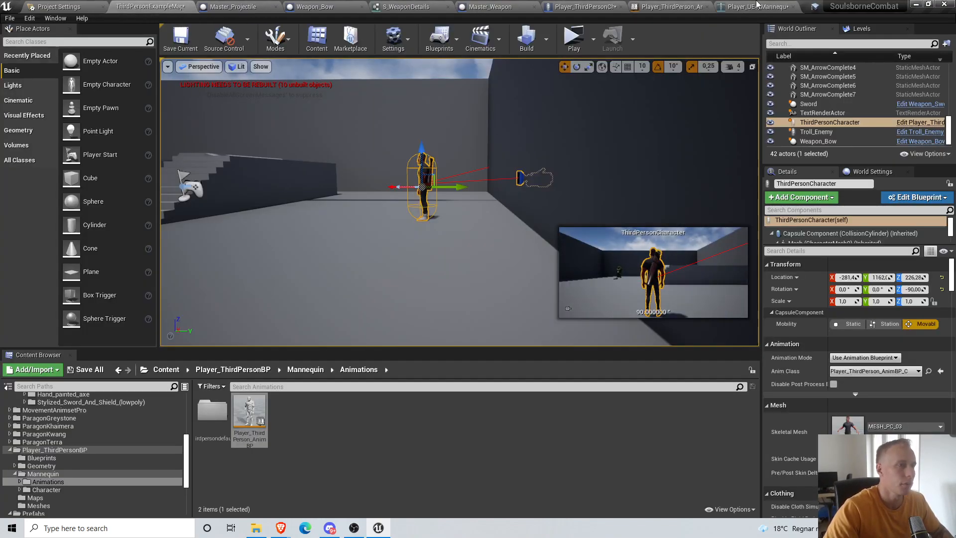
pyautogui.click(757, 7)
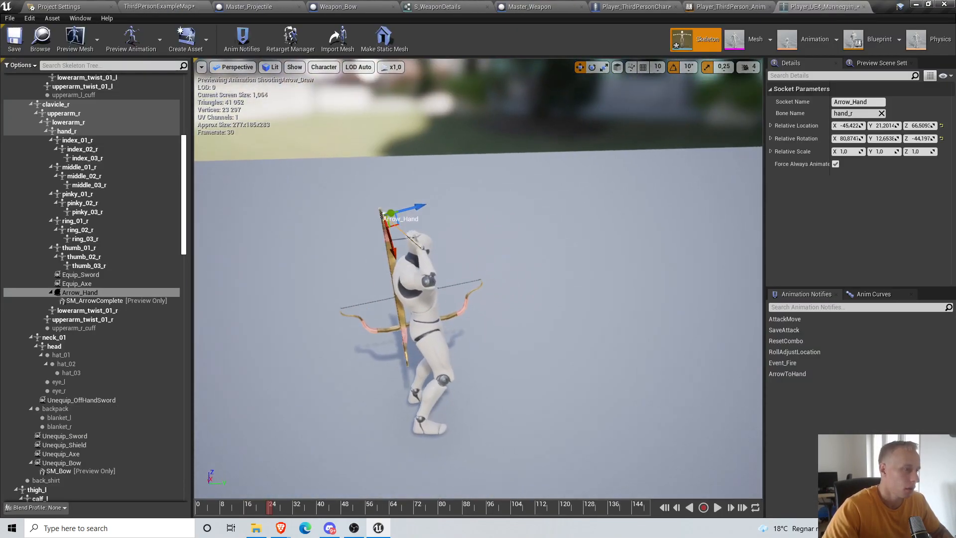
pyautogui.moveTo(270, 507)
pyautogui.mouseDown()
pyautogui.moveTo(259, 507)
pyautogui.moveTo(453, 514)
pyautogui.moveTo(443, 513)
pyautogui.mouseUp()
# Rotate the Arrow_Hand socket to about 8.6, 78.6, -93.0 relative to the right hand
pyautogui.moveTo(440, 413); pyautogui.dragTo(505, 326, button='right')
pyautogui.press('e')
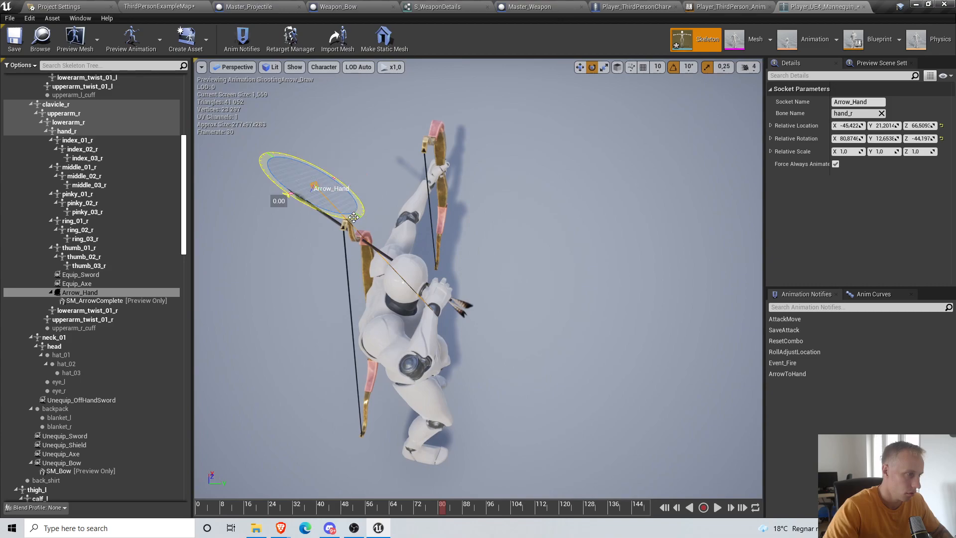
pyautogui.moveTo(321, 194); pyautogui.dragTo(349, 165, button='middle')
pyautogui.moveTo(234, 294); pyautogui.dragTo(224, 283)
pyautogui.moveTo(349, 258); pyautogui.dragTo(304, 257, button='right')
# Move the Arrow_Hand socket to about -89.4, 37.1, -12.0 and rotate it to about 2.6, 48.7, -99.5 to line up with the bow
pyautogui.press('w')
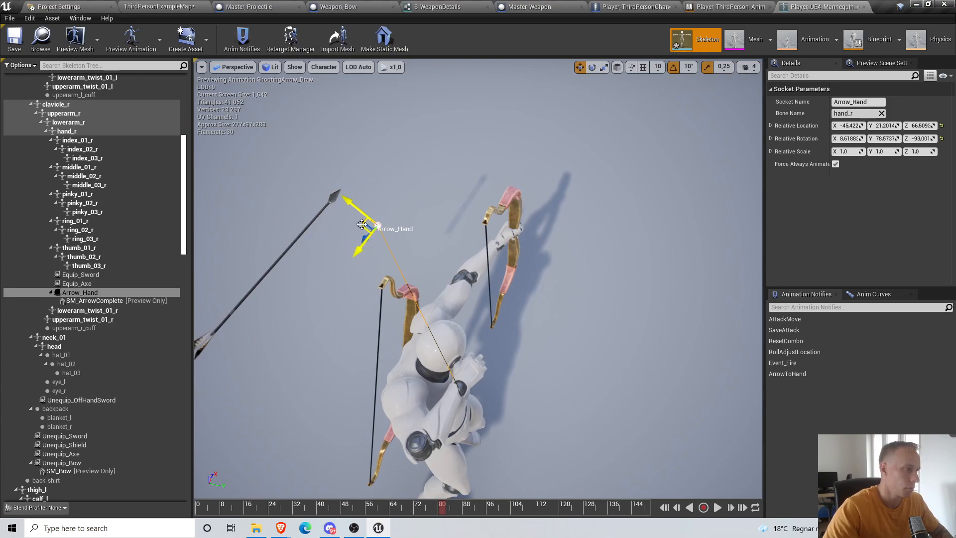
pyautogui.moveTo(362, 225); pyautogui.dragTo(485, 249)
pyautogui.moveTo(550, 284); pyautogui.dragTo(551, 284)
pyautogui.moveTo(550, 284); pyautogui.dragTo(533, 184, button='right')
pyautogui.press('e')
pyautogui.moveTo(547, 346); pyautogui.dragTo(475, 301)
# Refine the Arrow_Hand socket to a location of about -89.9, 31.2, -5.3 and a rotation of about 8.4, 48.3, -95.2
pyautogui.press('w')
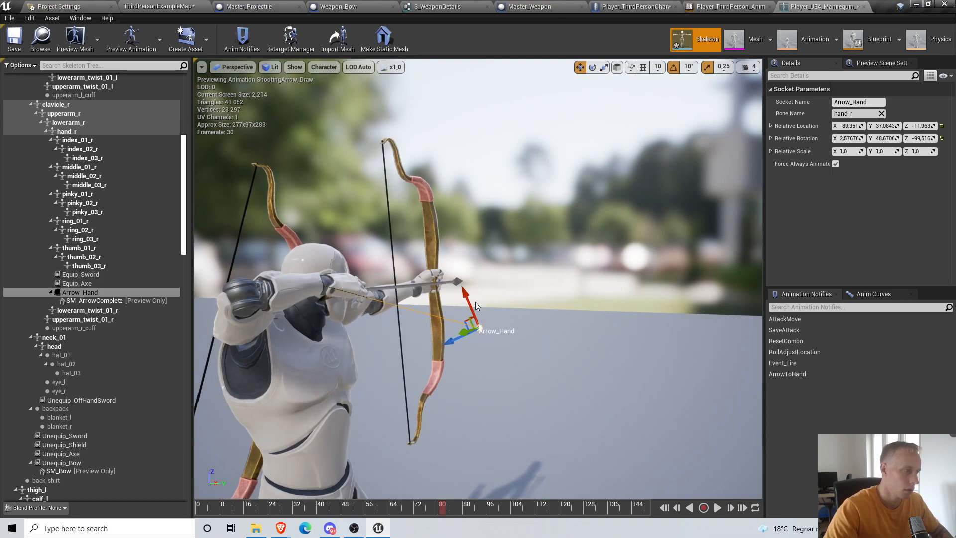
pyautogui.press('w')
pyautogui.moveTo(525, 307); pyautogui.dragTo(540, 428, button='right')
pyautogui.press('e')
pyautogui.moveTo(554, 305); pyautogui.dragTo(570, 299)
pyautogui.moveTo(570, 299); pyautogui.dragTo(497, 259, button='right')
pyautogui.moveTo(498, 299); pyautogui.dragTo(597, 343, button='right')
# Adjust the Arrow_Hand socket to a location of about -101.0, 36.7, -1.4 and a rotation of about 12.7, 48.0, -92.6
pyautogui.press('w')
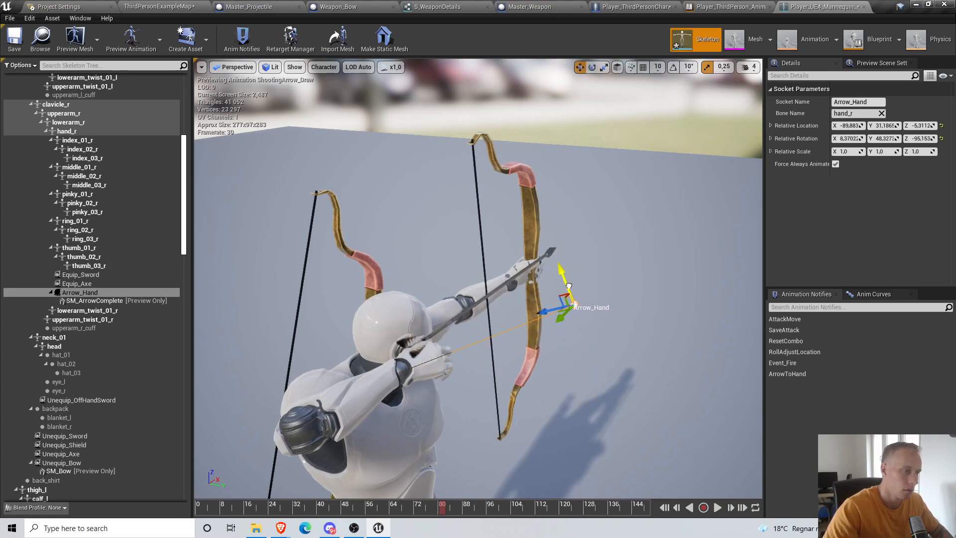
pyautogui.moveTo(571, 317); pyautogui.dragTo(581, 315, button='right')
pyautogui.moveTo(569, 316); pyautogui.dragTo(505, 315)
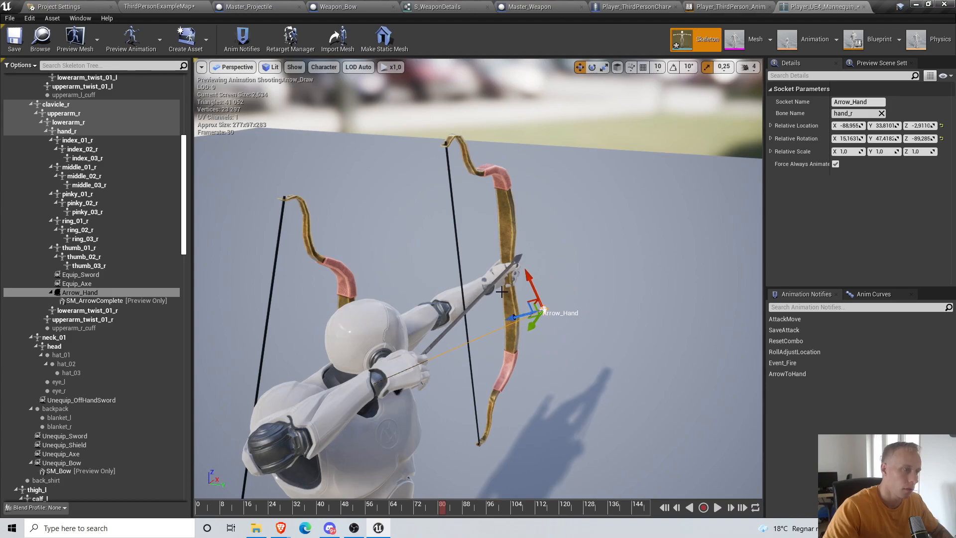
pyautogui.moveTo(528, 274); pyautogui.dragTo(593, 271, button='right')
pyautogui.moveTo(566, 304)
pyautogui.mouseDown(button='right')
pyautogui.moveTo(577, 308)
pyautogui.moveTo(572, 279)
pyautogui.moveTo(589, 291)
pyautogui.moveTo(565, 301)
pyautogui.mouseUp(button='right')
pyautogui.press('w')
pyautogui.press('s')
pyautogui.moveTo(514, 366); pyautogui.dragTo(491, 364)
pyautogui.press('w')
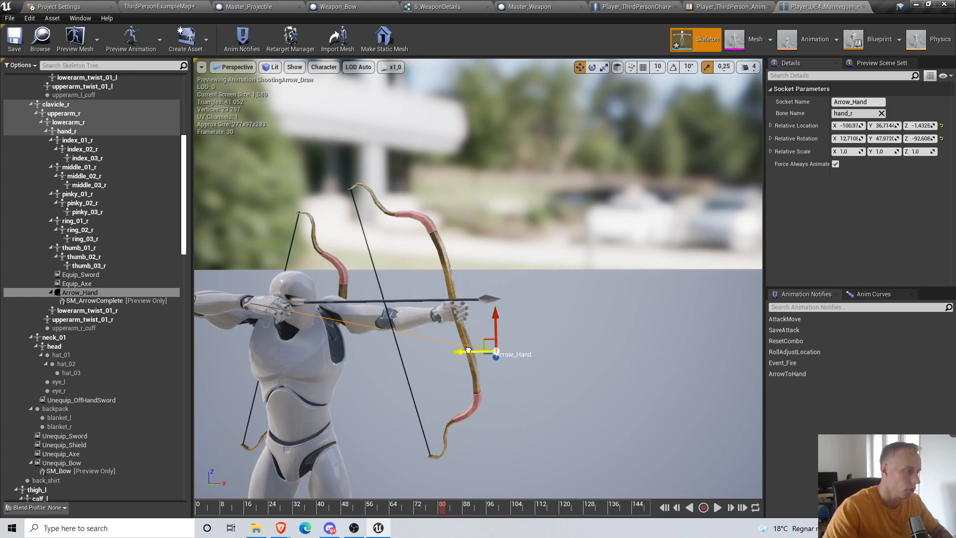
# Slide the Arrow_Hand socket along the arrow's length to about -97.2, 35.9, -2.0, check it from behind the mannequin and deselect it
pyautogui.moveTo(459, 350); pyautogui.dragTo(458, 350)
pyautogui.moveTo(491, 366); pyautogui.dragTo(556, 396, button='right')
pyautogui.press('a')
pyautogui.press('w')
pyautogui.press('e')
pyautogui.press('s')
pyautogui.press('w')
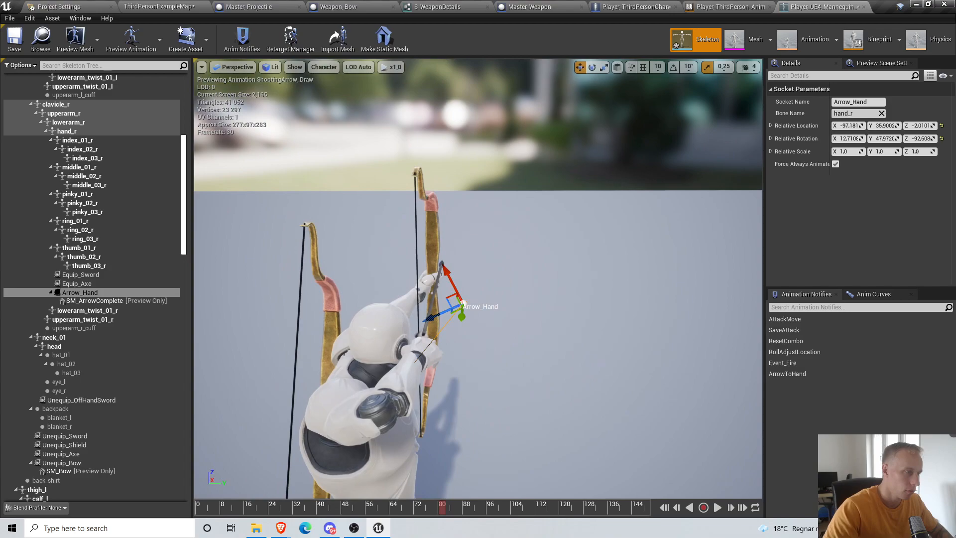
pyautogui.click(437, 319)
pyautogui.click(437, 302)
pyautogui.click(423, 300)
# Save the skeleton and all other modified assets
pyautogui.click(28, 19)
pyautogui.click(6, 46)
pyautogui.click(10, 18)
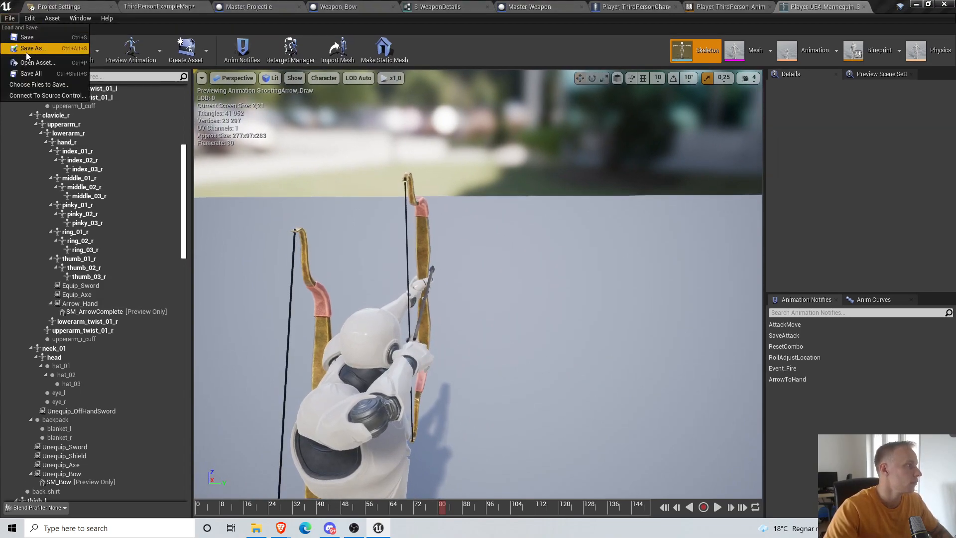
pyautogui.click(28, 71)
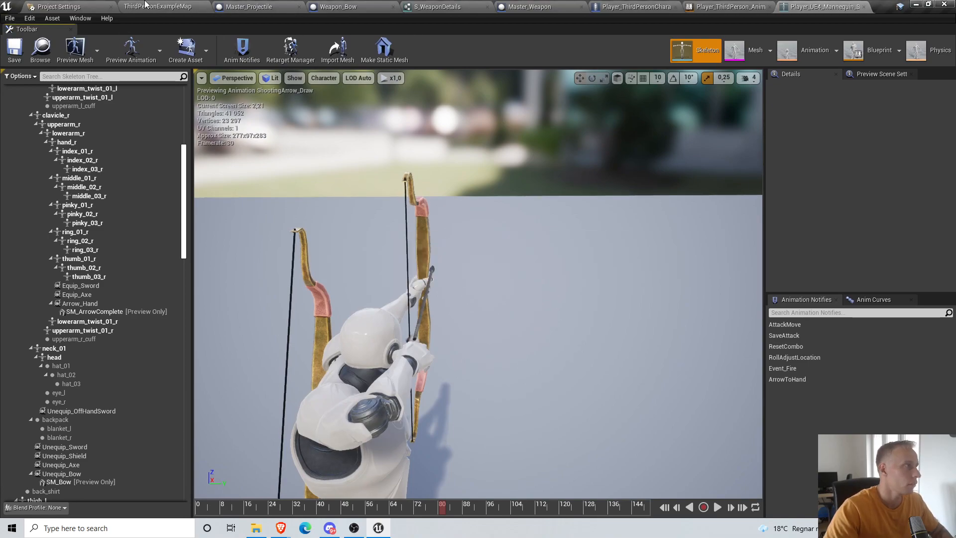
# Play the ThirdPersonExampleMap level, equip the bow, test aiming and shooting in the server preview, and end the session
pyautogui.click(145, 6)
pyautogui.click(574, 36)
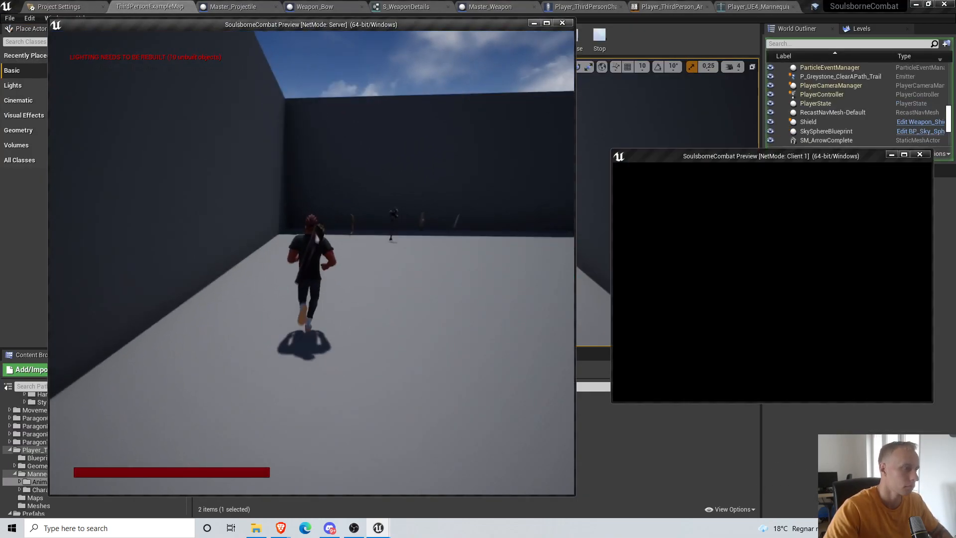
pyautogui.press('w')
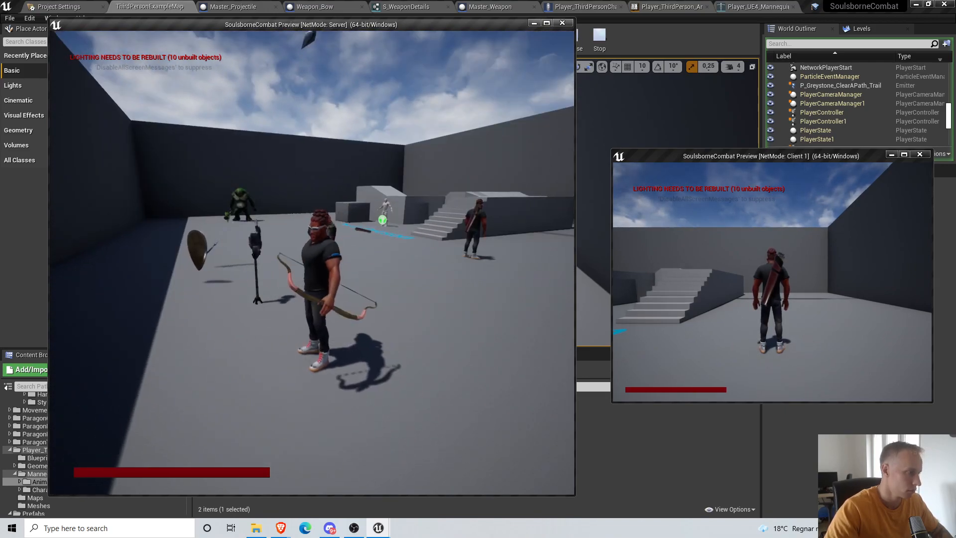
pyautogui.press('w')
pyautogui.rightClick(312, 262)
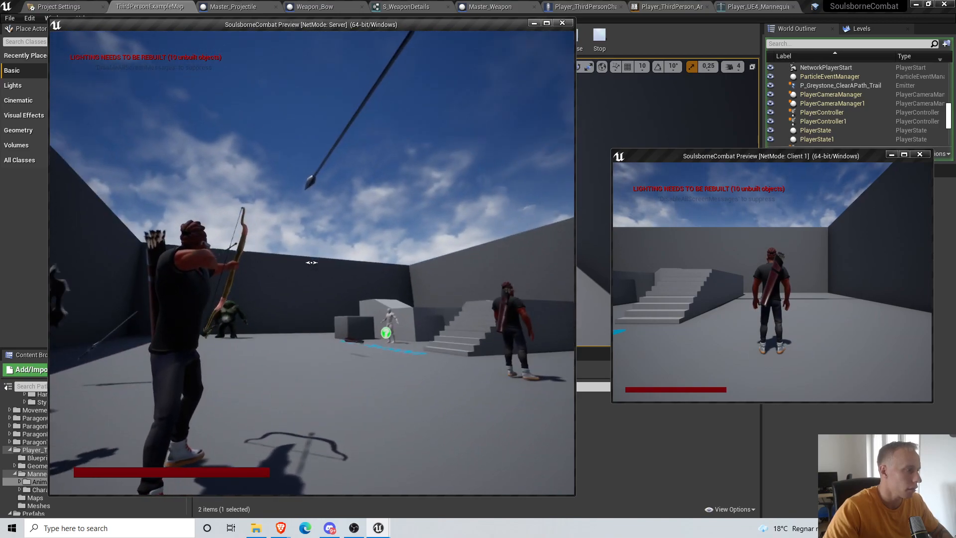
pyautogui.press('d')
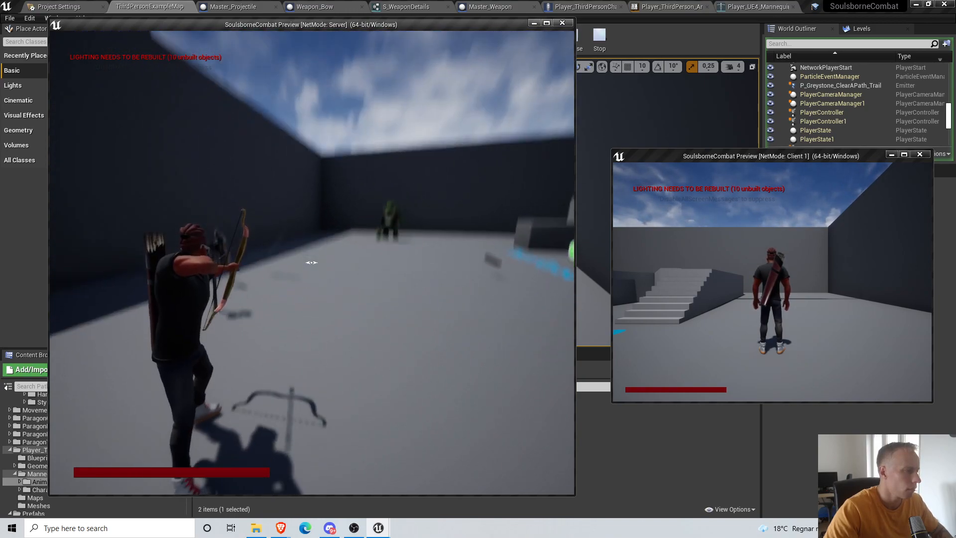
pyautogui.click(311, 262)
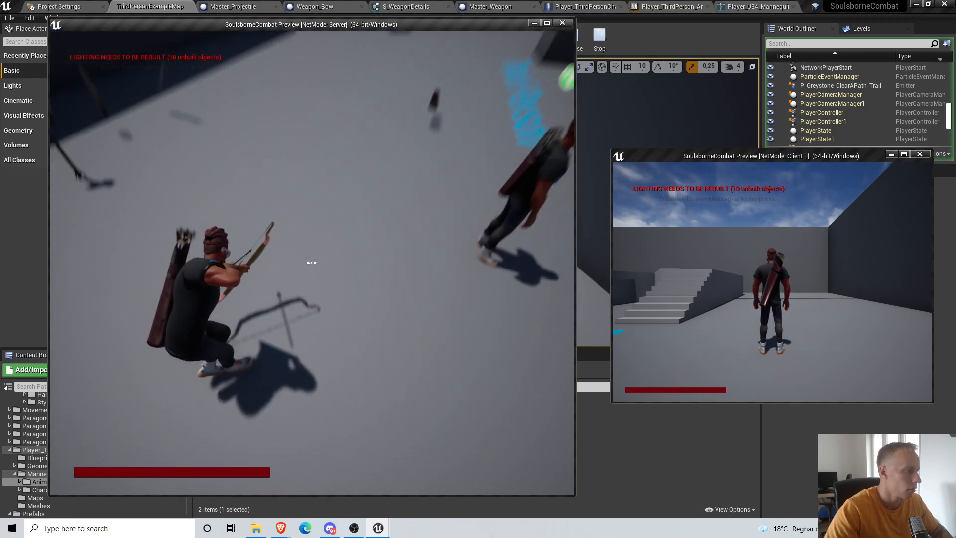
pyautogui.click(311, 262)
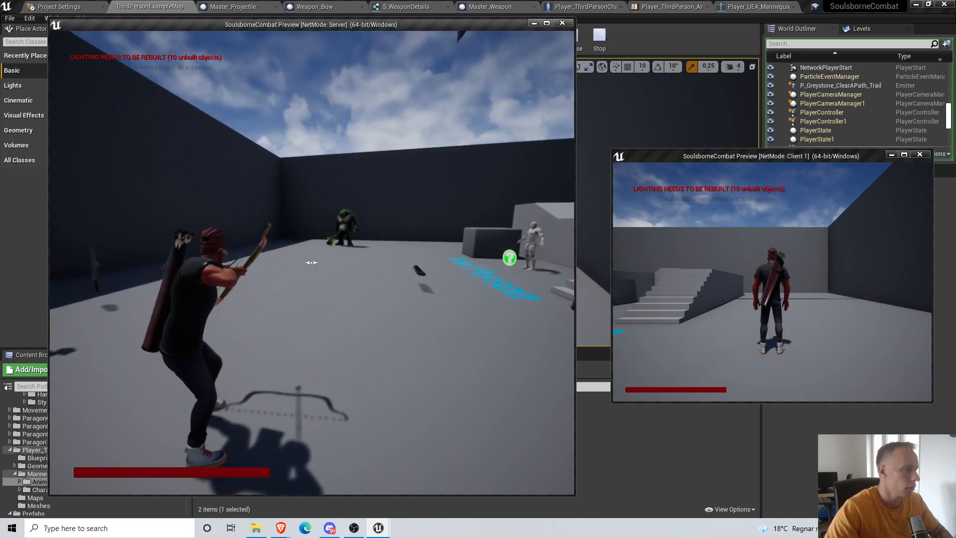
pyautogui.press('Escape')
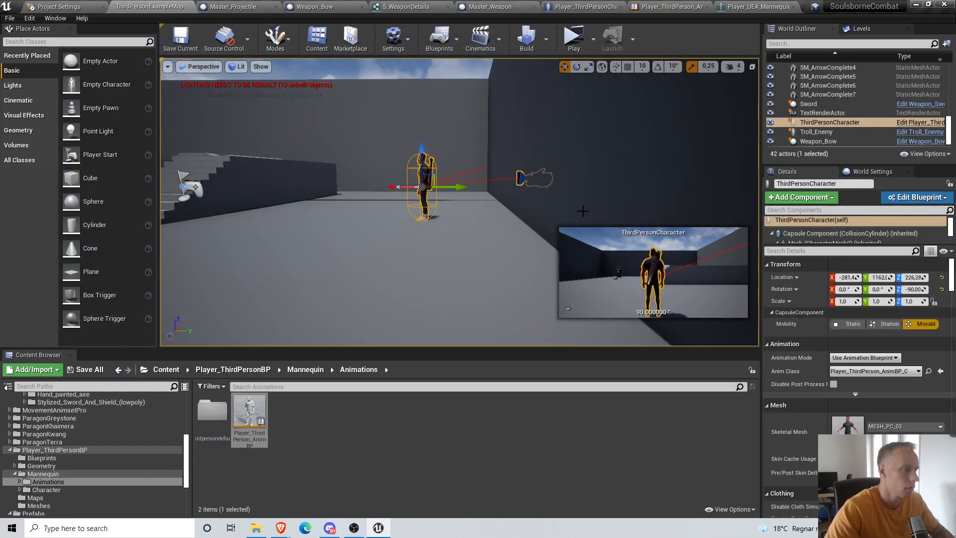
# Review the event graphs of the Master_Projectile and Master_Weapon blueprints
pyautogui.click(237, 10)
pyautogui.scroll(-5, 555, 169)
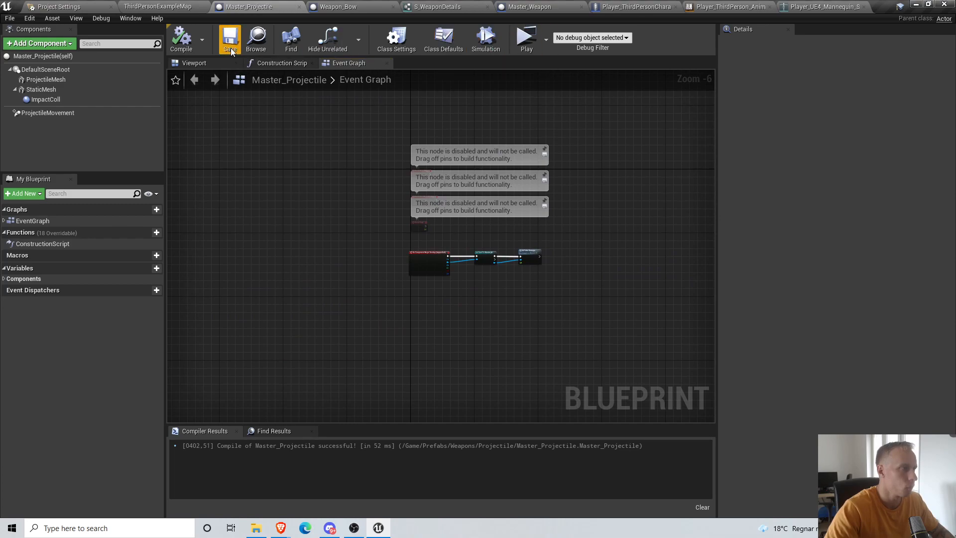
pyautogui.click(548, 8)
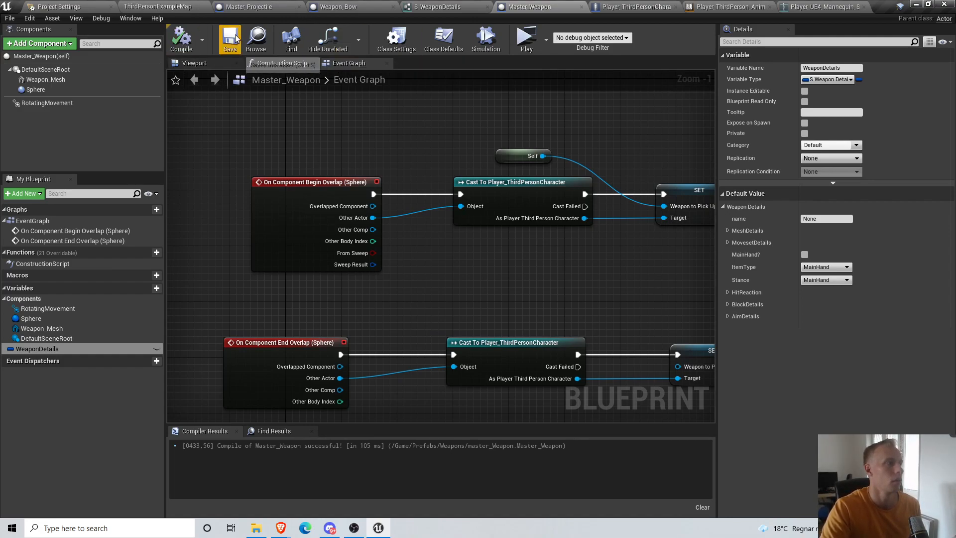
# Play the level, equip the bow, shoot arrows at the troll in the server preview, and end the session
pyautogui.click(523, 40)
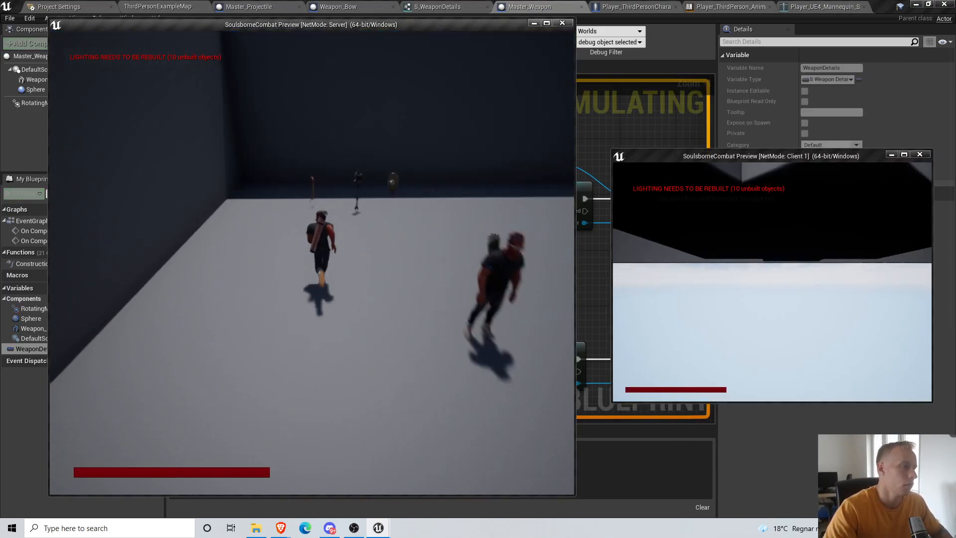
pyautogui.press('w')
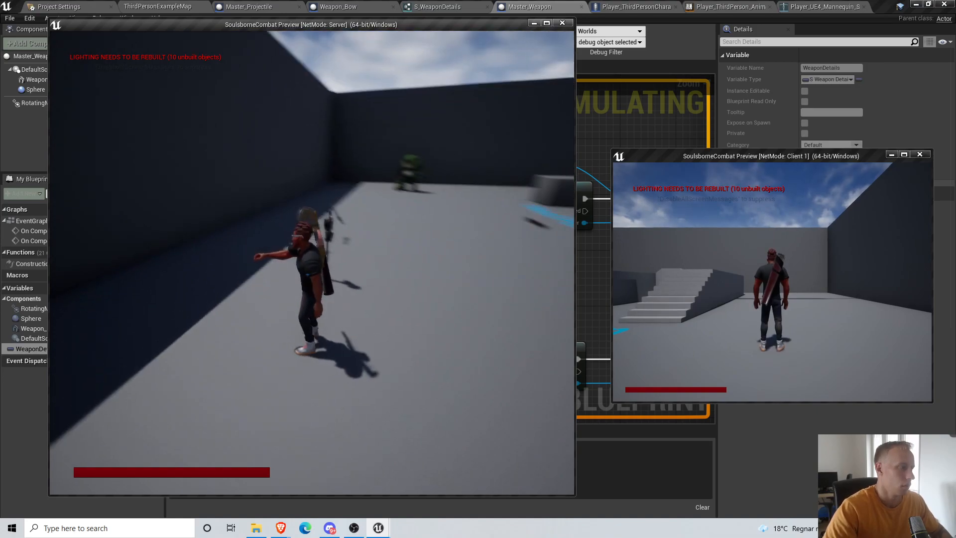
pyautogui.rightClick(311, 262)
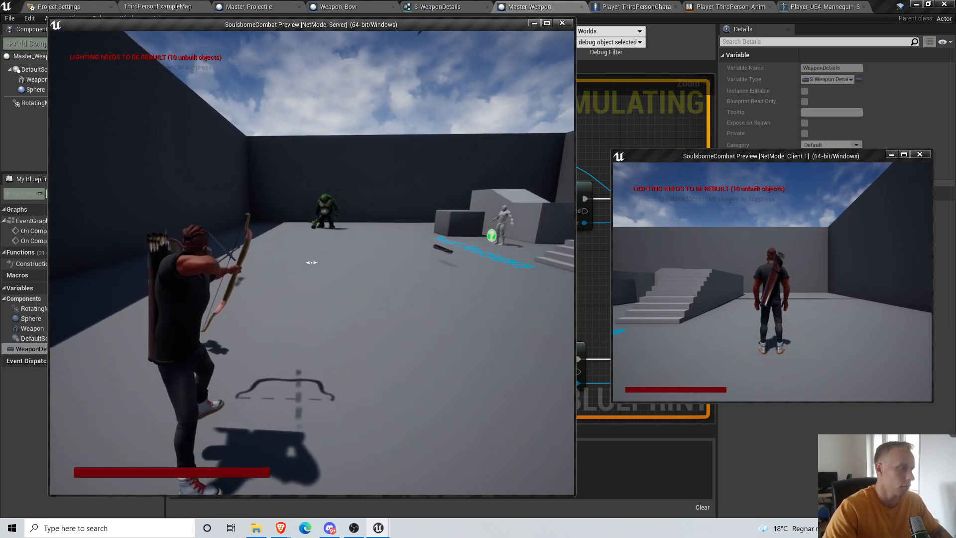
pyautogui.click(312, 262)
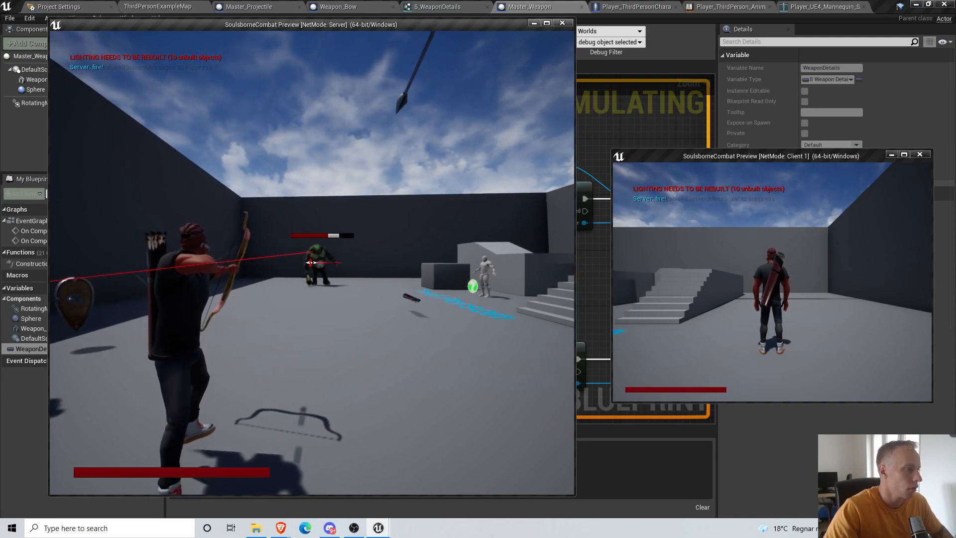
pyautogui.click(312, 262)
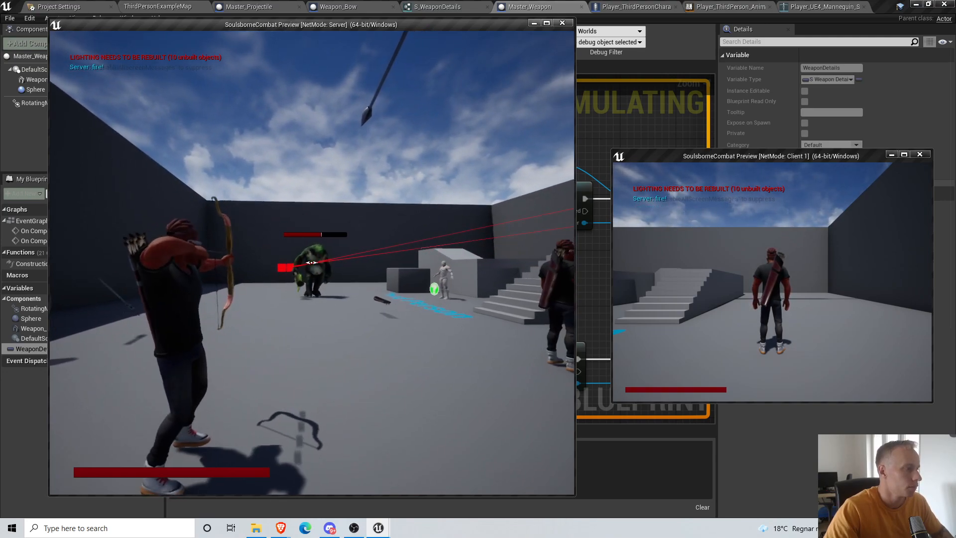
pyautogui.click(311, 262)
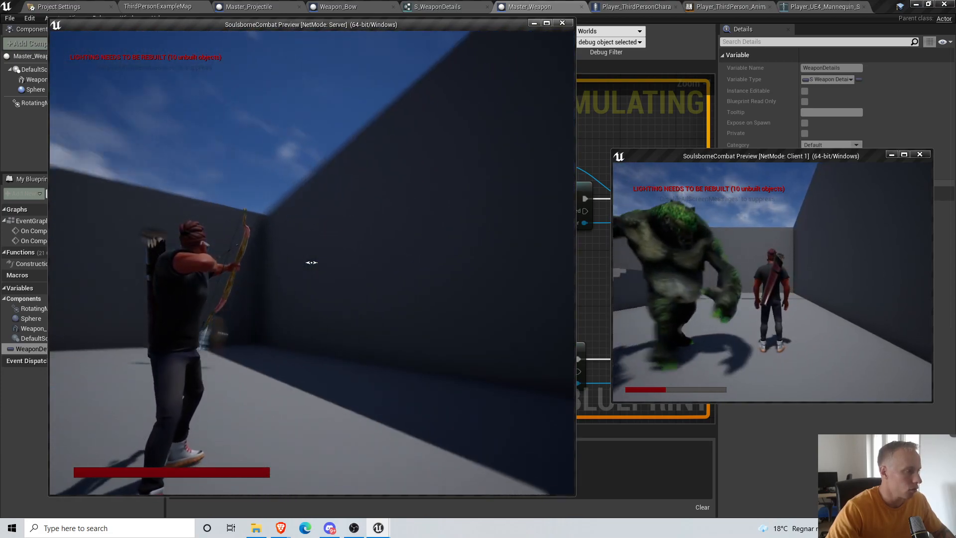
pyautogui.press('Escape')
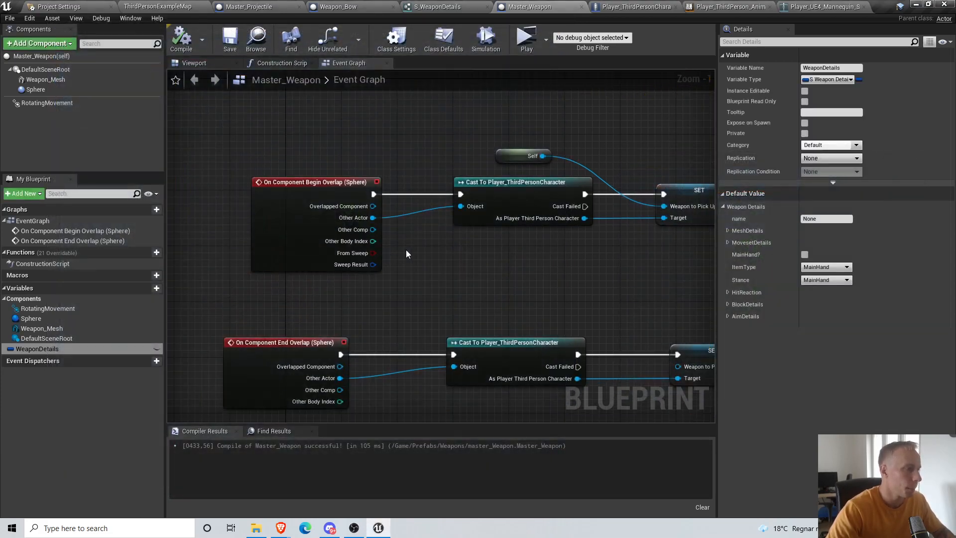
# Locate the level's Weapon_Bow blueprint, open it, and open its weapon mesh asset SM_Bow
pyautogui.scroll(-4, 419, 282)
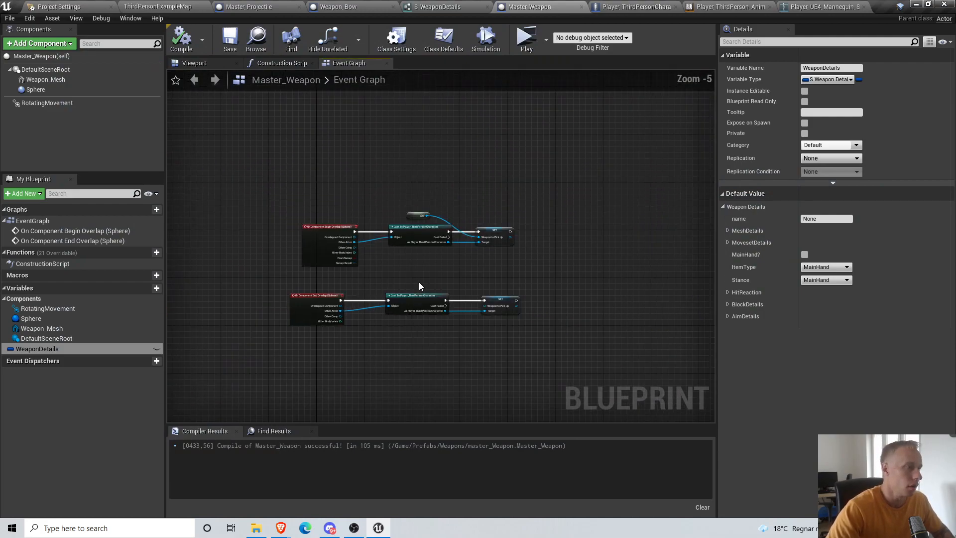
pyautogui.click(169, 6)
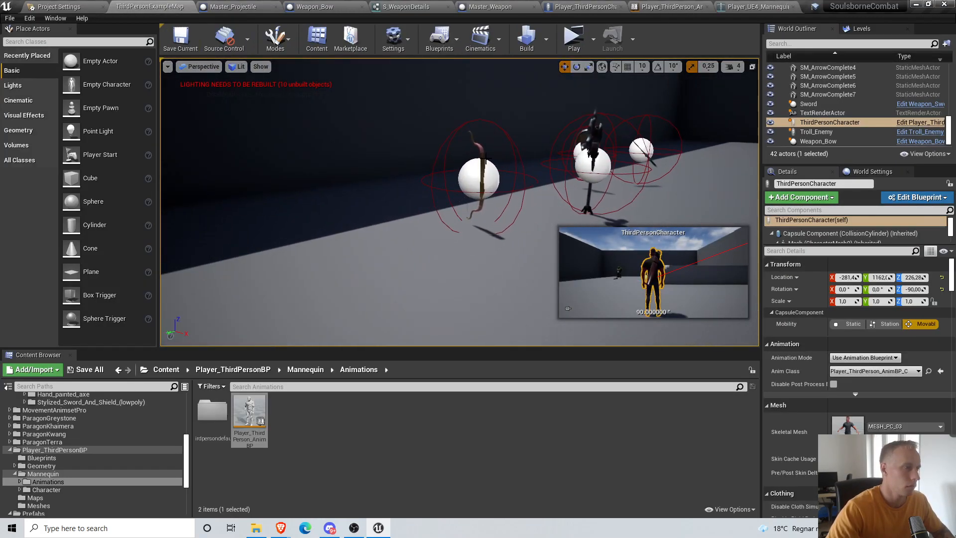
pyautogui.click(485, 160)
pyautogui.rightClick(485, 160)
pyautogui.click(518, 168)
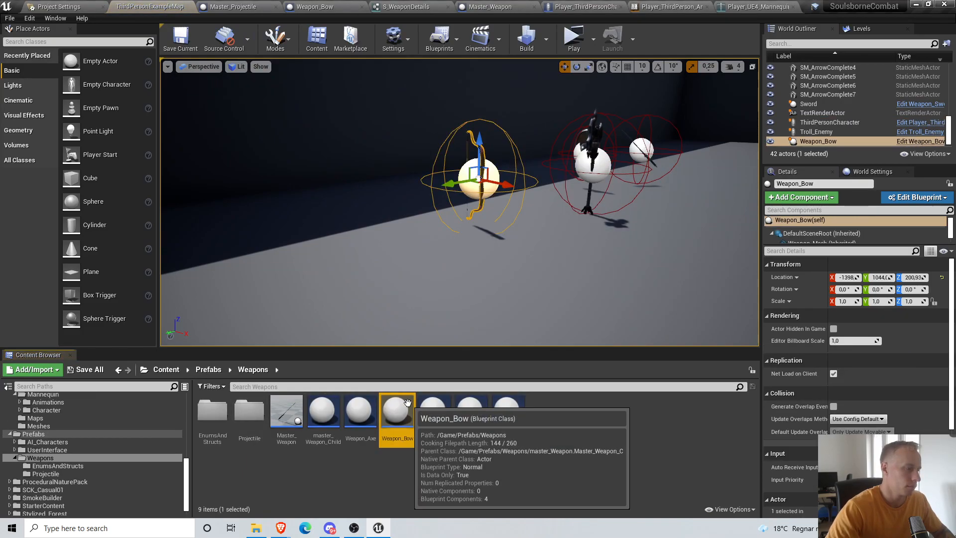
pyautogui.doubleClick(397, 413)
pyautogui.scroll(3, 474, 274)
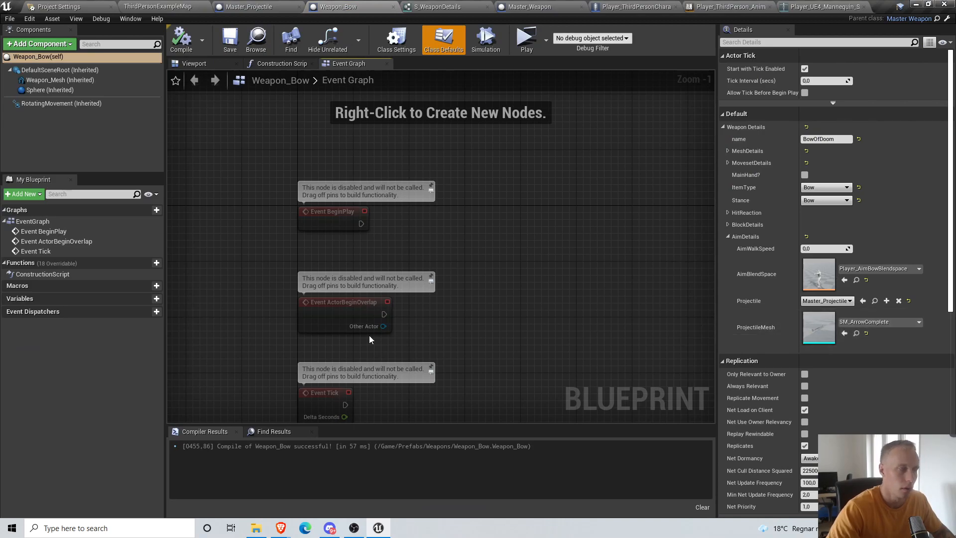
pyautogui.click(133, 79)
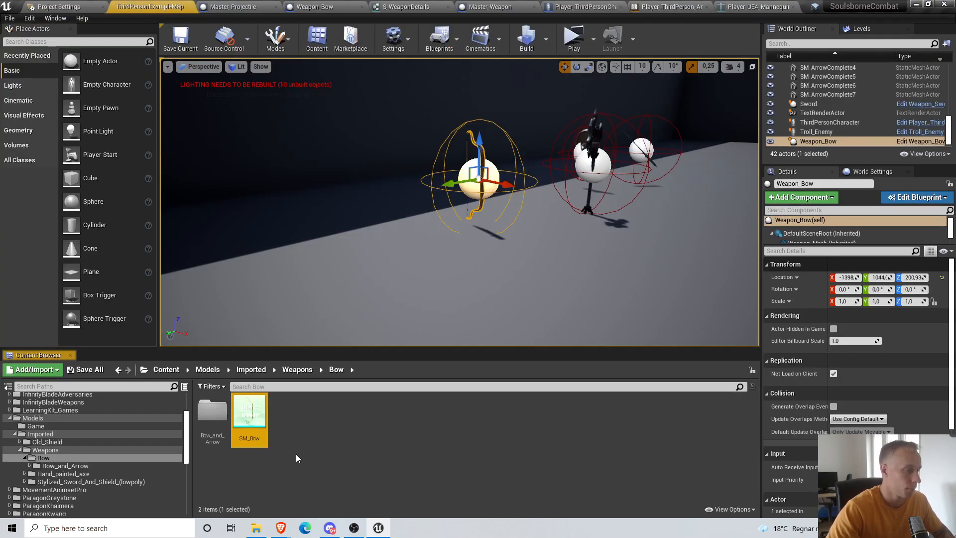
pyautogui.doubleClick(249, 413)
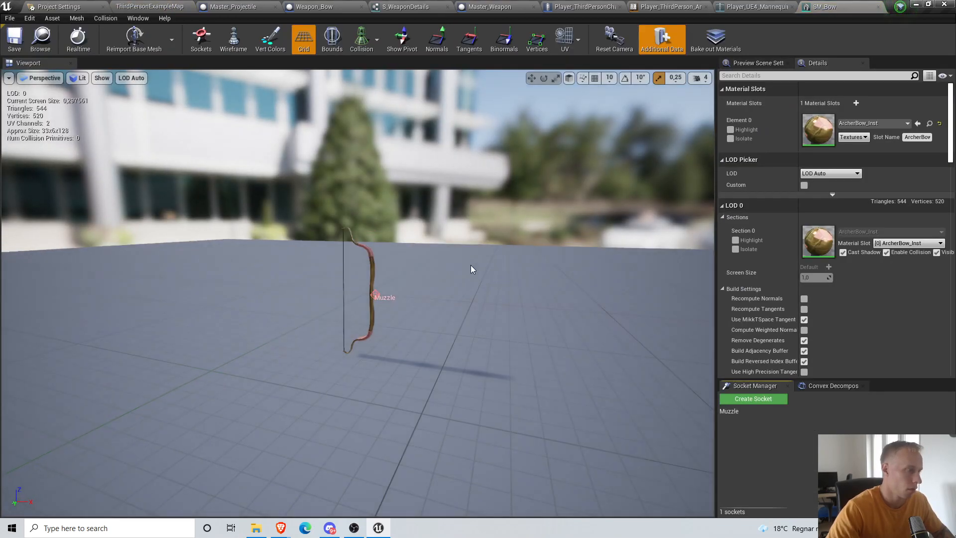
# Inspect the Muzzle socket's position on the SM_Bow mesh up close and deselect it
pyautogui.scroll(6, 471, 264)
pyautogui.click(456, 298)
pyautogui.click(581, 252)
pyautogui.moveTo(581, 253); pyautogui.dragTo(621, 244, button='right')
pyautogui.press('w')
pyautogui.moveTo(548, 267); pyautogui.dragTo(548, 267, button='right')
pyautogui.press('d')
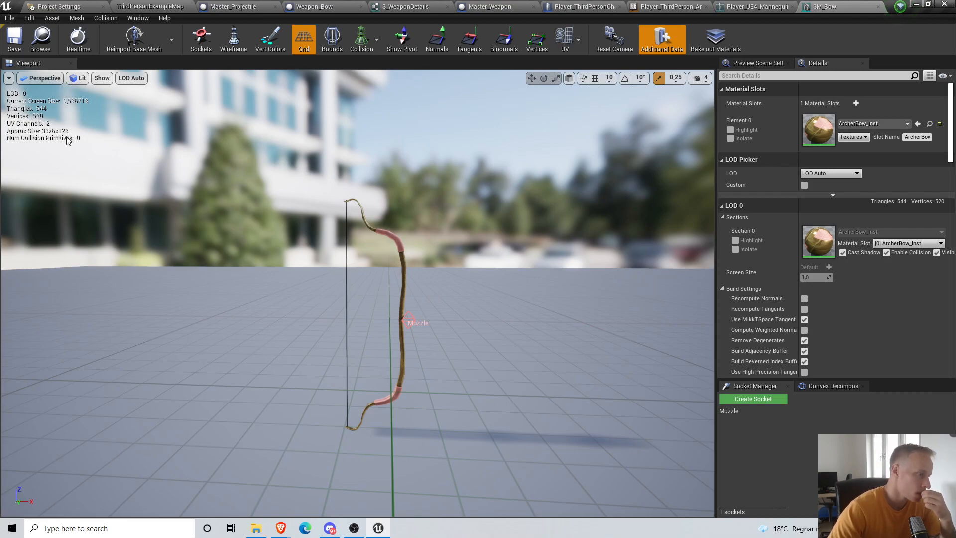
pyautogui.click(408, 321)
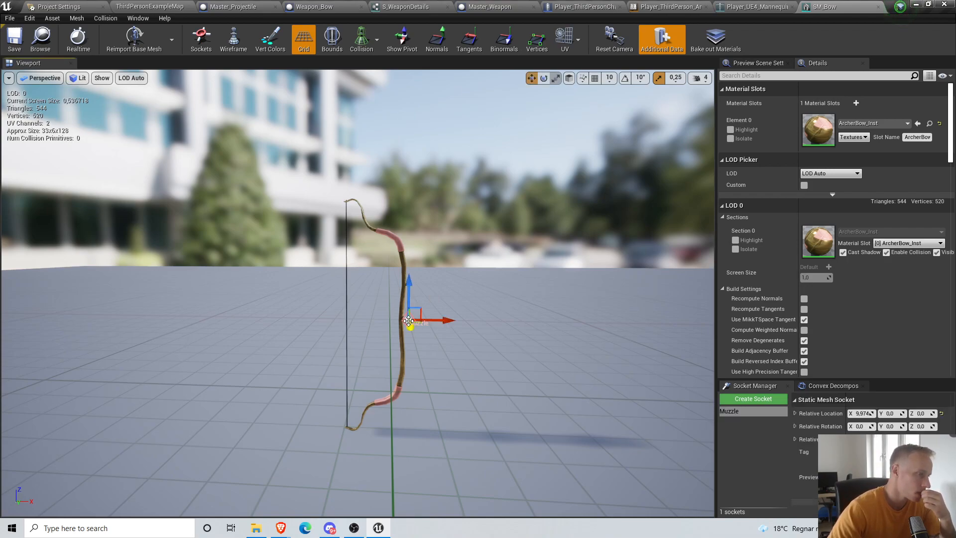
pyautogui.rightClick(751, 411)
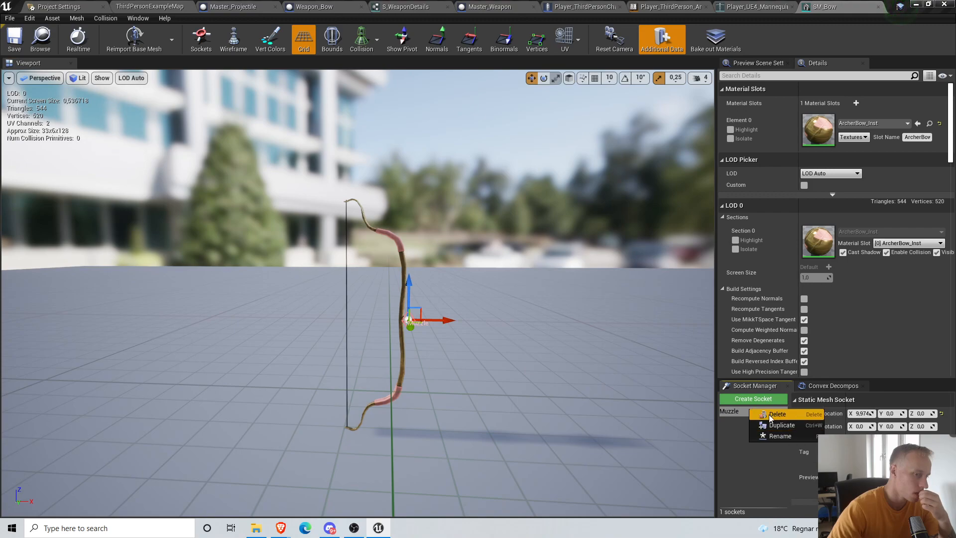
pyautogui.click(728, 460)
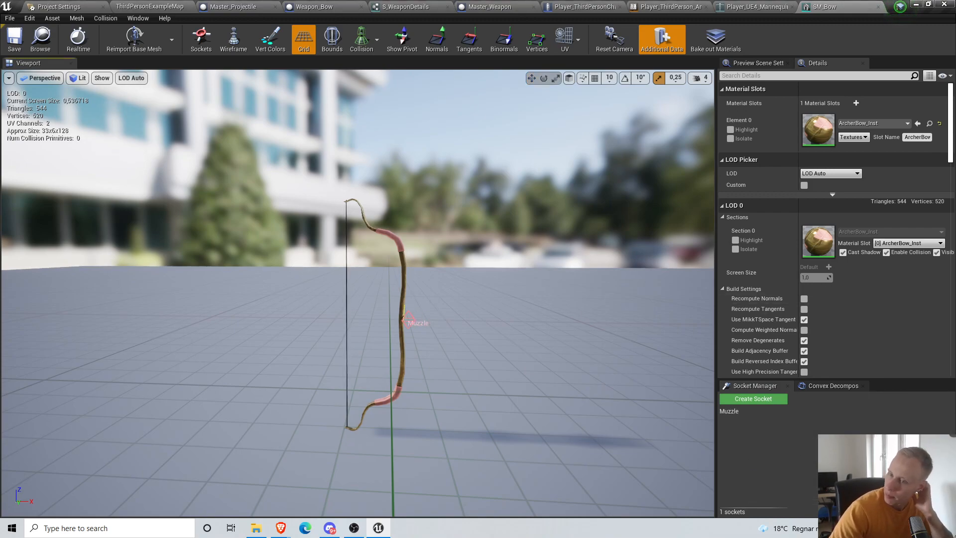
# Place a RangedMesh component reference near the Arrow_Hand attachment node in Player_ThirdPersonCharacter's Ranged Graph
pyautogui.click(182, 6)
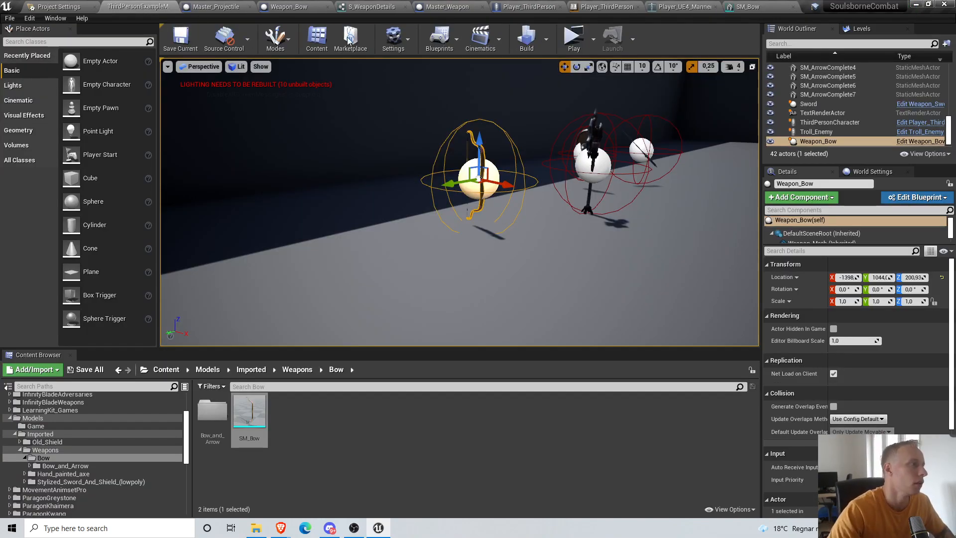
pyautogui.click(290, 5)
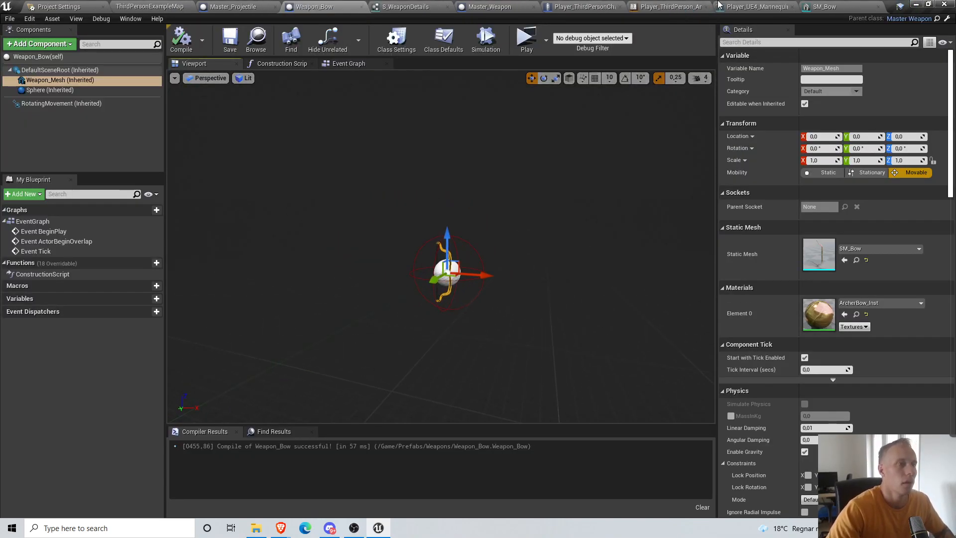
pyautogui.click(215, 4)
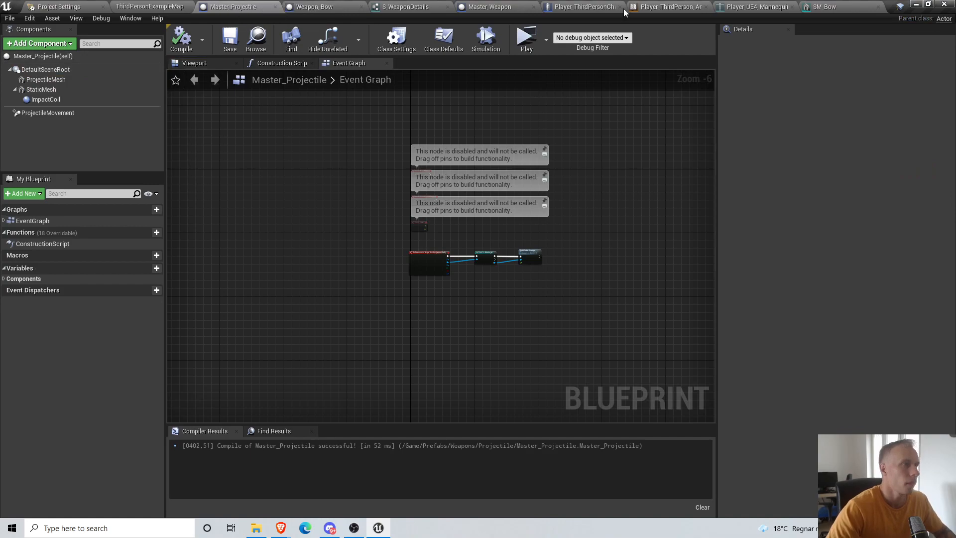
pyautogui.click(589, 6)
pyautogui.scroll(-6, 547, 269)
pyautogui.scroll(5, 635, 258)
pyautogui.moveTo(588, 211); pyautogui.dragTo(543, 198, button='right')
pyautogui.click(560, 208)
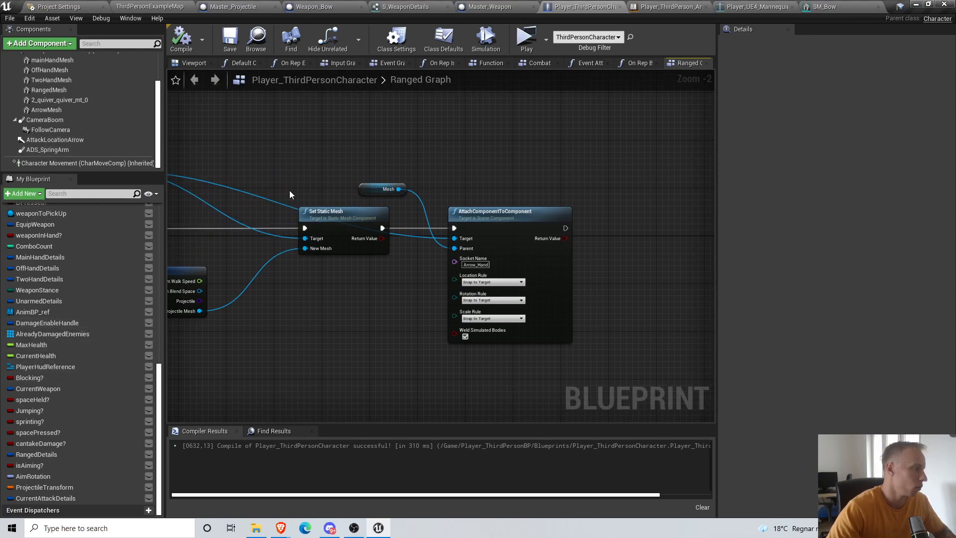
pyautogui.scroll(10, 69, 375)
pyautogui.scroll(2, 99, 115)
pyautogui.moveTo(49, 121); pyautogui.dragTo(509, 172)
pyautogui.moveTo(606, 213); pyautogui.dragTo(464, 205, button='right')
# Add a Delay of 0.5 seconds after the Arrow_Hand AttachComponentToComponent node, and compile and save the blueprint
pyautogui.moveTo(423, 220); pyautogui.dragTo(454, 219)
pyautogui.write('delay')
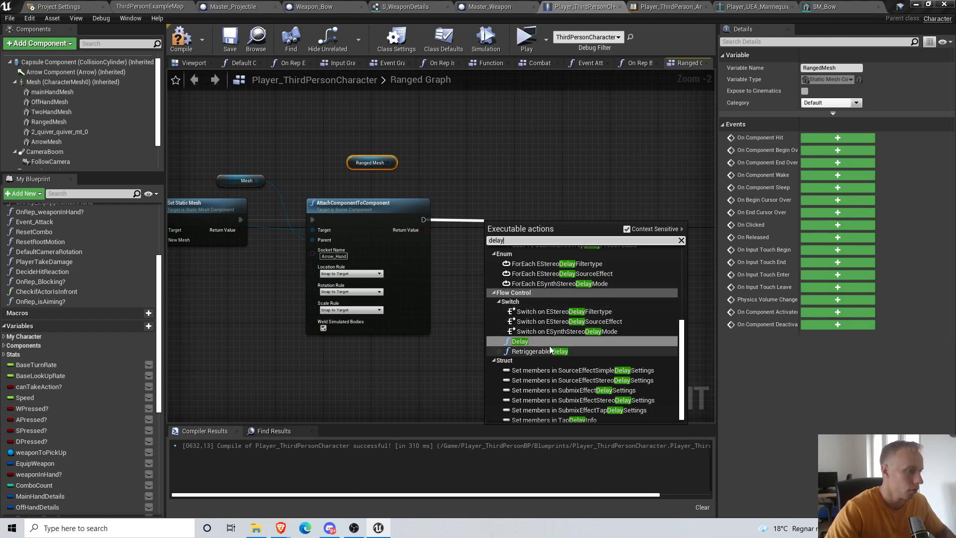
pyautogui.click(538, 342)
pyautogui.scroll(2, 534, 250)
pyautogui.moveTo(535, 251); pyautogui.dragTo(534, 226)
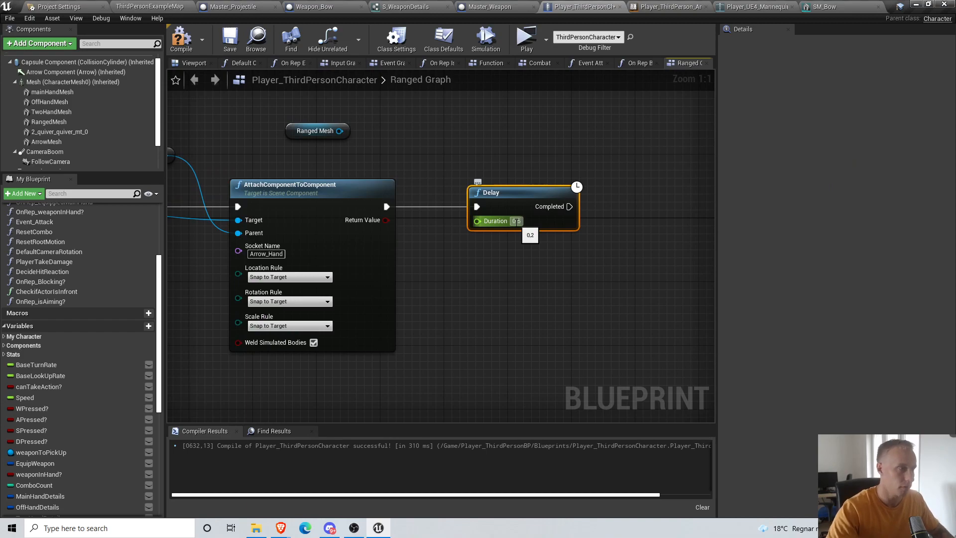
pyautogui.moveTo(295, 105); pyautogui.dragTo(413, 130, button='right')
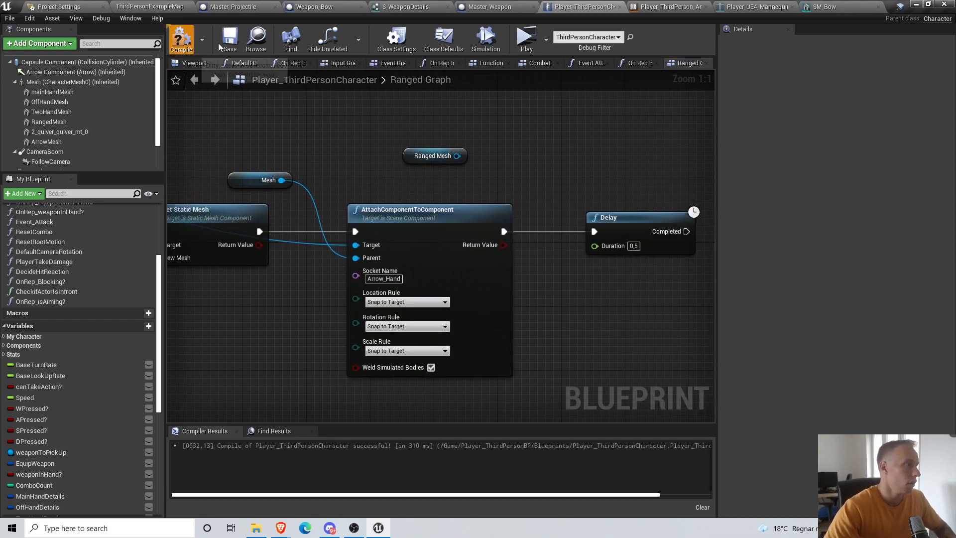
pyautogui.click(230, 45)
# Paste a copy of AttachComponentToComponent after the Delay, with its execution wired from Completed and Ranged Mesh as its Parent
pyautogui.moveTo(546, 155); pyautogui.dragTo(424, 173, button='right')
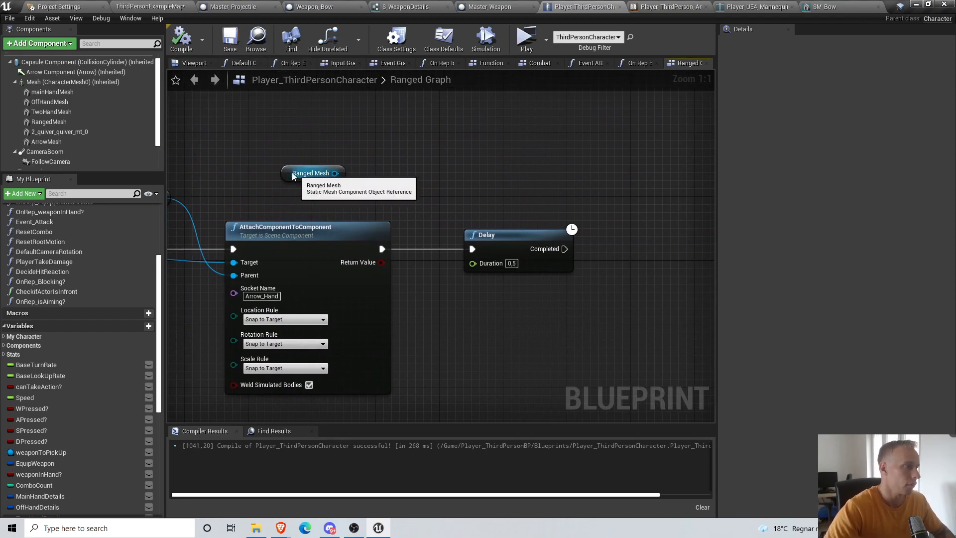
pyautogui.moveTo(296, 175); pyautogui.dragTo(477, 167)
pyautogui.click(431, 185)
pyautogui.moveTo(431, 185); pyautogui.dragTo(386, 219, button='right')
pyautogui.scroll(-1, 577, 149)
pyautogui.moveTo(612, 189); pyautogui.dragTo(427, 193, button='right')
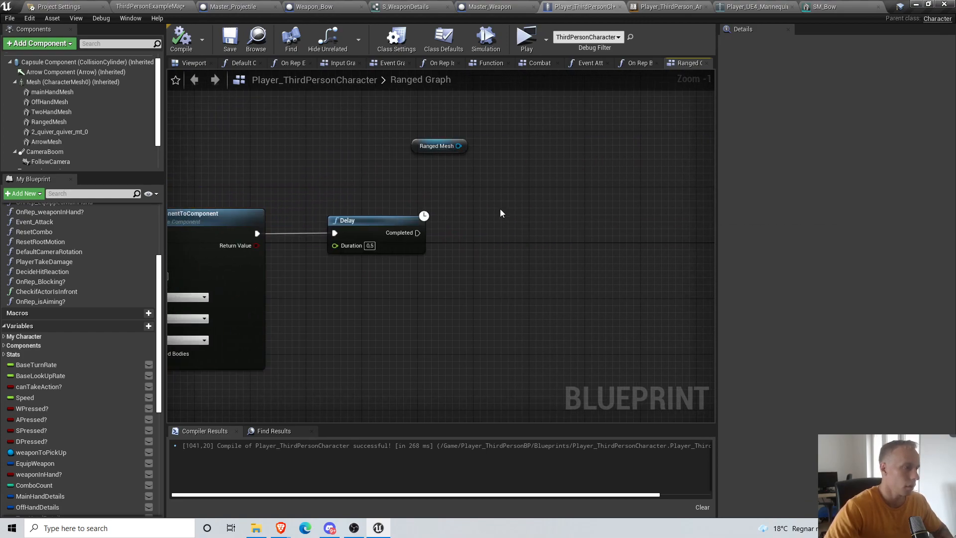
pyautogui.hotkey('ctrl', 'v')
pyautogui.moveTo(418, 232); pyautogui.dragTo(516, 234)
pyautogui.moveTo(576, 226); pyautogui.dragTo(653, 226)
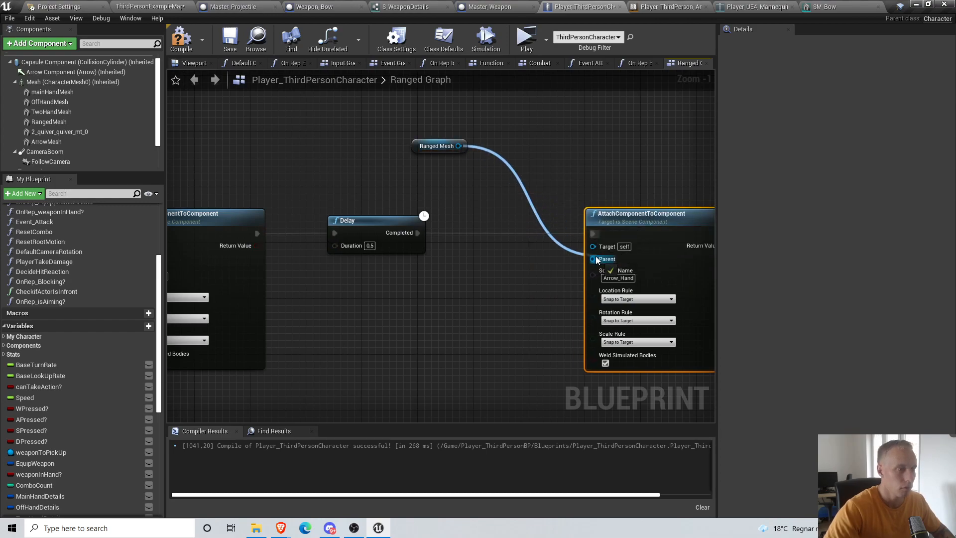
pyautogui.moveTo(421, 145); pyautogui.dragTo(372, 146)
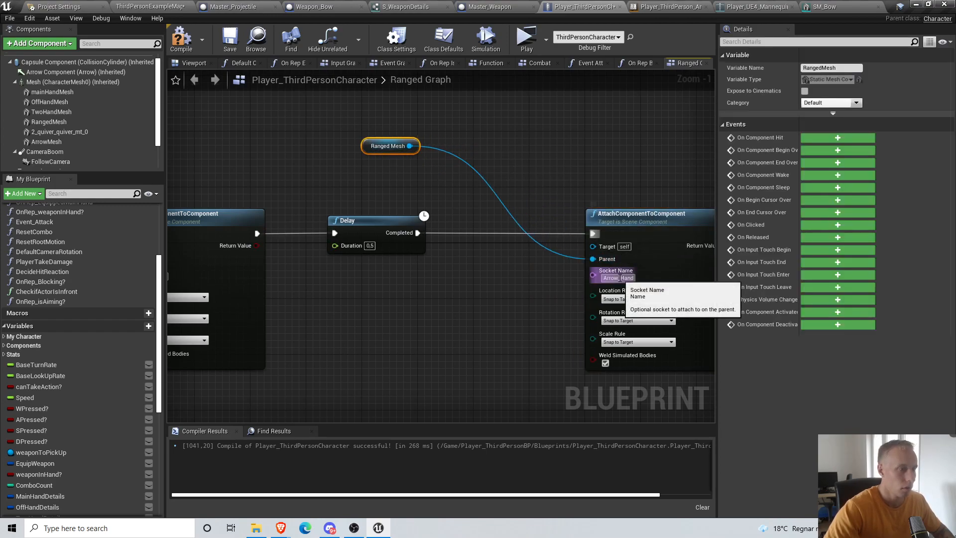
# Set the copied attachment node's Socket Name to Muzzle and compile the blueprint
pyautogui.write('Muzzle')
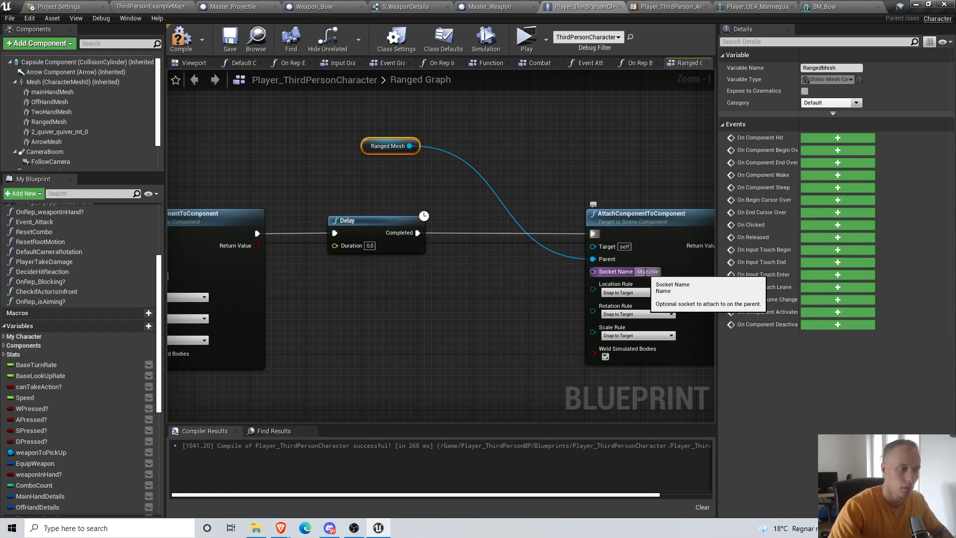
pyautogui.click(643, 272)
pyautogui.press('Right')
pyautogui.press('BackSpace')
pyautogui.press('BackSpace')
pyautogui.write('e')
pyautogui.click(398, 124)
pyautogui.click(207, 45)
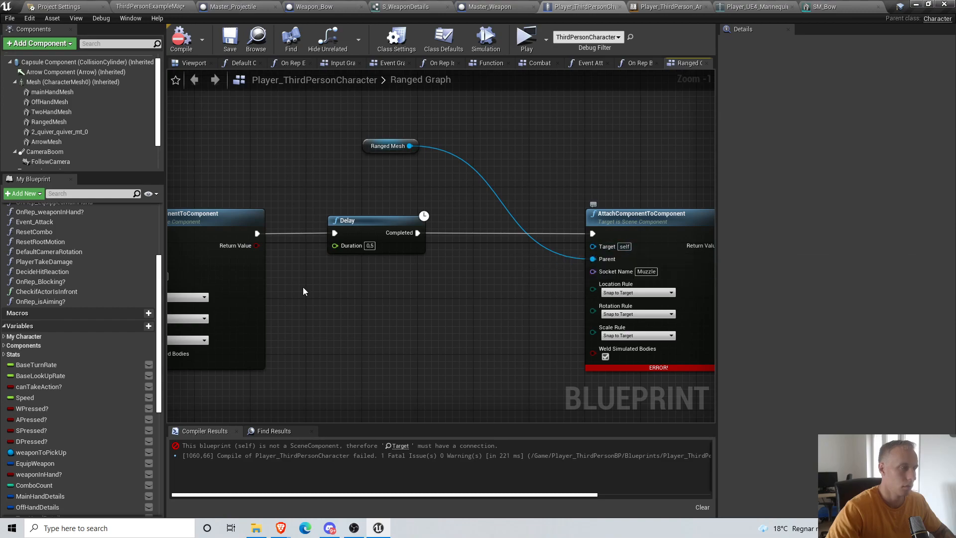
# Connect Arrow Mesh to the Target of the Muzzle attachment node and recompile the blueprint
pyautogui.scroll(-3, 306, 239)
pyautogui.moveTo(303, 215); pyautogui.dragTo(488, 216, button='right')
pyautogui.scroll(3, 346, 185)
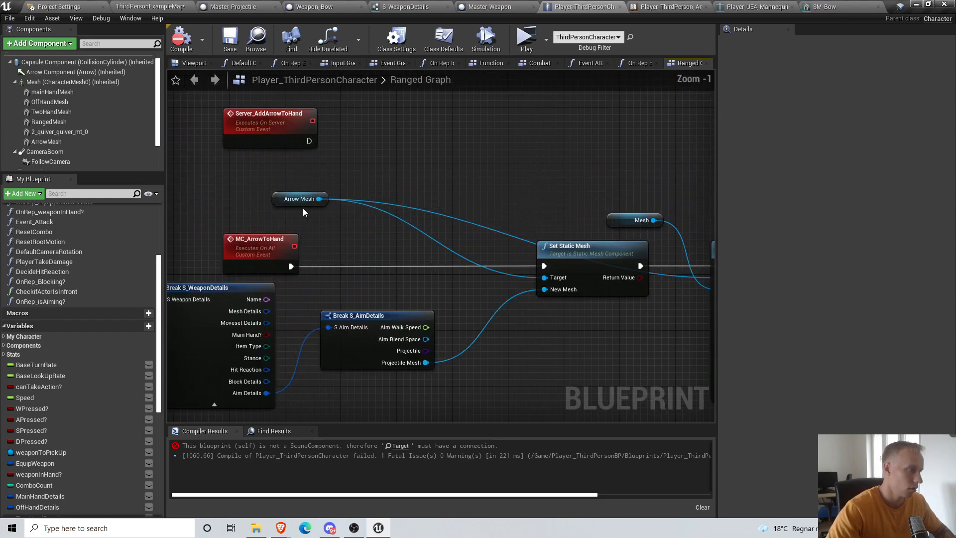
pyautogui.moveTo(322, 199); pyautogui.dragTo(613, 200)
pyautogui.moveTo(613, 200); pyautogui.dragTo(222, 202, button='right')
pyautogui.moveTo(613, 200); pyautogui.dragTo(366, 286)
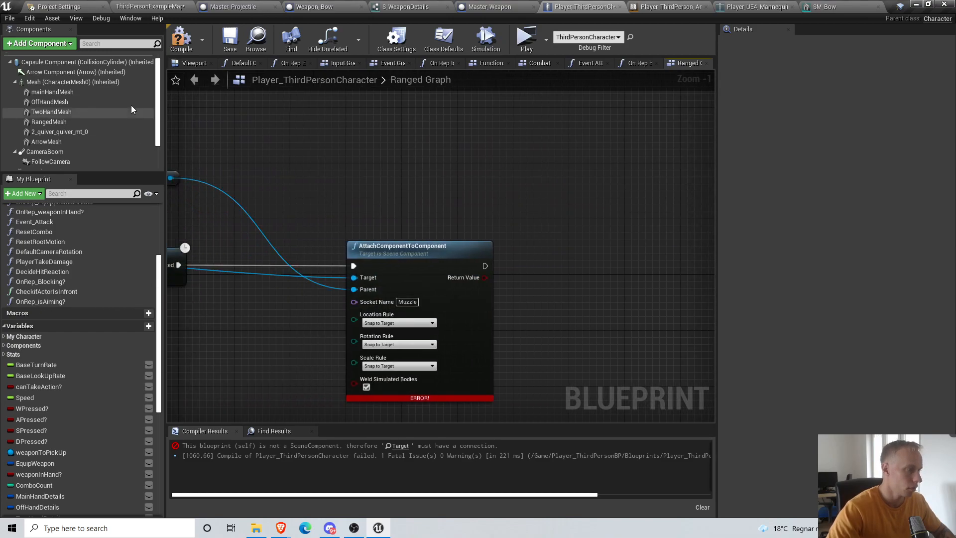
pyautogui.click(193, 49)
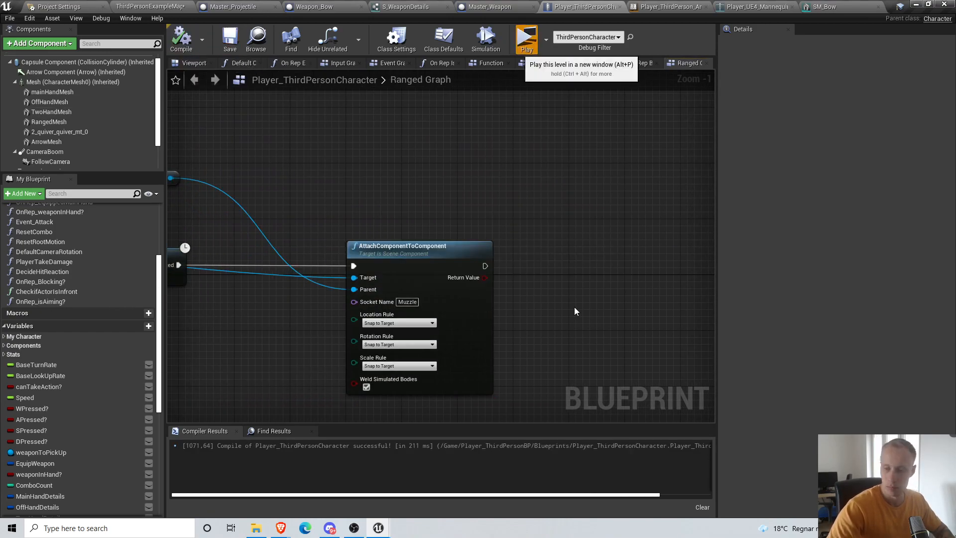
# Playtest the bow on the server: run to it, pick it up, equip it and aim, and end the session
pyautogui.press('w')
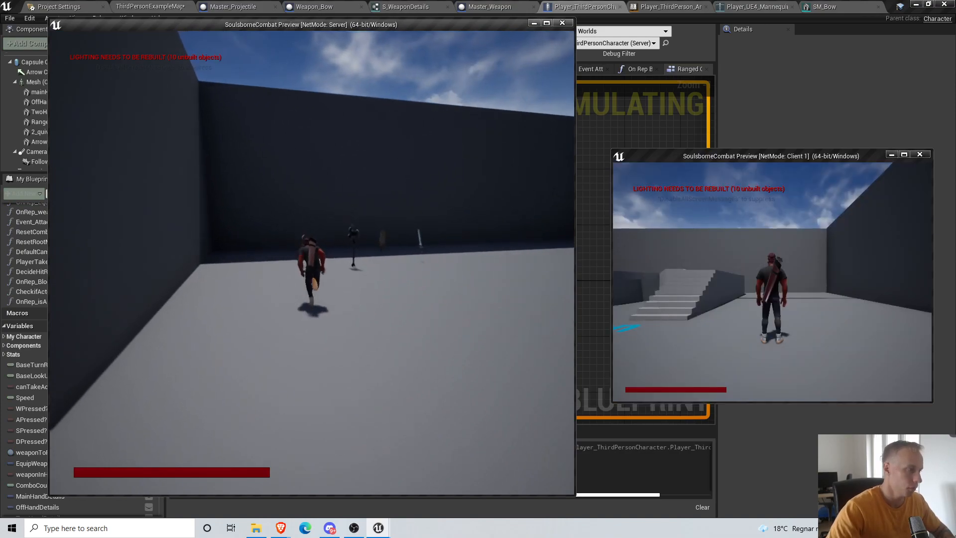
pyautogui.press('e')
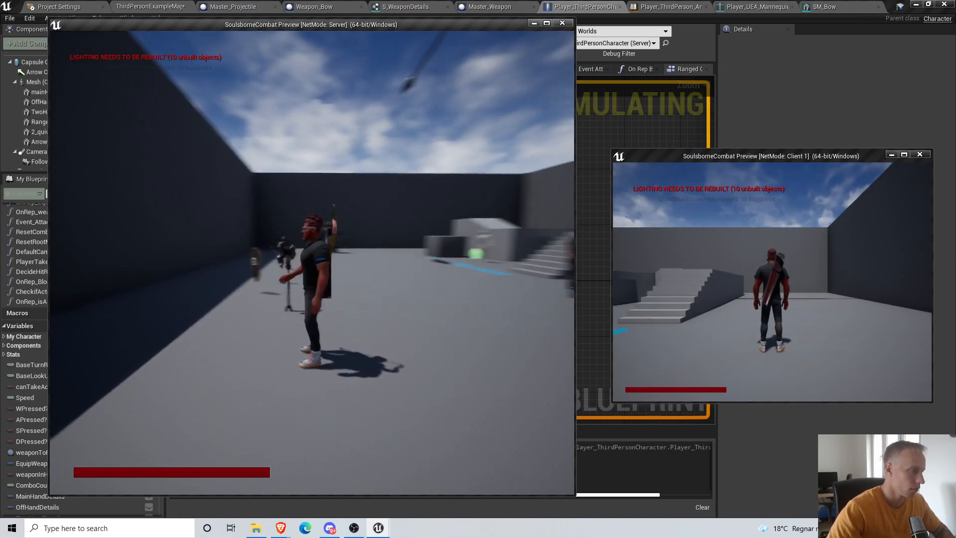
pyautogui.press('1')
pyautogui.rightClick(311, 262)
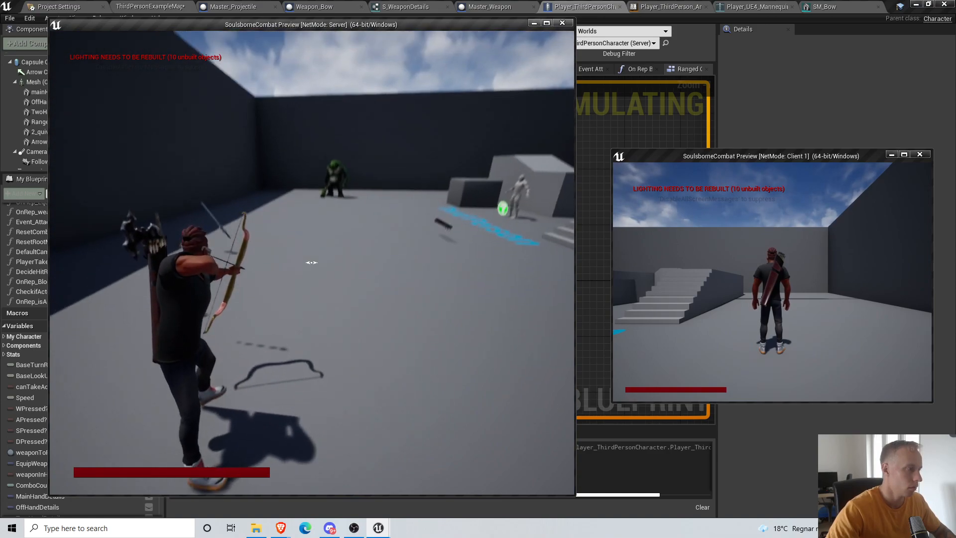
pyautogui.press('Escape')
pyautogui.moveTo(531, 258); pyautogui.dragTo(602, 220, button='right')
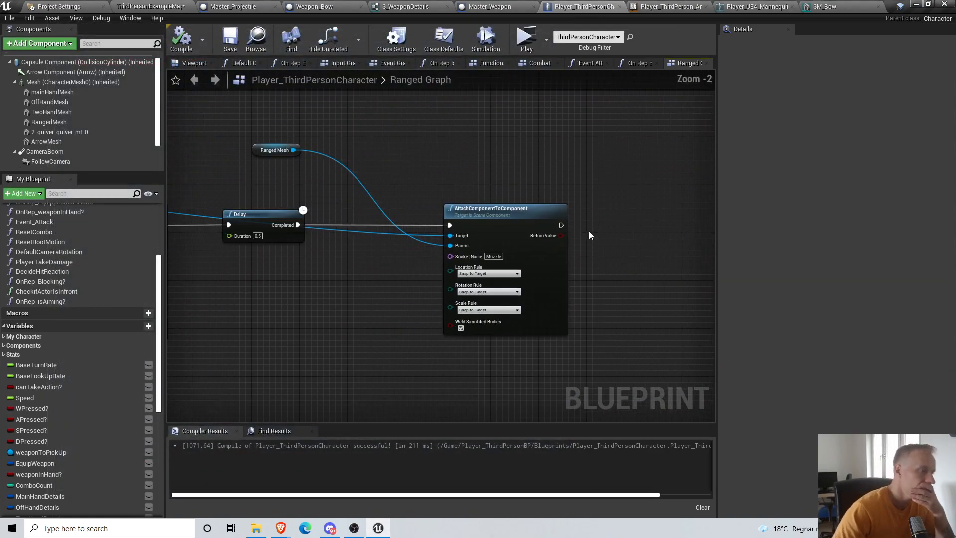
pyautogui.scroll(2, 495, 286)
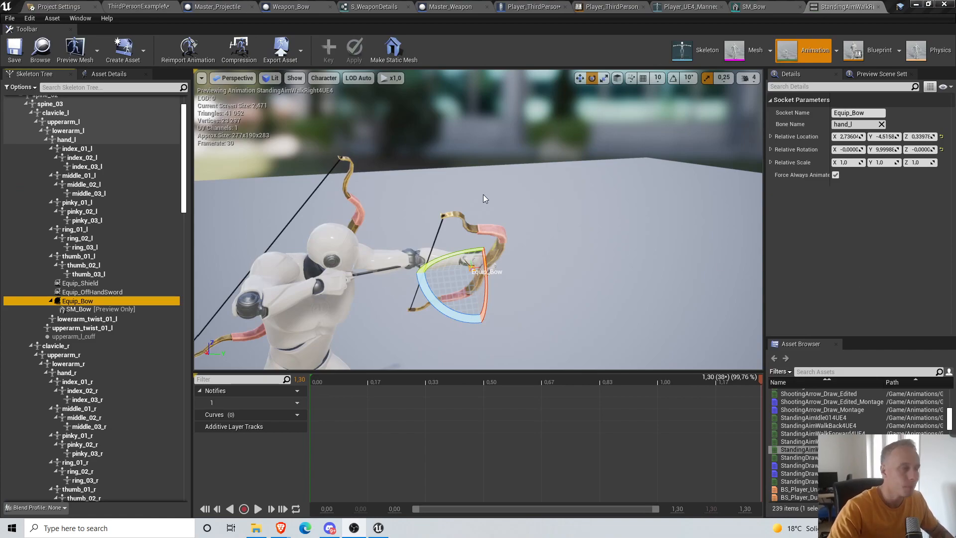
# Playtest from the ThirdPersonExampleMap level, equipping the bow on the server character and aiming it, and stop the session
pyautogui.click(102, 7)
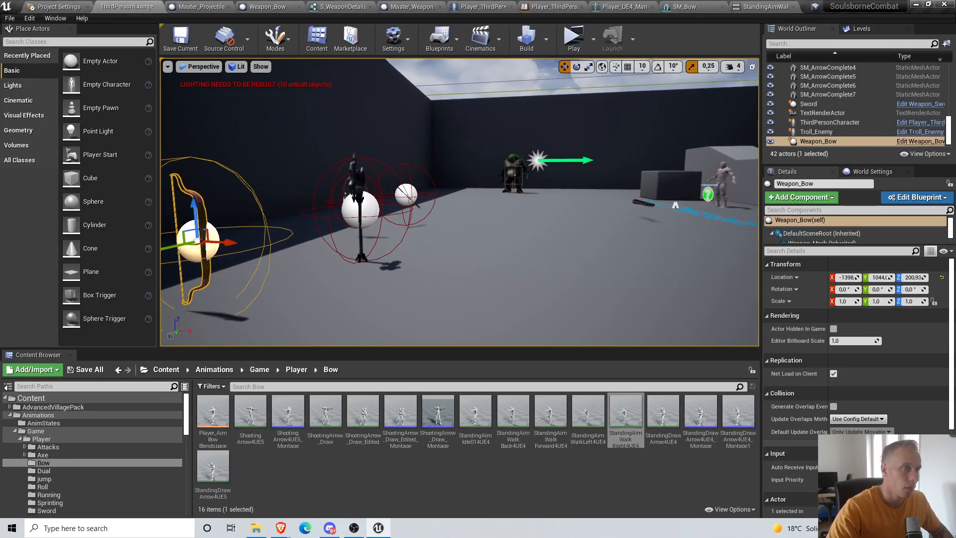
pyautogui.moveTo(458, 202)
pyautogui.mouseDown(button='right')
pyautogui.moveTo(507, 186)
pyautogui.moveTo(455, 184)
pyautogui.mouseUp(button='right')
pyautogui.moveTo(516, 222); pyautogui.dragTo(570, 217, button='right')
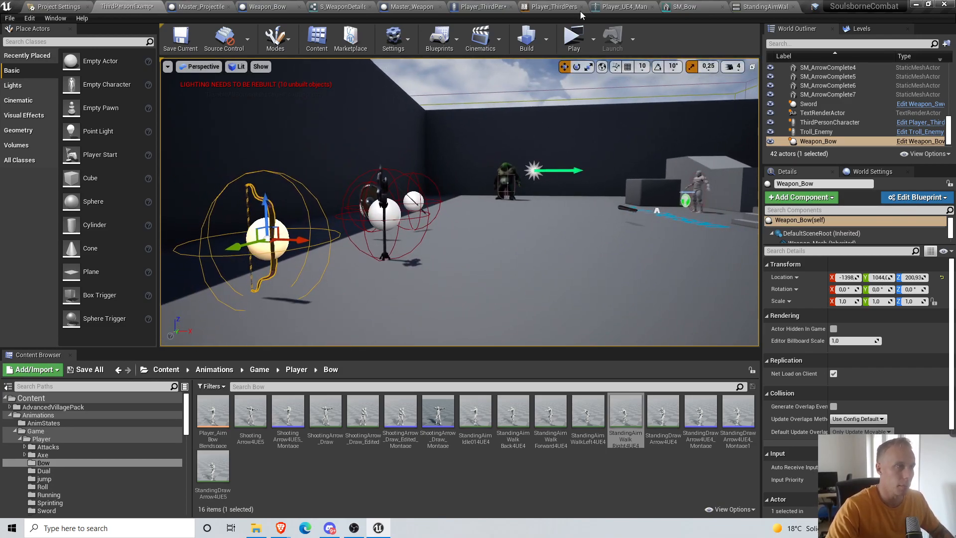
pyautogui.click(574, 36)
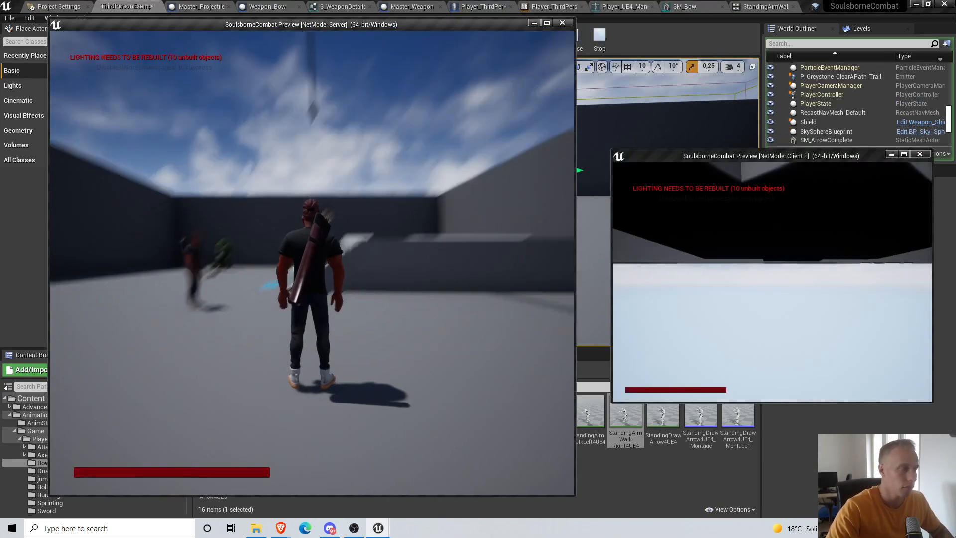
pyautogui.press('w')
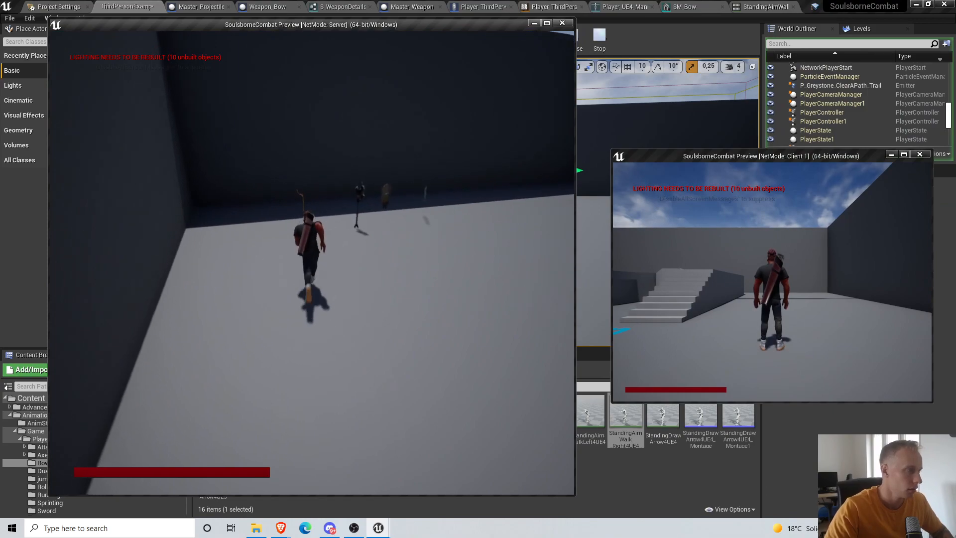
pyautogui.press('w')
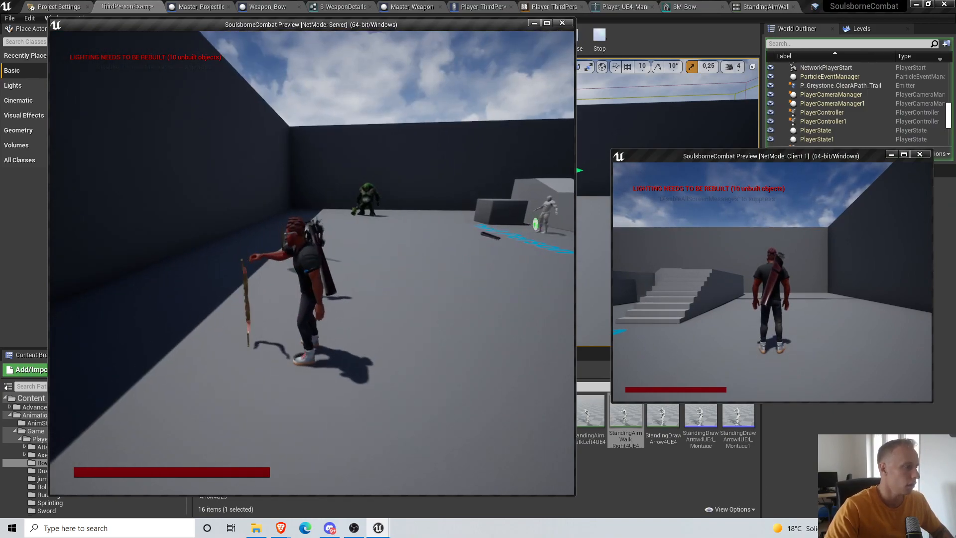
pyautogui.press('w')
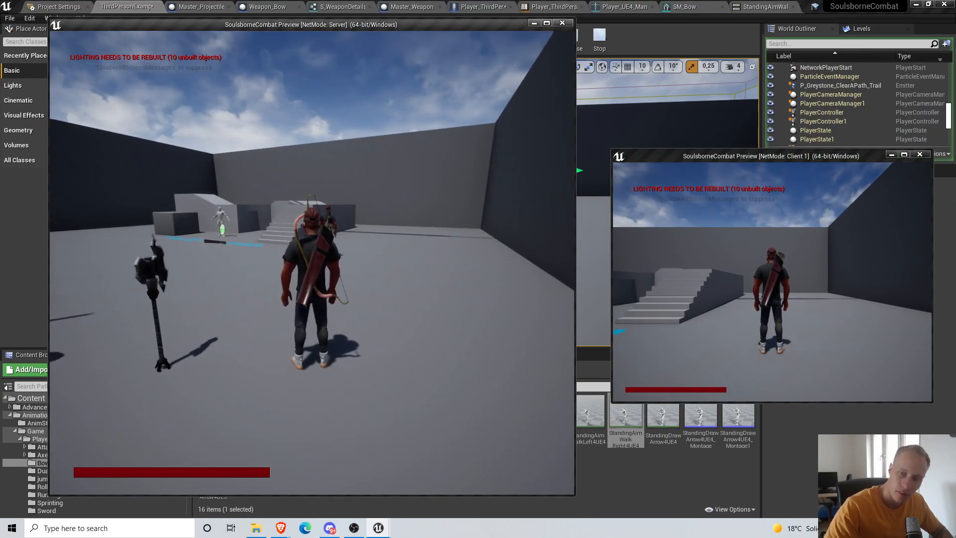
pyautogui.press('1')
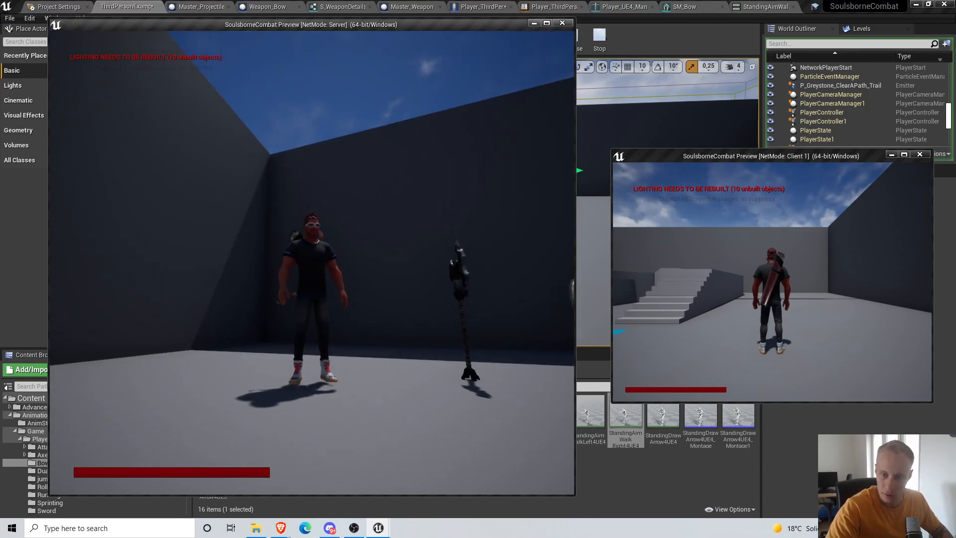
pyautogui.press('w')
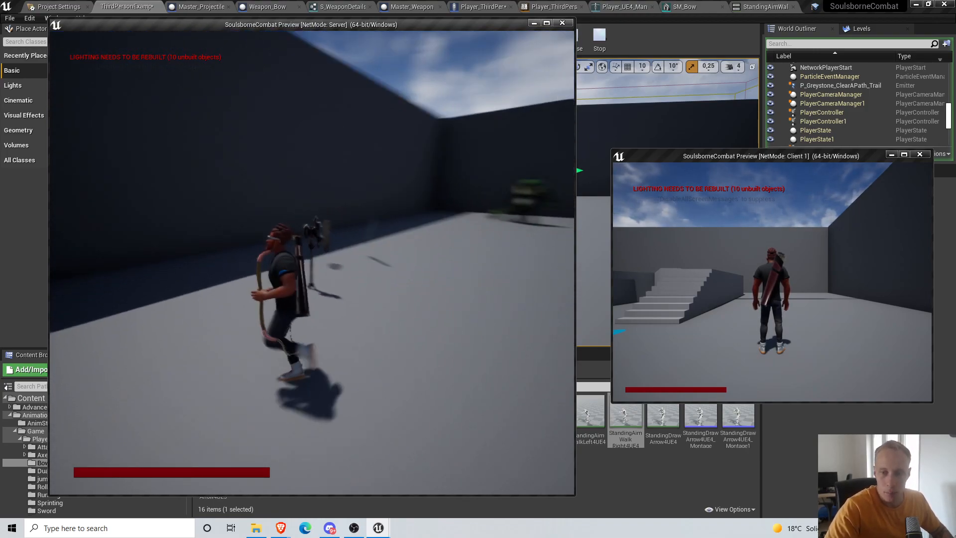
pyautogui.rightClick(311, 262)
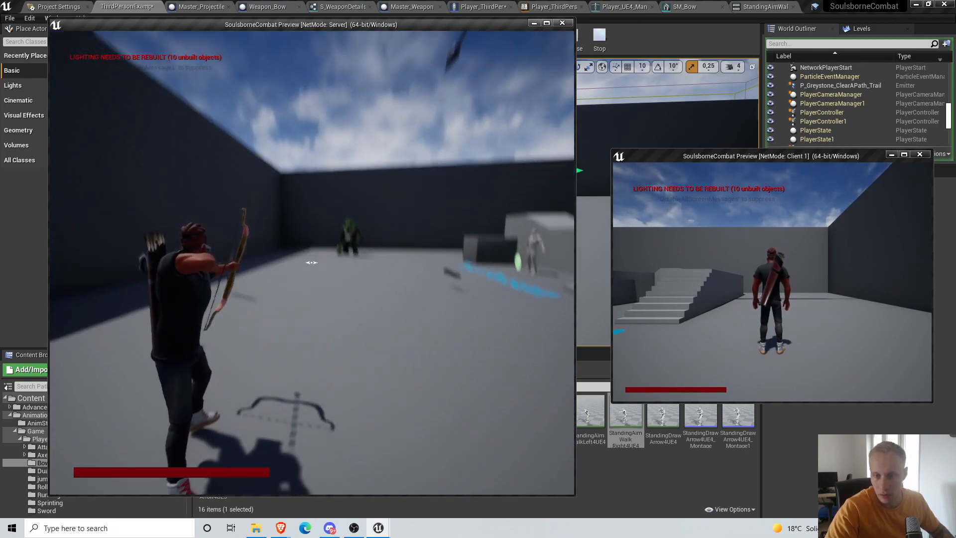
pyautogui.press('Escape')
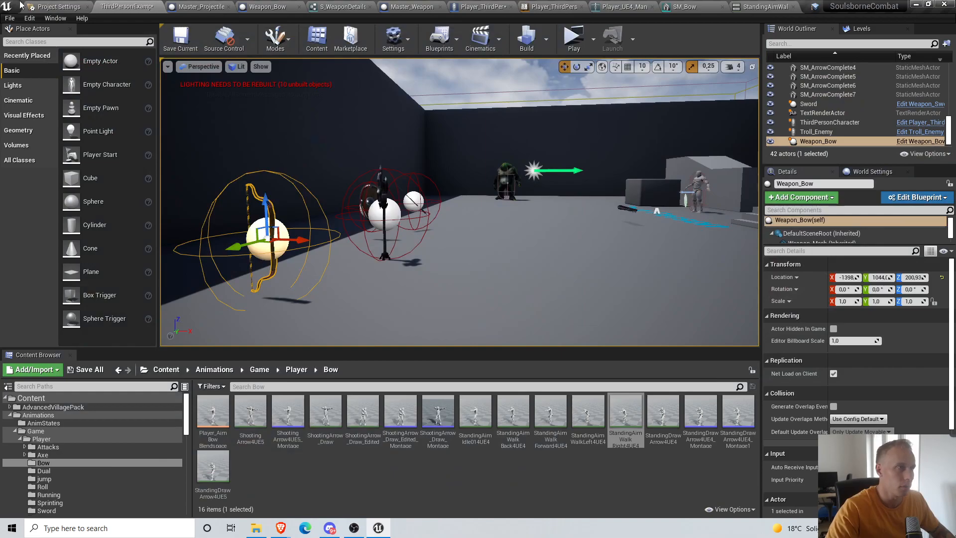
# Inspect the Arrow_Hand socket and the previewed arrow's alignment with the bow in the mannequin skeleton
pyautogui.click(552, 7)
pyautogui.moveTo(528, 237); pyautogui.dragTo(418, 204, button='right')
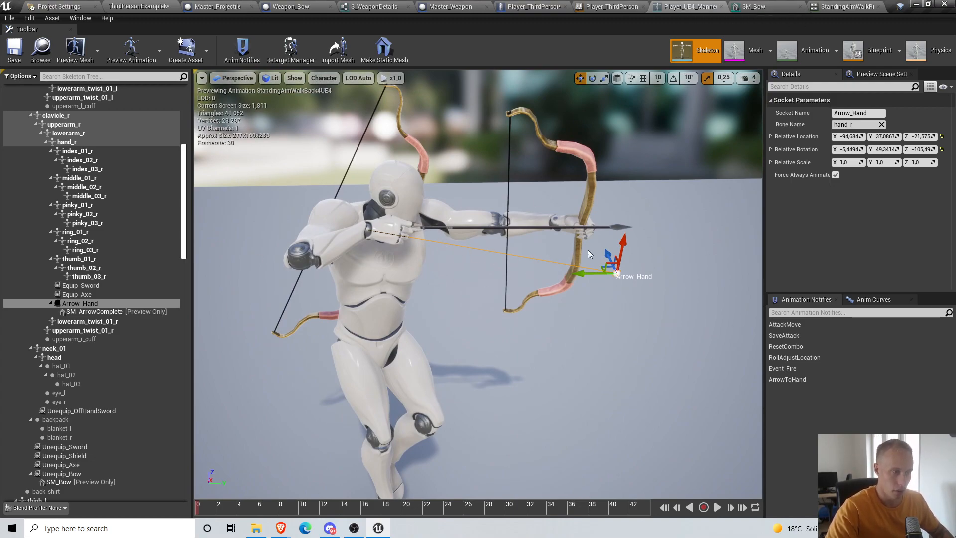
pyautogui.click(100, 303)
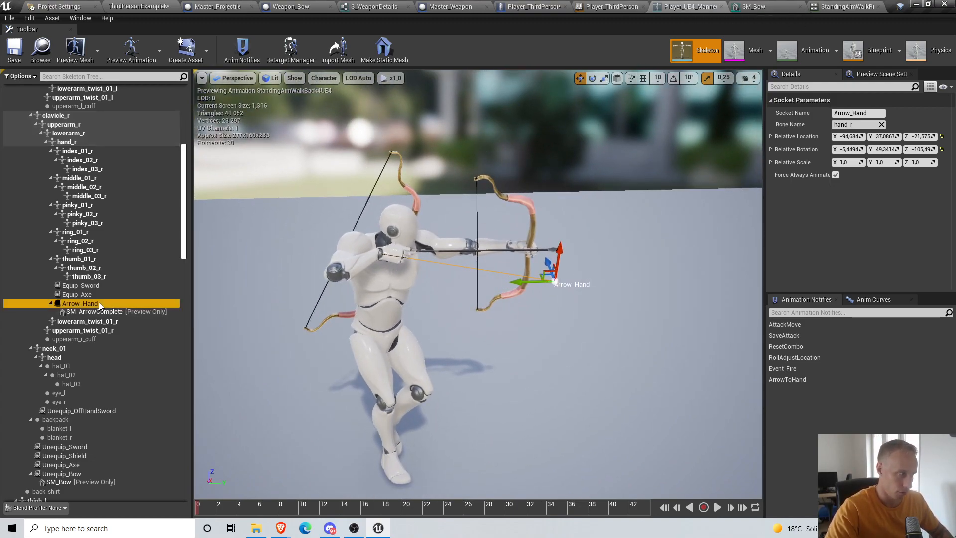
pyautogui.moveTo(384, 264); pyautogui.dragTo(433, 254, button='right')
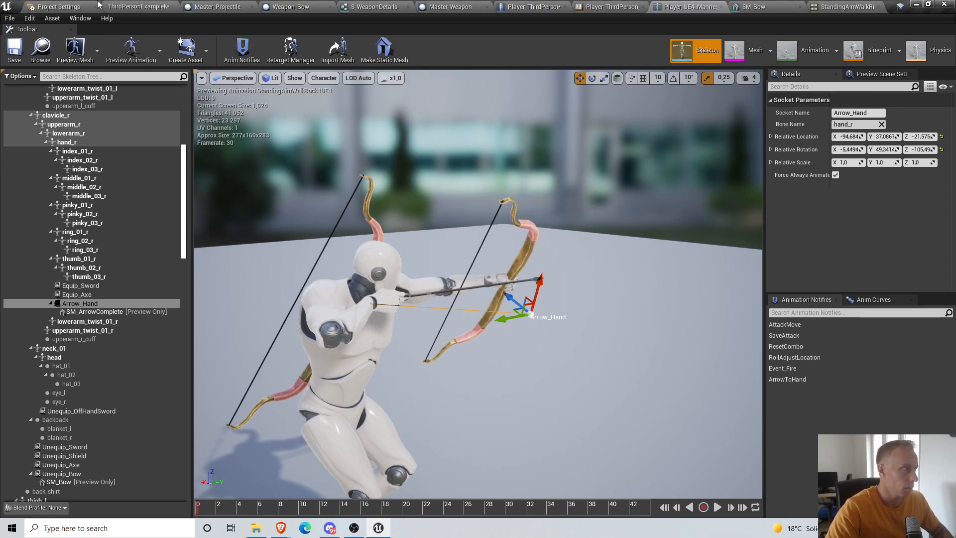
# Run the level again, pick up the bow and move around beside the client character while aiming, and end the session
pyautogui.click(97, 6)
pyautogui.click(574, 38)
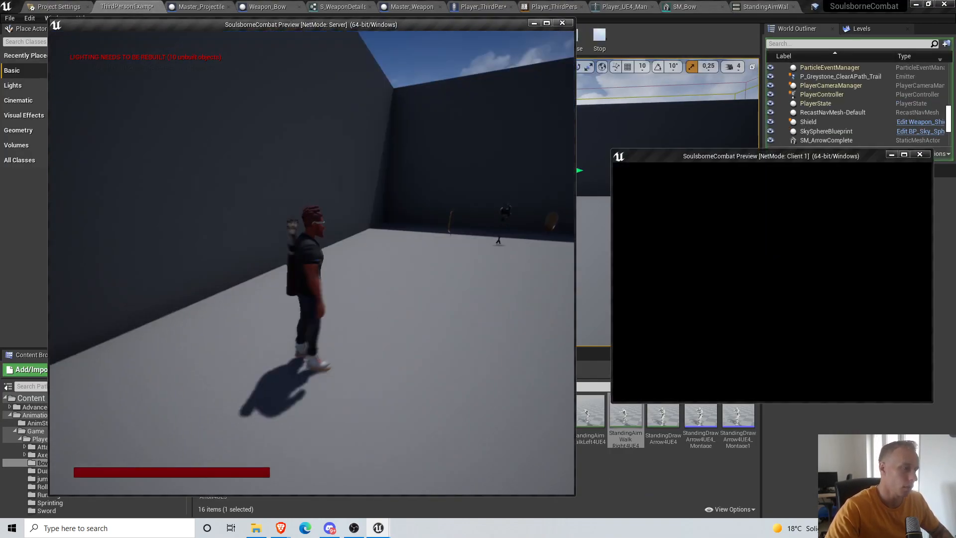
pyautogui.press('w')
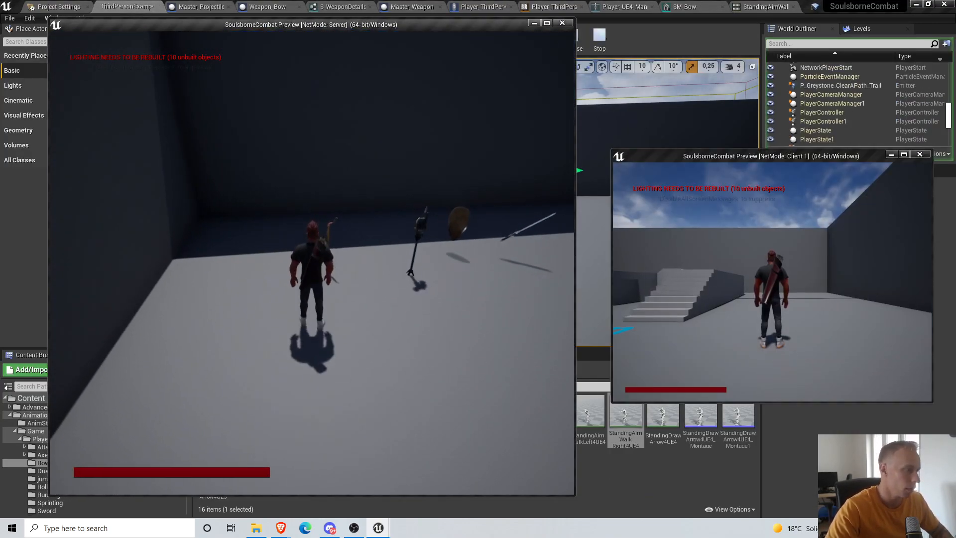
pyautogui.press('w')
pyautogui.press('e')
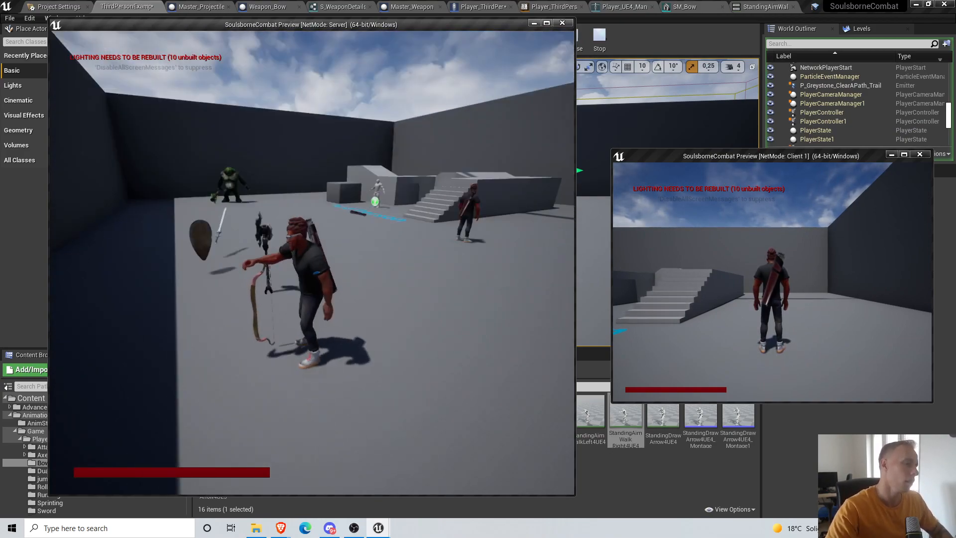
pyautogui.press('w')
pyautogui.rightClick(311, 262)
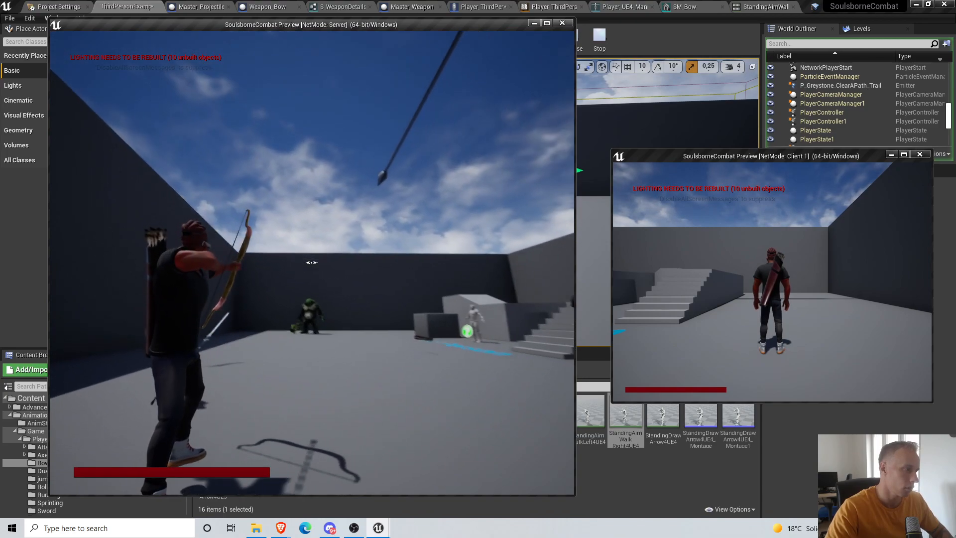
pyautogui.press('d')
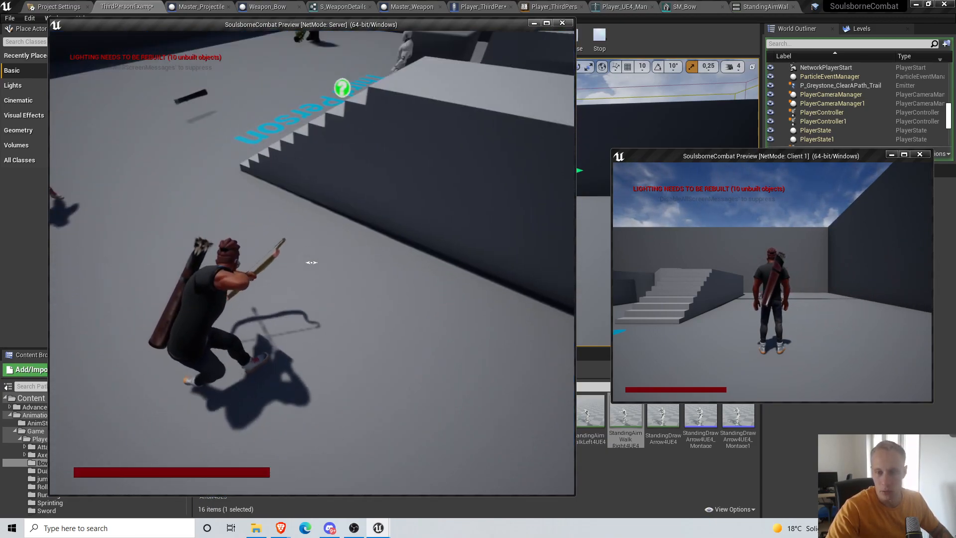
pyautogui.press('s')
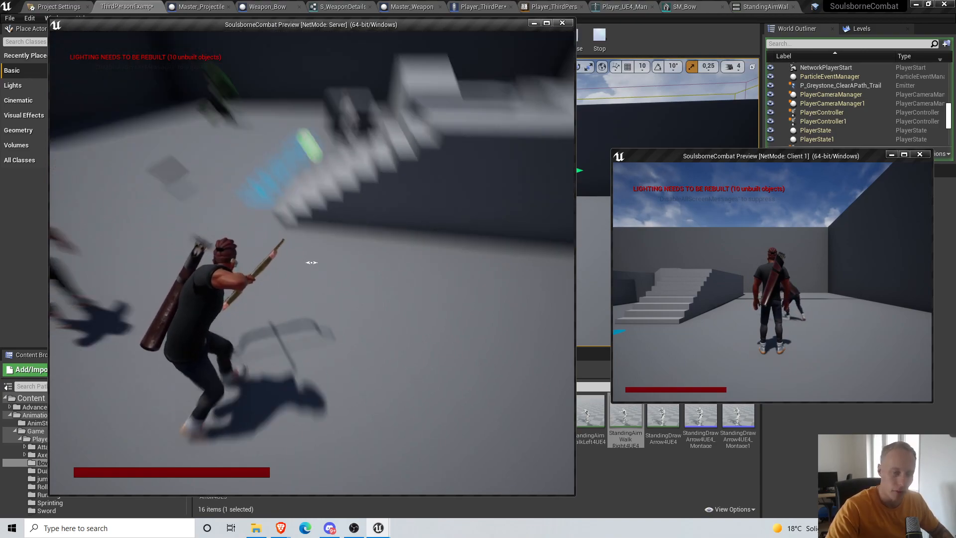
pyautogui.press('a')
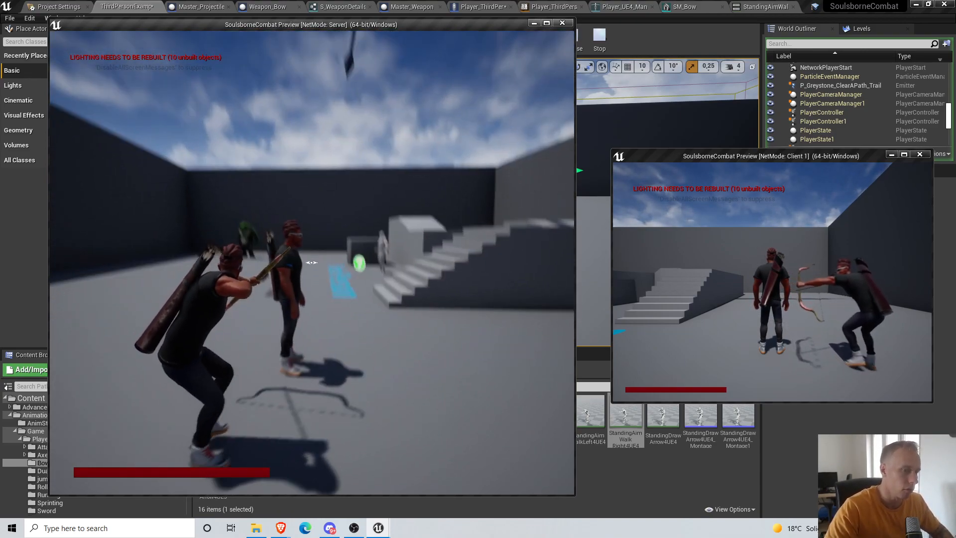
pyautogui.press('a')
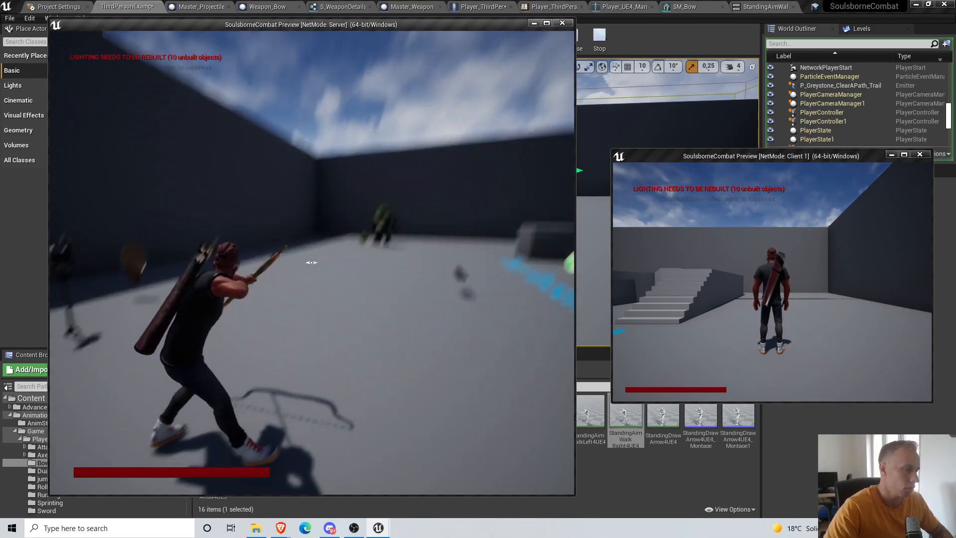
pyautogui.press('a')
pyautogui.press('d')
pyautogui.press('Escape')
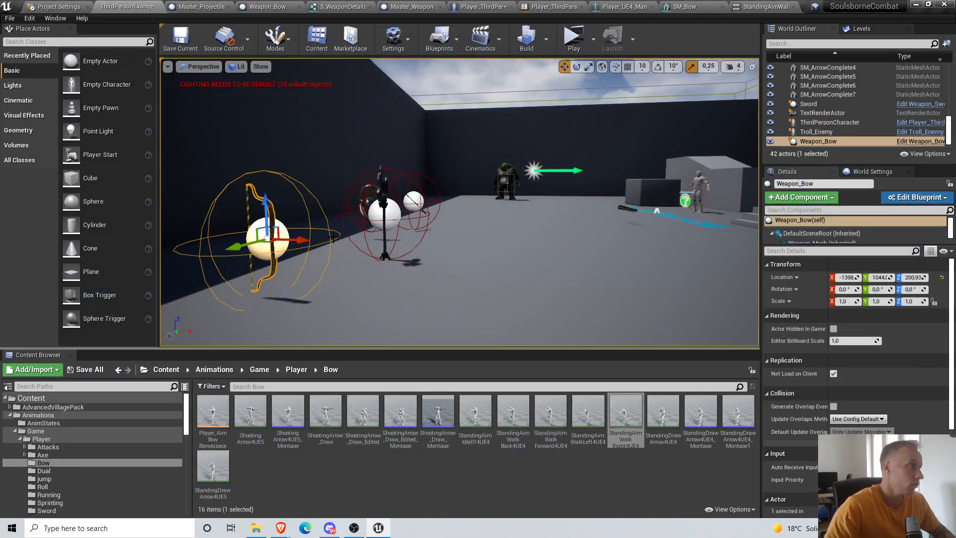
# Examine the MC_ArrowToHand node chain in the Ranged Graph of Player_ThirdPersonCharacter
pyautogui.click(497, 4)
pyautogui.scroll(-4, 494, 245)
pyautogui.scroll(4, 454, 237)
pyautogui.moveTo(453, 237); pyautogui.dragTo(651, 239, button='right')
pyautogui.scroll(-4, 536, 150)
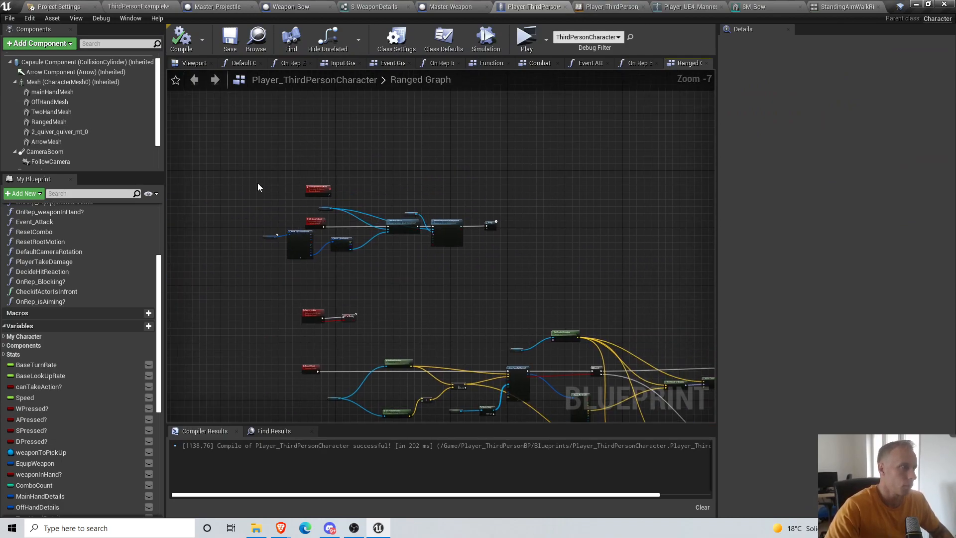
pyautogui.scroll(4, 288, 215)
pyautogui.click(362, 230)
pyautogui.click(599, 142)
pyautogui.moveTo(632, 138); pyautogui.dragTo(387, 153, button='right')
pyautogui.scroll(-2, 387, 154)
pyautogui.scroll(-2, 390, 152)
pyautogui.scroll(4, 374, 216)
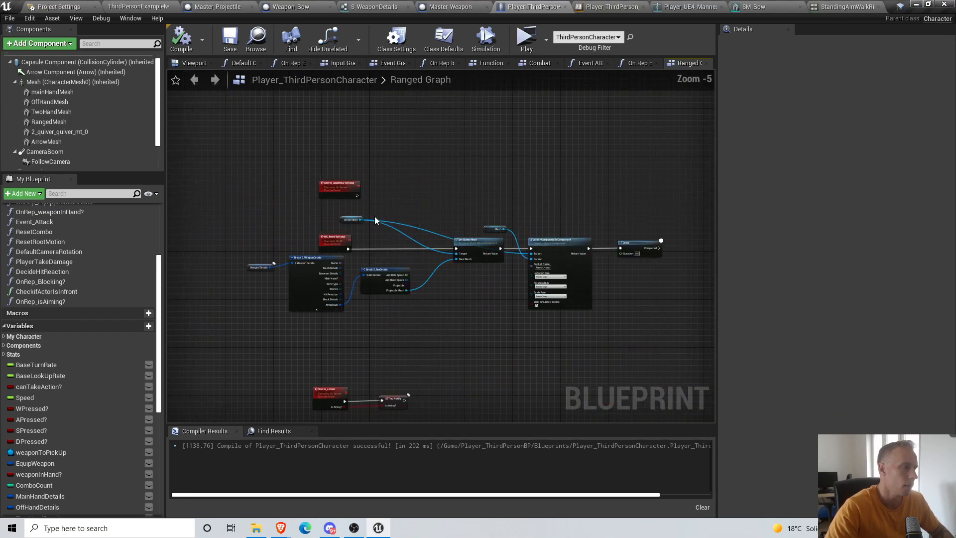
# Shift the Server_AddArrowToHand event node slightly left in the Ranged Graph and save the blueprint
pyautogui.click(297, 168)
pyautogui.moveTo(293, 171); pyautogui.dragTo(299, 169)
pyautogui.click(291, 125)
pyautogui.click(237, 44)
# Review the unconnected Server_AddArrowToHand event and the arrow attachment nodes below it, saving the blueprint again
pyautogui.scroll(-3, 518, 199)
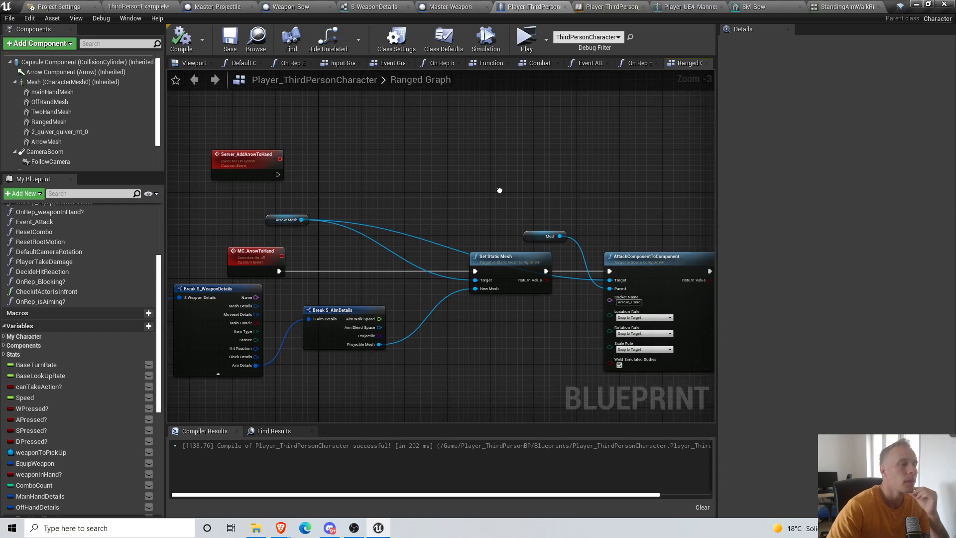
pyautogui.scroll(2, 423, 221)
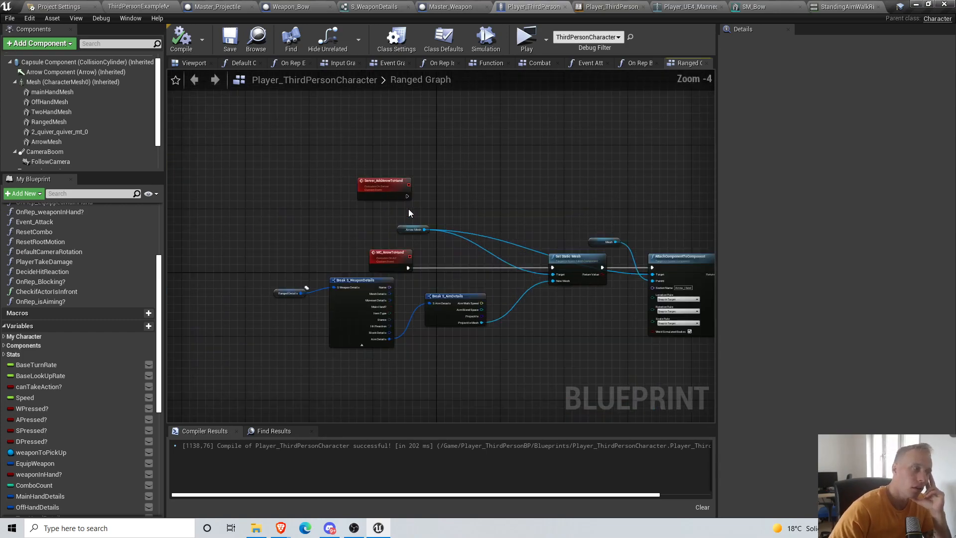
pyautogui.click(384, 188)
pyautogui.click(533, 131)
pyautogui.click(230, 35)
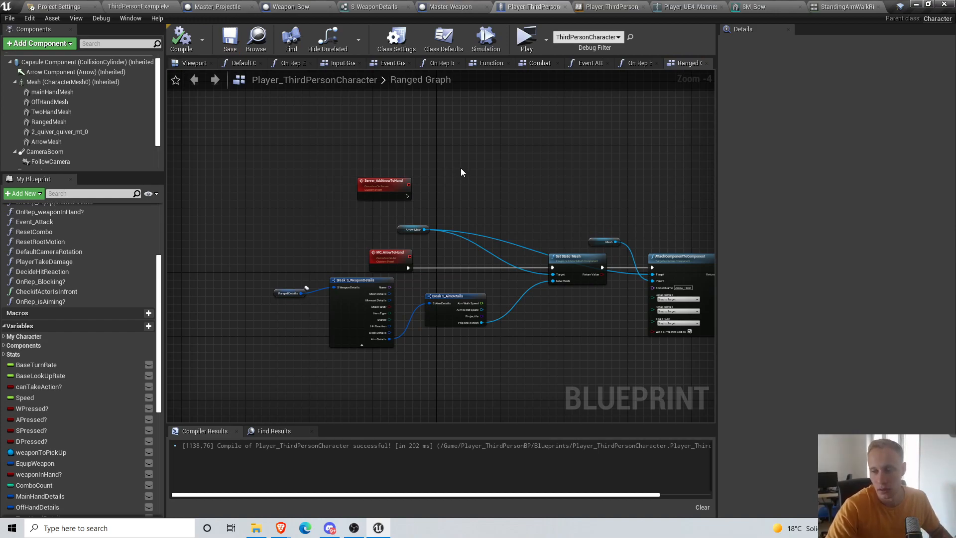
pyautogui.moveTo(533, 237); pyautogui.dragTo(464, 188, button='right')
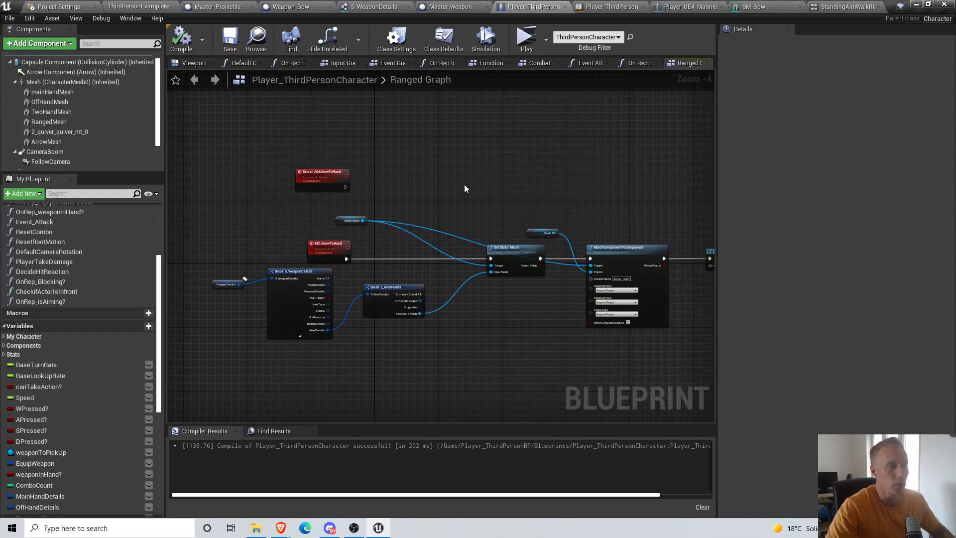
pyautogui.click(230, 44)
pyautogui.moveTo(580, 164); pyautogui.dragTo(504, 193, button='right')
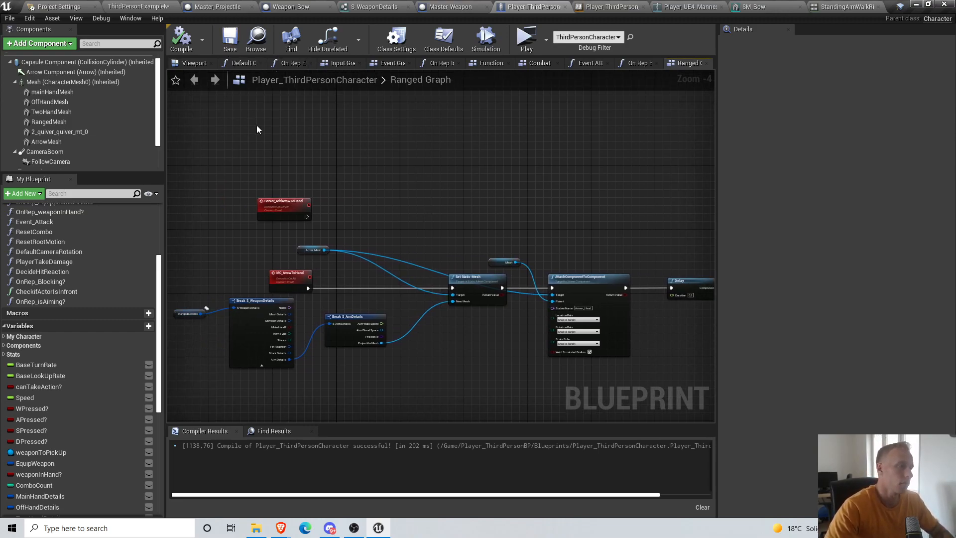
pyautogui.moveTo(344, 185); pyautogui.dragTo(406, 240, button='right')
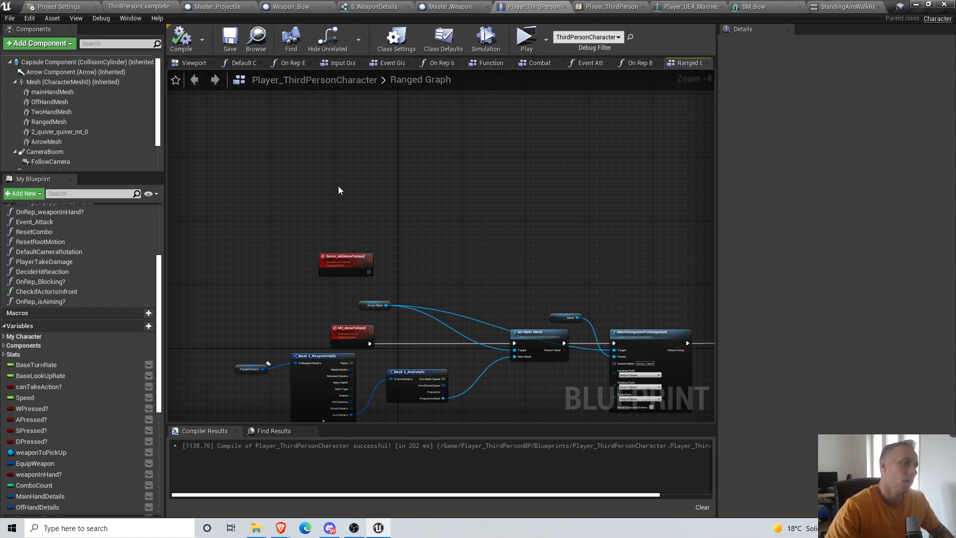
# Examine the W A S D Logic section in the character blueprint's Event Graph, including its Branch, Delay and Check WASD nodes
pyautogui.moveTo(338, 186); pyautogui.dragTo(345, 176, button='right')
pyautogui.moveTo(602, 224); pyautogui.dragTo(454, 151, button='right')
pyautogui.scroll(-1, 454, 151)
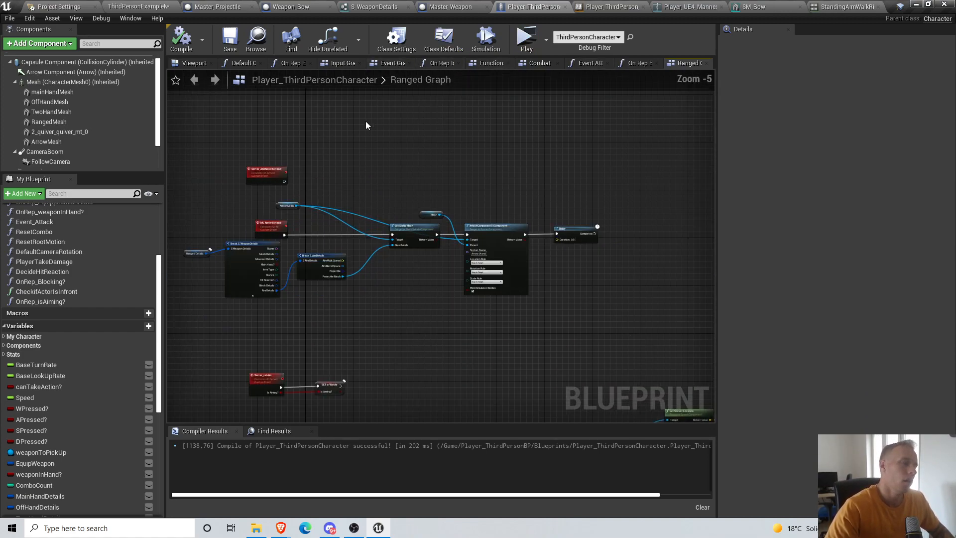
pyautogui.scroll(5, 75, 259)
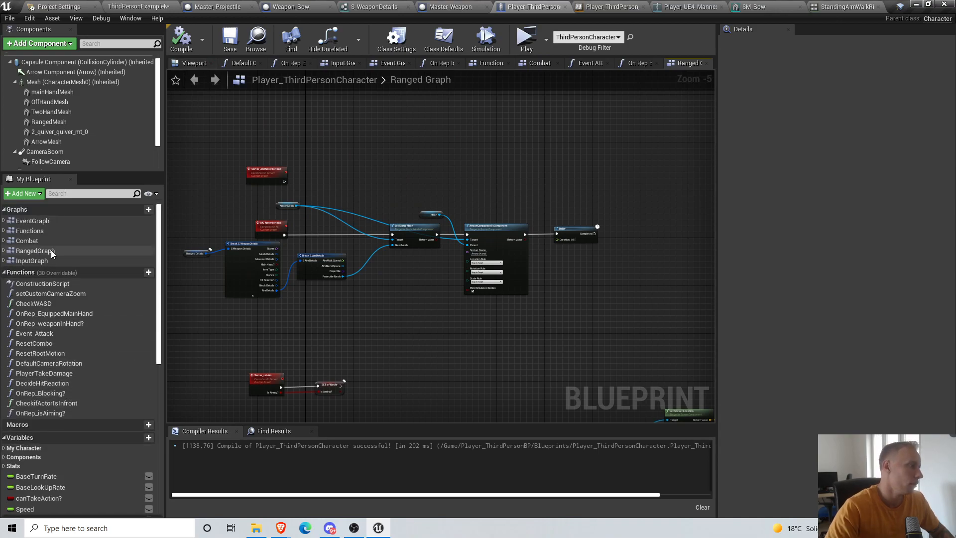
pyautogui.click(40, 222)
pyautogui.doubleClick(40, 224)
pyautogui.moveTo(367, 335); pyautogui.dragTo(415, 75, button='right')
pyautogui.moveTo(503, 259); pyautogui.dragTo(416, 243, button='right')
pyautogui.moveTo(474, 332); pyautogui.dragTo(521, 105, button='right')
pyautogui.scroll(10, 309, 258)
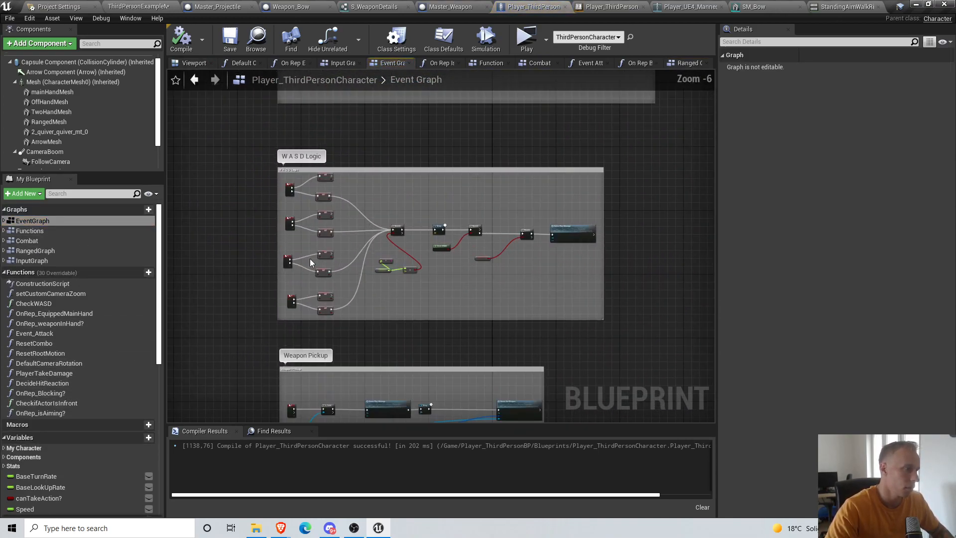
pyautogui.scroll(-3, 406, 178)
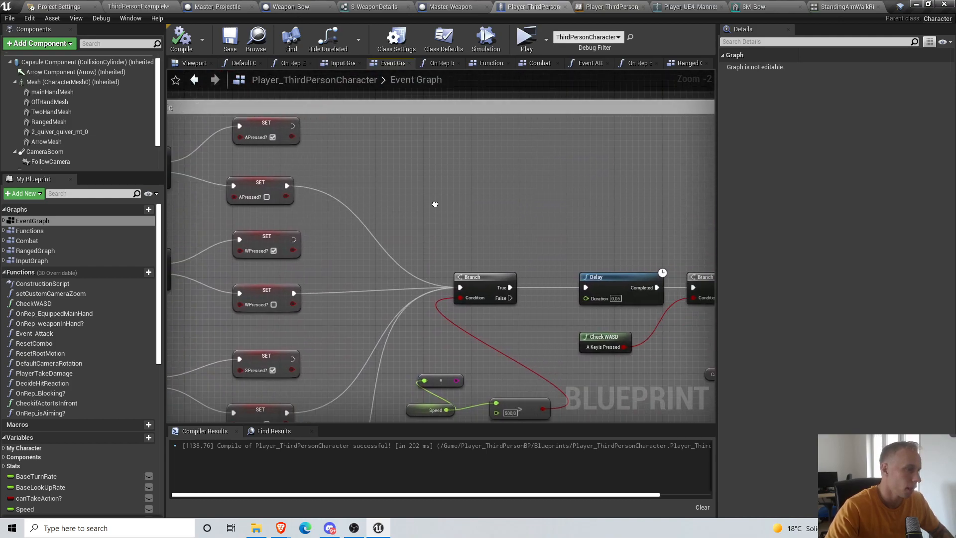
pyautogui.moveTo(535, 208); pyautogui.dragTo(305, 282, button='right')
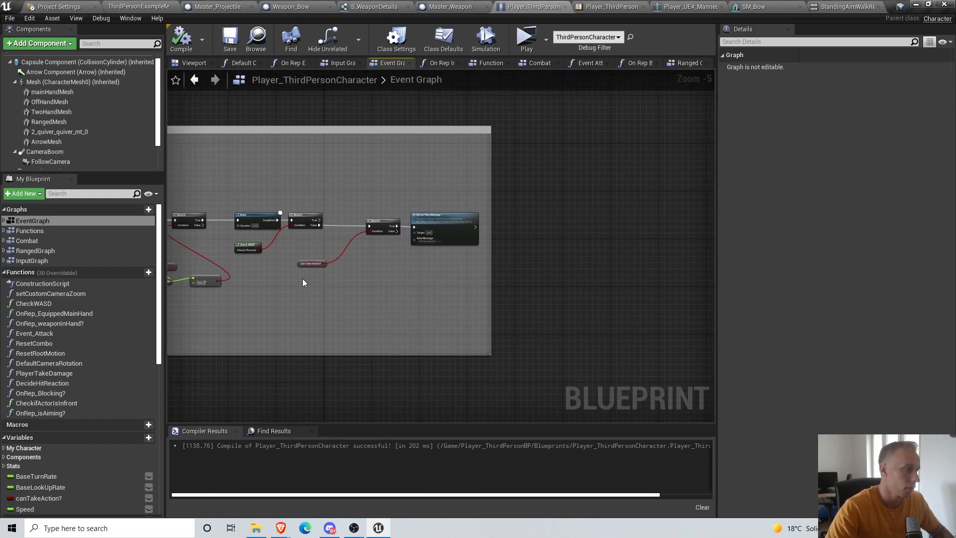
pyautogui.scroll(3, 264, 227)
pyautogui.moveTo(212, 230); pyautogui.dragTo(496, 232, button='right')
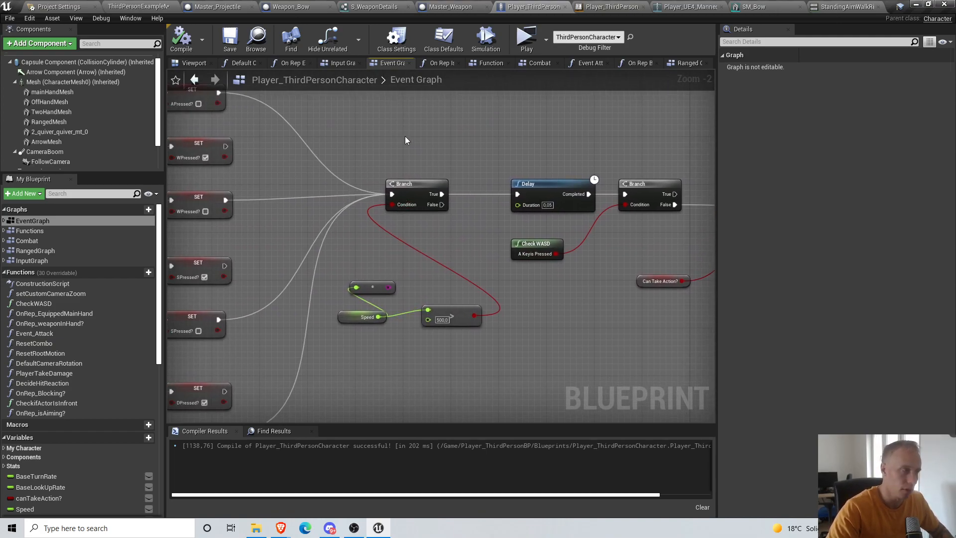
pyautogui.scroll(-3, 405, 225)
pyautogui.moveTo(394, 131); pyautogui.dragTo(414, 166, button='right')
pyautogui.scroll(3, 377, 199)
pyautogui.moveTo(369, 341); pyautogui.dragTo(385, 388, button='right')
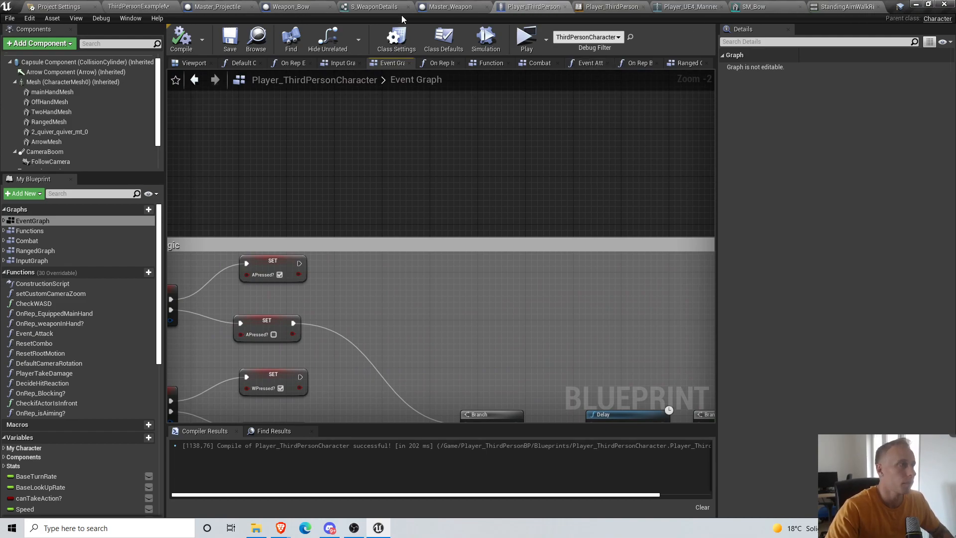
# Copy the Arrow_Hand socket under hand_r in the Player_UE4_Mannequin skeleton
pyautogui.click(689, 6)
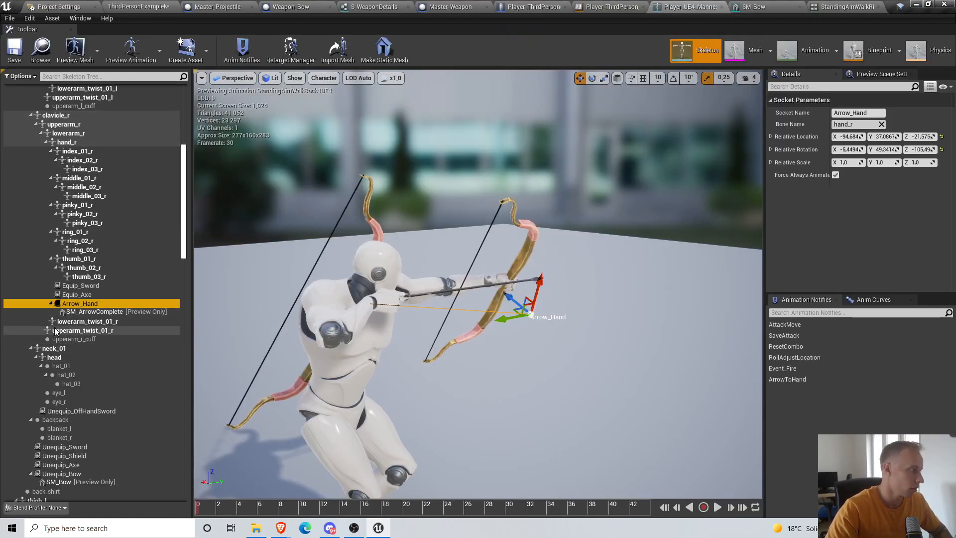
pyautogui.rightClick(70, 309)
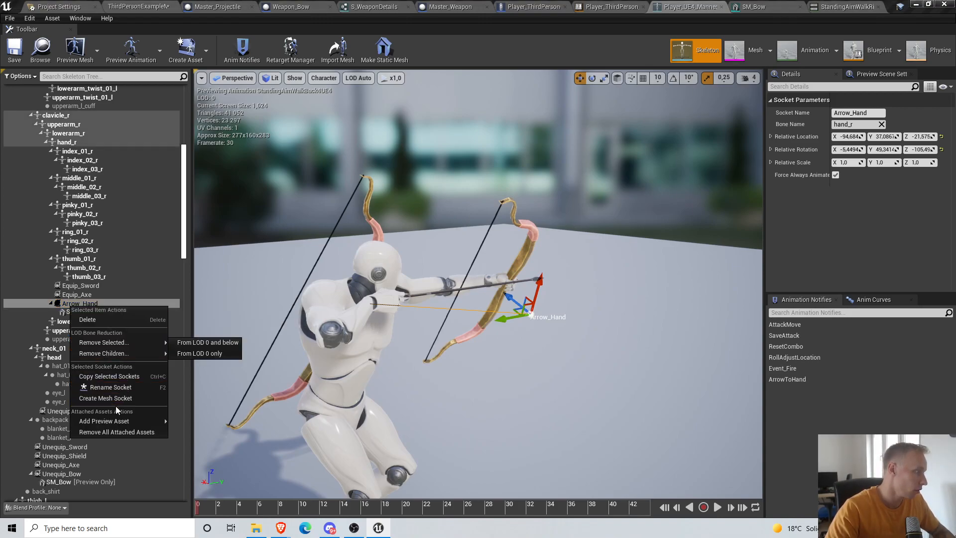
pyautogui.click(120, 377)
pyautogui.rightClick(72, 302)
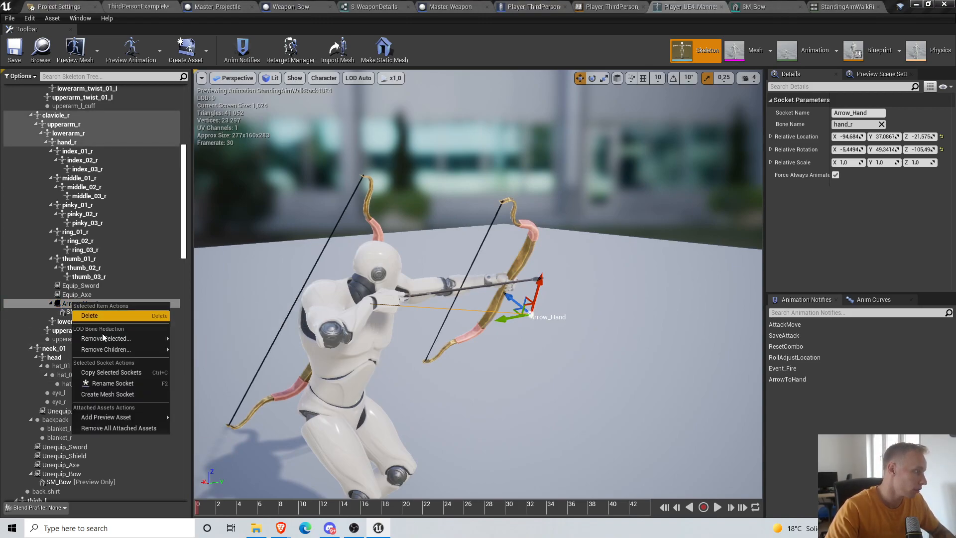
pyautogui.moveTo(121, 418)
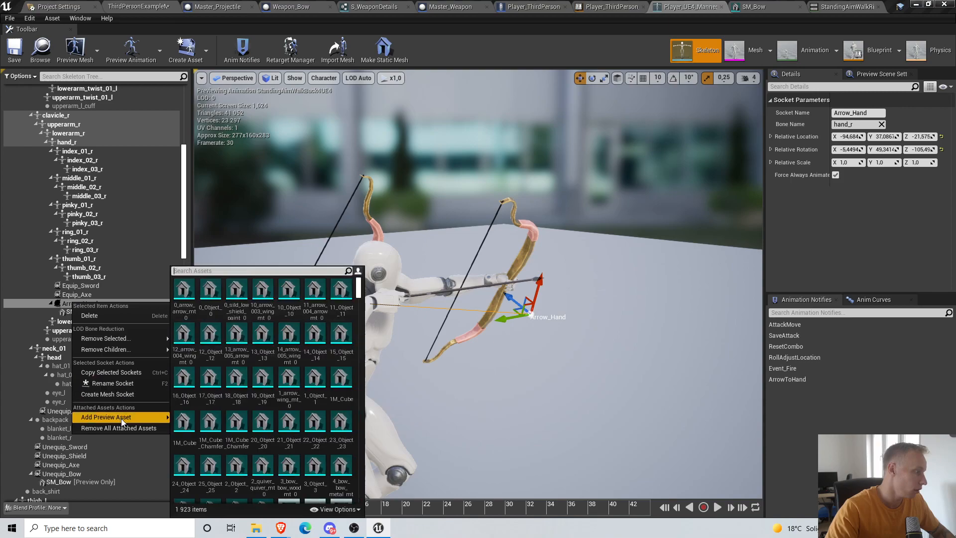
pyautogui.click(1, 383)
# Add a new socket to the hand_r bone and name it Arrow_HandMoving
pyautogui.rightClick(74, 143)
pyautogui.click(111, 182)
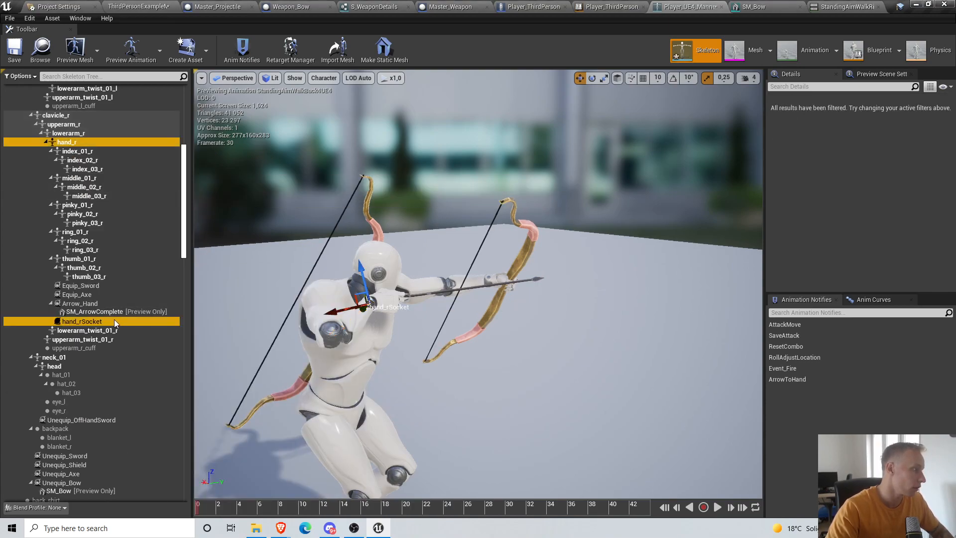
pyautogui.click(87, 321)
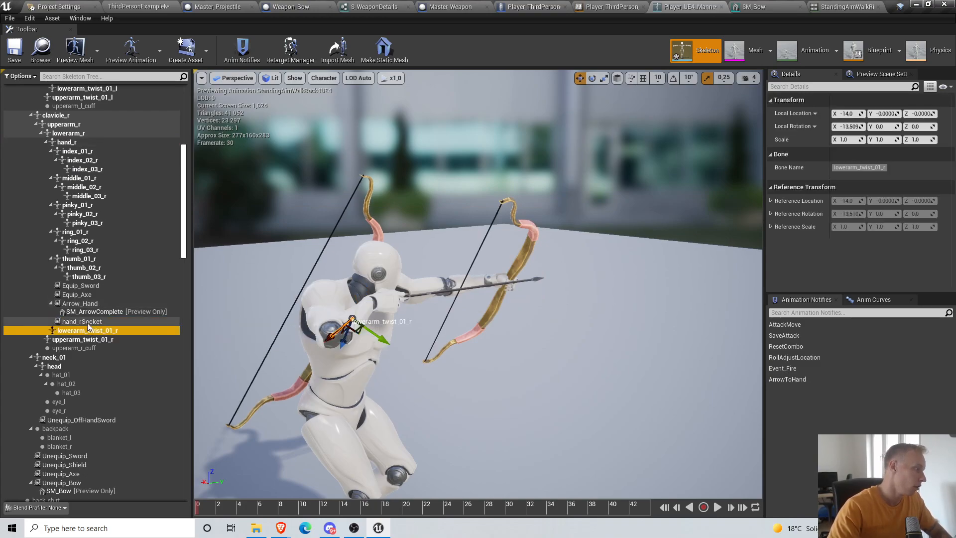
pyautogui.click(87, 321)
pyautogui.write('Arrow_HandMovi')
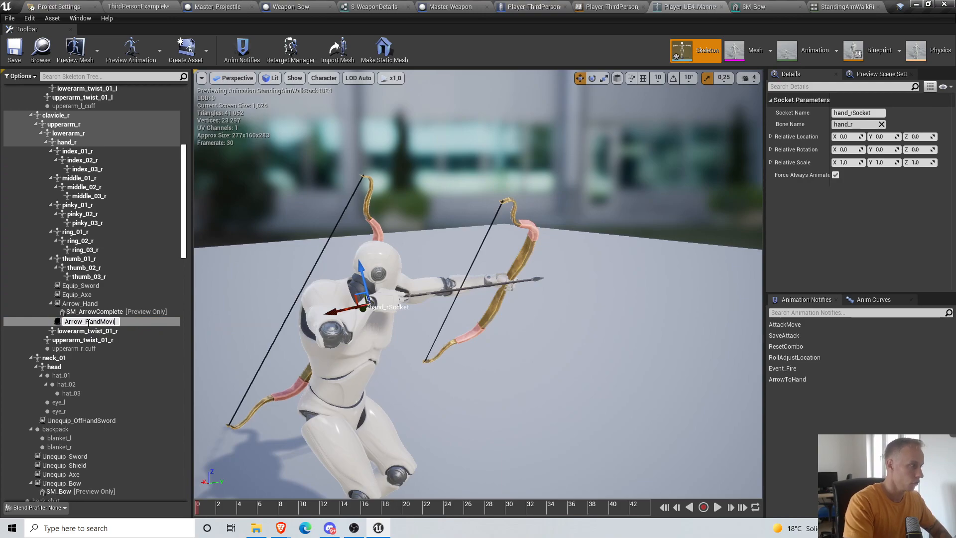
pyautogui.write('ng')
pyautogui.press('Return')
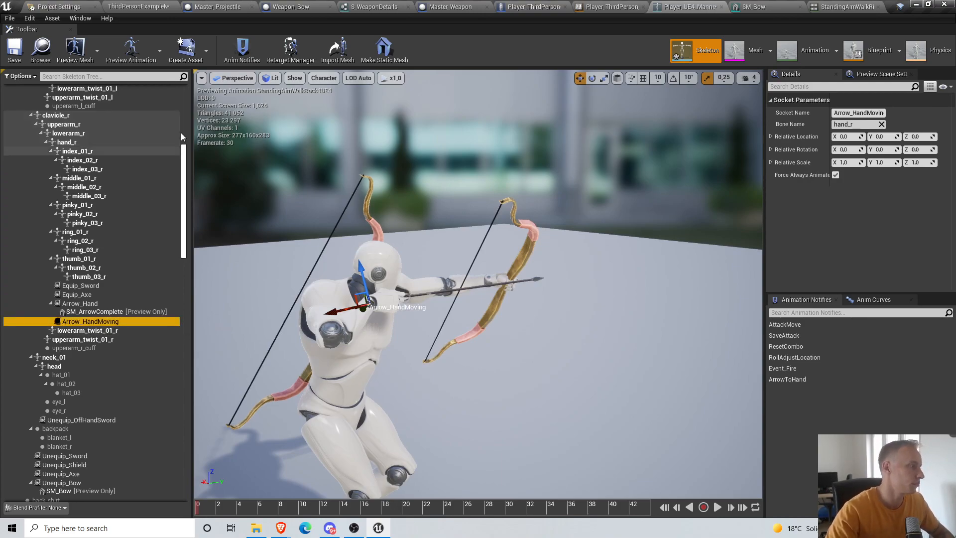
# Delete the Arrow_HandMoving socket from the hand_r bone
pyautogui.moveTo(421, 310); pyautogui.dragTo(412, 315, button='right')
pyautogui.scroll(4, 452, 357)
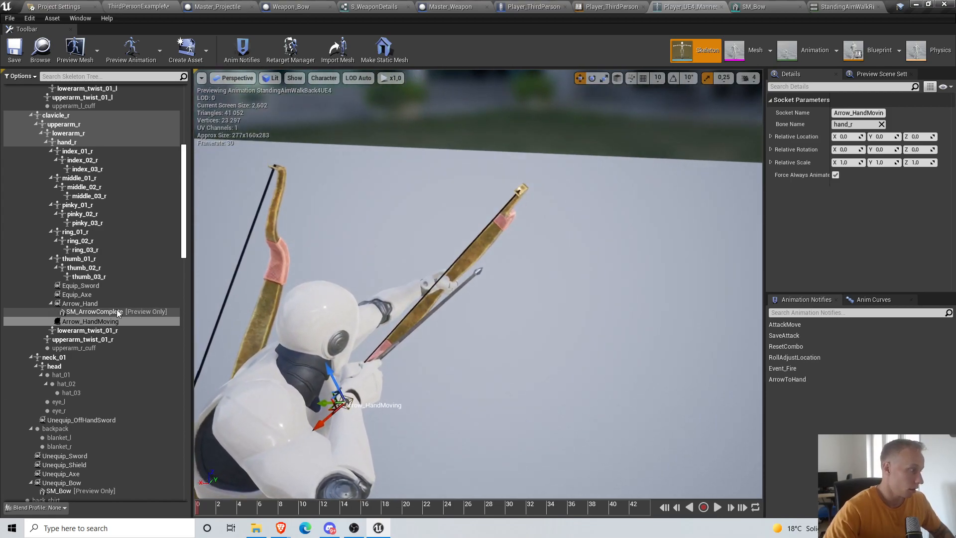
pyautogui.click(97, 322)
pyautogui.rightClick(97, 324)
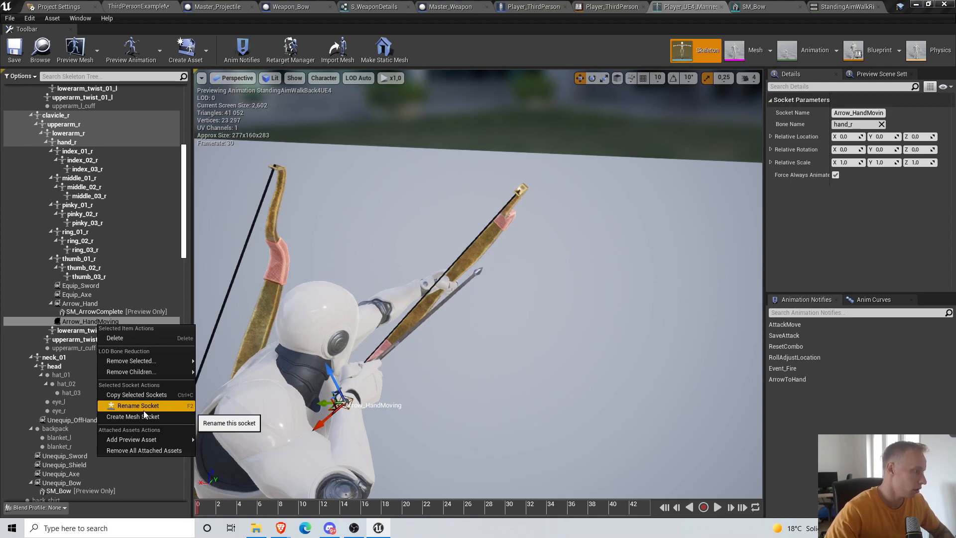
pyautogui.click(77, 323)
# Copy the Equip_Bow socket and paste the copy onto the hand_l bone
pyautogui.scroll(8, 81, 324)
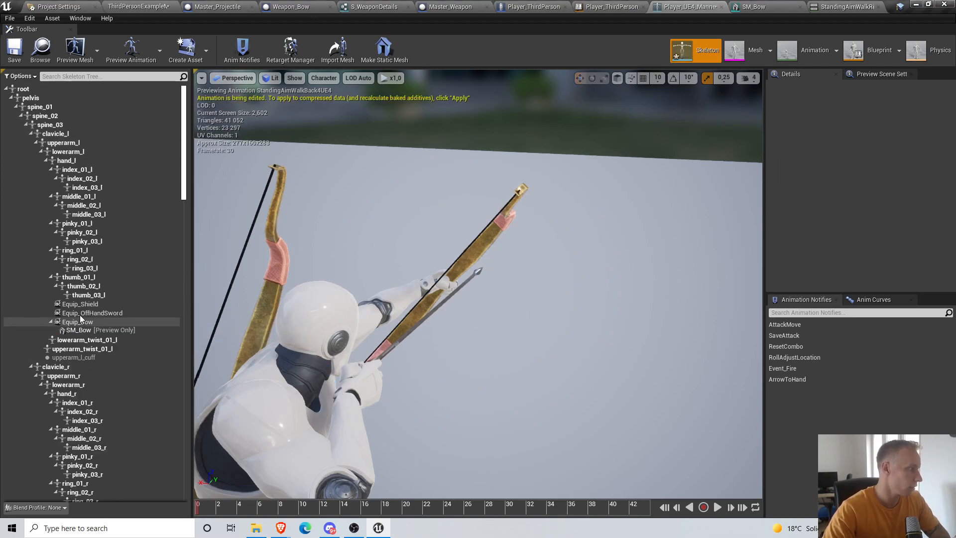
pyautogui.click(80, 322)
pyautogui.rightClick(85, 322)
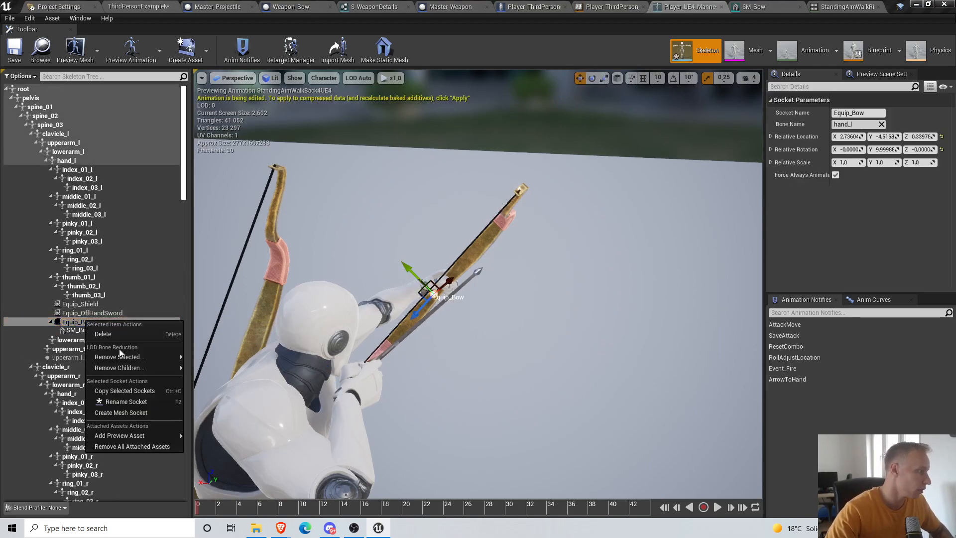
pyautogui.click(126, 395)
pyautogui.rightClick(75, 322)
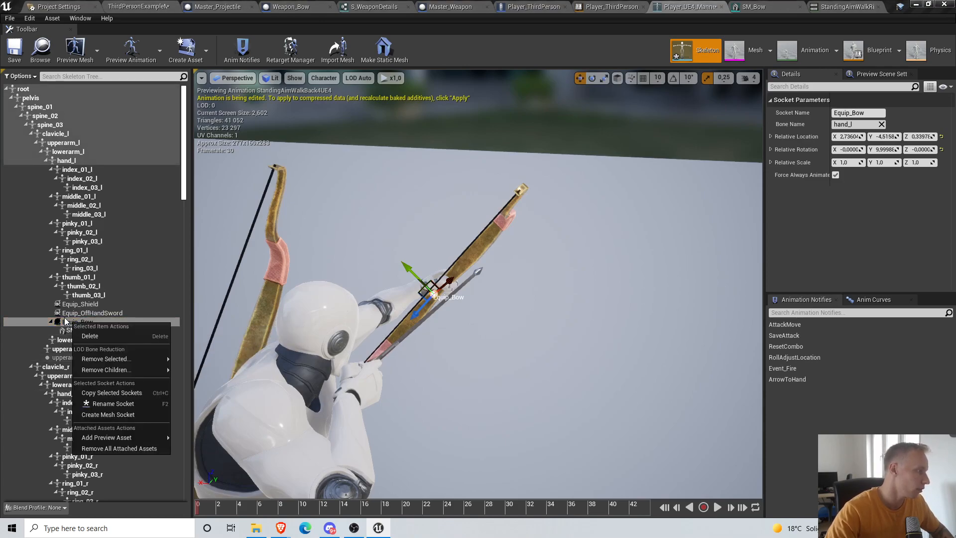
pyautogui.rightClick(77, 161)
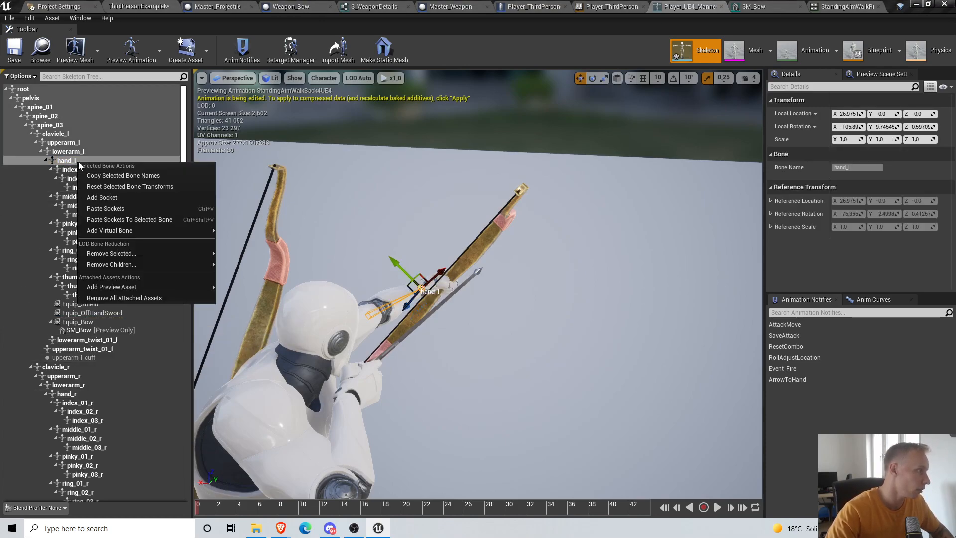
pyautogui.click(121, 208)
pyautogui.click(98, 343)
pyautogui.moveTo(448, 299); pyautogui.dragTo(348, 265, button='right')
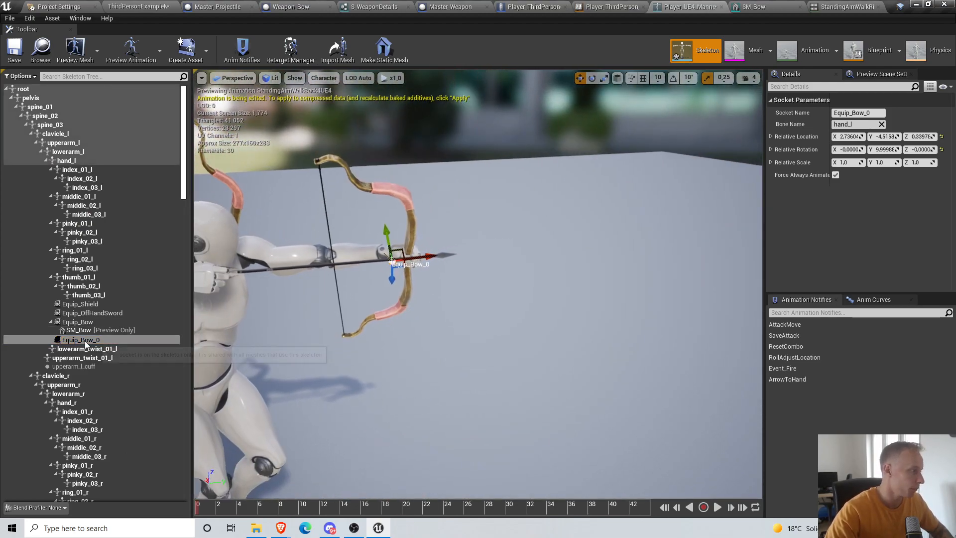
# Inspect the Equip_Bow and Arrow_Hand sockets with their attached preview meshes in the skeleton tree
pyautogui.click(91, 331)
pyautogui.click(77, 323)
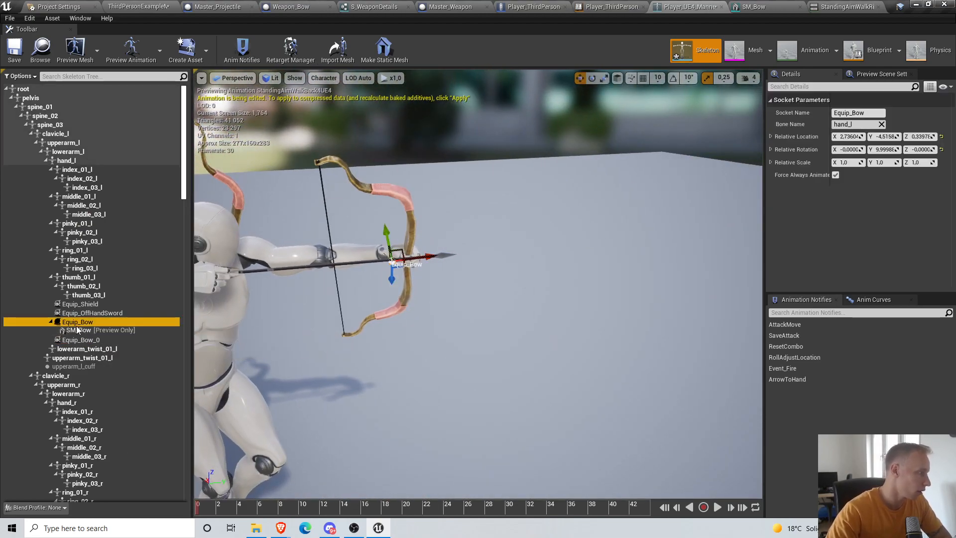
pyautogui.rightClick(70, 324)
pyautogui.click(67, 331)
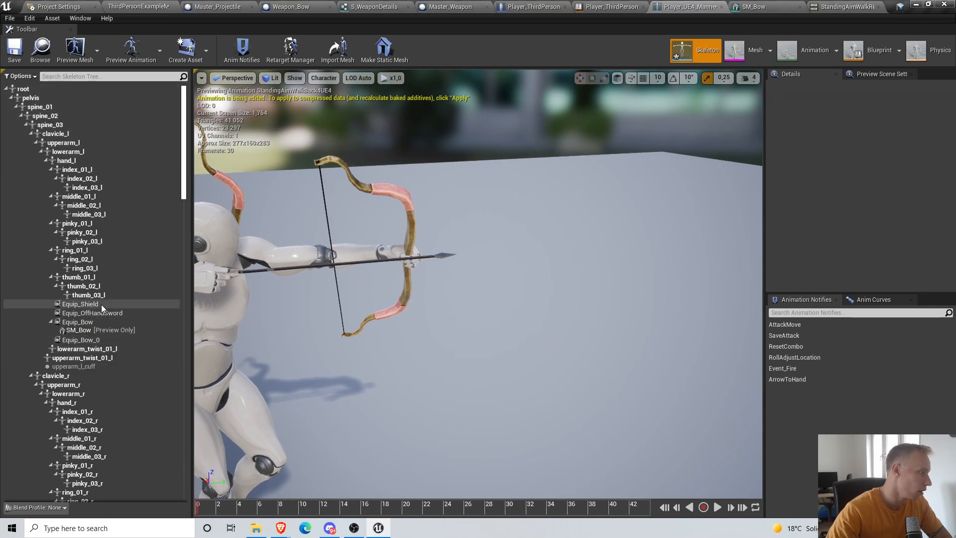
pyautogui.scroll(-4, 101, 304)
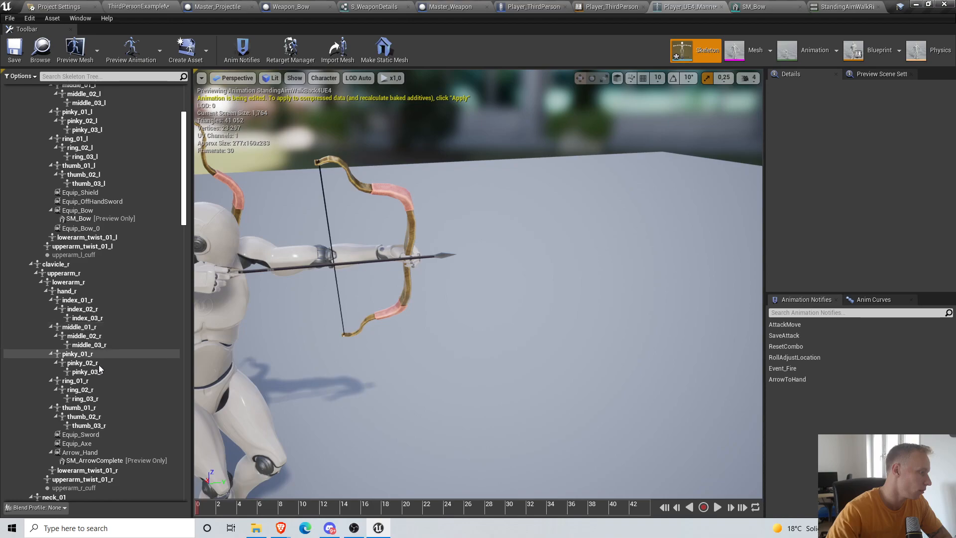
pyautogui.scroll(-1, 99, 451)
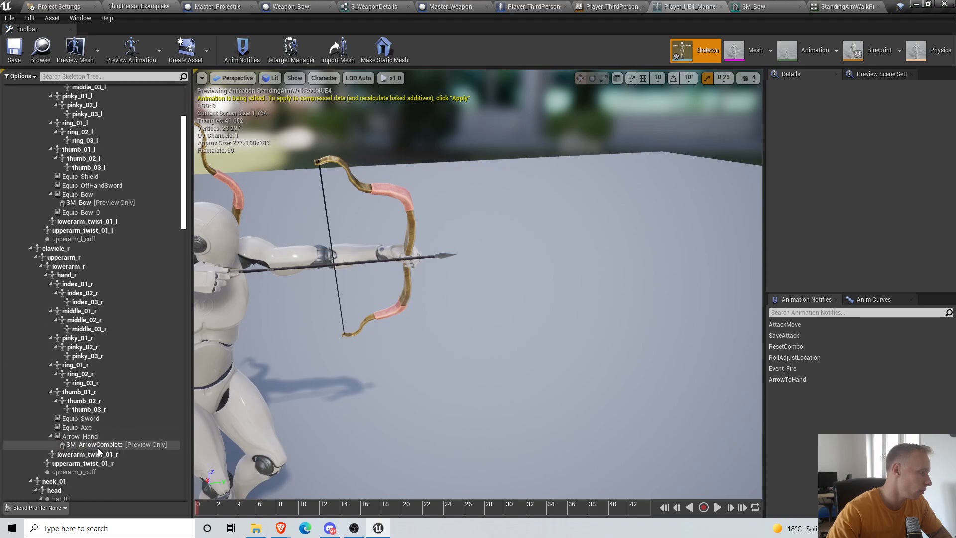
pyautogui.click(105, 435)
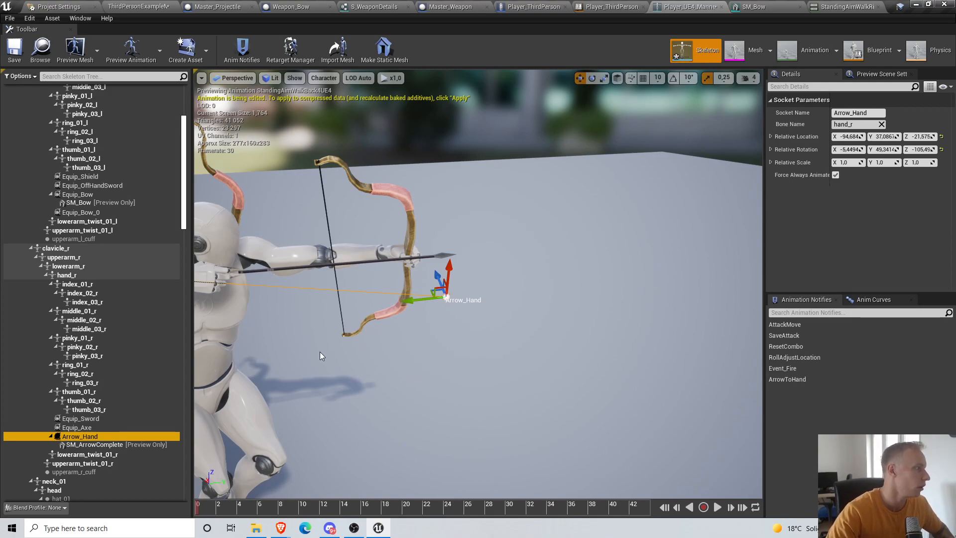
pyautogui.scroll(-5, 115, 236)
pyautogui.rightClick(115, 236)
pyautogui.click(46, 253)
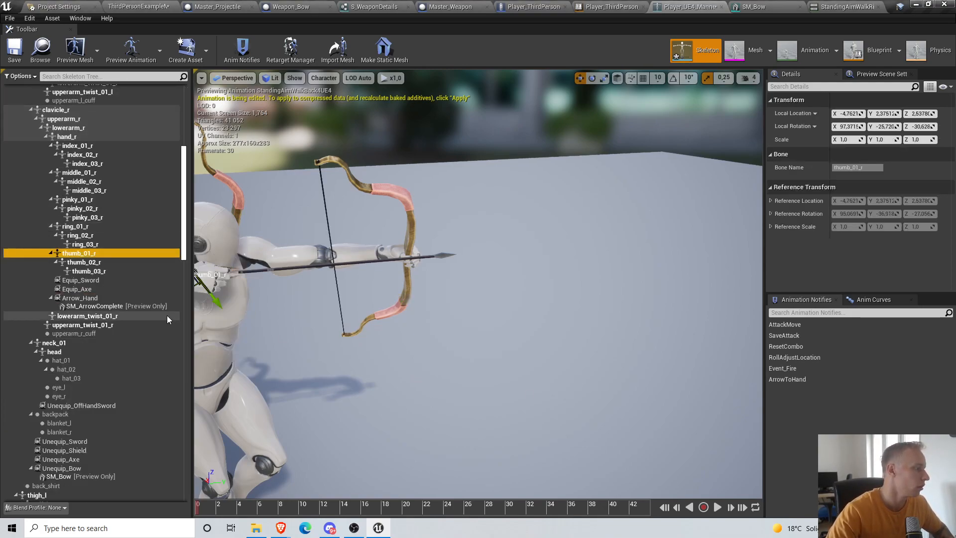
# Undo the pasted bow socket on hand_l and the deletion of Arrow_HandMoving, and select the Arrow_HandMoving socket
pyautogui.hotkey('ctrl', 'z')
pyautogui.scroll(5, 94, 332)
pyautogui.click(106, 238)
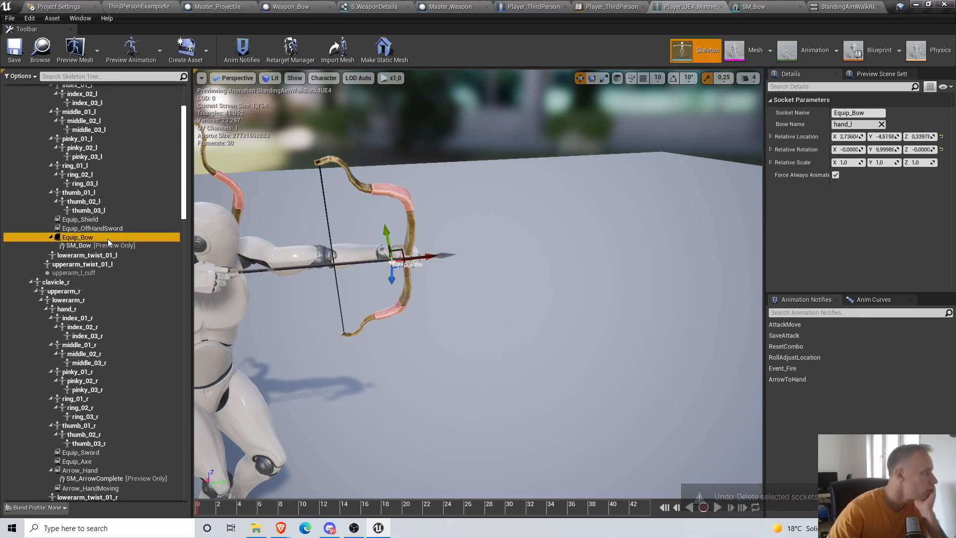
pyautogui.scroll(-1, 124, 389)
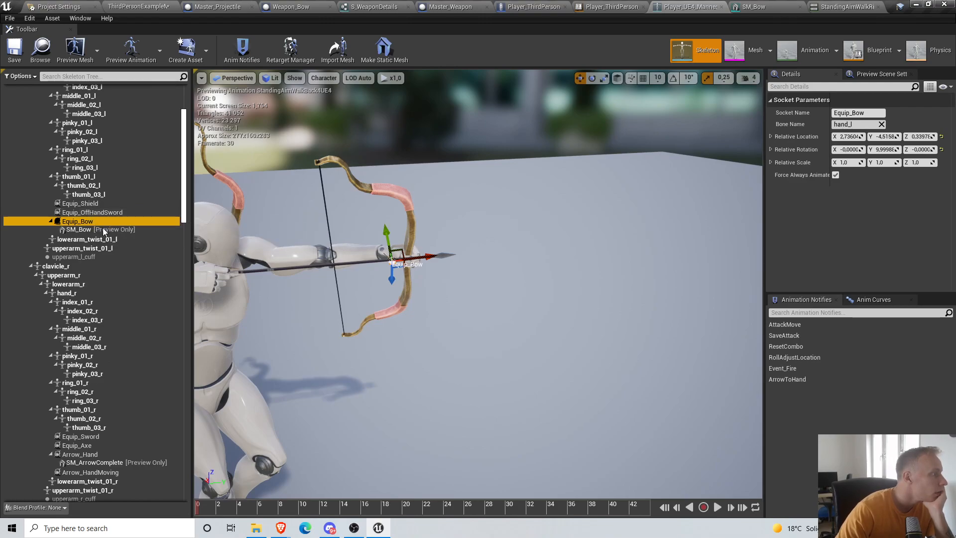
pyautogui.scroll(-3, 100, 229)
pyautogui.click(104, 424)
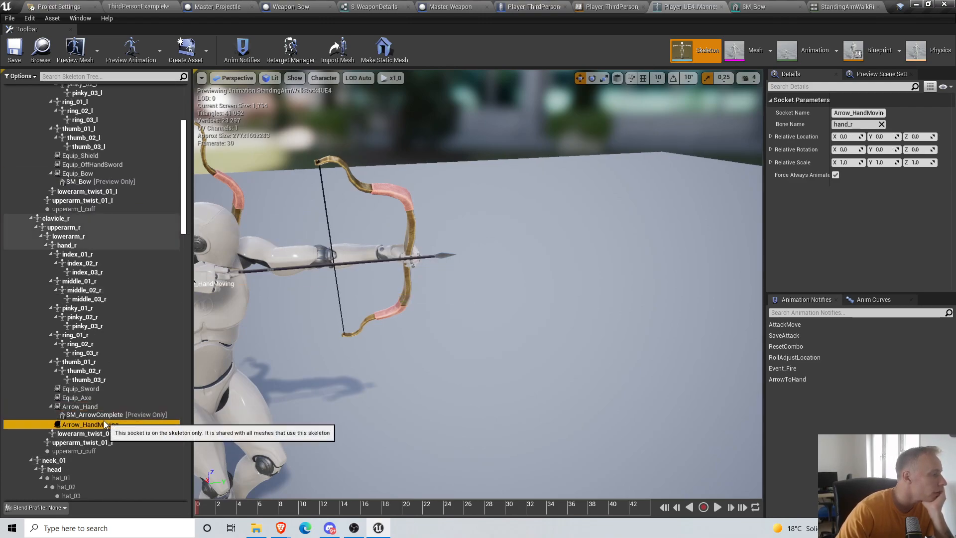
pyautogui.moveTo(378, 318); pyautogui.dragTo(321, 326, button='right')
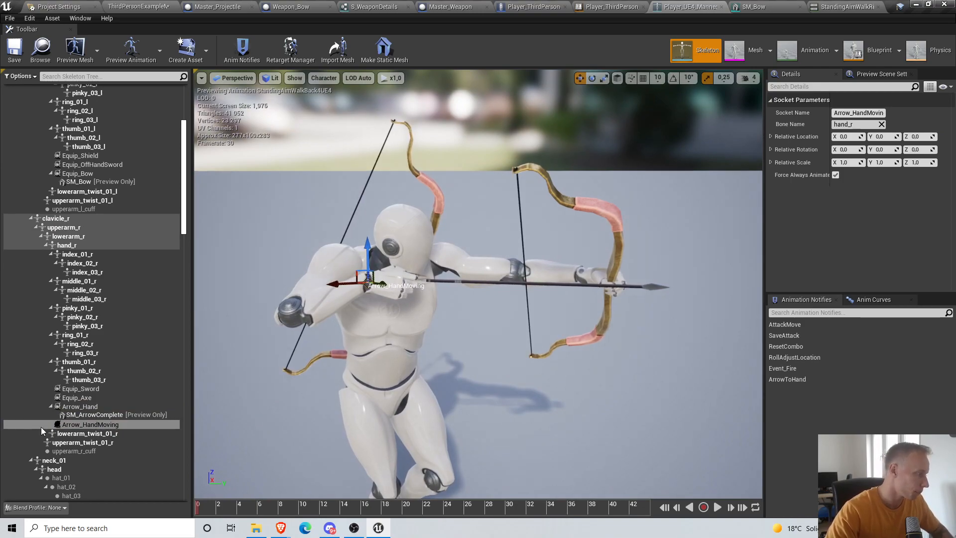
pyautogui.click(82, 426)
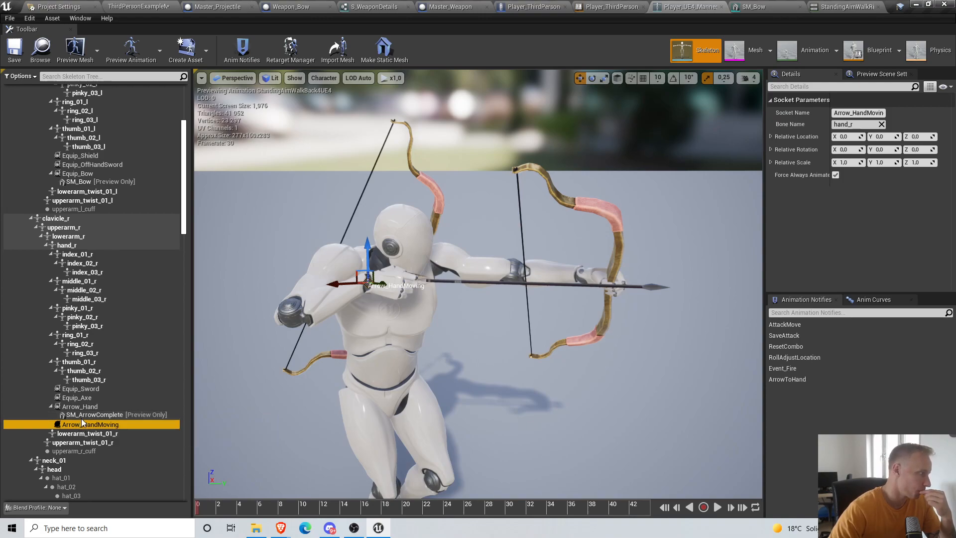
pyautogui.rightClick(83, 423)
pyautogui.moveTo(99, 435)
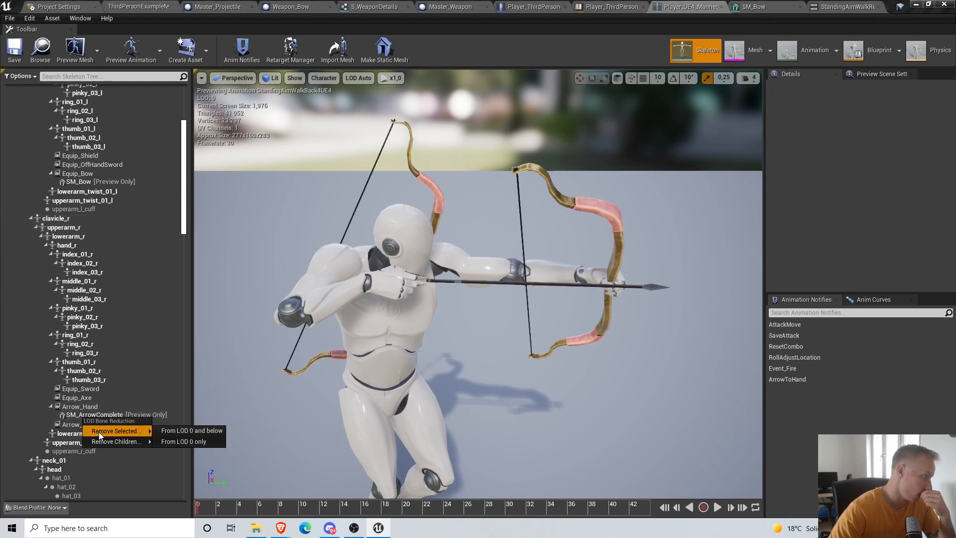
pyautogui.click(170, 436)
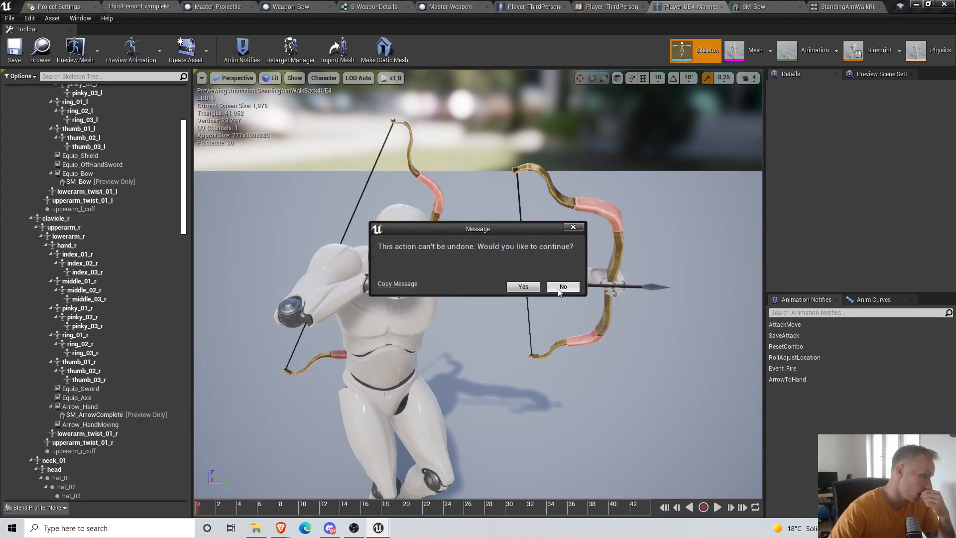
pyautogui.click(561, 287)
# Add SM_ArrowComplete as the preview asset on the Arrow_HandMoving socket
pyautogui.click(82, 407)
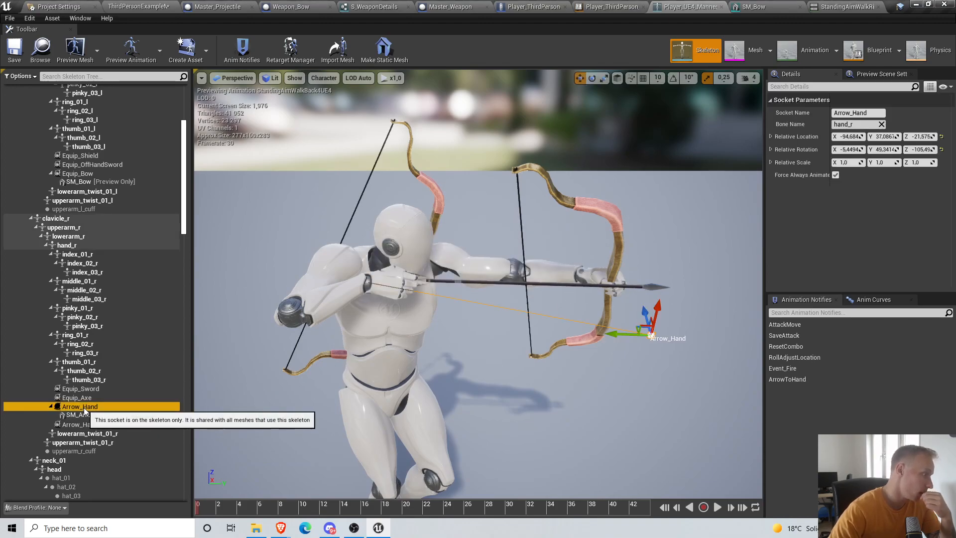
pyautogui.rightClick(84, 409)
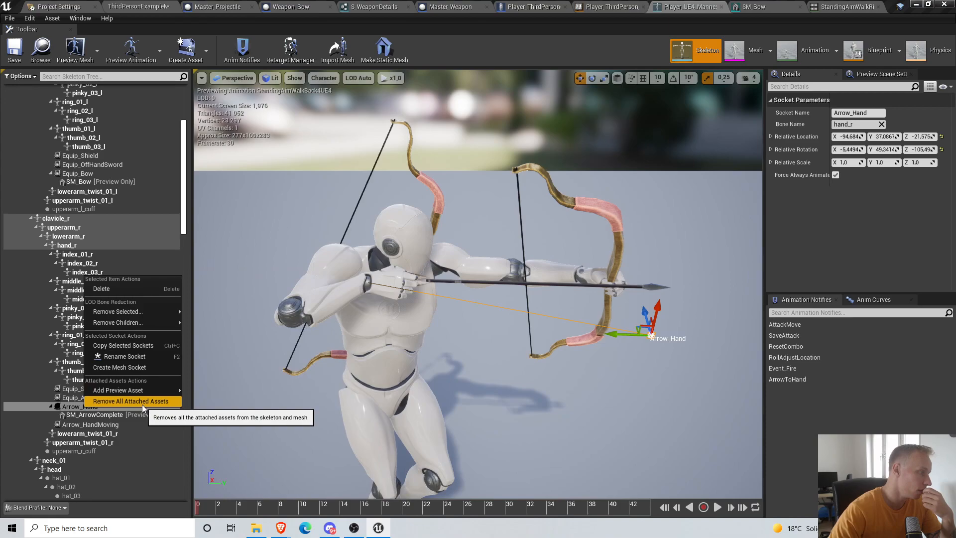
pyautogui.click(87, 416)
pyautogui.click(87, 424)
pyautogui.rightClick(86, 424)
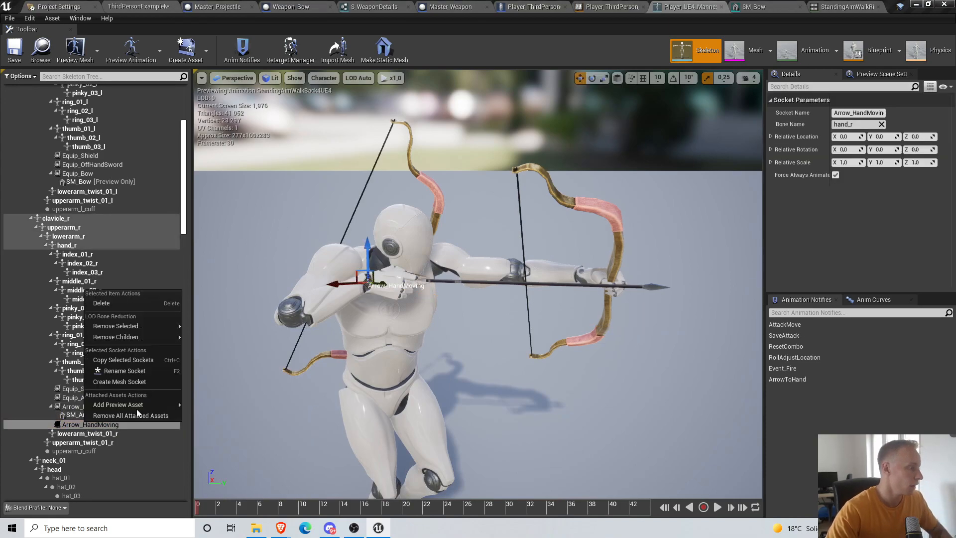
pyautogui.moveTo(125, 404)
pyautogui.write('sm')
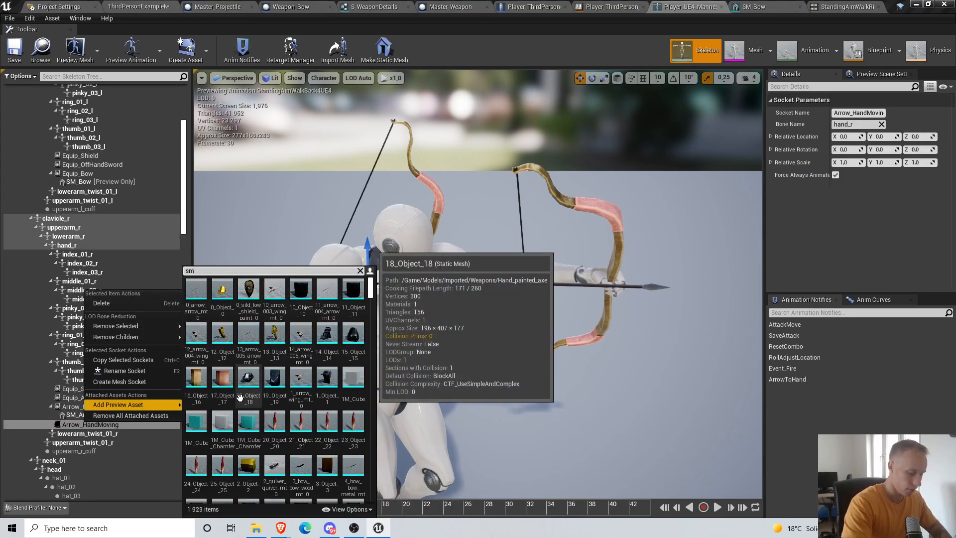
pyautogui.write(' arrow co')
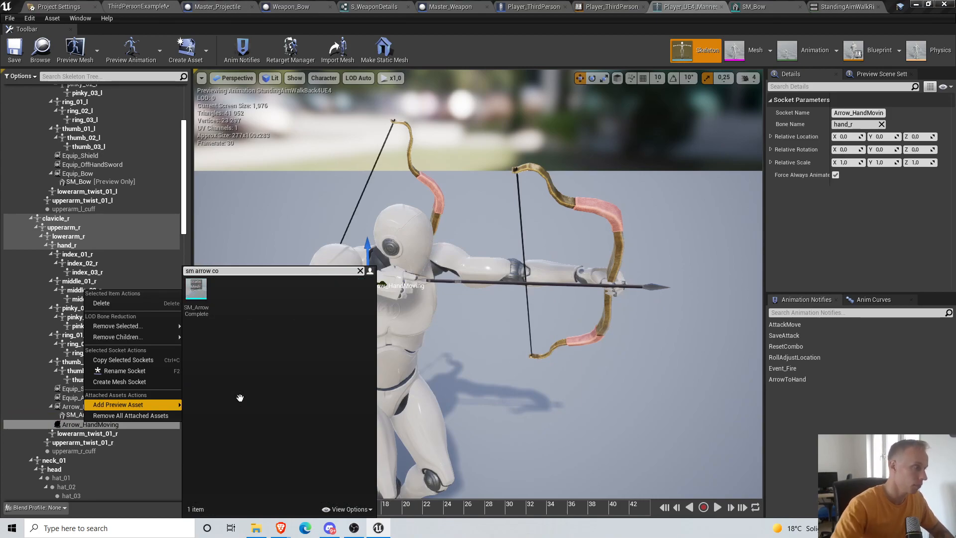
pyautogui.click(196, 291)
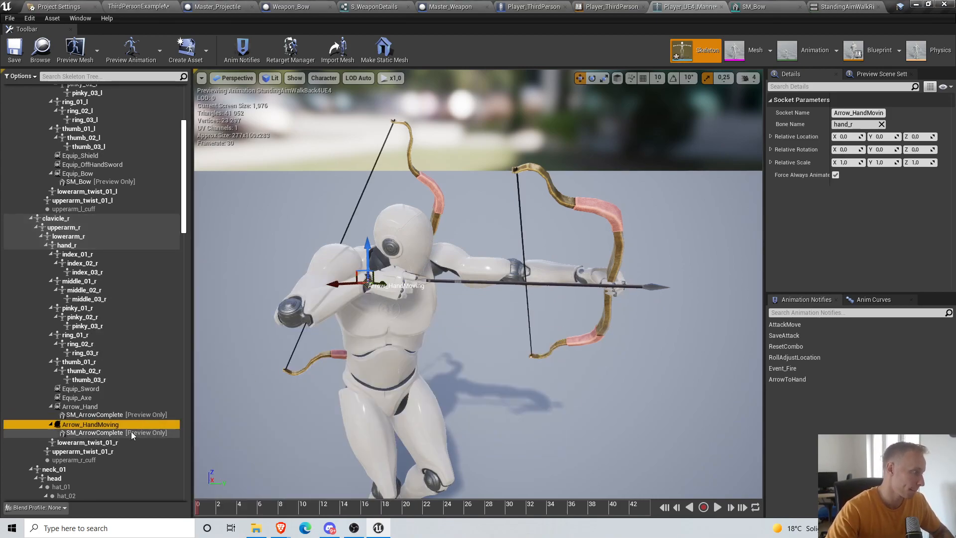
# Scrub through the StandingAimWalkBack4UE4 preview animation and examine how the preview arrows sit relative to the hand and bow
pyautogui.click(352, 407)
pyautogui.moveTo(352, 407); pyautogui.dragTo(426, 423, button='right')
pyautogui.click(95, 424)
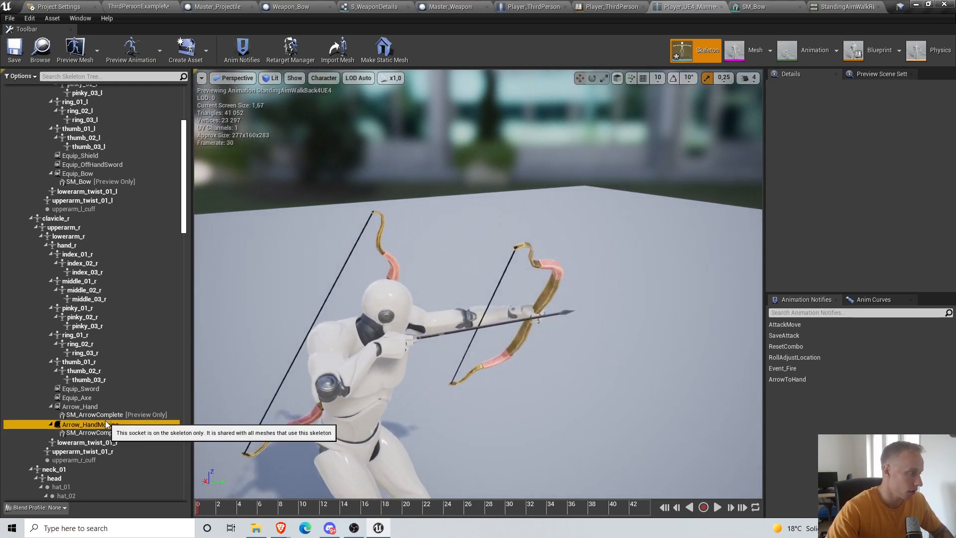
pyautogui.moveTo(198, 513); pyautogui.dragTo(635, 513)
pyautogui.moveTo(558, 388); pyautogui.dragTo(490, 485, button='right')
pyautogui.moveTo(635, 514); pyautogui.dragTo(222, 491)
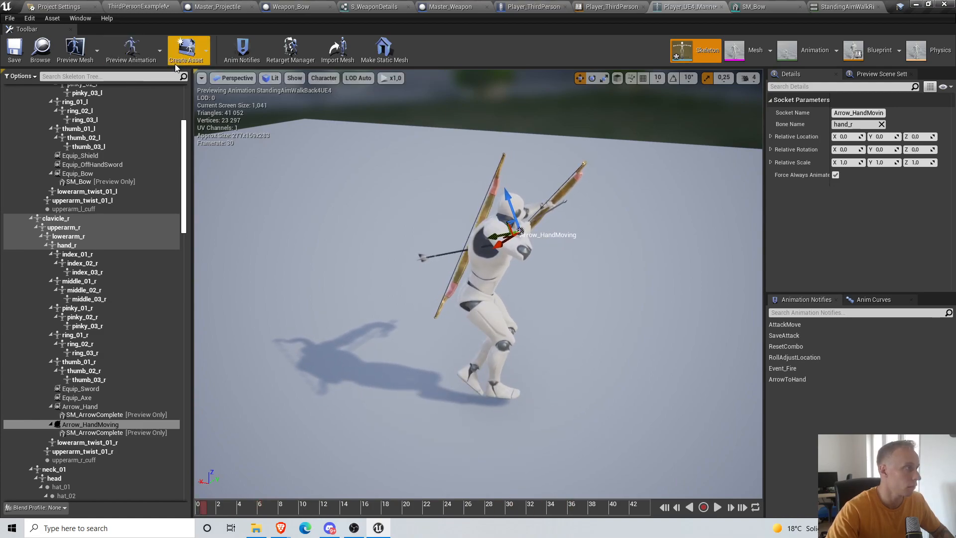
pyautogui.click(143, 59)
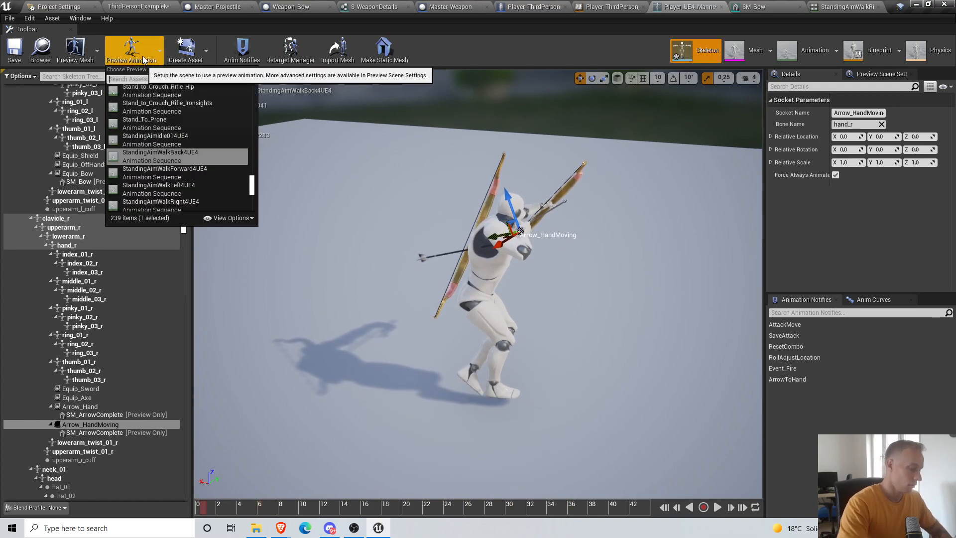
pyautogui.click(134, 5)
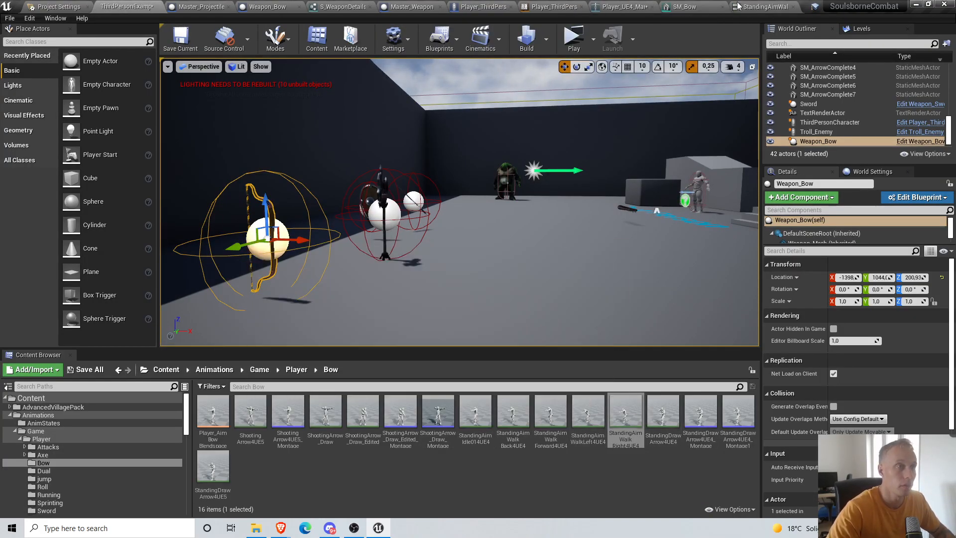
pyautogui.click(625, 7)
pyautogui.click(139, 52)
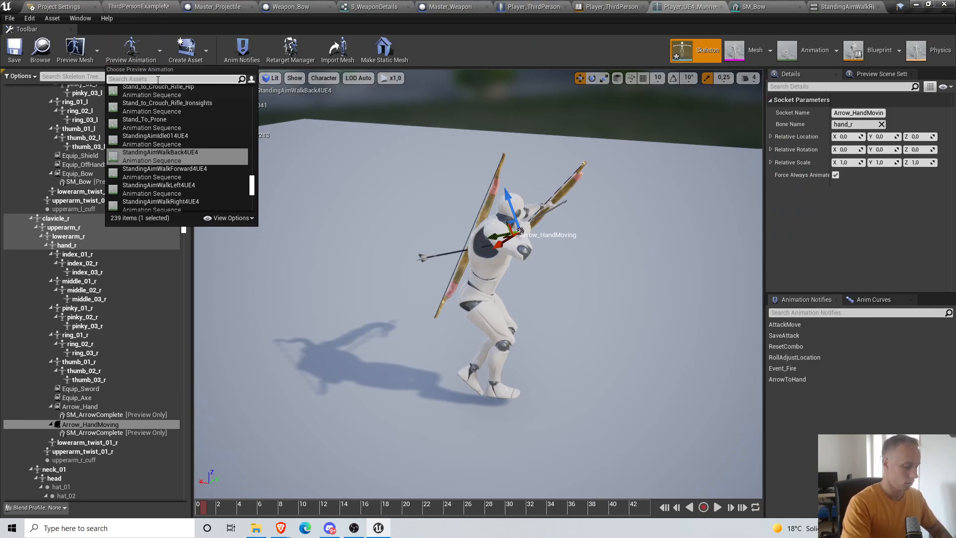
pyautogui.click(143, 5)
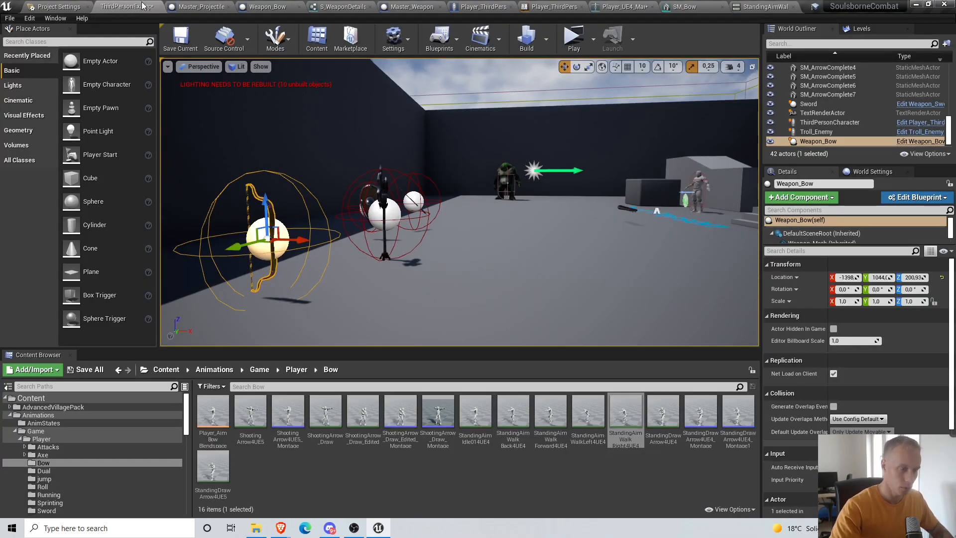
pyautogui.doubleClick(625, 416)
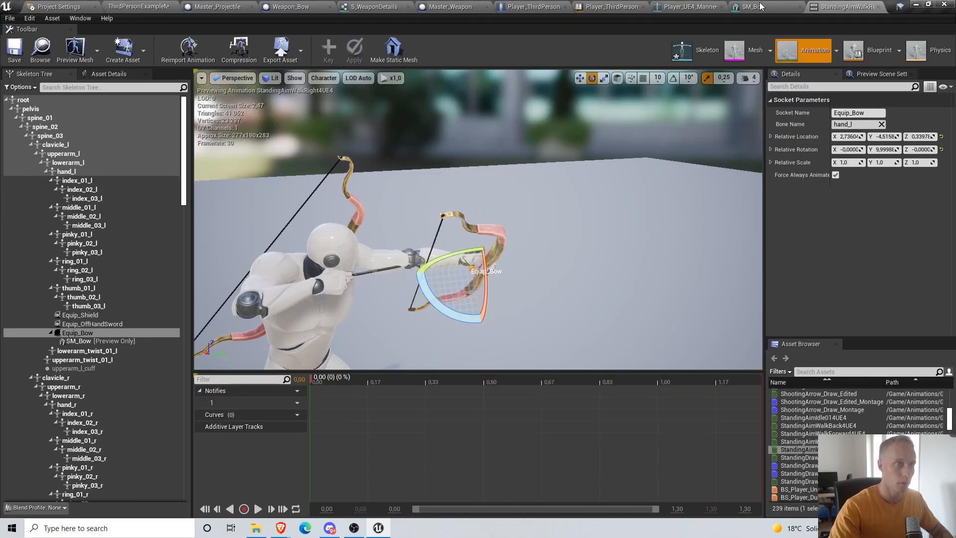
pyautogui.click(123, 49)
pyautogui.click(87, 54)
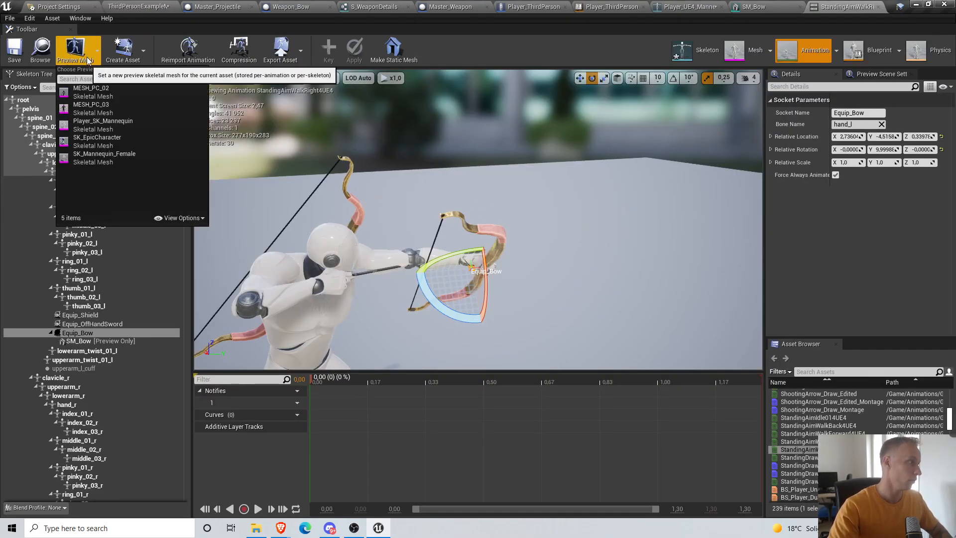
pyautogui.write('aim right')
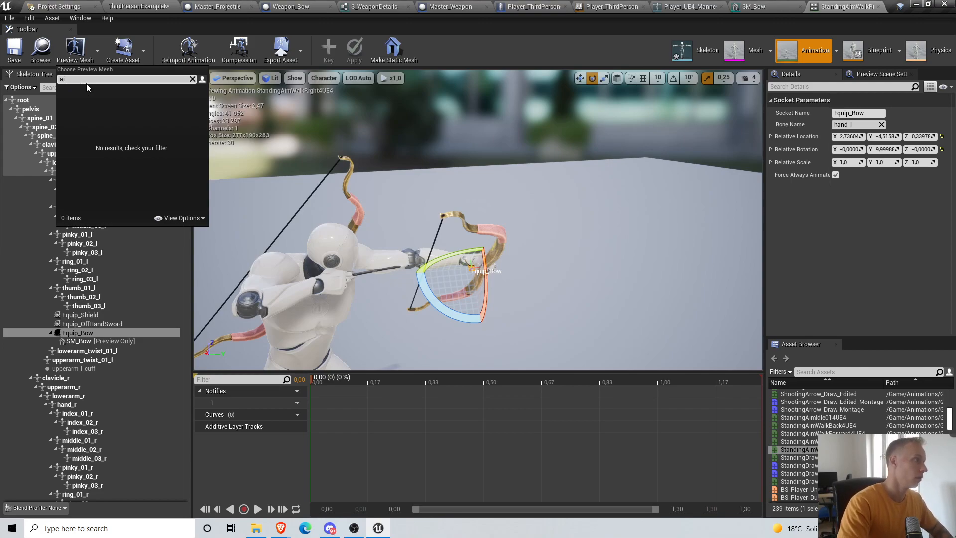
pyautogui.click(93, 49)
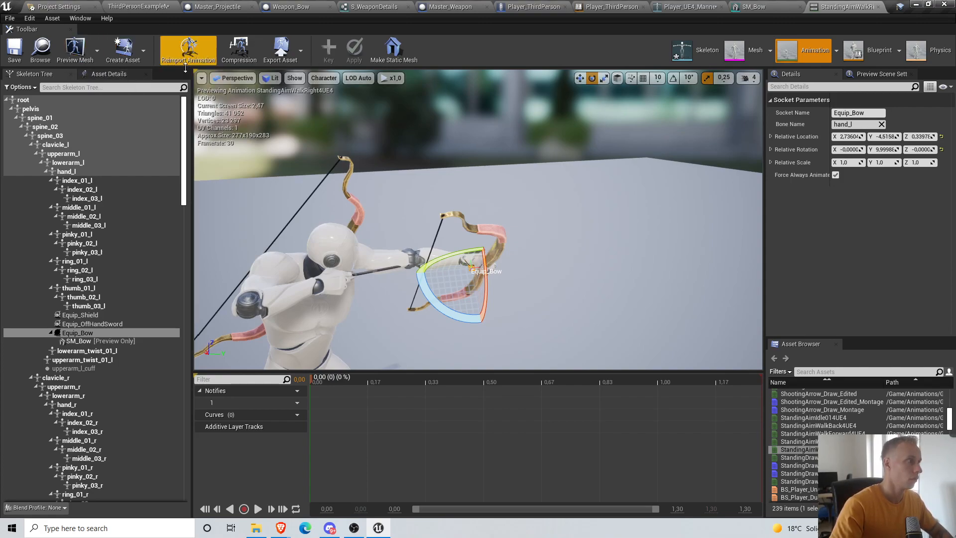
# Set the skeleton's preview animation to StandingAimWalkRight4UE4
pyautogui.click(682, 7)
pyautogui.click(142, 56)
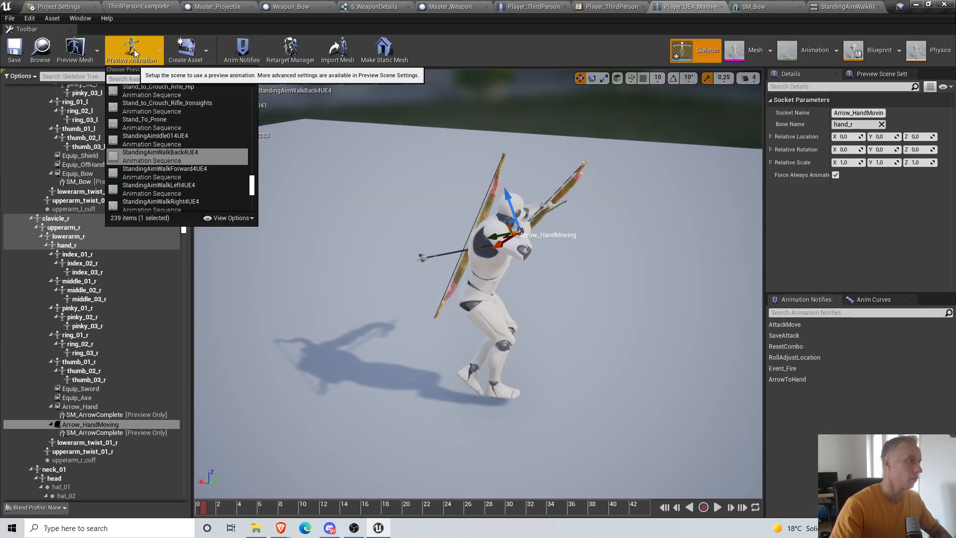
pyautogui.click(227, 511)
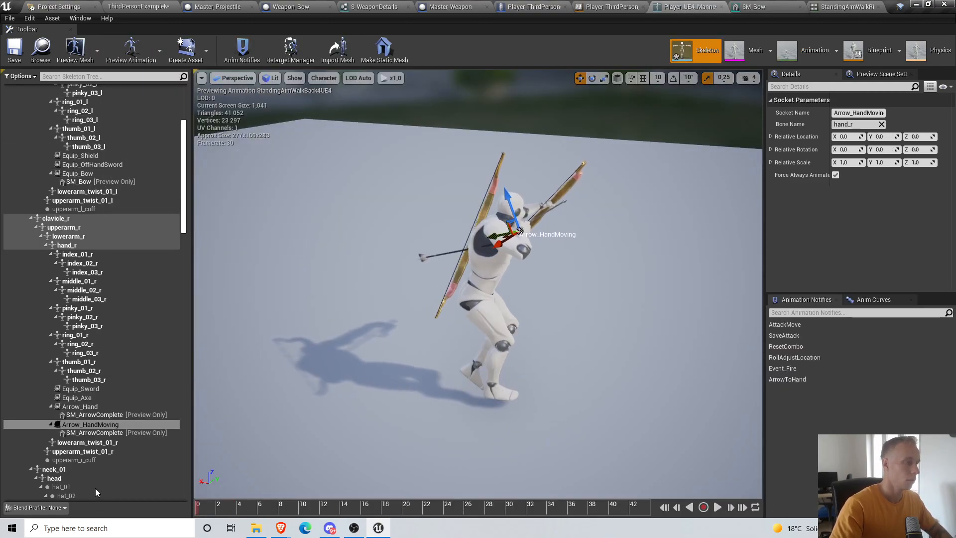
pyautogui.click(131, 50)
pyautogui.write('aim right')
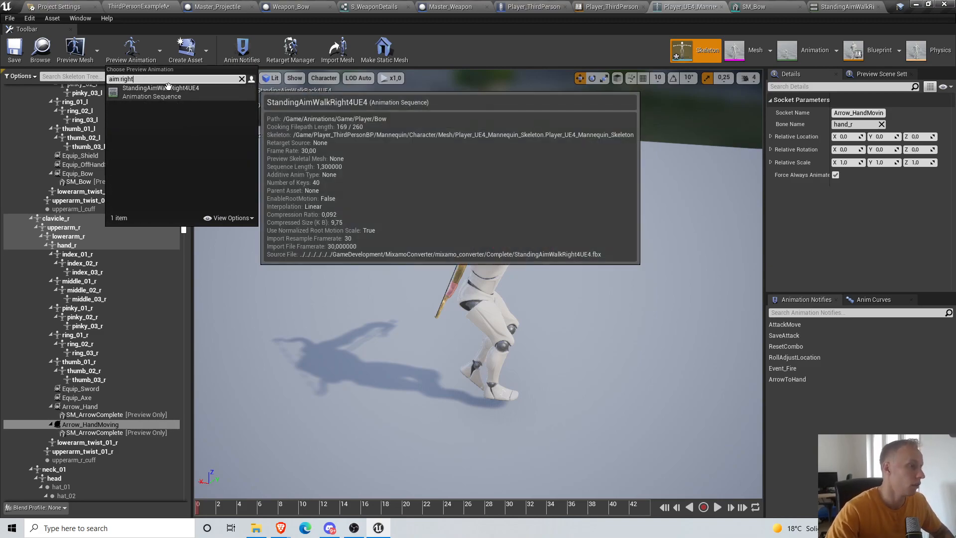
pyautogui.click(144, 90)
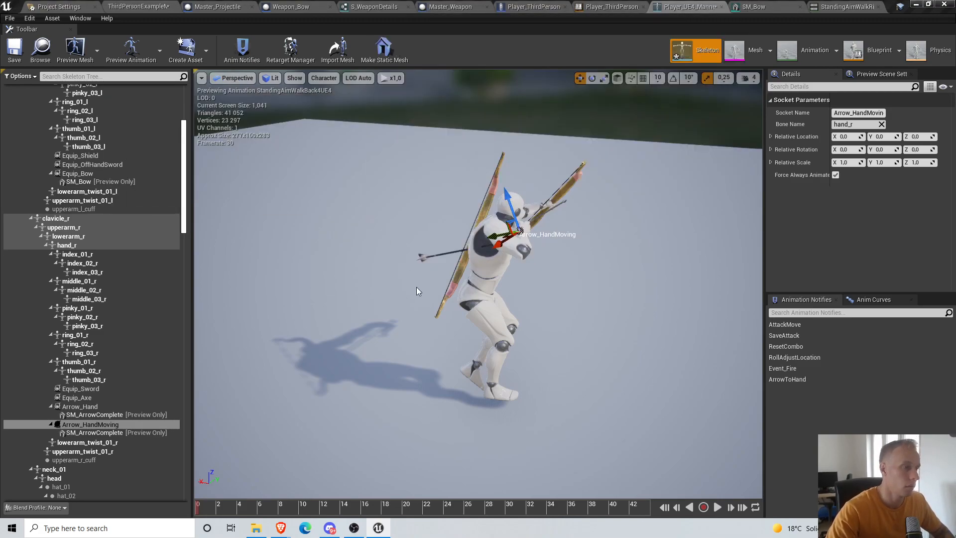
pyautogui.moveTo(588, 346); pyautogui.dragTo(508, 456, button='right')
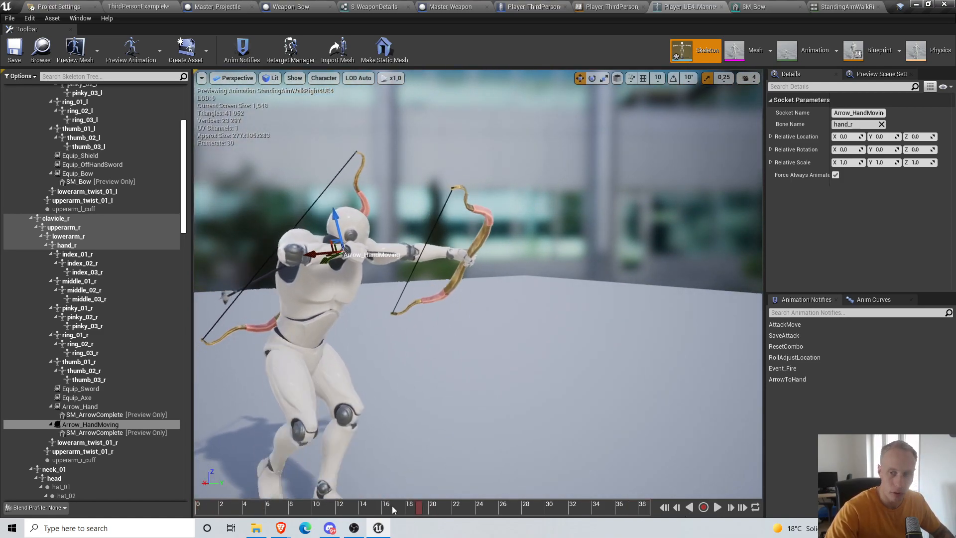
# Rotate the Arrow_HandMoving socket about 102 degrees around its Z axis
pyautogui.click(80, 426)
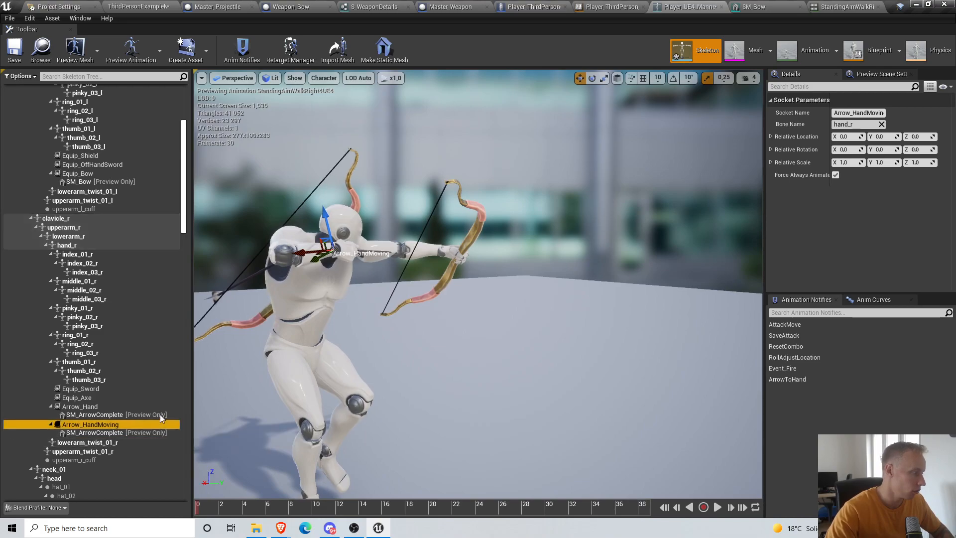
pyautogui.moveTo(403, 317); pyautogui.dragTo(378, 308, button='right')
pyautogui.moveTo(380, 264); pyautogui.dragTo(376, 268, button='right')
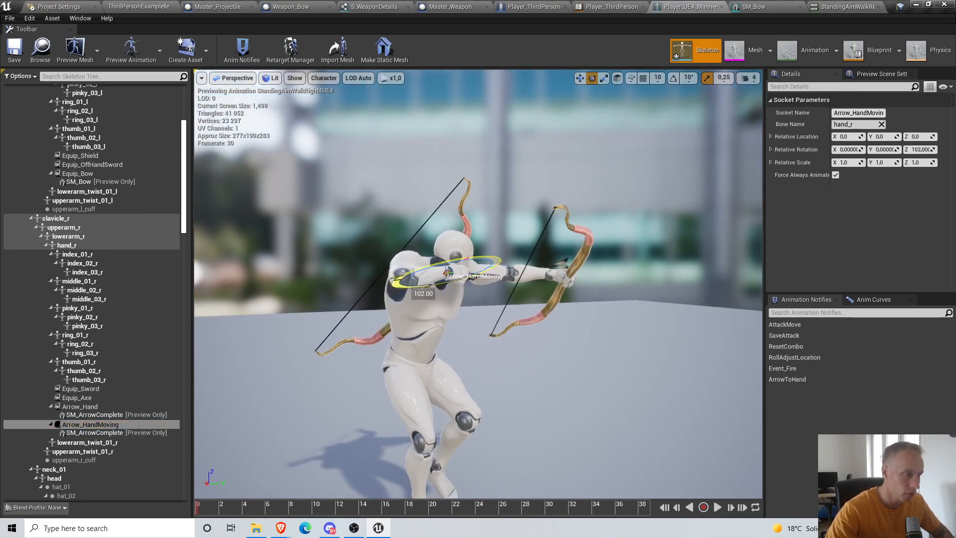
pyautogui.moveTo(462, 259); pyautogui.dragTo(465, 259)
pyautogui.moveTo(466, 259); pyautogui.dragTo(468, 309, button='right')
# Move and further rotate the Arrow_HandMoving socket to line up its preview arrow with the drawing hand and the bow
pyautogui.moveTo(396, 312); pyautogui.dragTo(645, 298)
pyautogui.moveTo(644, 297); pyautogui.dragTo(597, 194, button='right')
pyautogui.press('e')
pyautogui.moveTo(651, 236); pyautogui.dragTo(673, 312)
pyautogui.press('w')
pyautogui.press('e')
pyautogui.moveTo(636, 364); pyautogui.dragTo(624, 356)
pyautogui.click(709, 273)
# Examine the preview arrow's alignment with both hands and the bow from several angles
pyautogui.press('s')
pyautogui.moveTo(710, 274); pyautogui.dragTo(827, 271, button='right')
pyautogui.press('a')
pyautogui.moveTo(645, 307); pyautogui.dragTo(645, 308, button='right')
pyautogui.press('w')
pyautogui.moveTo(678, 247); pyautogui.dragTo(679, 246, button='right')
pyautogui.press('s')
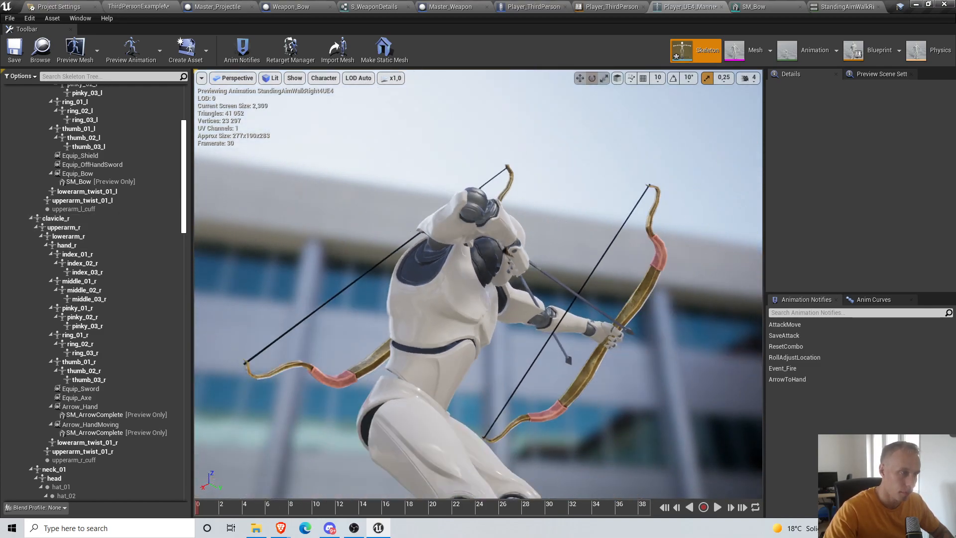
pyautogui.click(611, 325)
pyautogui.press('w')
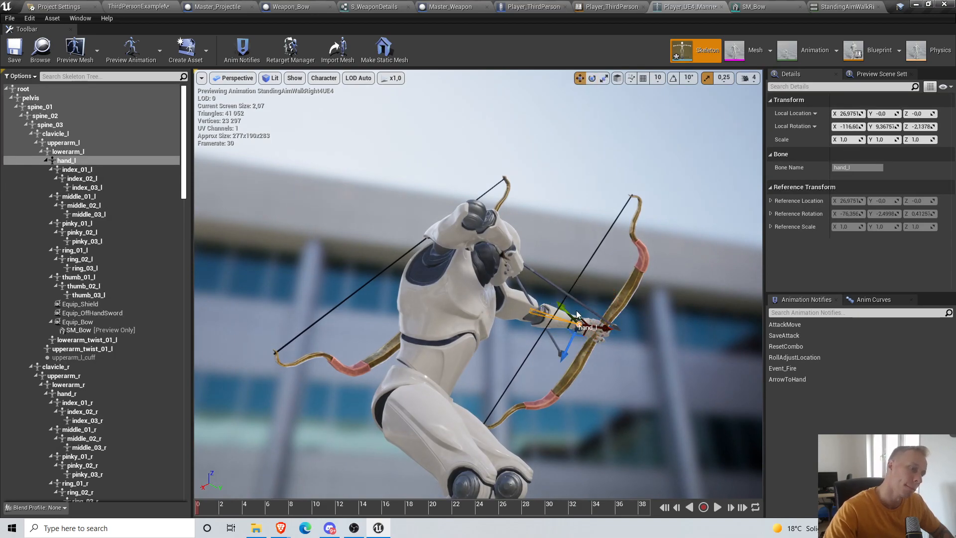
pyautogui.click(631, 328)
pyautogui.press('s')
pyautogui.moveTo(571, 296); pyautogui.dragTo(478, 287, button='right')
pyautogui.press('d')
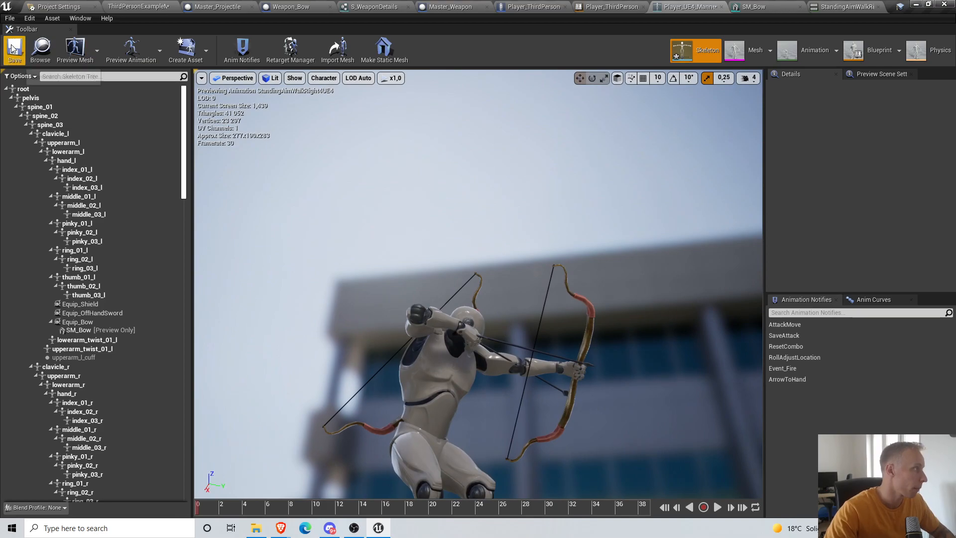
# Save all modified assets and return to the level
pyautogui.click(10, 18)
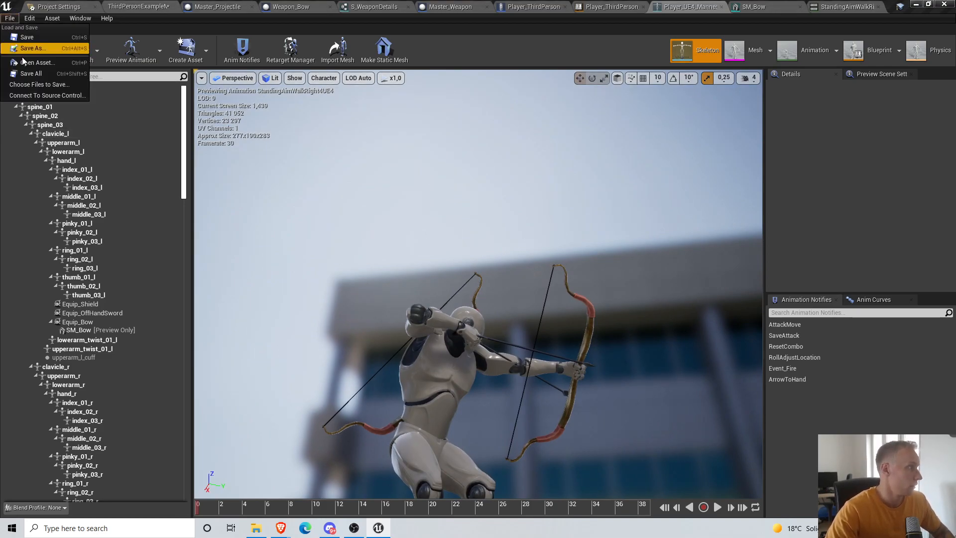
pyautogui.click(137, 7)
pyautogui.scroll(-5, 431, 236)
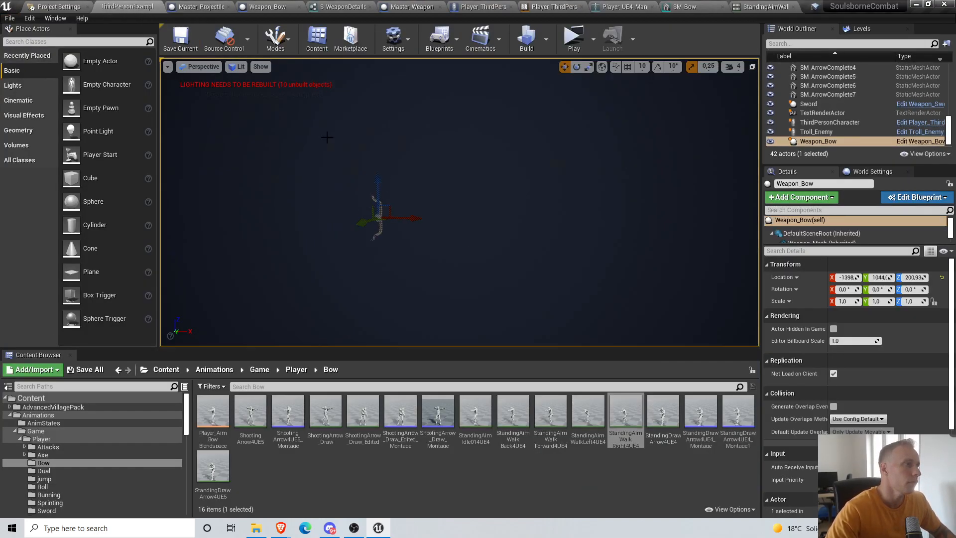
# Examine the W A S D Logic section in the Event Graph of the Player_ThirdPersonCharacter blueprint
pyautogui.click(463, 3)
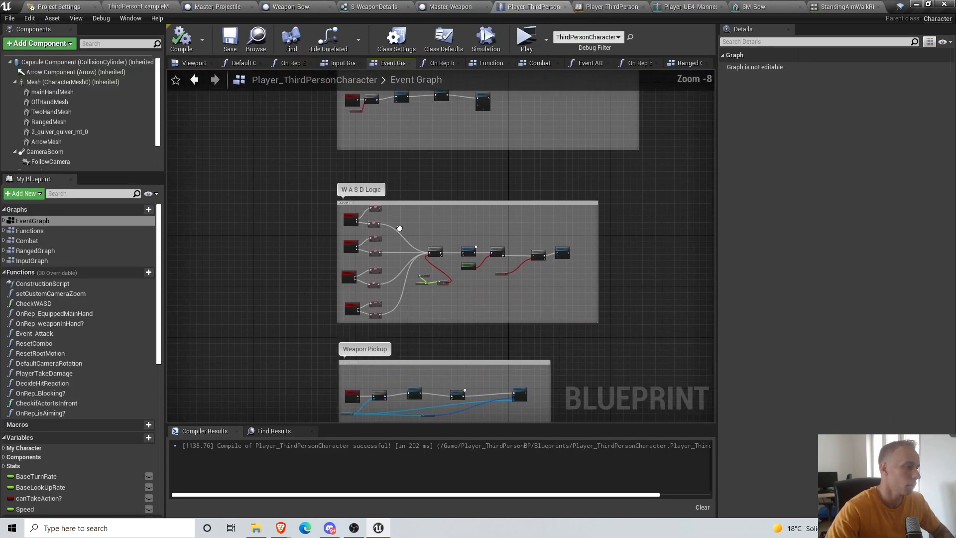
pyautogui.moveTo(489, 223); pyautogui.dragTo(508, 137, button='right')
pyautogui.moveTo(383, 192); pyautogui.dragTo(383, 203, button='right')
pyautogui.moveTo(375, 306); pyautogui.dragTo(384, 358, button='right')
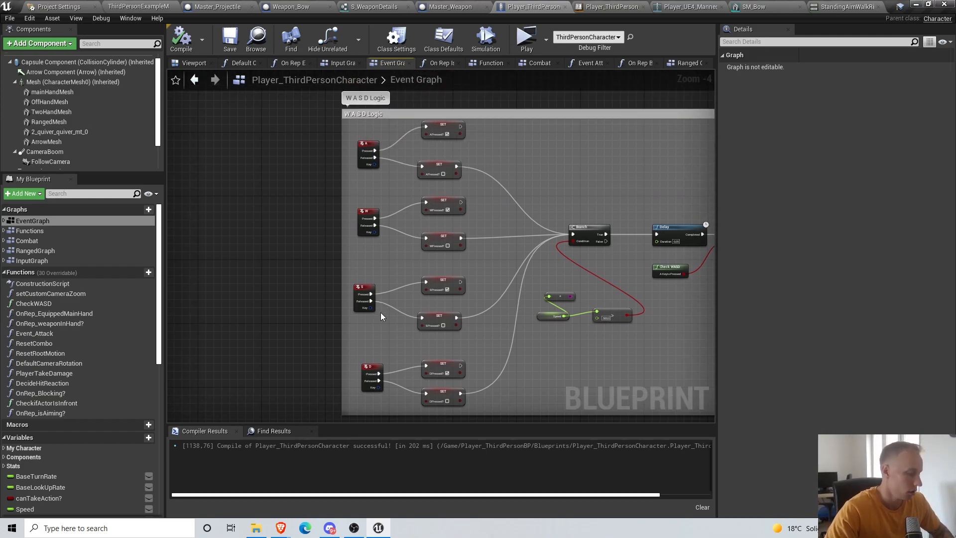
pyautogui.moveTo(380, 312); pyautogui.dragTo(365, 271, button='right')
pyautogui.scroll(2, 381, 145)
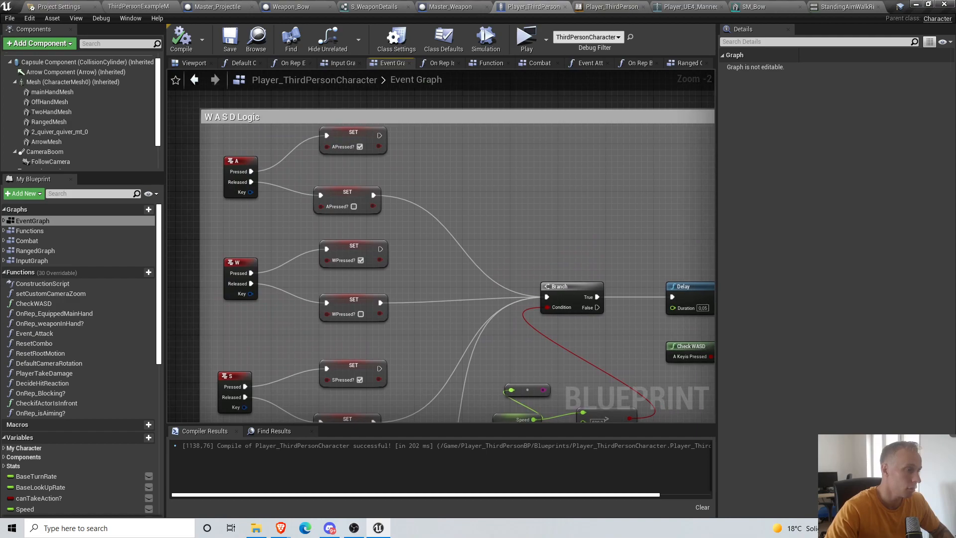
pyautogui.moveTo(616, 187); pyautogui.dragTo(569, 192, button='right')
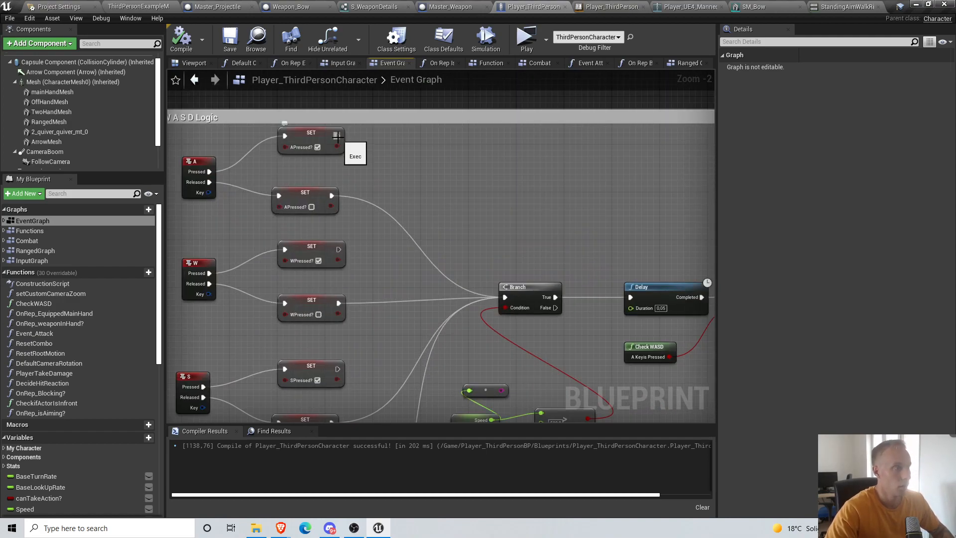
pyautogui.click(338, 136)
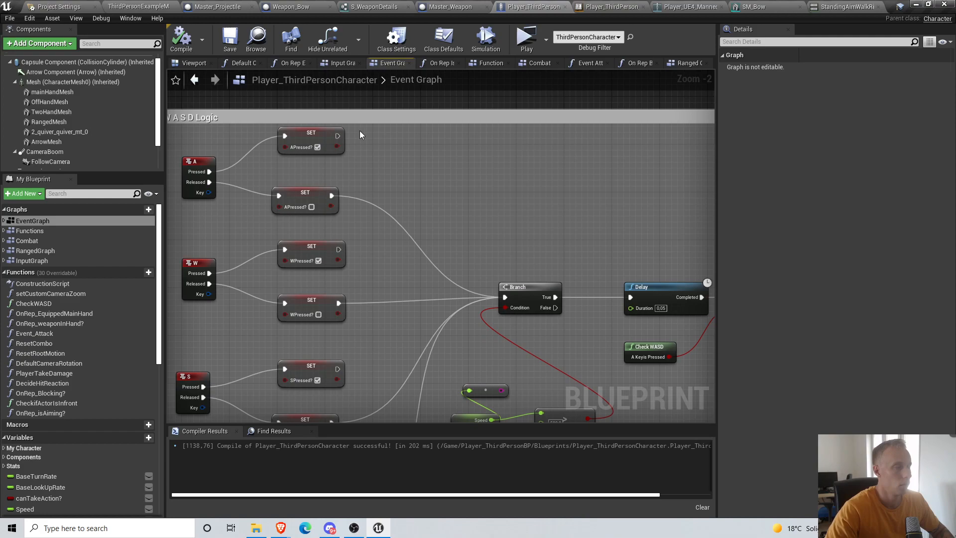
pyautogui.moveTo(340, 143); pyautogui.dragTo(352, 198, button='right')
pyautogui.scroll(-3, 77, 143)
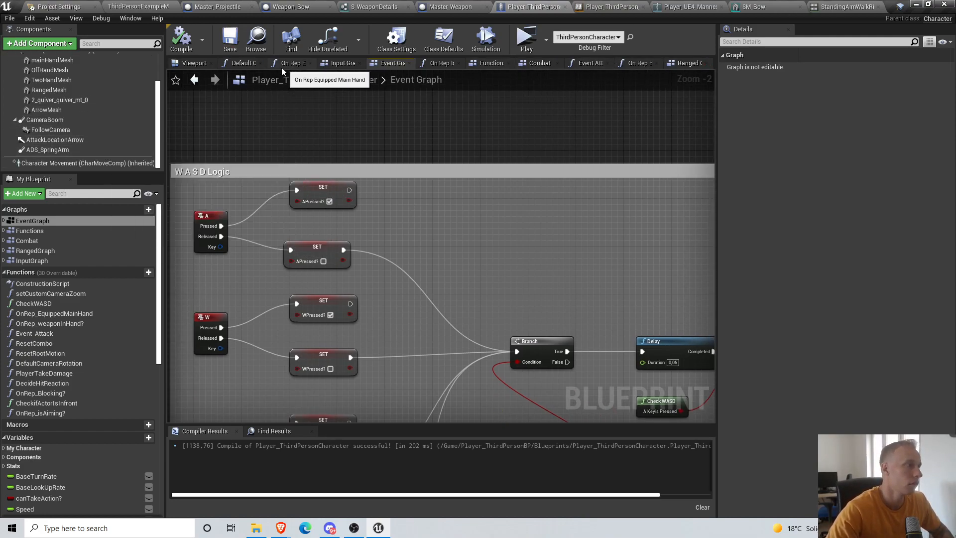
# Open the character's Ranged Graph at the Server_AddArrowToHand and MC_ArrowToHand events
pyautogui.click(686, 62)
pyautogui.scroll(9, 410, 157)
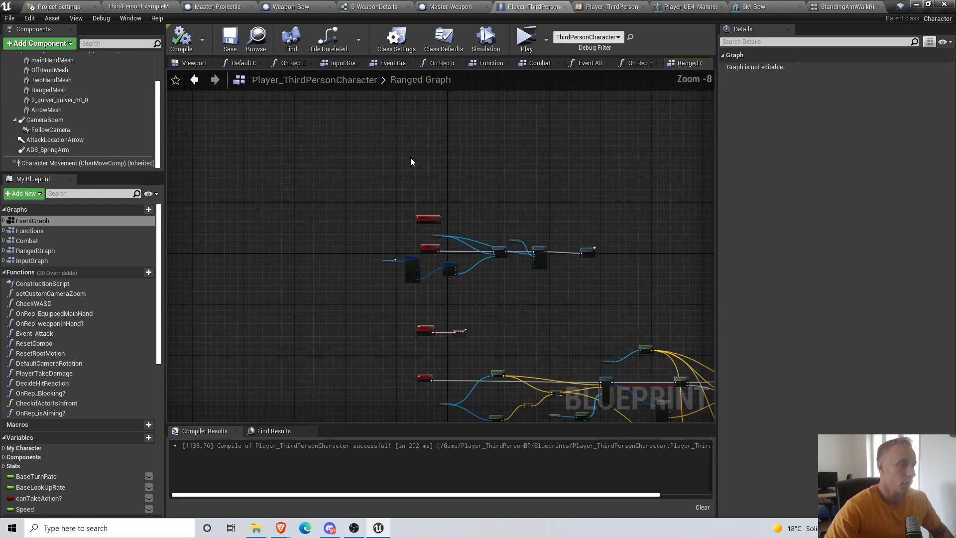
pyautogui.moveTo(399, 222); pyautogui.dragTo(307, 141, button='right')
pyautogui.write('custom')
pyautogui.rightClick(307, 141)
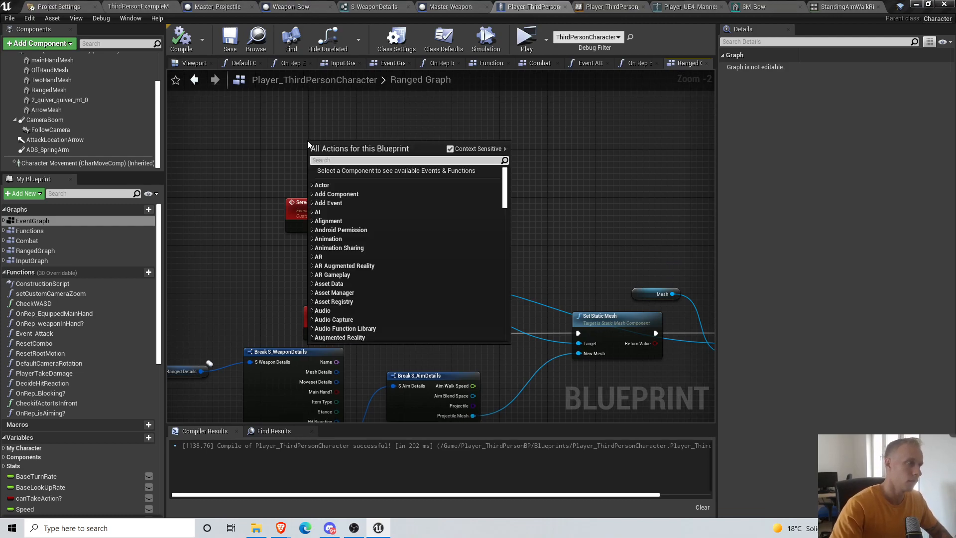
pyautogui.rightClick(328, 121)
pyautogui.click(12, 21)
pyautogui.click(12, 21)
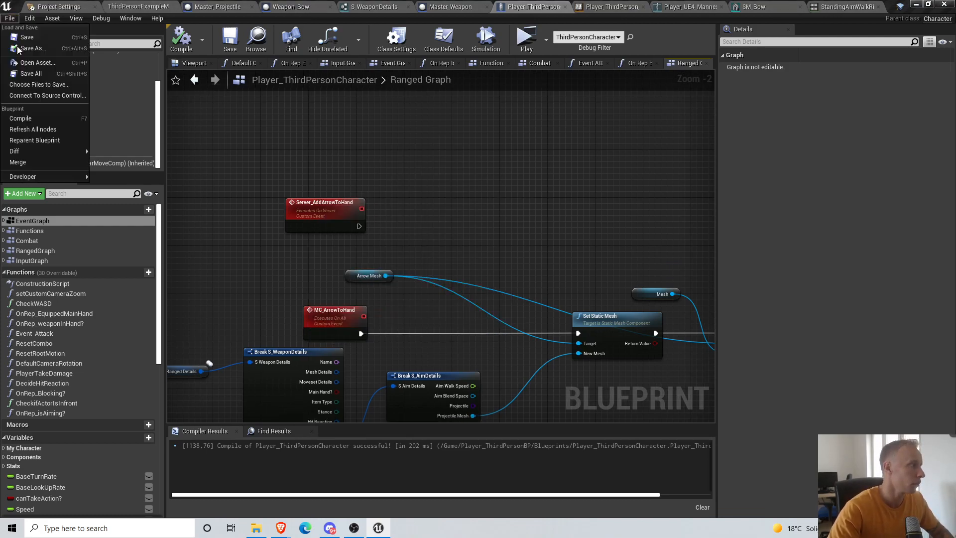
pyautogui.moveTo(518, 260); pyautogui.dragTo(484, 280, button='right')
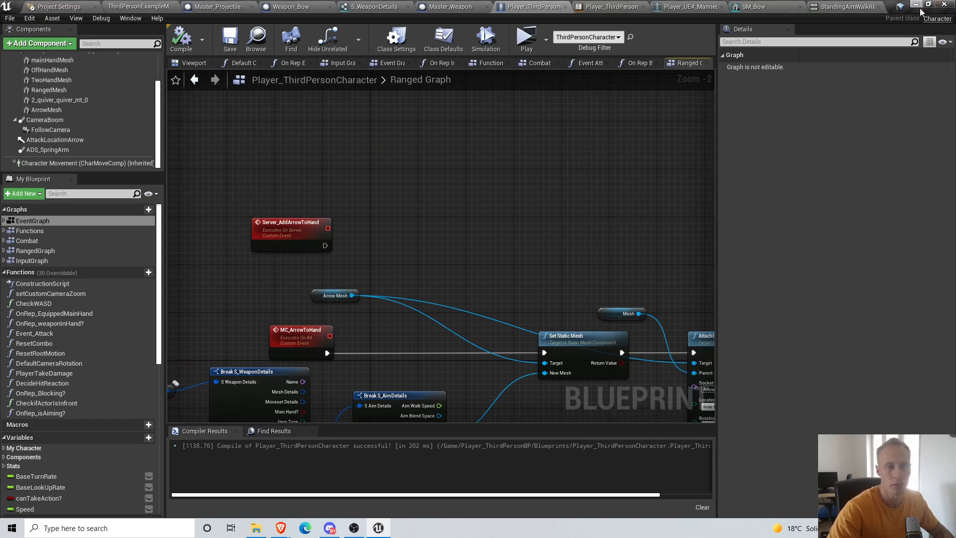
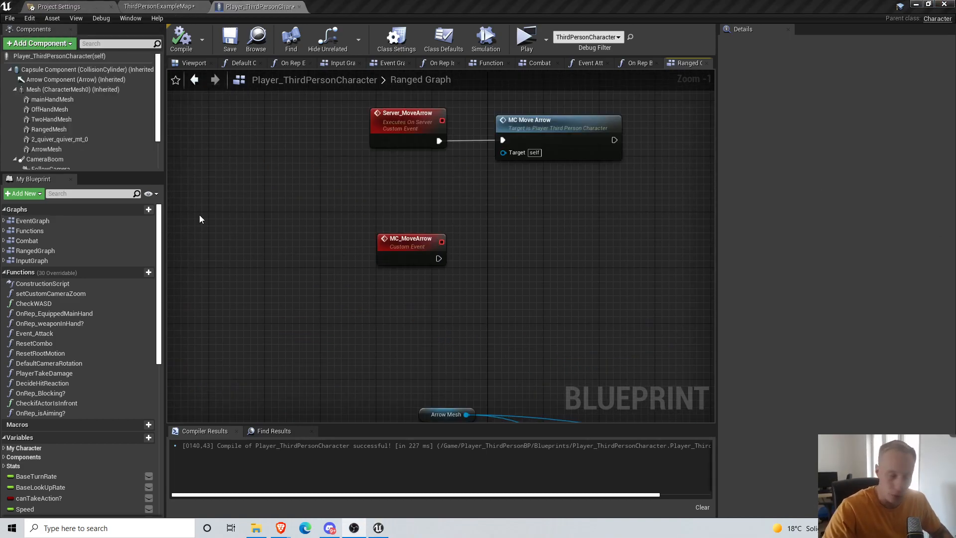
# Save the Player_ThirdPersonCharacter blueprint containing the Server_MoveArrow and MC_MoveArrow events
pyautogui.scroll(-1, 435, 235)
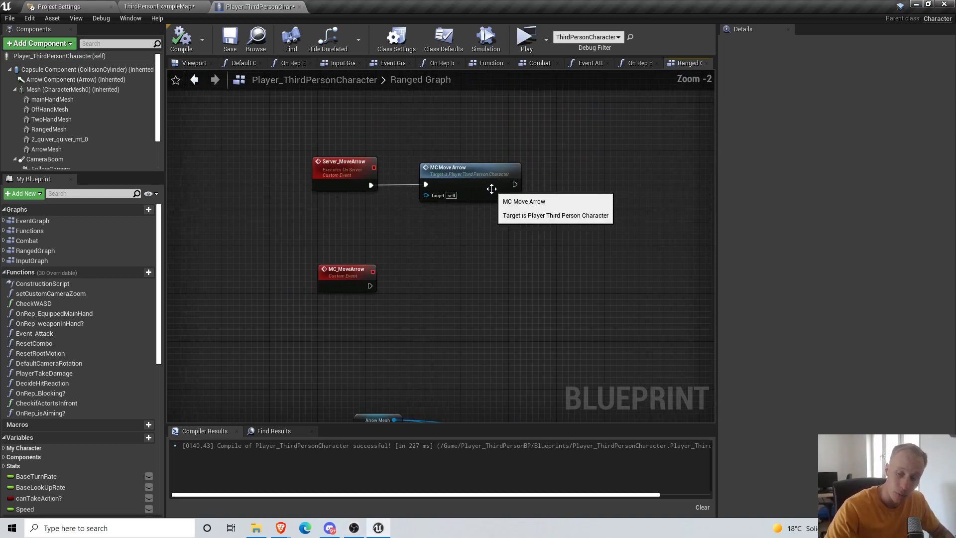
pyautogui.moveTo(484, 231); pyautogui.dragTo(461, 240, button='right')
pyautogui.click(225, 49)
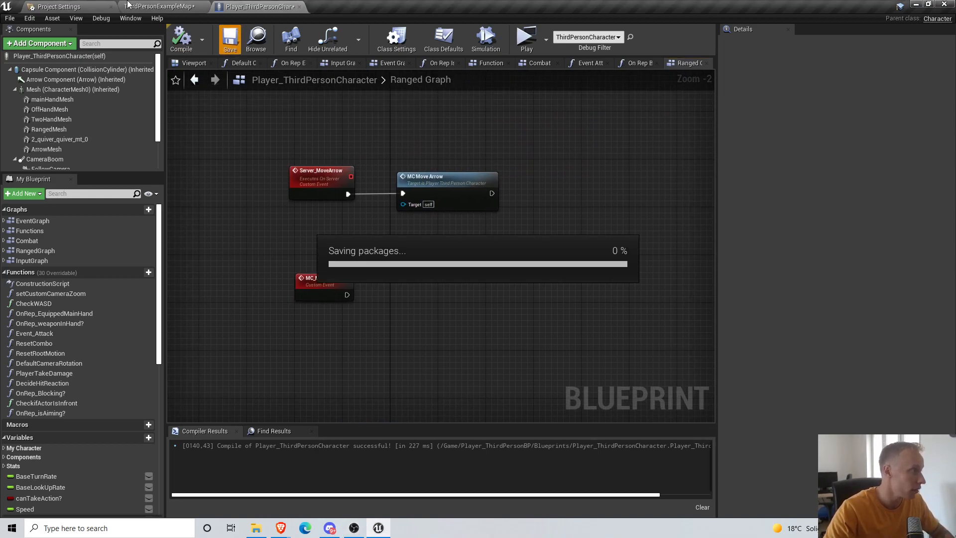
# Space the Server_MoveArrow nodes further above the MC_MoveArrow event and line up the two events' left edges
pyautogui.moveTo(382, 284); pyautogui.dragTo(418, 188, button='right')
pyautogui.scroll(-2, 420, 241)
pyautogui.moveTo(330, 89); pyautogui.dragTo(529, 191)
pyautogui.moveTo(533, 180); pyautogui.dragTo(566, 285, button='right')
pyautogui.click(512, 283)
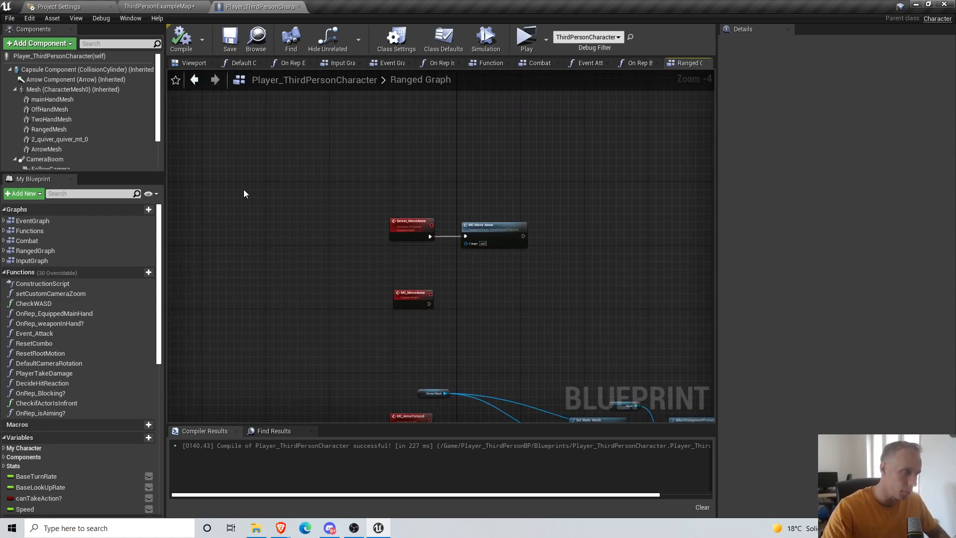
pyautogui.moveTo(243, 190); pyautogui.dragTo(522, 314)
pyautogui.moveTo(496, 232); pyautogui.dragTo(475, 205)
pyautogui.click(511, 273)
pyautogui.scroll(3, 401, 220)
pyautogui.moveTo(314, 133); pyautogui.dragTo(531, 184)
pyautogui.click(525, 257)
pyautogui.moveTo(398, 313); pyautogui.dragTo(405, 313)
pyautogui.click(568, 244)
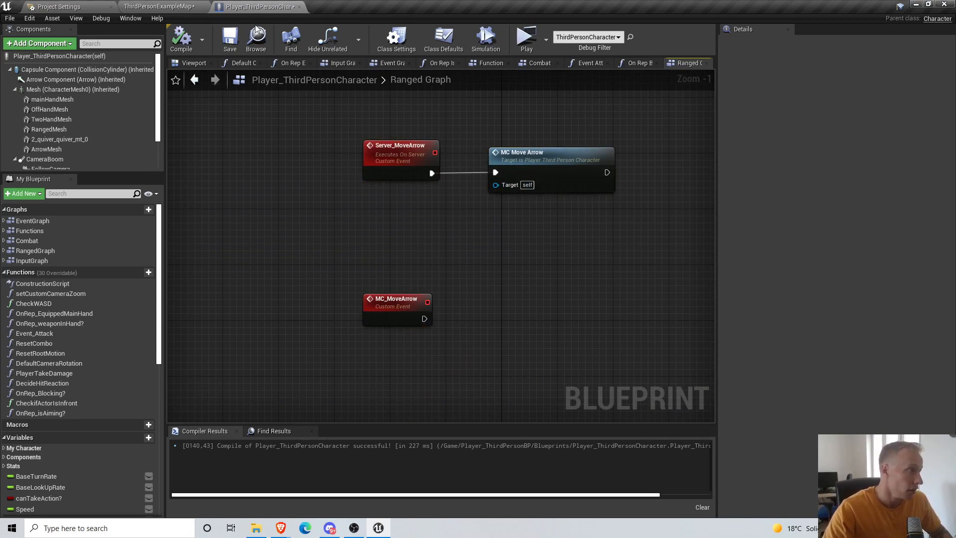
# Examine the replication settings of the Server_MoveArrow and MC_MoveArrow events and the MC Move Arrow call between them
pyautogui.moveTo(479, 236); pyautogui.dragTo(469, 229, button='right')
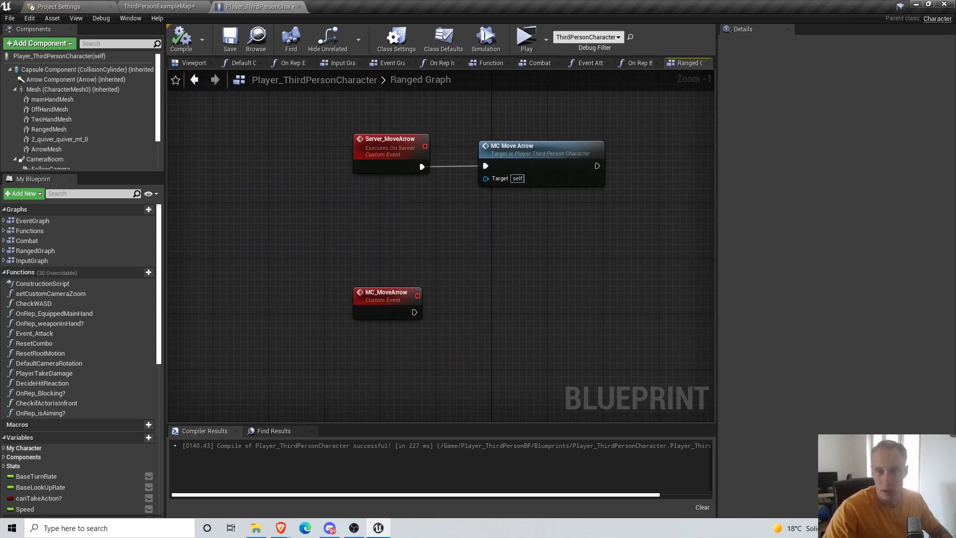
pyautogui.click(389, 163)
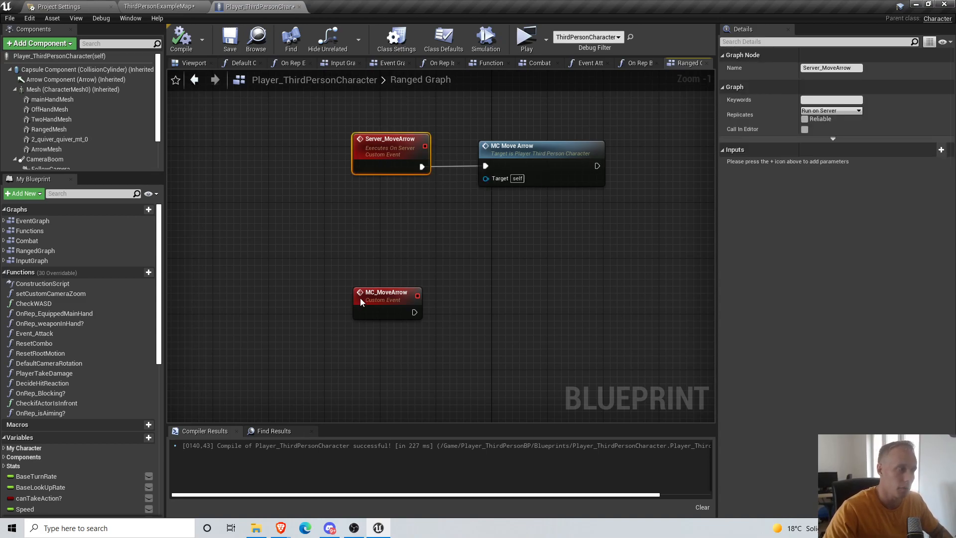
pyautogui.click(528, 171)
pyautogui.click(413, 156)
pyautogui.click(388, 296)
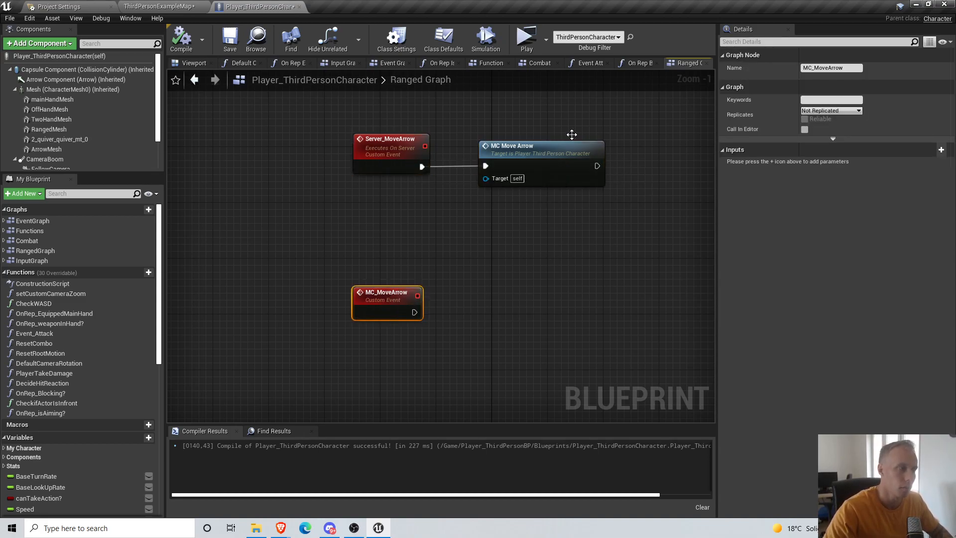
pyautogui.click(538, 152)
pyautogui.moveTo(558, 281); pyautogui.dragTo(566, 264, button='right')
pyautogui.scroll(-1, 545, 255)
pyautogui.scroll(1, 543, 253)
pyautogui.moveTo(548, 234); pyautogui.dragTo(496, 251, button='right')
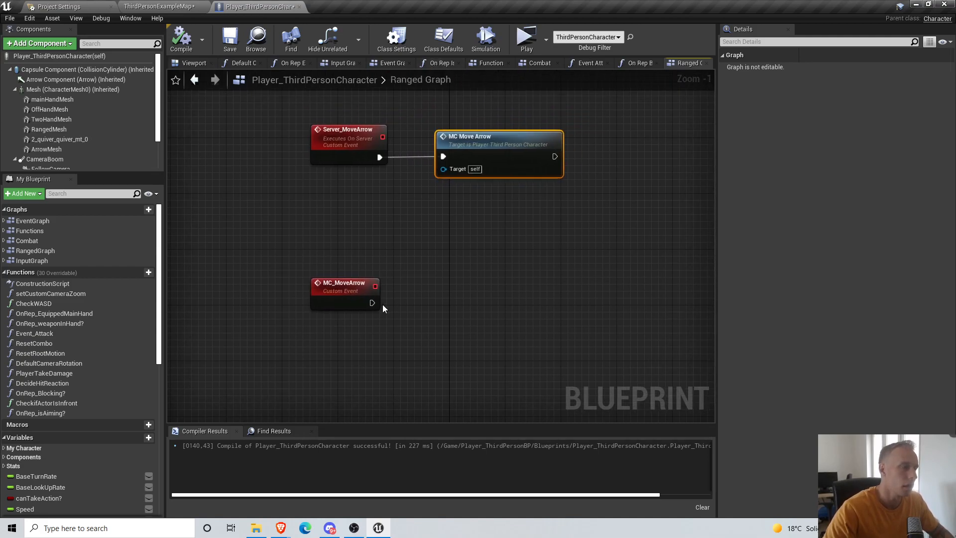
# Copy the Mesh and AttachComponentToComponent nodes from the MC_ArrowToHand chain, connect the copy to MC_MoveArrow and compile
pyautogui.moveTo(475, 322); pyautogui.dragTo(456, 146, button='right')
pyautogui.scroll(-2, 477, 294)
pyautogui.moveTo(476, 294); pyautogui.dragTo(431, 128, button='right')
pyautogui.moveTo(659, 152); pyautogui.dragTo(396, 179, button='right')
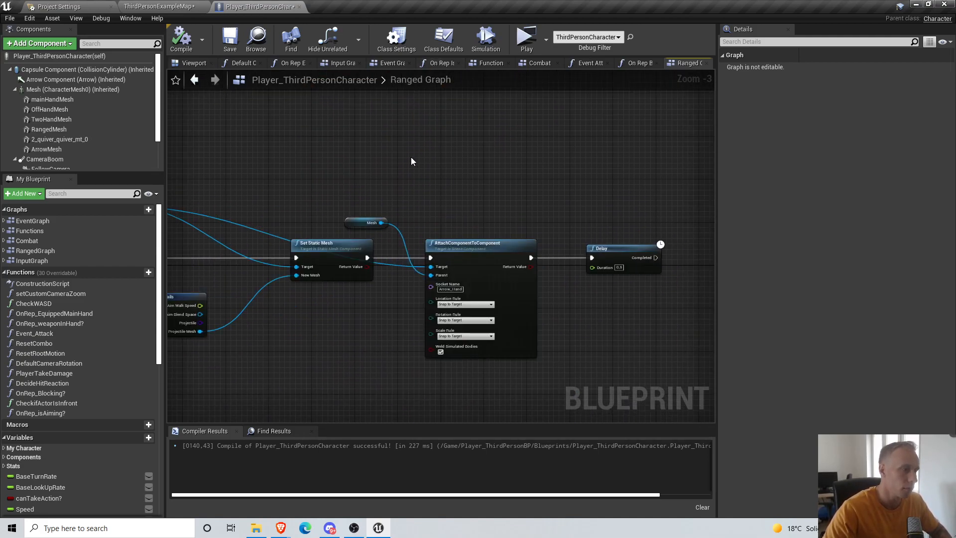
pyautogui.click(434, 244)
pyautogui.keyDown('ctrl'); pyautogui.click(359, 219); pyautogui.keyUp('ctrl')
pyautogui.moveTo(246, 159); pyautogui.dragTo(475, 220, button='right')
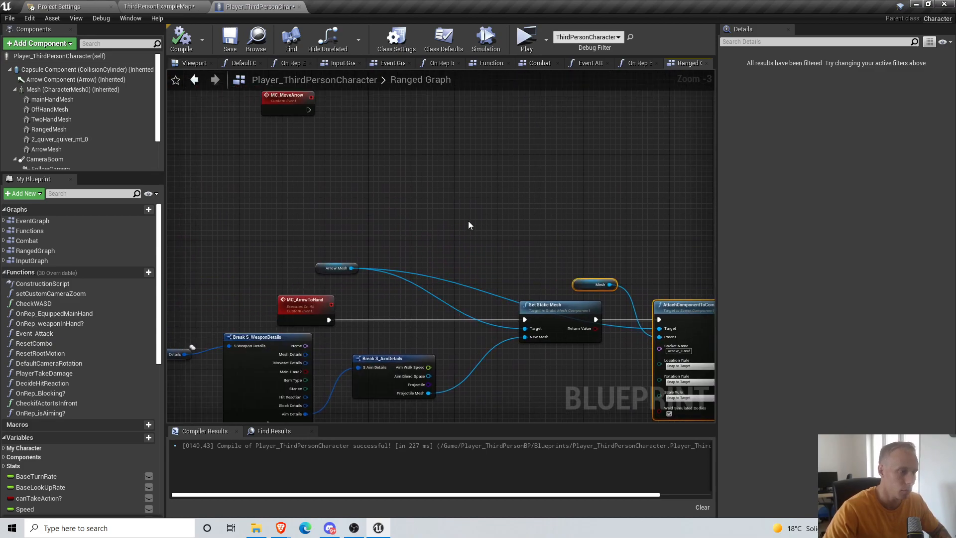
pyautogui.click(395, 145)
pyautogui.moveTo(396, 146); pyautogui.dragTo(437, 256, button='right')
pyautogui.hotkey('ctrl', 'v')
pyautogui.moveTo(468, 219)
pyautogui.mouseDown()
pyautogui.moveTo(457, 203)
pyautogui.moveTo(475, 227)
pyautogui.moveTo(463, 214)
pyautogui.mouseUp()
pyautogui.click(383, 154)
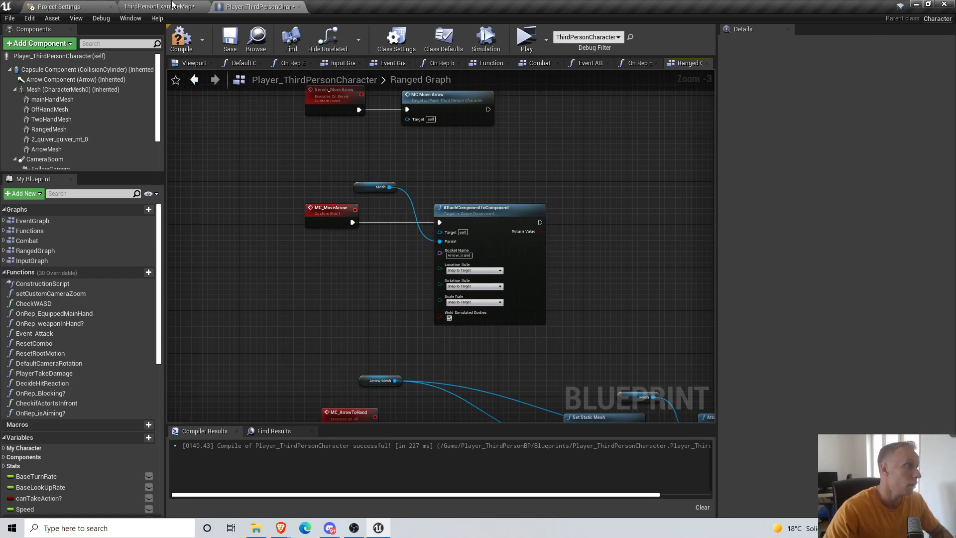
pyautogui.click(182, 37)
# Open the character's skeleton through the mesh's animation blueprint and locate the arrow sockets under hand_r
pyautogui.click(41, 108)
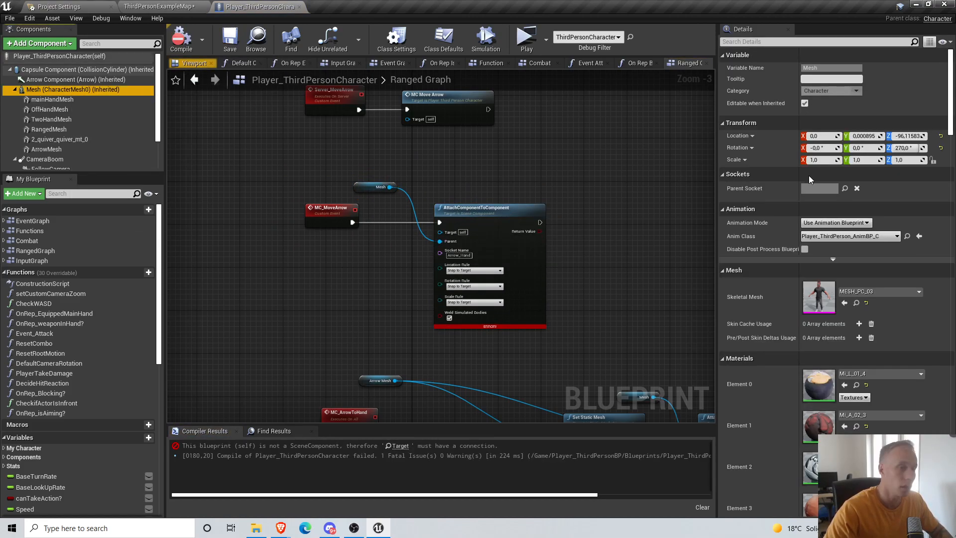
pyautogui.click(919, 244)
pyautogui.doubleClick(254, 415)
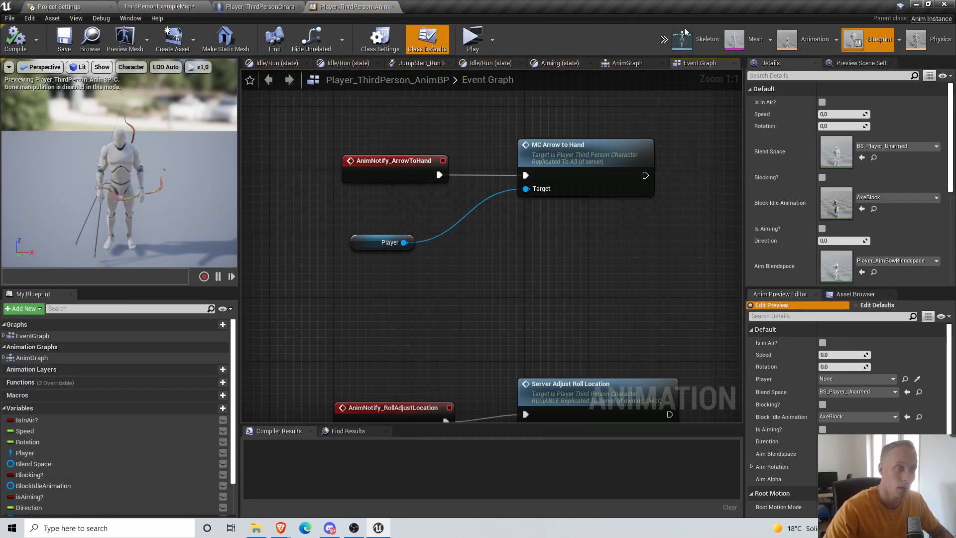
pyautogui.click(685, 32)
pyautogui.click(125, 321)
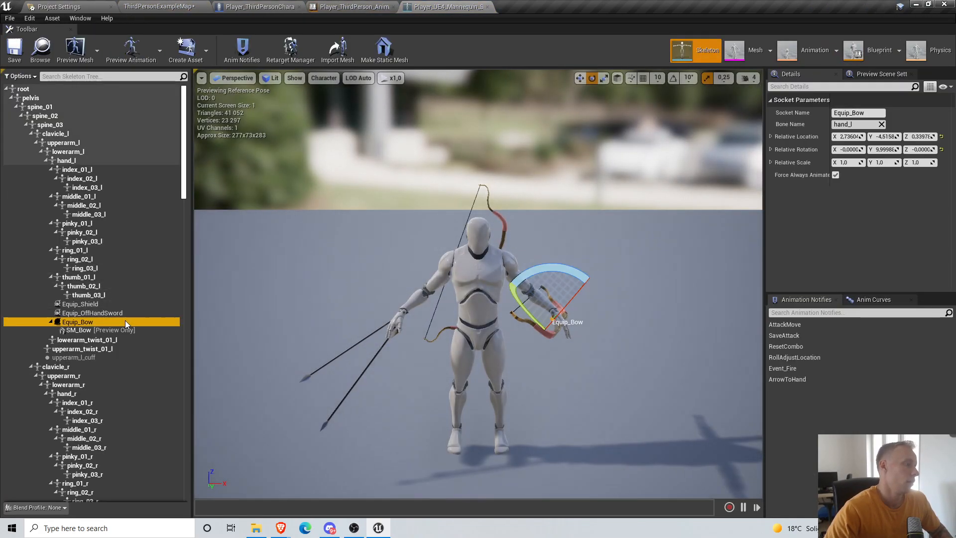
pyautogui.scroll(-8, 125, 321)
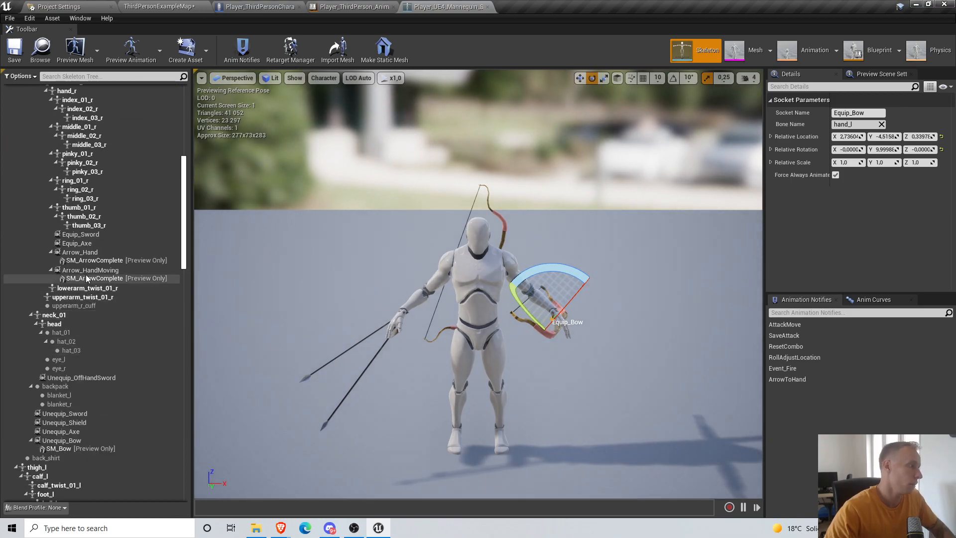
# Copy the Arrow_HandMoving socket's name into the Socket Name of MC_MoveArrow's attach node, with Snap to Target as the rotation rule
pyautogui.click(86, 277)
pyautogui.click(91, 270)
pyautogui.click(90, 270)
pyautogui.hotkey('ctrl', 'c')
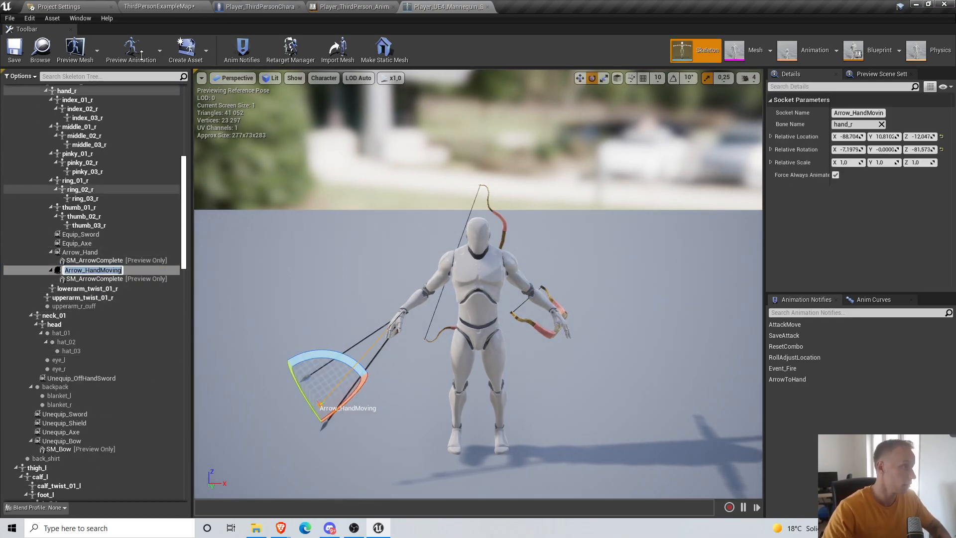
pyautogui.click(259, 6)
pyautogui.click(458, 257)
pyautogui.hotkey('ctrl', 'v')
pyautogui.press('Return')
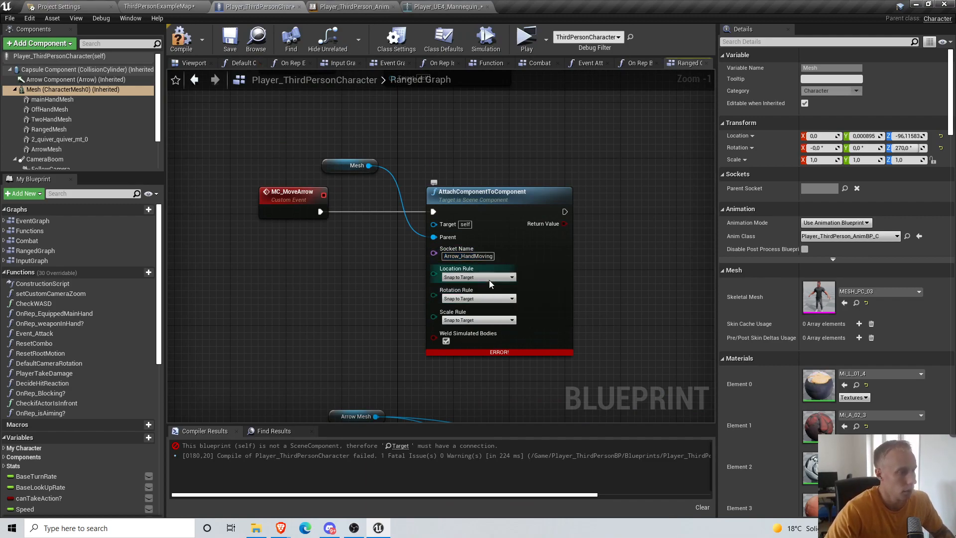
pyautogui.click(482, 299)
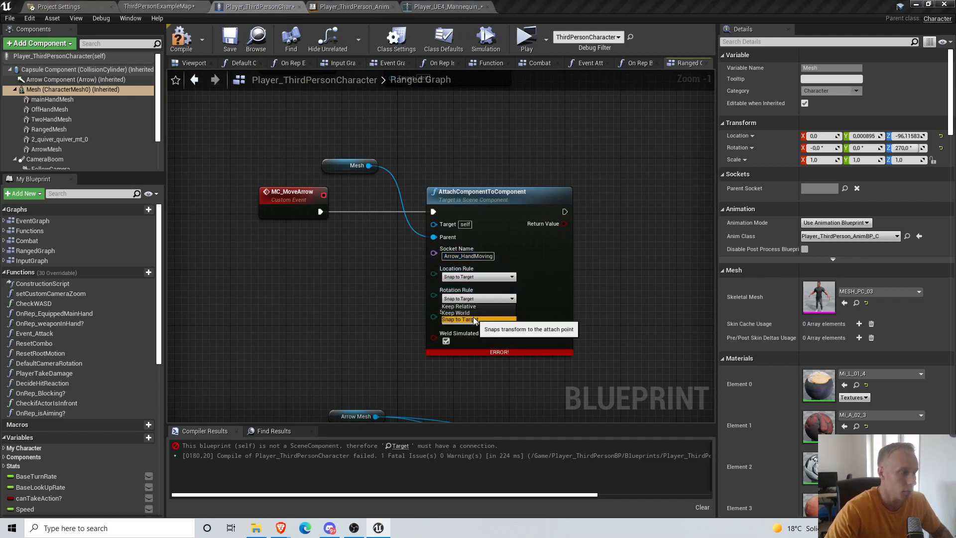
pyautogui.click(472, 319)
# Move the Server_MoveArrow and MC_MoveArrow node groups further up, away from the MC_ArrowToHand chain
pyautogui.scroll(-5, 657, 336)
pyautogui.moveTo(657, 335); pyautogui.dragTo(544, 262, button='right')
pyautogui.scroll(2, 441, 155)
pyautogui.moveTo(429, 162); pyautogui.dragTo(538, 231)
pyautogui.moveTo(528, 203); pyautogui.dragTo(527, 161)
pyautogui.click(343, 228)
pyautogui.moveTo(342, 229); pyautogui.dragTo(592, 278)
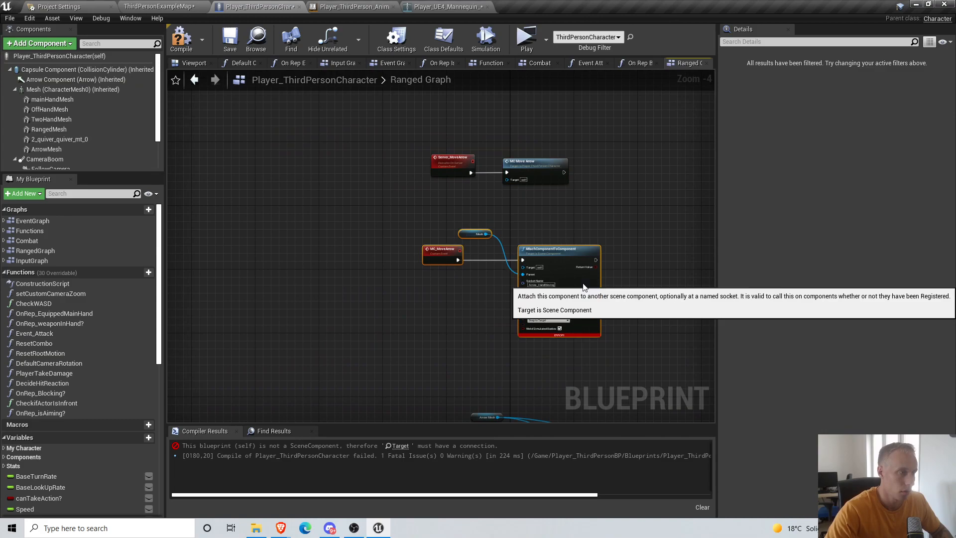
pyautogui.click(654, 204)
pyautogui.moveTo(653, 204); pyautogui.dragTo(572, 169, button='right')
pyautogui.moveTo(253, 96); pyautogui.dragTo(251, 146, button='right')
pyautogui.moveTo(252, 144); pyautogui.dragTo(517, 236)
pyautogui.click(658, 306)
# Examine the MC_ArrowToHand chain to trace which component feeds the target of its attach node
pyautogui.moveTo(658, 307); pyautogui.dragTo(584, 231, button='right')
pyautogui.scroll(1, 515, 284)
pyautogui.scroll(2, 517, 283)
pyautogui.click(387, 160)
pyautogui.scroll(-5, 507, 201)
pyautogui.moveTo(467, 181); pyautogui.dragTo(318, 128, button='right')
pyautogui.scroll(3, 474, 241)
pyautogui.click(473, 372)
pyautogui.moveTo(289, 212); pyautogui.dragTo(362, 214, button='right')
pyautogui.click(293, 228)
pyautogui.moveTo(432, 191); pyautogui.dragTo(503, 379, button='right')
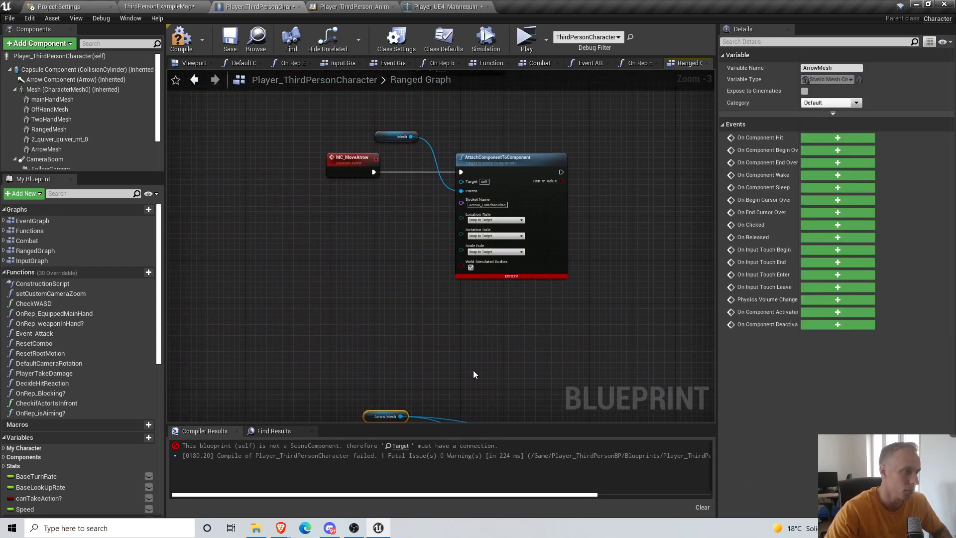
pyautogui.click(331, 280)
pyautogui.moveTo(394, 234); pyautogui.dragTo(389, 201, button='right')
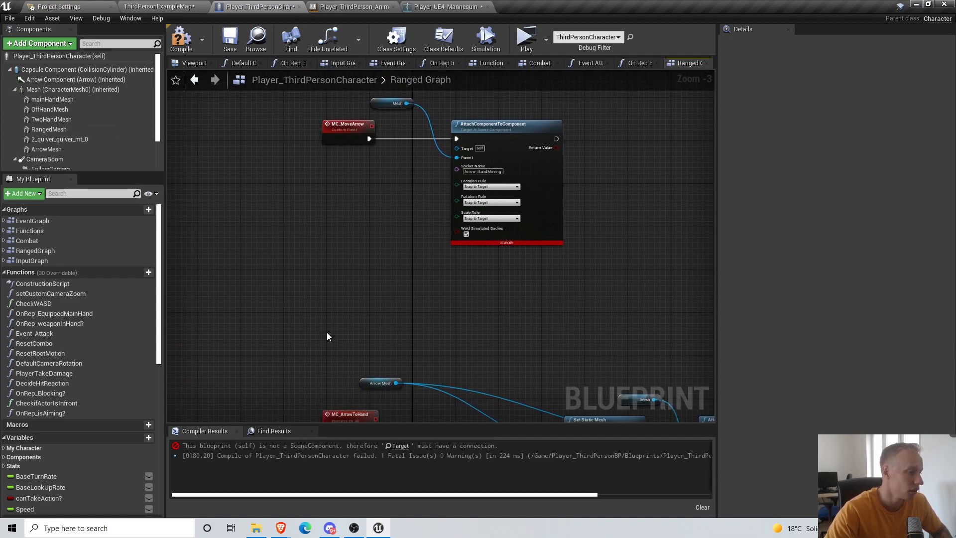
# Connect a copy of the Arrow Mesh reference to the Target of MC_MoveArrow's attach node, then compile and save the blueprint
pyautogui.moveTo(323, 331); pyautogui.dragTo(389, 391)
pyautogui.moveTo(335, 166); pyautogui.dragTo(372, 330, button='right')
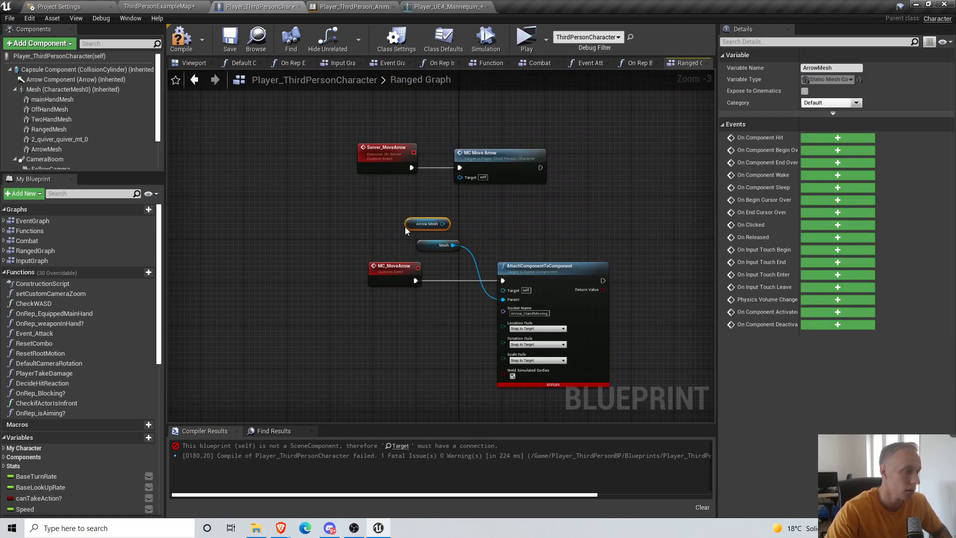
pyautogui.scroll(3, 410, 229)
pyautogui.moveTo(546, 300); pyautogui.dragTo(547, 310)
pyautogui.moveTo(450, 245); pyautogui.dragTo(403, 253)
pyautogui.click(596, 263)
pyautogui.moveTo(596, 263); pyautogui.dragTo(527, 210, button='right')
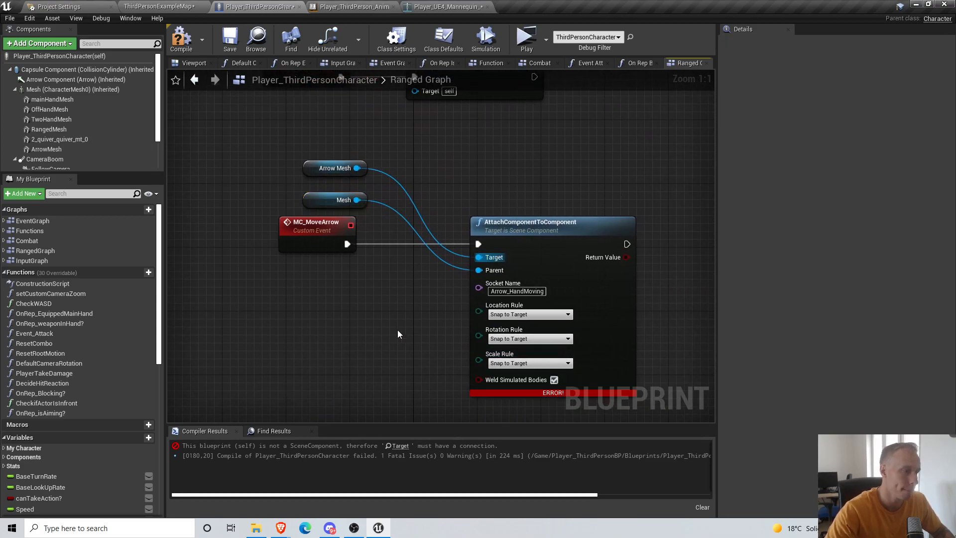
pyautogui.click(228, 47)
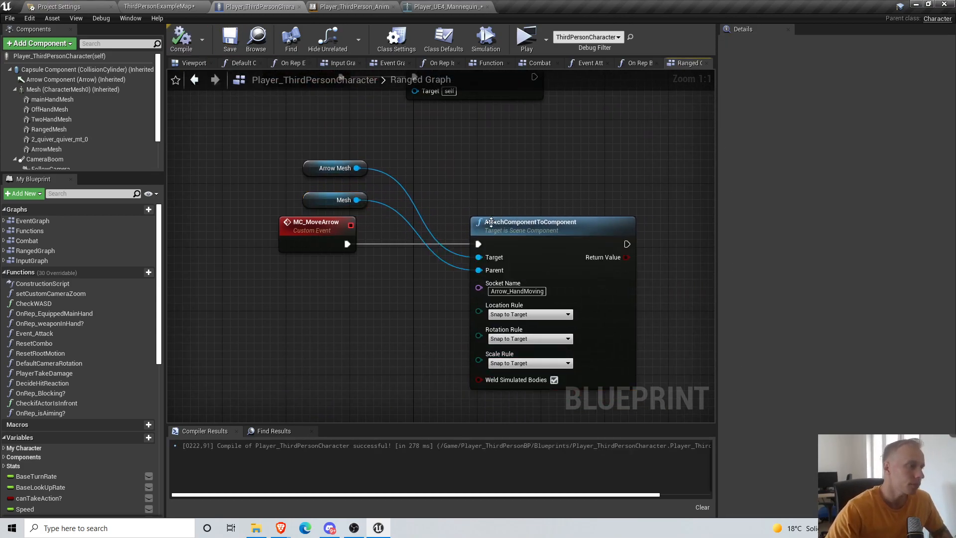
# Reposition the MC_MoveArrow event with its mesh references and the Server_MoveArrow pair so the nodes line up neatly
pyautogui.scroll(-2, 542, 261)
pyautogui.moveTo(338, 204); pyautogui.dragTo(366, 215)
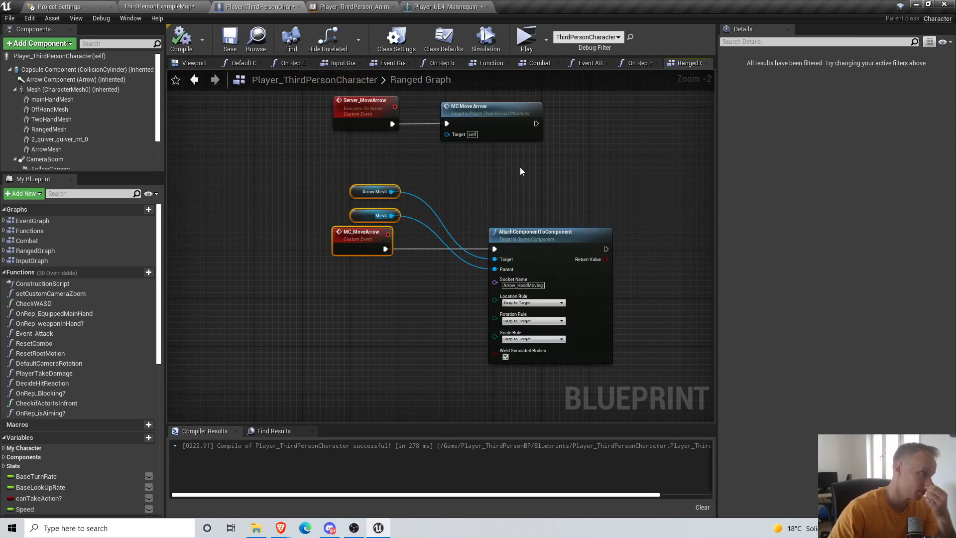
pyautogui.click(469, 182)
pyautogui.moveTo(524, 160); pyautogui.dragTo(526, 227, button='right')
pyautogui.moveTo(360, 129); pyautogui.dragTo(474, 182)
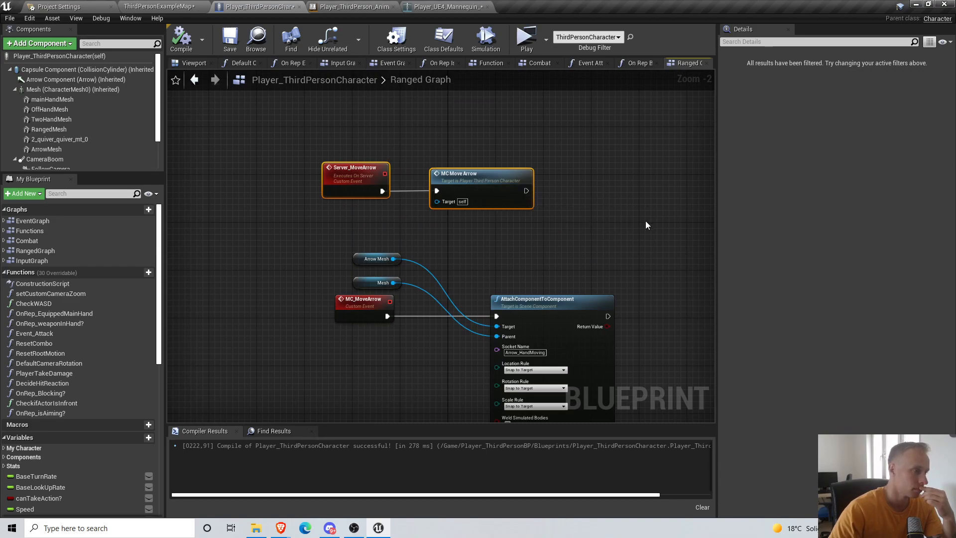
pyautogui.click(646, 221)
pyautogui.moveTo(619, 244); pyautogui.dragTo(632, 202, button='right')
pyautogui.moveTo(374, 107); pyautogui.dragTo(510, 151)
pyautogui.click(595, 234)
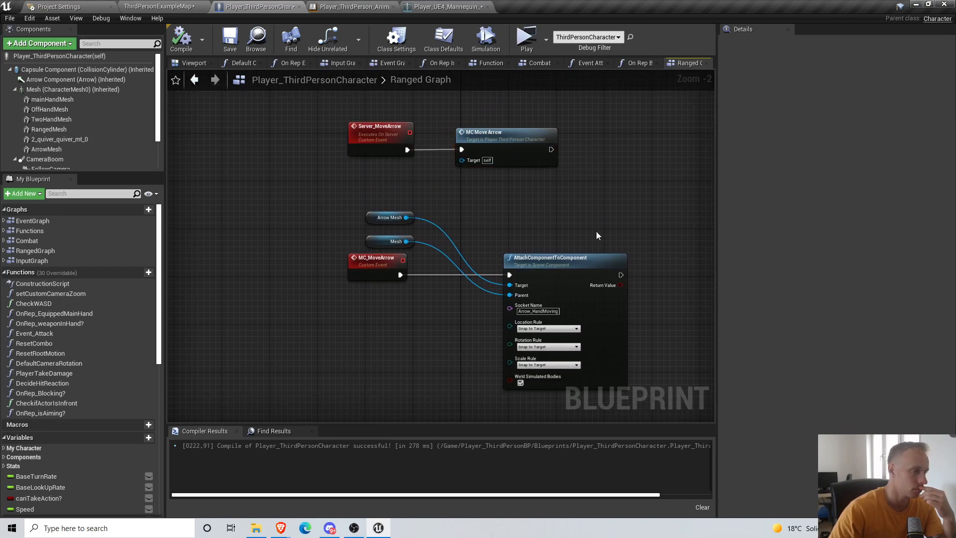
# Examine the MC_MoveArrow attach node and compare it with the MC_ArrowToHand chain, including its socket and rules
pyautogui.moveTo(597, 237); pyautogui.dragTo(580, 188, button='right')
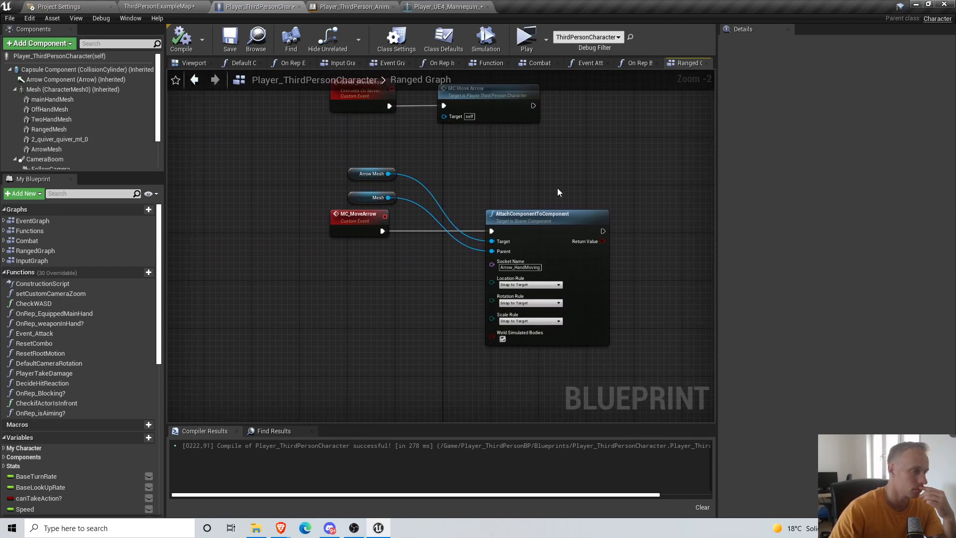
pyautogui.scroll(-1, 557, 187)
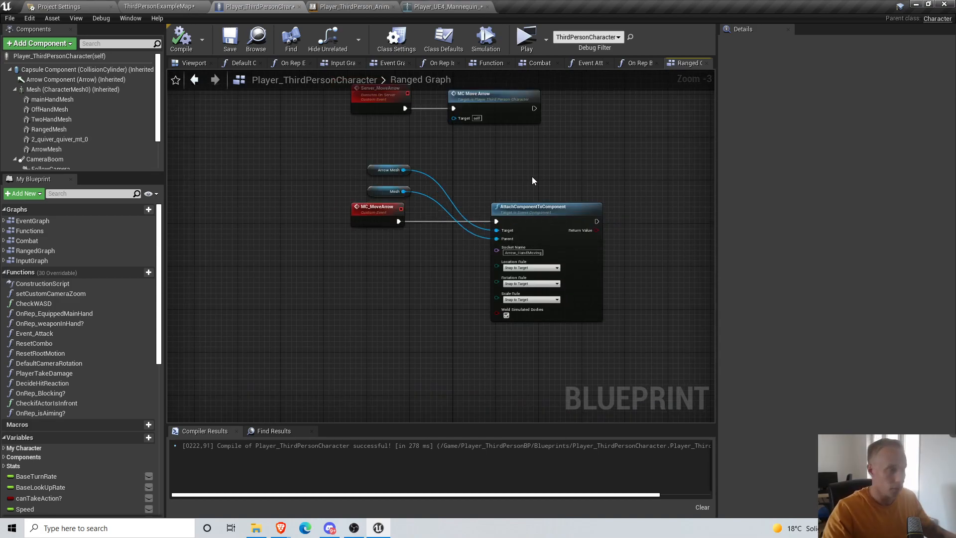
pyautogui.moveTo(479, 247); pyautogui.dragTo(461, 222, button='right')
pyautogui.moveTo(445, 382); pyautogui.dragTo(434, 327, button='right')
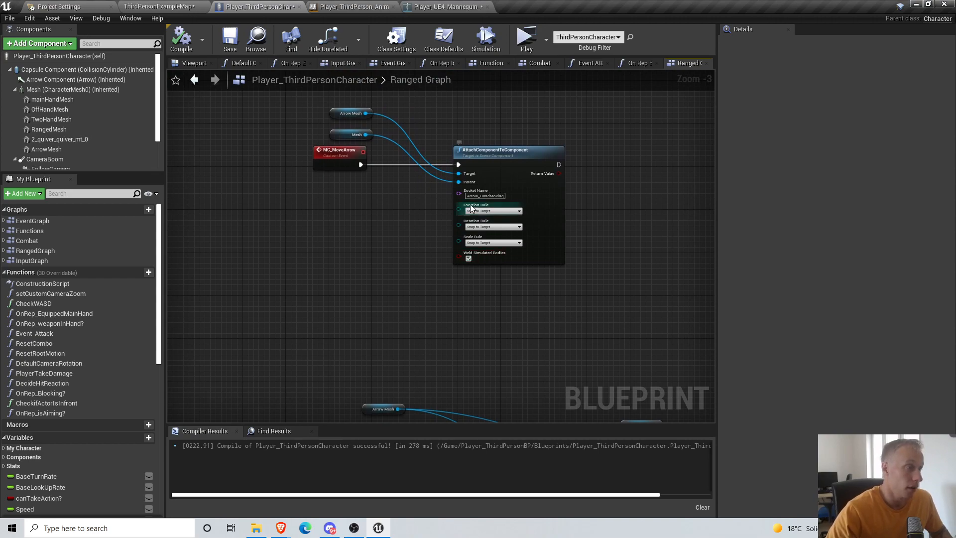
pyautogui.moveTo(282, 271); pyautogui.dragTo(283, 297, button='right')
pyautogui.scroll(-2, 361, 315)
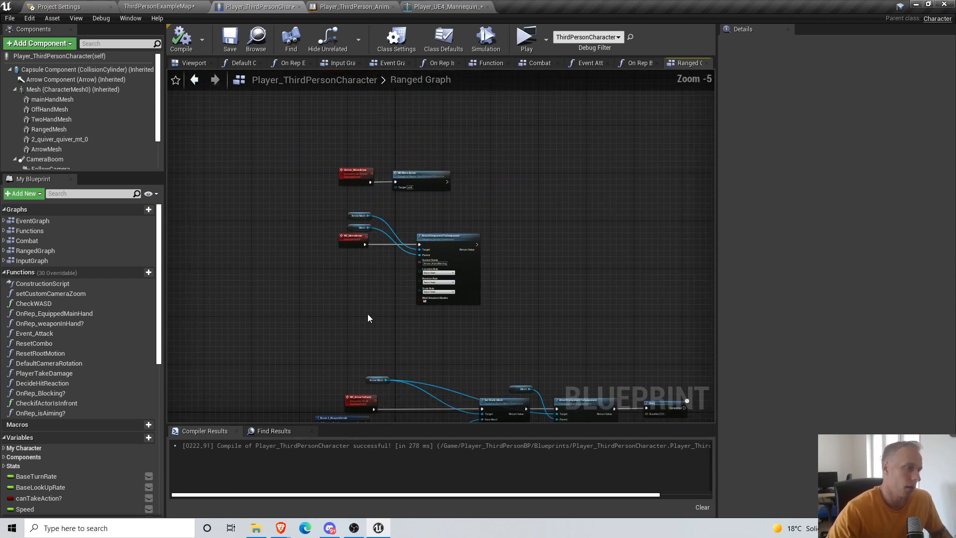
pyautogui.moveTo(532, 186); pyautogui.dragTo(510, 147, button='right')
pyautogui.scroll(4, 614, 243)
pyautogui.scroll(-1, 612, 243)
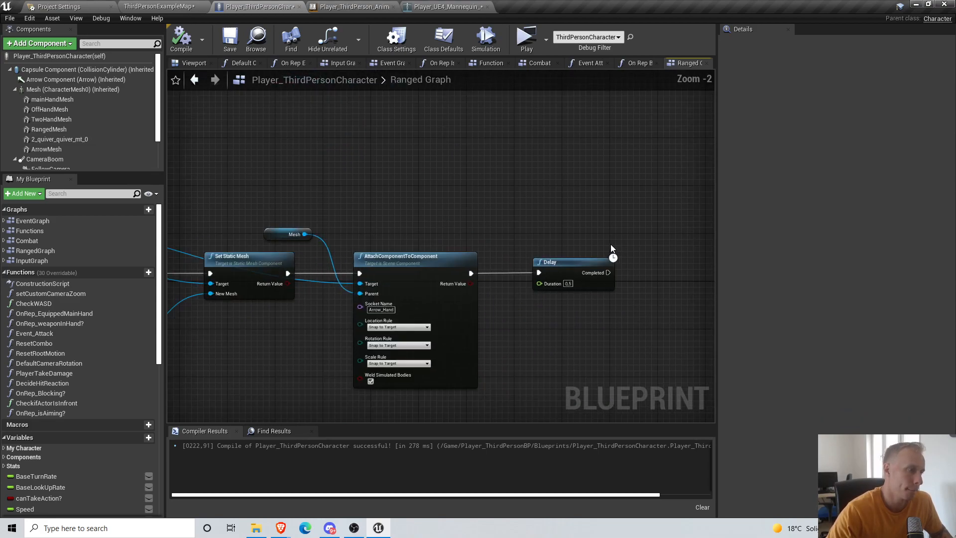
pyautogui.scroll(-5, 604, 244)
pyautogui.moveTo(497, 183); pyautogui.dragTo(532, 247, button='right')
pyautogui.scroll(5, 493, 199)
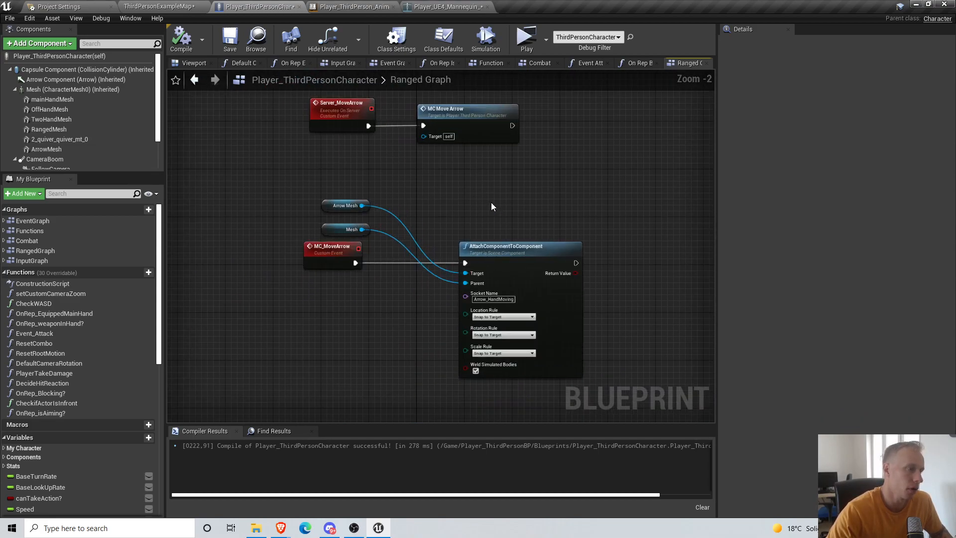
# Shift the MC Move Arrow call to line up above the attach node, and check the Server_MoveArrow event's replication settings
pyautogui.moveTo(453, 112); pyautogui.dragTo(509, 117)
pyautogui.click(542, 209)
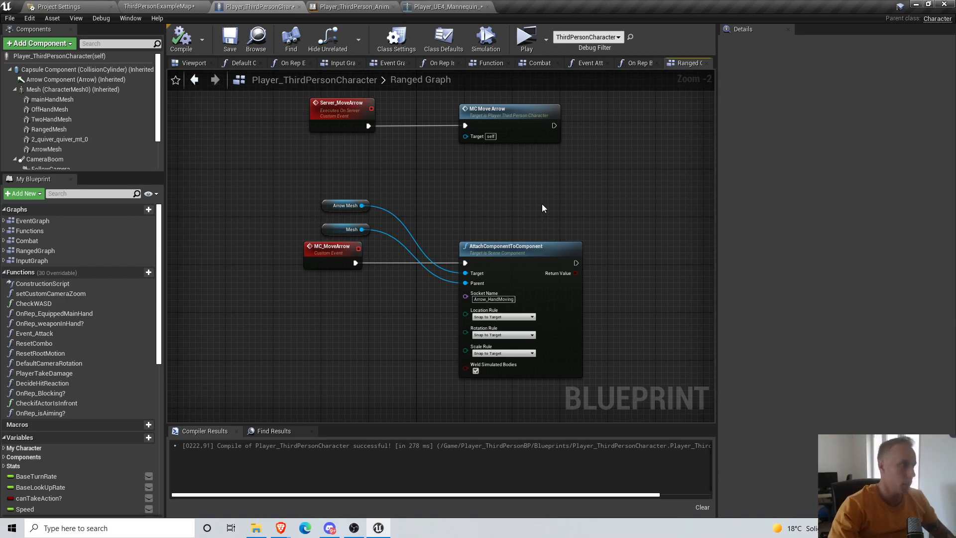
pyautogui.scroll(-4, 514, 141)
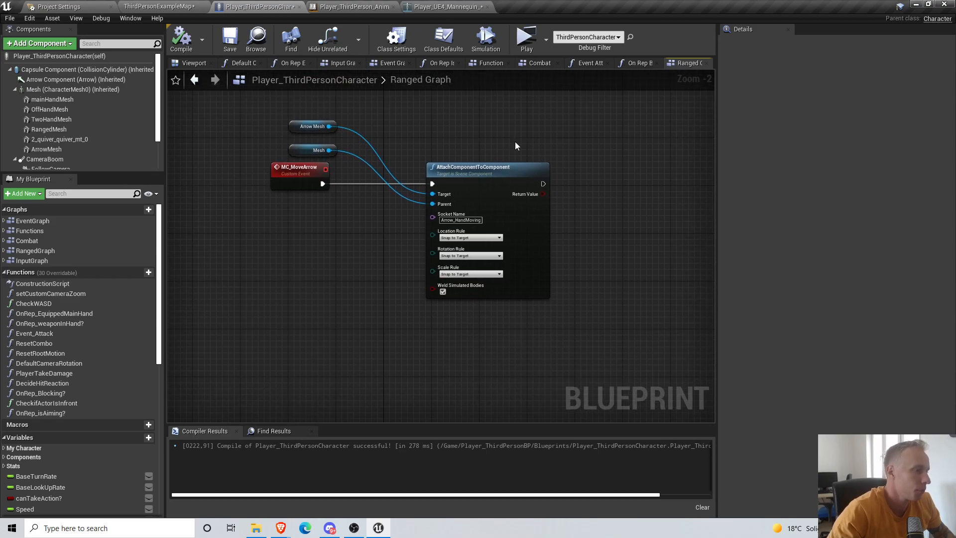
pyautogui.scroll(4, 406, 337)
pyautogui.click(416, 304)
pyautogui.moveTo(567, 253); pyautogui.dragTo(410, 371, button='right')
pyautogui.click(553, 164)
pyautogui.scroll(-2, 553, 164)
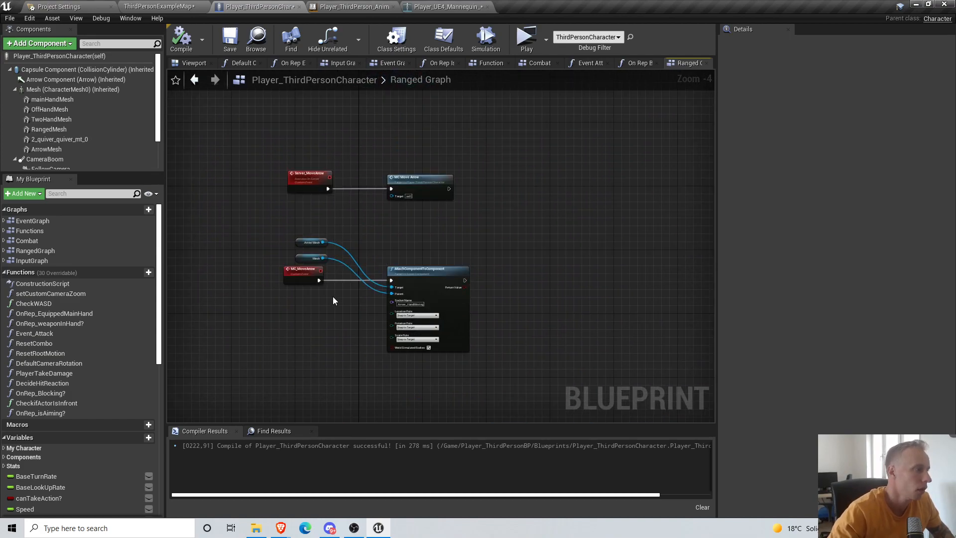
pyautogui.moveTo(335, 298); pyautogui.dragTo(414, 260, button='right')
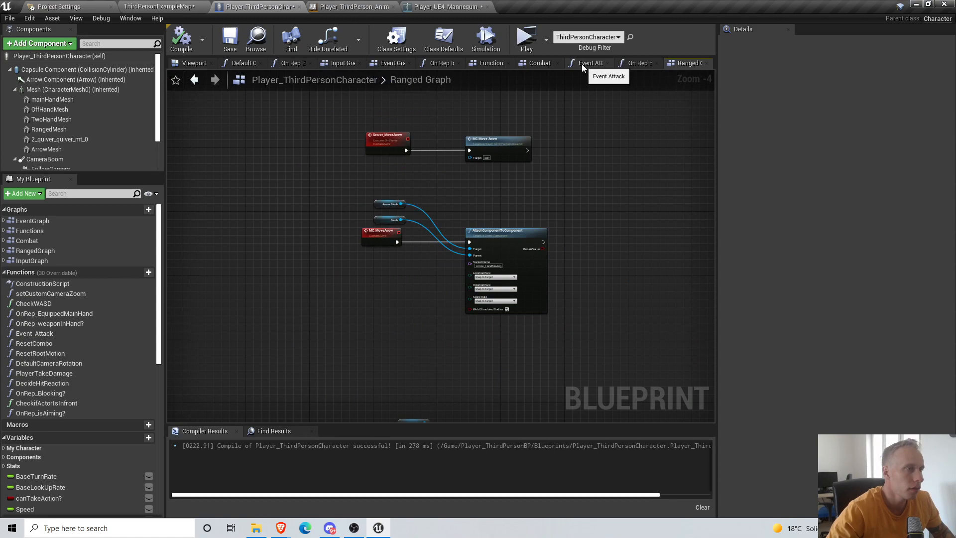
pyautogui.scroll(3, 349, 152)
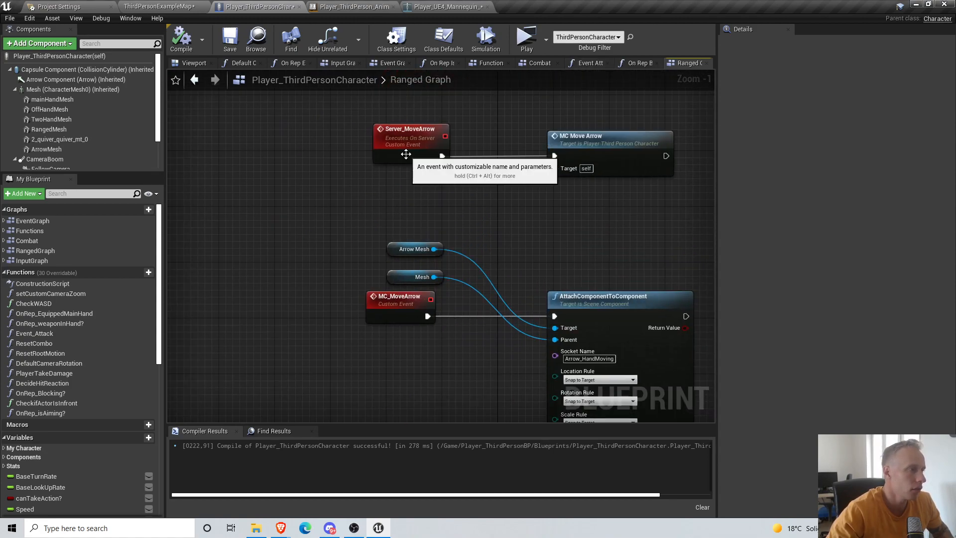
pyautogui.click(407, 151)
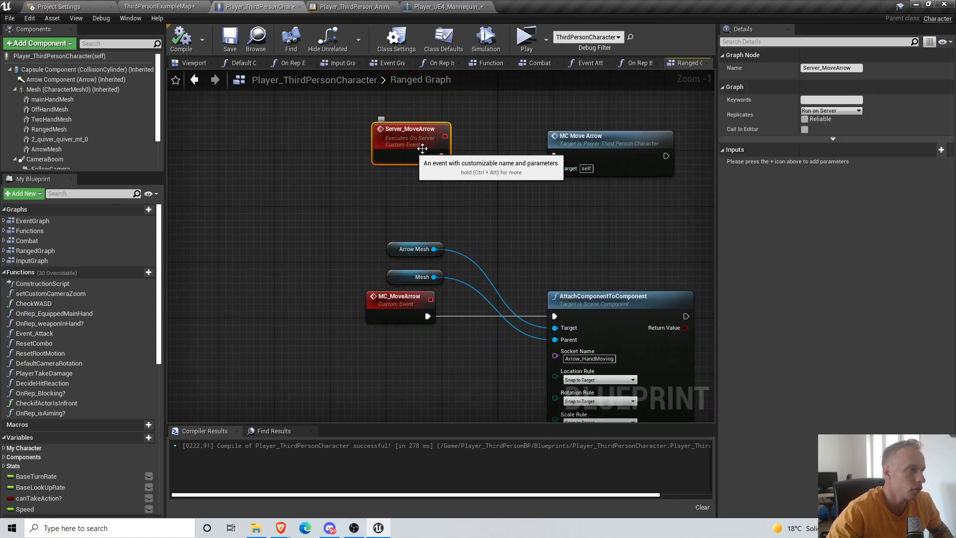
# In the Event Graph's WASD Logic, add a Server Move Arrow call to the execution output of the enabled APressed? setter
pyautogui.click(591, 63)
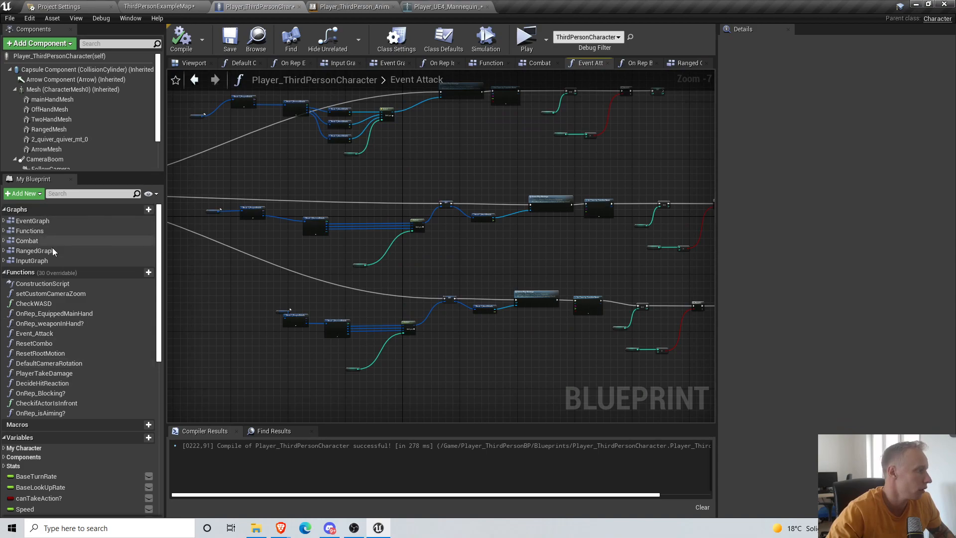
pyautogui.click(46, 222)
pyautogui.doubleClick(46, 223)
pyautogui.scroll(-4, 393, 259)
pyautogui.moveTo(393, 259); pyautogui.dragTo(420, 243, button='right')
pyautogui.scroll(2, 387, 174)
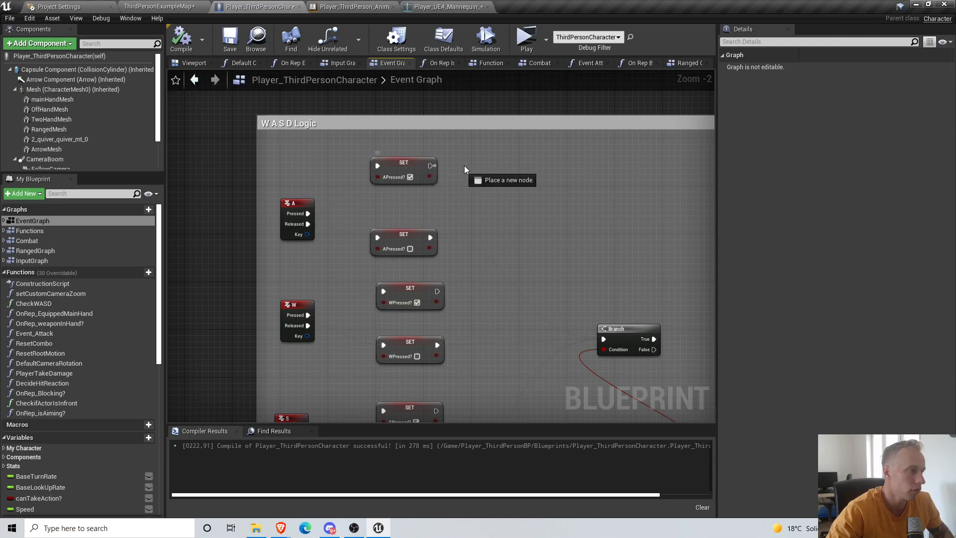
pyautogui.moveTo(429, 165); pyautogui.dragTo(466, 170)
pyautogui.write('sertver')
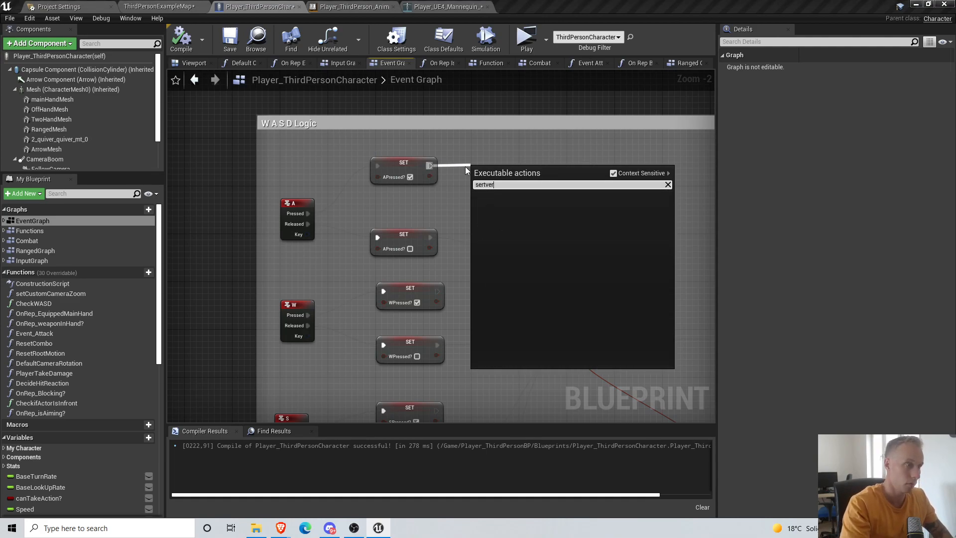
pyautogui.press('BackSpace')
pyautogui.press('BackSpace')
pyautogui.press('BackSpace')
pyautogui.press('BackSpace')
pyautogui.write('ver move a')
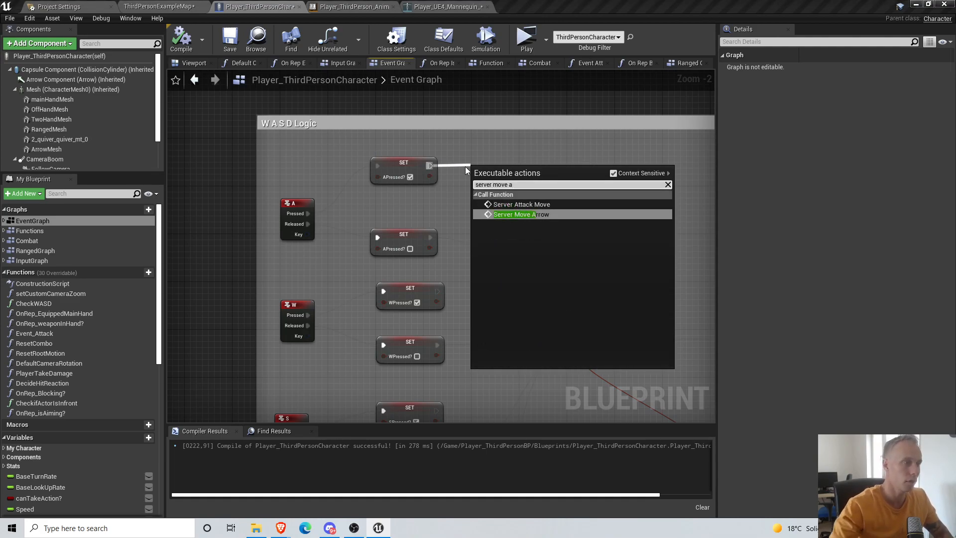
pyautogui.click(513, 214)
# Paste a Server Move Arrow call beside the enabled DPressed? setter, connect the setter to it, then compile and save
pyautogui.moveTo(585, 278); pyautogui.dragTo(610, 97, button='right')
pyautogui.click(512, 240)
pyautogui.moveTo(510, 240); pyautogui.dragTo(507, 155, button='right')
pyautogui.hotkey('ctrl', 'v')
pyautogui.moveTo(456, 263); pyautogui.dragTo(547, 289)
pyautogui.click(585, 234)
pyautogui.moveTo(585, 235); pyautogui.dragTo(494, 270, button='right')
pyautogui.click(178, 43)
pyautogui.click(230, 41)
# Try placing an MC Arrow to Hand call between the released-key setters and the Branch
pyautogui.moveTo(490, 182); pyautogui.dragTo(417, 221, button='right')
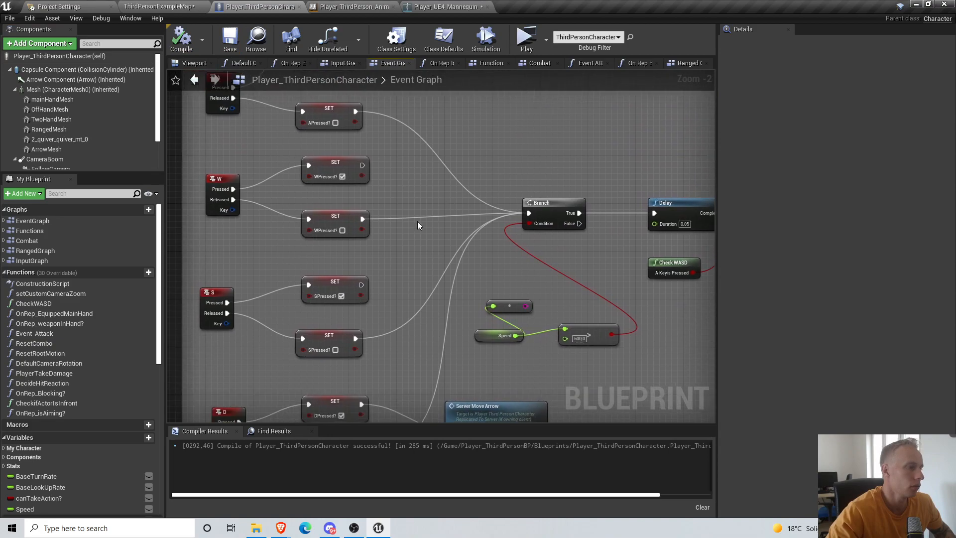
pyautogui.rightClick(452, 210)
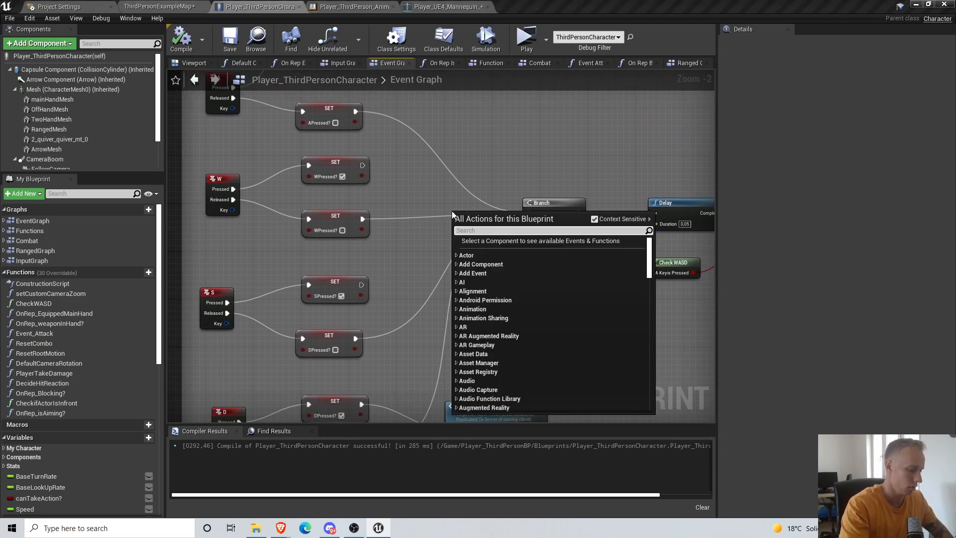
pyautogui.write('arrow to han')
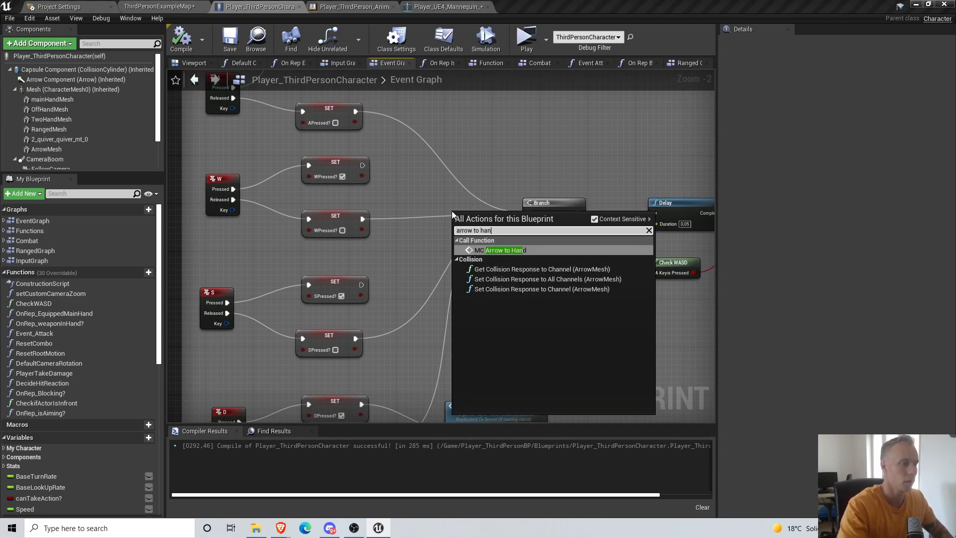
pyautogui.click(489, 250)
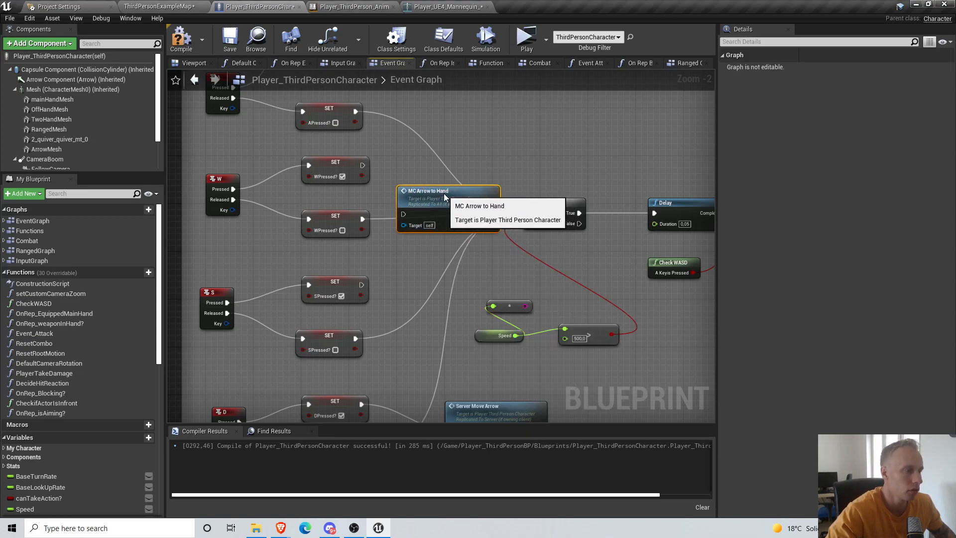
# Open the MC_ArrowToHand event in the Ranged Graph and add a custom event named Server_ArrowToHand above it
pyautogui.doubleClick(444, 197)
pyautogui.moveTo(450, 255); pyautogui.dragTo(436, 284, button='right')
pyautogui.scroll(-3, 436, 284)
pyautogui.scroll(5, 388, 240)
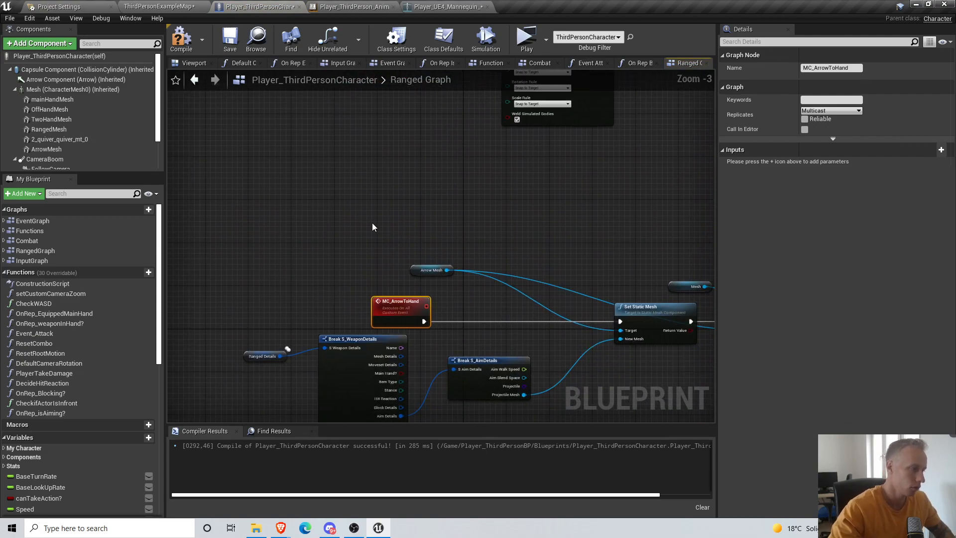
pyautogui.rightClick(372, 223)
pyautogui.write('custom eve')
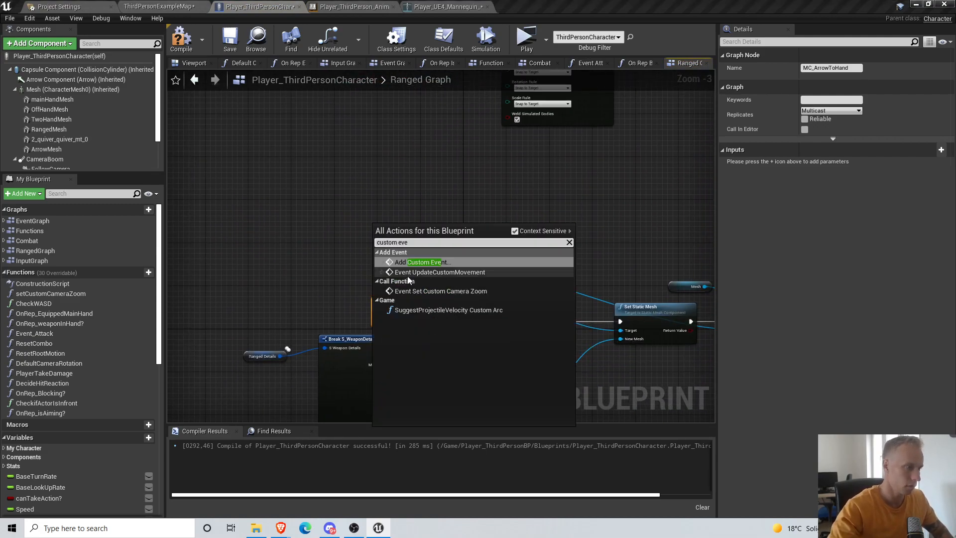
pyautogui.click(417, 261)
pyautogui.write('Server_ArrowToHand')
pyautogui.press('Return')
# Have Server_ArrowToHand call MC Arrow to Hand and move the pair clear of the nodes below
pyautogui.scroll(2, 443, 248)
pyautogui.moveTo(426, 238); pyautogui.dragTo(459, 238)
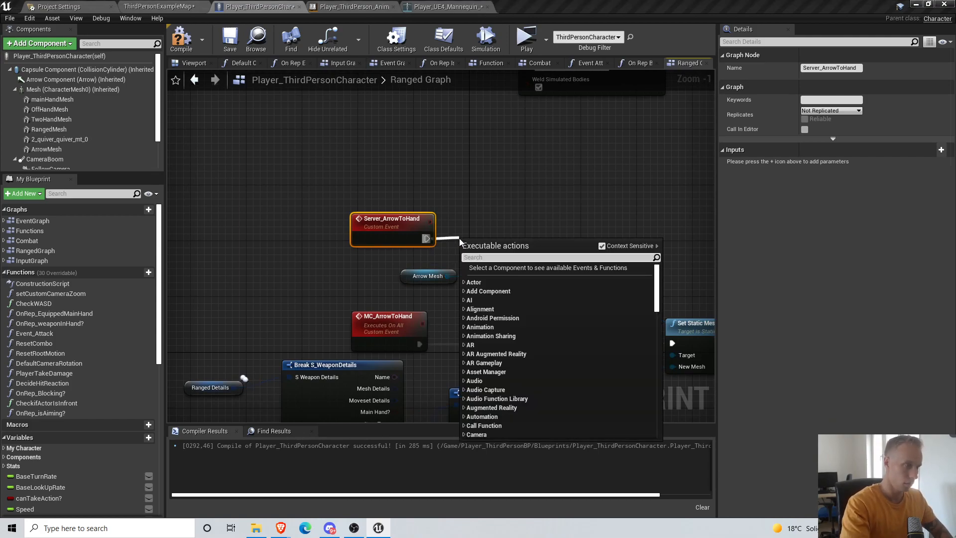
pyautogui.write('mc arrow')
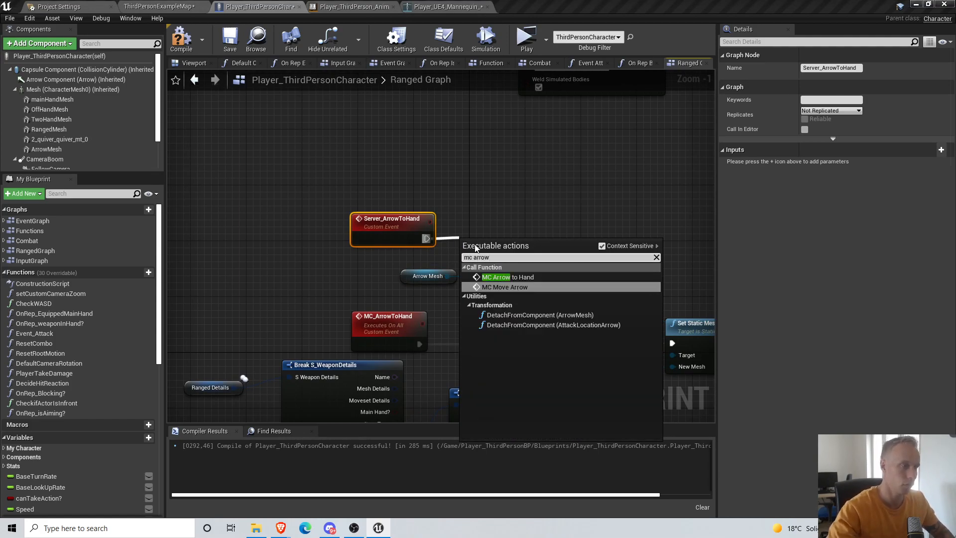
pyautogui.click(507, 277)
pyautogui.moveTo(292, 192); pyautogui.dragTo(531, 192)
pyautogui.click(495, 227)
# Set Server_ArrowToHand to Run on Server, then compile and save the blueprint
pyautogui.click(386, 192)
pyautogui.click(858, 110)
pyautogui.click(838, 137)
pyautogui.click(804, 119)
pyautogui.click(180, 42)
pyautogui.click(229, 40)
pyautogui.click(804, 119)
# Set MC_MoveArrow's replication to Multicast and Server_MoveArrow's to Run on Server, then compile
pyautogui.moveTo(395, 102); pyautogui.dragTo(368, 413, button='right')
pyautogui.click(349, 265)
pyautogui.click(828, 111)
pyautogui.click(826, 133)
pyautogui.moveTo(345, 100); pyautogui.dragTo(379, 237, button='right')
pyautogui.click(380, 234)
pyautogui.click(853, 111)
pyautogui.click(827, 139)
pyautogui.moveTo(430, 253); pyautogui.dragTo(442, 115, button='right')
pyautogui.click(181, 40)
# Replace the MC Arrow to Hand call in the Event Graph's WASD Logic with a Server Arrow to Hand call
pyautogui.click(607, 65)
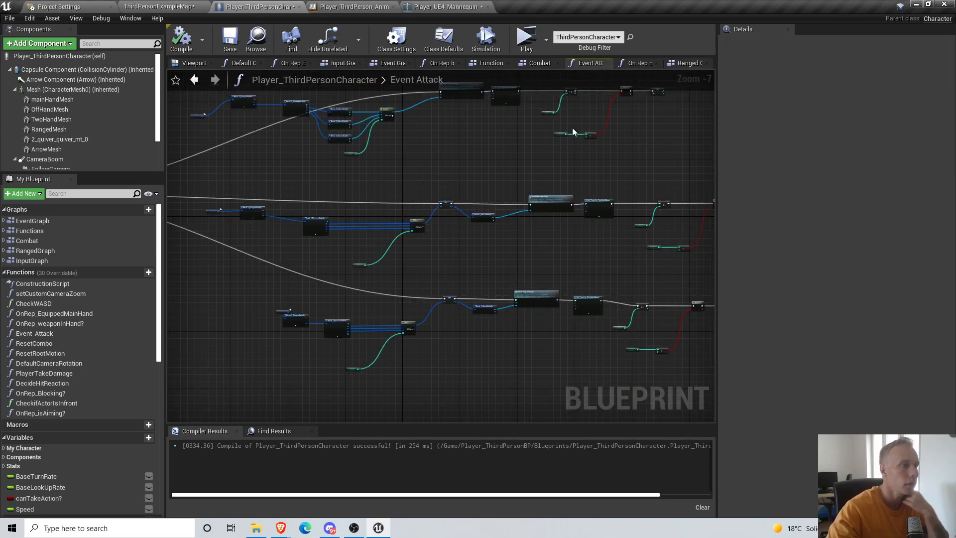
pyautogui.click(385, 66)
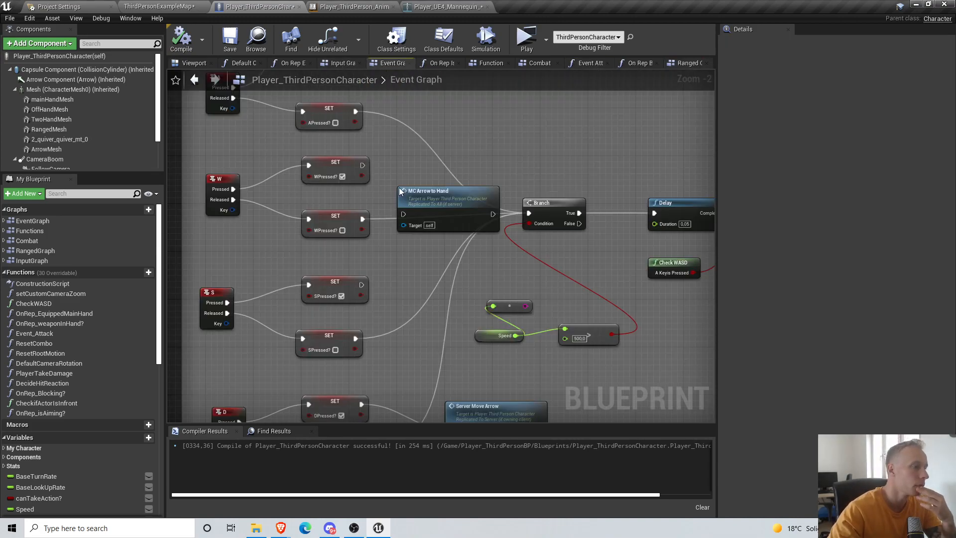
pyautogui.scroll(-3, 399, 183)
pyautogui.scroll(3, 408, 159)
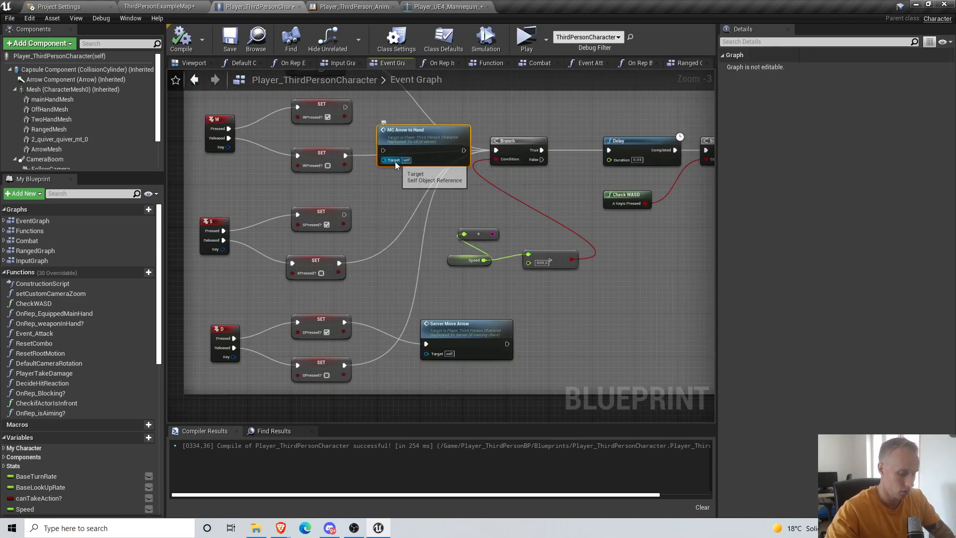
pyautogui.press('Delete')
pyautogui.rightClick(390, 192)
pyautogui.write('server arrow')
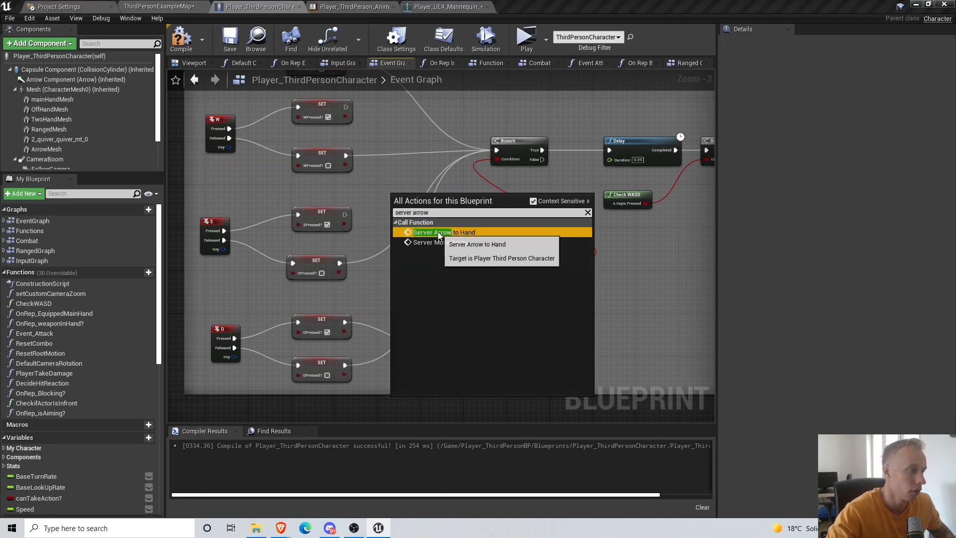
pyautogui.click(438, 232)
# Insert Server Arrow to Hand between the released-key setters and the Branch by rerouting their execution wires, then compile
pyautogui.moveTo(442, 158); pyautogui.dragTo(440, 223, button='right')
pyautogui.moveTo(432, 264); pyautogui.dragTo(430, 202)
pyautogui.keyDown('ctrl'); pyautogui.moveTo(494, 214); pyautogui.dragTo(392, 220); pyautogui.keyUp('ctrl')
pyautogui.moveTo(474, 220); pyautogui.dragTo(494, 216)
pyautogui.moveTo(324, 421); pyautogui.dragTo(388, 318, button='right')
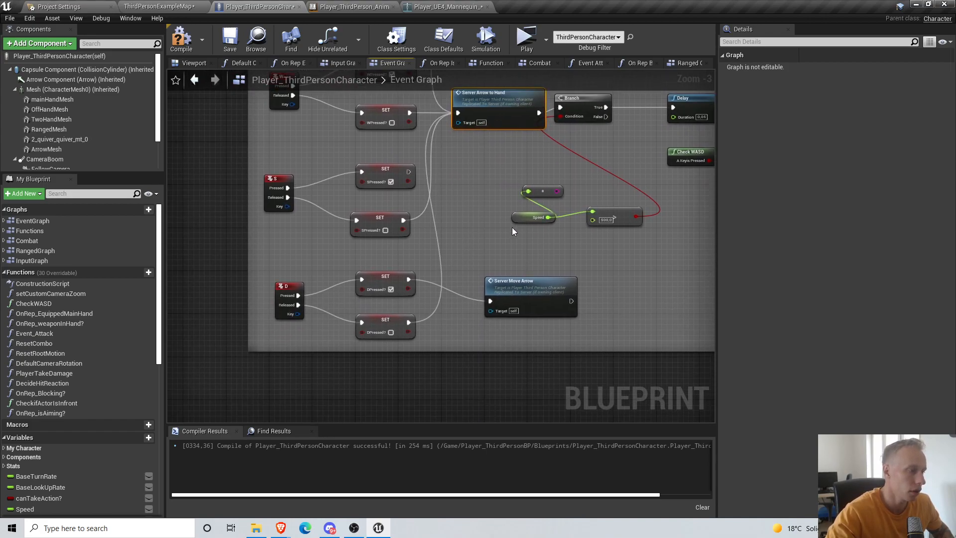
pyautogui.moveTo(511, 226); pyautogui.dragTo(529, 315, button='right')
pyautogui.scroll(-1, 499, 301)
pyautogui.moveTo(488, 288); pyautogui.dragTo(425, 319, button='right')
pyautogui.click(185, 40)
# Playtest in the server window: pick up the bow, aim and strafe in both directions to check the arrow's alignment
pyautogui.click(526, 40)
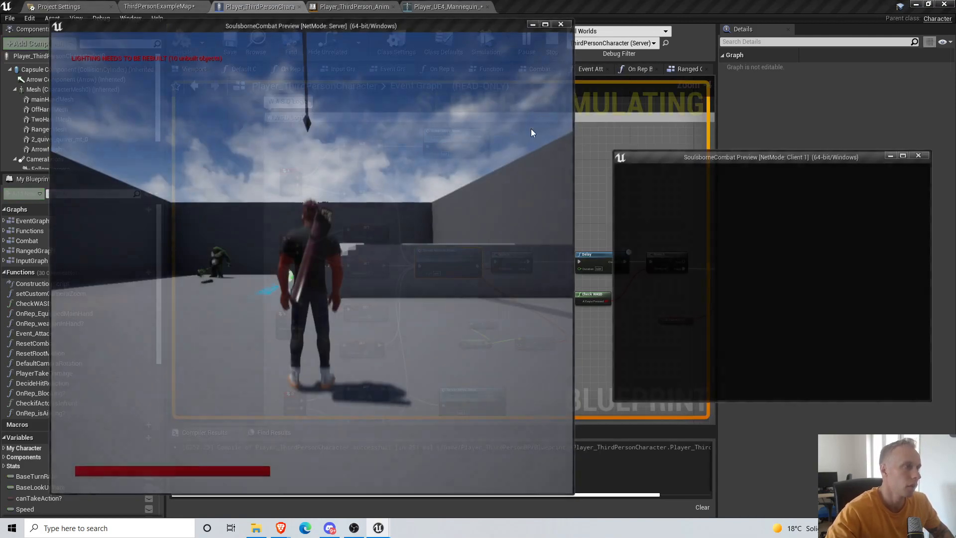
pyautogui.click(529, 113)
pyautogui.press('w')
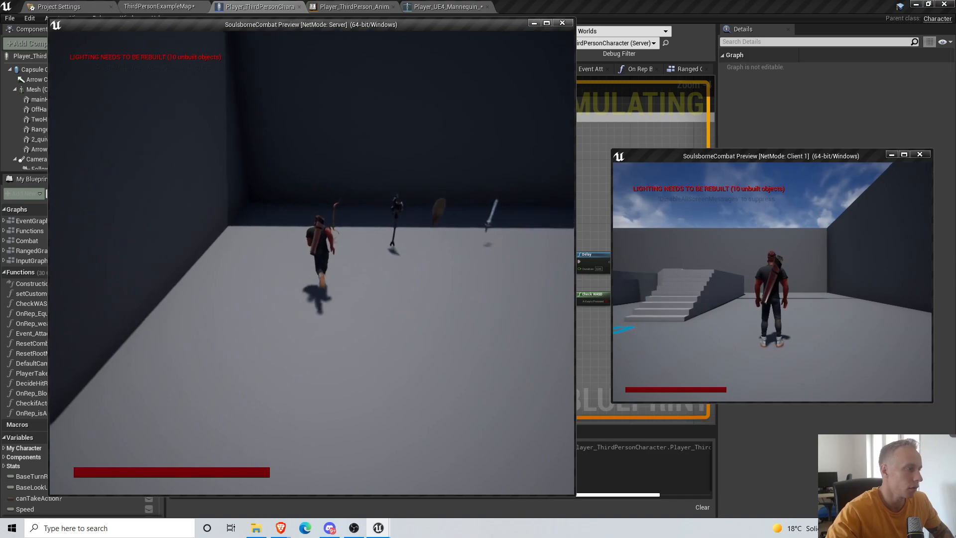
pyautogui.press('e')
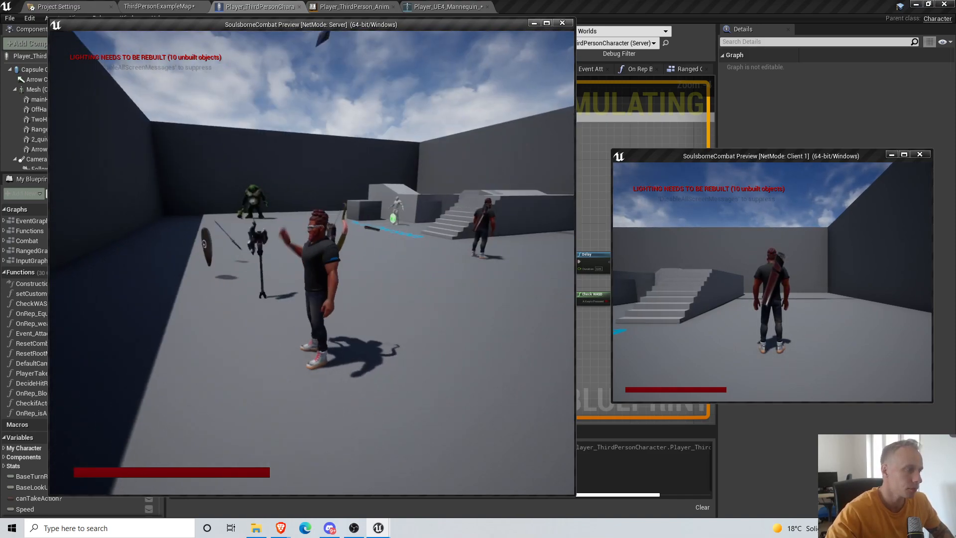
pyautogui.rightClick(311, 262)
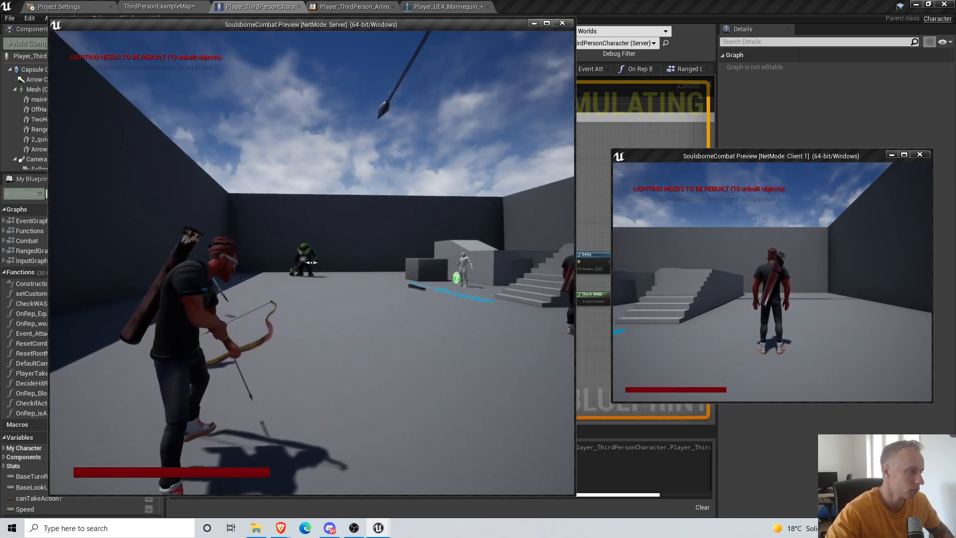
pyautogui.click(311, 262)
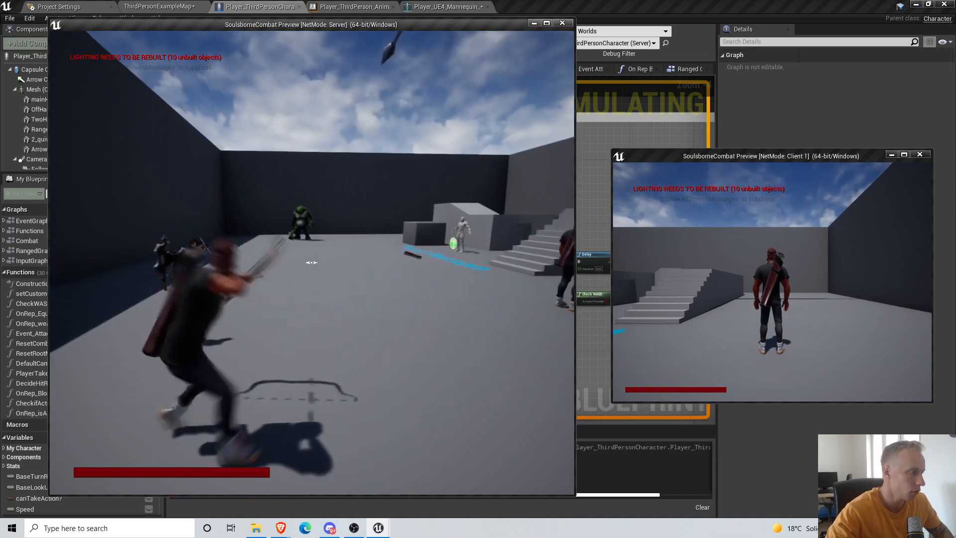
pyautogui.press('a')
pyautogui.press('d')
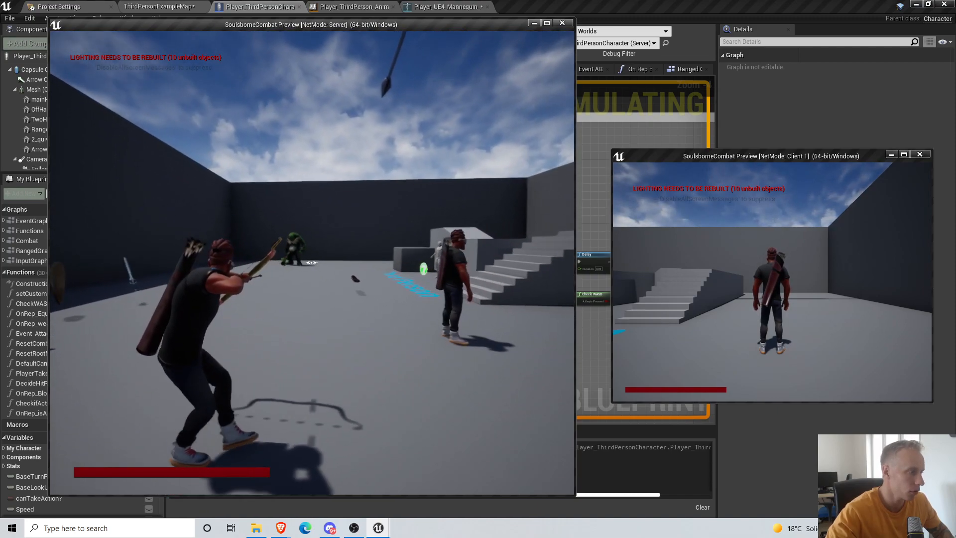
pyautogui.press('a')
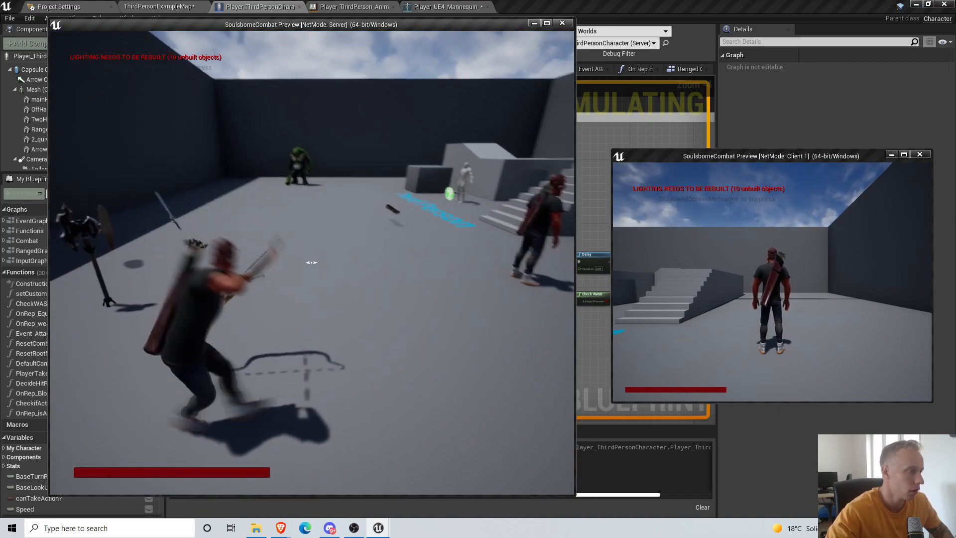
pyautogui.press('d')
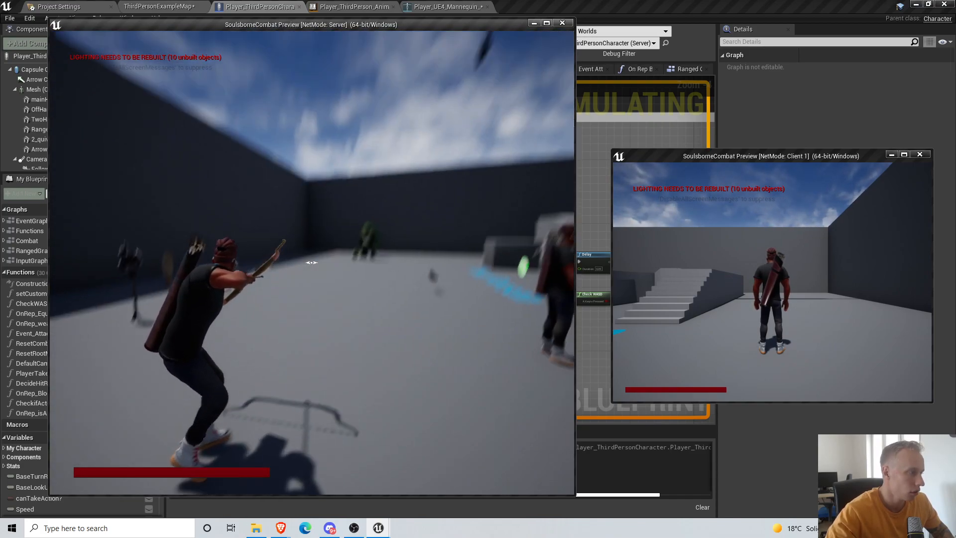
pyautogui.press('d')
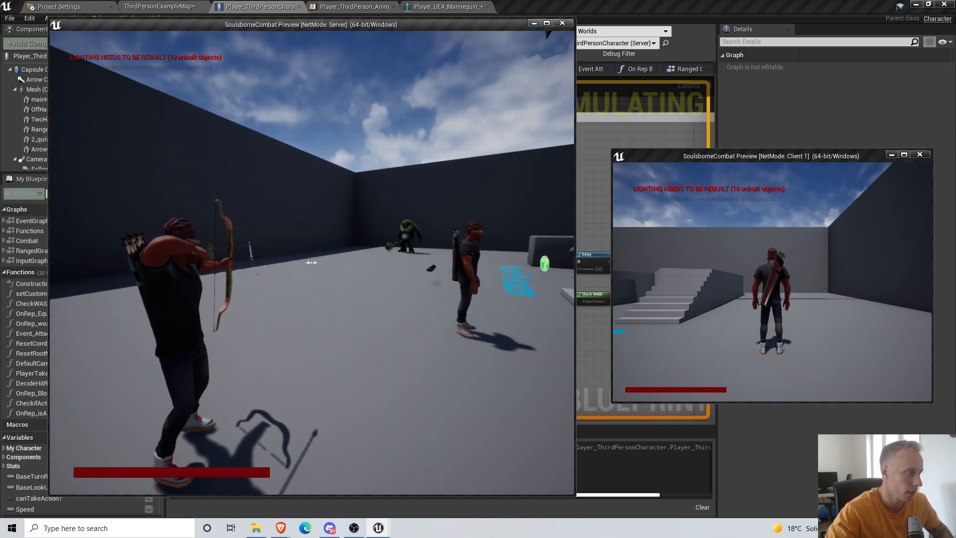
# Fire several arrows on the server character while moving and standing still, including at the enemy, and end the playtest
pyautogui.click(311, 262)
pyautogui.press('d')
pyautogui.press('w')
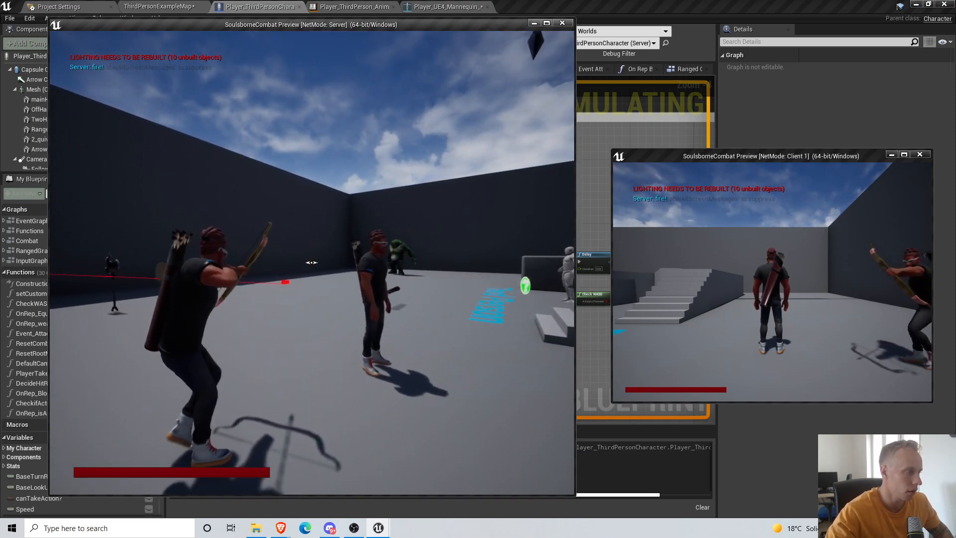
pyautogui.press('a')
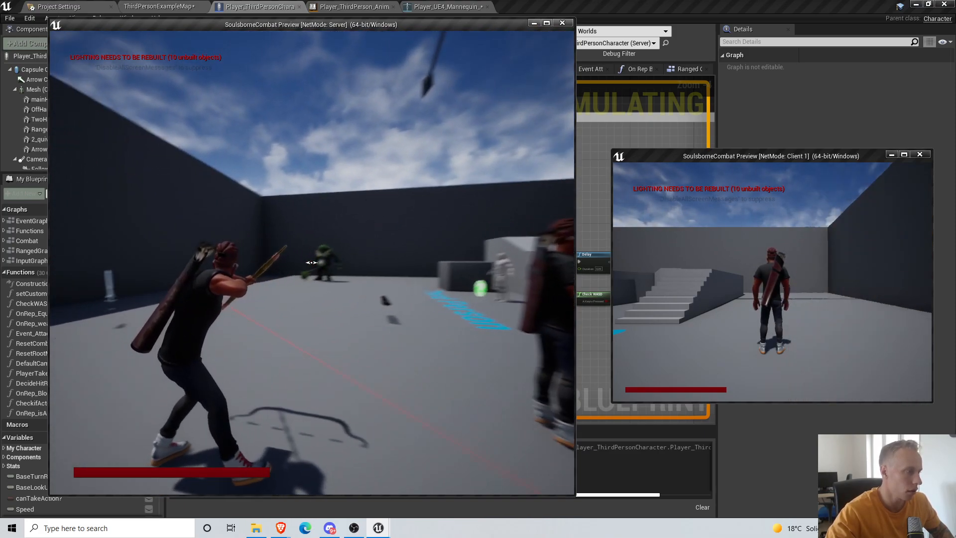
pyautogui.click(311, 262)
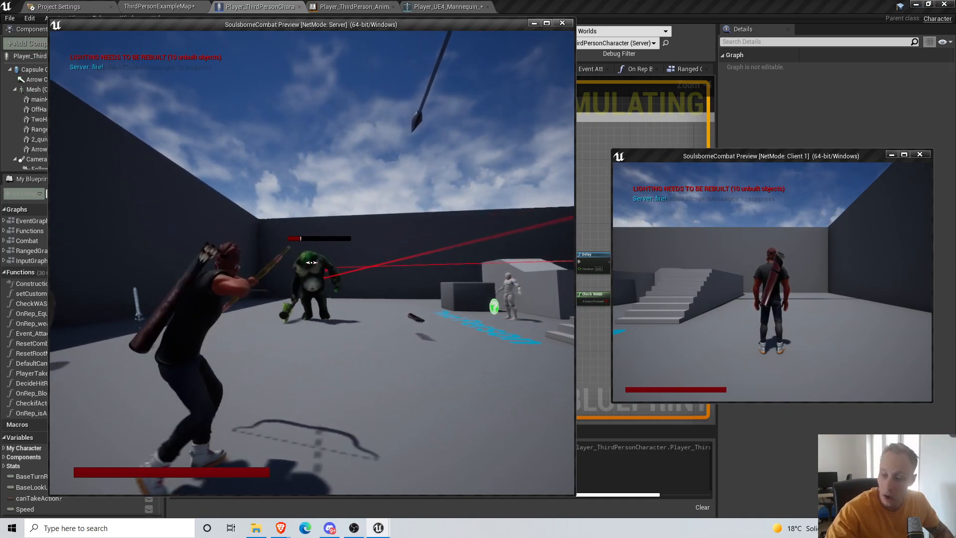
pyautogui.click(311, 263)
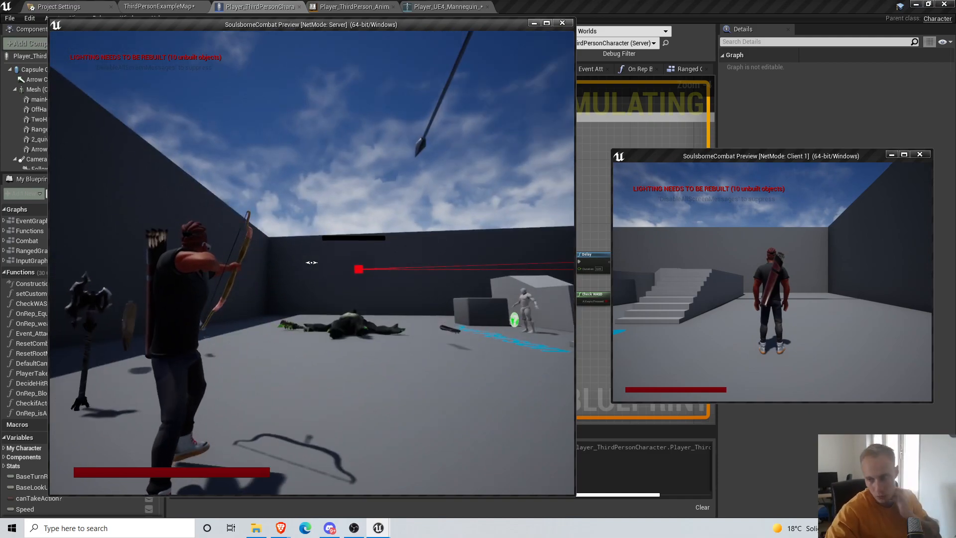
pyautogui.click(311, 262)
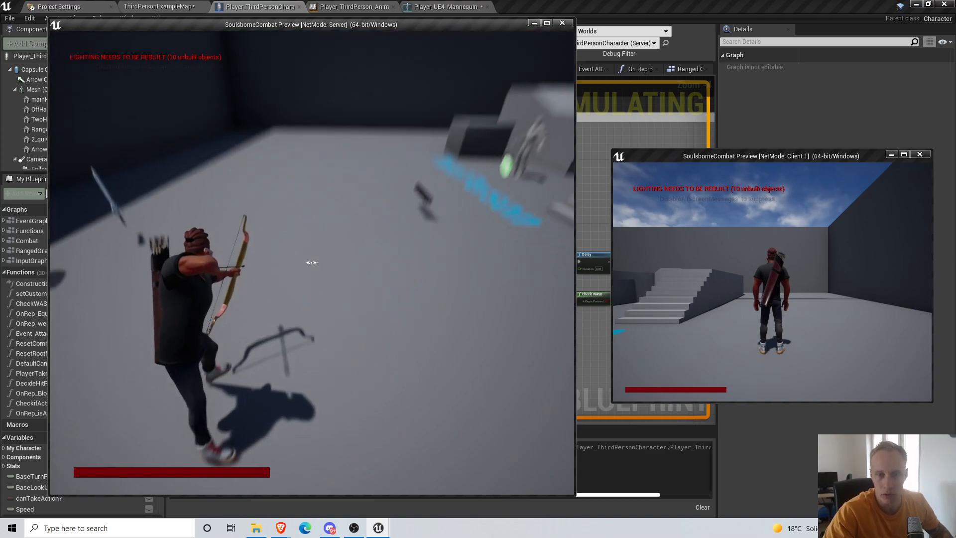
pyautogui.click(311, 263)
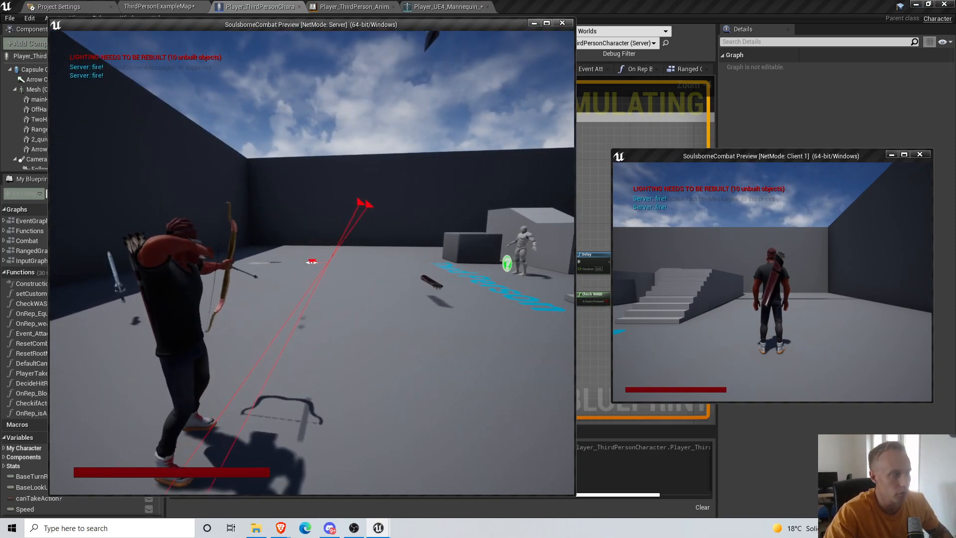
pyautogui.press('Escape')
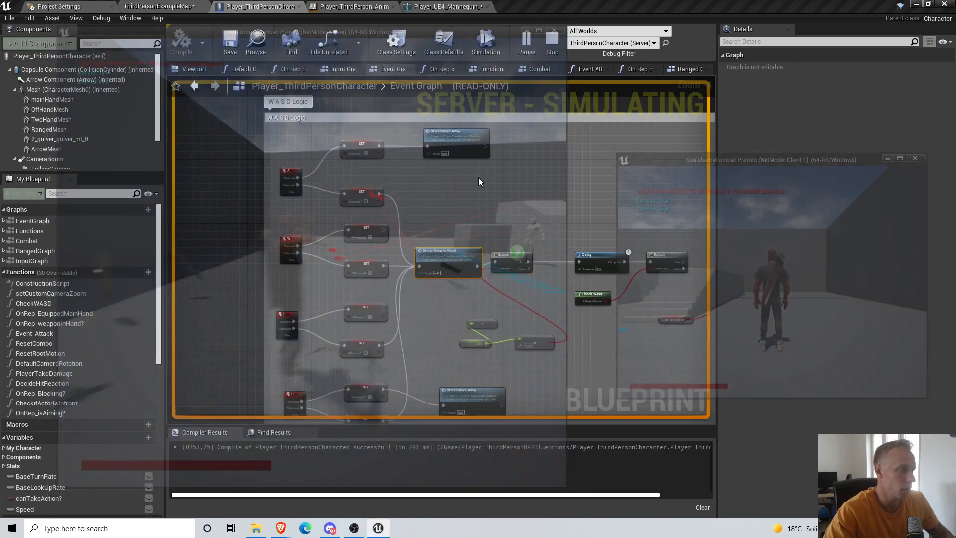
# Review the completed W A S D Logic section of the Event Graph and save the blueprint
pyautogui.scroll(-1, 464, 232)
pyautogui.moveTo(464, 232); pyautogui.dragTo(390, 179, button='right')
pyautogui.moveTo(496, 167); pyautogui.dragTo(459, 252, button='right')
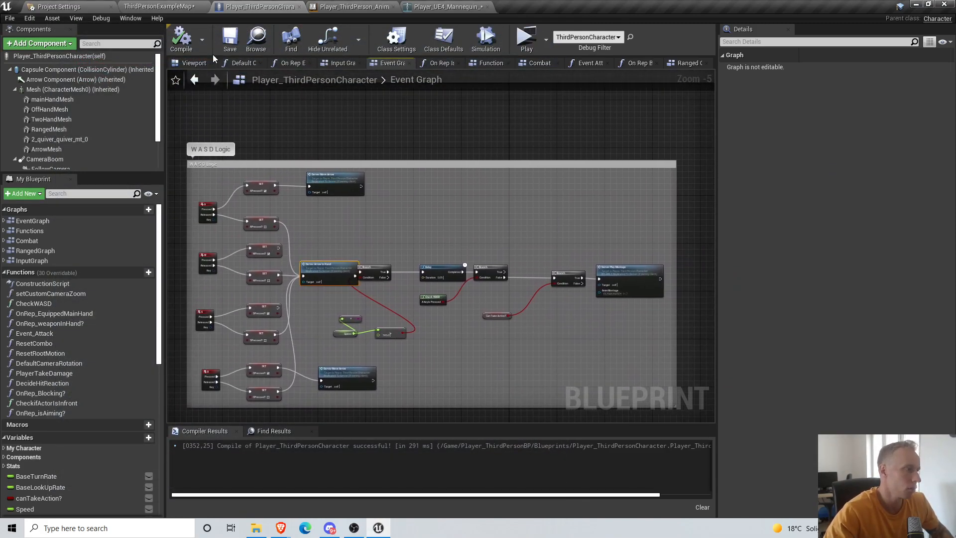
pyautogui.click(227, 41)
pyautogui.scroll(-5, 467, 190)
pyautogui.moveTo(599, 190); pyautogui.dragTo(544, 195, button='right')
pyautogui.click(232, 39)
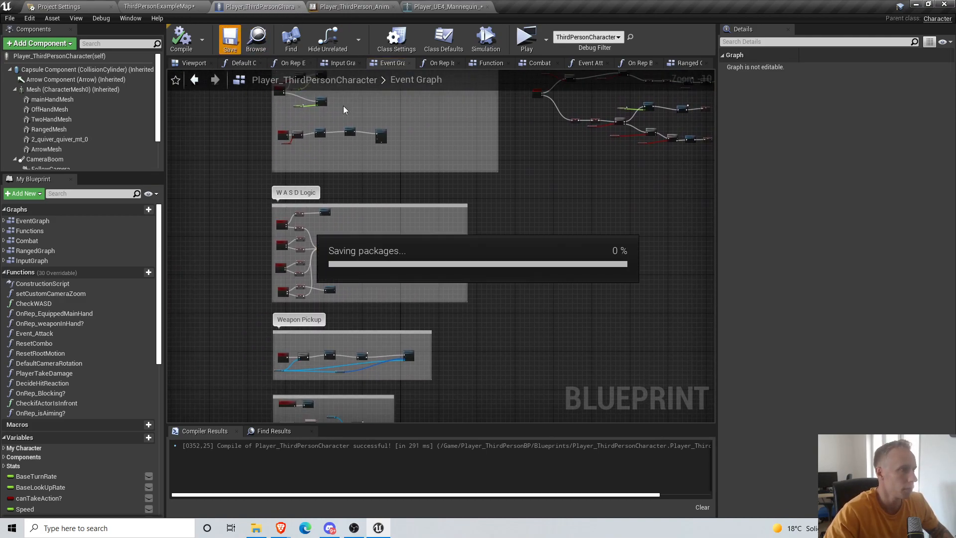
# Reposition the Client Set Max Walk Speed node and its Run Speed input beside Event On Landed
pyautogui.moveTo(633, 164); pyautogui.dragTo(470, 233, button='right')
pyautogui.scroll(-2, 470, 233)
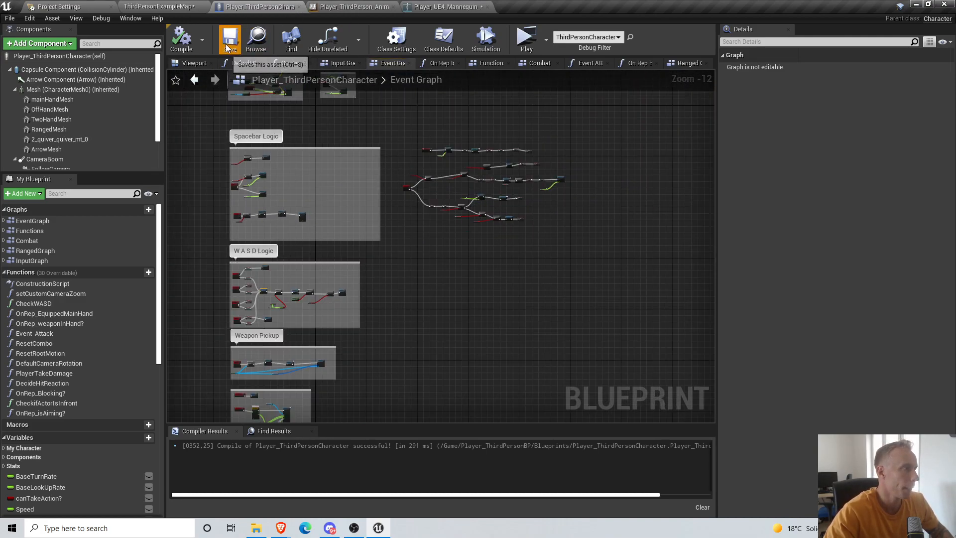
pyautogui.scroll(8, 455, 142)
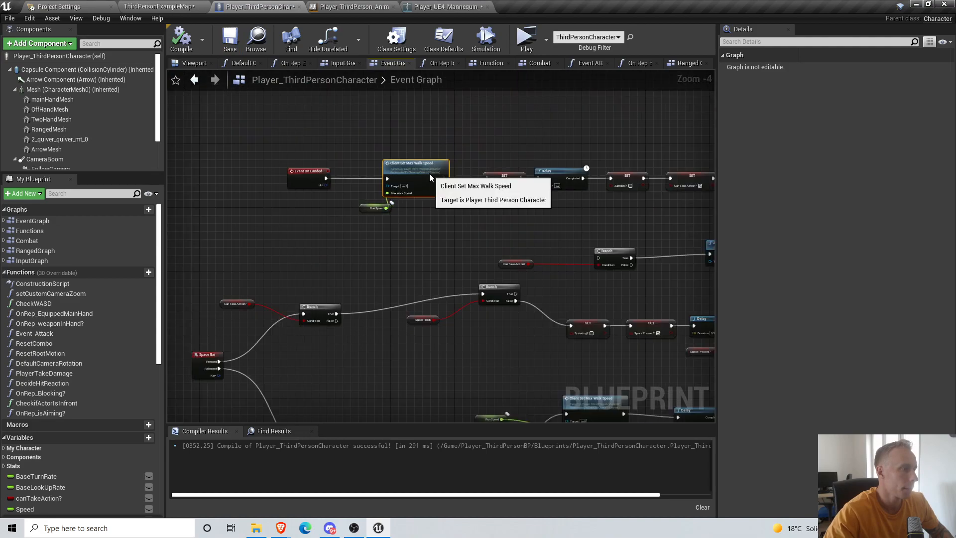
pyautogui.moveTo(366, 208); pyautogui.dragTo(306, 215)
pyautogui.moveTo(417, 174); pyautogui.dragTo(405, 175)
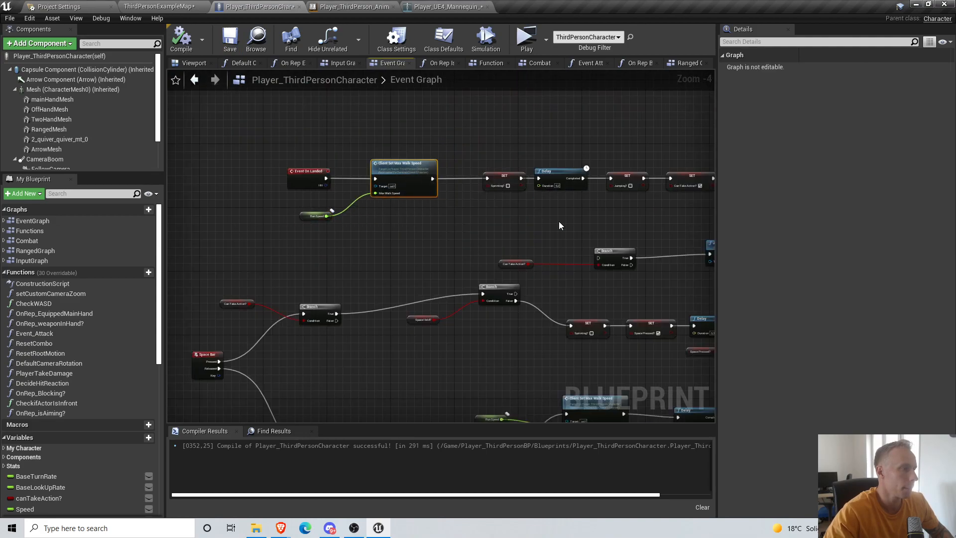
pyautogui.click(579, 202)
# Tidy the positions of the Sprinting? and Space Held? setters in the Event On Landed chain
pyautogui.moveTo(583, 200); pyautogui.dragTo(343, 211, button='right')
pyautogui.scroll(1, 271, 189)
pyautogui.moveTo(271, 189); pyautogui.dragTo(246, 189)
pyautogui.click(438, 226)
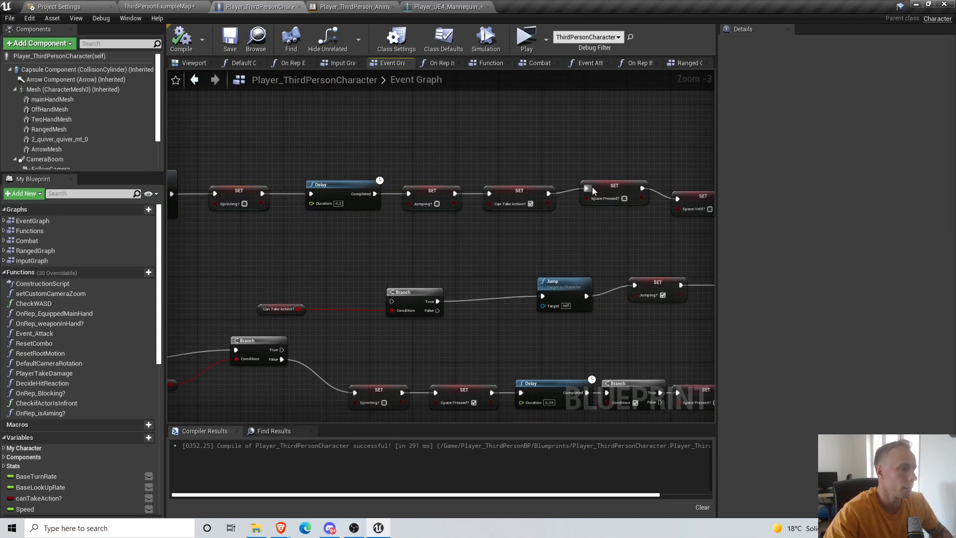
pyautogui.moveTo(684, 207); pyautogui.dragTo(565, 219, button='right')
pyautogui.click(577, 202)
pyautogui.moveTo(576, 203); pyautogui.dragTo(571, 206)
pyautogui.click(454, 266)
# Search the character blueprint for "fire"
pyautogui.moveTo(454, 266); pyautogui.dragTo(576, 202, button='right')
pyautogui.scroll(-5, 575, 201)
pyautogui.scroll(5, 541, 324)
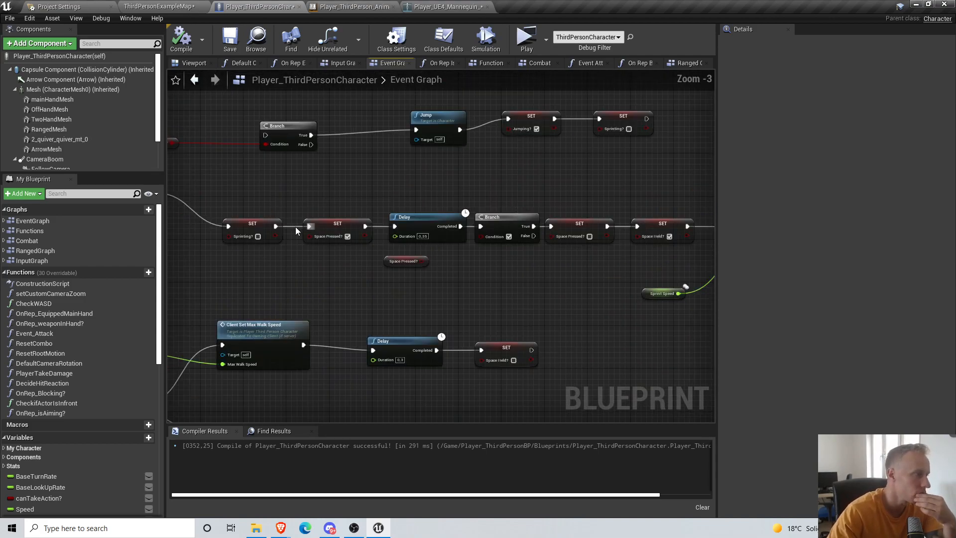
pyautogui.hotkey('ctrl', 'f')
pyautogui.write('fire')
pyautogui.press('Return')
# Examine the Event Graph's spacebar logic, covering its sprint, walk speed and jump branches
pyautogui.moveTo(508, 270); pyautogui.dragTo(414, 232, button='right')
pyautogui.scroll(-3, 529, 264)
pyautogui.moveTo(707, 258); pyautogui.dragTo(446, 278, button='right')
pyautogui.scroll(3, 533, 255)
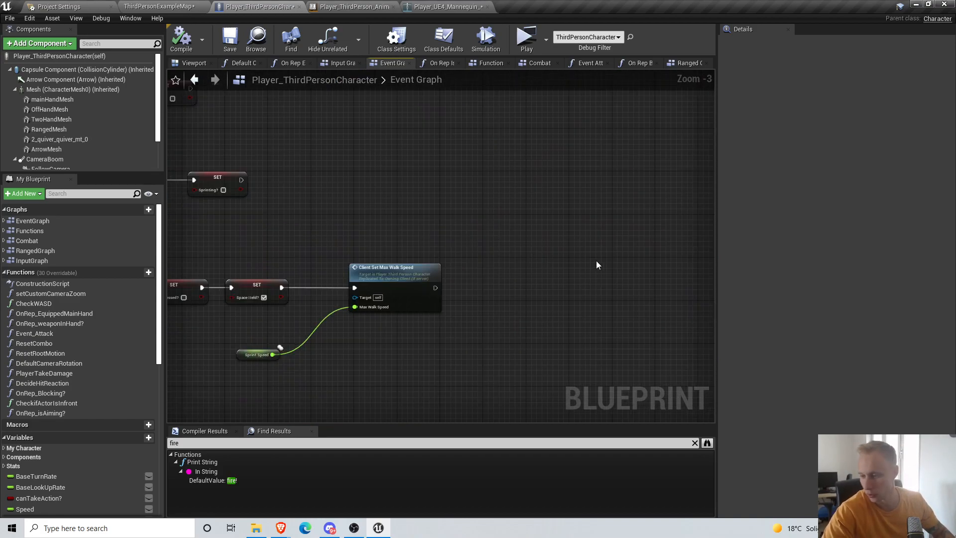
pyautogui.moveTo(621, 240); pyautogui.dragTo(722, 111, button='right')
pyautogui.moveTo(334, 189); pyautogui.dragTo(497, 238, button='right')
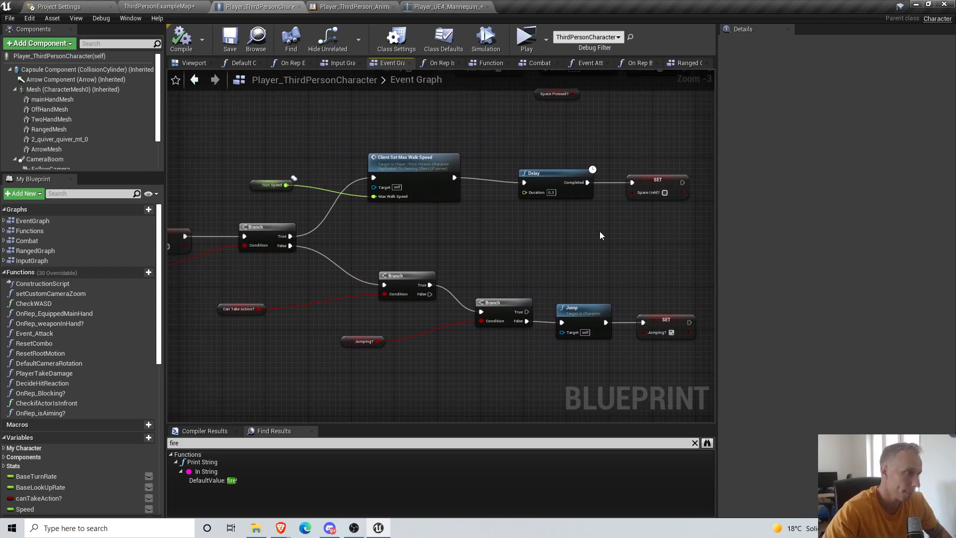
pyautogui.scroll(-3, 599, 232)
pyautogui.scroll(3, 562, 225)
pyautogui.moveTo(384, 216); pyautogui.dragTo(574, 191, button='right')
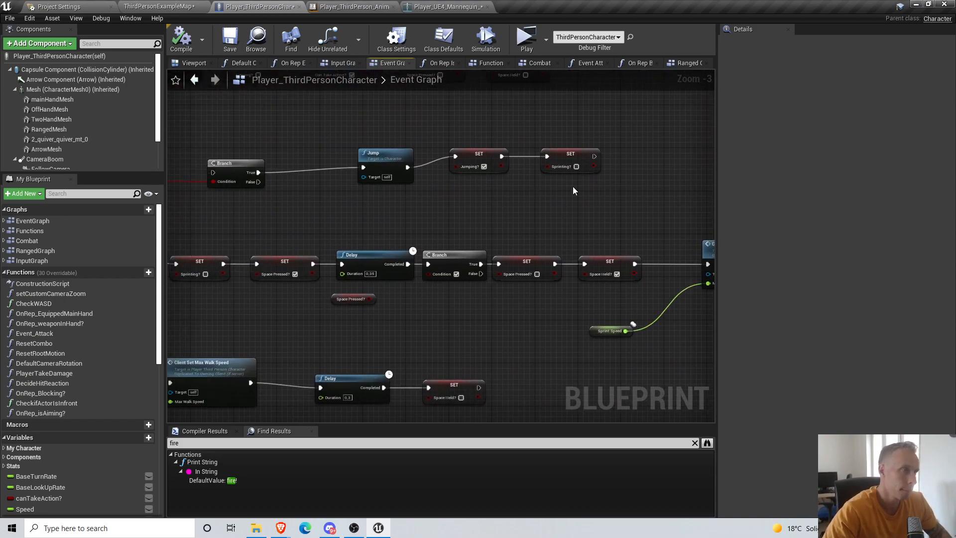
# Open the Ranged Graph at the Server_MoveArrow and MC_MoveArrow events and save the blueprint
pyautogui.click(686, 63)
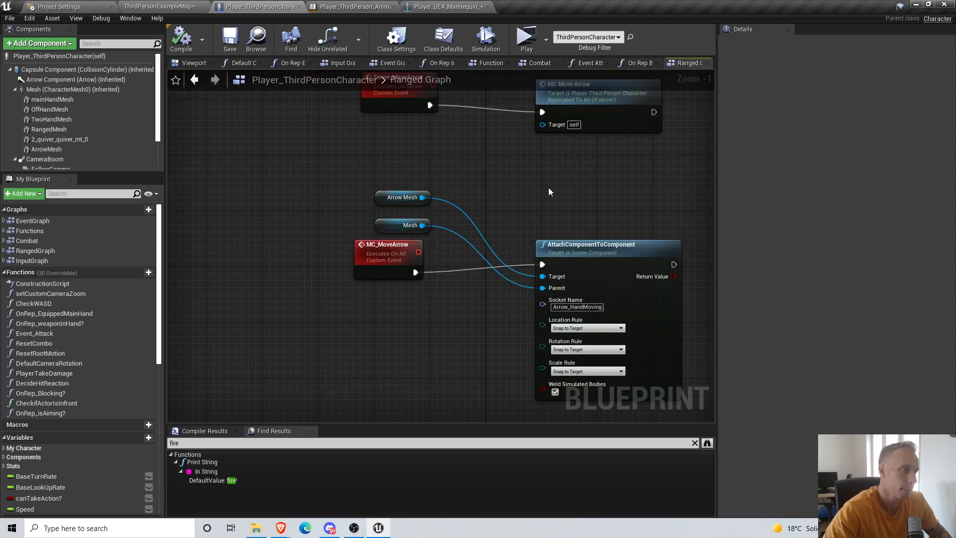
pyautogui.scroll(-4, 539, 190)
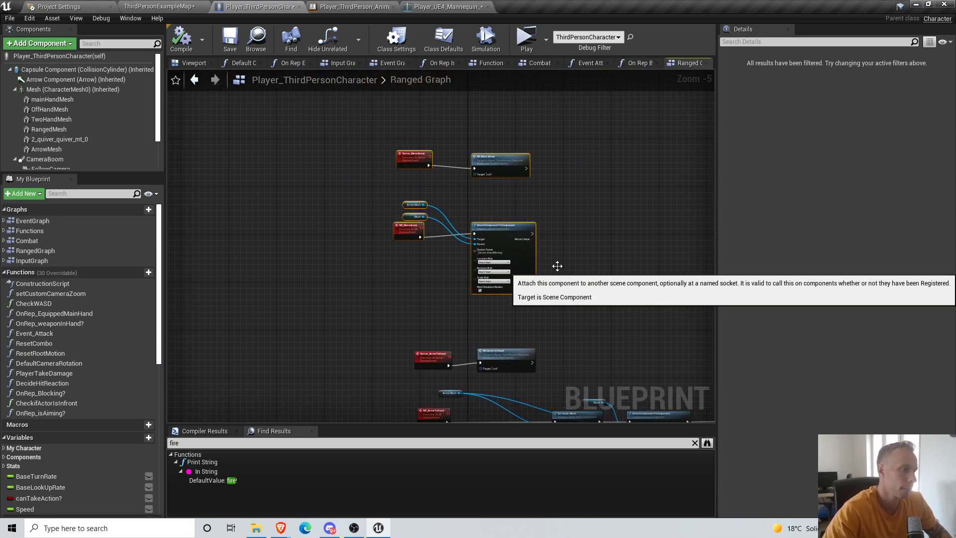
pyautogui.click(438, 214)
pyautogui.click(236, 43)
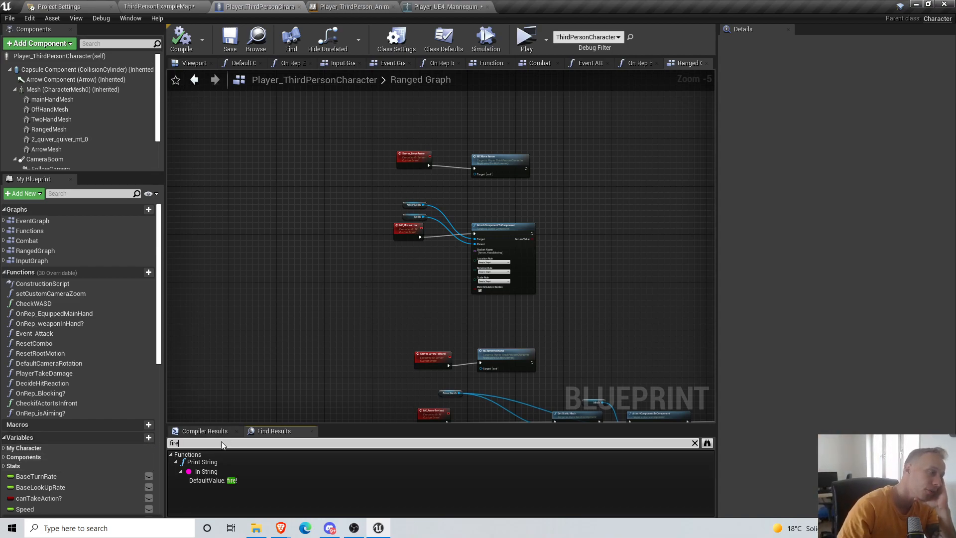
# Search the blueprint for "right mouse", go to the Right Mouse Button event and examine its ranged aiming chain
pyautogui.moveTo(338, 308); pyautogui.dragTo(275, 311, button='right')
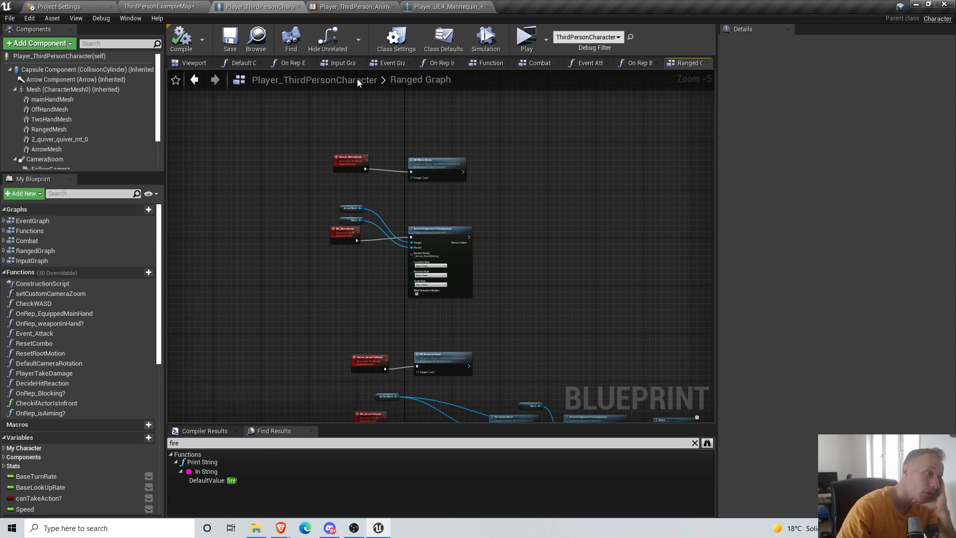
pyautogui.click(527, 63)
pyautogui.scroll(-5, 325, 231)
pyautogui.scroll(11, 325, 230)
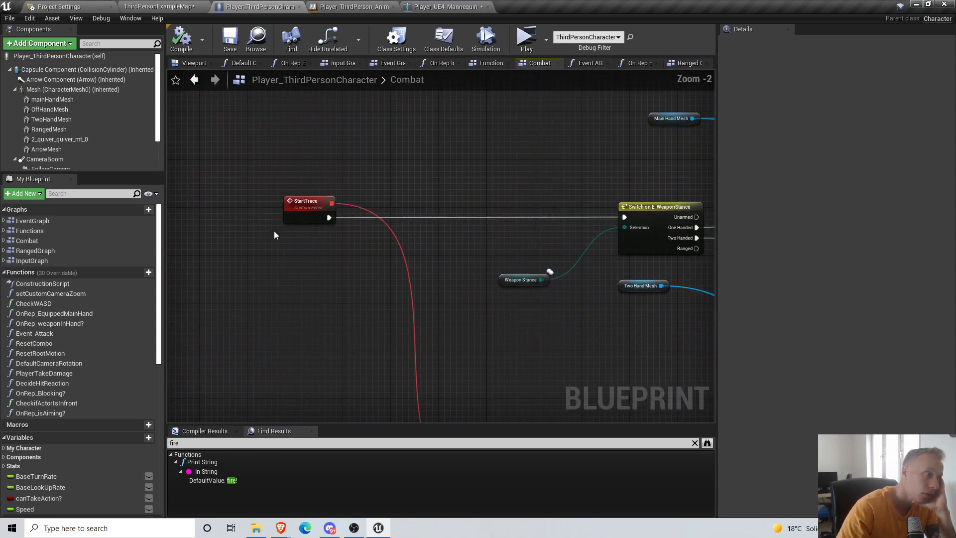
pyautogui.write('right mouse')
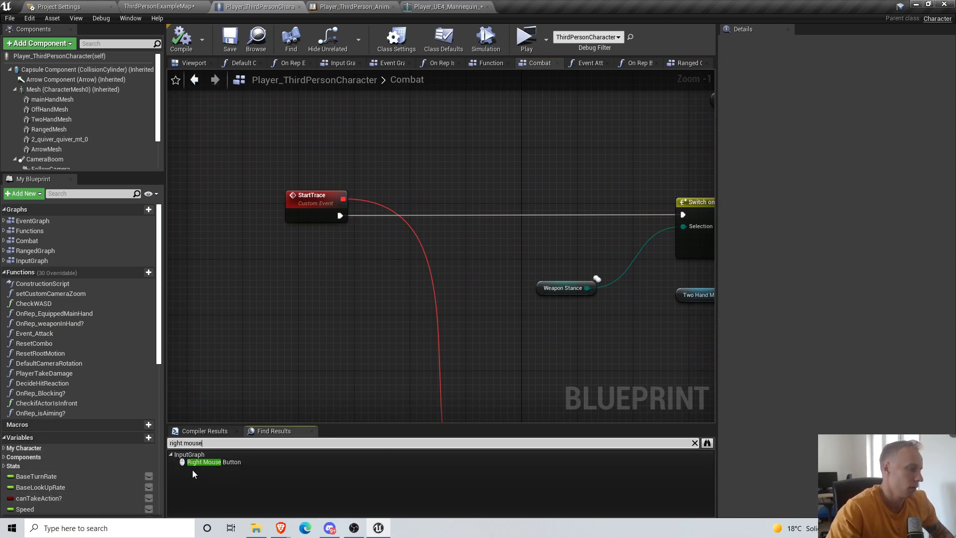
pyautogui.click(195, 464)
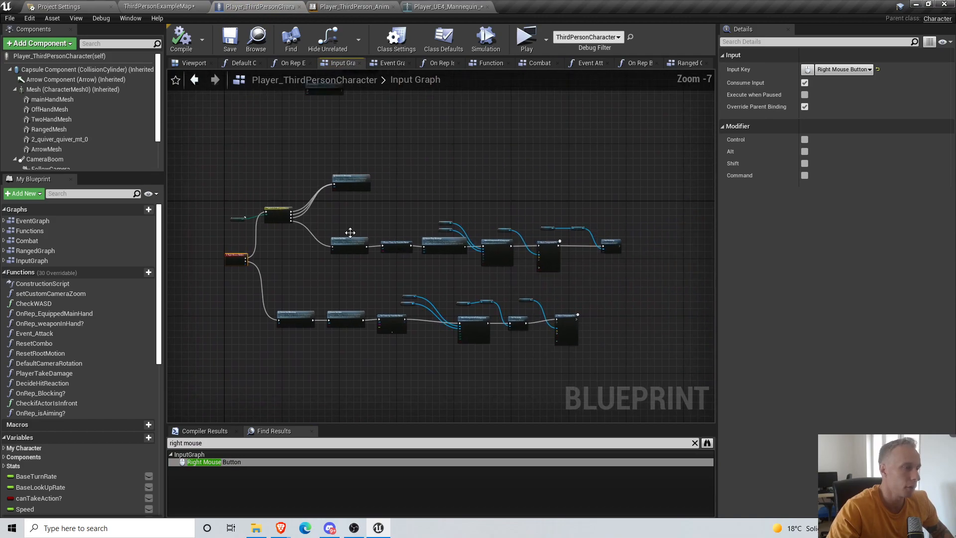
pyautogui.scroll(4, 360, 239)
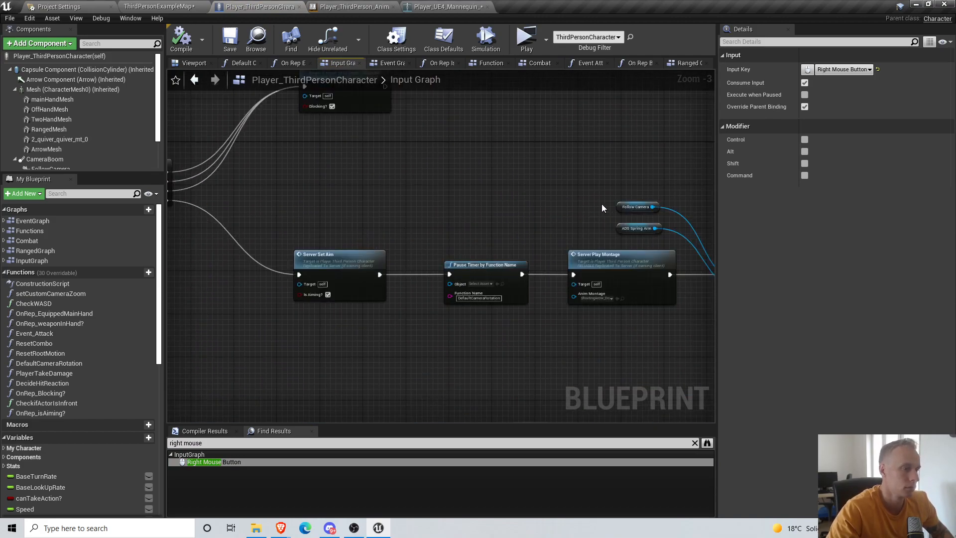
pyautogui.moveTo(629, 178); pyautogui.dragTo(347, 148, button='right')
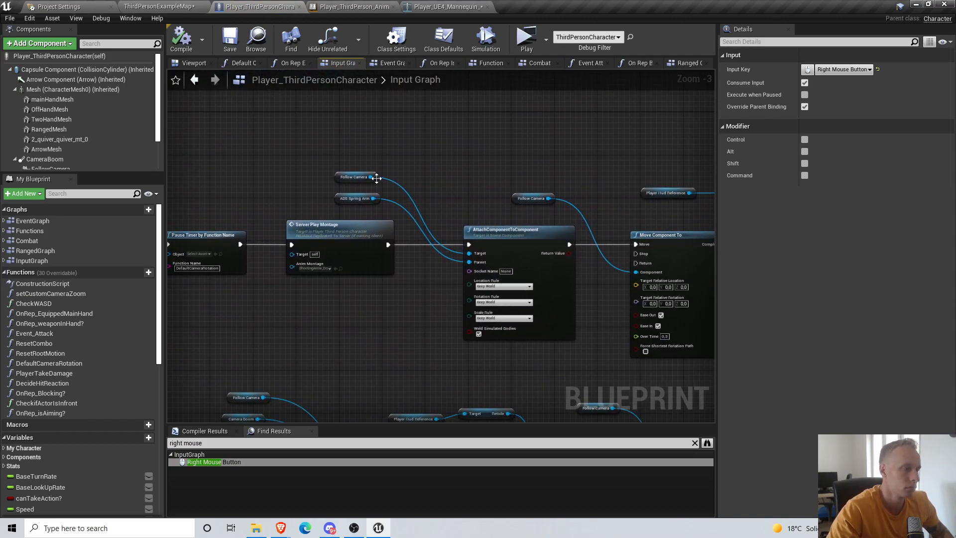
# Search the blueprint for "left mouse b", go to the Left Mouse Button event and examine its Is Aiming branches
pyautogui.moveTo(376, 177); pyautogui.dragTo(428, 174, button='right')
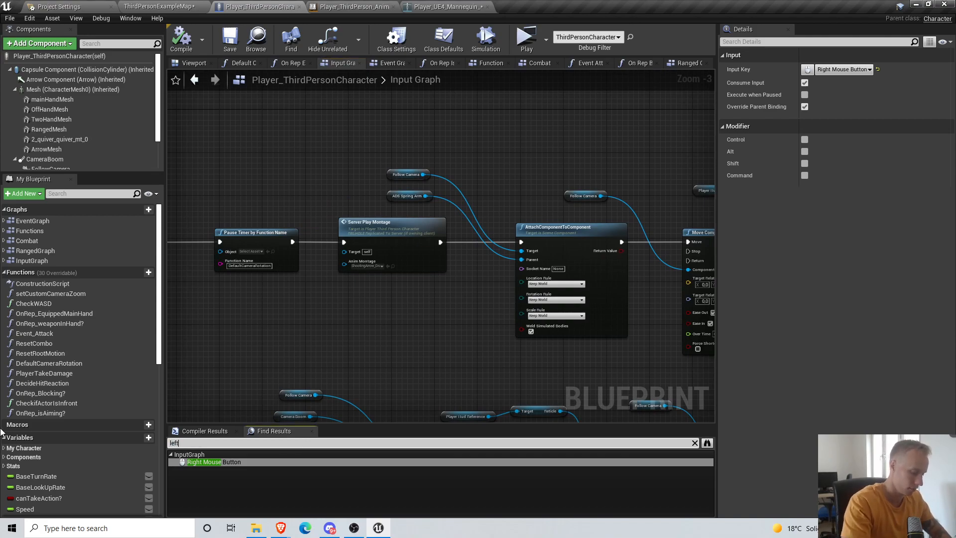
pyautogui.press('Return')
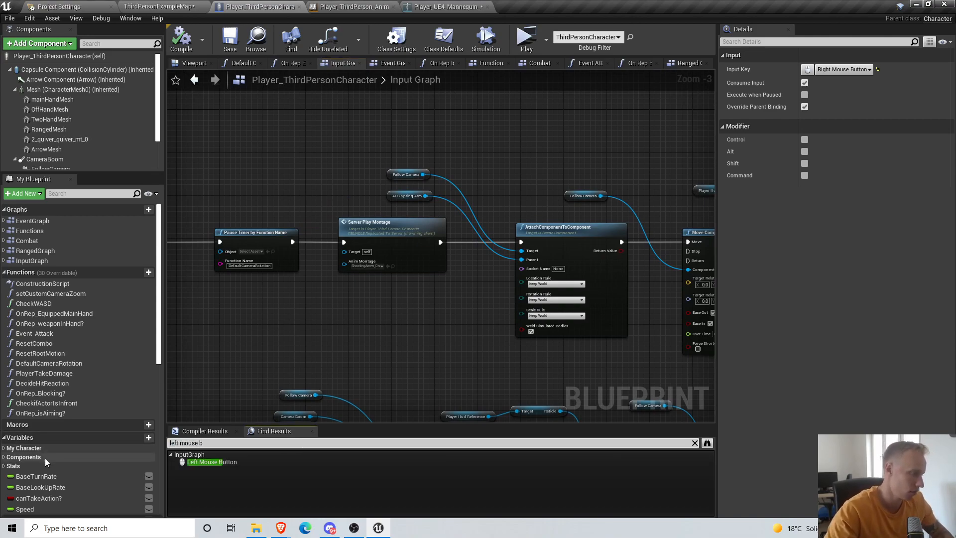
pyautogui.click(194, 462)
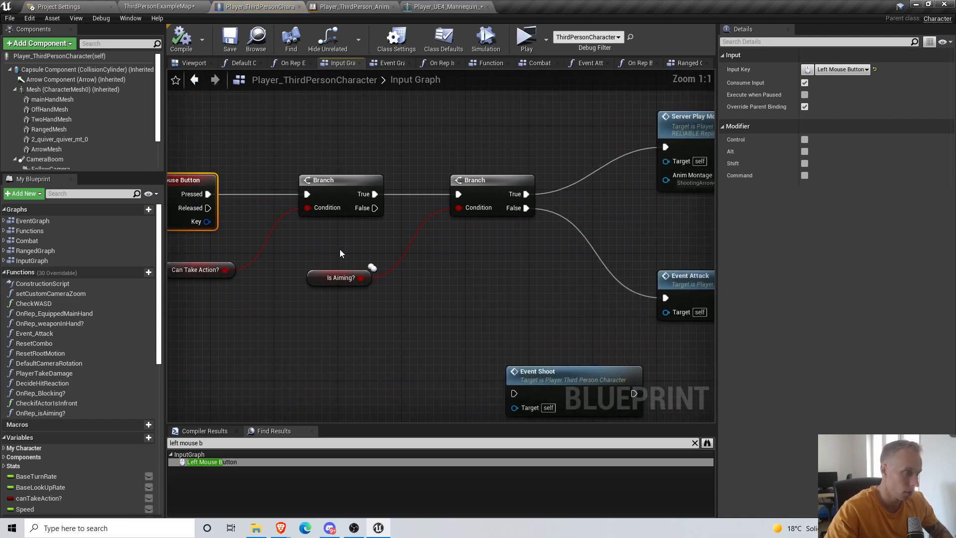
pyautogui.moveTo(534, 332); pyautogui.dragTo(549, 332)
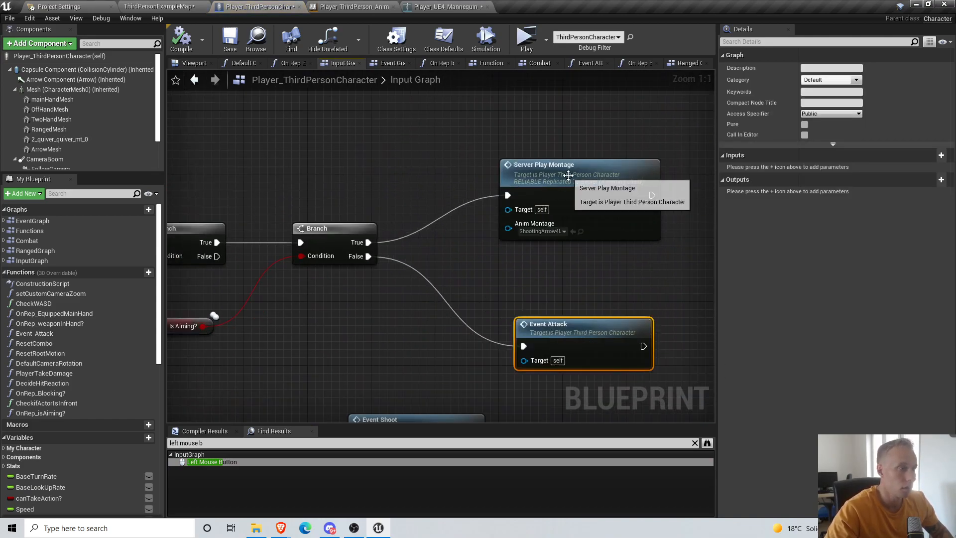
pyautogui.moveTo(572, 243); pyautogui.dragTo(603, 162, button='right')
pyautogui.click(476, 291)
pyautogui.moveTo(589, 200); pyautogui.dragTo(562, 264, button='right')
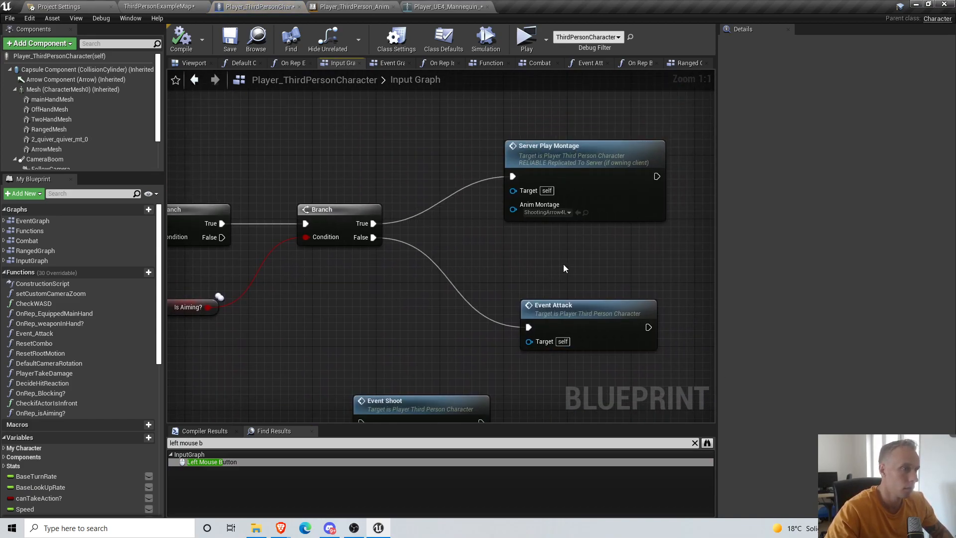
# Inspect the definitions of Event_Shoot and Server_PlayMontage, returning to the left mouse button logic in the Input Graph
pyautogui.doubleClick(456, 407)
pyautogui.scroll(-2, 394, 246)
pyautogui.moveTo(394, 246); pyautogui.dragTo(313, 227, button='right')
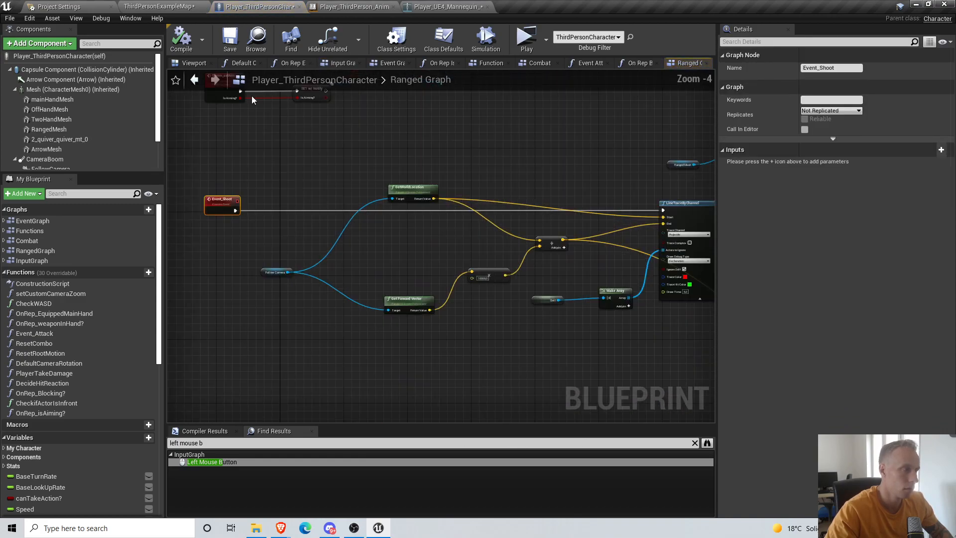
pyautogui.click(194, 80)
pyautogui.click(602, 164)
pyautogui.doubleClick(602, 164)
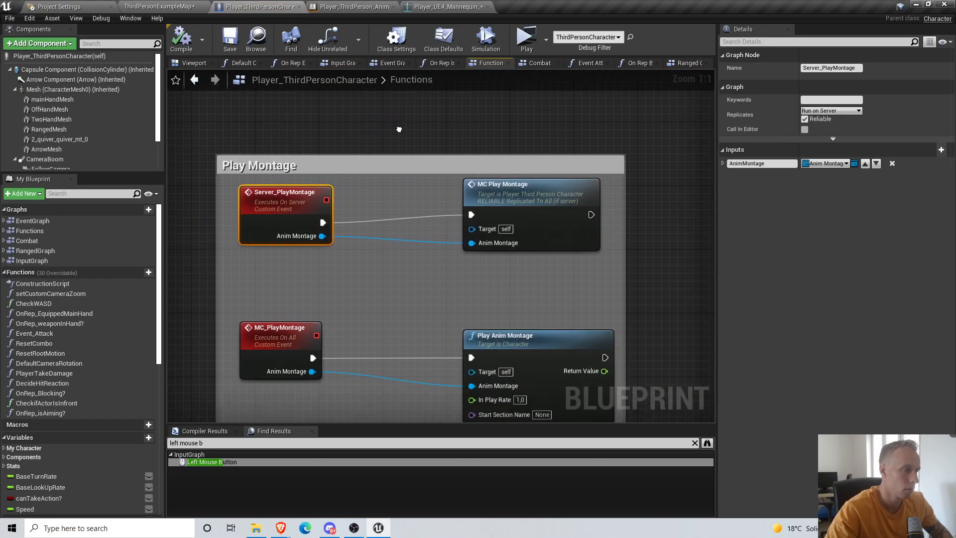
pyautogui.click(194, 80)
pyautogui.moveTo(400, 184); pyautogui.dragTo(584, 145, button='right')
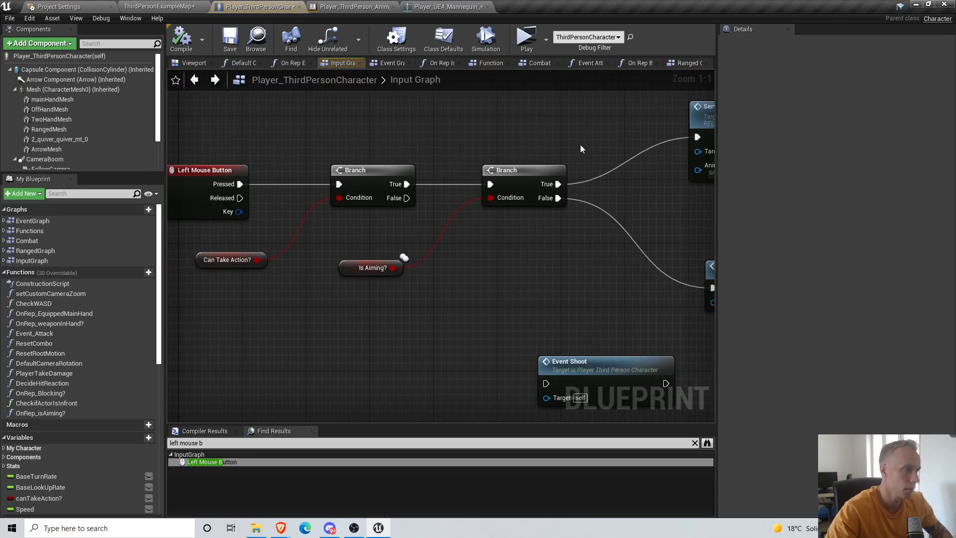
# Raise the Server Play Montage node and place the unconnected Event Shoot call between it and Event Attack
pyautogui.moveTo(597, 293); pyautogui.dragTo(472, 266, button='right')
pyautogui.moveTo(489, 354); pyautogui.dragTo(612, 194)
pyautogui.moveTo(612, 194); pyautogui.dragTo(405, 313, button='right')
pyautogui.moveTo(375, 338); pyautogui.dragTo(578, 245)
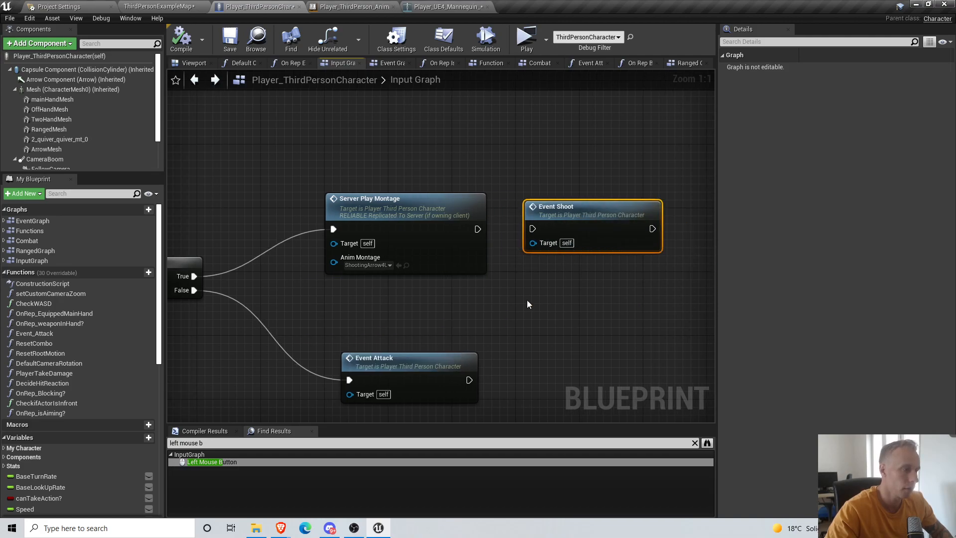
pyautogui.moveTo(542, 288); pyautogui.dragTo(712, 250, button='right')
pyautogui.scroll(-3, 438, 281)
pyautogui.moveTo(562, 286); pyautogui.dragTo(568, 273, button='right')
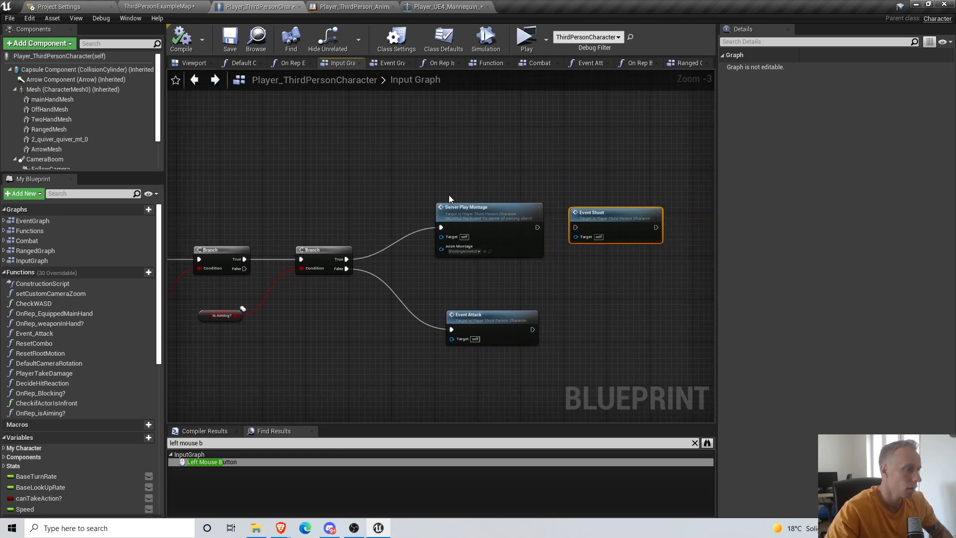
pyautogui.moveTo(428, 181); pyautogui.dragTo(682, 134, button='right')
pyautogui.moveTo(661, 186); pyautogui.dragTo(398, 205, button='right')
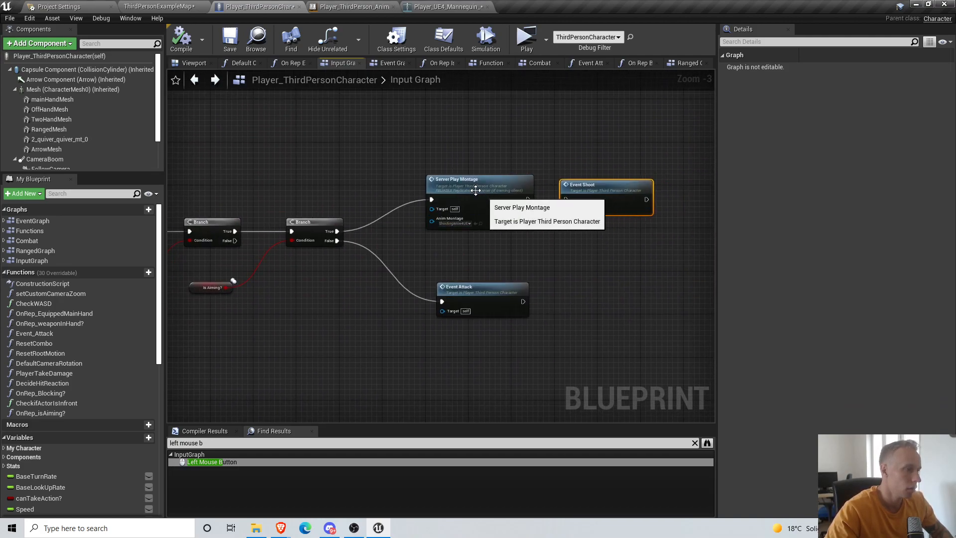
pyautogui.moveTo(478, 192); pyautogui.dragTo(484, 122)
pyautogui.moveTo(568, 200); pyautogui.dragTo(480, 224)
pyautogui.click(437, 195)
pyautogui.moveTo(626, 192); pyautogui.dragTo(459, 213)
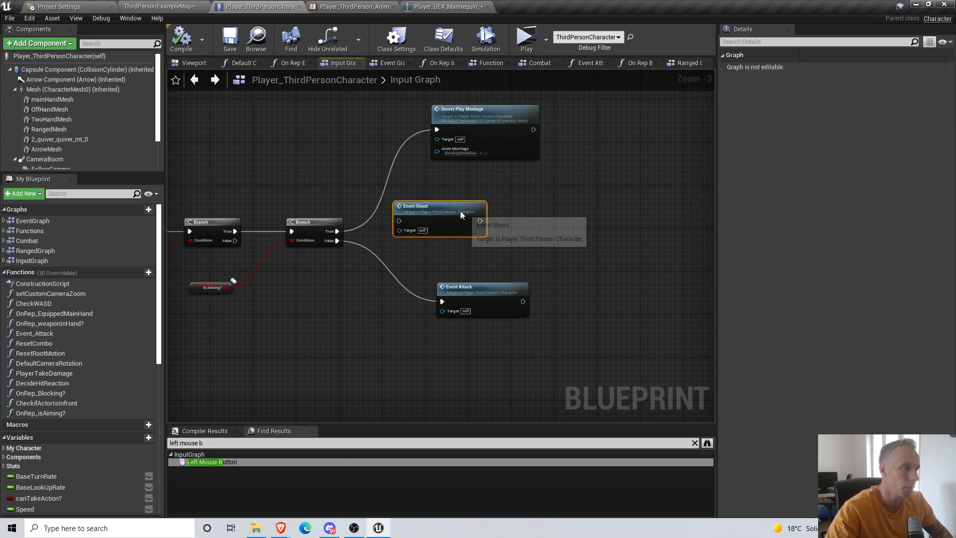
pyautogui.moveTo(498, 132); pyautogui.dragTo(514, 154)
pyautogui.moveTo(444, 209); pyautogui.dragTo(492, 214)
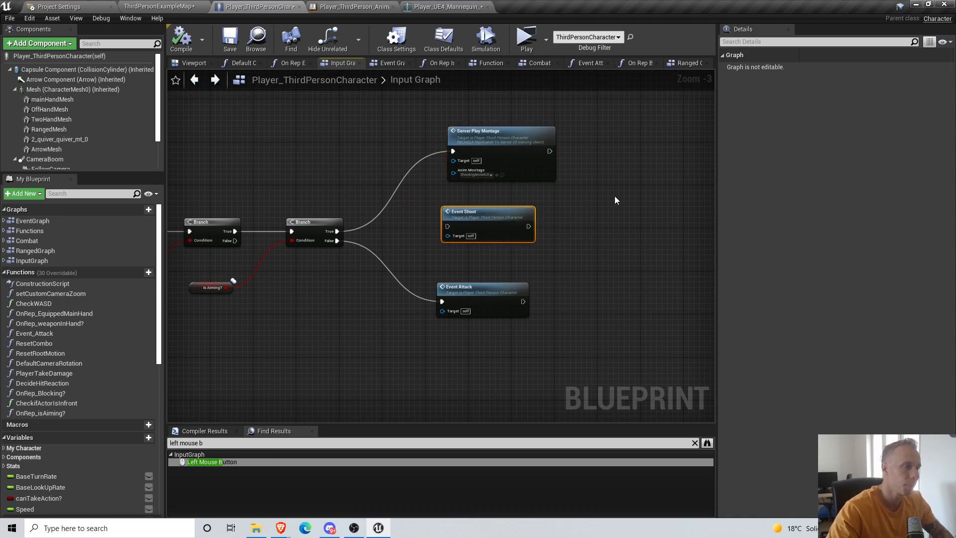
# Add a Set Static Mesh node with no mesh for Arrow Mesh, run it after Server Play Montage, compile and save
pyautogui.moveTo(573, 171); pyautogui.dragTo(433, 164, button='right')
pyautogui.scroll(3, 527, 146)
pyautogui.click(229, 40)
pyautogui.moveTo(47, 150); pyautogui.dragTo(436, 142)
pyautogui.write('set mesh')
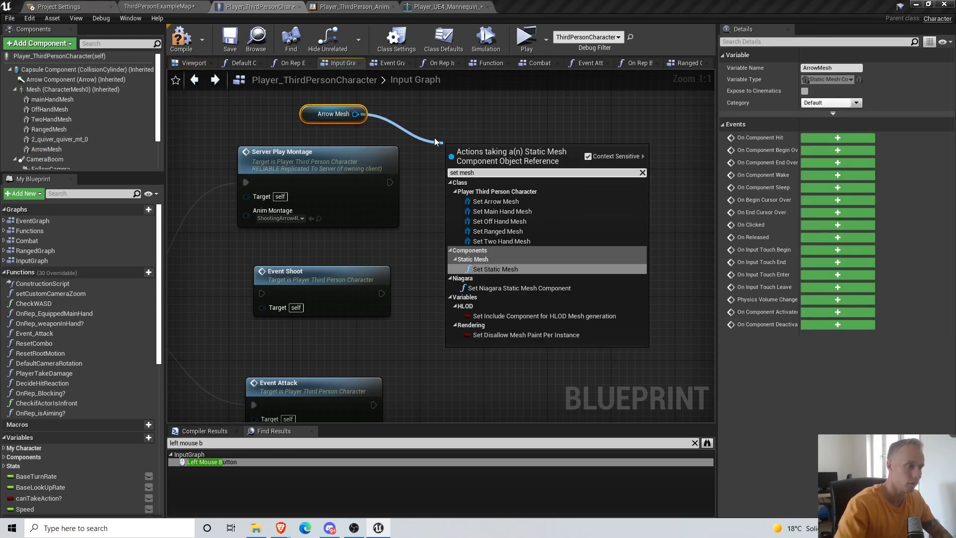
pyautogui.click(496, 269)
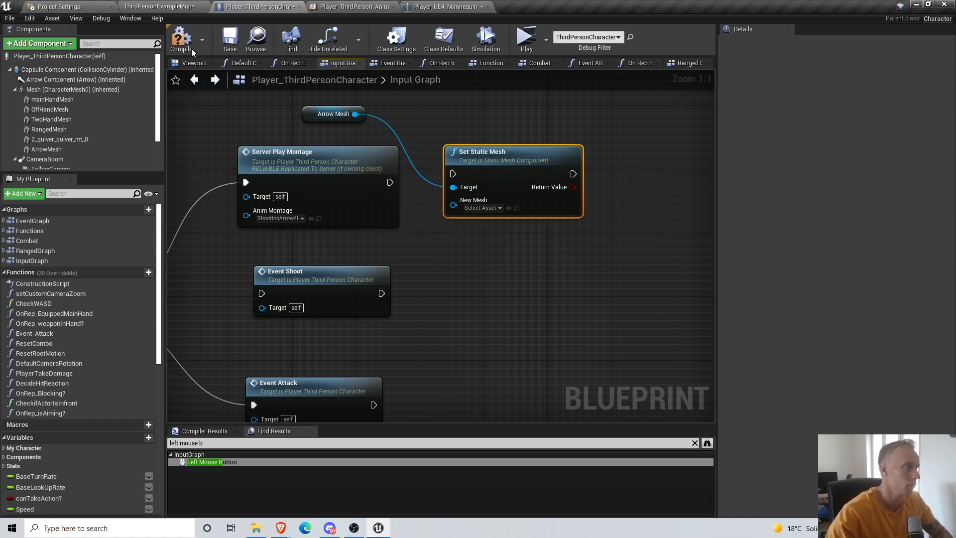
pyautogui.moveTo(389, 182); pyautogui.dragTo(397, 187)
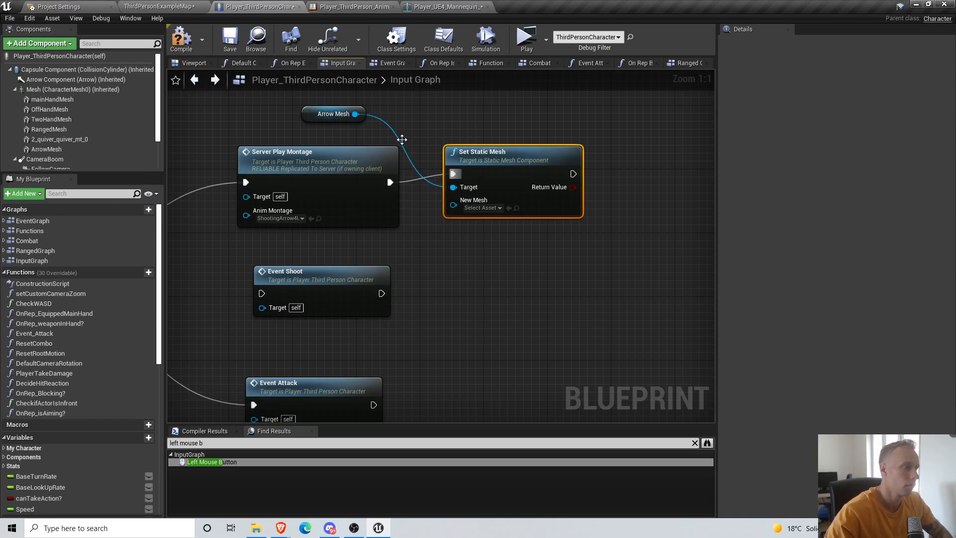
pyautogui.click(187, 43)
pyautogui.click(238, 43)
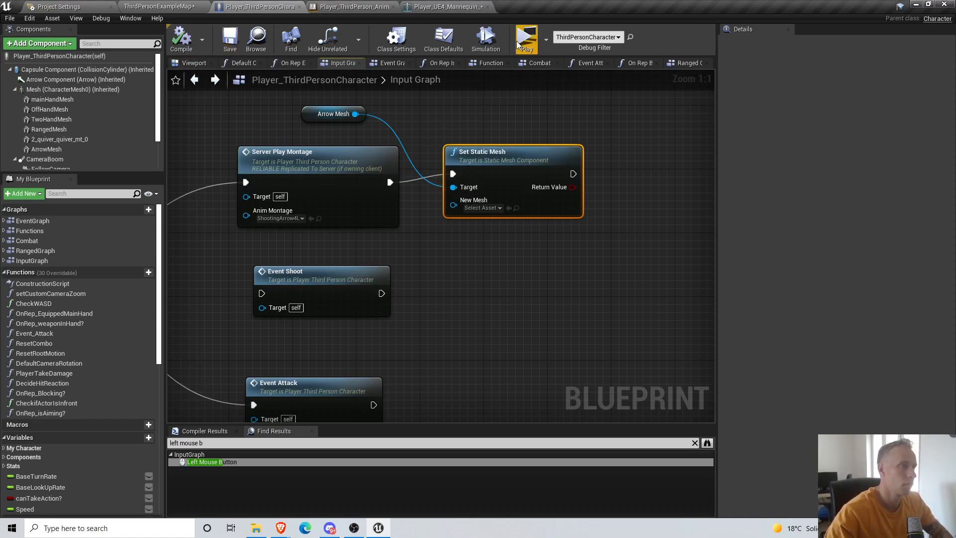
# Playtest in the server window by picking up the bow, aiming and shooting at the enemy, and end the session
pyautogui.click(520, 44)
pyautogui.press('w')
pyautogui.press('e')
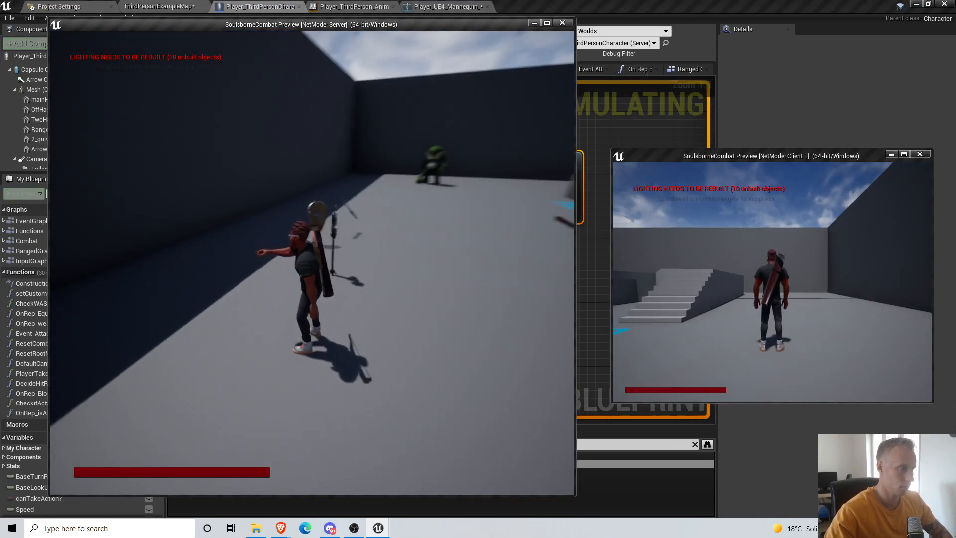
pyautogui.rightClick(311, 262)
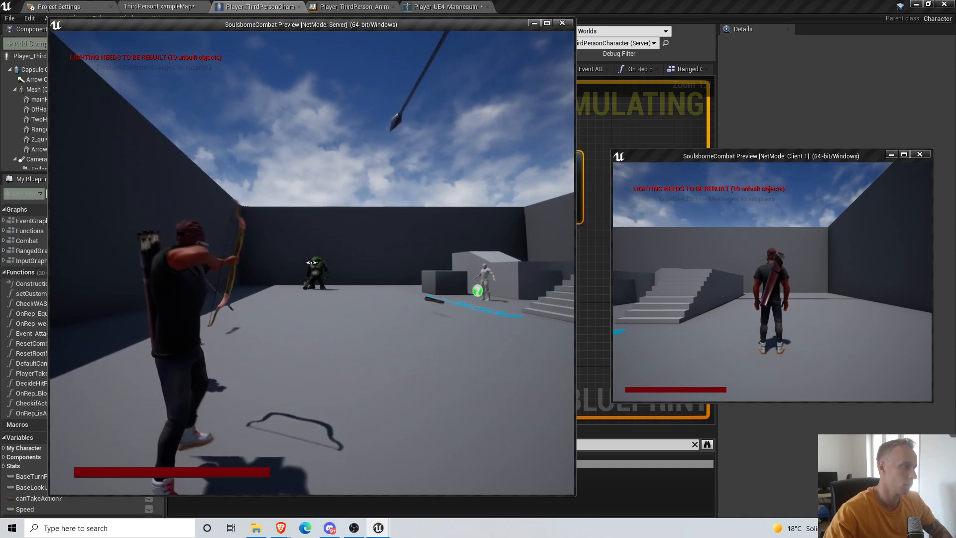
pyautogui.click(311, 262)
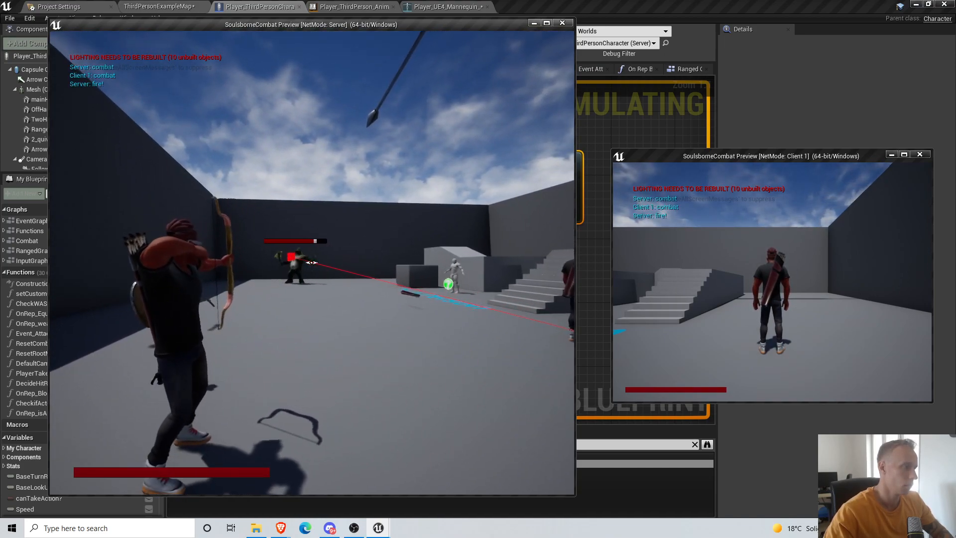
pyautogui.press('Escape')
# Insert a Delay of 0.3 between Server Play Montage and Set Static Mesh, and save the blueprint
pyautogui.moveTo(451, 169); pyautogui.dragTo(577, 170)
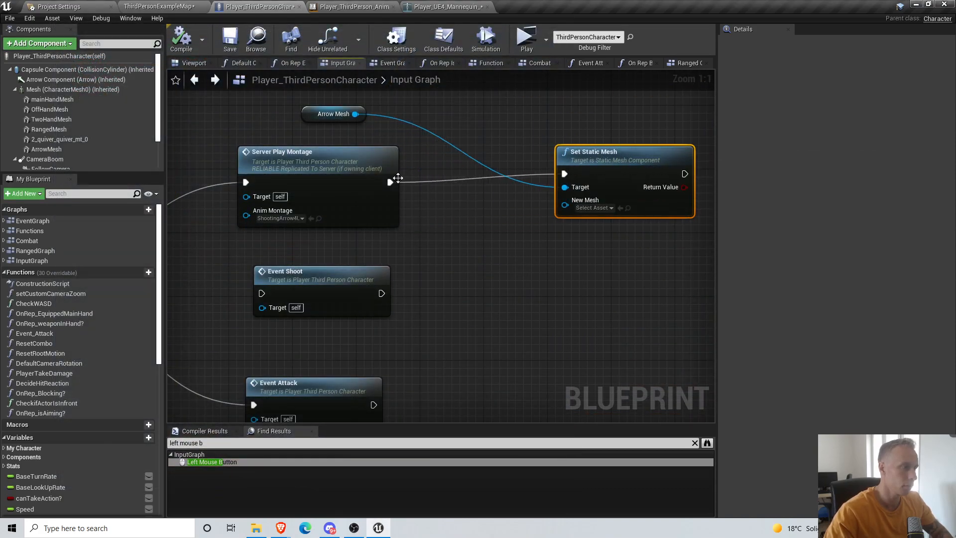
pyautogui.moveTo(441, 182); pyautogui.dragTo(440, 182)
pyautogui.write('delay')
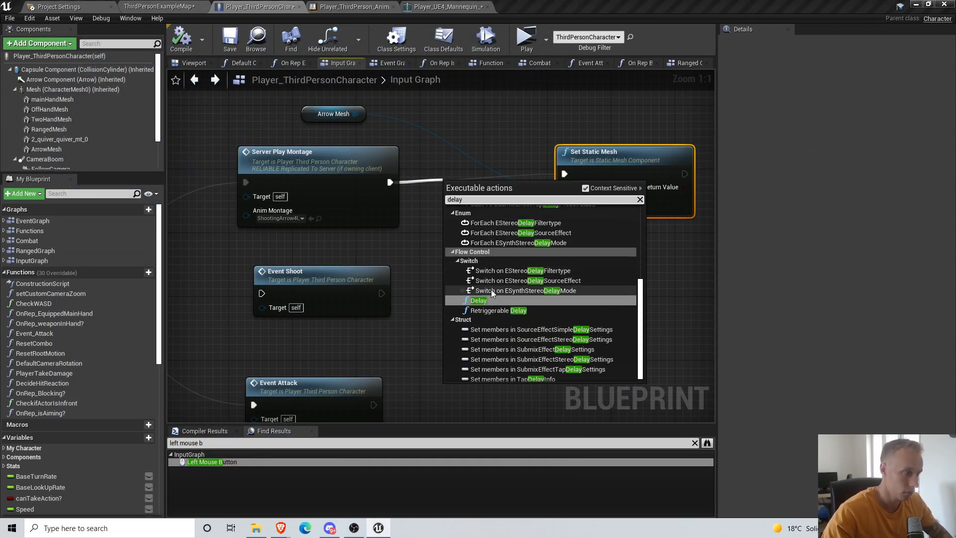
pyautogui.click(486, 302)
pyautogui.moveTo(497, 189); pyautogui.dragTo(466, 173)
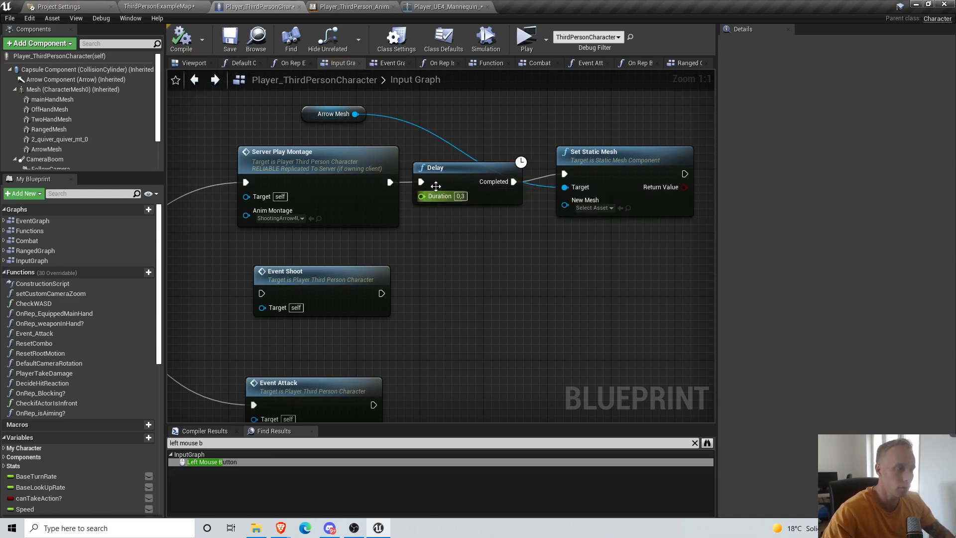
pyautogui.click(228, 43)
# Line up the Delay and Set Static Mesh nodes after Server Play Montage and save the blueprint
pyautogui.moveTo(553, 138); pyautogui.dragTo(474, 168, button='right')
pyautogui.moveTo(508, 168); pyautogui.dragTo(386, 265)
pyautogui.moveTo(545, 181); pyautogui.dragTo(585, 181)
pyautogui.click(482, 197)
pyautogui.click(538, 153)
pyautogui.click(229, 44)
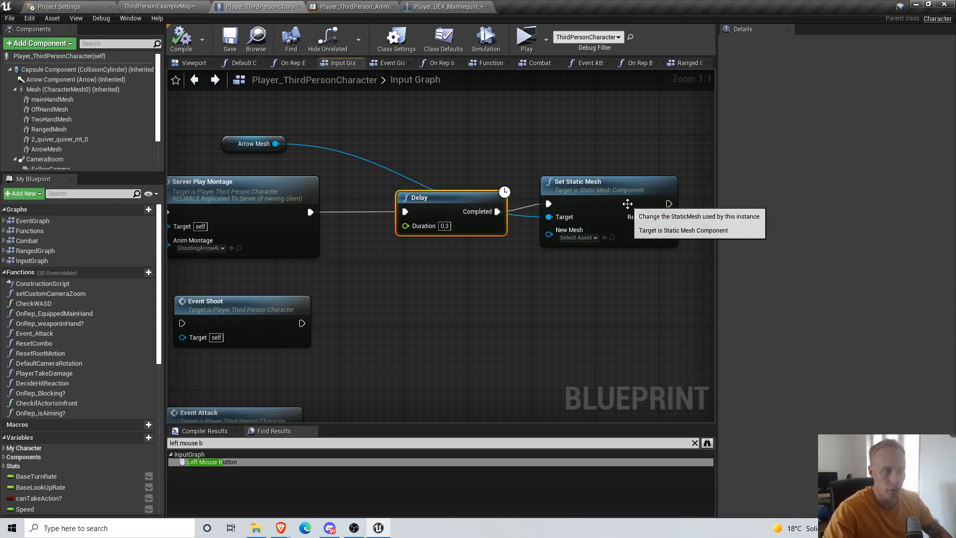
pyautogui.click(622, 201)
pyautogui.moveTo(450, 200); pyautogui.dragTo(442, 200)
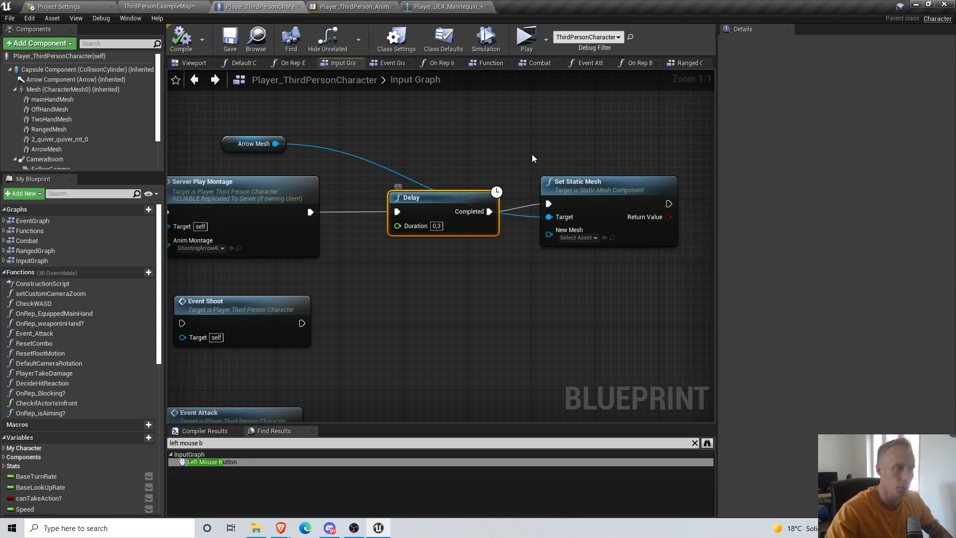
pyautogui.click(222, 52)
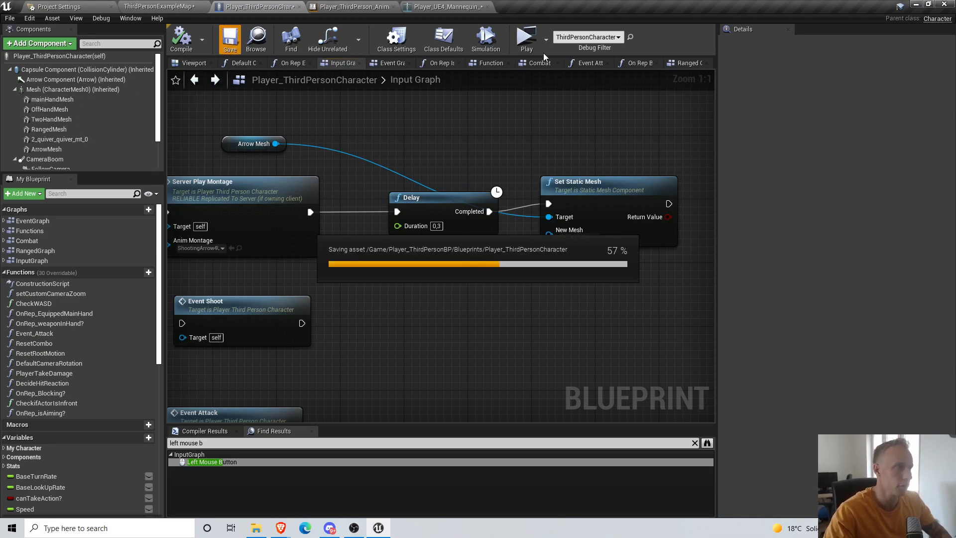
pyautogui.moveTo(593, 200)
pyautogui.mouseDown()
pyautogui.moveTo(607, 167)
pyautogui.moveTo(616, 240)
pyautogui.moveTo(625, 194)
pyautogui.moveTo(584, 209)
pyautogui.mouseUp()
# Playtest the delayed arrow removal by equipping the bow and firing several shots at the enemy, and end the session
pyautogui.click(526, 40)
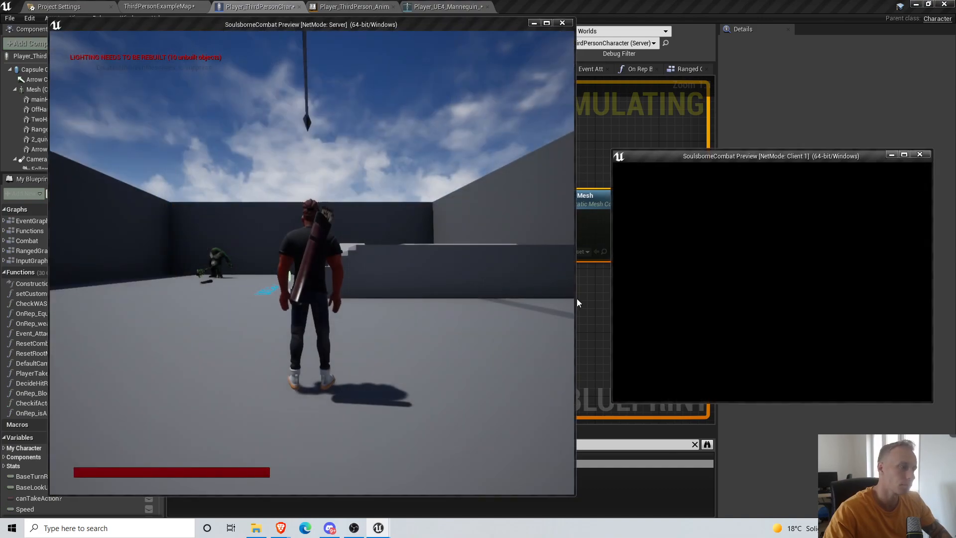
pyautogui.press('w')
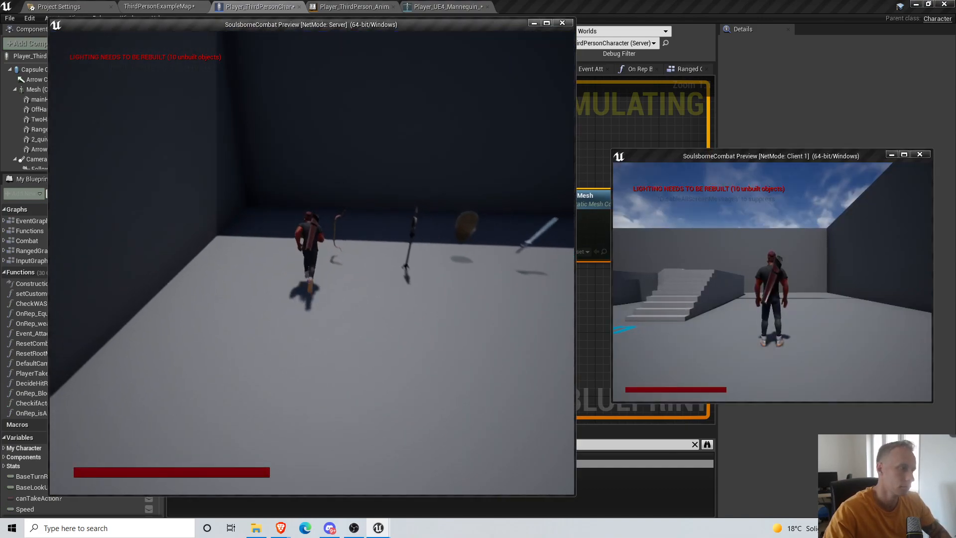
pyautogui.press('e')
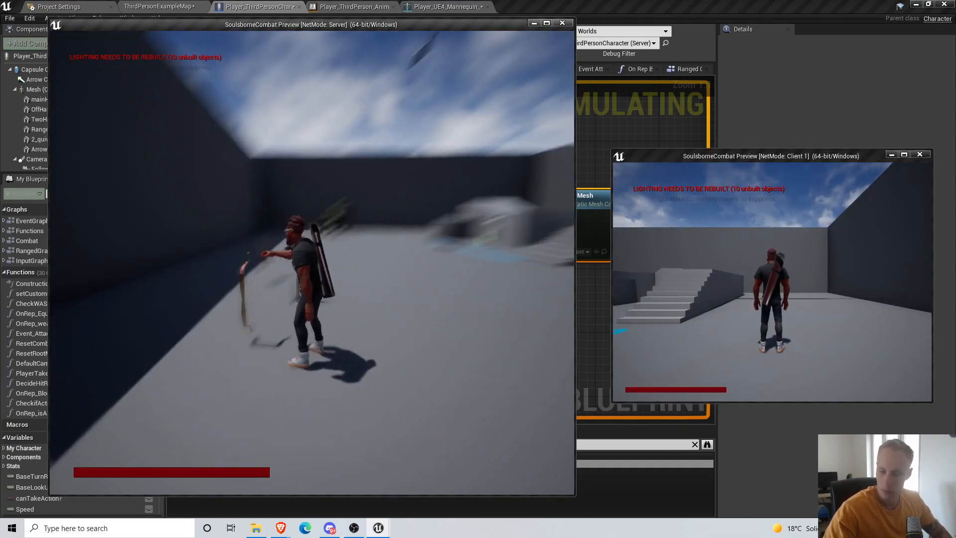
pyautogui.click(311, 262)
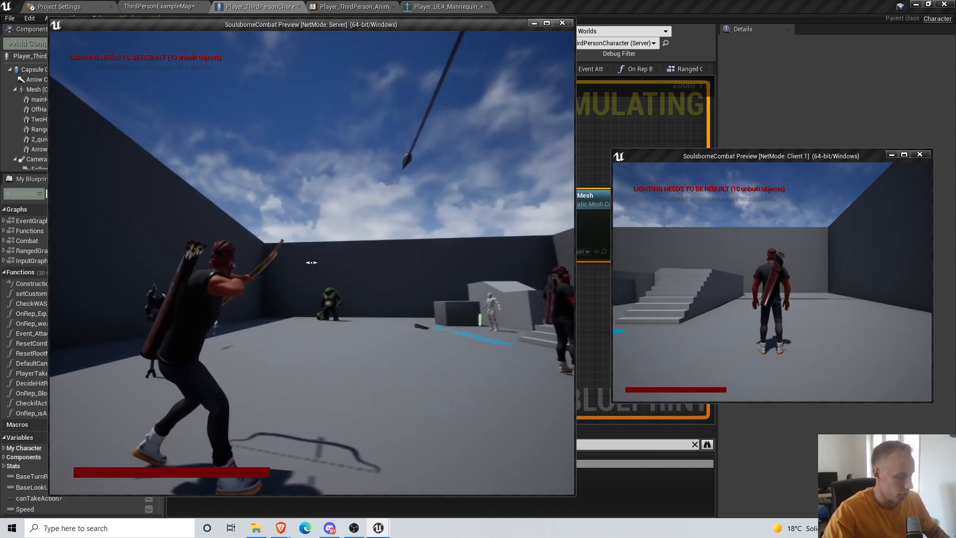
pyautogui.press('d')
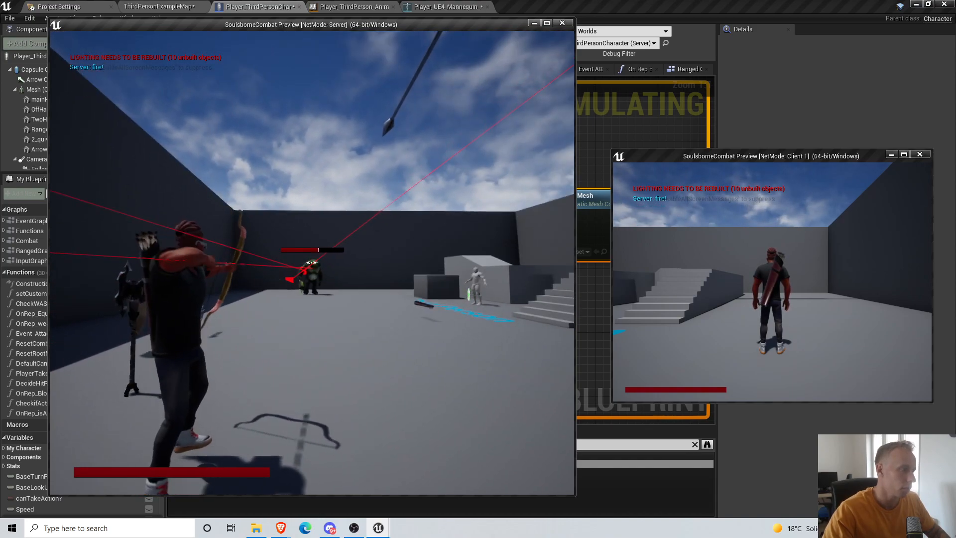
pyautogui.click(312, 262)
pyautogui.click(311, 262)
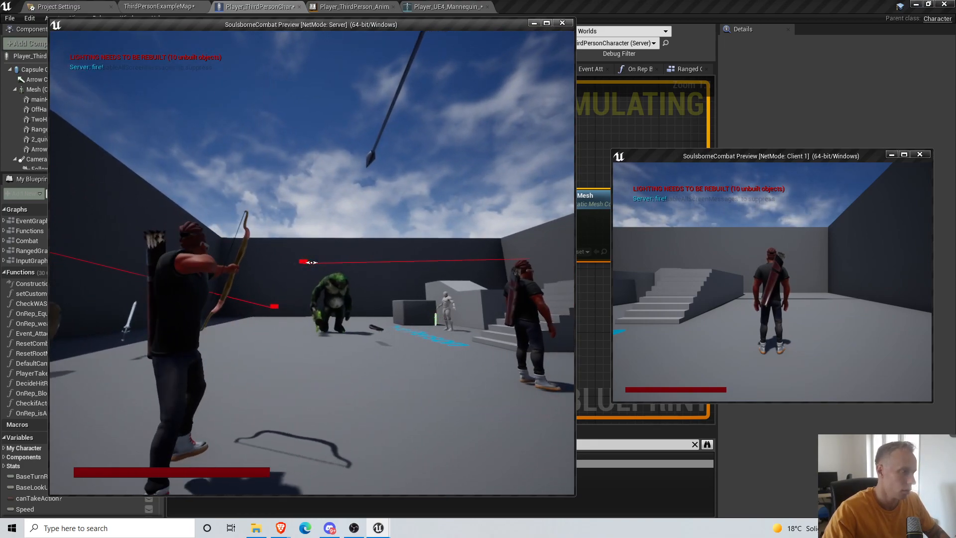
pyautogui.click(311, 263)
pyautogui.click(312, 262)
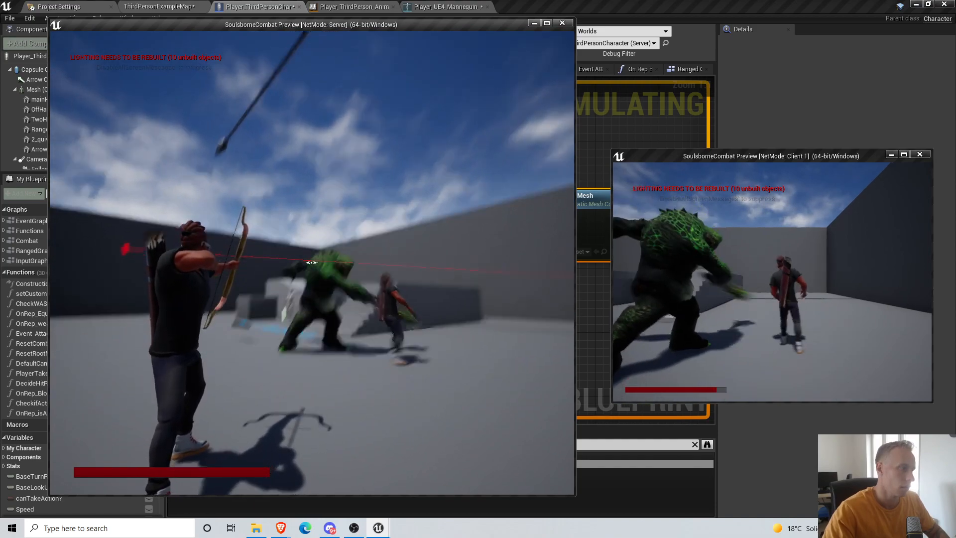
pyautogui.press('s')
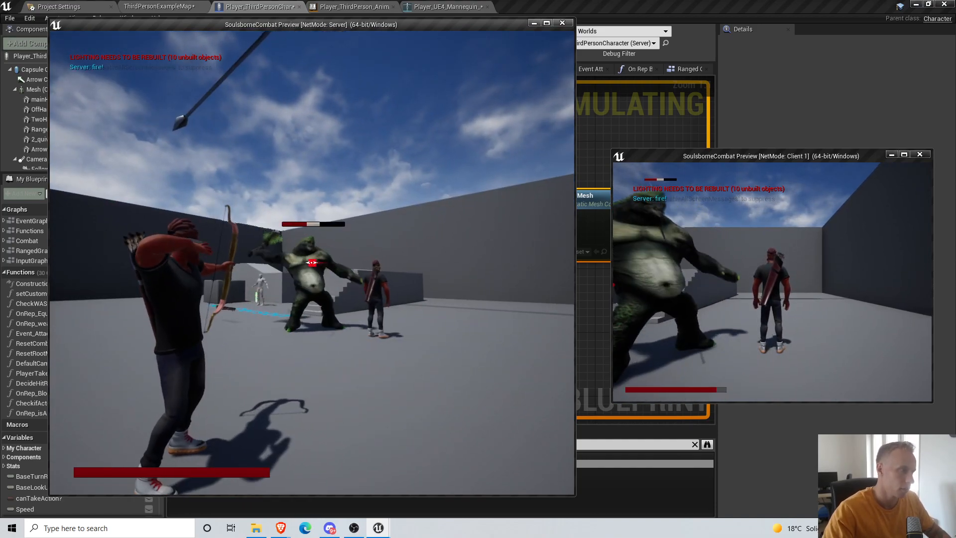
pyautogui.press('Escape')
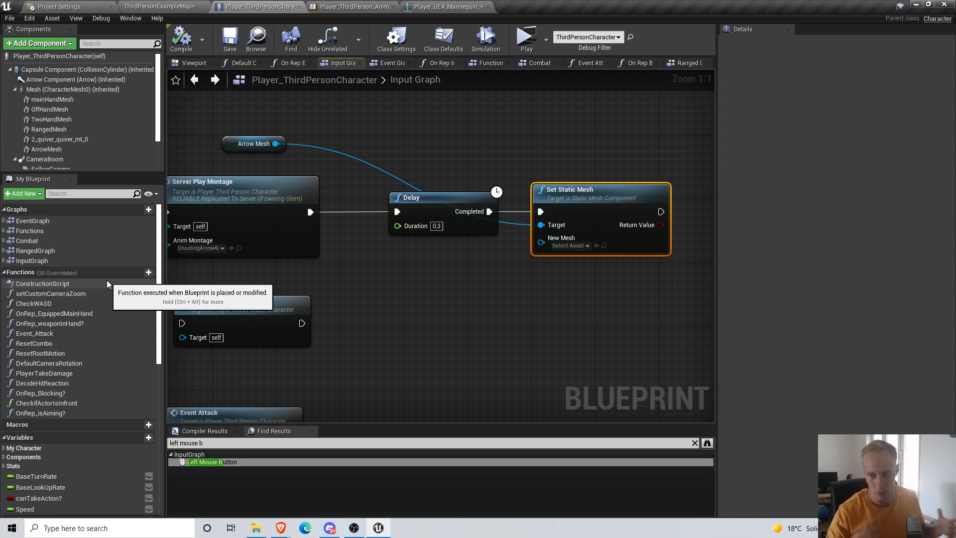
# Save the blueprint and detach the Default Camera Rotation graph into its own floating window
pyautogui.scroll(-3, 425, 276)
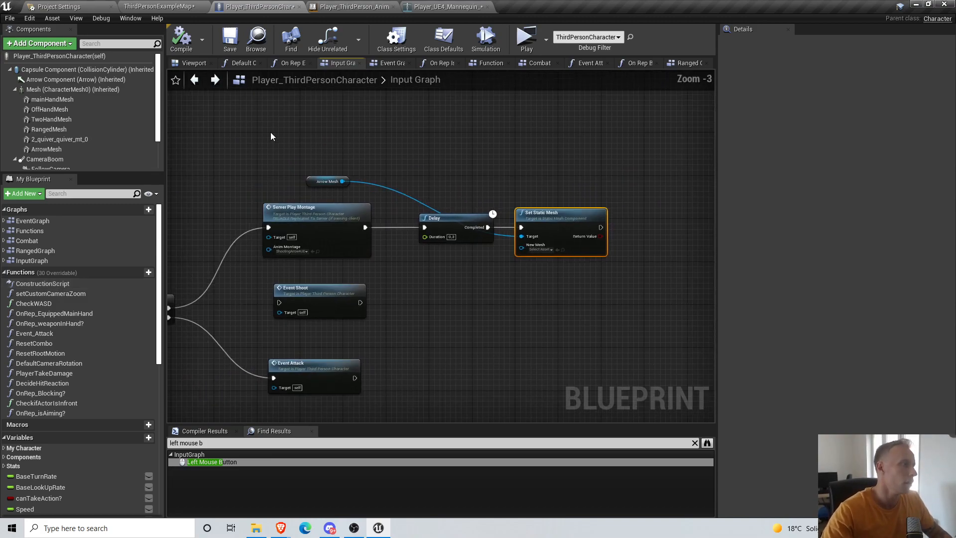
pyautogui.moveTo(230, 62); pyautogui.dragTo(230, 54)
pyautogui.click(230, 44)
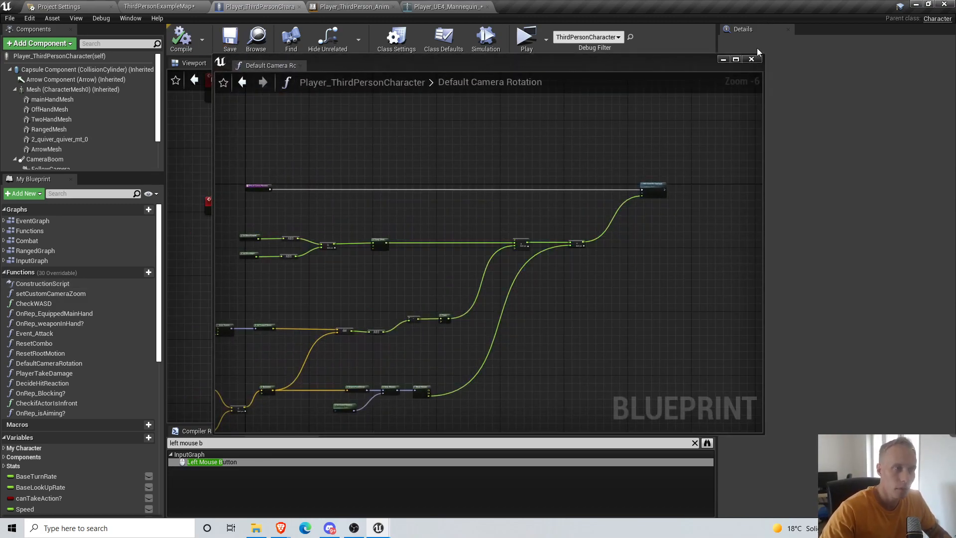
pyautogui.moveTo(281, 66); pyautogui.dragTo(376, 65)
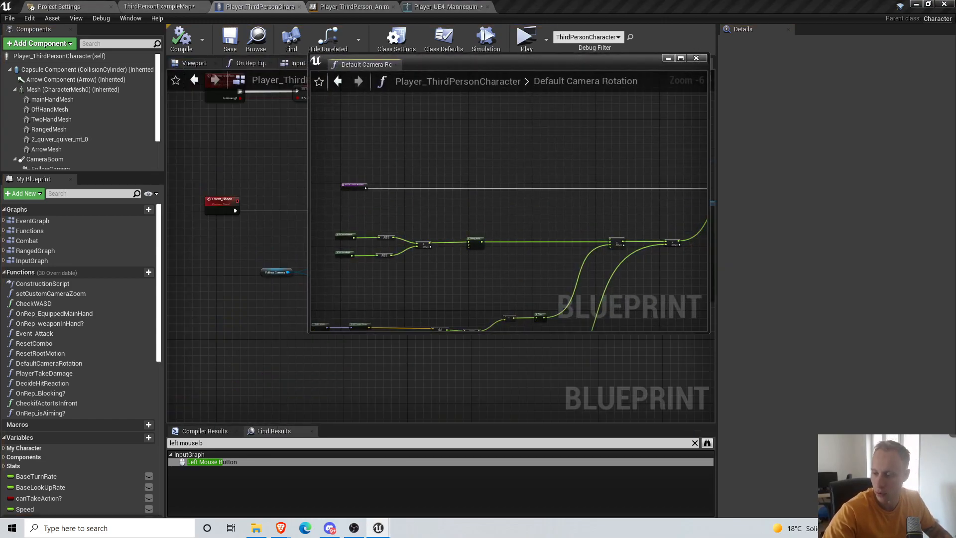